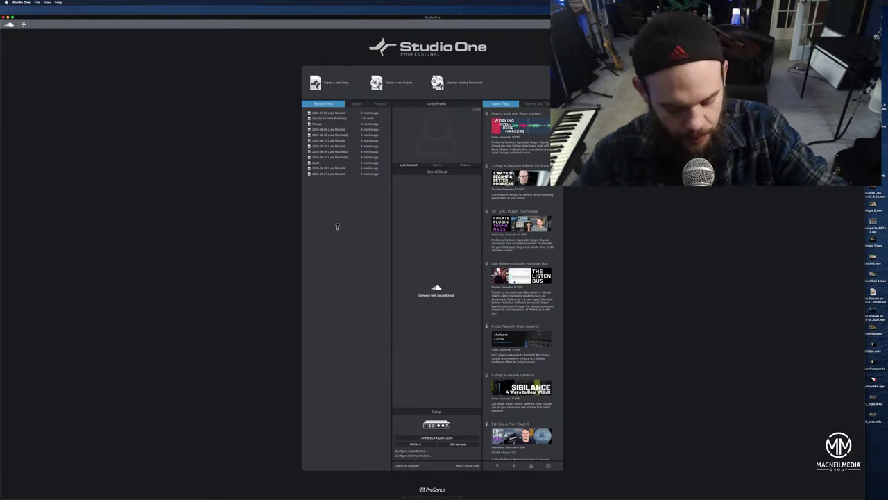
- Open the Notes app to bring up the "Say You're Mine - 9/19" mix notes
key("super+space")
type("notes")
key("Return")
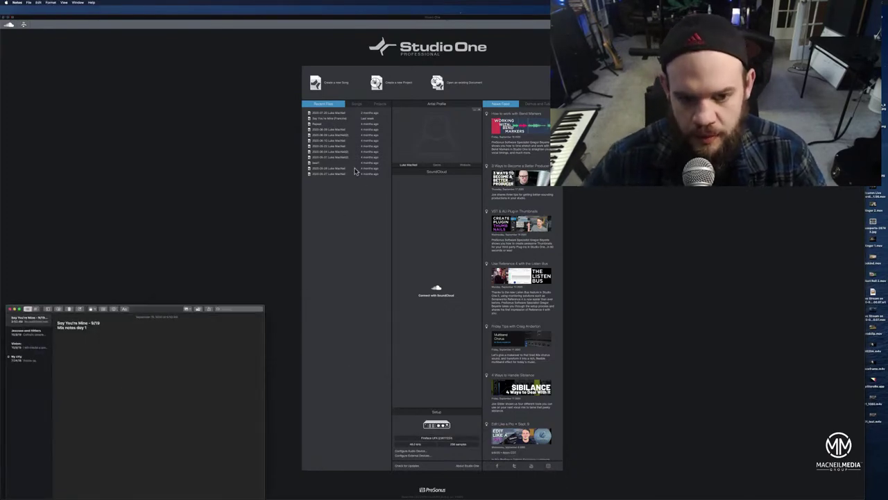
- Open the recent song "Say You're Mine" in Studio One and start playback from the beginning
double_click(332, 118)
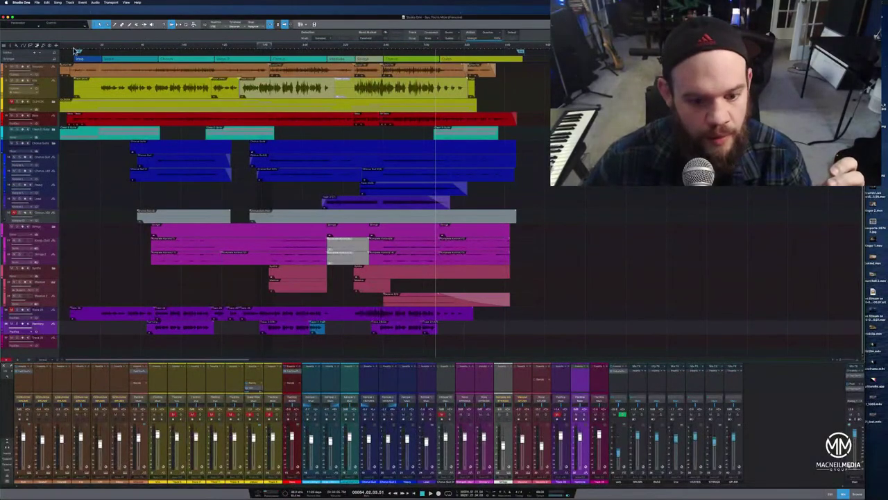
left_click(414, 493)
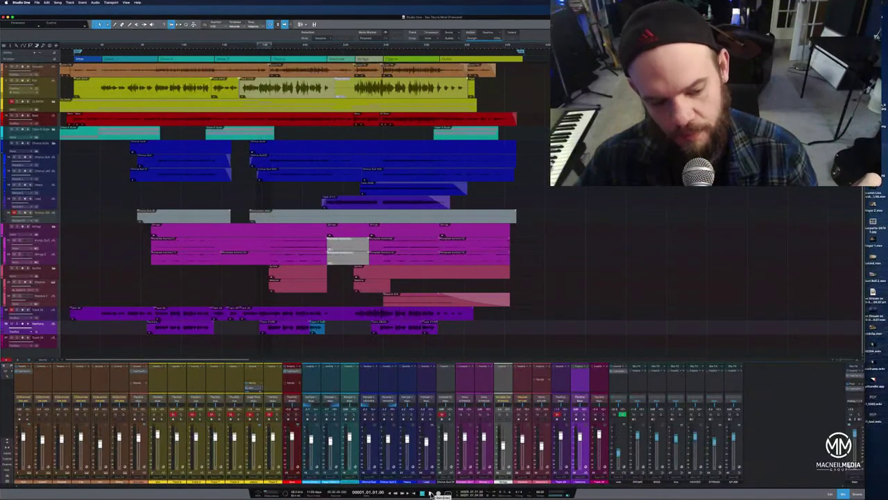
- Switch to Ecamm Live, and from there bring the Notes app back to the front
mouse_move(412, 495)
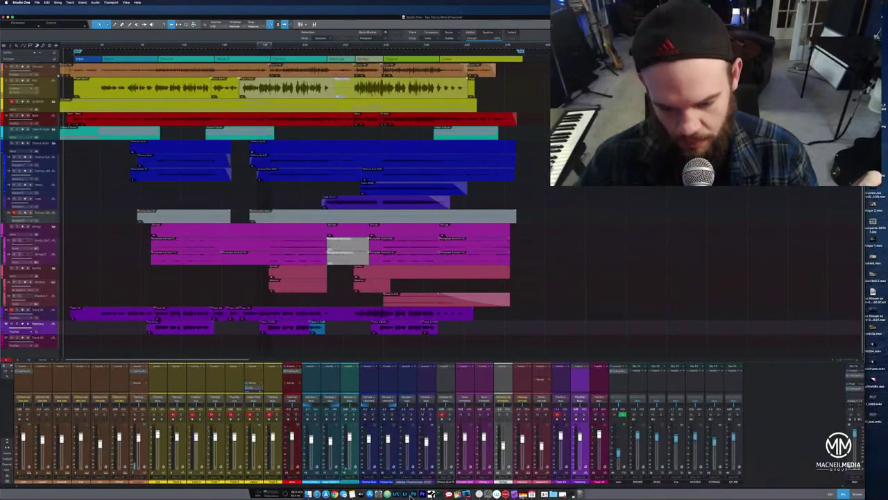
left_click(466, 494)
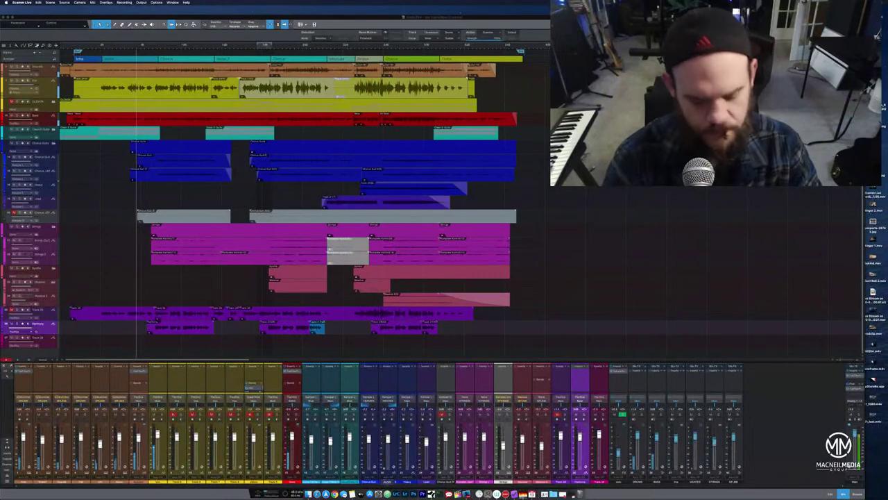
type("notes")
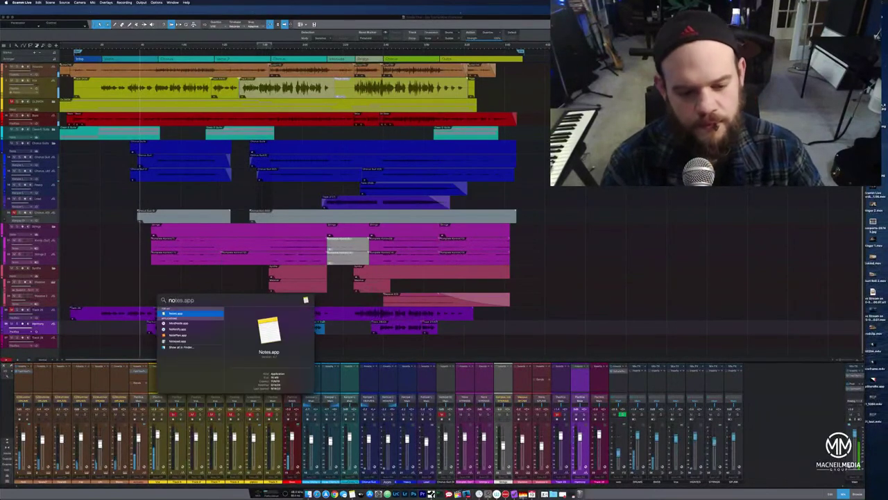
key("Return")
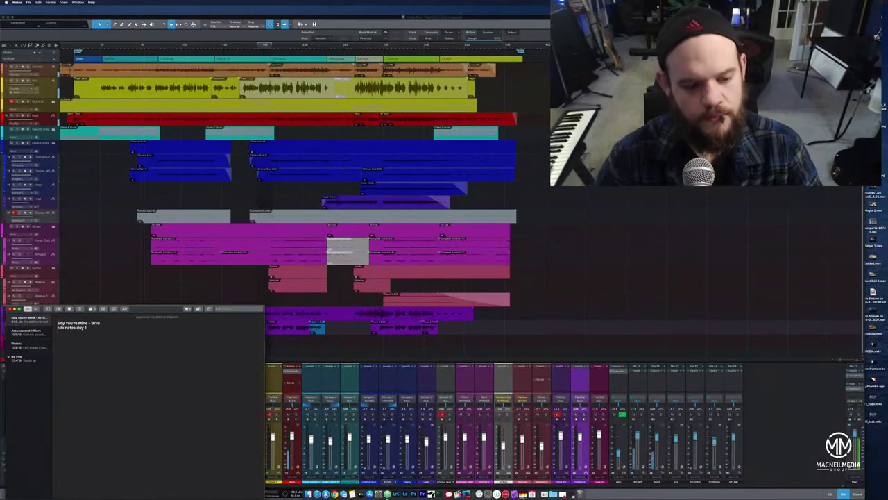
- Add the lines "Bass is unruly" and "Harmonies too loud" to the day 1 mix notes
type("s w/")
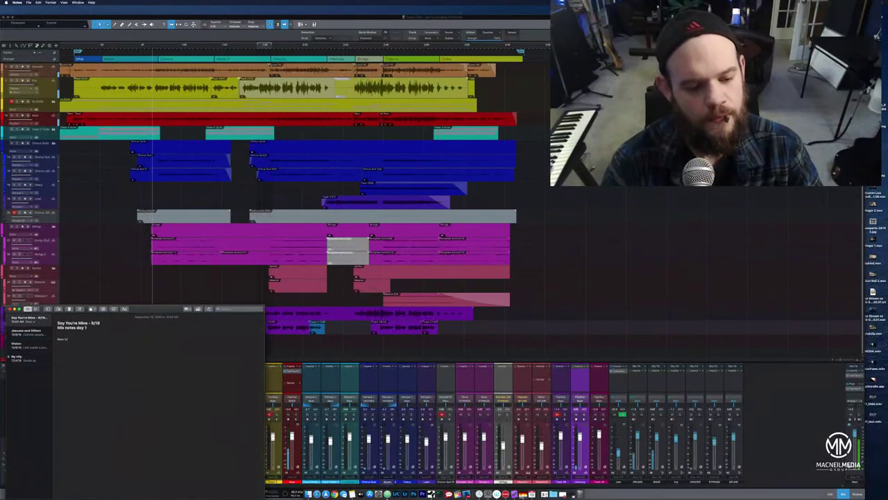
type(" at")
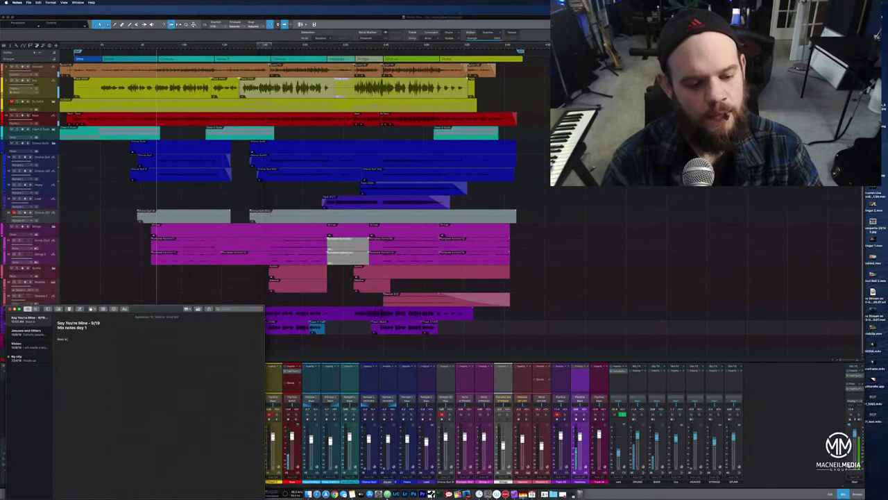
type("y")
key("Return")
type("Harmon")
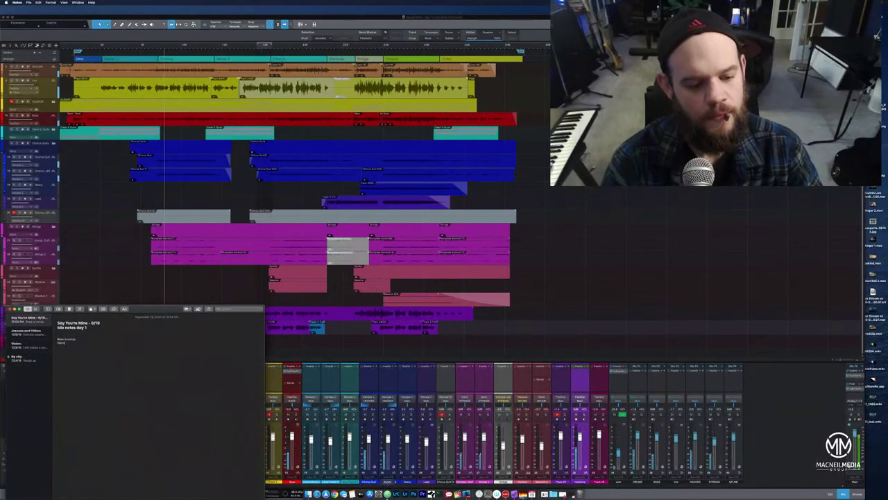
type("ies t")
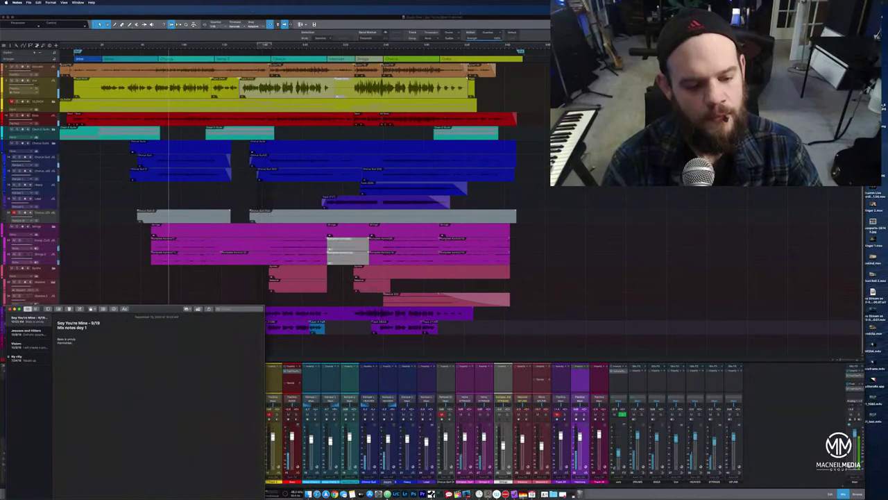
type("oo loud")
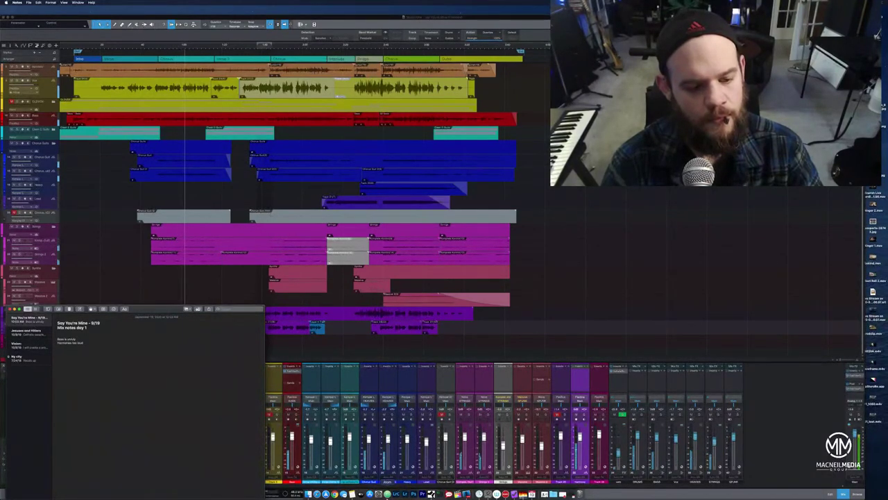
- Add the lines "Revisit motif in first verse" and "Make strings more prominent" to the mix notes
type("Redu")
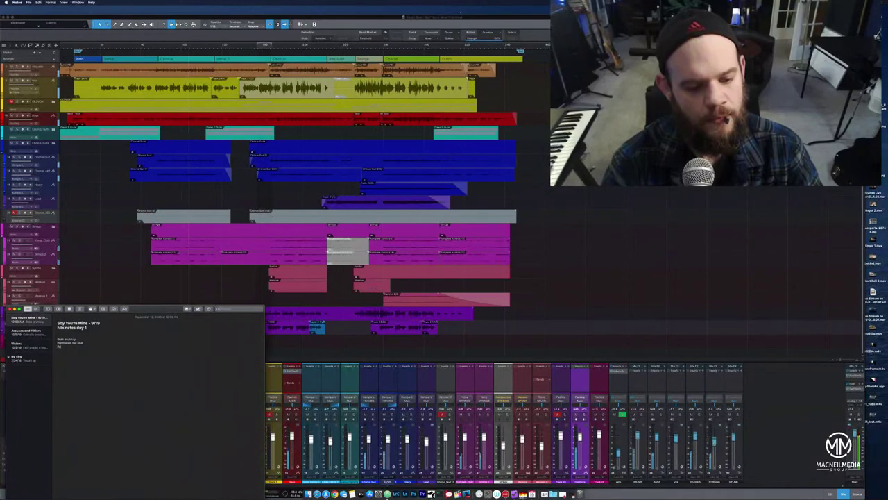
type("ce mouth in first verse")
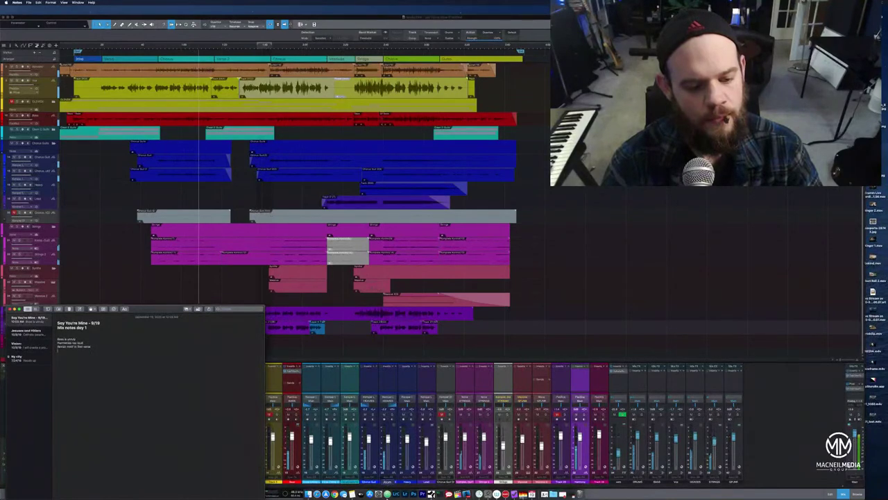
key("Return")
type("Idea strings more!")
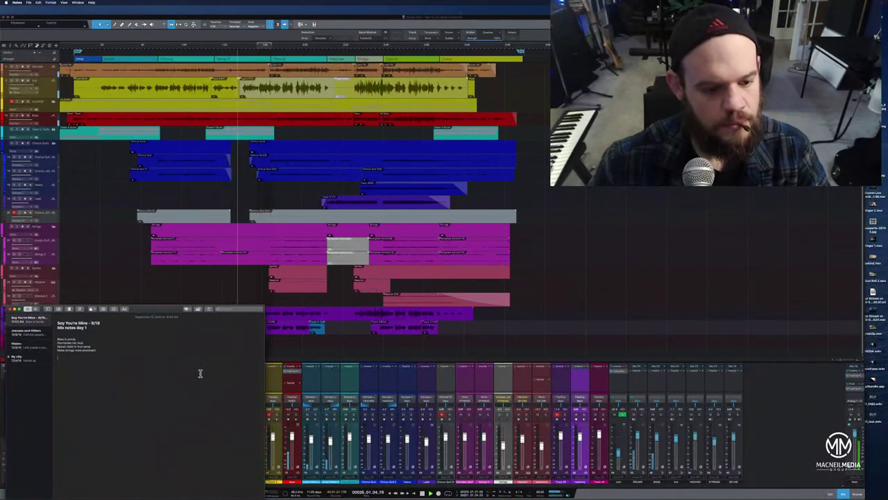
- Move the Notes window clear of the mixer channels and zoom in on the note text
left_click_drag(161, 308, 219, 32)
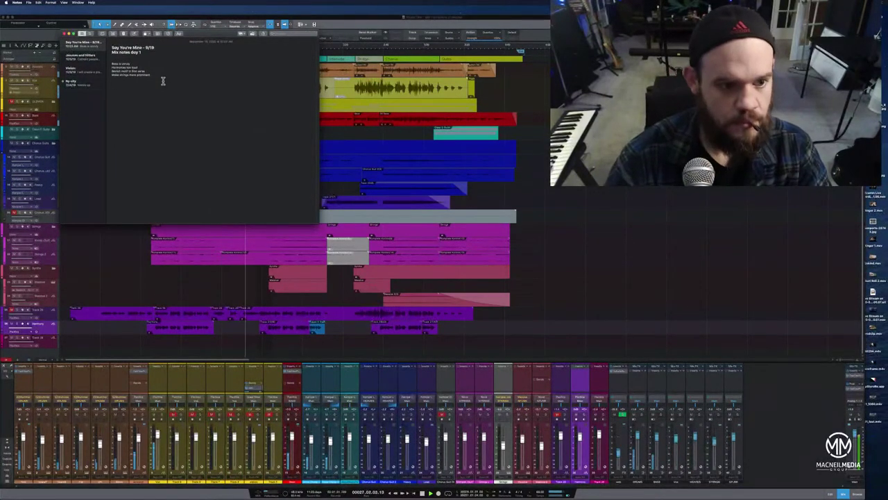
left_click(50, 3)
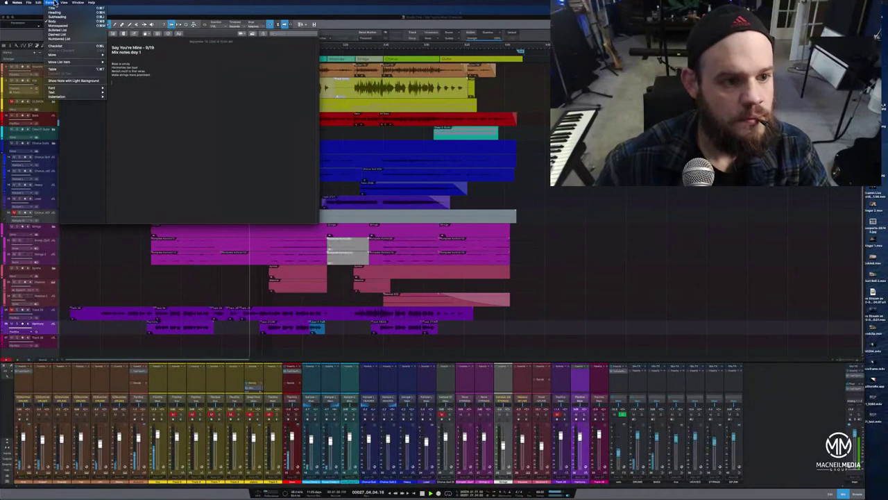
mouse_move(64, 2)
left_click(80, 54)
left_click(69, 3)
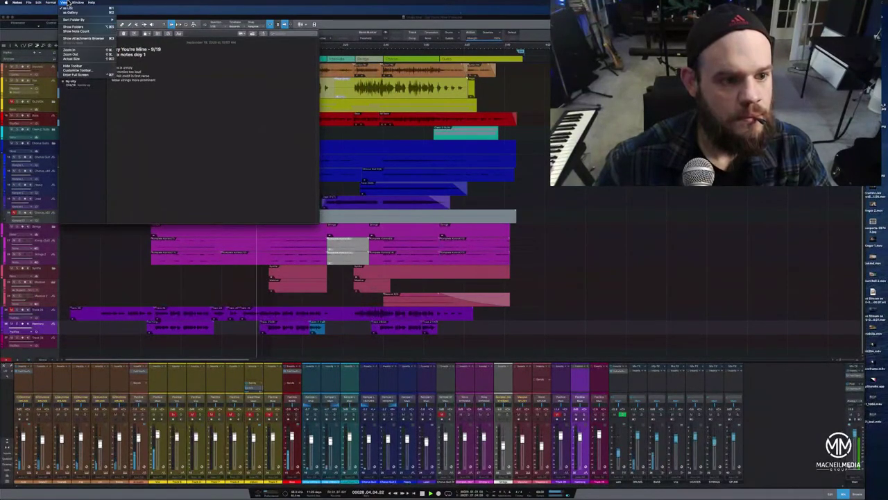
left_click(80, 54)
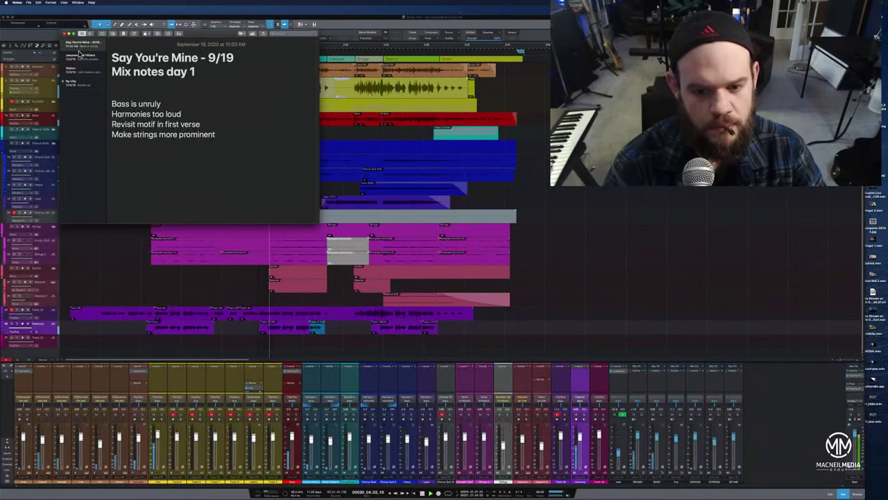
type("See this through")
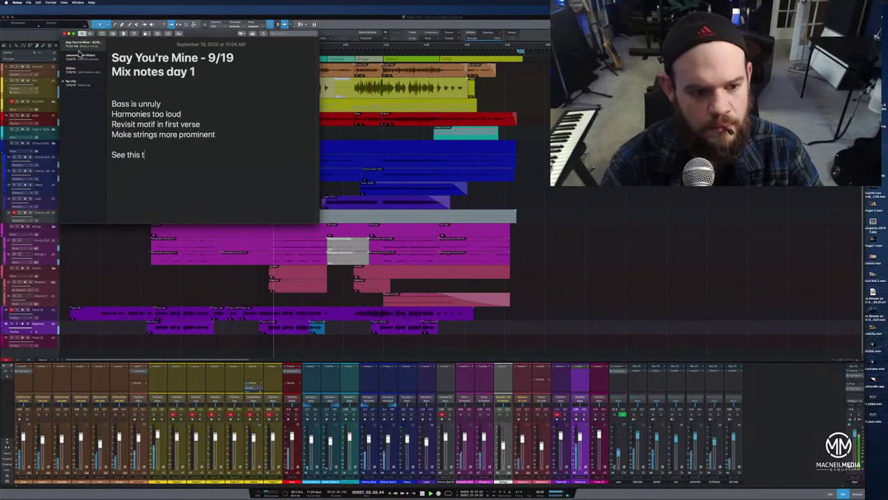
key("BackSpace")
key("BackSpace")
key("BackSpace")
key("BackSpace")
key("BackSpace")
key("BackSpace")
type("rho")
key("BackSpace")
key("BackSpace")
key("BackSpace")
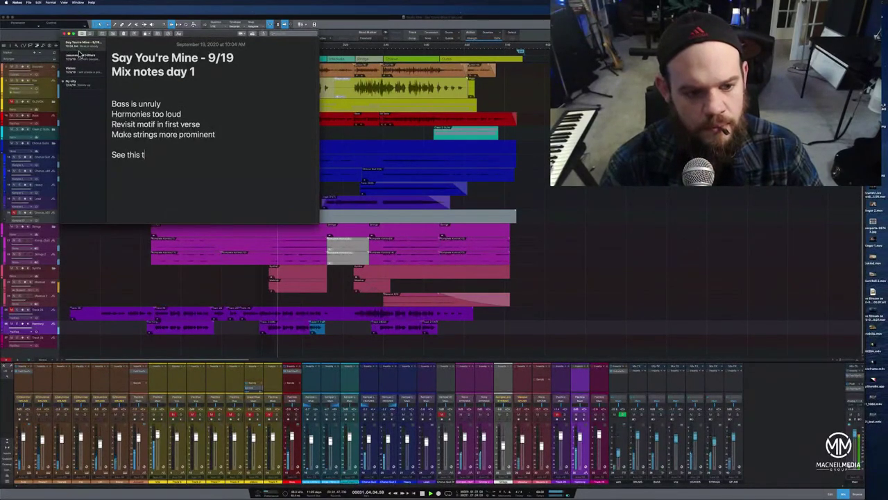
key("BackSpace")
key("BackSpace")
key("BackSpace")
key("BackSpace")
key("BackSpace")
key("BackSpace")
- Start a new group of notes with the lines ""See this through" should be stronger" and "Pitch correct harmonies"
type("\"")
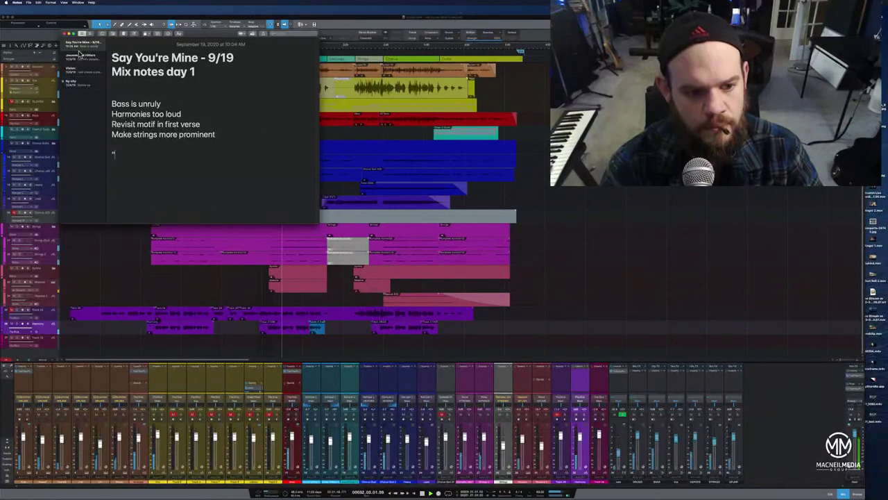
type("See this through\" should be stronger")
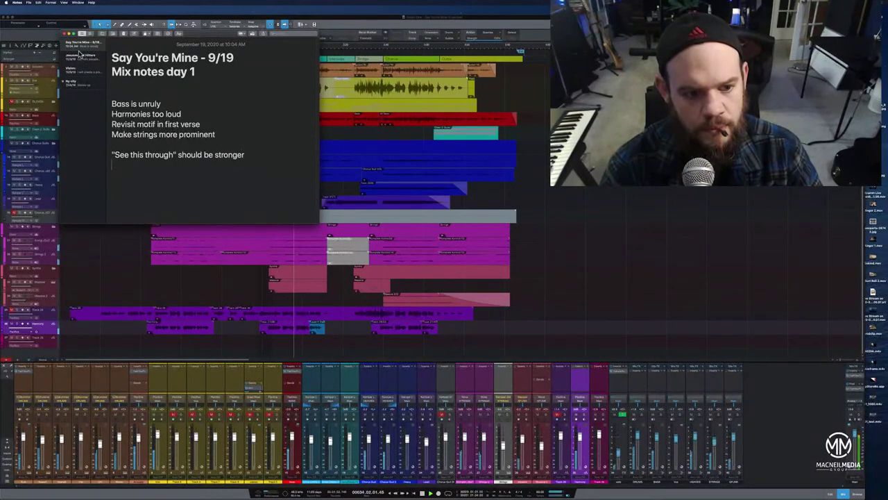
key("Return")
type("Pitch correct harmonies")
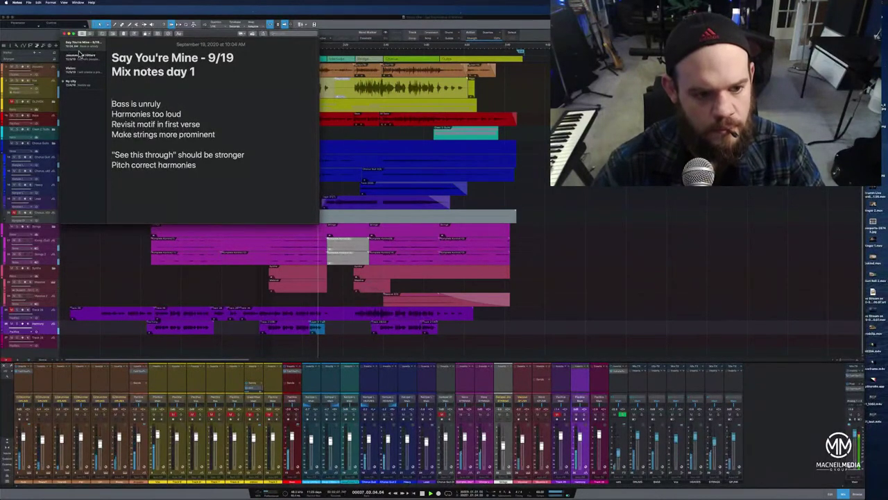
- Append "- needs more low end" to the "Bass is unruly" line
left_click(168, 102)
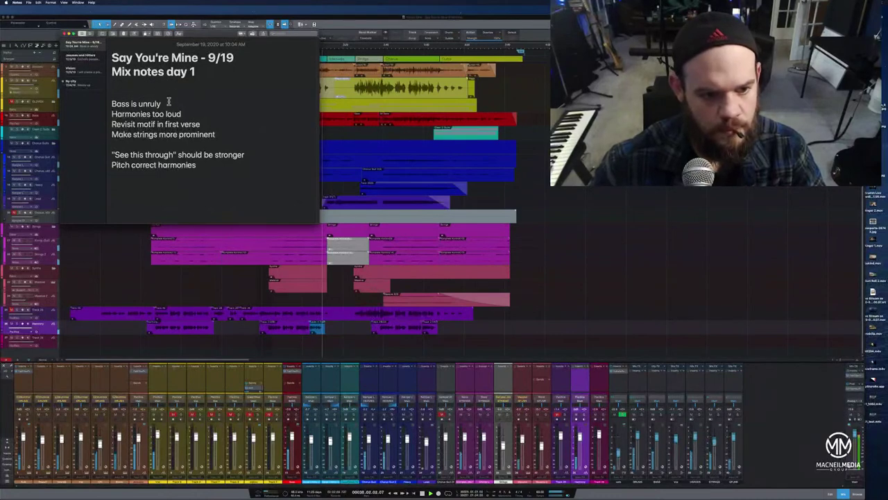
type("- nee")
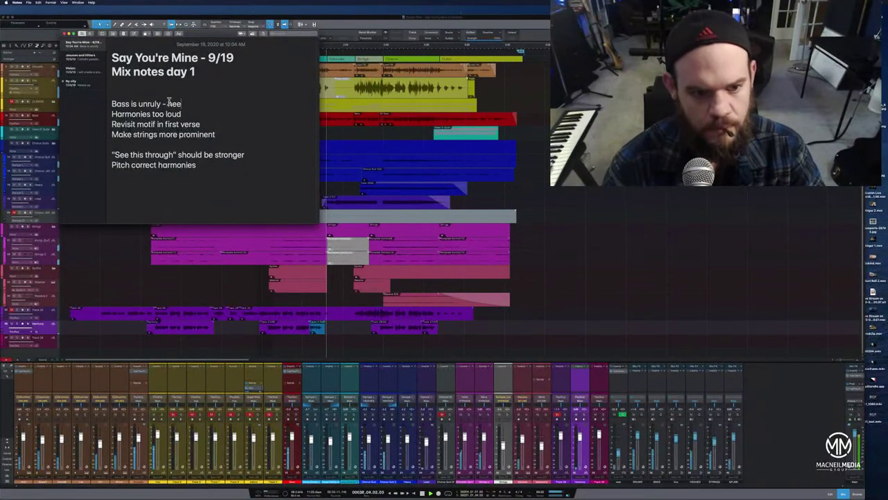
type("ds more low")
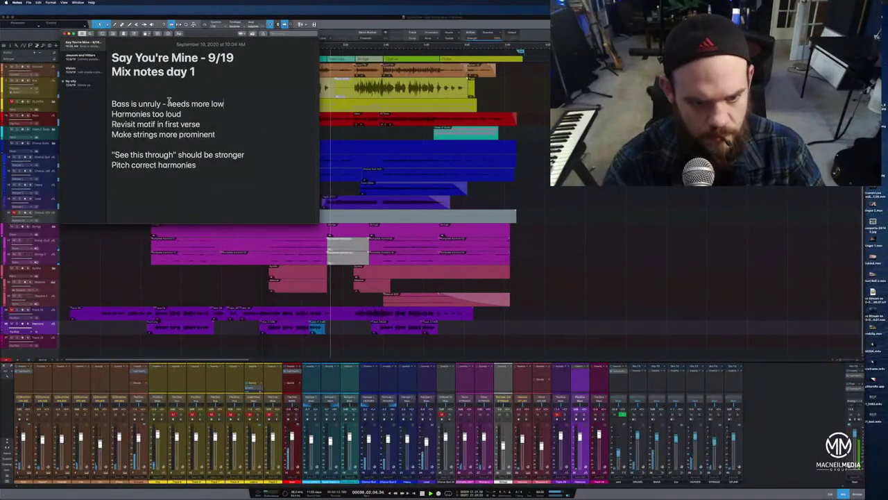
type(" end")
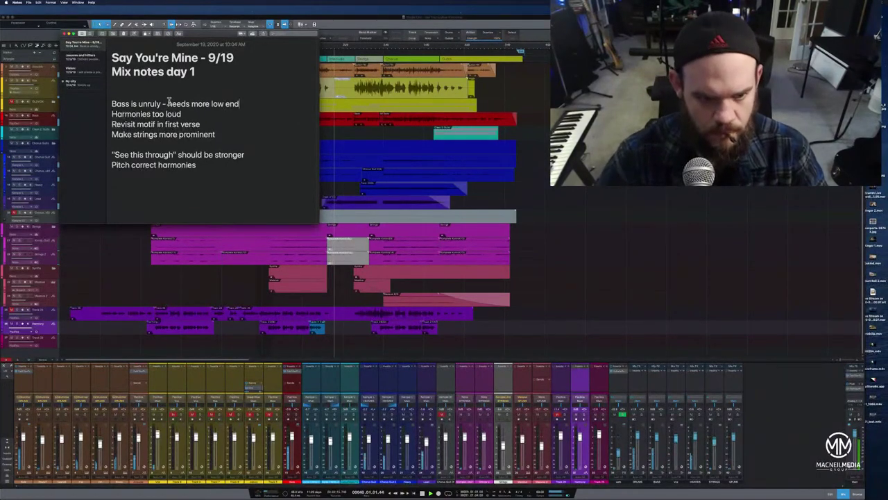
- Add the line "maybe bring strings back in interlude" at the end of the note
key("super+Down")
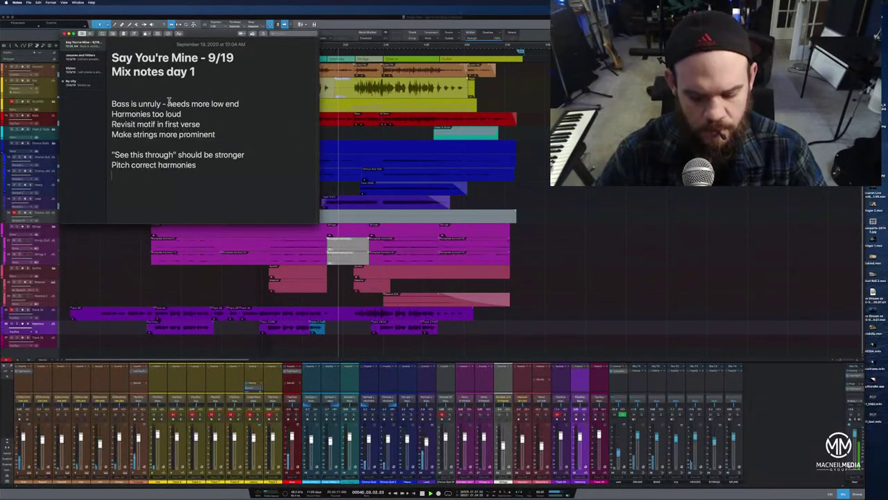
type("maybe bring strings")
type("back in interlude")
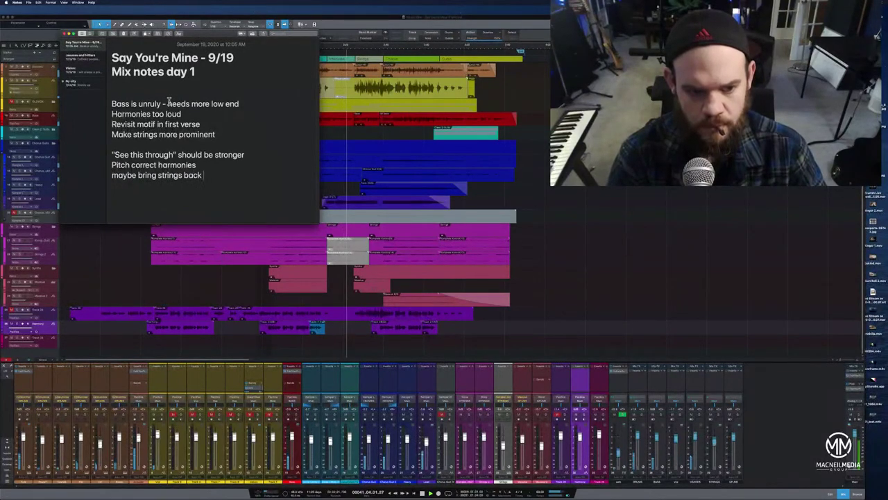
key("Return")
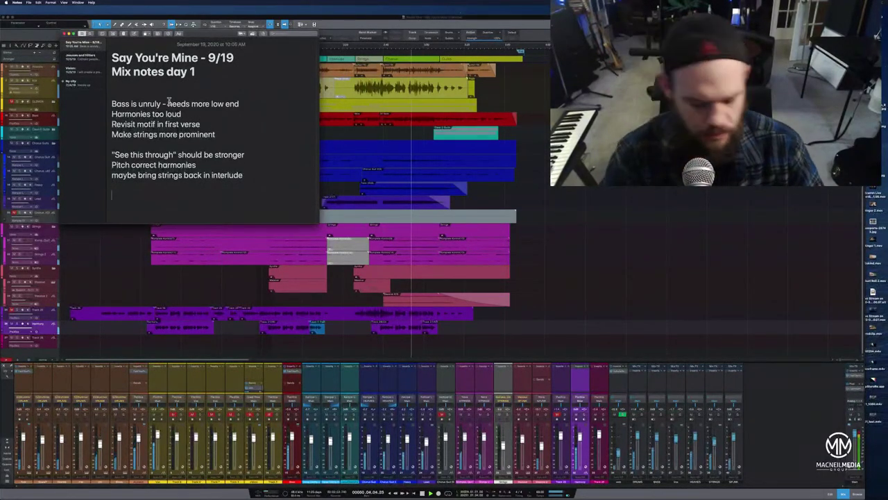
- Leave a blank line and add "Drums get lost in the end chorus" to the mix notes
key("Return")
key("Return")
type("Drums get ")
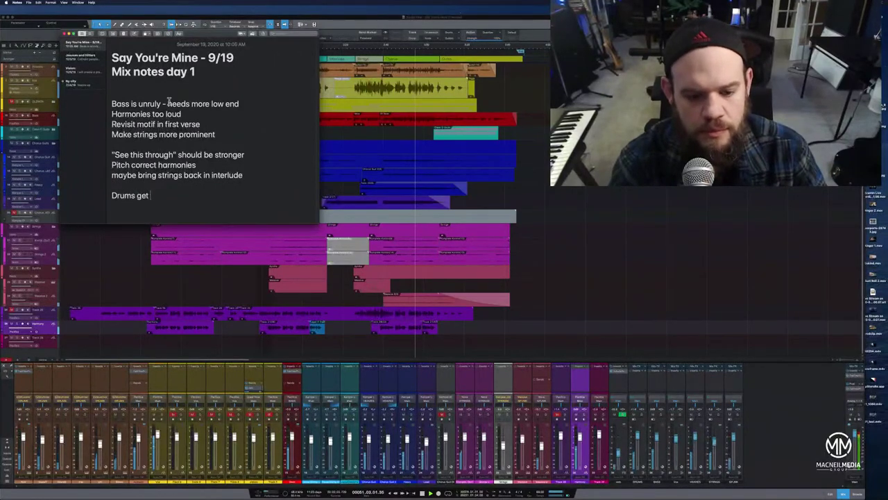
type("lost in the end.")
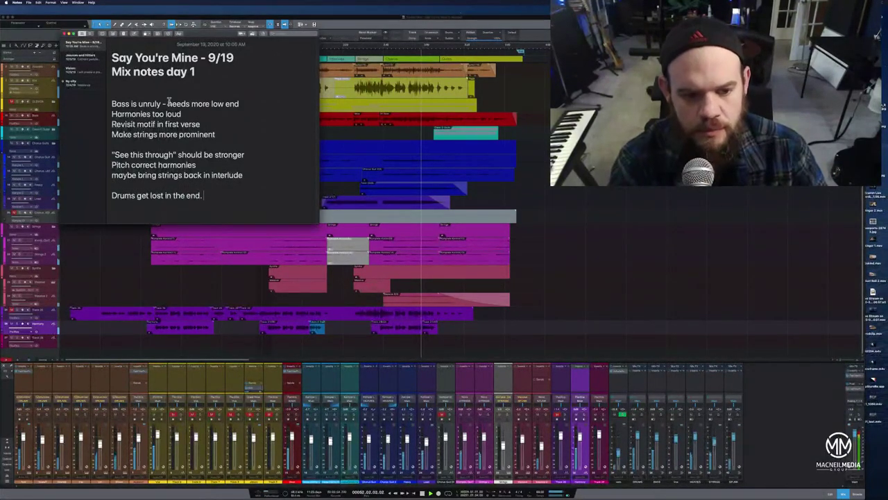
key("Return")
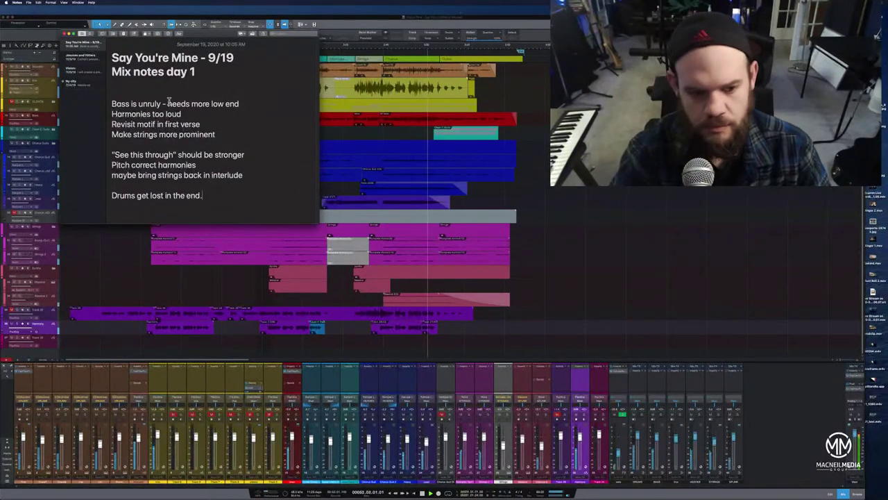
key("BackSpace")
key("BackSpace")
type("chorus")
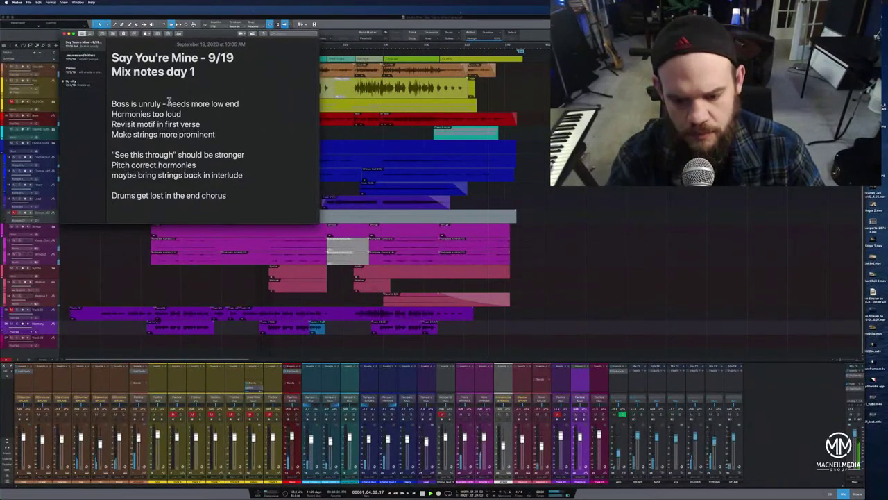
- Add the line "Clean up Ending" below "Drums get lost in the end chorus" in the mix notes
type("Clean up ")
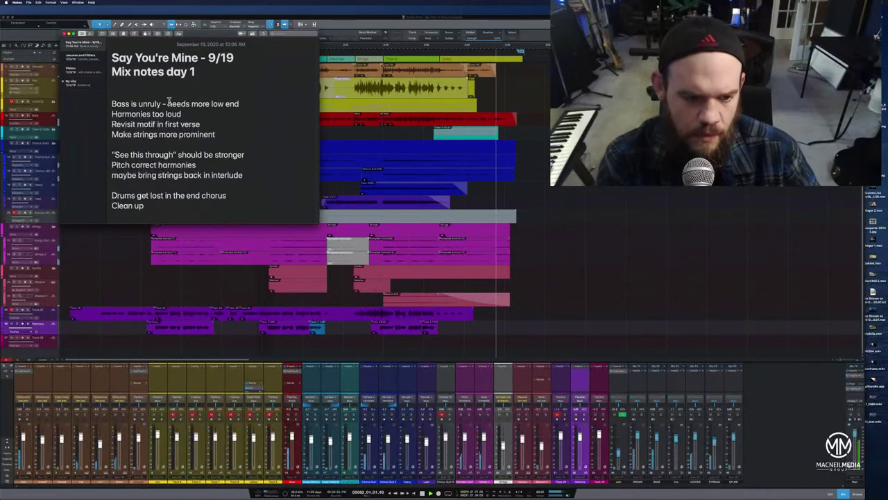
type("End")
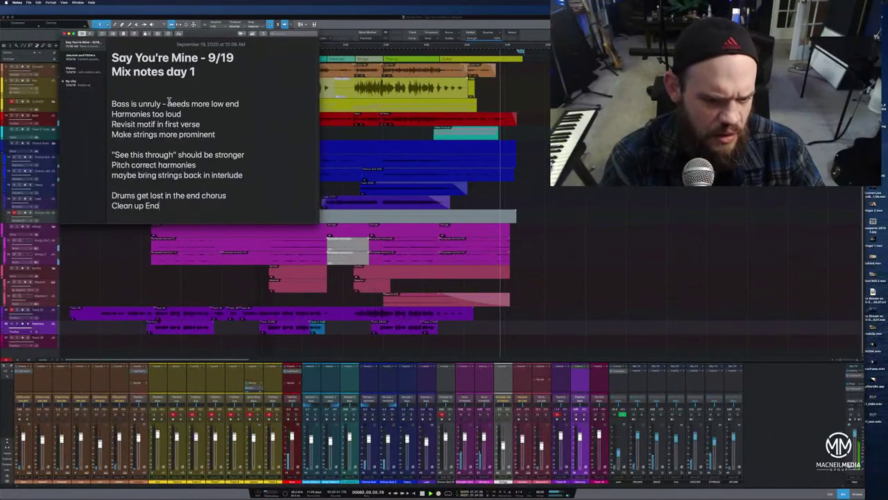
type("ing")
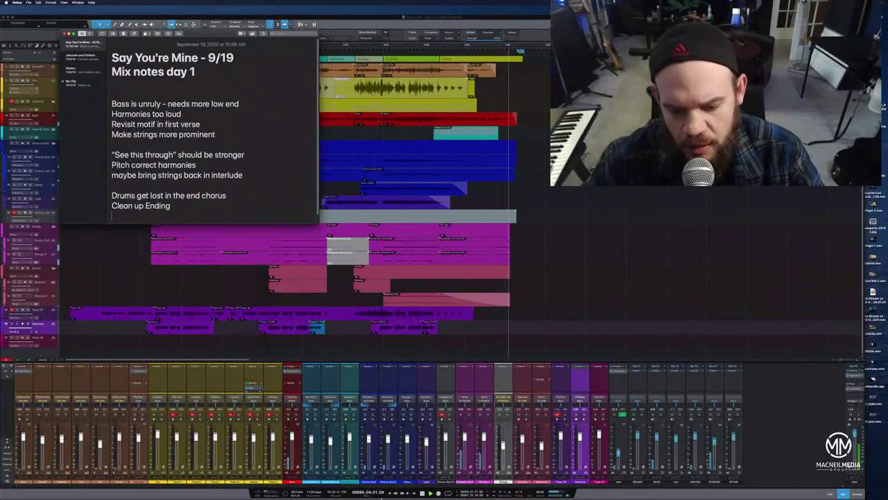
- Switch to Studio One, lower its window to uncover the mix notes, and return to the end of the note
left_click(245, 16)
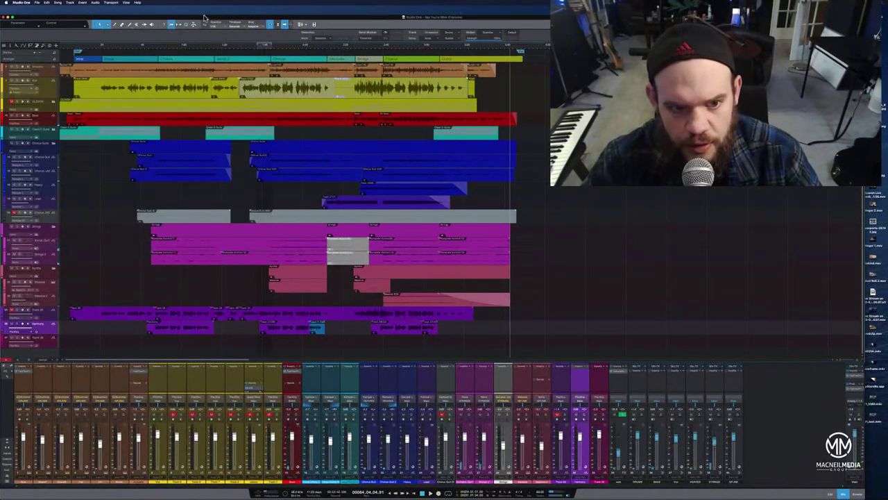
left_click_drag(207, 14, 207, 203)
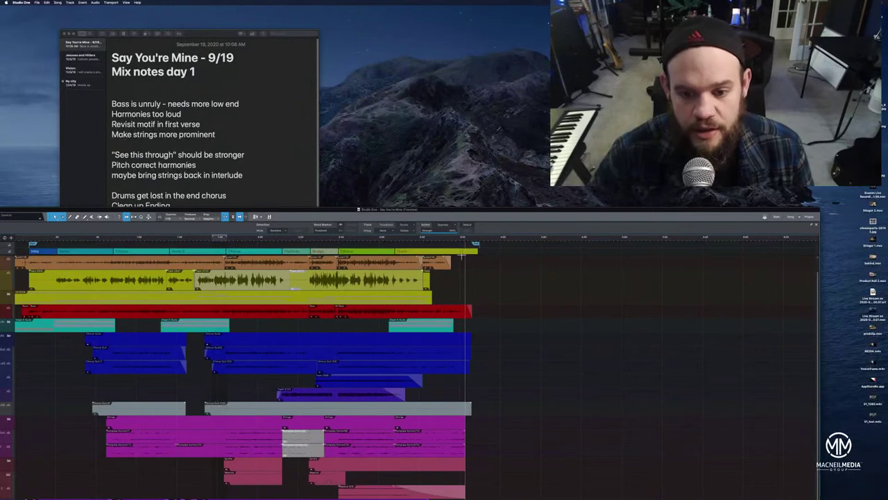
left_click(287, 169)
scroll(275, 167, "down", 1)
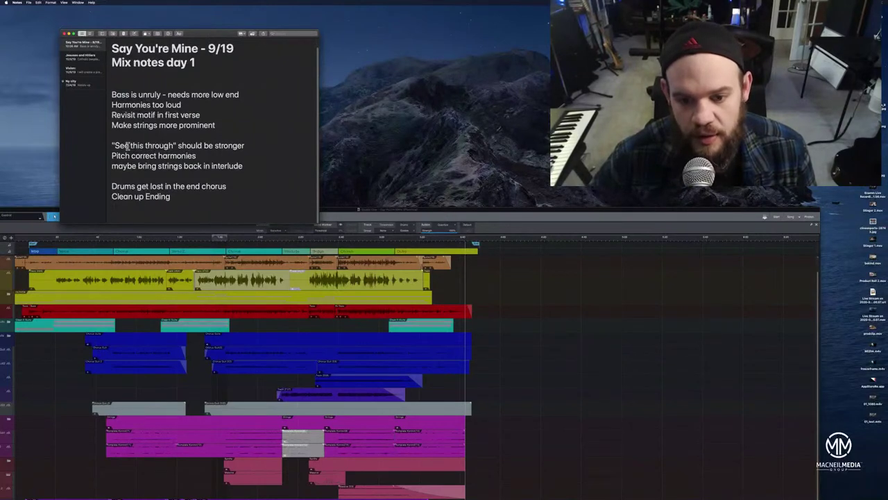
- Review the mix notes line by line, from "See this through" should be stronger to "Clean up Ending"
left_click_drag(114, 146, 172, 143)
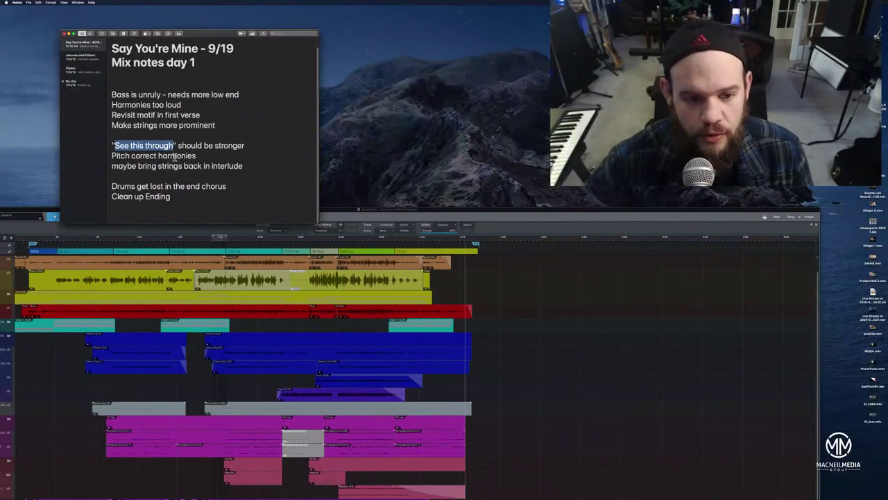
left_click_drag(250, 146, 109, 138)
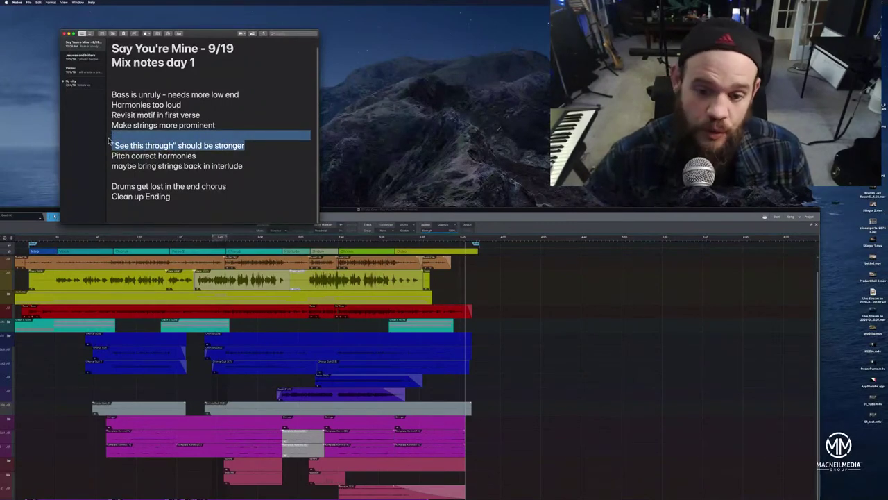
left_click(138, 167)
left_click_drag(198, 156, 101, 154)
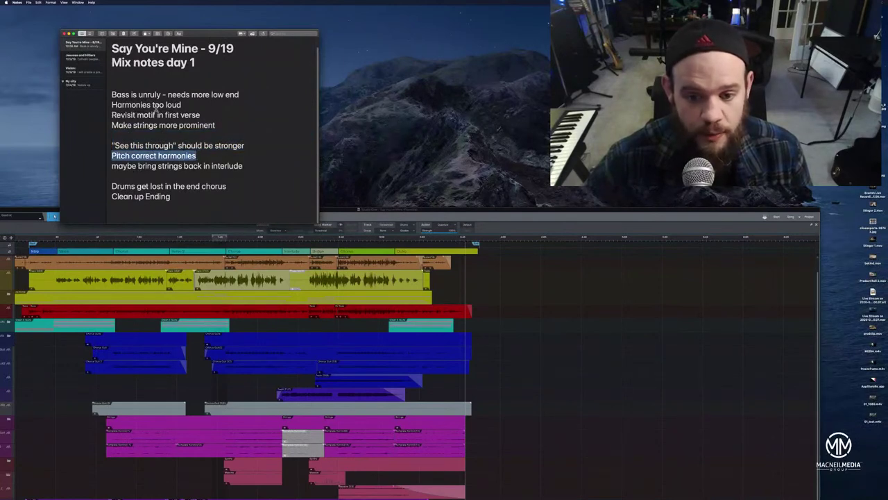
double_click(147, 166)
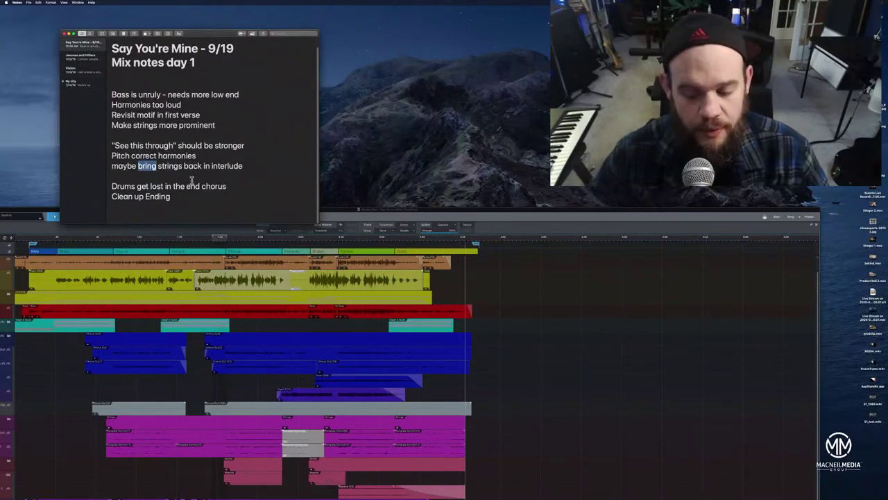
left_click(139, 195)
triple_click(115, 197)
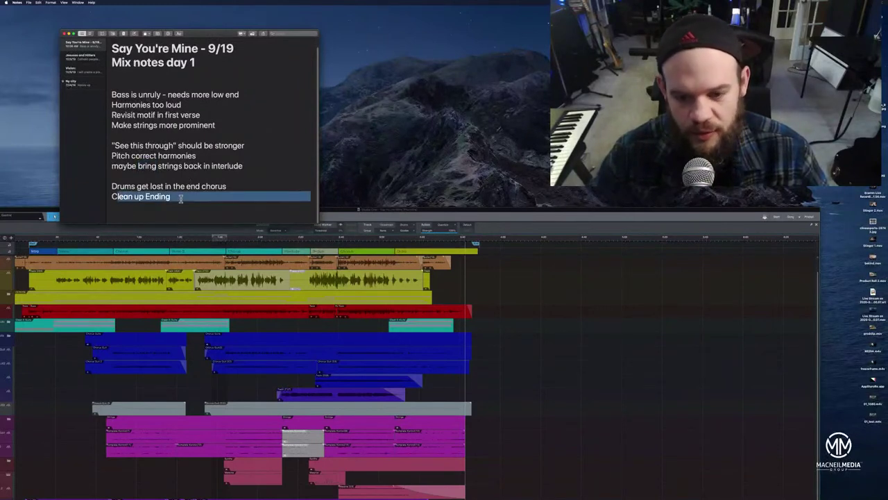
- In Studio One, adjust the end of the upper strings track's final event, shorten the last bass event slightly, and play the ending
left_click(444, 242)
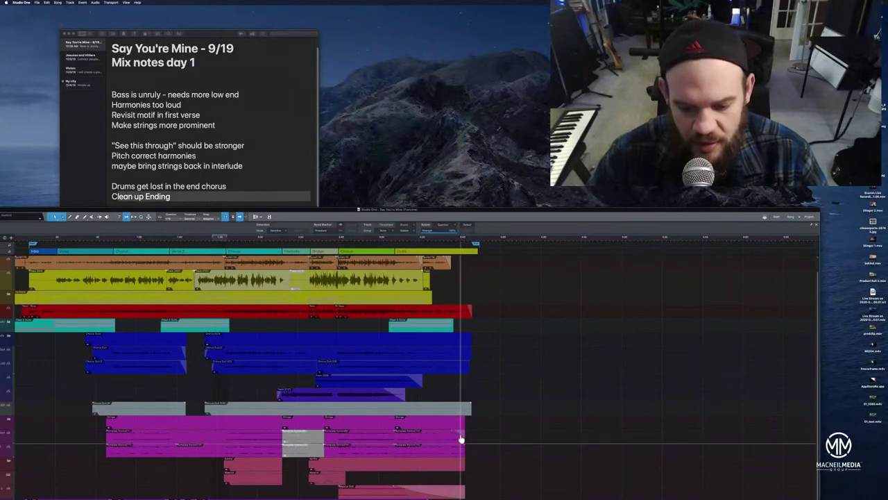
left_click_drag(462, 438, 464, 436)
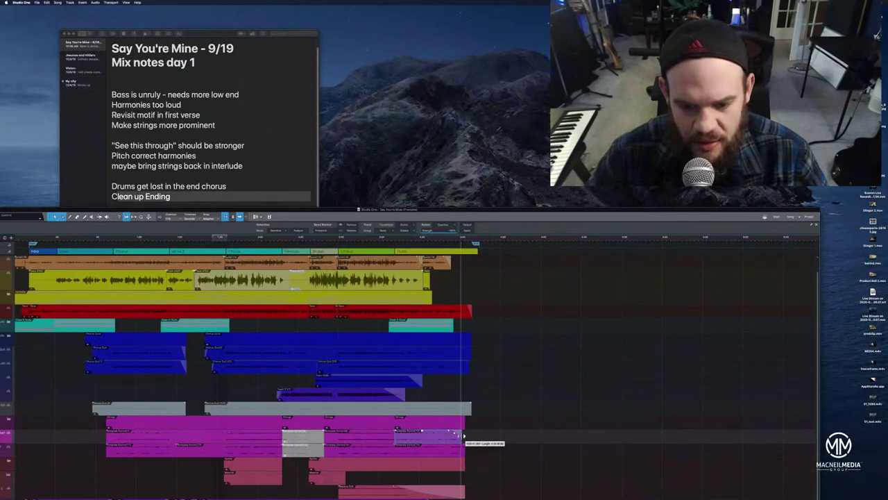
left_click_drag(464, 435, 464, 437)
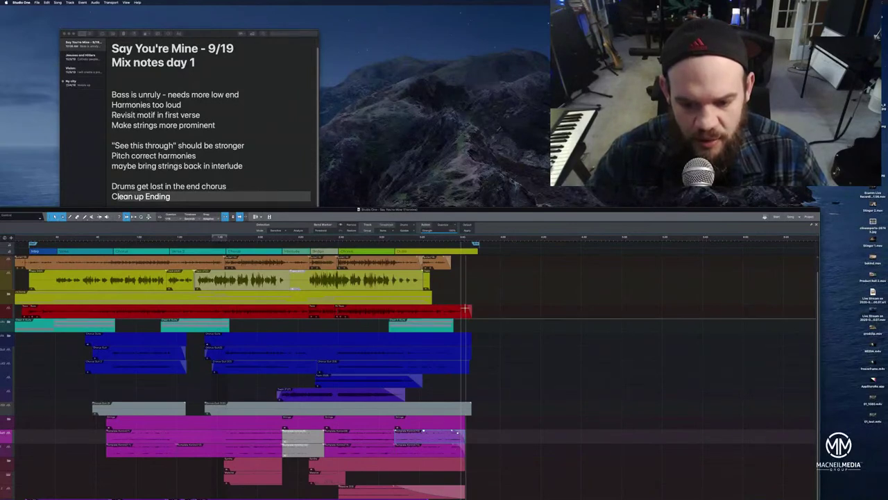
left_click_drag(474, 310, 467, 310)
left_click(447, 240)
key("space")
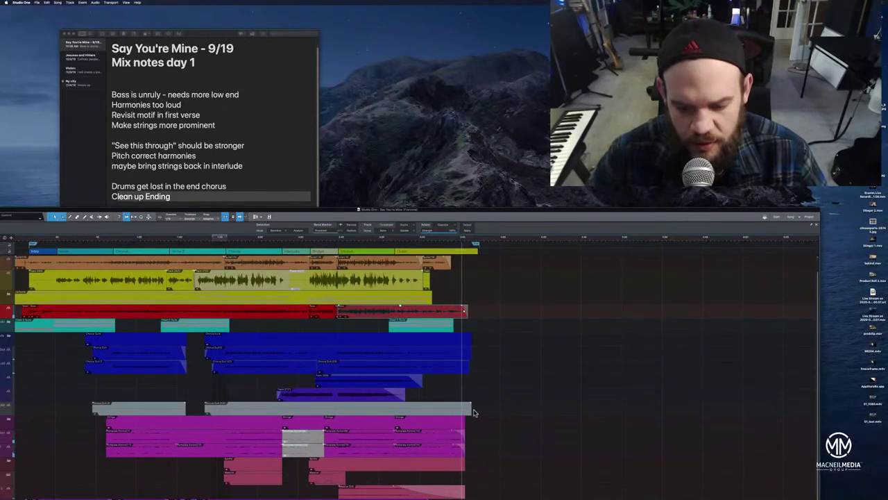
- Shorten the final events on both strings tracks so they end slightly earlier, listen to the ending, and save the song
left_click_drag(466, 437, 461, 435)
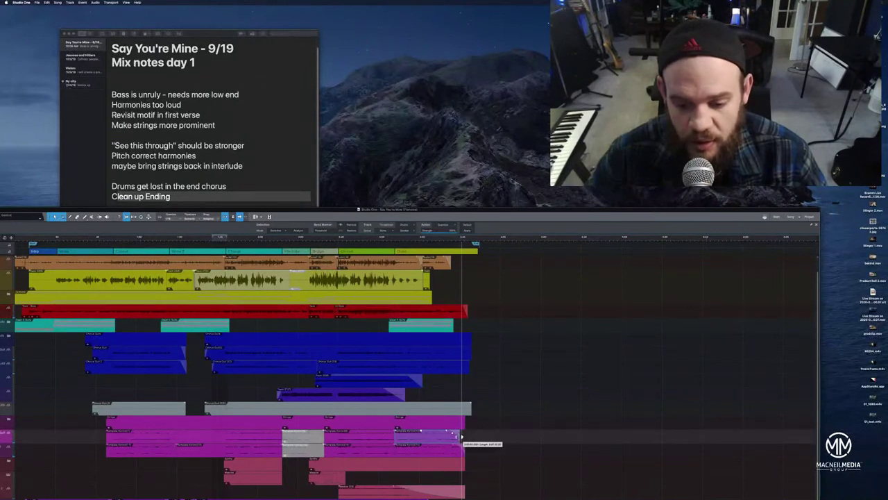
left_click(463, 450)
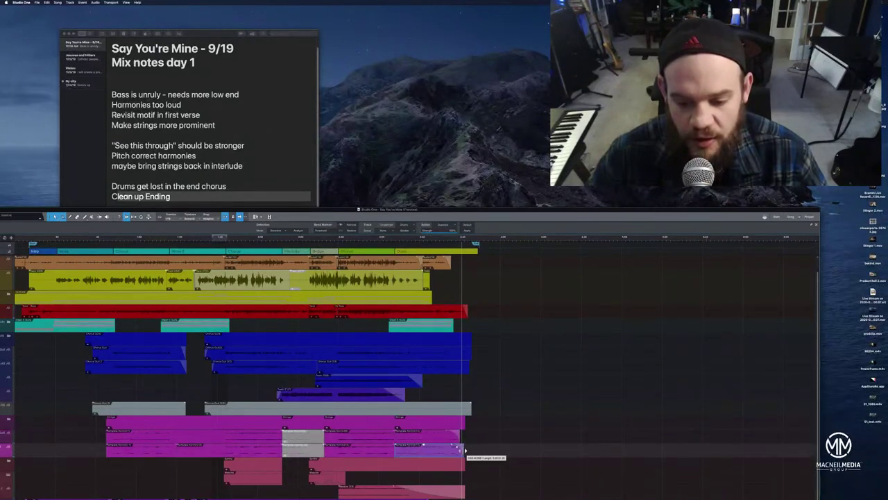
left_click(445, 240)
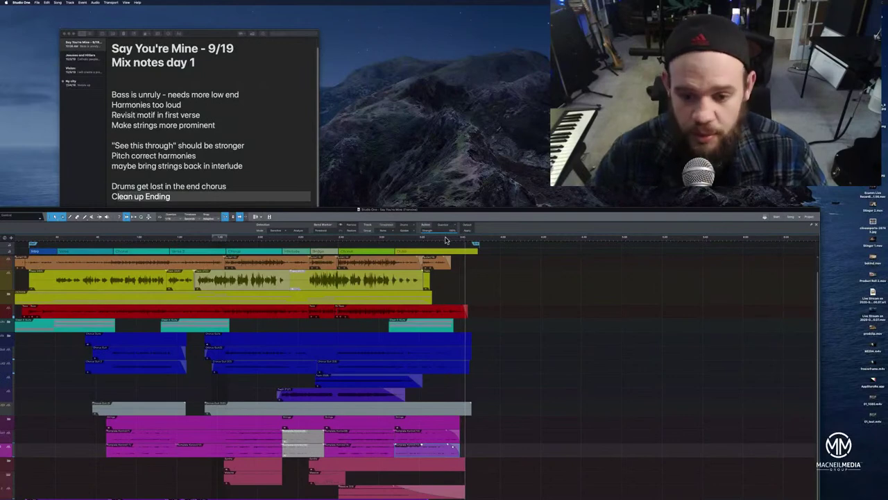
key("super+s")
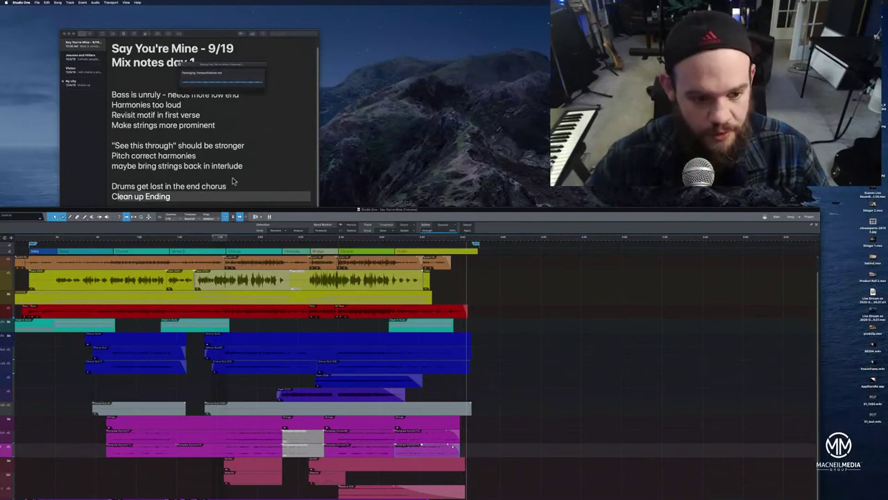
- Delete the "Clean up Ending" line from the mix notes and return to Studio One with its window maximized
left_click(192, 203)
left_click(217, 202)
triple_click(110, 202)
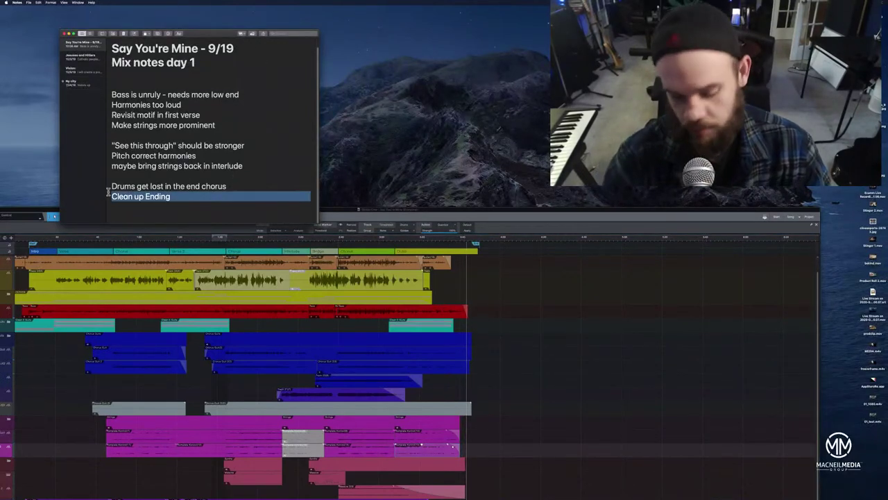
key("BackSpace")
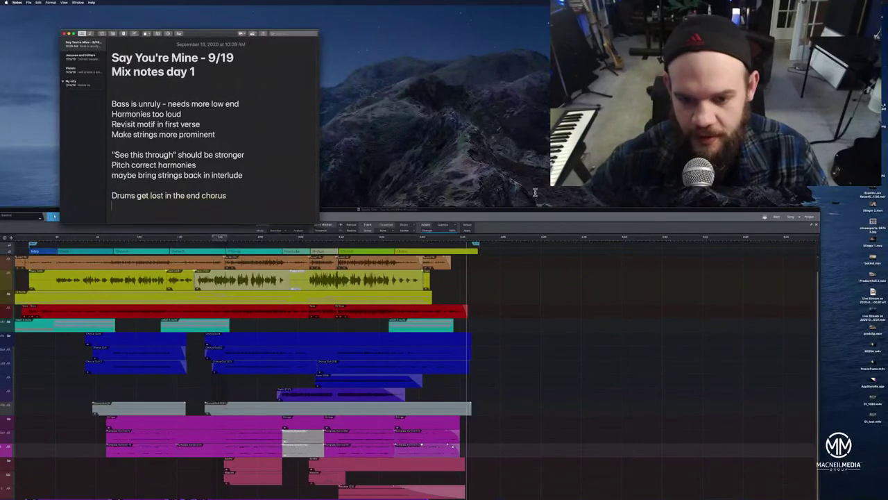
left_click(512, 212)
double_click(524, 209)
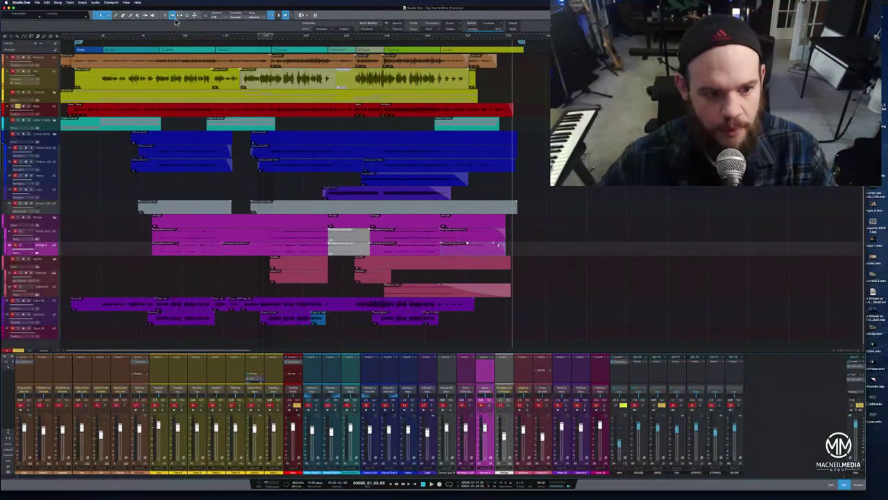
- Play the bass from the start of the intro and enlarge the Bass track's waveform in the arrangement
left_click(72, 37)
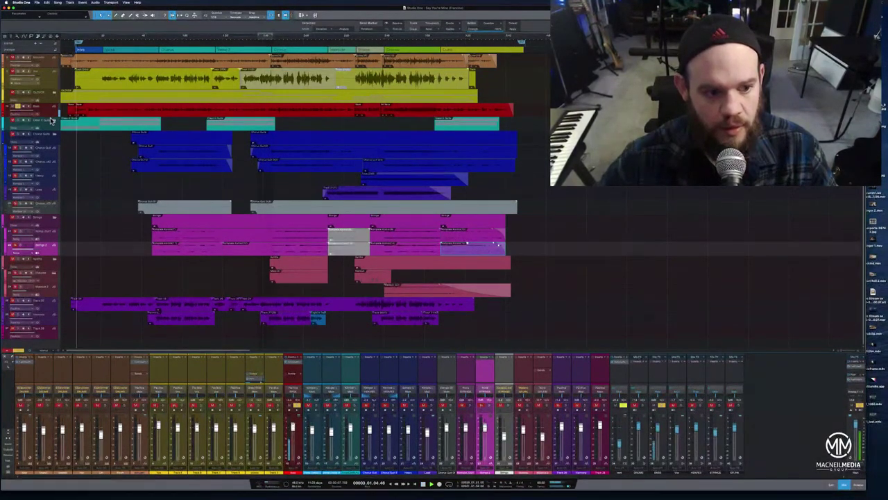
left_click_drag(50, 117, 67, 289)
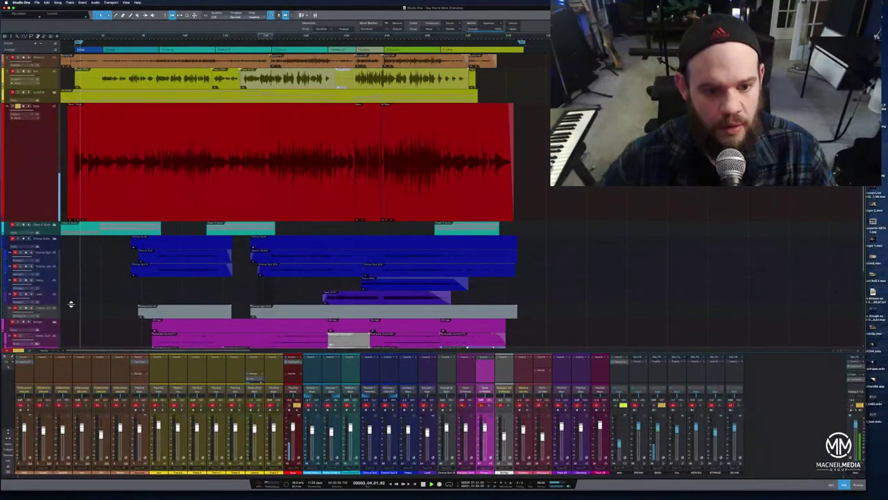
left_click_drag(135, 37, 337, 43)
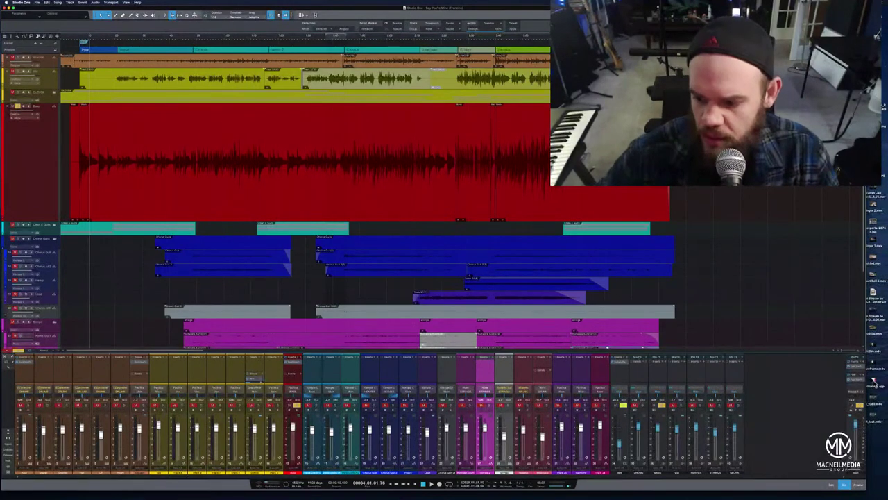
- Find RCompressor Mono among the Waves effects in the browser and insert it on the Bass channel
left_click(859, 486)
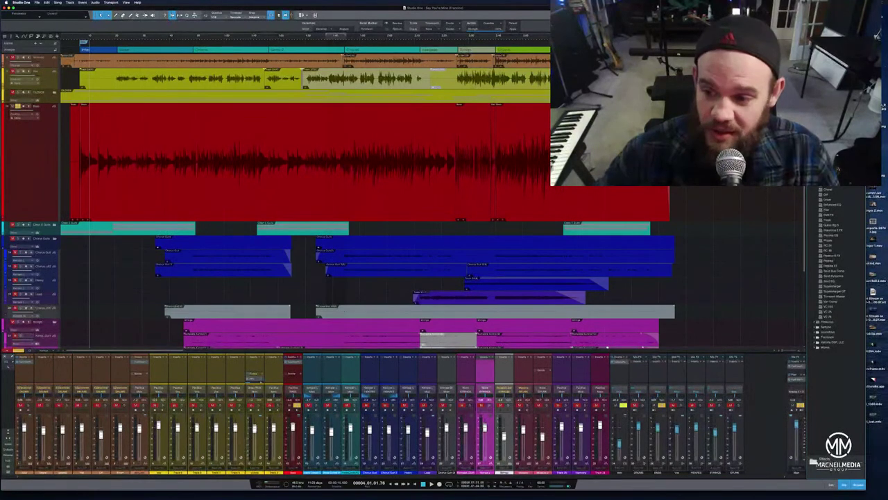
scroll(833, 264, "down", 6)
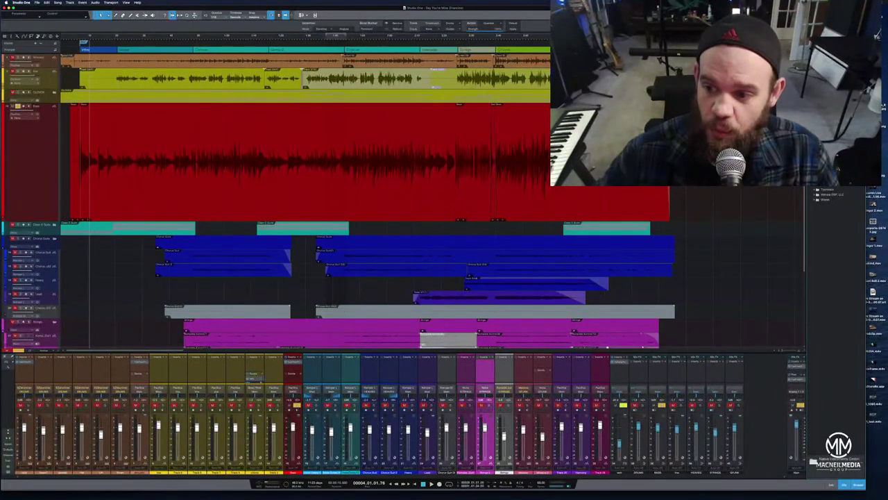
left_click(817, 200)
scroll(835, 321, "down", 15)
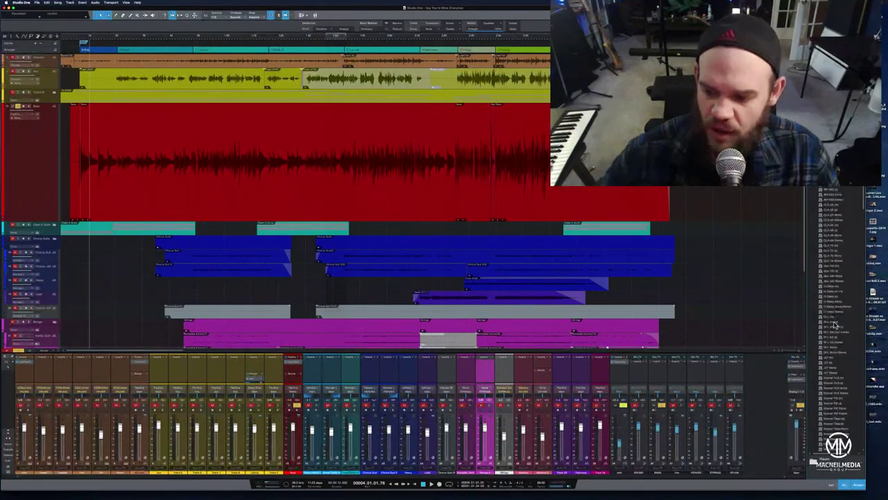
scroll(835, 324, "down", 5)
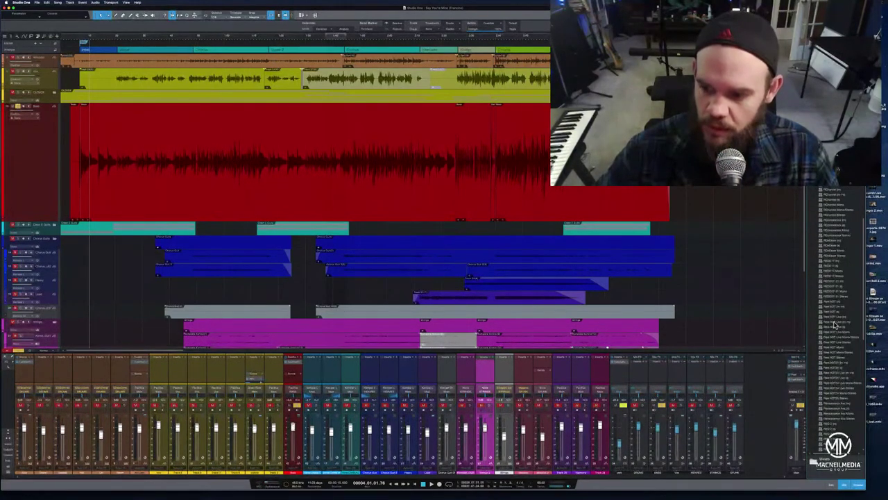
left_click(838, 201)
left_click(840, 210)
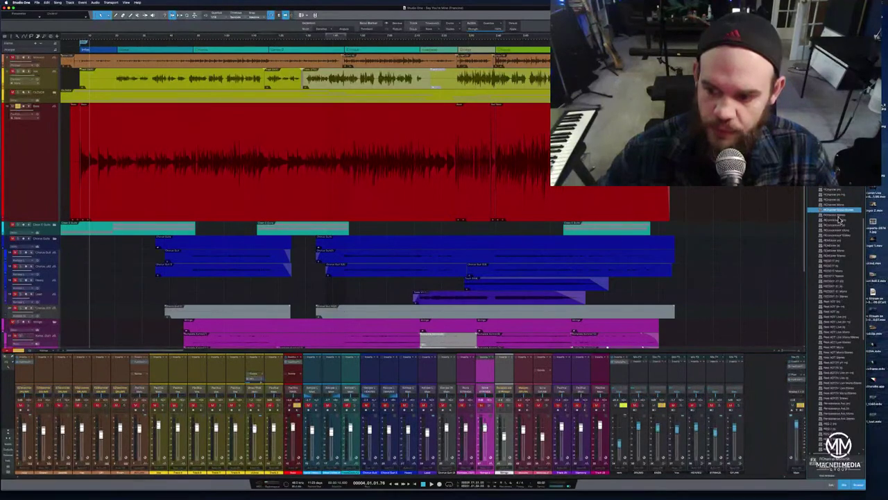
left_click(839, 232)
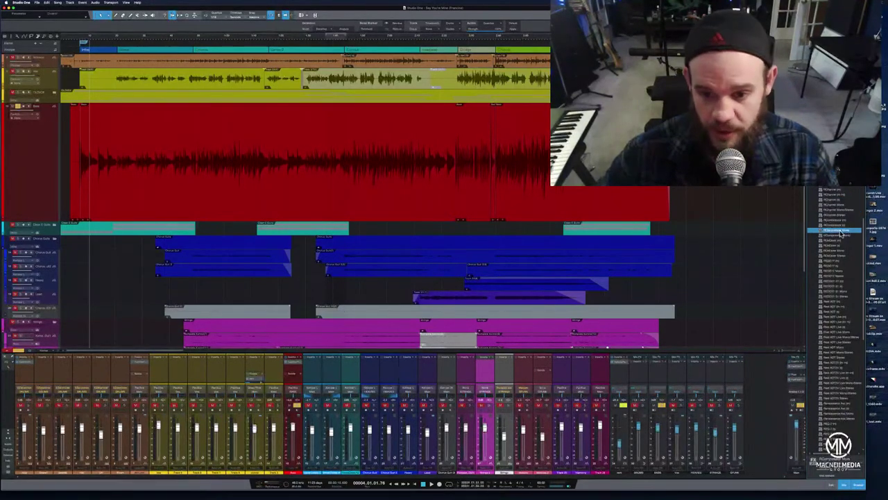
left_click_drag(841, 233, 297, 370)
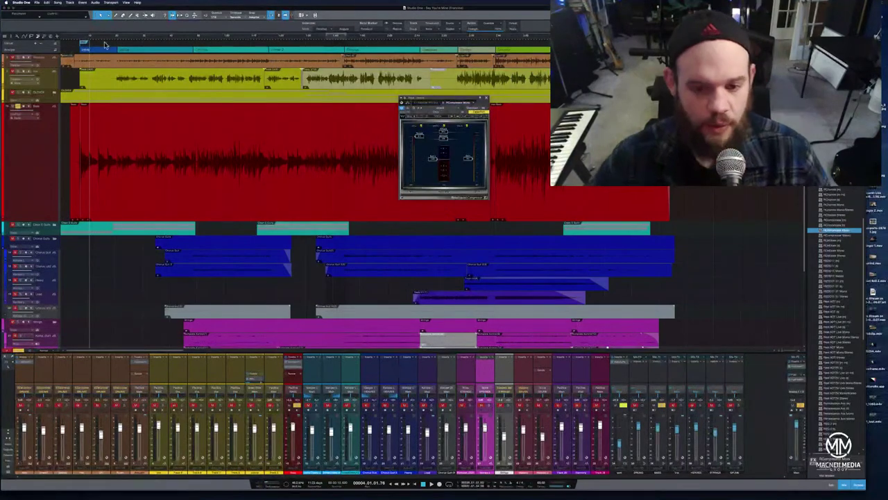
- Play the bass from the start of the intro through the compressor, with its window moved to the lower edge of the bass waveform
left_click_drag(453, 98, 279, 204)
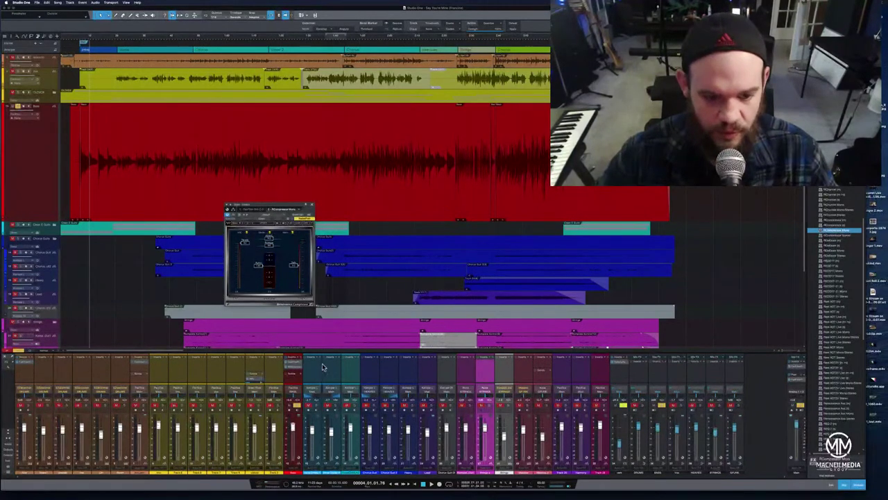
left_click(82, 40)
key("space")
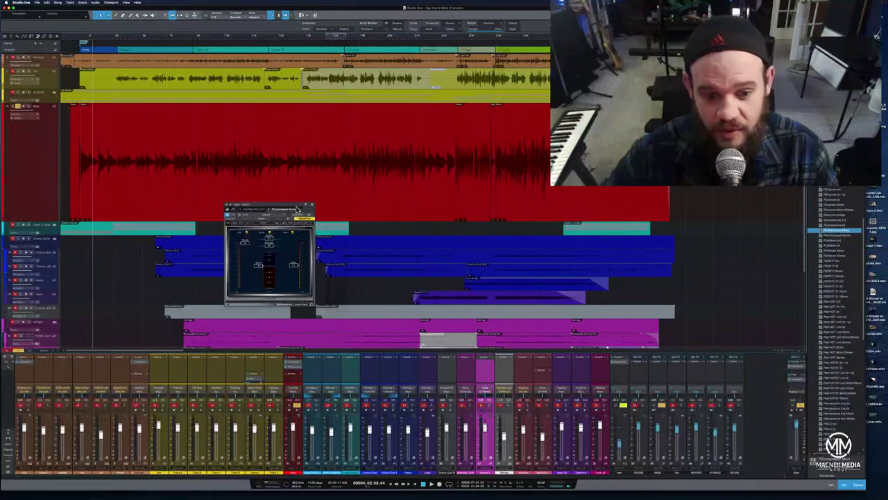
left_click_drag(295, 207, 329, 181)
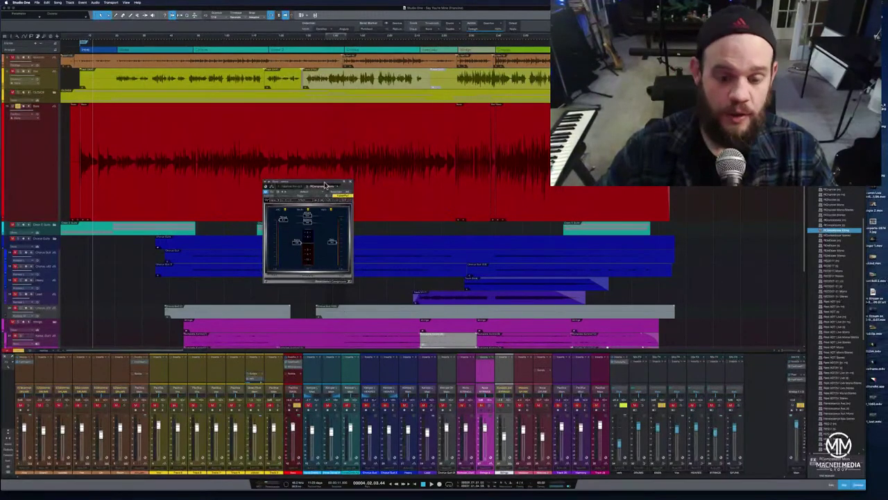
- Switch to Photoshop, create a new document with a black canvas, and move its window over the arrangement
left_click_drag(327, 186, 364, 199)
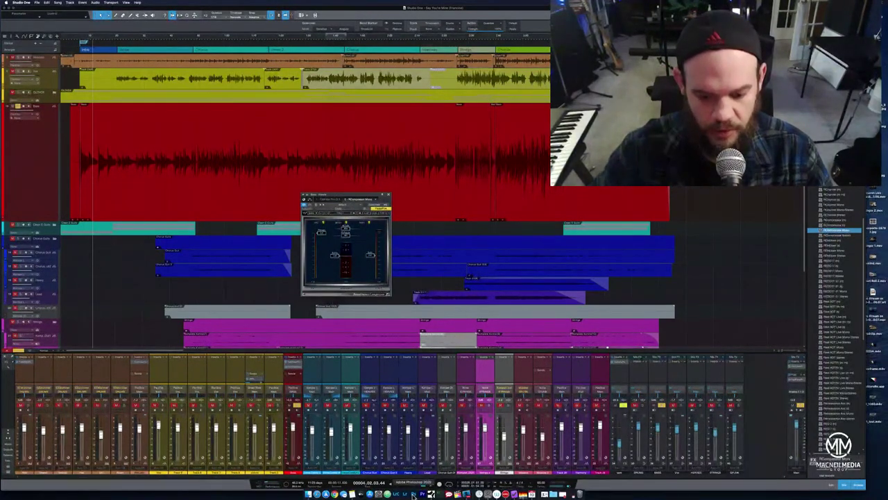
left_click(415, 494)
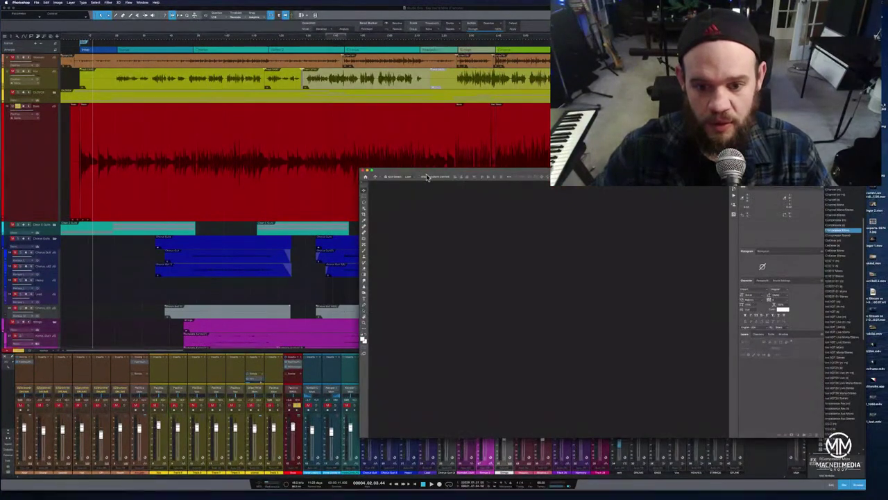
left_click(37, 5)
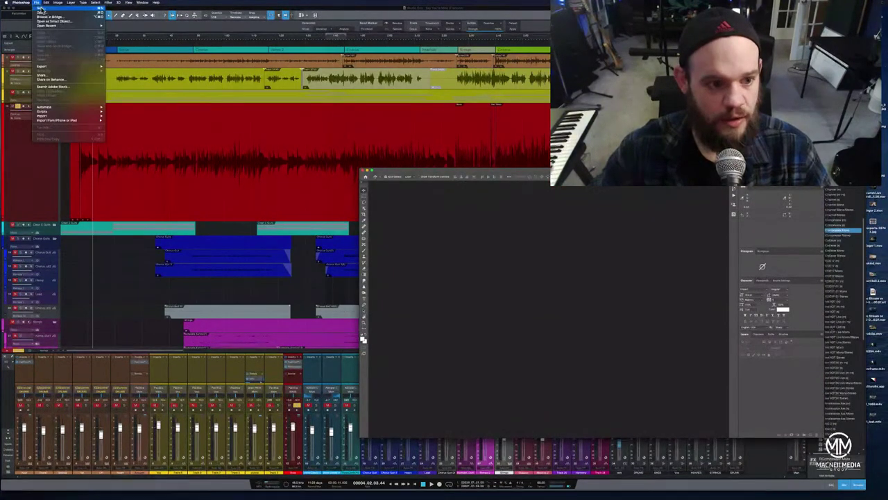
left_click(46, 10)
left_click(377, 294)
left_click_drag(579, 171, 393, 98)
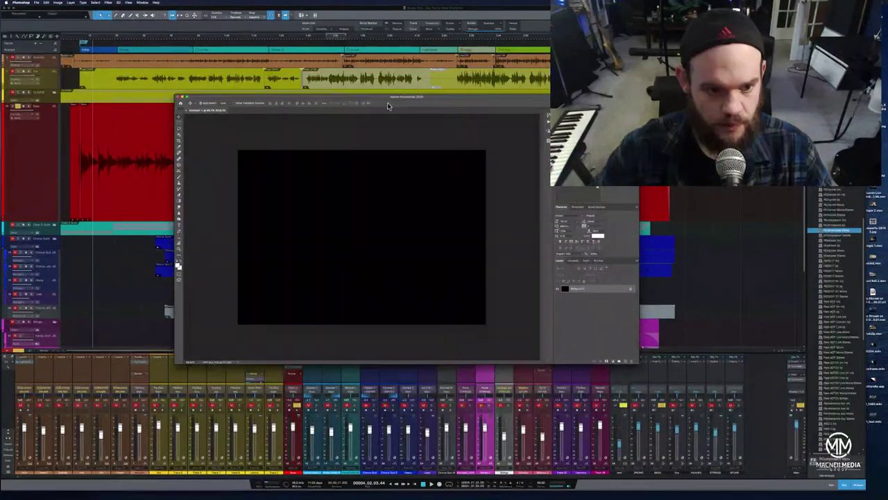
- Paint a large, soft-edged white spot in the middle of the black canvas with the Brush tool
key("b")
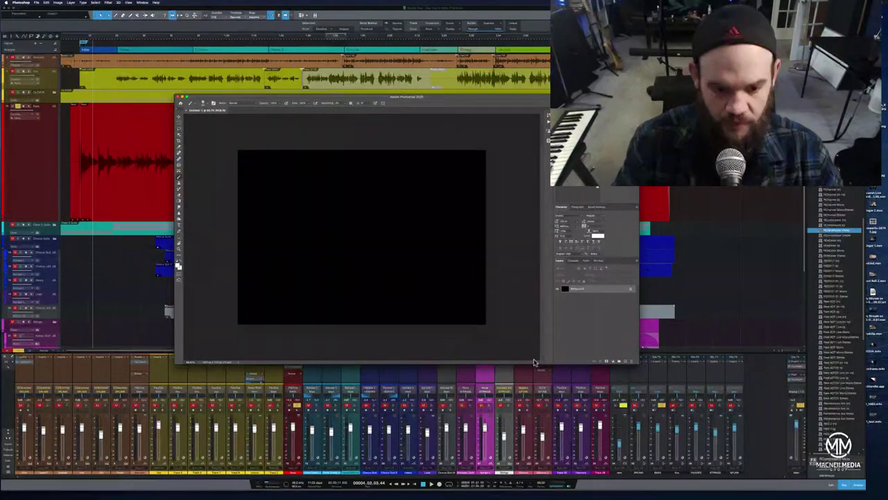
mouse_move(366, 250)
left_mouse_down()
mouse_move(379, 262)
mouse_move(375, 240)
mouse_move(369, 312)
mouse_move(381, 156)
left_mouse_up()
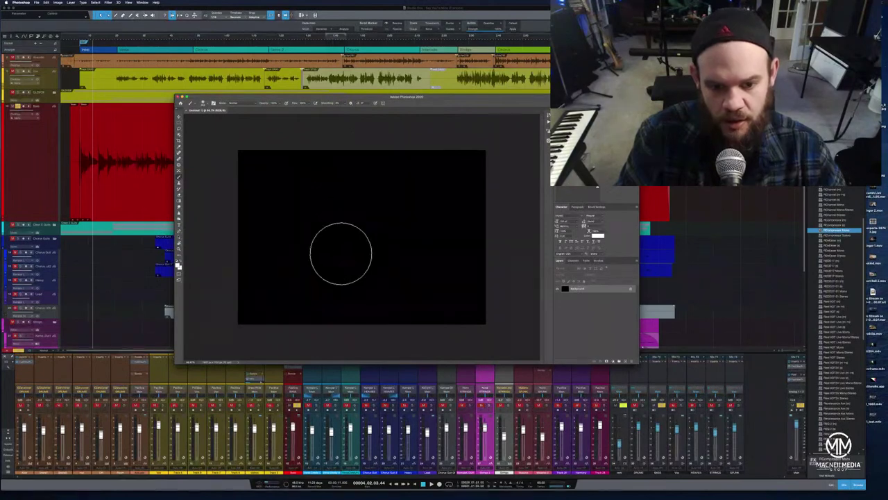
left_click(346, 236)
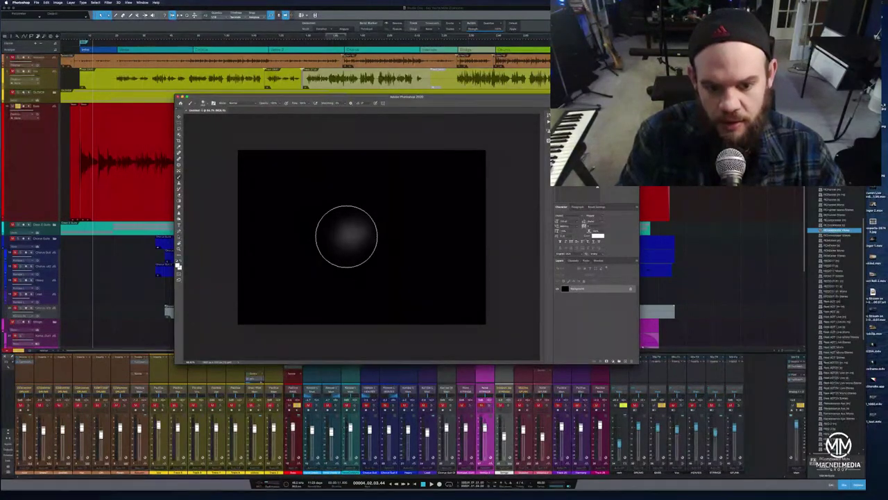
mouse_move(344, 232)
left_mouse_down()
mouse_move(342, 231)
mouse_move(369, 257)
mouse_move(363, 224)
mouse_move(340, 227)
mouse_move(380, 255)
mouse_move(354, 222)
mouse_move(356, 263)
mouse_move(374, 220)
mouse_move(367, 260)
mouse_move(354, 209)
left_mouse_up()
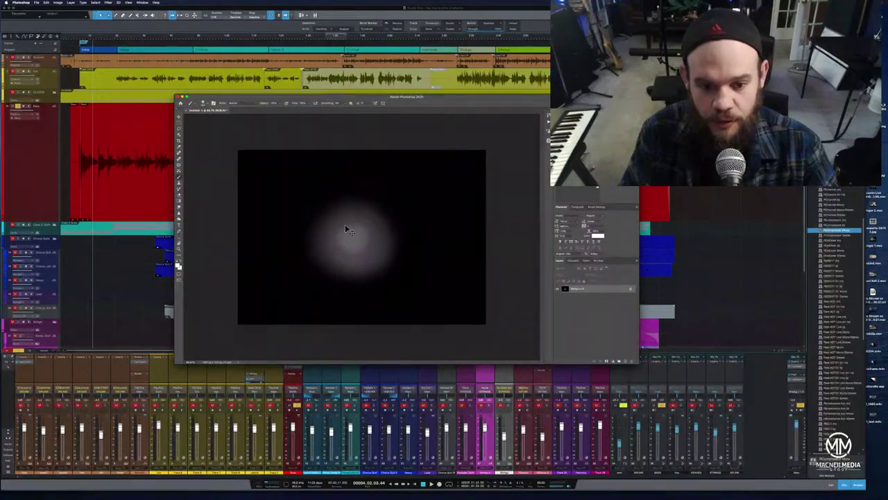
- Undo the blurred spot and paint a smaller, hard-edged white dot in the middle of the canvas
key("ctrl+z")
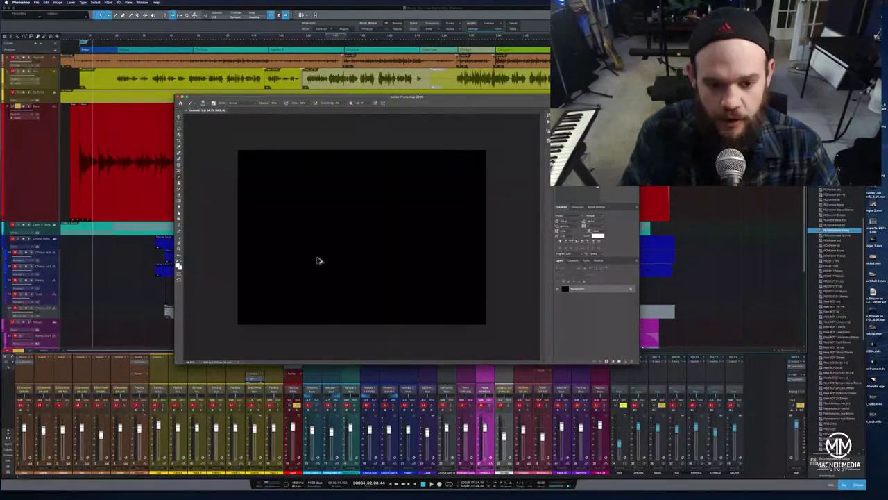
mouse_move(323, 258)
left_mouse_down()
mouse_move(326, 225)
mouse_move(318, 307)
mouse_move(341, 261)
left_mouse_up()
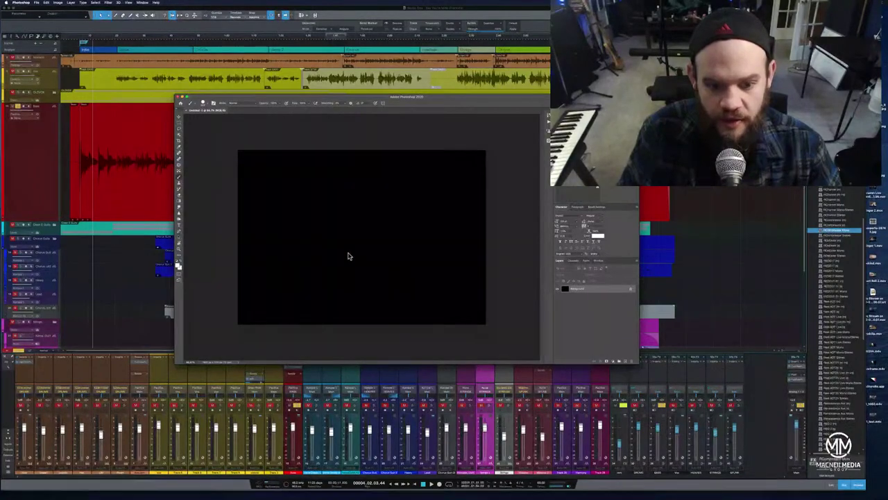
left_click(355, 243)
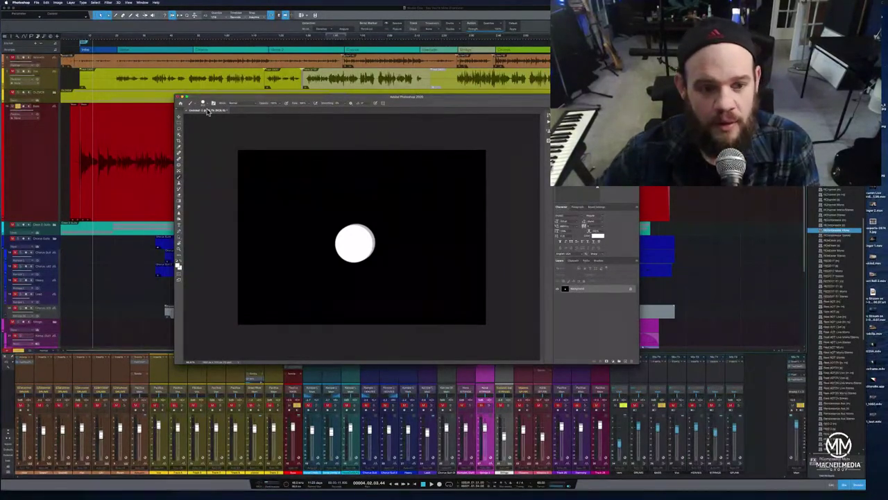
- Minimize Photoshop, return to Studio One, and reopen the RCompressor Mono window from the Bass channel's inserts
left_click(185, 101)
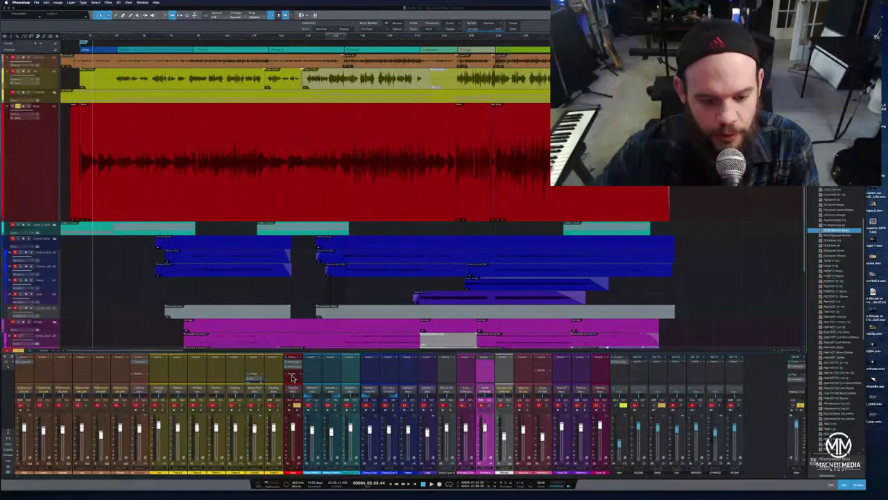
left_click(290, 373)
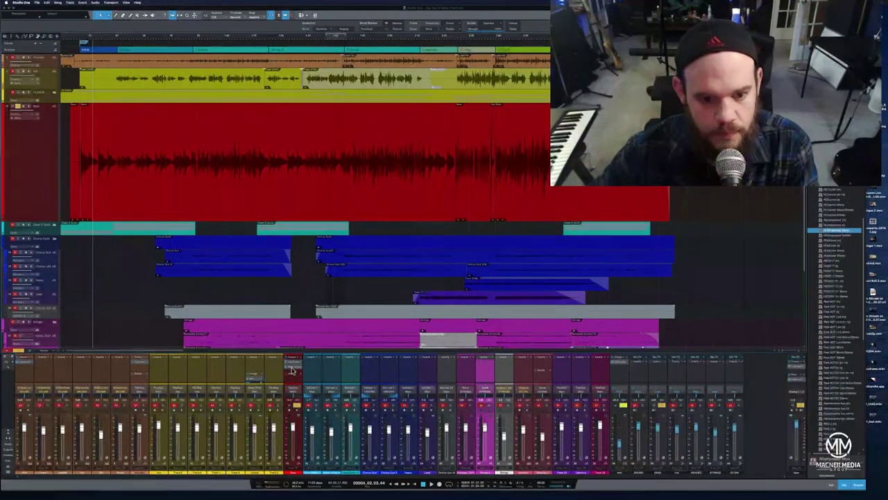
left_click(292, 372)
left_click(292, 370)
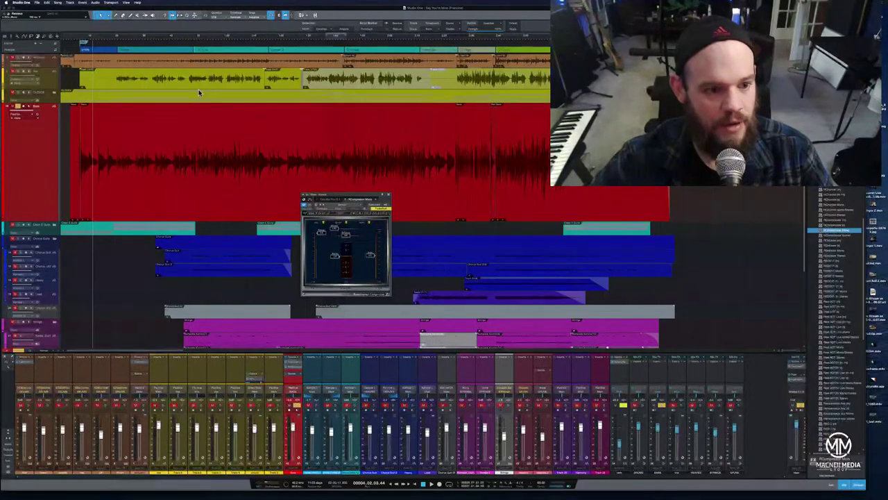
- Play the bass from the start of the song, lower the RCompressor threshold, and move its window onto the bass waveform
left_click(76, 40)
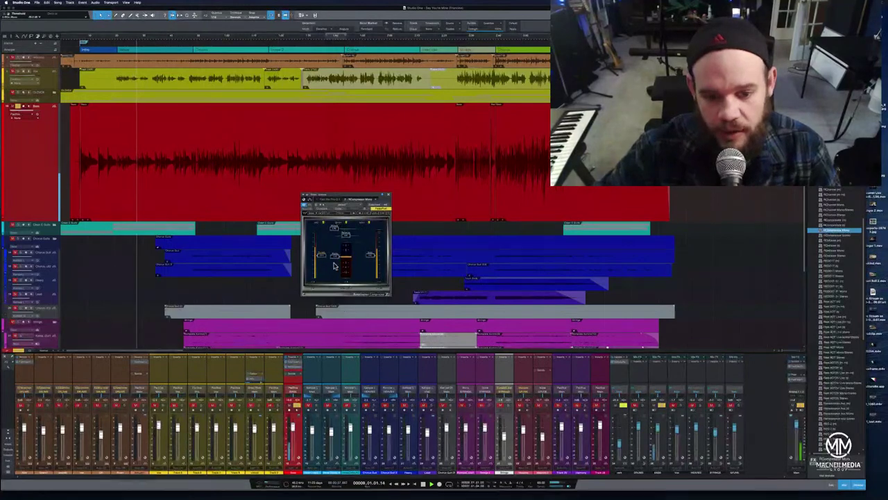
left_click_drag(321, 260, 326, 285)
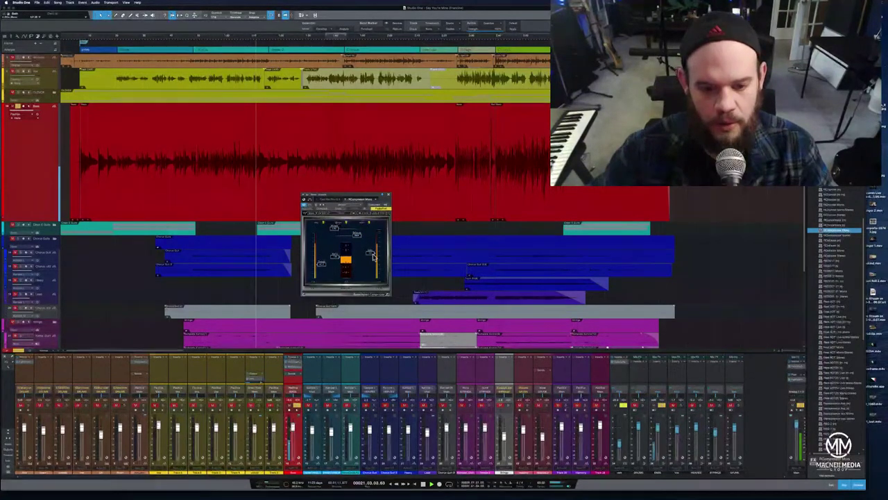
left_click_drag(347, 198, 393, 109)
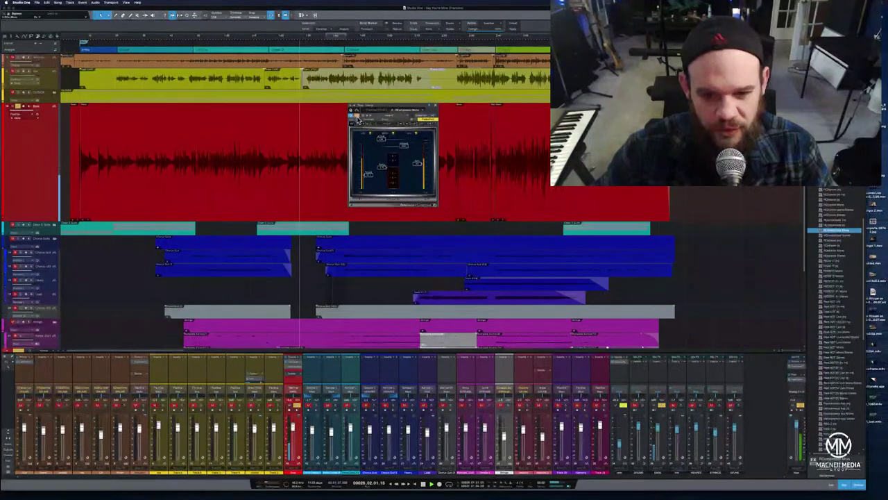
- Loop the first chorus and play the soloed bass to judge the compression
left_click(197, 36)
left_click(195, 32)
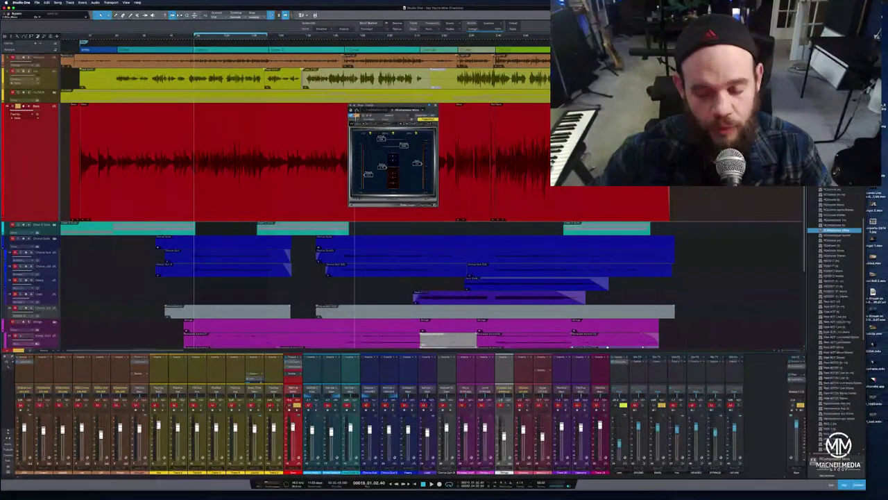
key("space")
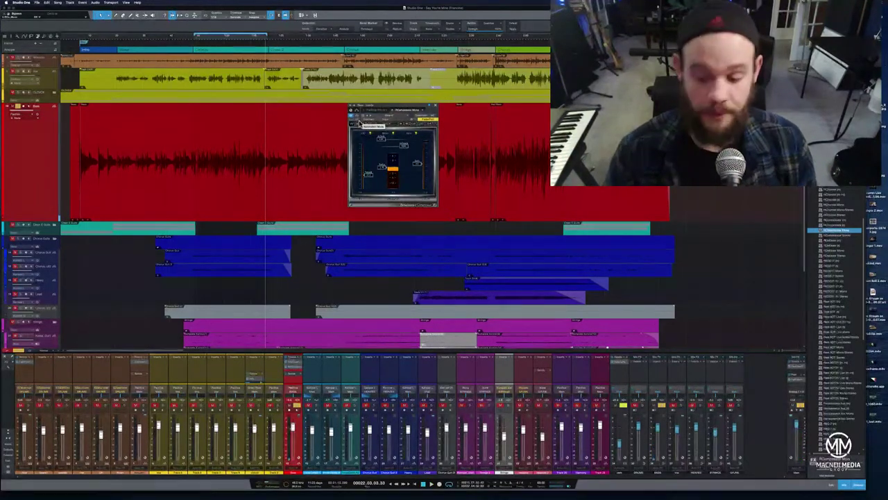
- Switch to Photoshop, undo the hard-edged dot, and paint a small, soft-edged white spot in the middle of the canvas
mouse_move(357, 494)
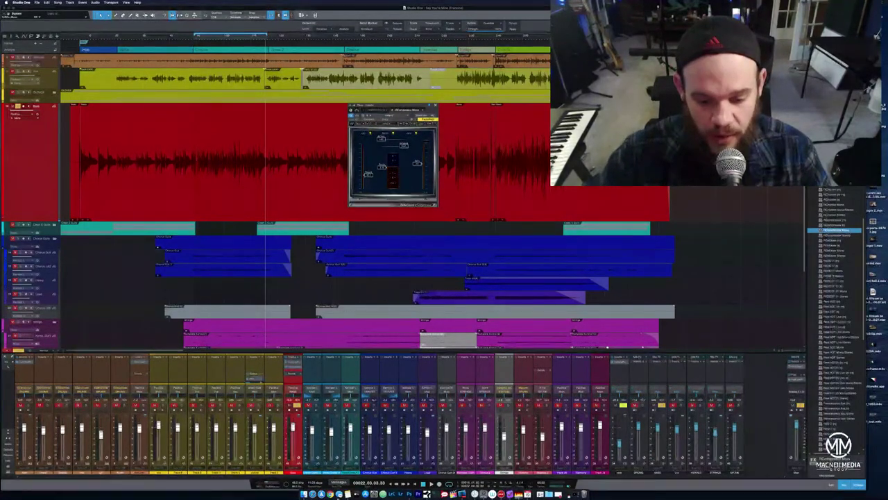
left_click(411, 495)
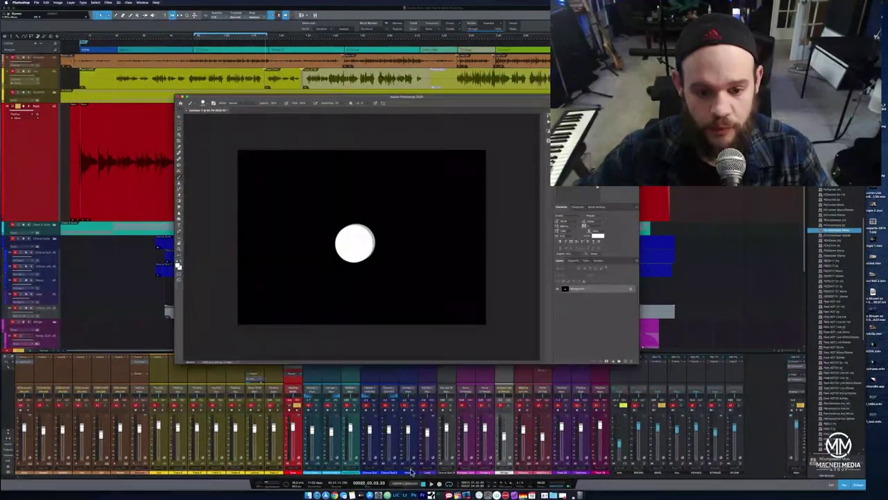
key("ctrl+z")
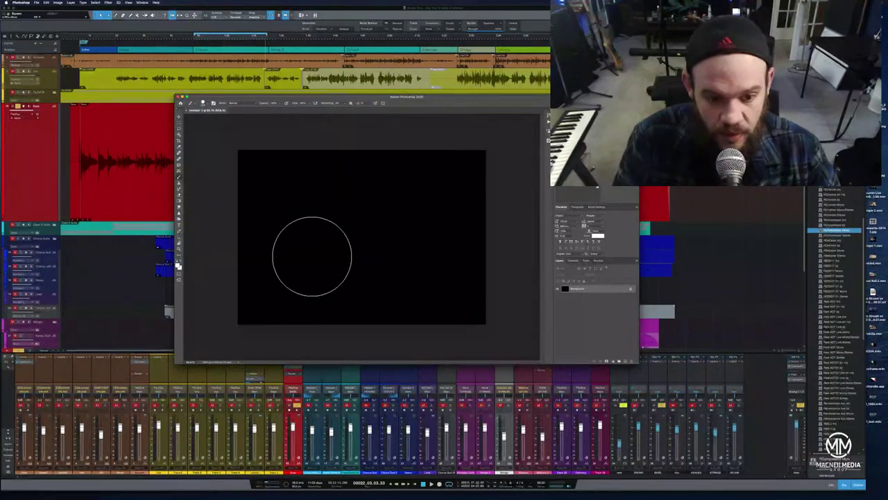
mouse_move(329, 237)
left_mouse_down()
mouse_move(336, 265)
mouse_move(331, 152)
left_mouse_up()
left_click_drag(359, 226, 369, 236)
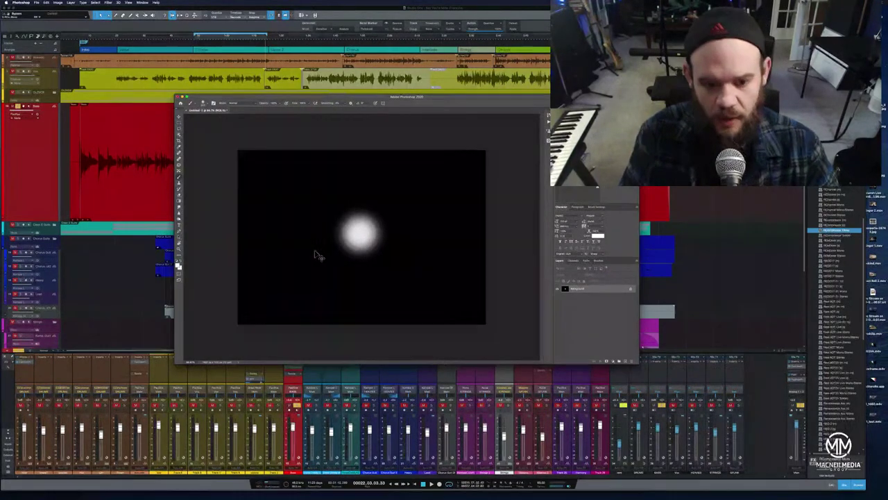
- Undo the soft spot and paint one large, hard-edged white circle in the middle of the canvas with an enlarged brush
key("ctrl+z")
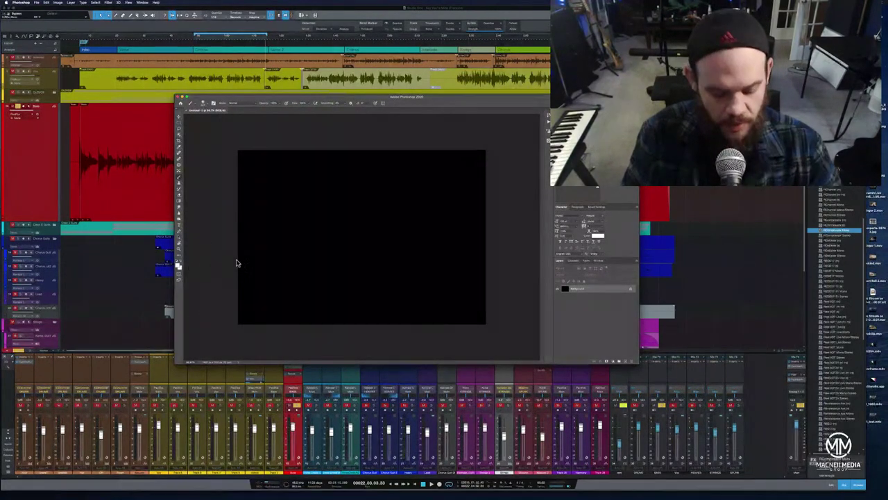
mouse_move(327, 226)
left_mouse_down()
mouse_move(361, 233)
mouse_move(347, 242)
mouse_move(340, 222)
mouse_move(327, 311)
left_mouse_up()
key("bracketright")
key("bracketright")
key("bracketright")
key("bracketright")
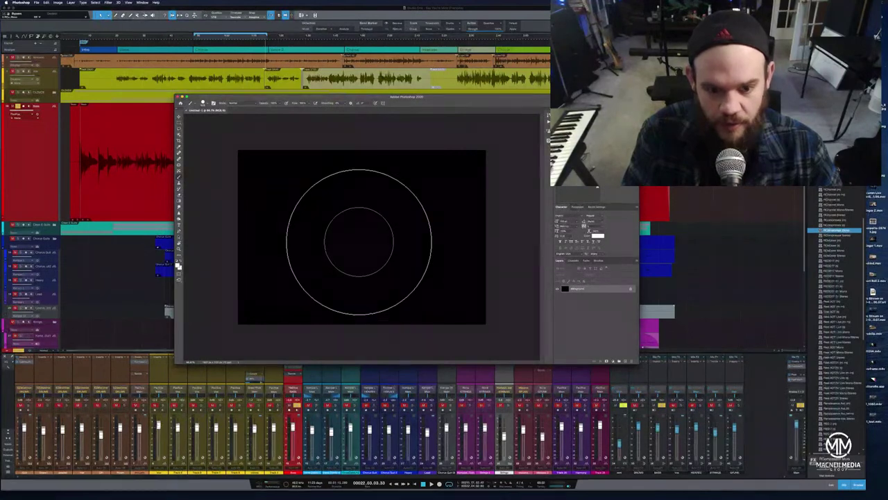
left_click(358, 242)
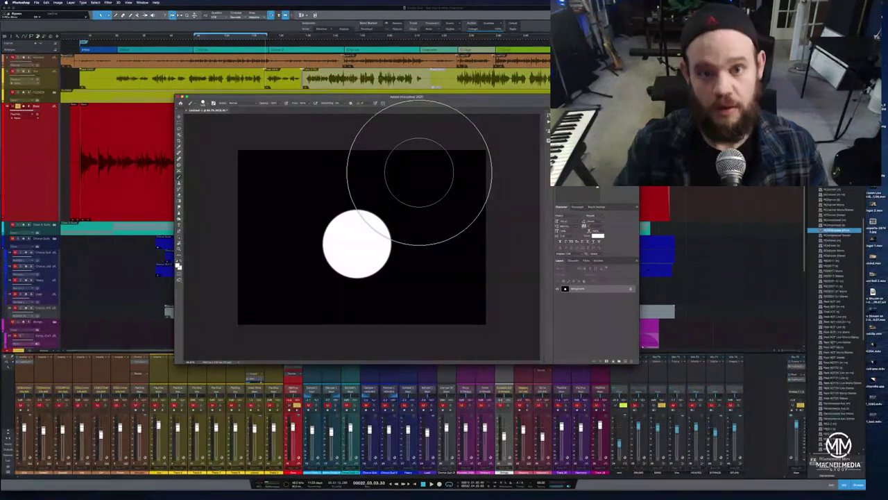
- Minimize Photoshop, return to the Studio One session, and turn off the Bass channel's solo
left_click(180, 98)
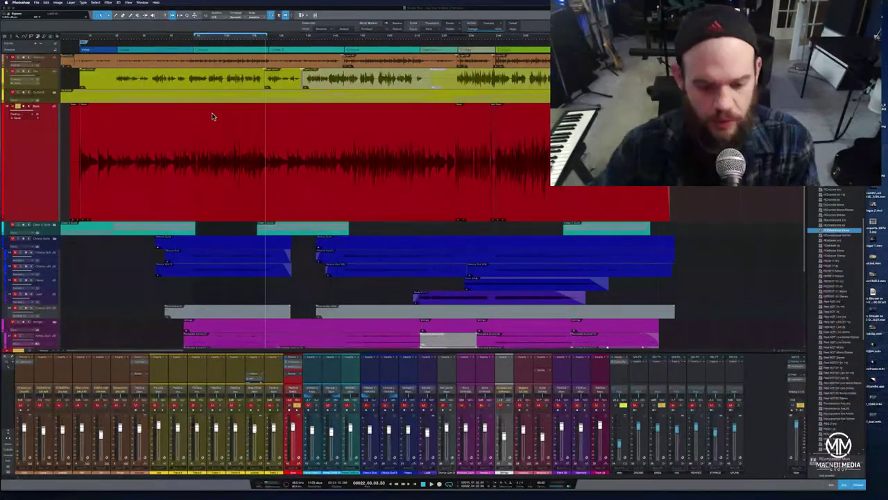
left_click(300, 409)
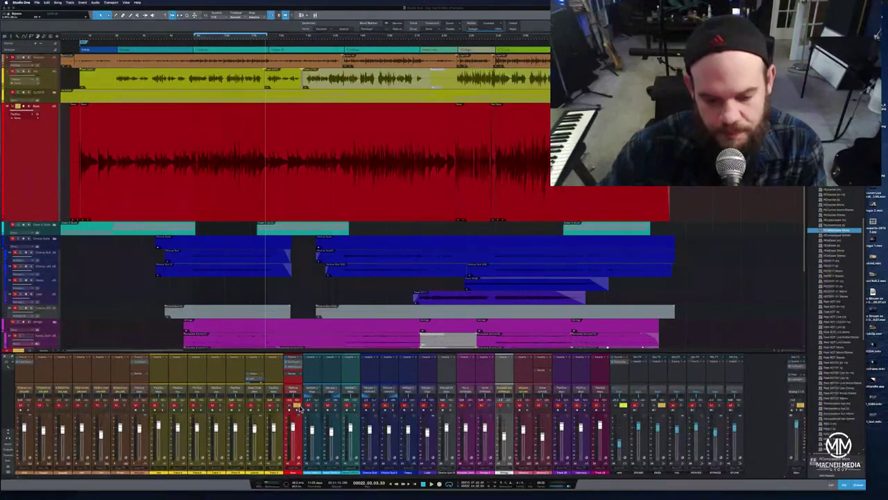
key("ctrl+Up")
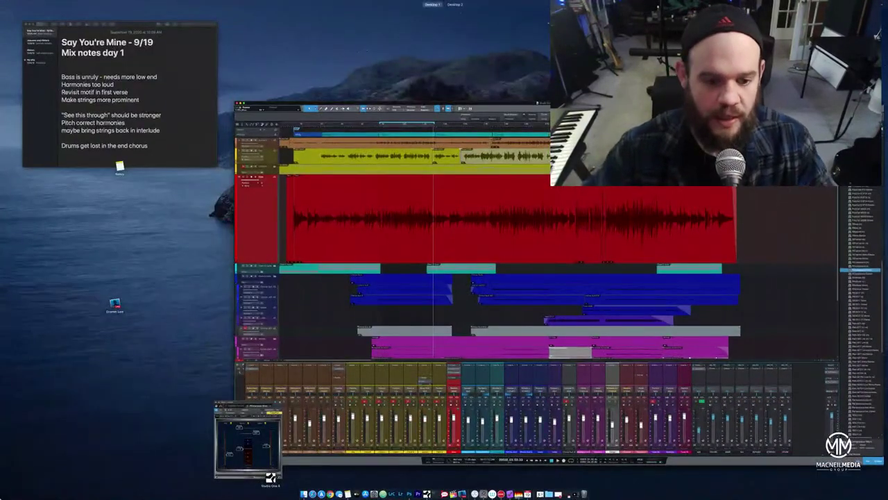
left_click(349, 106)
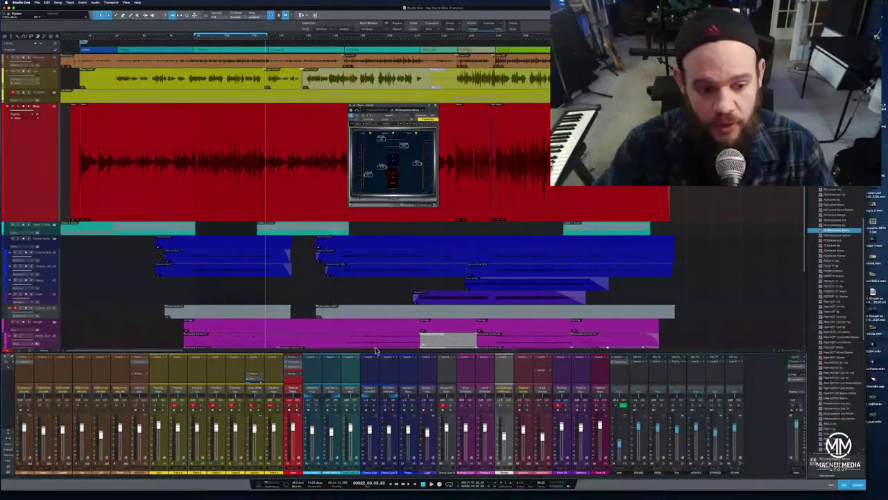
- Move the compressor window clear of the bass waveform and play the full mix from the start of the first chorus
left_click_drag(381, 109, 113, 274)
left_click(72, 42)
left_click(89, 42)
left_click(194, 40)
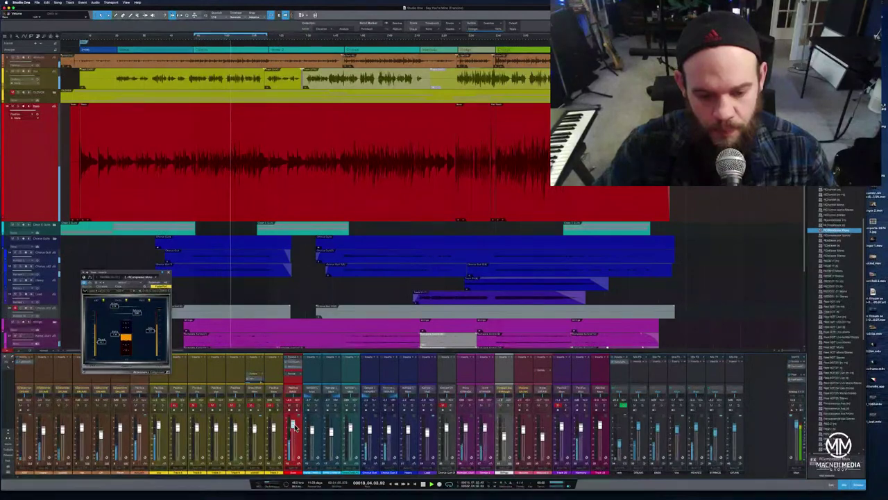
- Delete the high-cut band from FabFilter Pro-Q 3 on the Bass channel and close the EQ window
left_click(293, 364)
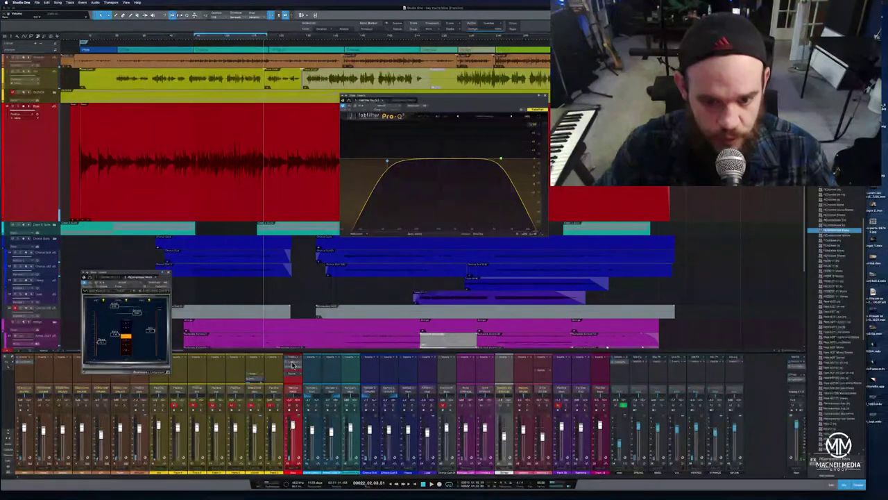
mouse_move(386, 156)
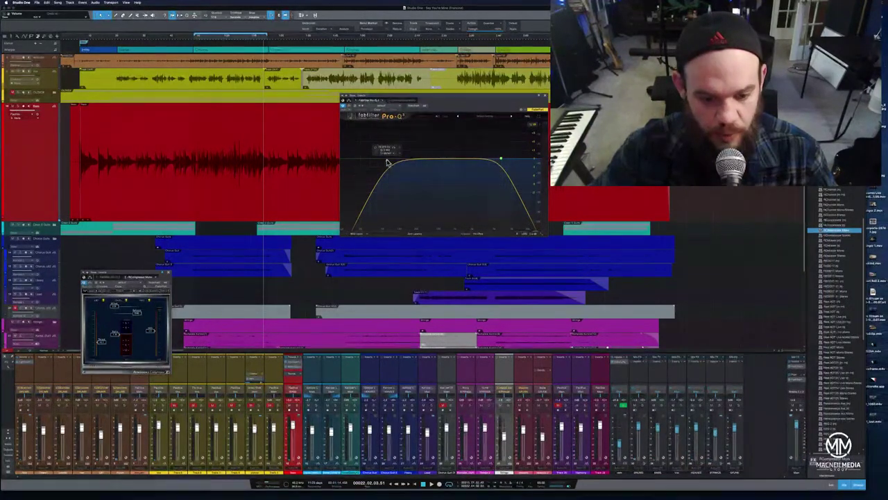
right_click(503, 161)
left_click(517, 179)
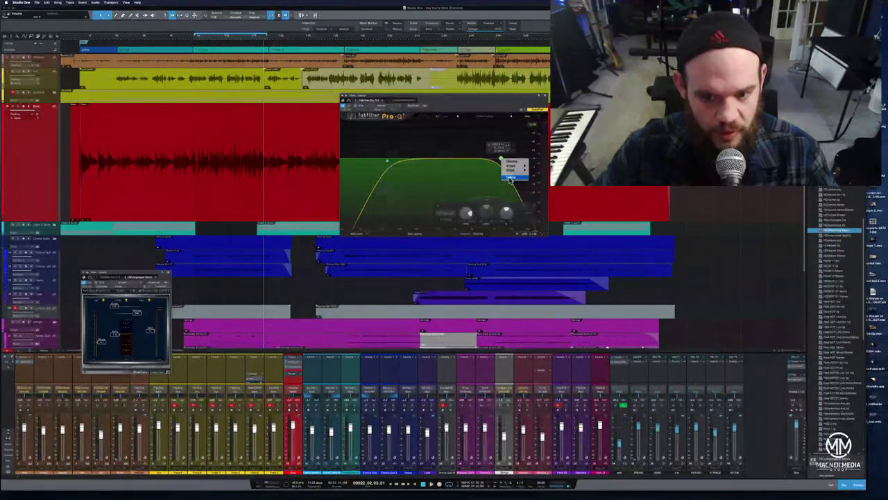
left_click(545, 97)
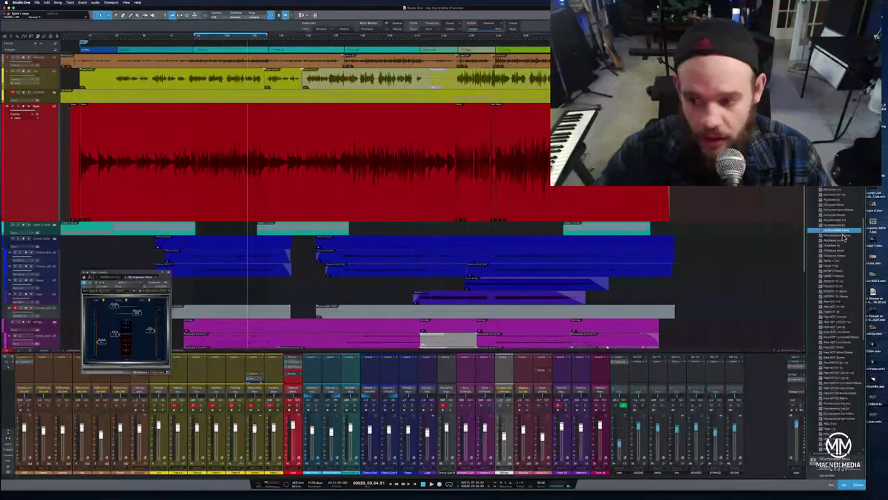
- Insert a second RCompressor Mono on the Bass channel, move its window over the bass waveform, and cue playback near the first chorus
left_click_drag(838, 234, 298, 375)
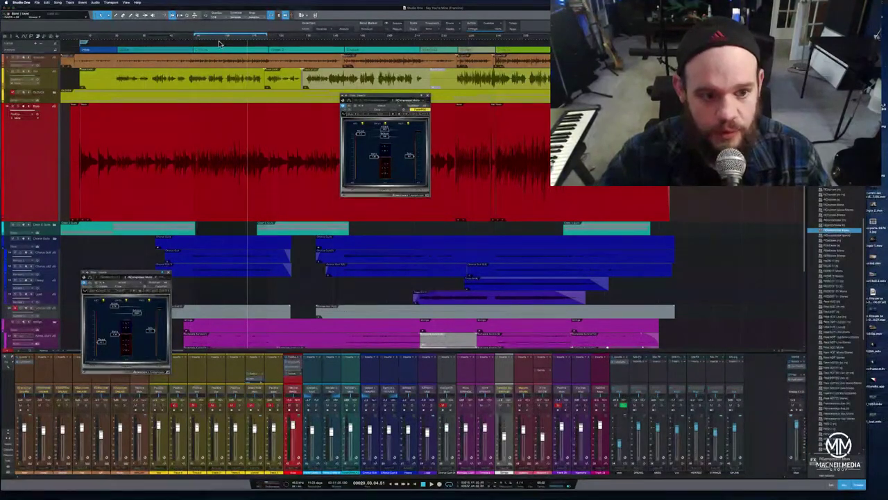
left_click_drag(357, 99, 261, 171)
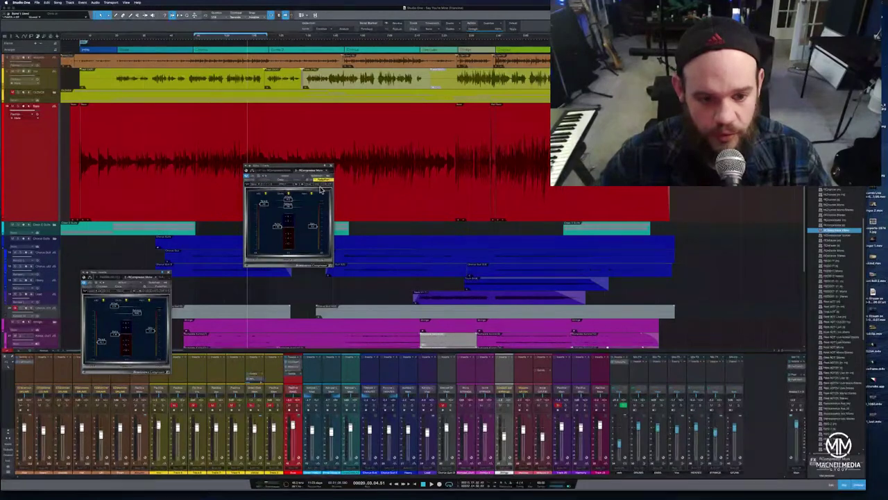
left_click(204, 39)
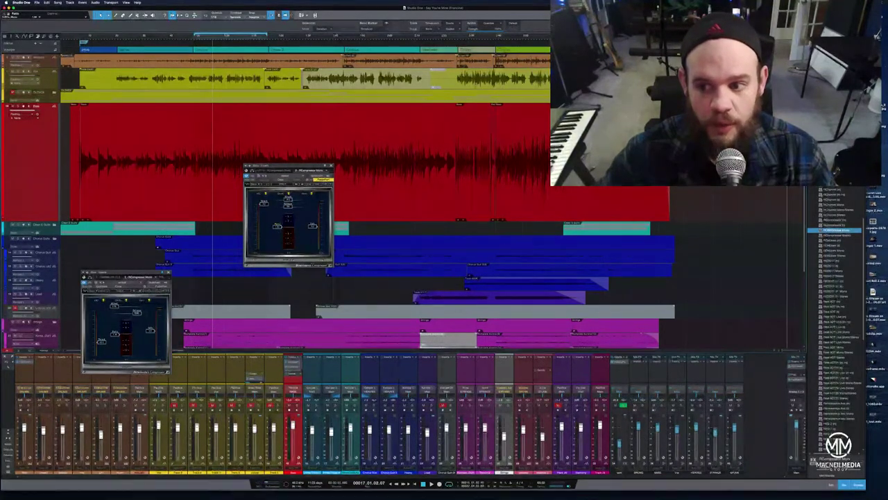
- Close the channel editor and the first compressor's window, and reopen the second RCompressor on the Bass channel
key("Up")
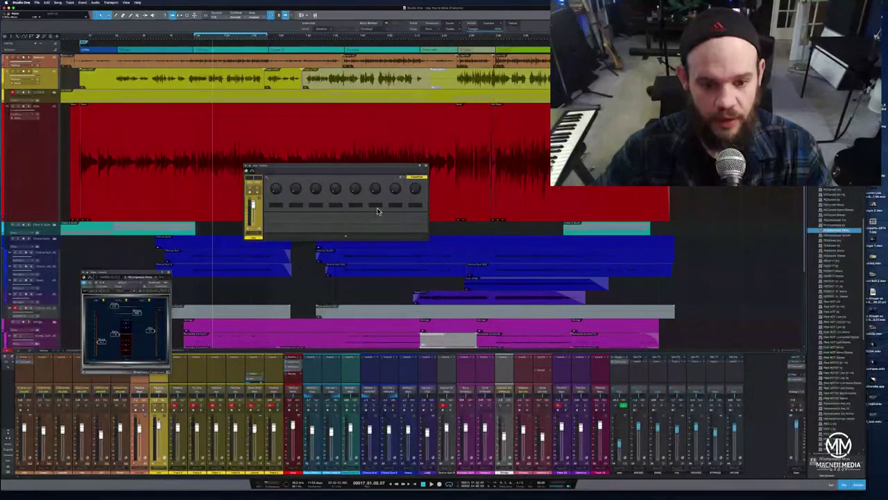
left_click(427, 166)
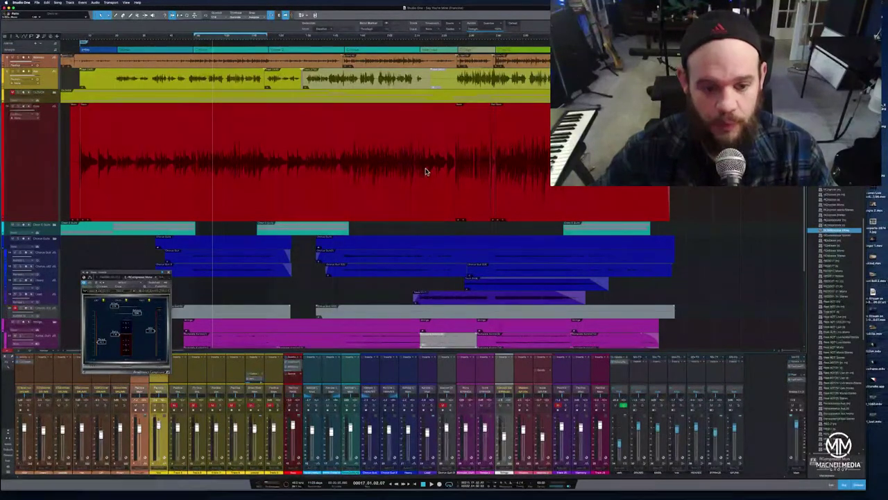
left_click_drag(153, 274, 368, 165)
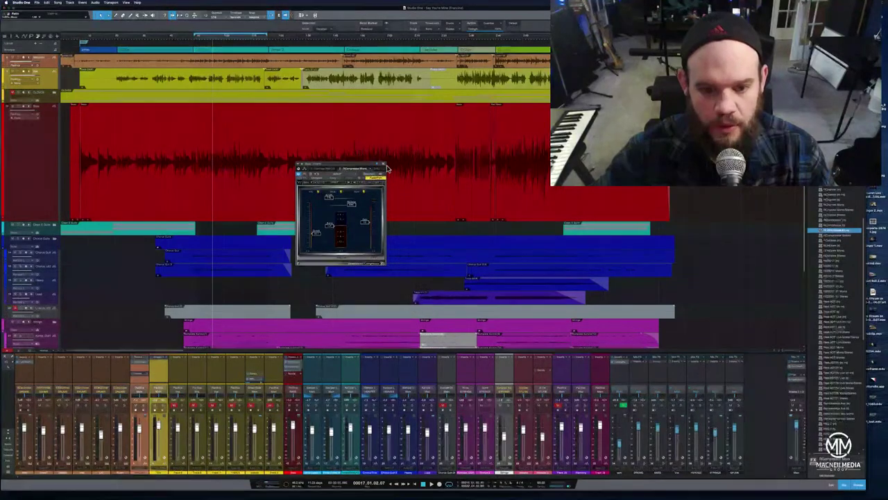
left_click(382, 165)
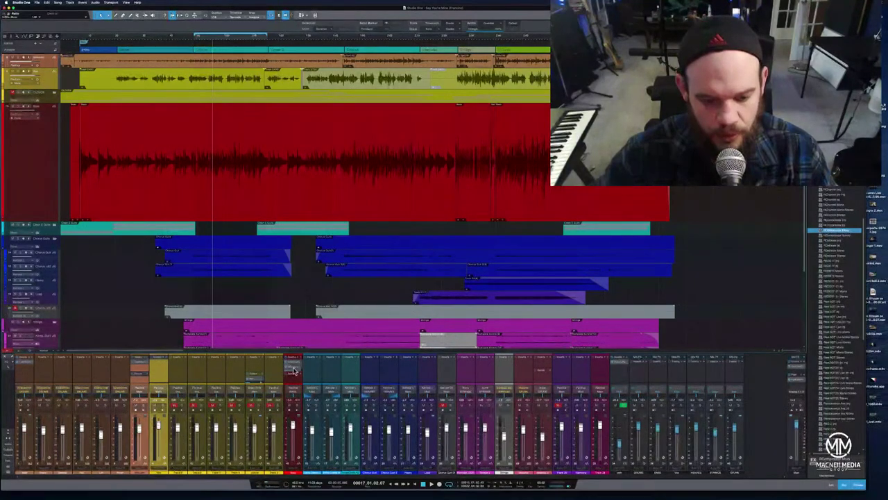
left_click(293, 373)
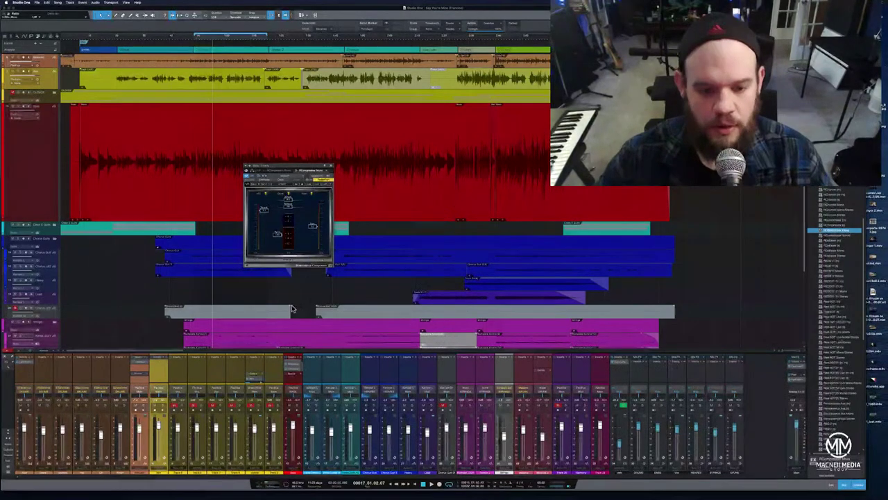
- Audition the second Bass compressor by playing repeatedly from around the start of the first chorus, and close its window
left_click(202, 39)
key("space")
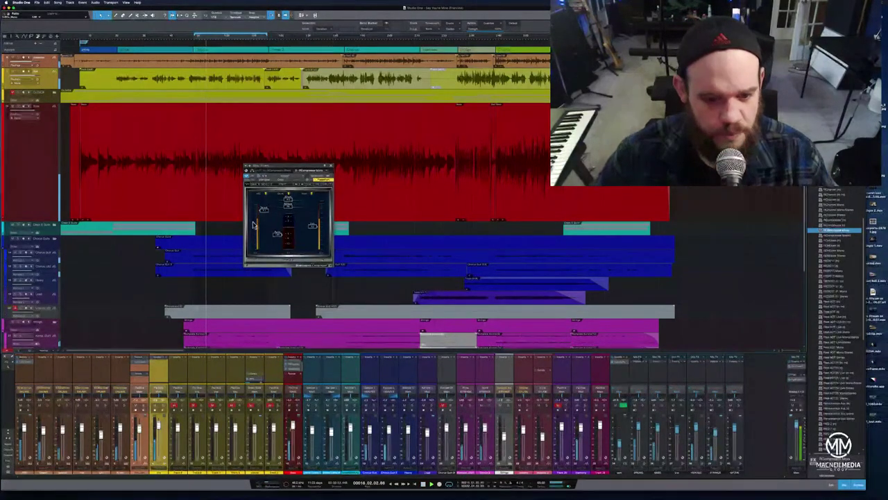
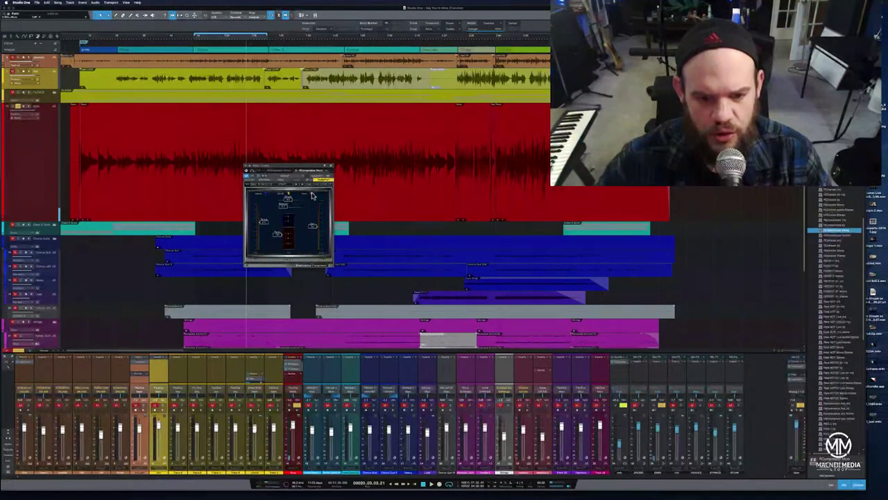
left_click(217, 36)
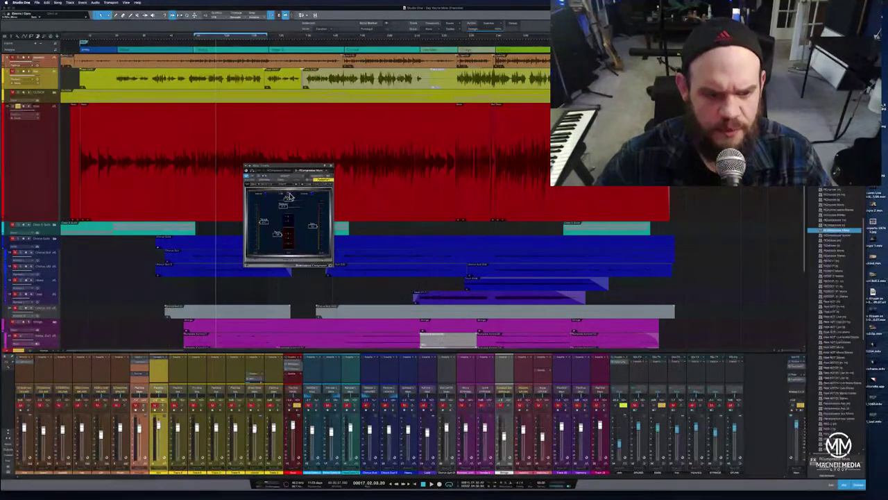
left_click(196, 38)
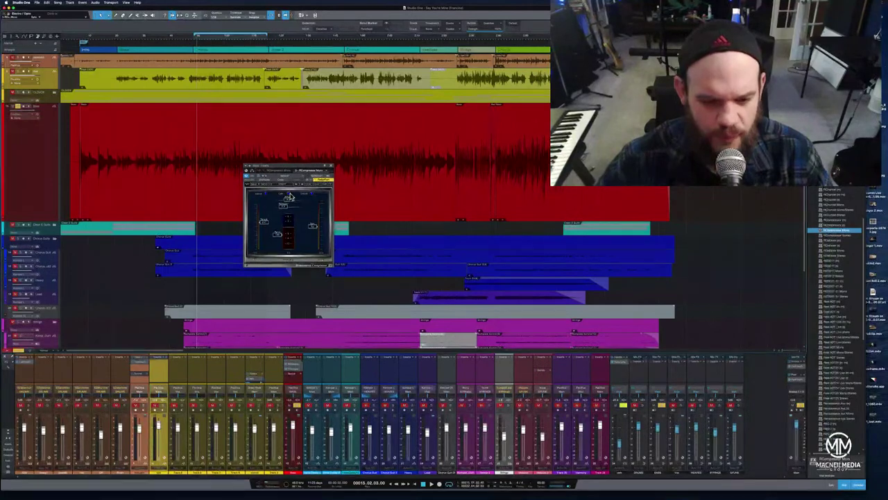
key("space")
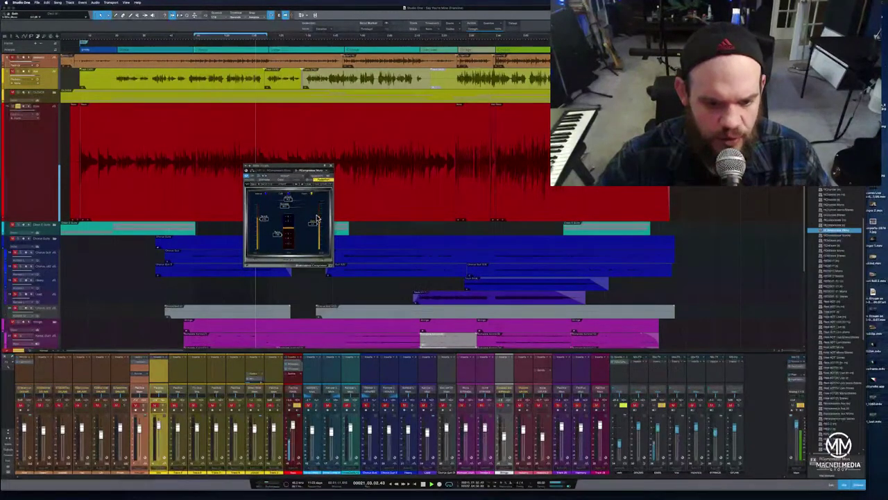
left_click(330, 168)
key("space")
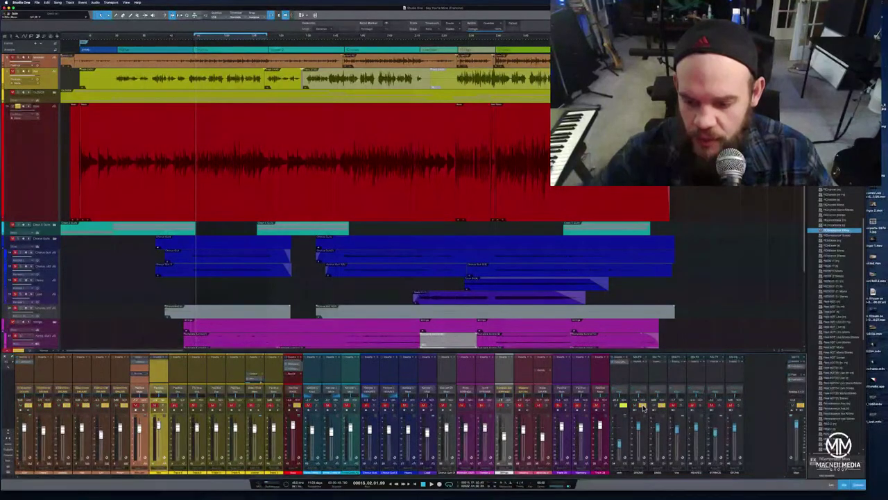
- Make the mixer console taller and delete the low-cut band from FabFilter Pro-Q 3 on the Bass channel
left_click(82, 39)
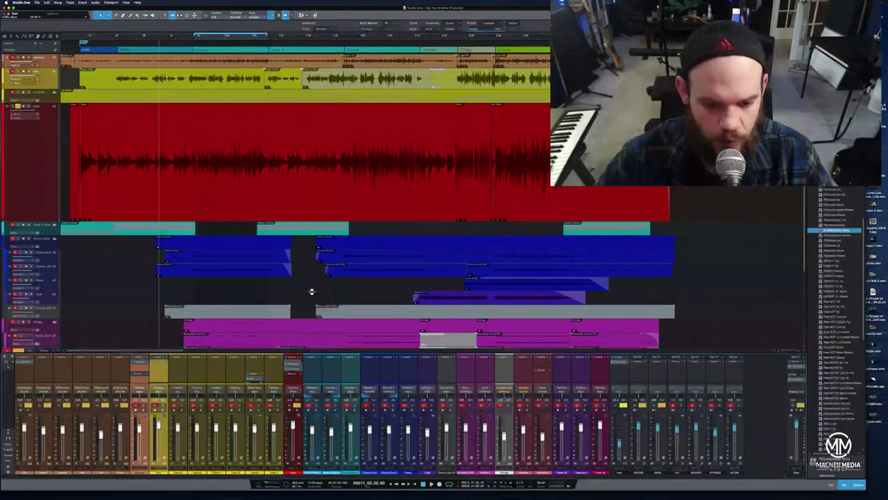
left_click_drag(312, 292, 311, 288)
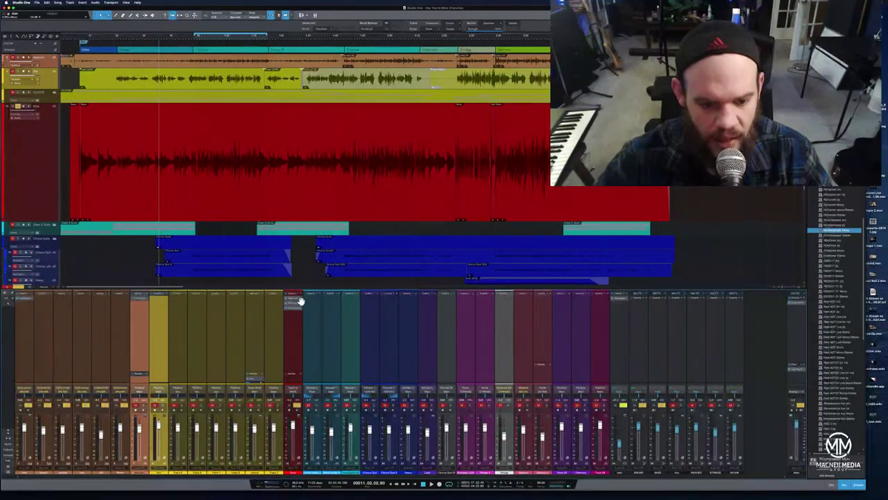
left_click(296, 300)
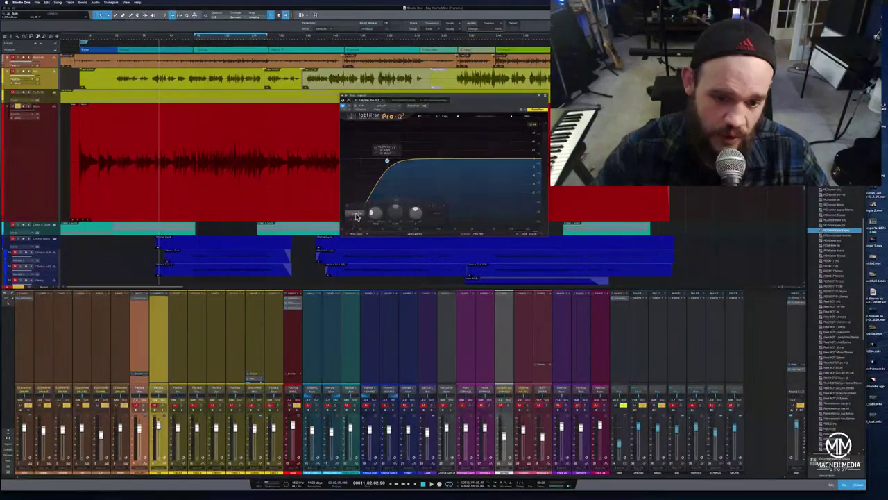
right_click(387, 162)
left_click(399, 182)
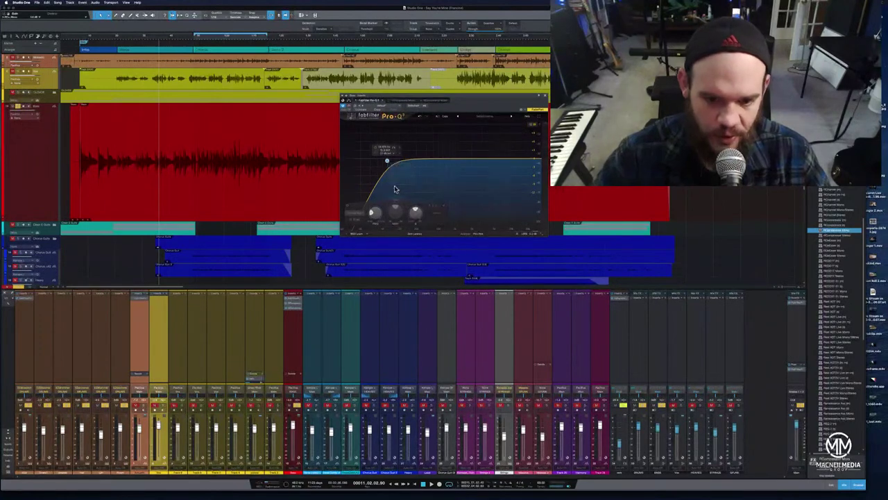
- Play the song from the intro and add a new low-cut band at the low end of the Bass channel's EQ
left_click(78, 39)
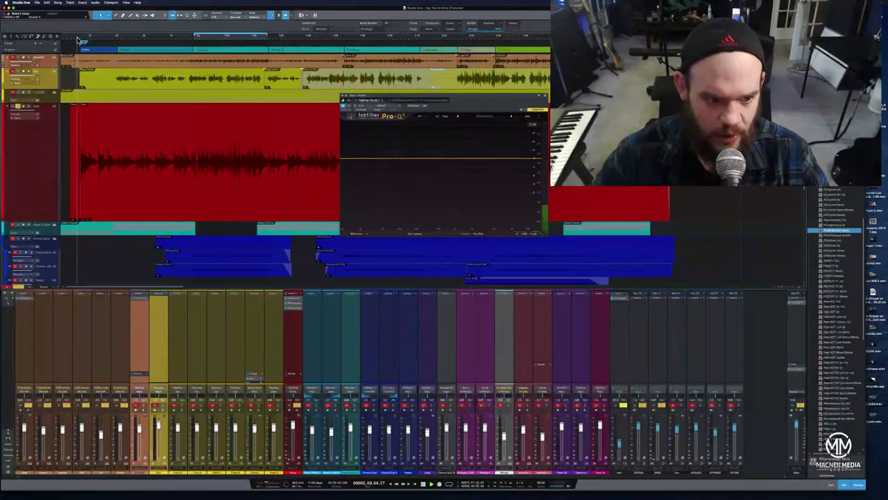
key("space")
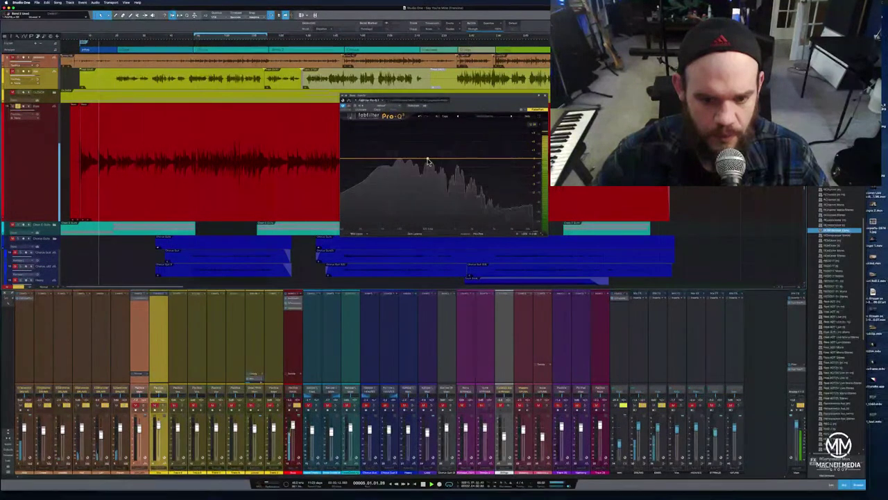
double_click(347, 160)
left_click_drag(349, 161, 378, 162)
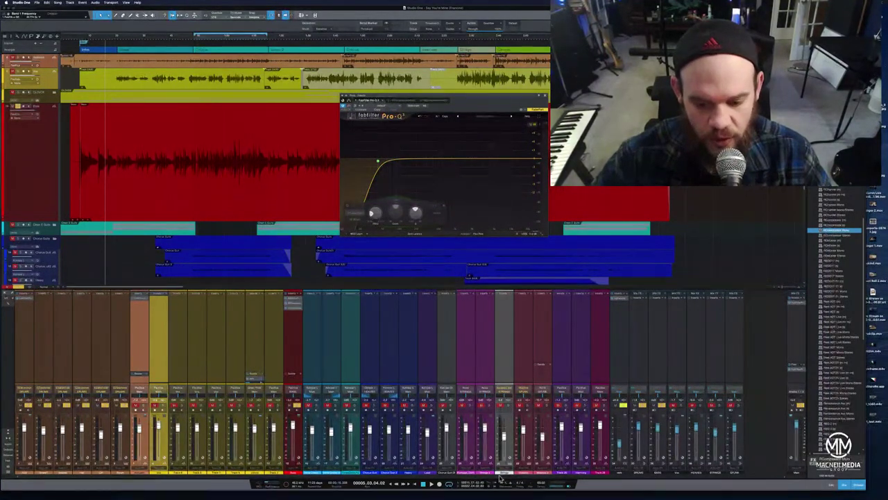
left_click(431, 484)
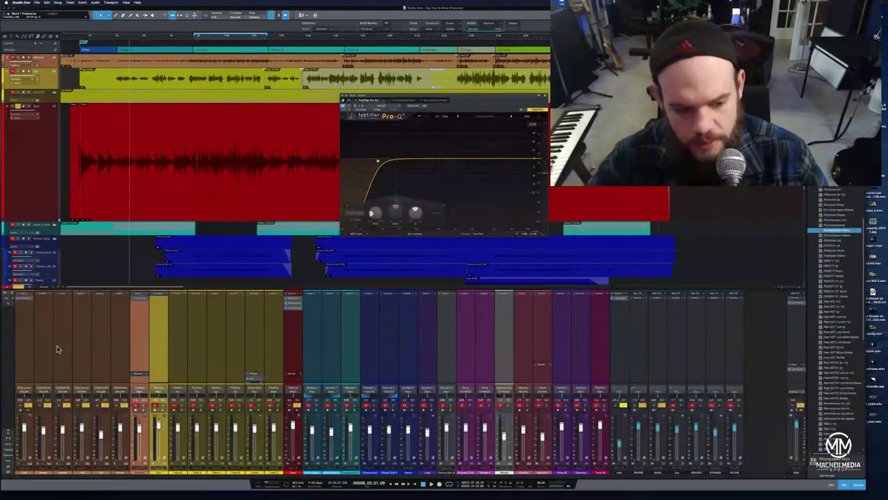
- Open FabFilter Pro-Q 3 on the first EZdrummer channel and resume playback
left_click(30, 347)
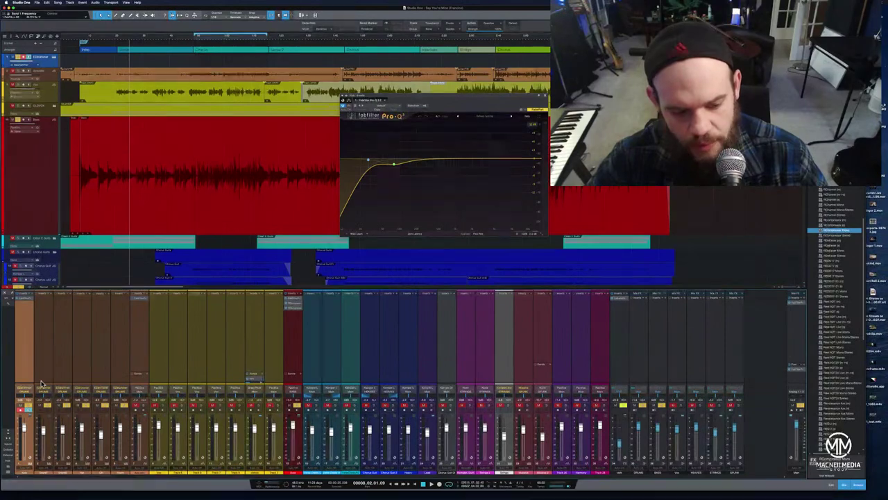
left_click_drag(95, 8, 161, 11)
left_click_drag(148, 7, 95, 9)
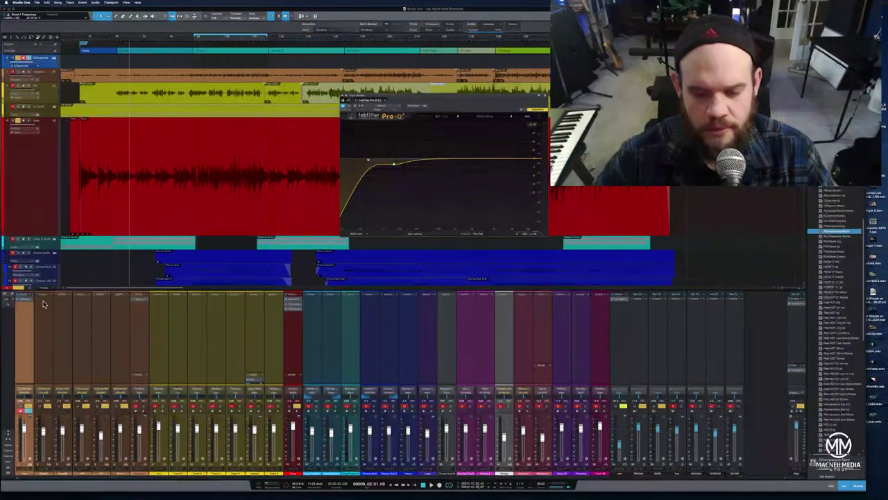
key("space")
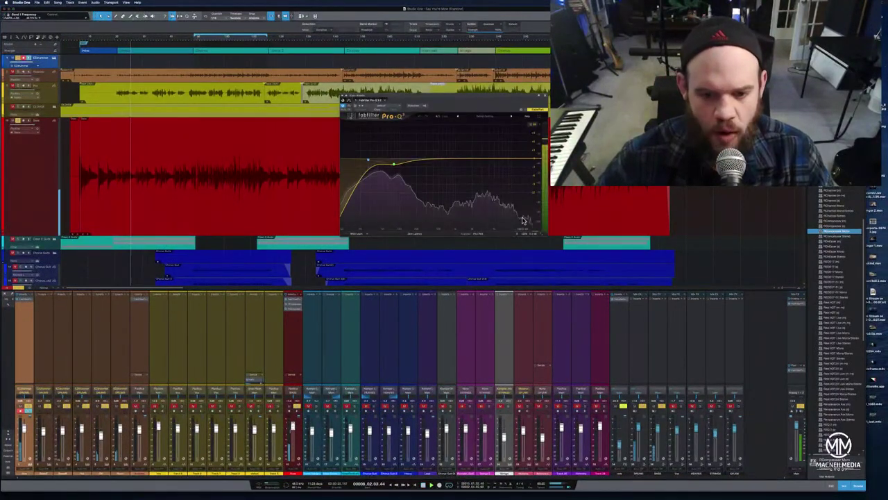
- Delete the bell cut and the low-cut band from the first EZdrummer channel's EQ while the song plays
right_click(395, 165)
left_click(417, 204)
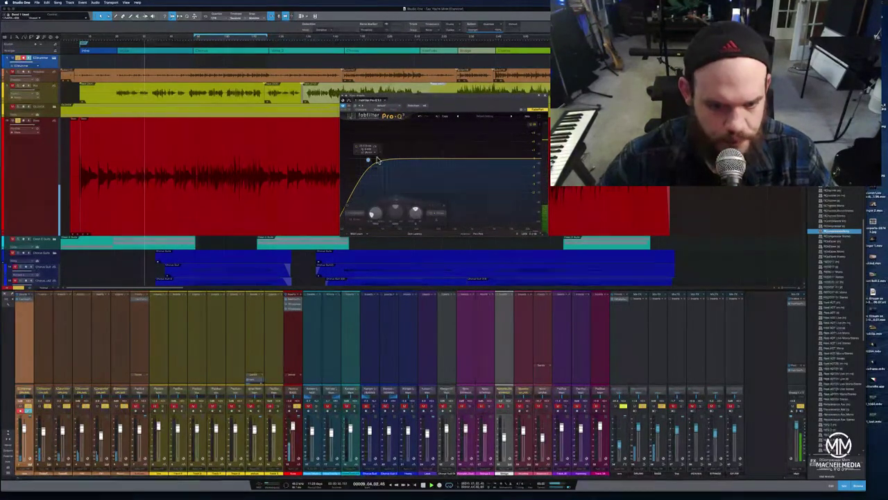
right_click(372, 161)
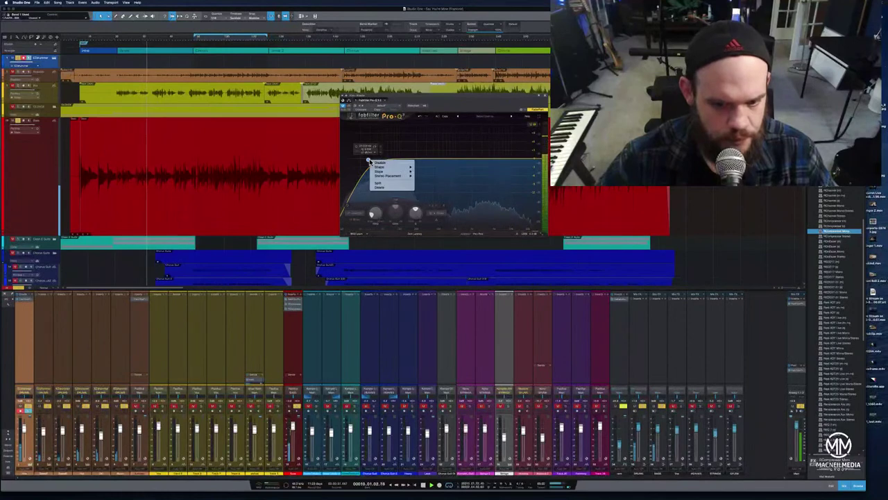
left_click(393, 199)
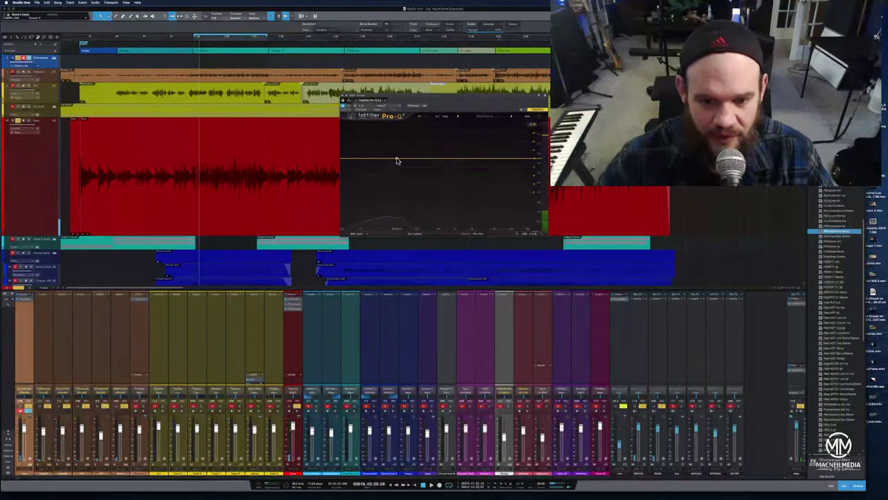
- Add a shallow low-frequency bell cut to the drum EQ and deepen it slightly while playing from the intro
left_click(396, 161)
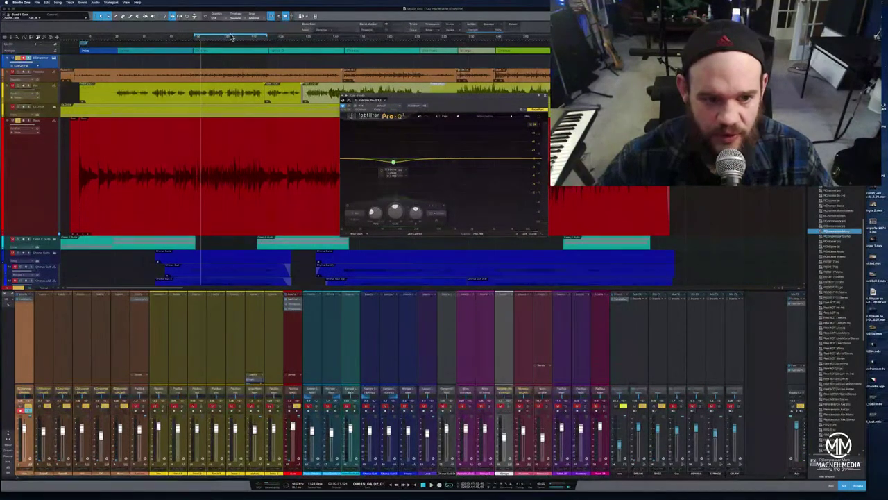
left_click(86, 43)
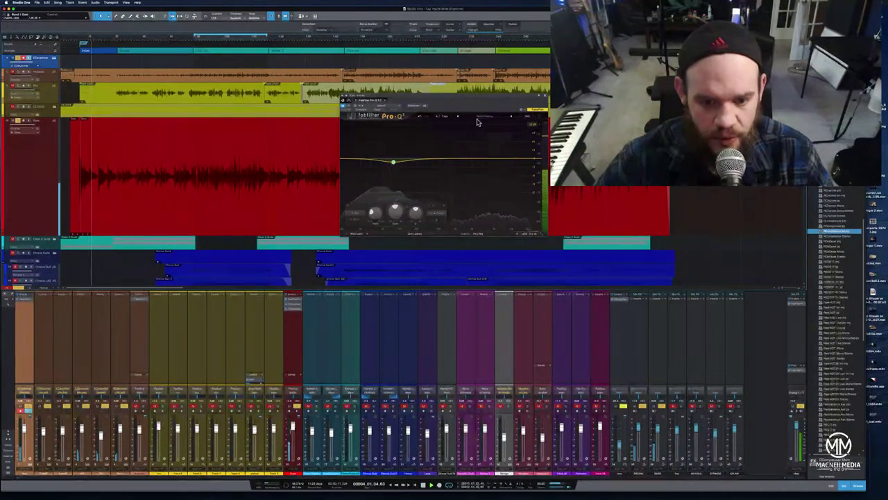
mouse_move(394, 164)
left_click_drag(394, 164, 394, 165)
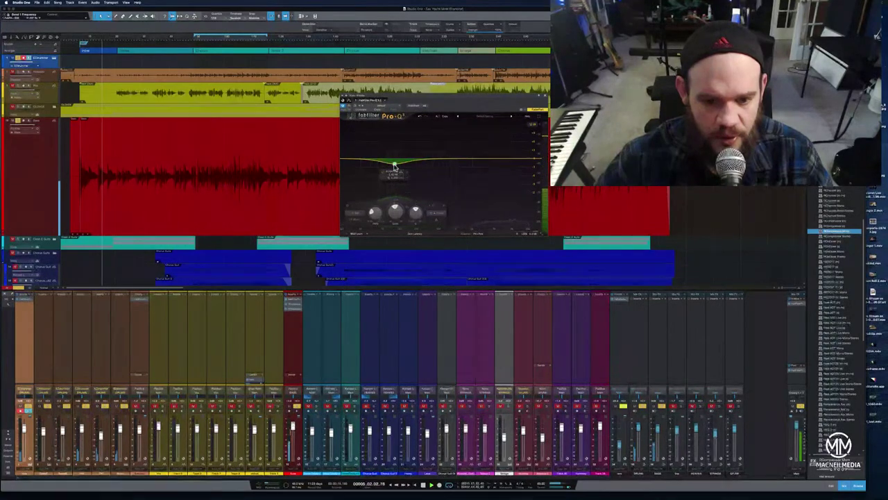
- Add two slight bell boosts to the drum EQ, one below and one above the existing cut, and stop playback
left_click(380, 159)
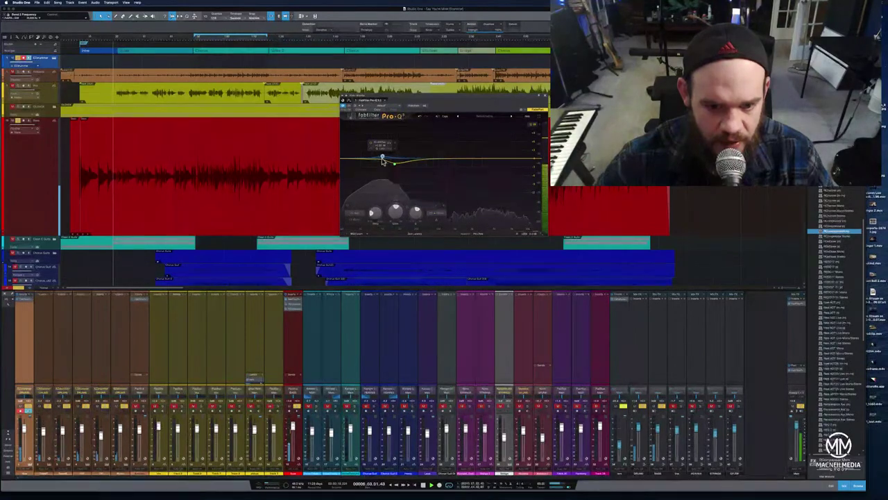
left_click_drag(380, 160, 385, 159)
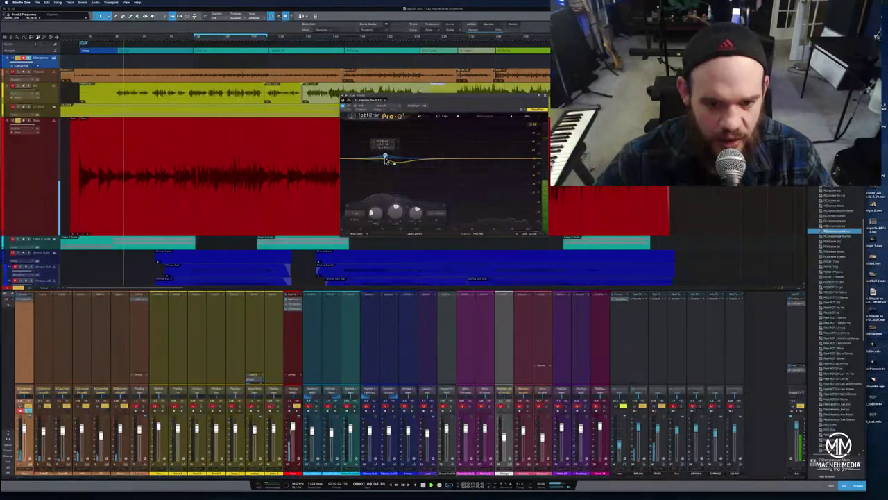
left_click(413, 160)
left_click_drag(413, 160, 406, 161)
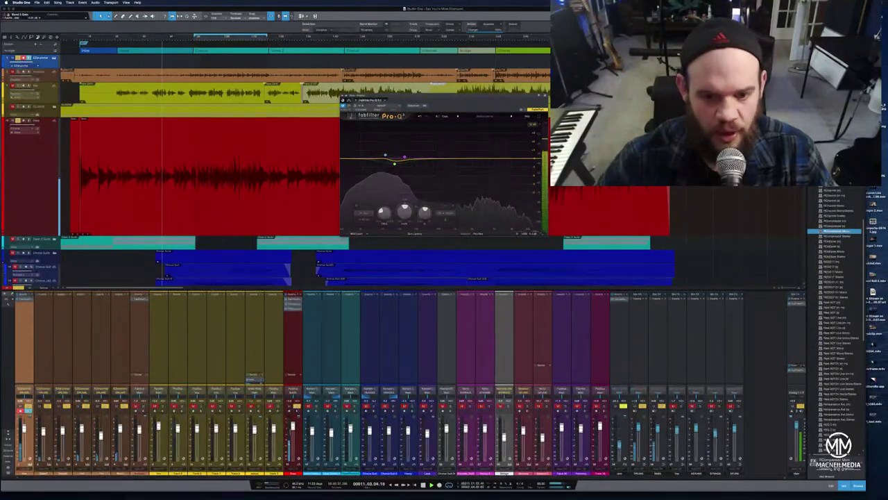
key("space")
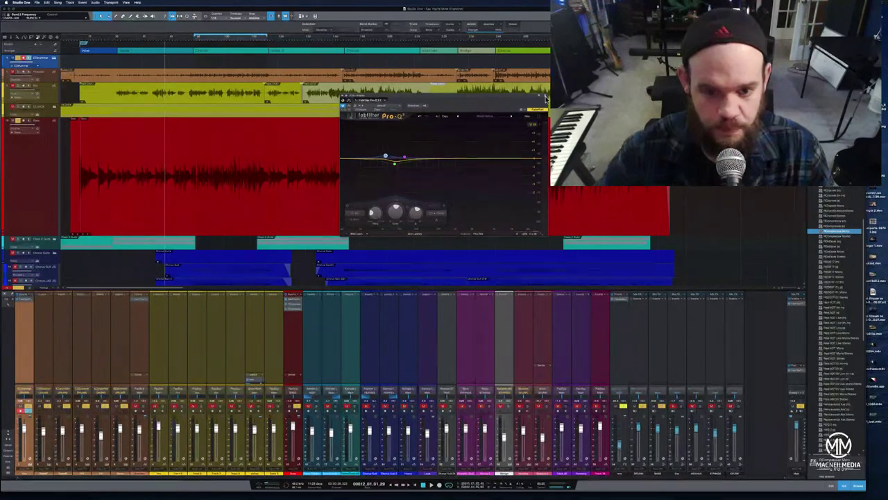
- Switch from the drum EQ to the bass channel's Pro-Q 3, adding a small low-frequency bell cut and a high-cut band
left_click(546, 98)
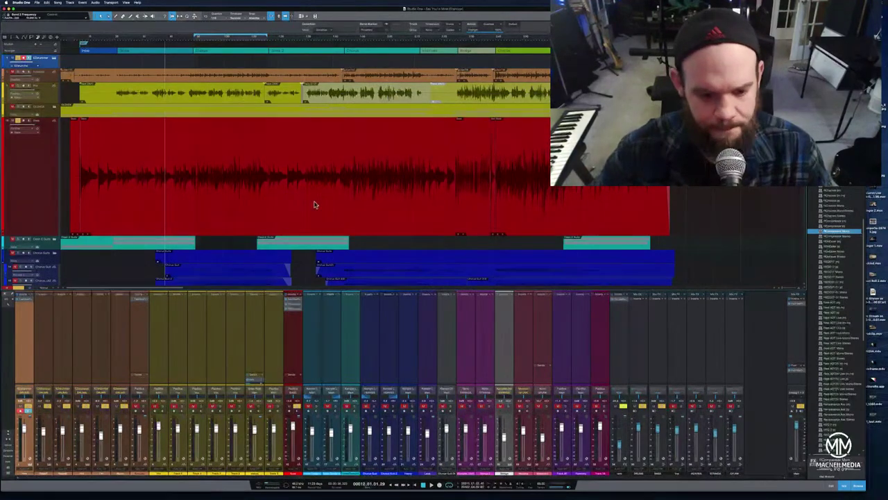
left_click(296, 328)
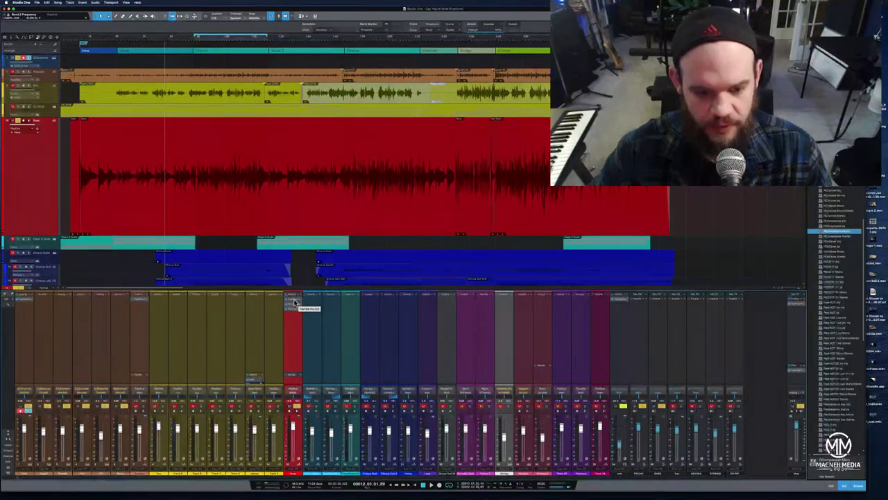
left_click(296, 303)
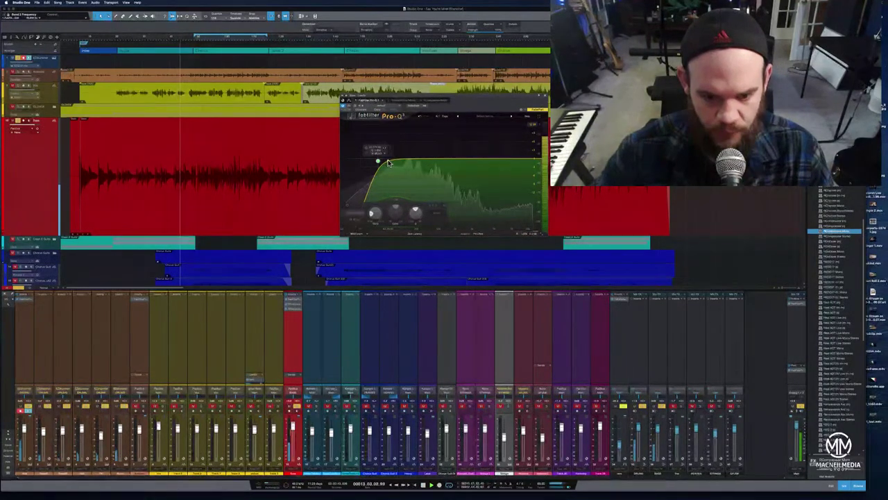
left_click_drag(386, 163, 388, 171)
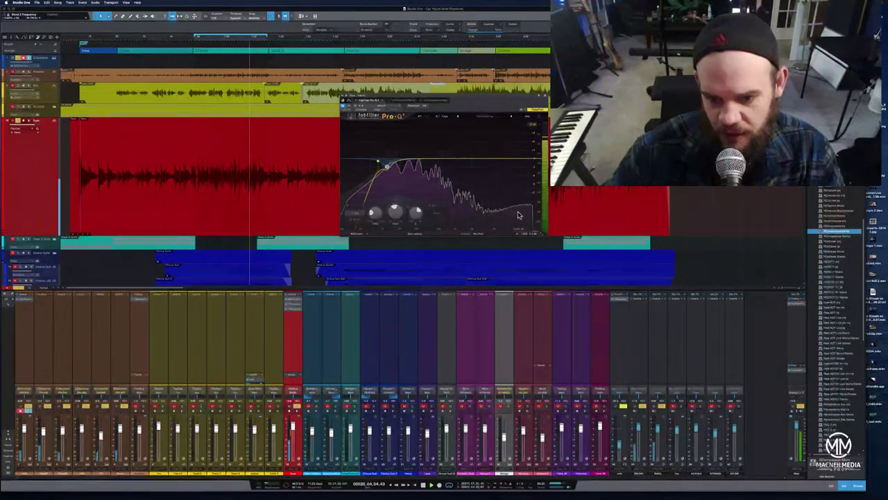
mouse_move(528, 159)
left_mouse_down()
mouse_move(502, 160)
mouse_move(514, 160)
left_mouse_up()
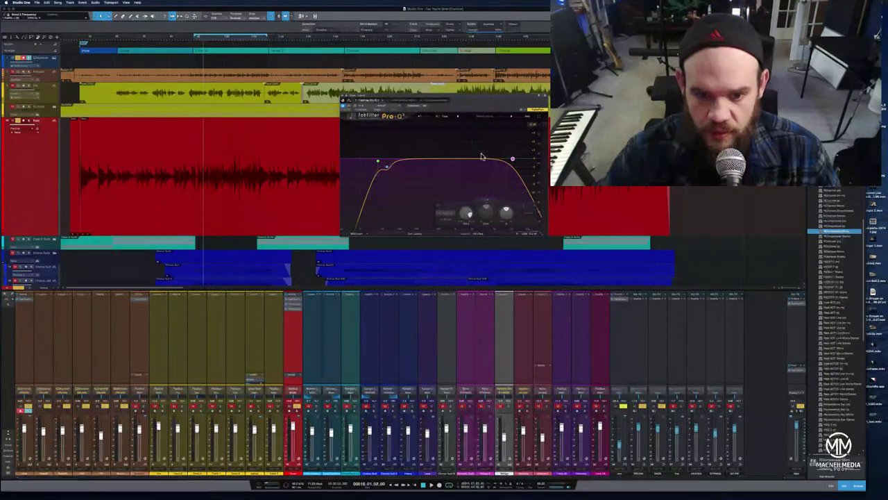
- Shape the bass EQ with a slight mid boost, a small low-mid cut and a slight low boost, and close the EQ
left_click(411, 167)
mouse_move(410, 167)
left_mouse_down()
mouse_move(430, 186)
mouse_move(425, 168)
mouse_move(436, 153)
mouse_move(451, 156)
left_mouse_up()
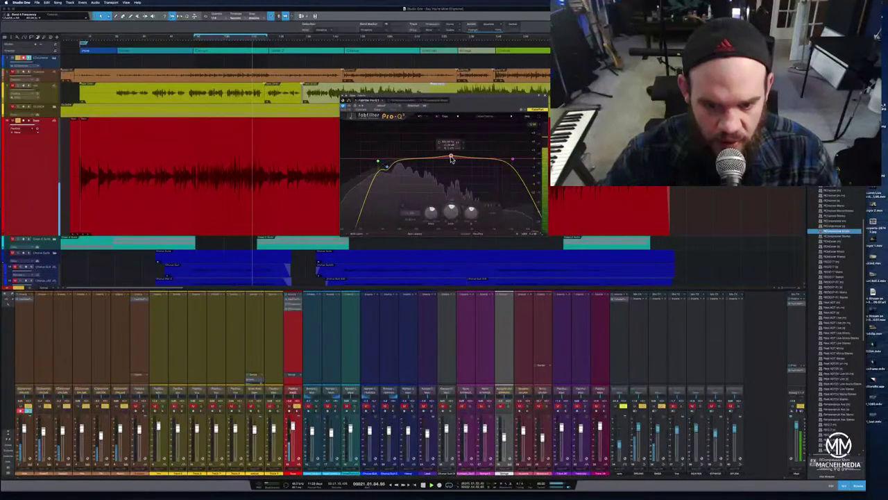
left_click(413, 163)
left_click_drag(417, 166, 418, 168)
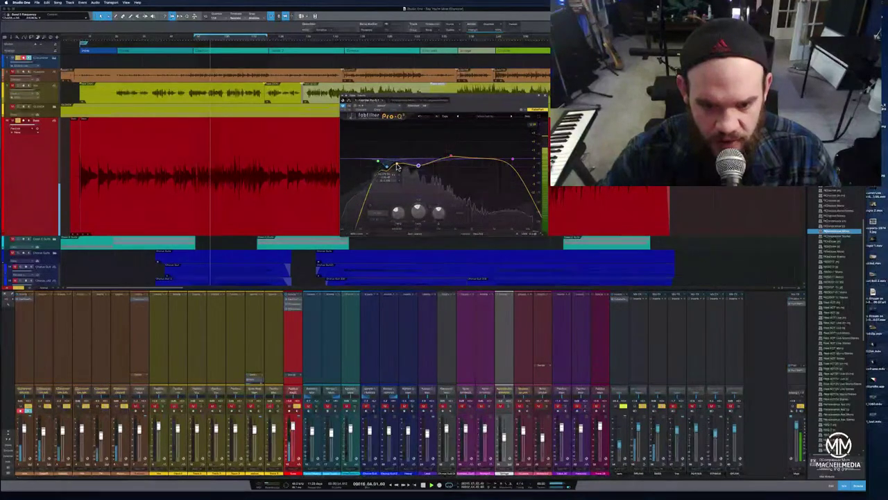
left_click(396, 164)
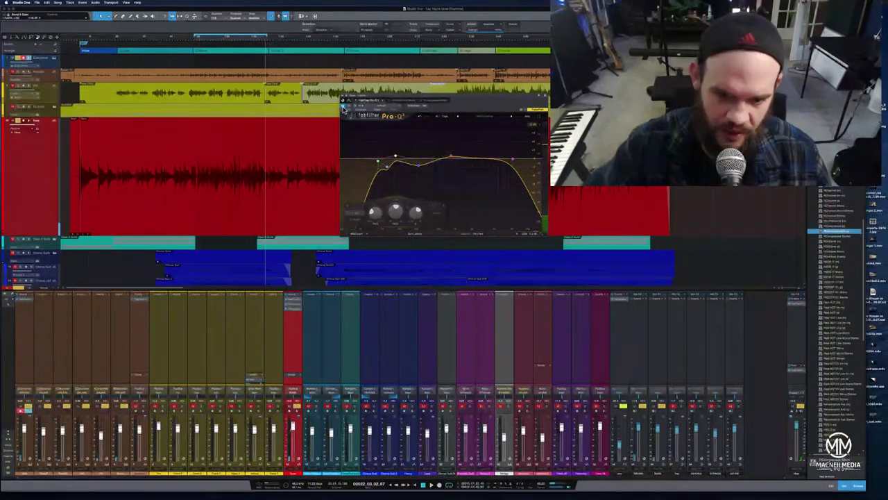
mouse_move(394, 158)
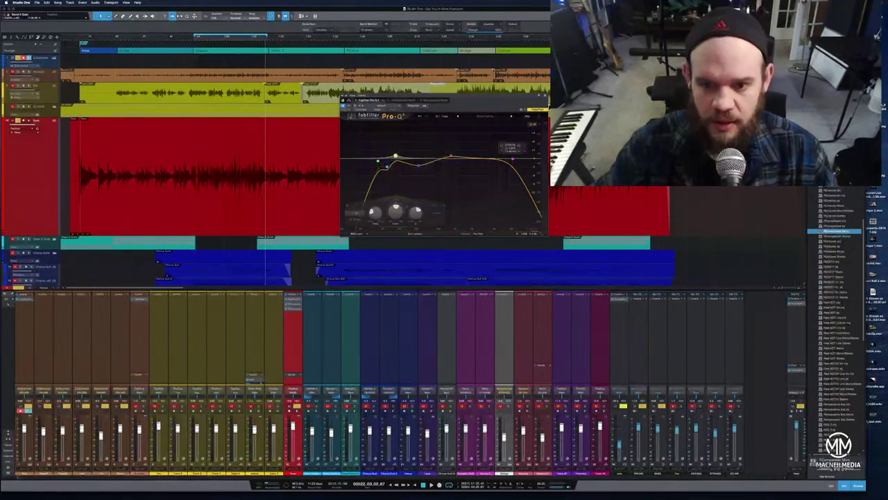
left_click(545, 98)
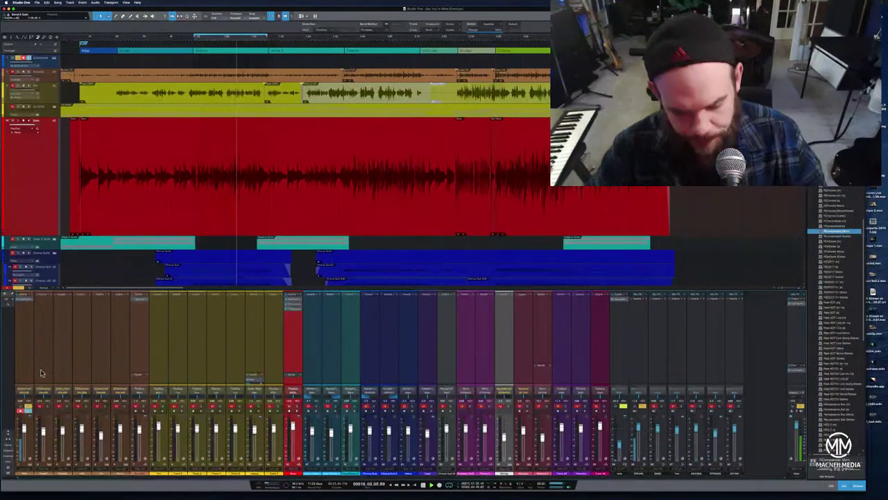
- Reopen the first EZdrummer channel's EQ and add a slightly lowered low-shelf band and a low-cut band during playback
left_click(24, 301)
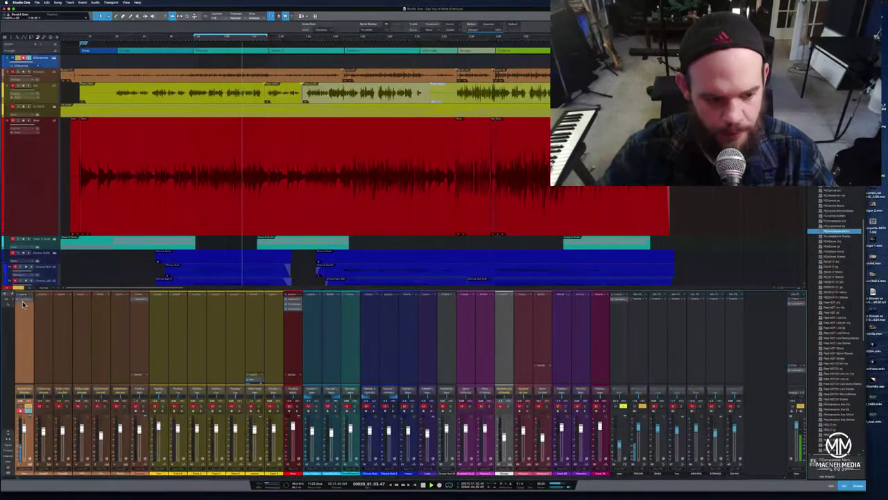
left_click(24, 301)
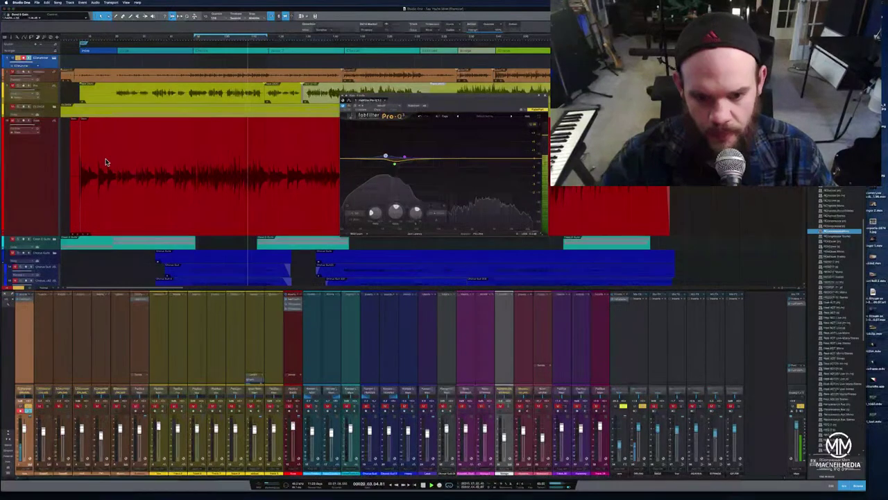
double_click(427, 161)
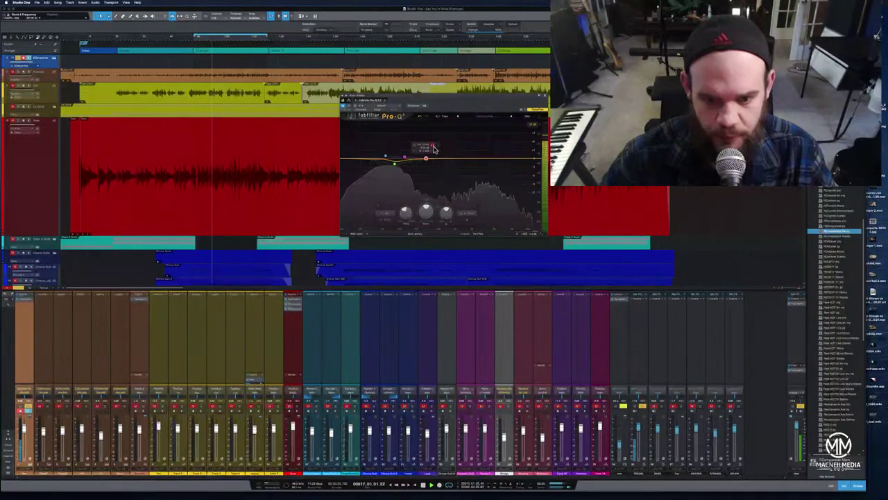
right_click(430, 158)
mouse_move(448, 179)
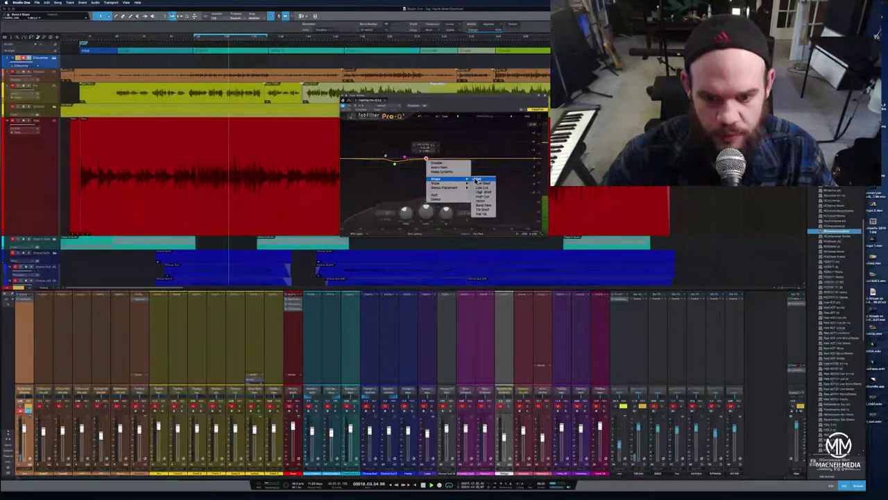
left_click(480, 183)
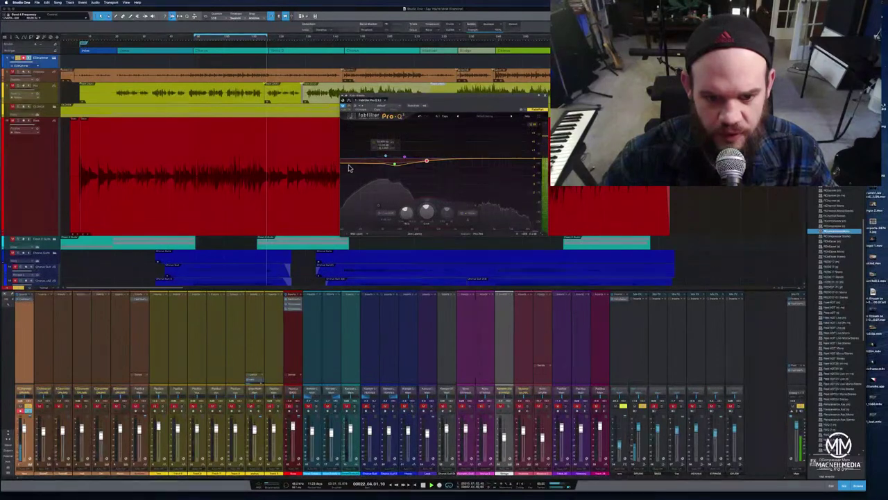
left_click_drag(346, 166, 366, 162)
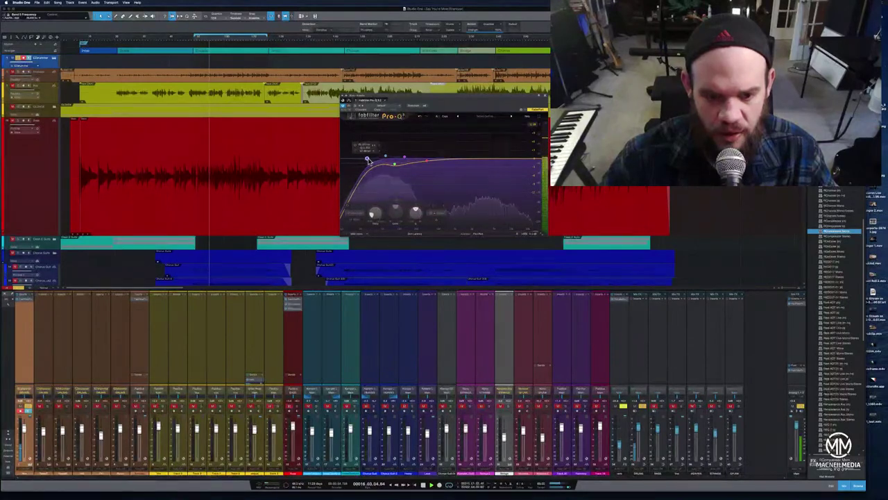
left_click_drag(369, 159, 374, 161)
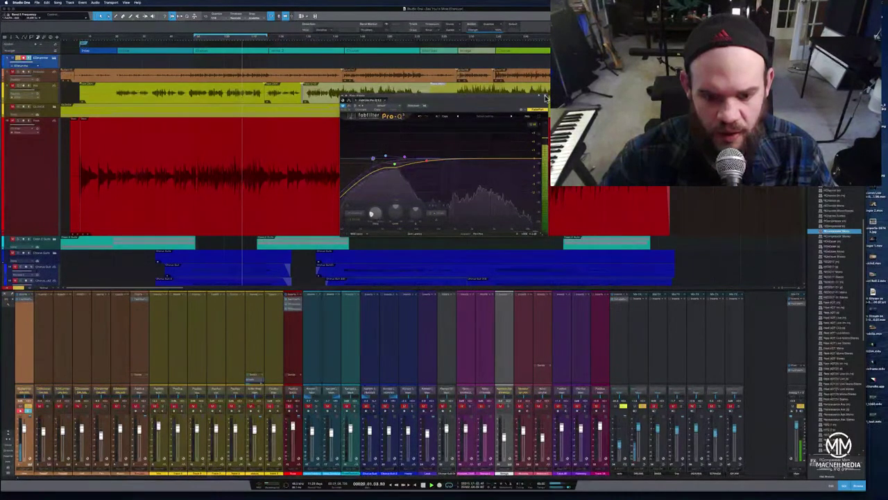
- Audition the bass and drum EQ changes by toggling the bass solo and replaying the song from near its start
left_click(296, 406)
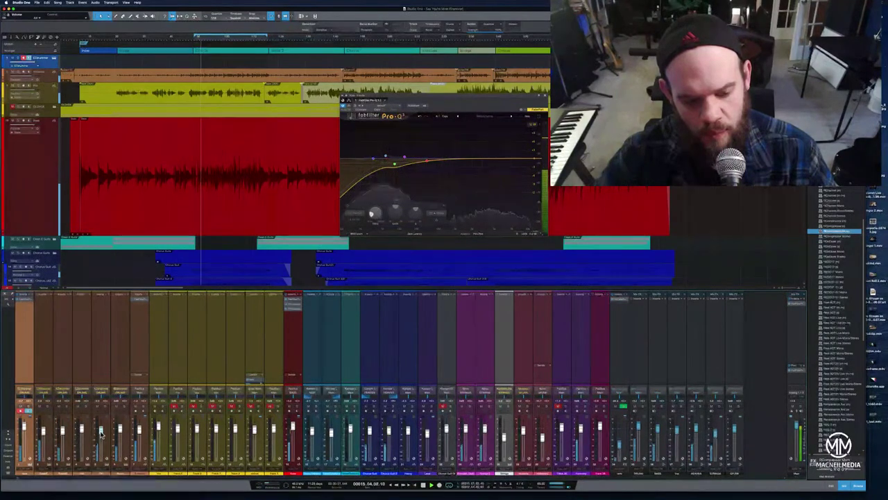
key("space")
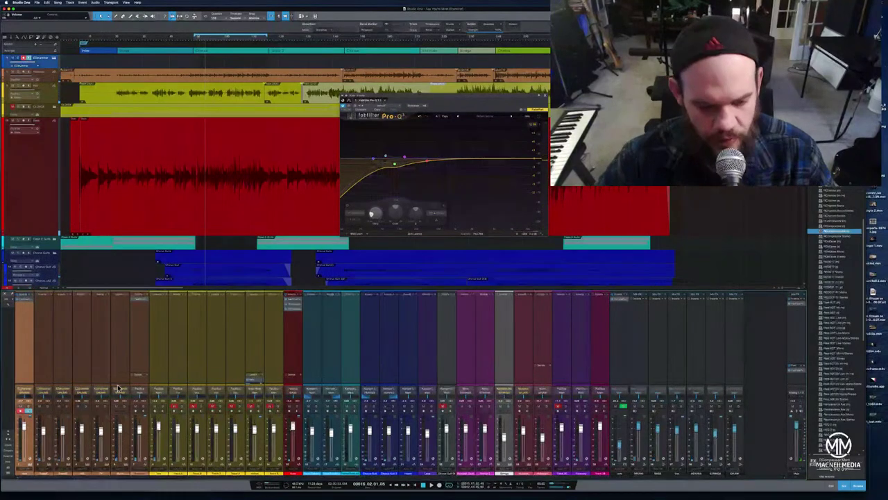
left_click(78, 40)
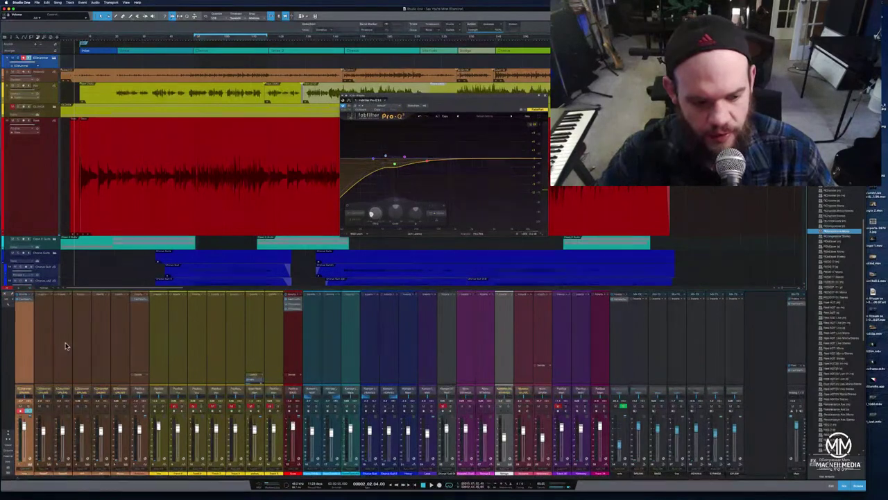
key("space")
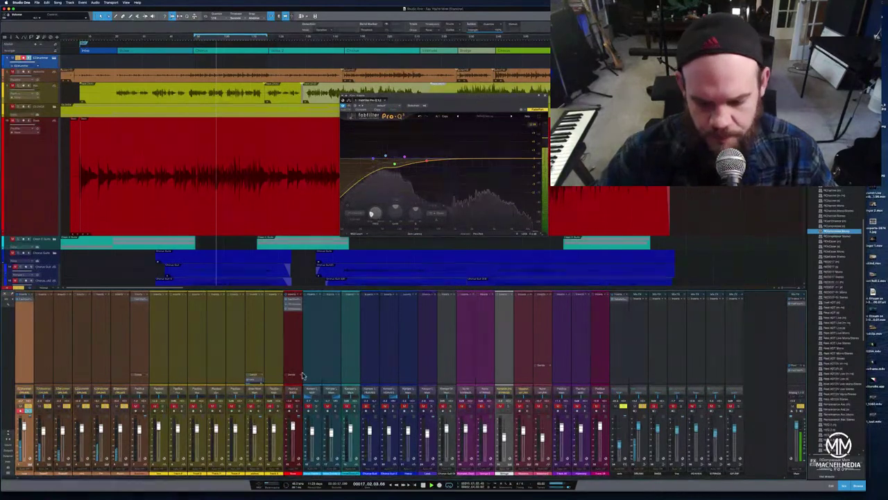
left_click(422, 486)
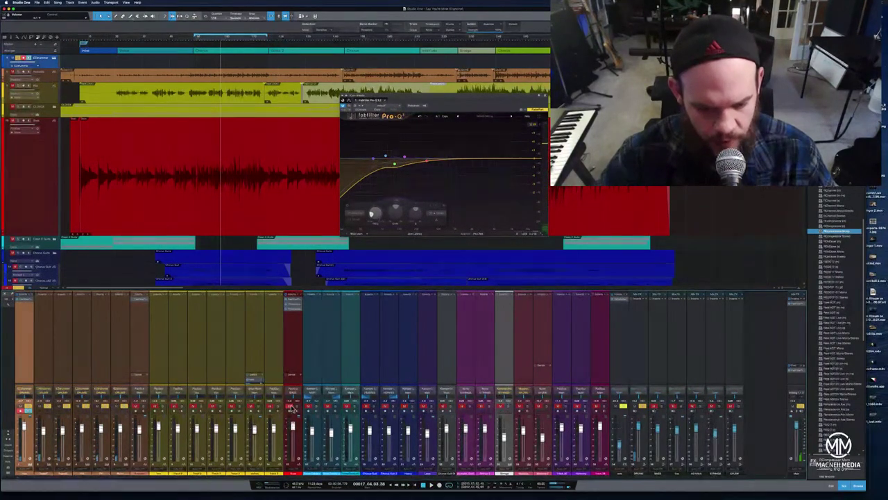
left_click(93, 40)
key("space")
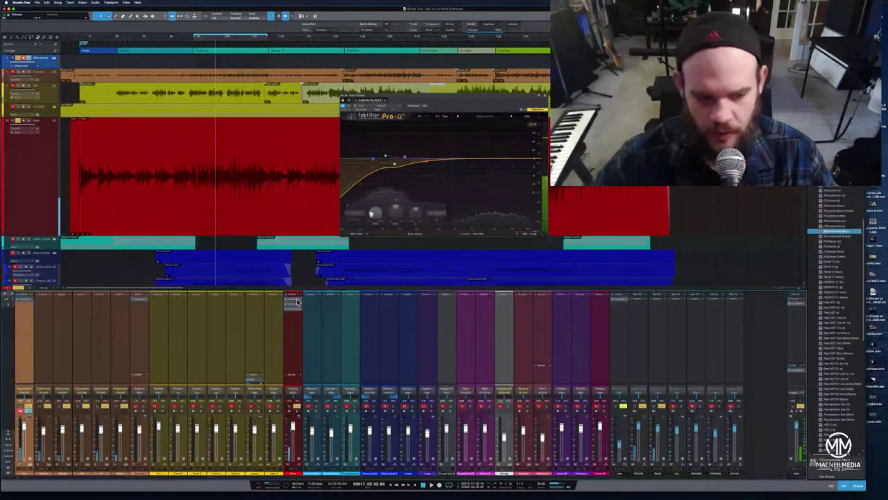
key("space")
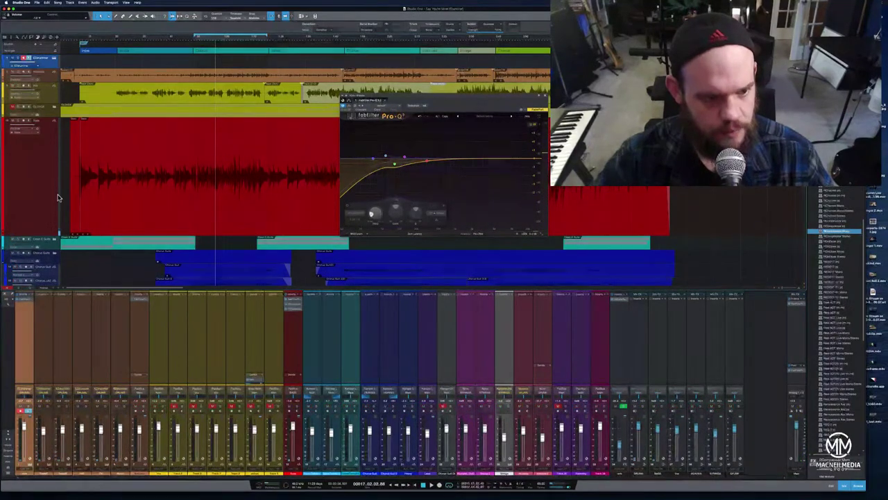
- Reopen the bass channel's Pro-Q 3 during playback and raise the low cut's frequency slightly
key("space")
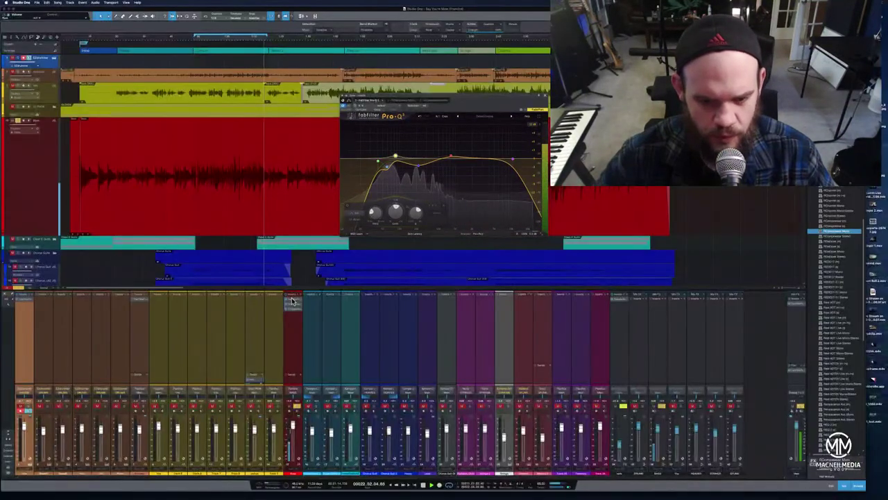
left_click(293, 299)
key("space")
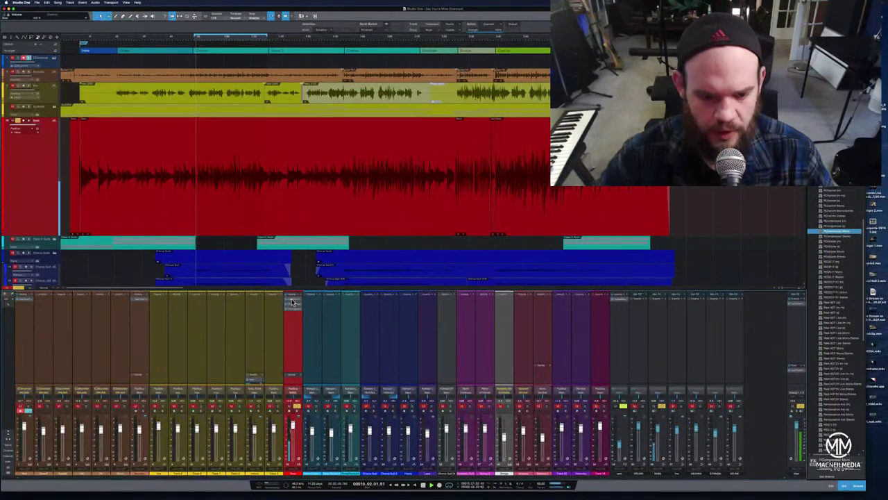
left_click(293, 301)
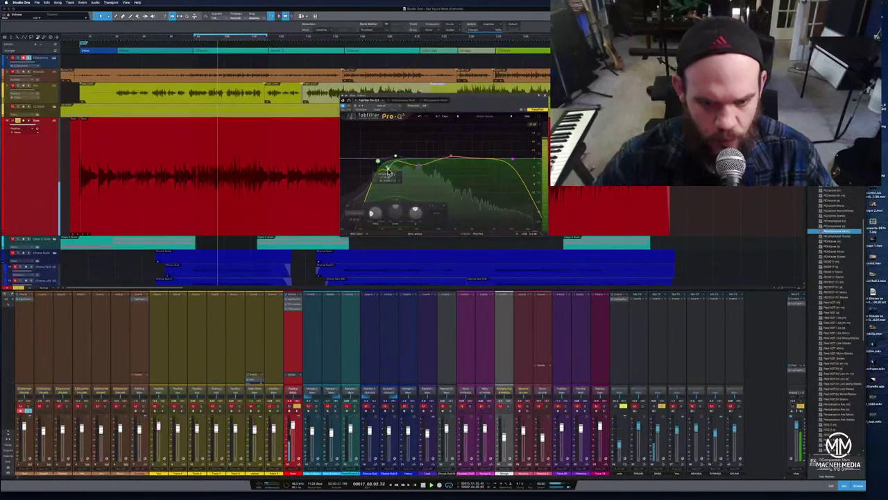
mouse_move(383, 164)
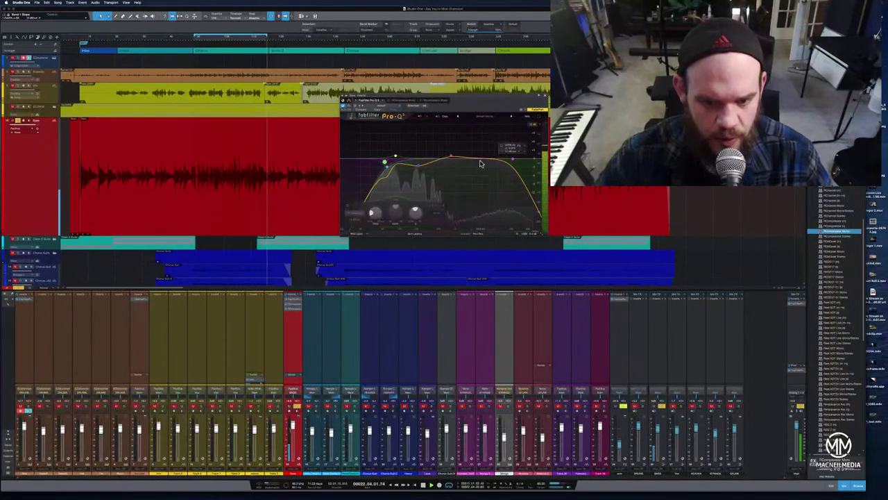
- Try a low-mid bell cut at different widths on the bass EQ, and delete the band
mouse_move(406, 163)
left_mouse_down()
mouse_move(405, 185)
mouse_move(408, 175)
mouse_move(395, 187)
mouse_move(407, 175)
left_mouse_up()
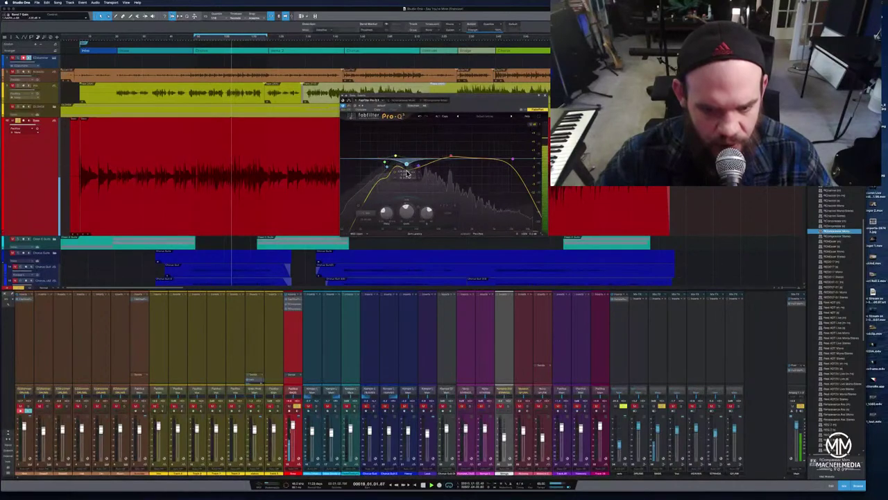
left_click(413, 173)
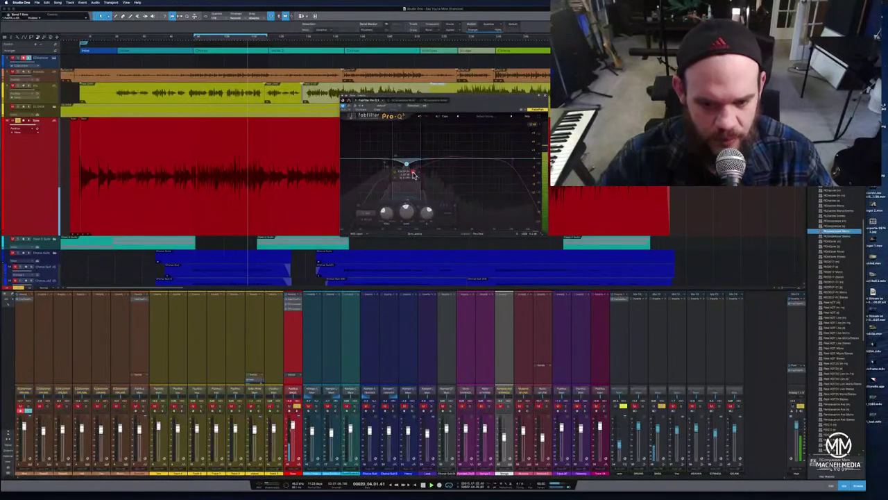
left_click(413, 174)
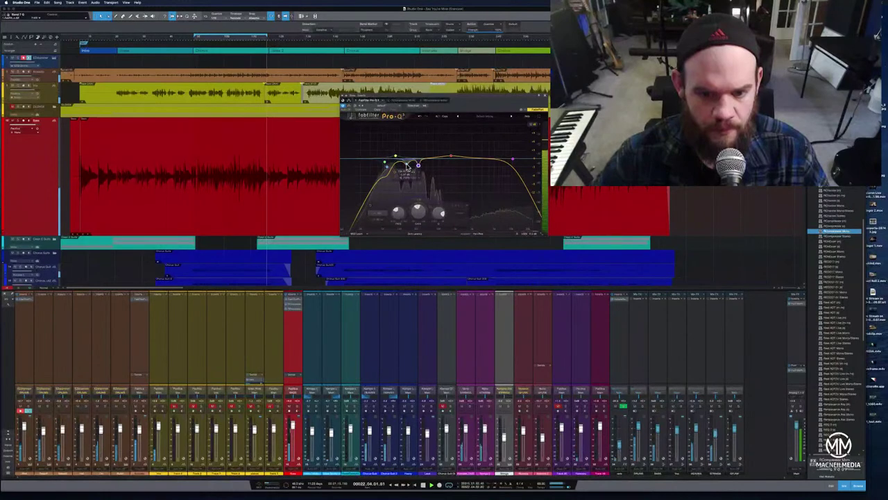
left_click(407, 163)
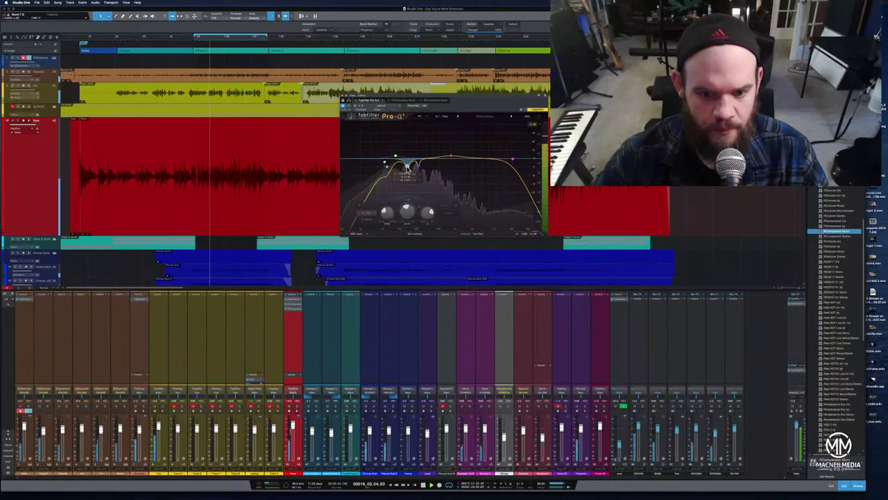
scroll(409, 167, "up", 3)
scroll(409, 168, "down", 3)
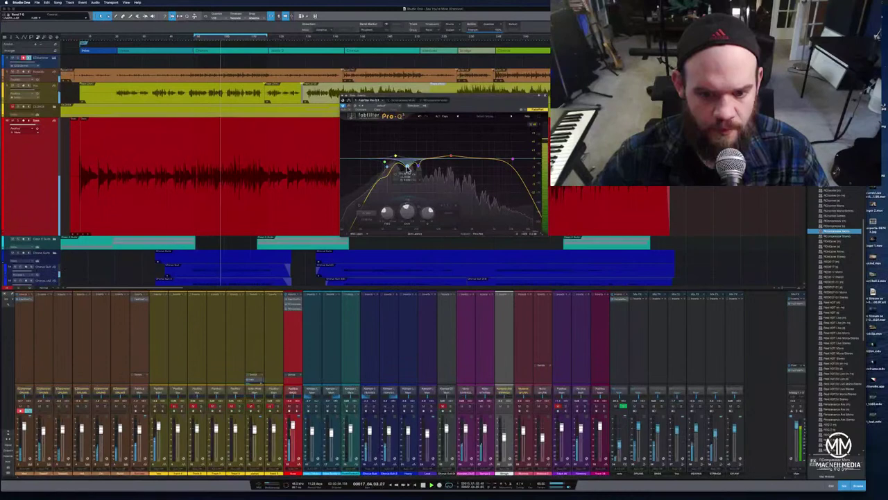
right_click(409, 168)
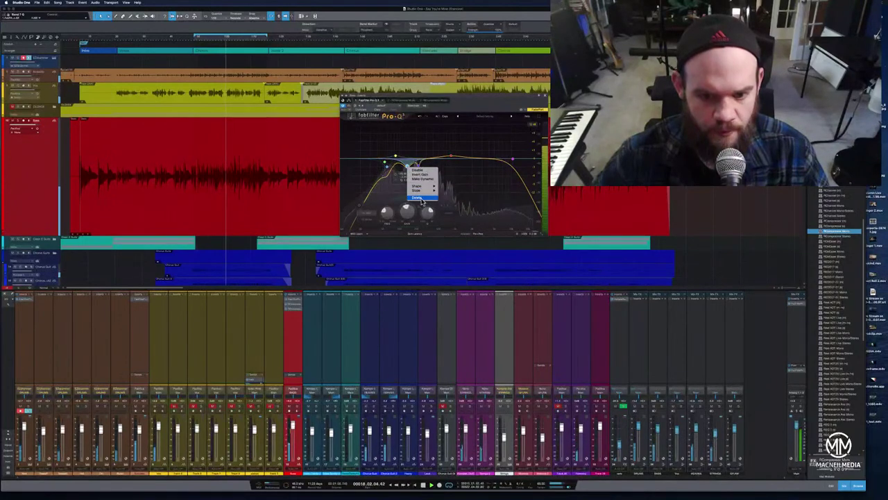
left_click(412, 175)
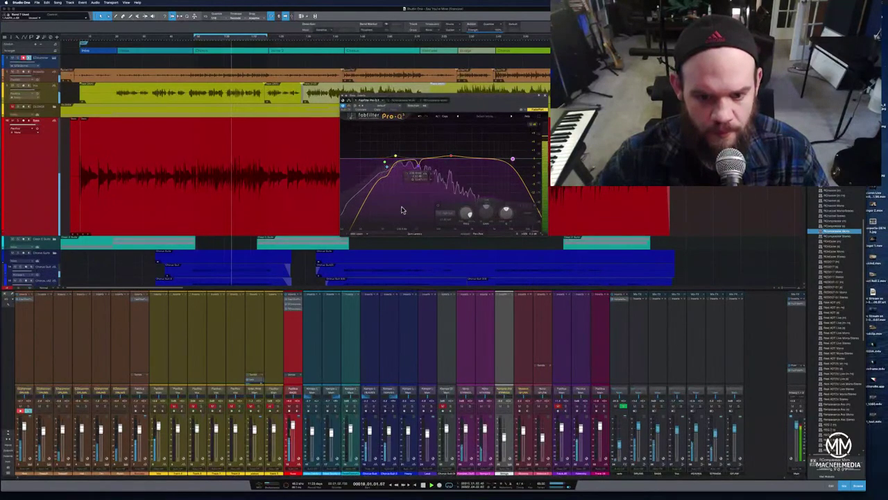
- Lower a low-mid bell band on the bass channel's Pro-Q 3 into a cut during playback
mouse_move(404, 200)
mouse_move(408, 163)
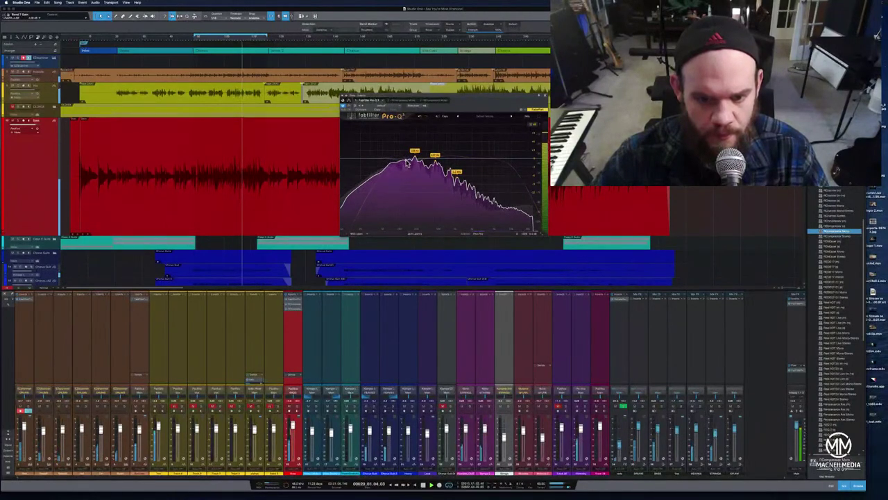
left_click_drag(408, 163, 408, 175)
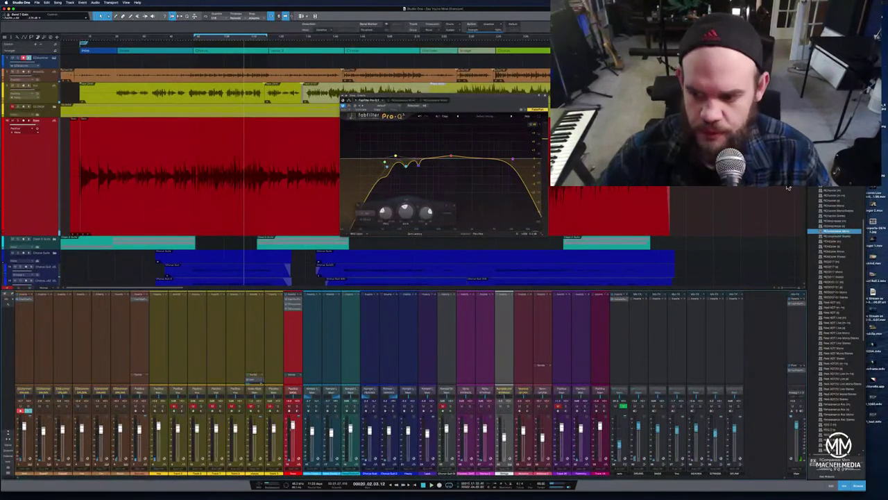
- Browse through the Waves plug-ins in the effects browser and collapse the Waves folder
scroll(834, 329, "down", 10)
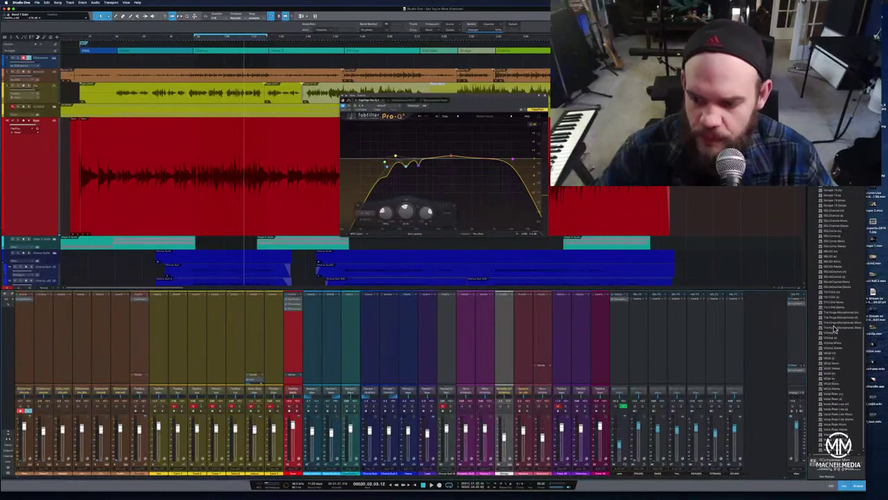
scroll(835, 329, "down", 5)
scroll(824, 276, "up", 1)
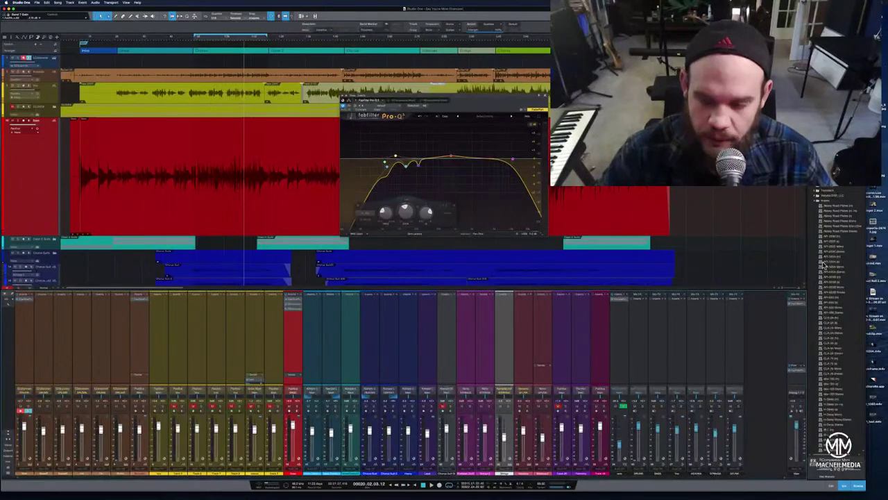
left_click(817, 201)
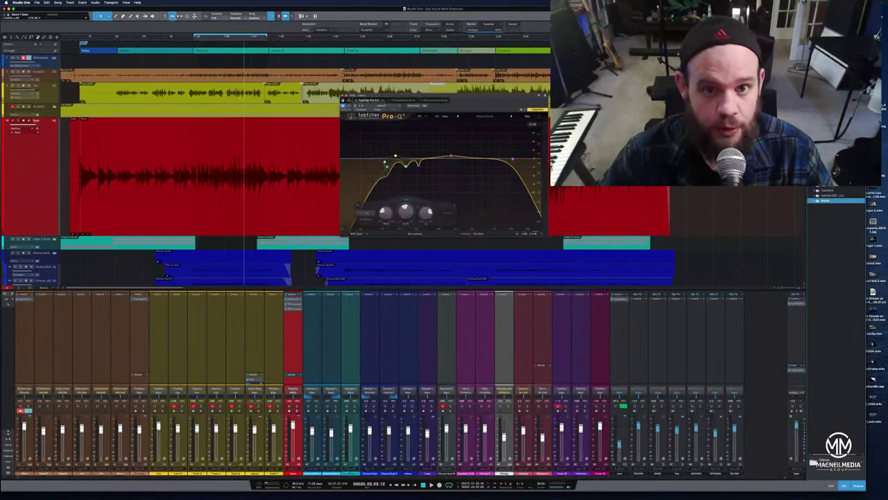
left_click(815, 201)
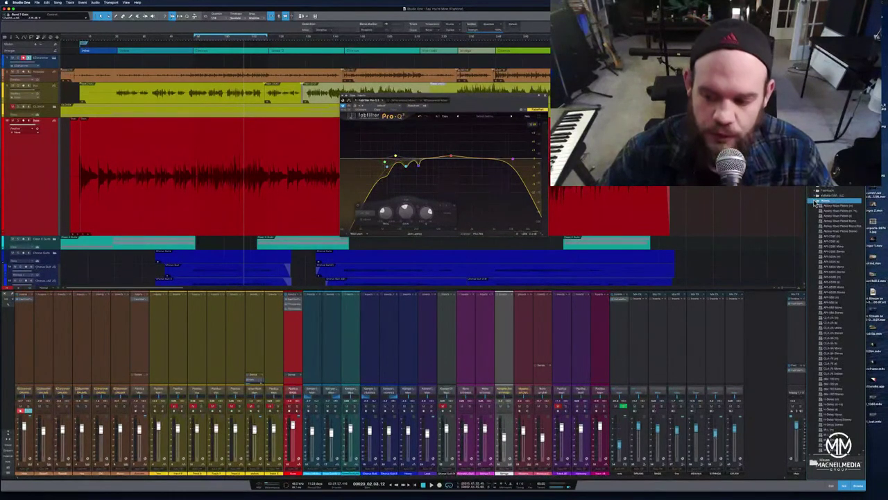
left_click(815, 201)
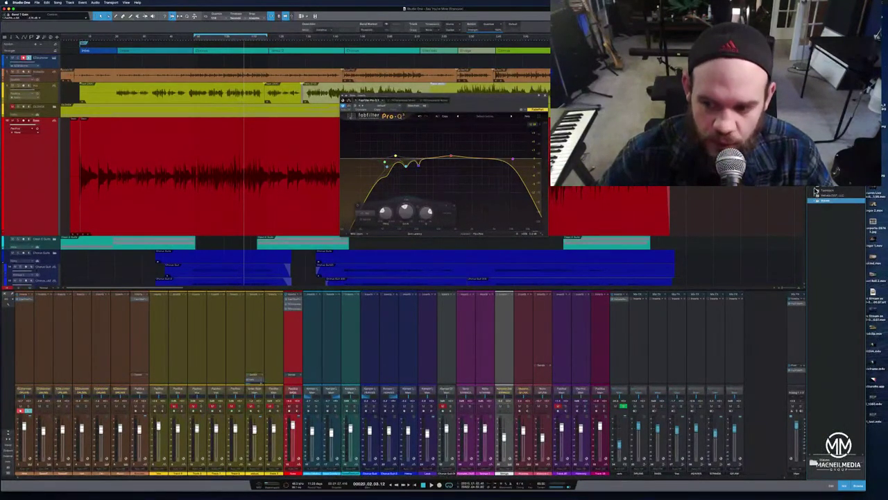
- Insert the Tape plug-in on the bass channel and audition it from near the start of the looped section
left_click(816, 189)
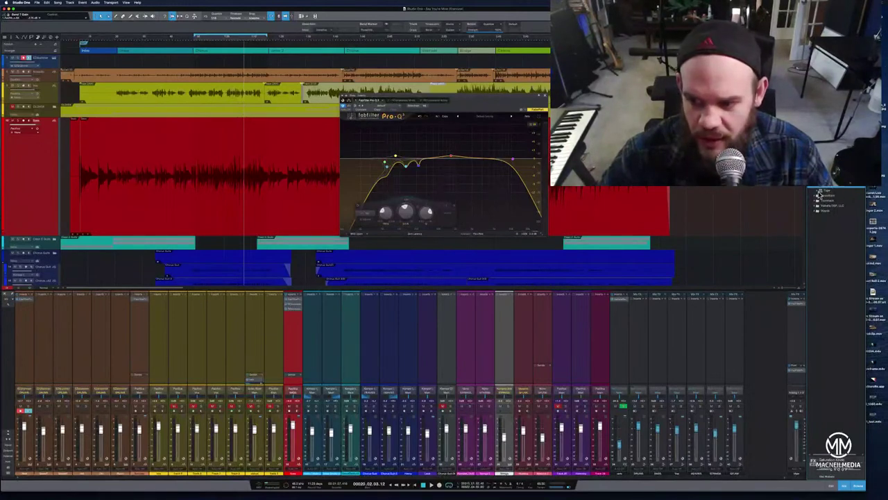
left_click(818, 192)
left_click(830, 193)
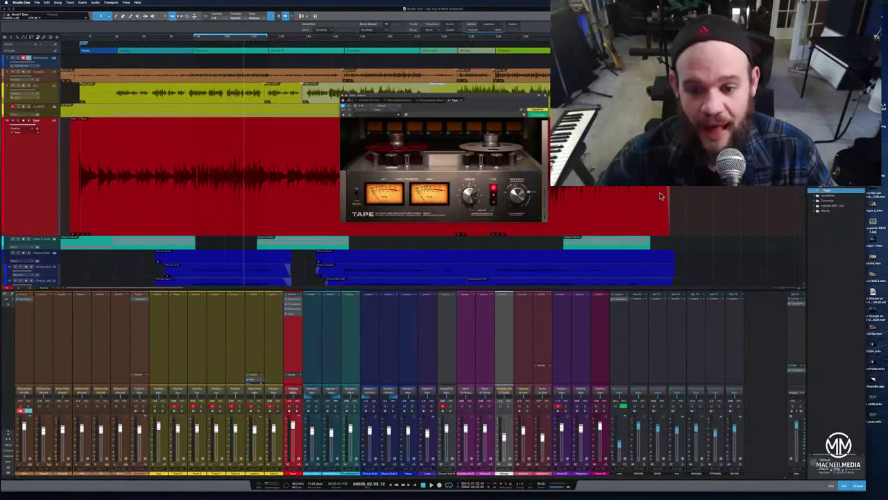
left_click_drag(483, 99, 489, 258)
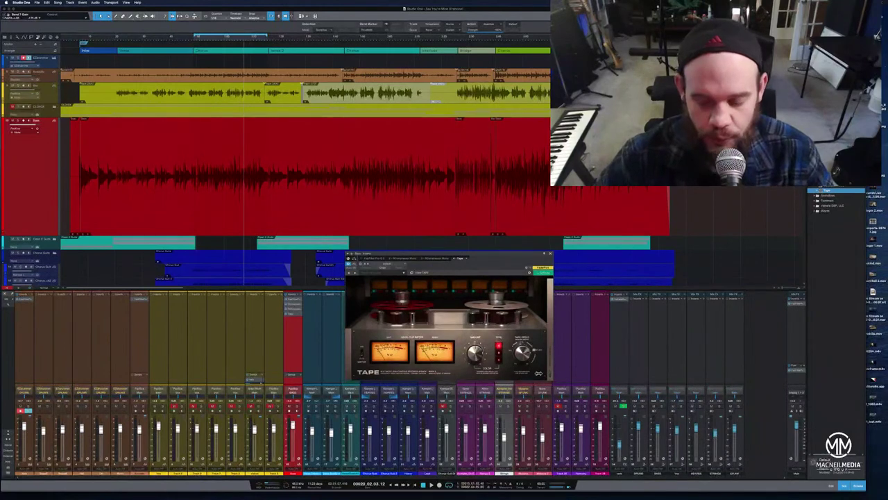
left_click(550, 369)
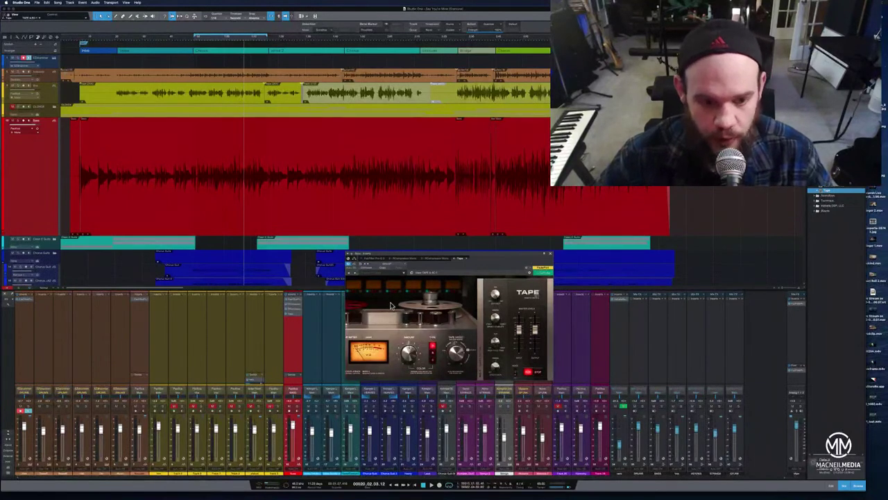
left_click(201, 39)
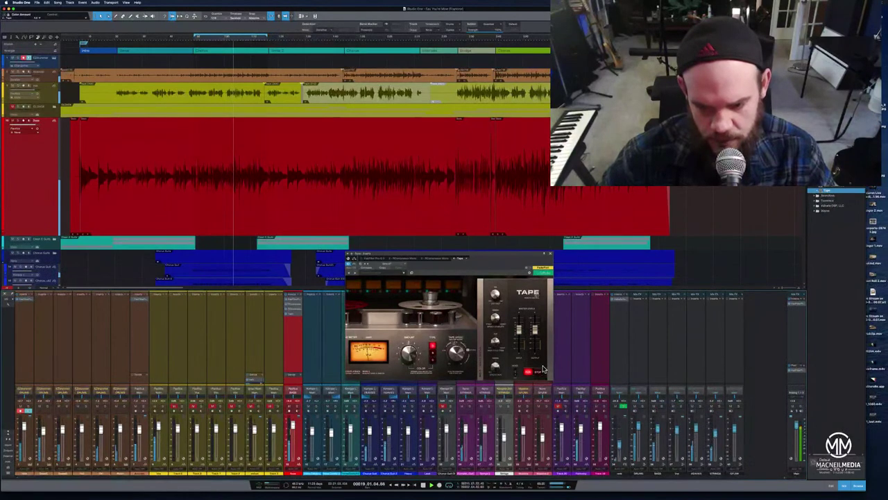
left_click(550, 255)
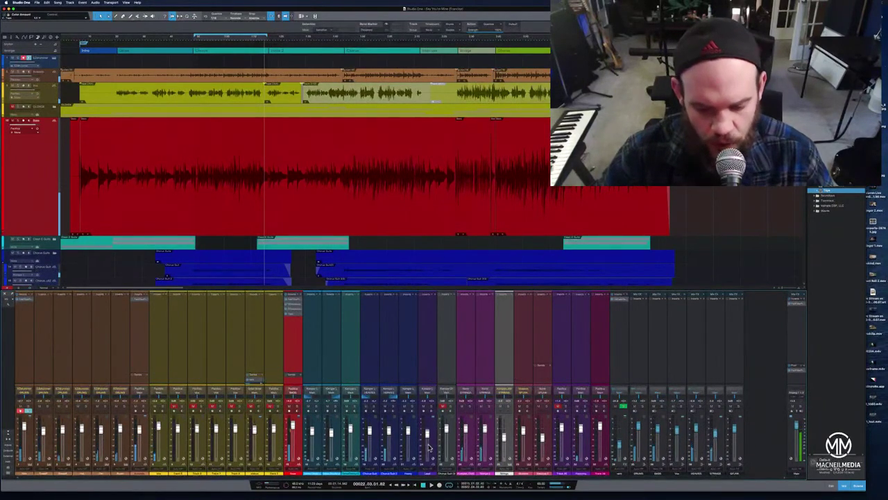
- Save the song and set the recording device to the same Fireface UFX interface as playback in the audio setup
key("ctrl+s")
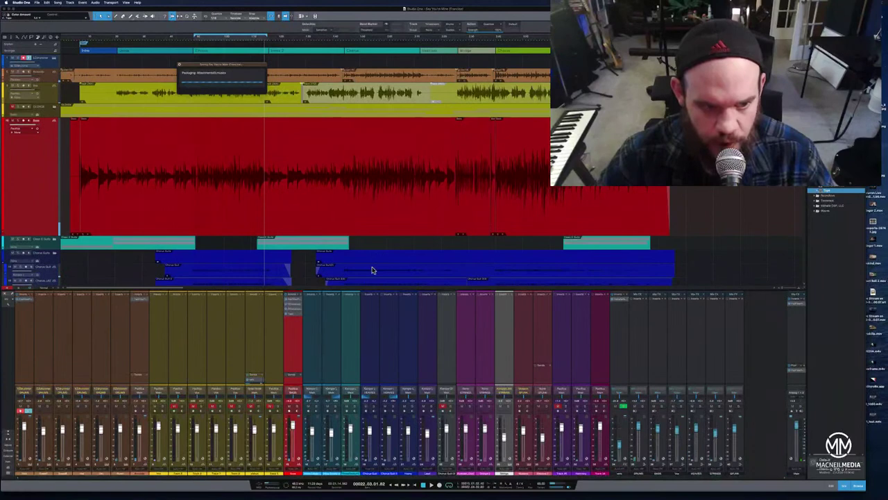
left_click(21, 2)
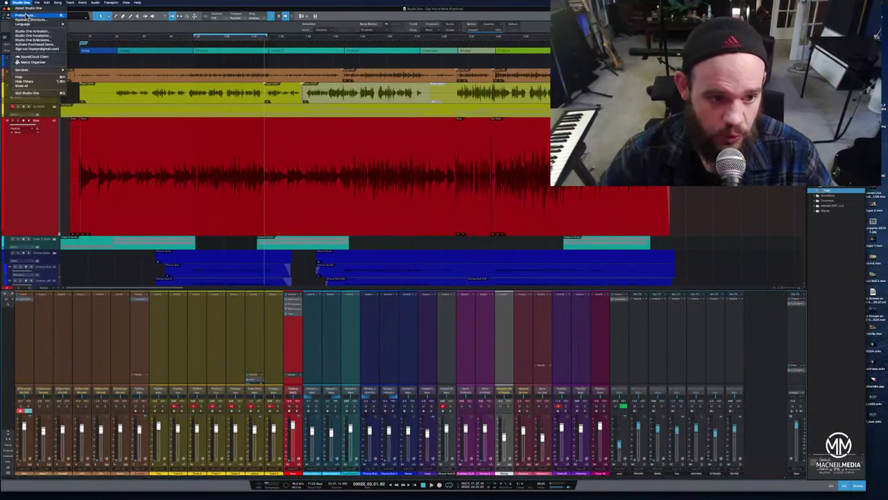
left_click(27, 15)
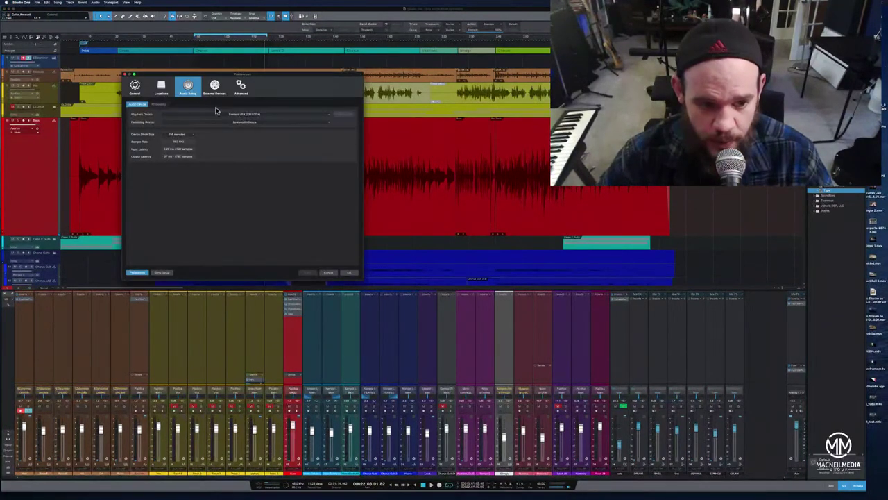
left_click(192, 135)
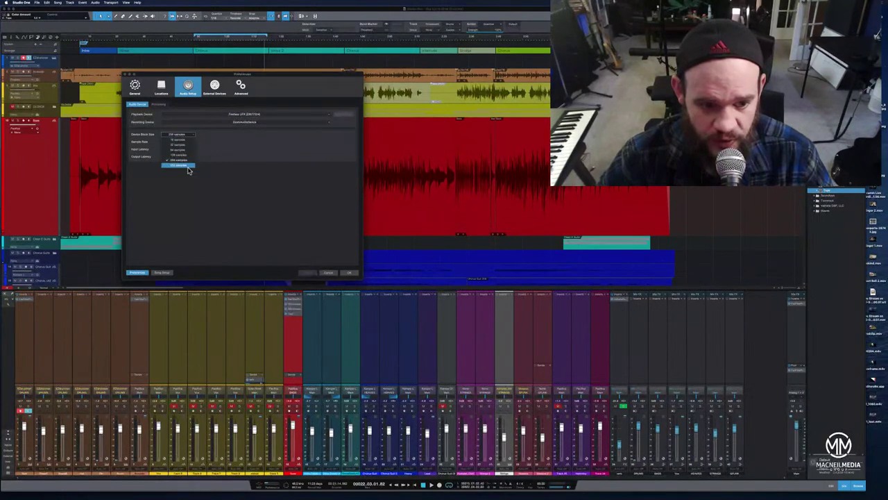
left_click(301, 202)
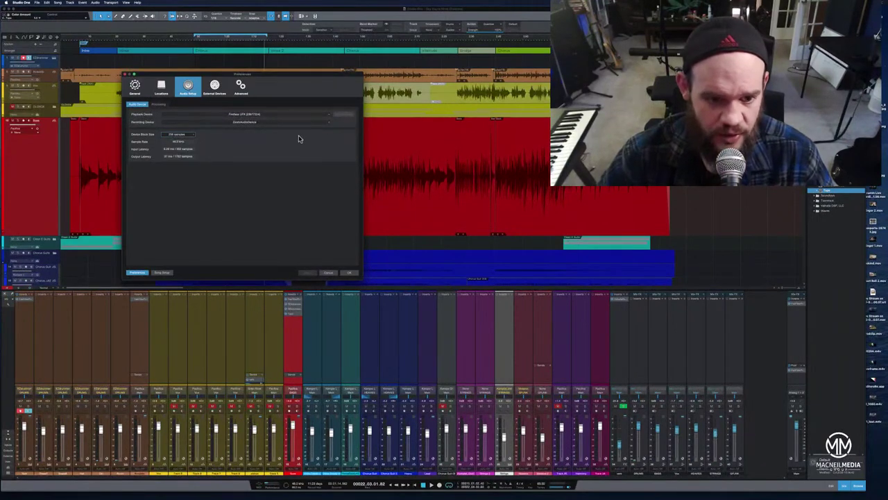
left_click(251, 123)
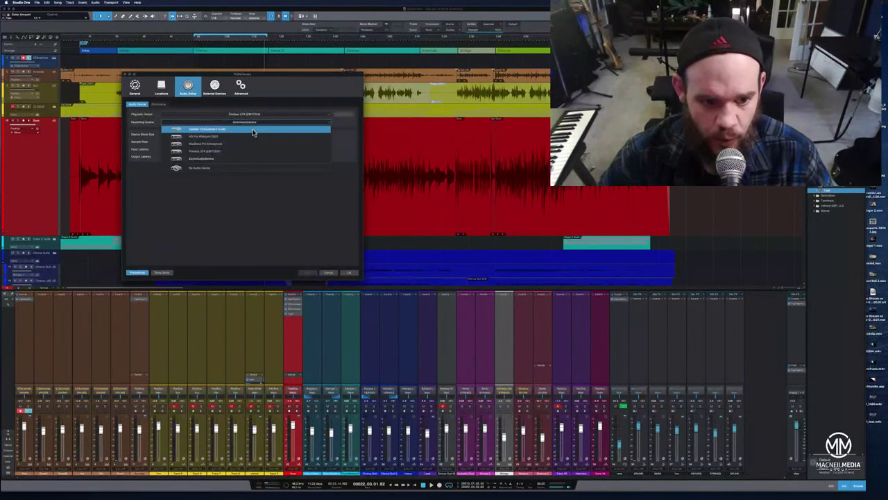
key("Escape")
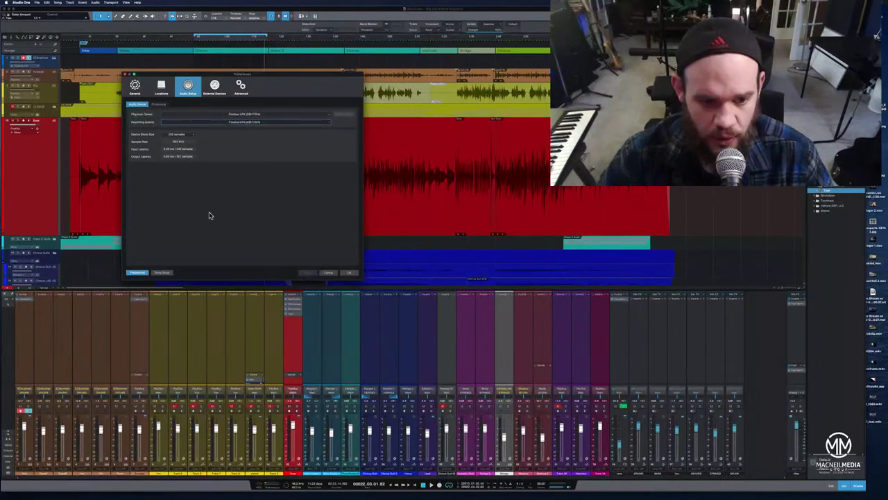
- Set the device block size to 2048 samples and apply the audio preferences
left_click(195, 135)
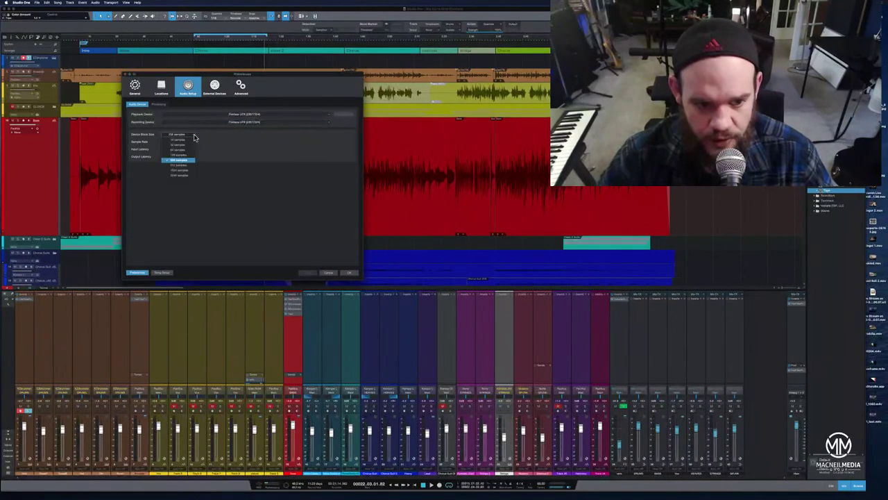
left_click(192, 176)
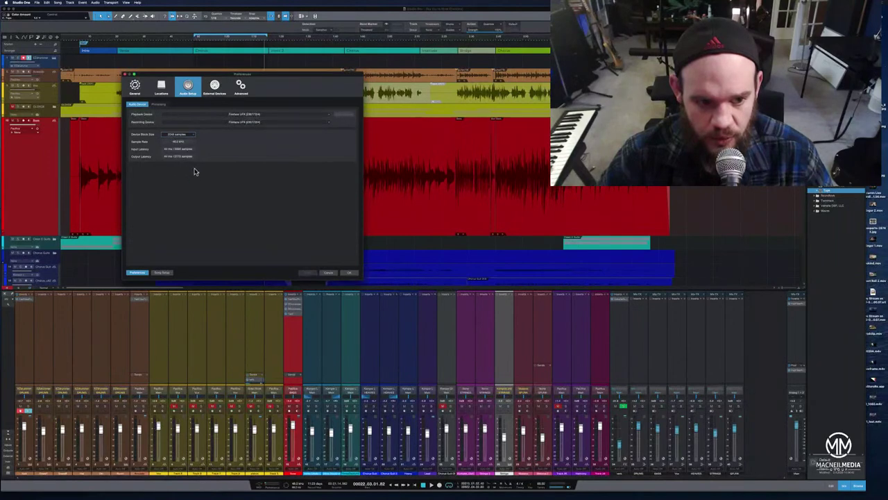
left_click(353, 274)
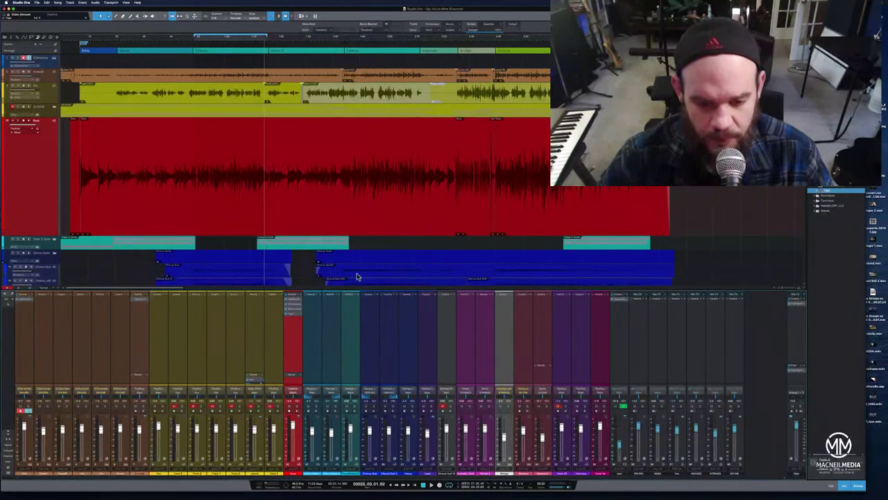
- Replay the song from near its start and replace Tape on the bass channel with Softube's Saturation Knob
left_click(86, 39)
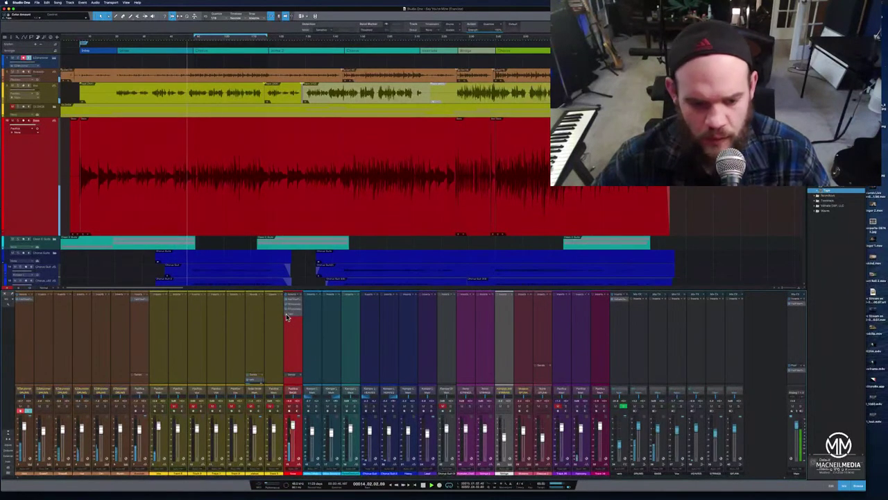
right_click(287, 317)
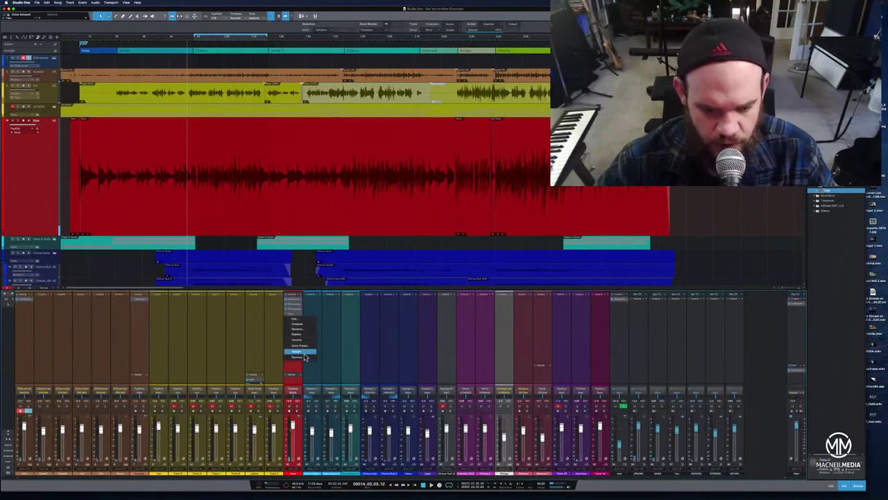
left_click(298, 355)
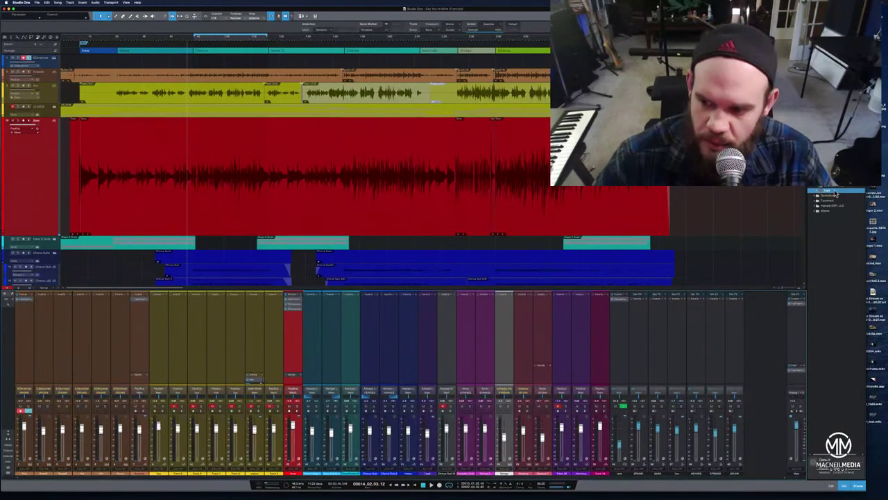
left_click_drag(837, 188, 292, 336)
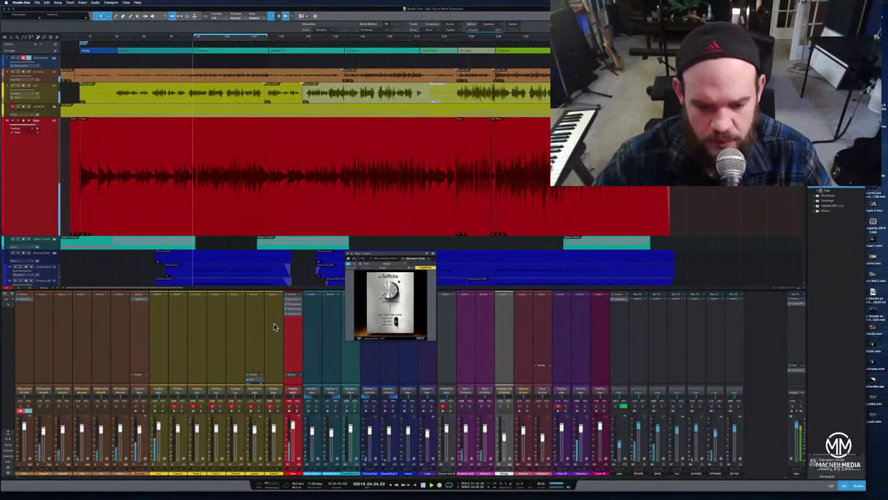
- Audition the Saturation Knob by toggling the bass solo, and compare the bass Pro-Q 3 with its bypass
left_click(296, 405)
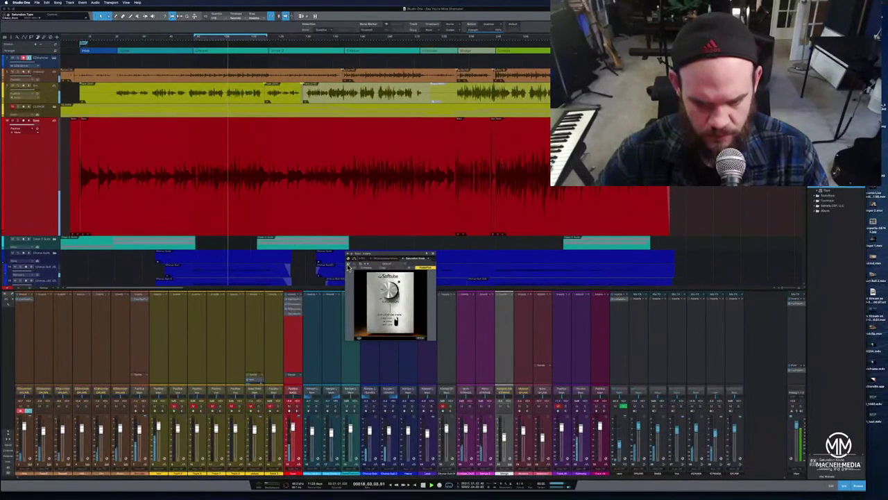
left_click(432, 256)
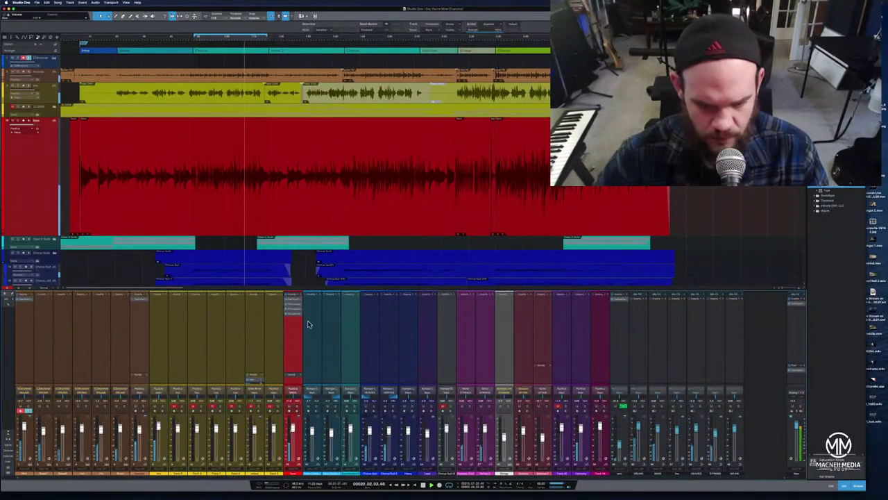
left_click(295, 302)
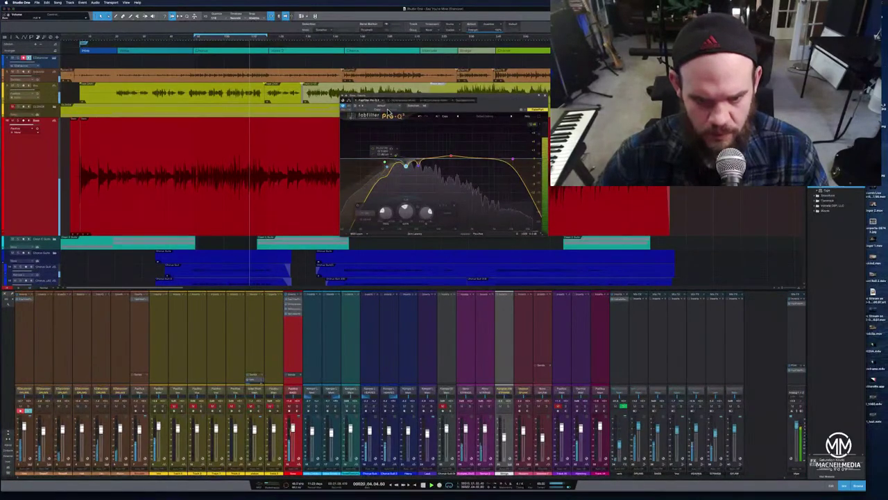
left_click(546, 98)
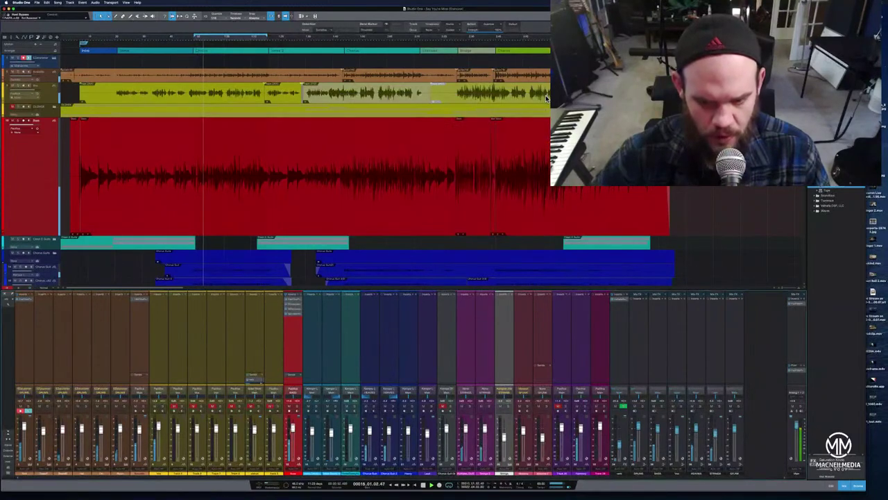
- Solo the bass alongside the drums and examine their combined spectrum in the main output's Pro-Q 3
left_click(298, 409)
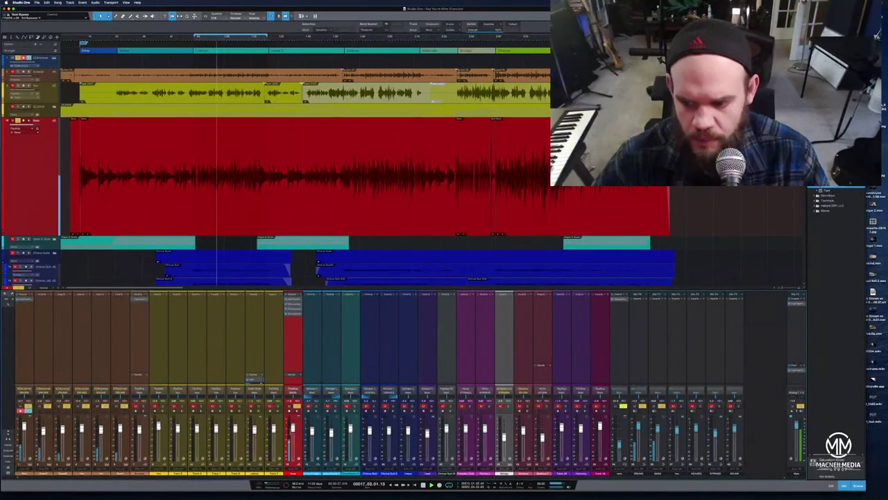
left_click(798, 306)
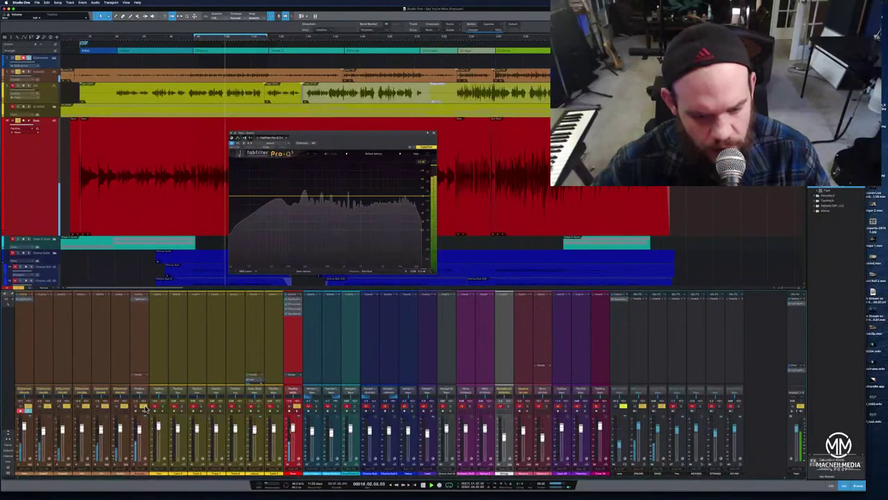
- Open the acoustic channel's Pro-Q 3, replay from early in the song, and delete its low-cut and low-frequency dip bands
left_click(143, 301)
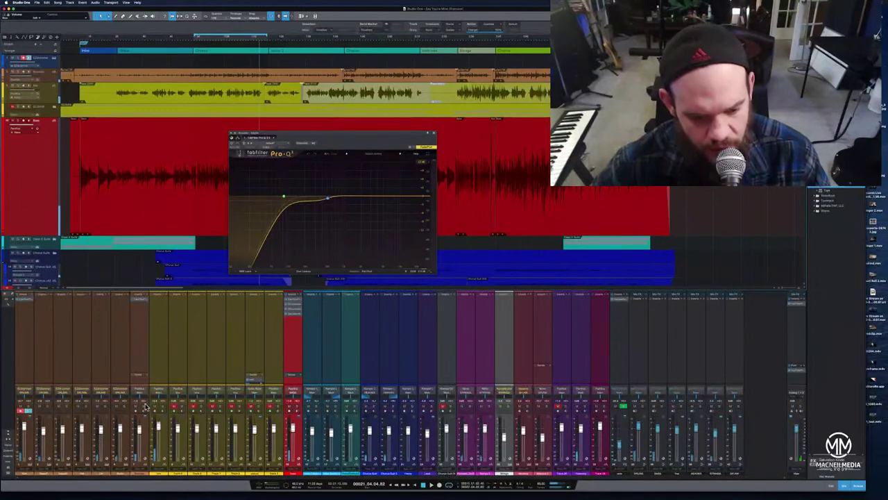
left_click(115, 41)
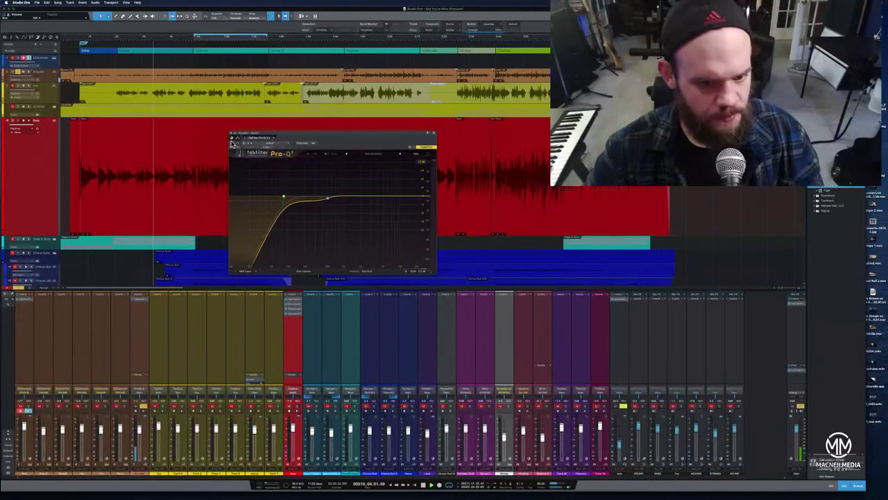
mouse_move(284, 196)
left_mouse_down()
mouse_move(264, 194)
mouse_move(276, 196)
left_mouse_up()
right_click(276, 196)
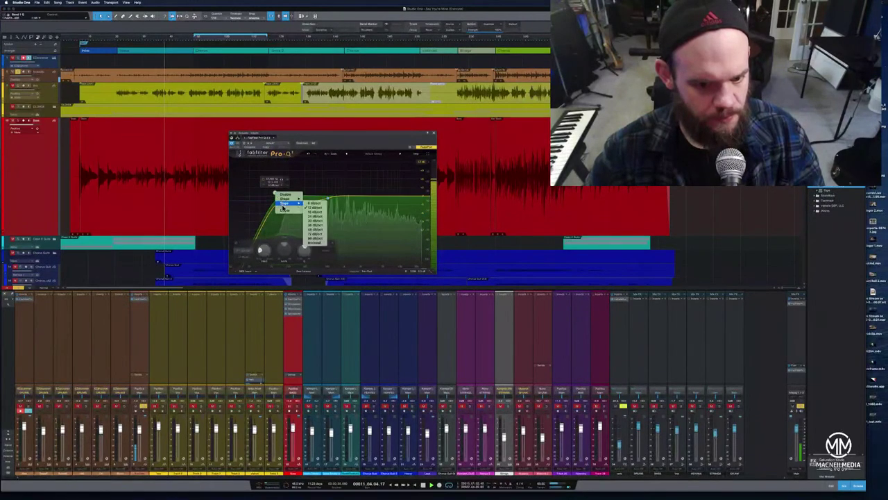
left_click(284, 209)
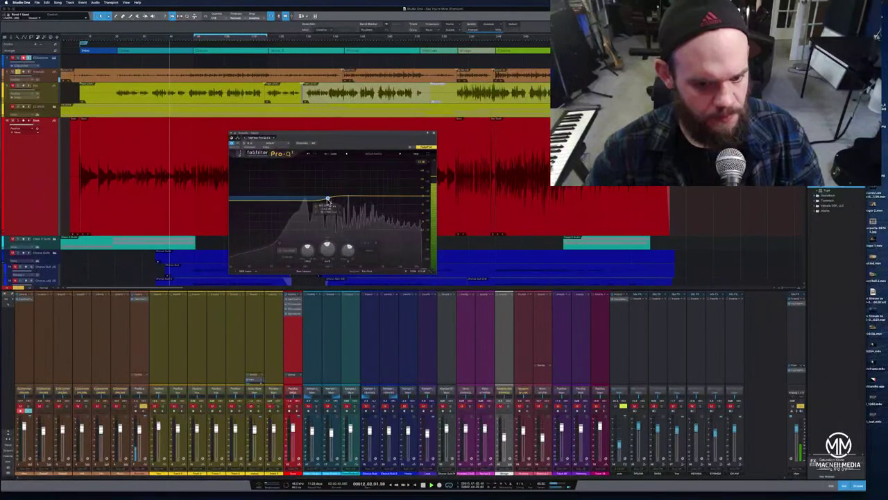
right_click(328, 200)
left_click(332, 215)
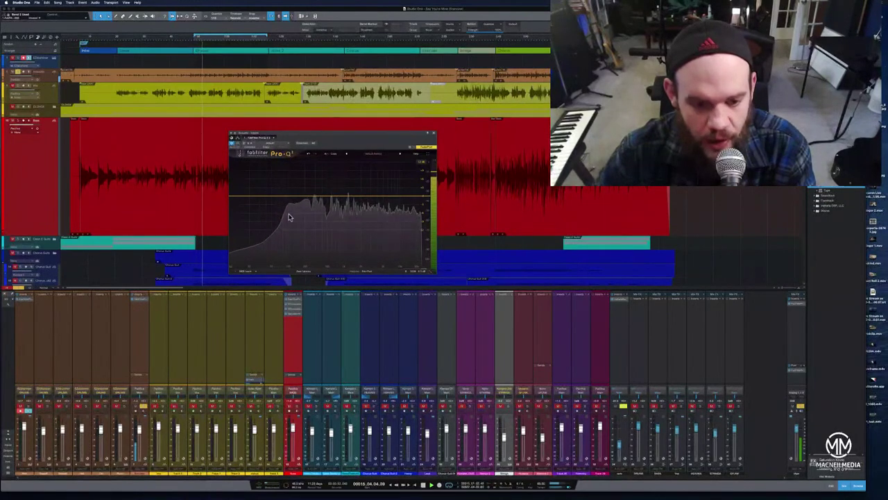
- Add a new low-cut band to the acoustic's Pro-Q 3 and select the acoustic channel
left_click_drag(239, 199, 298, 200)
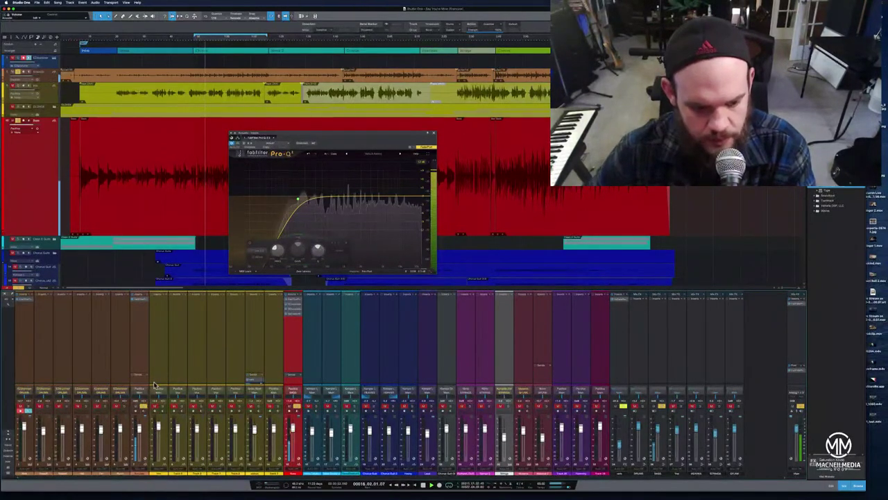
left_click(135, 336)
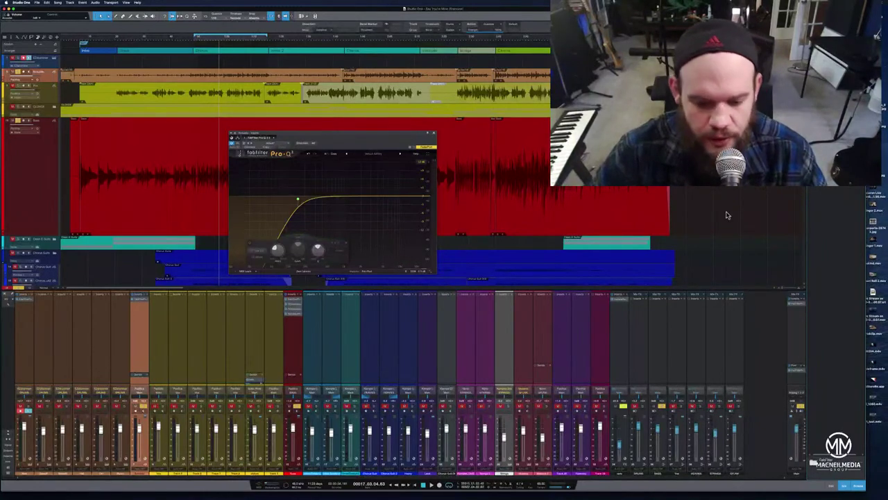
mouse_move(394, 495)
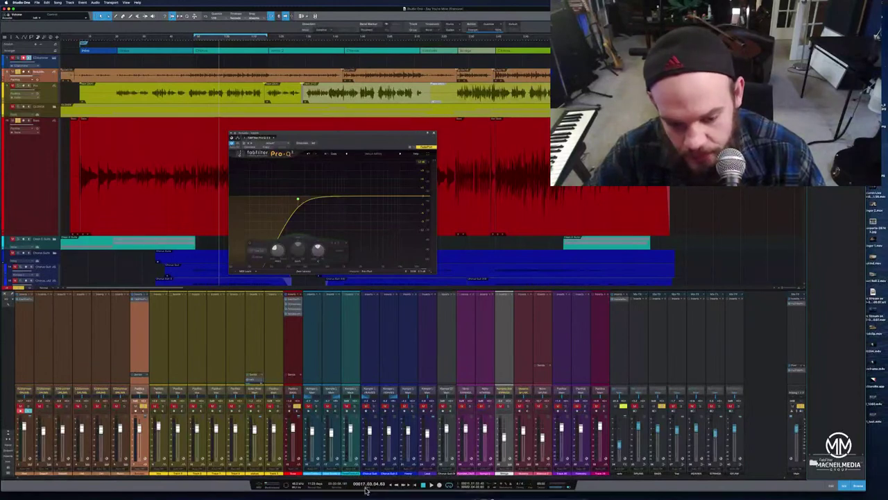
left_click(464, 494)
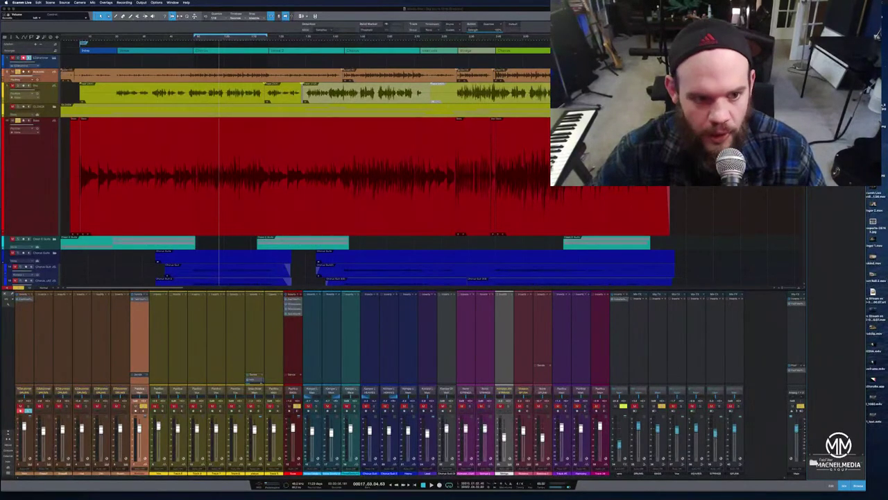
left_click(137, 41)
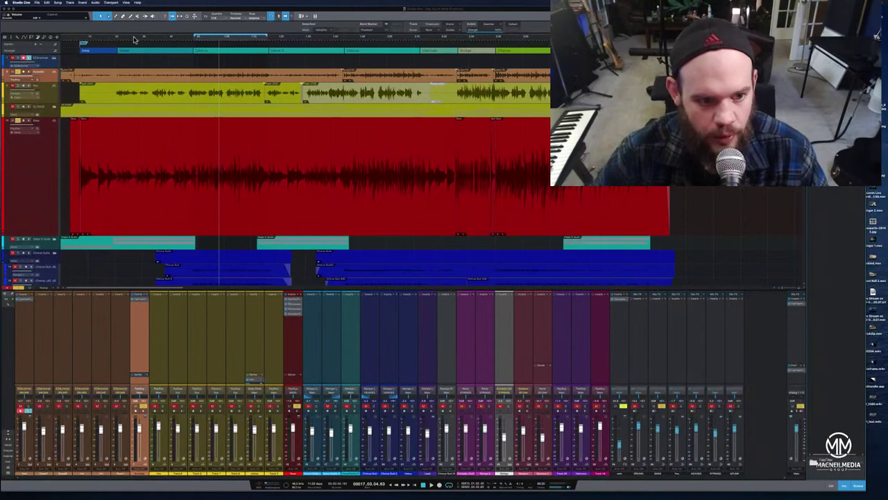
- Audition the acoustic low cut from the first chorus, and set the loop range from the interlude to the last chorus for playback
left_click(193, 40)
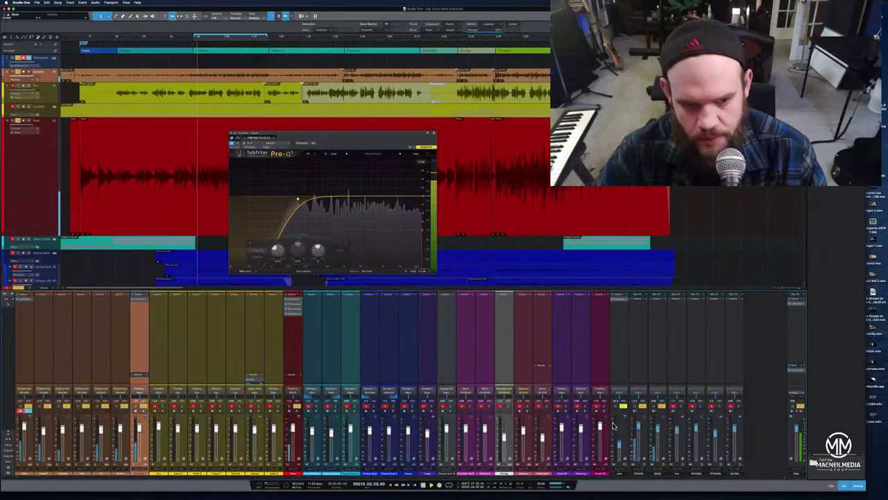
key("space")
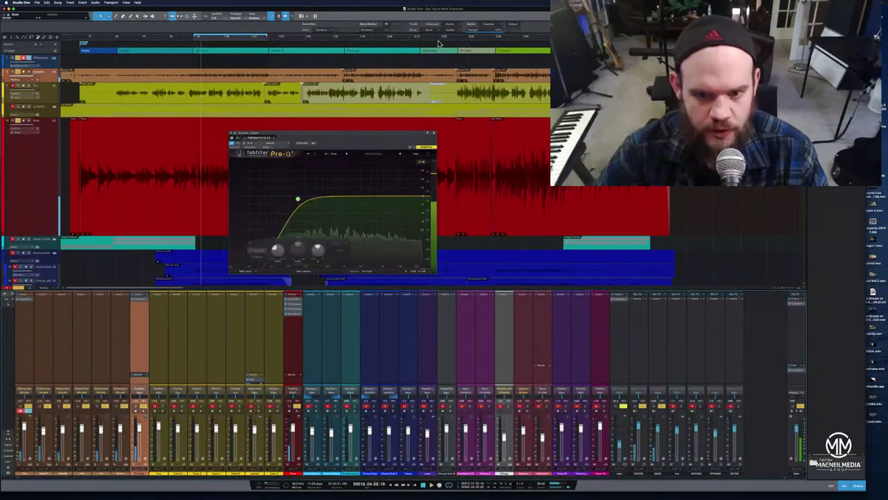
left_click(429, 41)
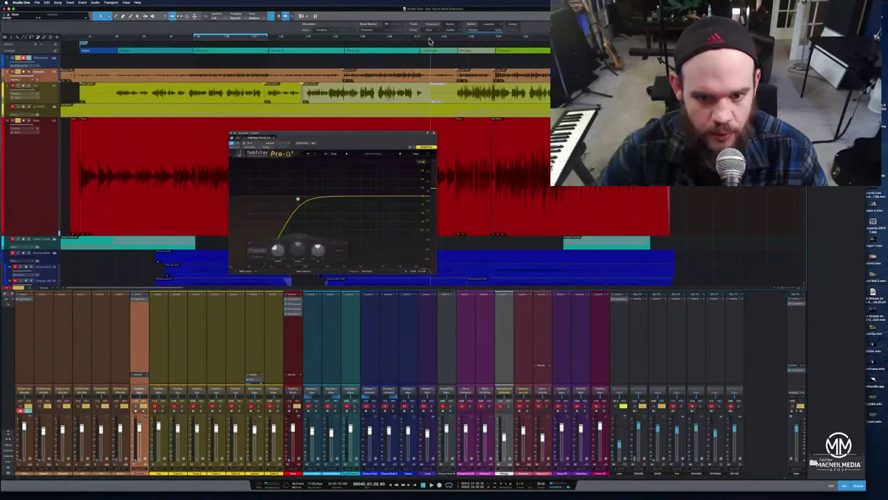
left_click_drag(421, 37, 469, 38)
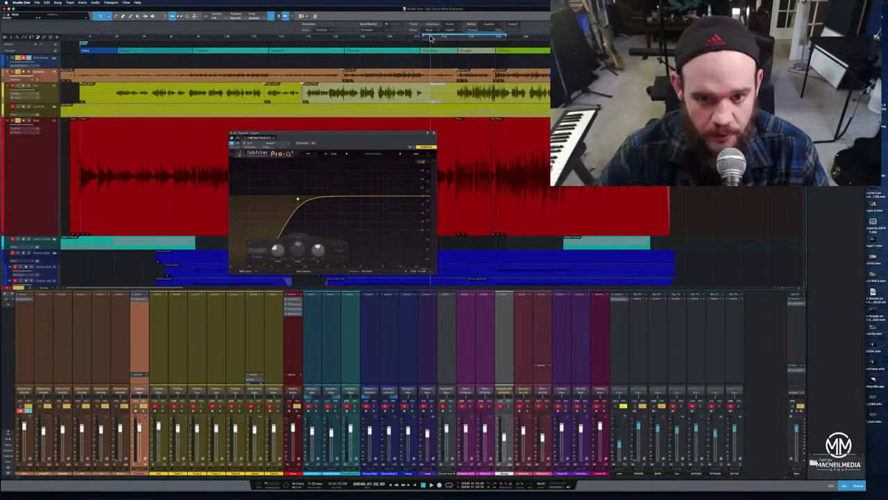
key("space")
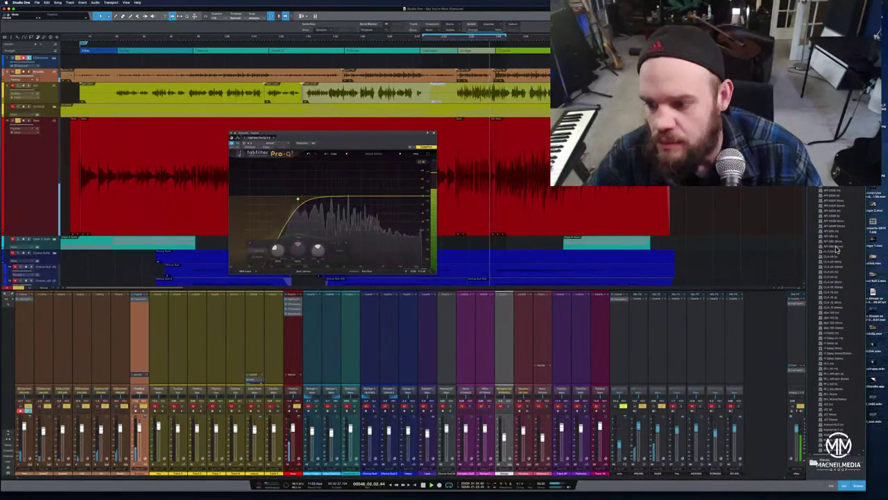
- Try a dbx-160 compressor on the acoustic channel, adjust its threshold, and remove it again
scroll(833, 277, "down", 3)
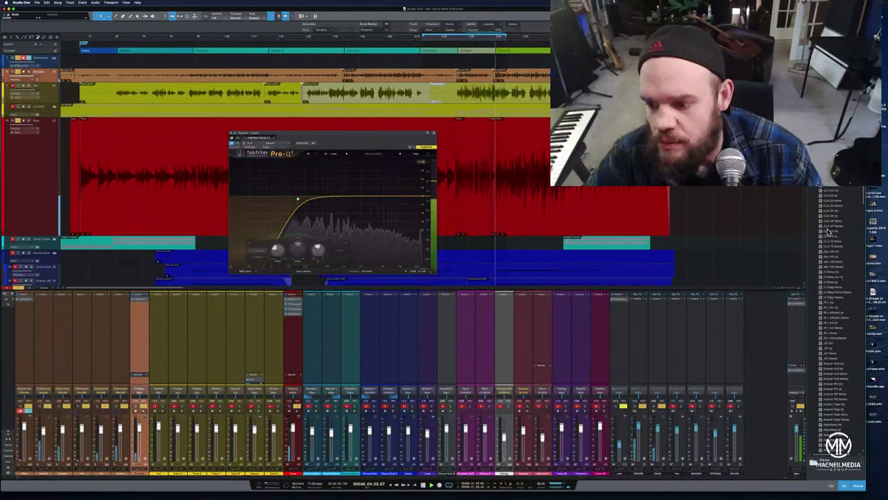
left_click(844, 258)
left_click_drag(841, 253, 136, 322)
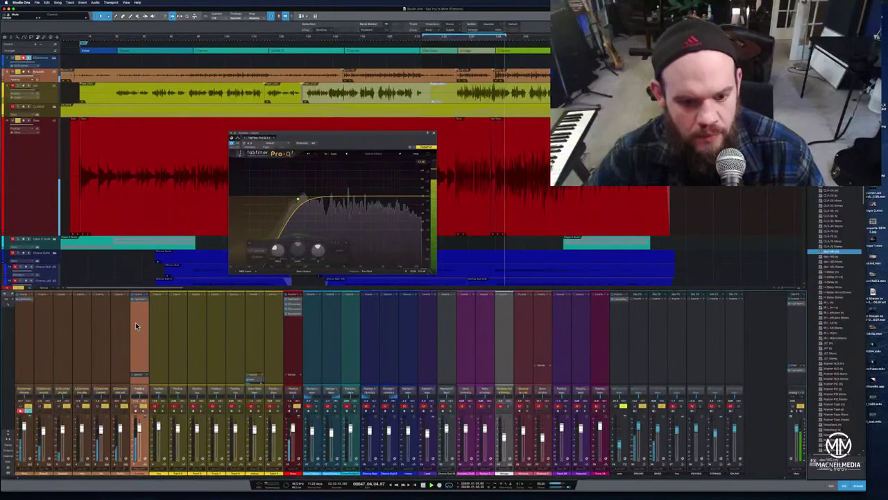
left_click_drag(325, 133, 470, 281)
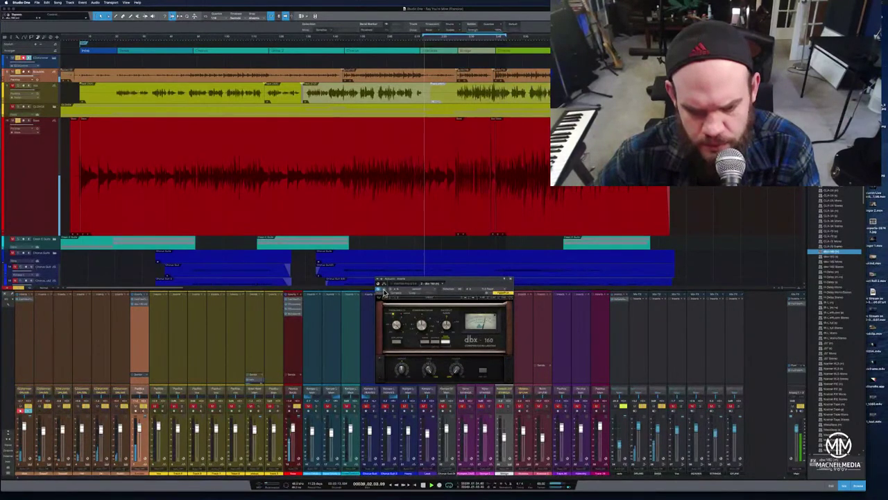
left_click_drag(393, 324, 395, 396)
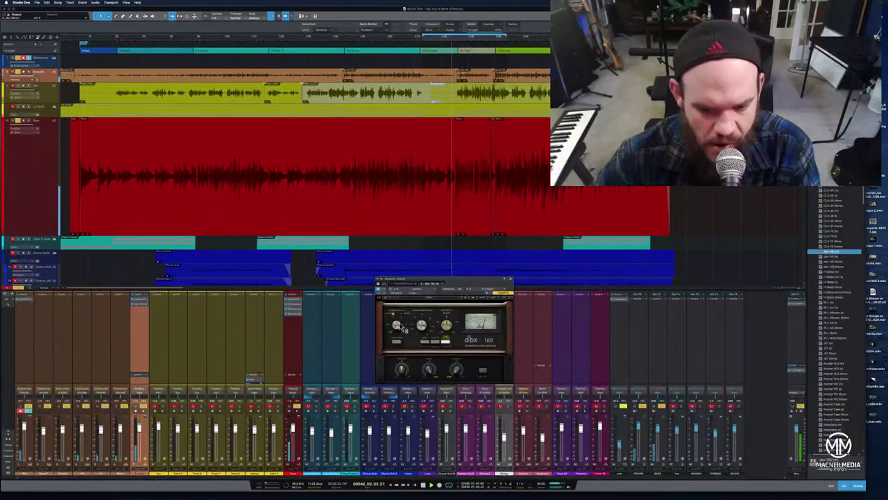
right_click(132, 303)
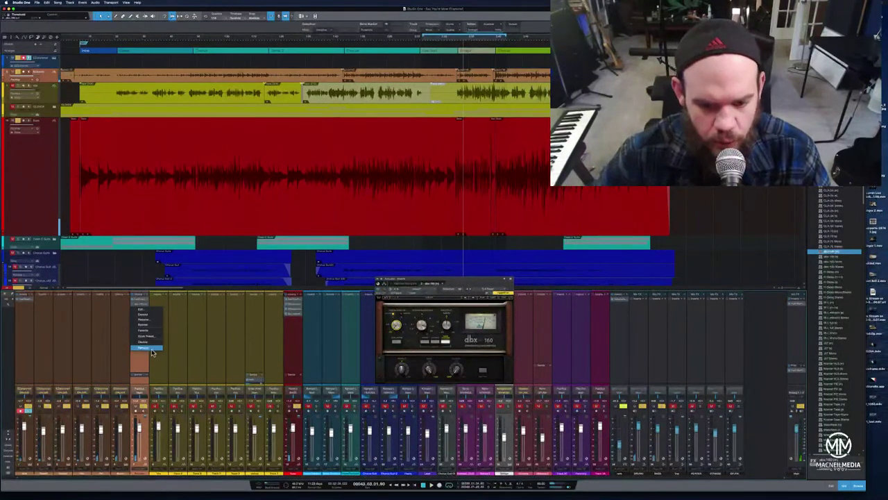
left_click(152, 351)
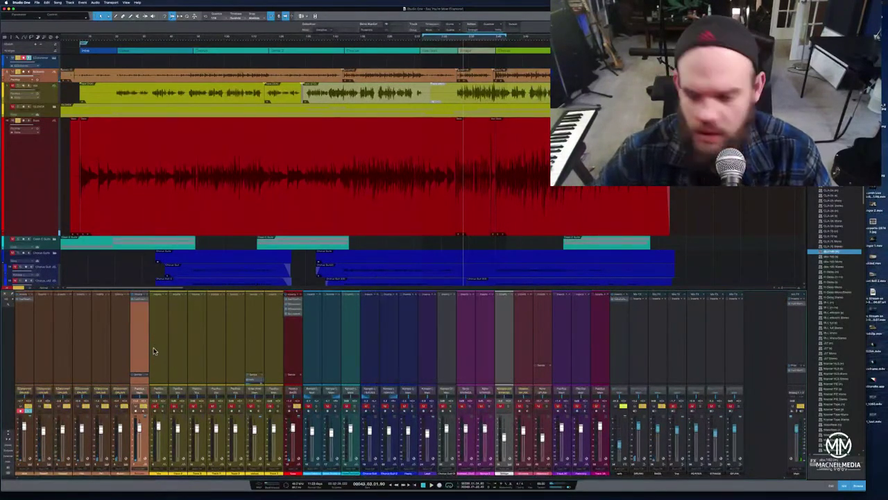
- Insert the dbx-160 Mono compressor on the acoustic channel after Pro-Q 3
left_click(845, 211)
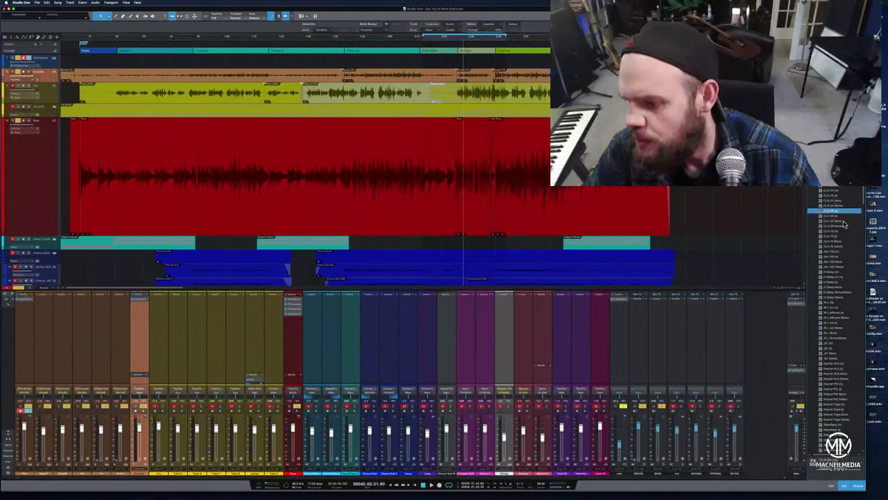
scroll(845, 222, "down", 1)
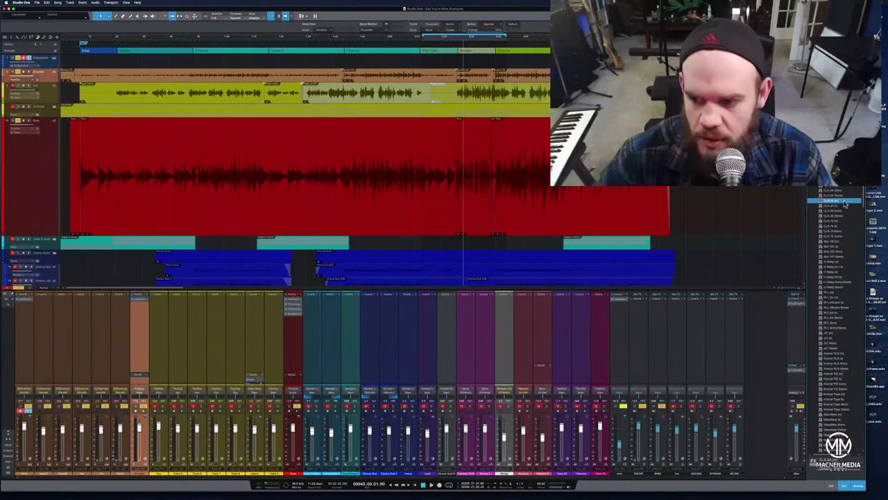
left_click(846, 257)
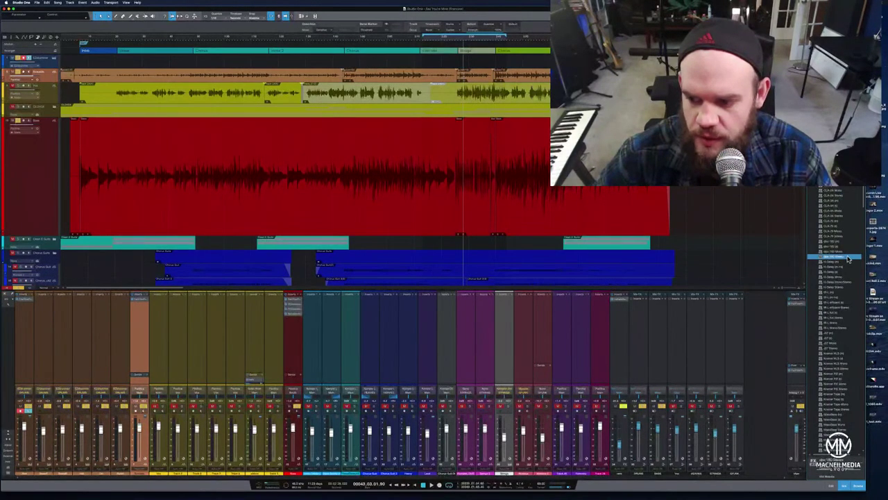
left_click_drag(848, 258, 146, 328)
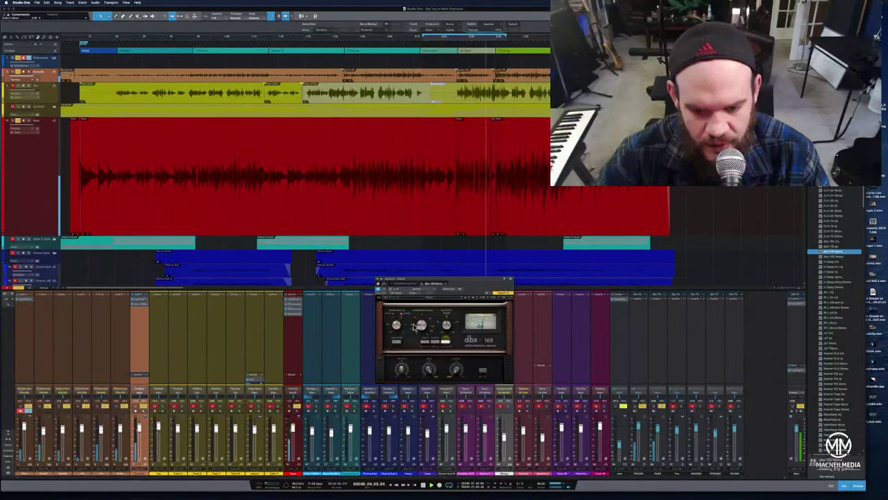
- Adjust the acoustic dbx-160's compression, audition it into the last chorus, and close the plug-in window
mouse_move(415, 326)
left_mouse_down()
mouse_move(417, 341)
mouse_move(424, 328)
left_mouse_up()
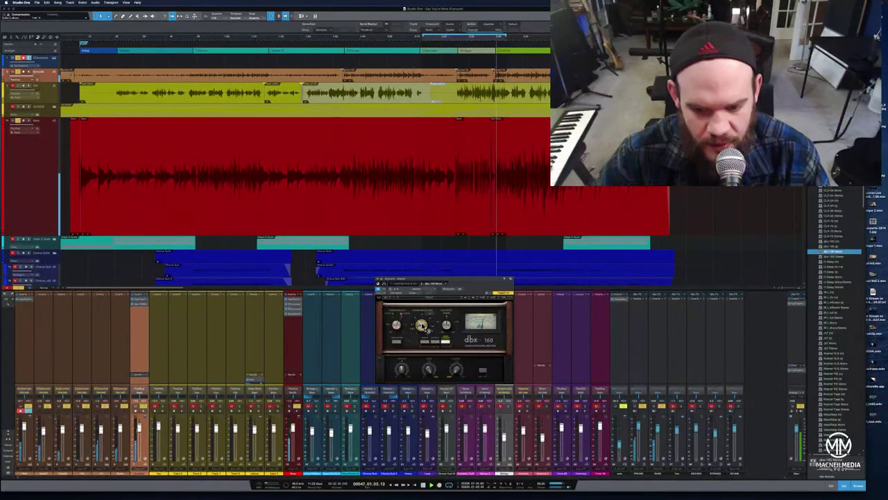
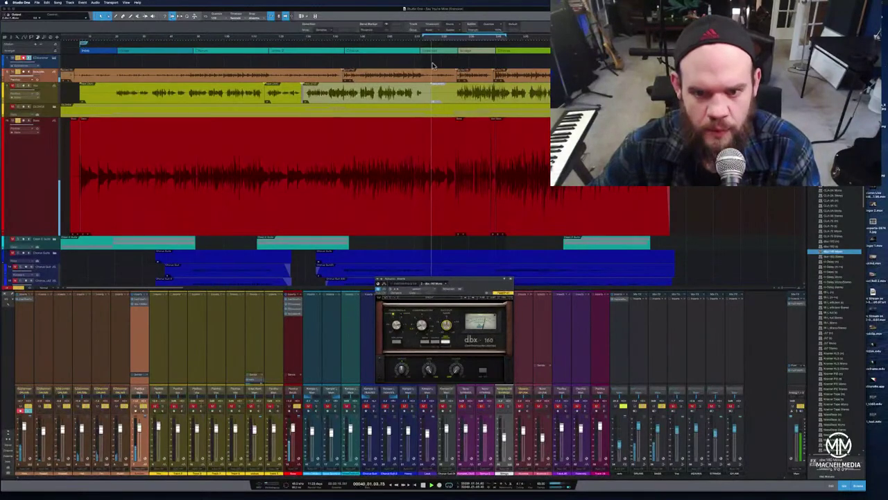
left_click(503, 39)
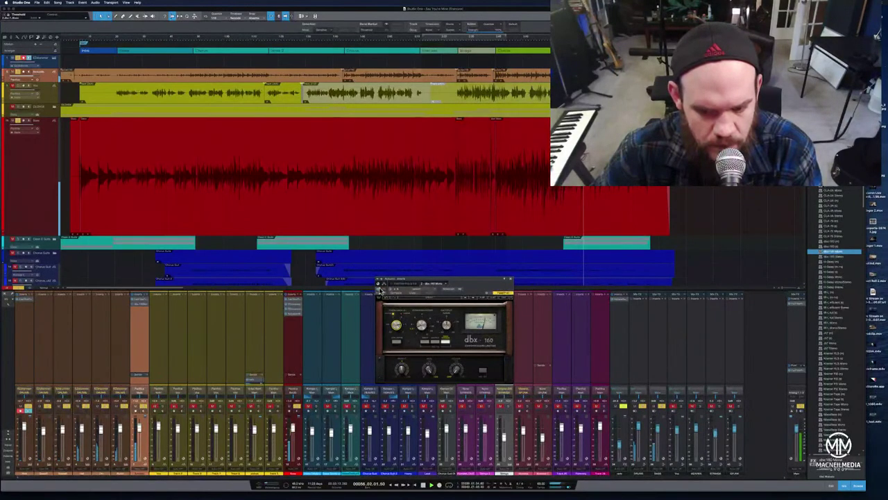
left_click(510, 281)
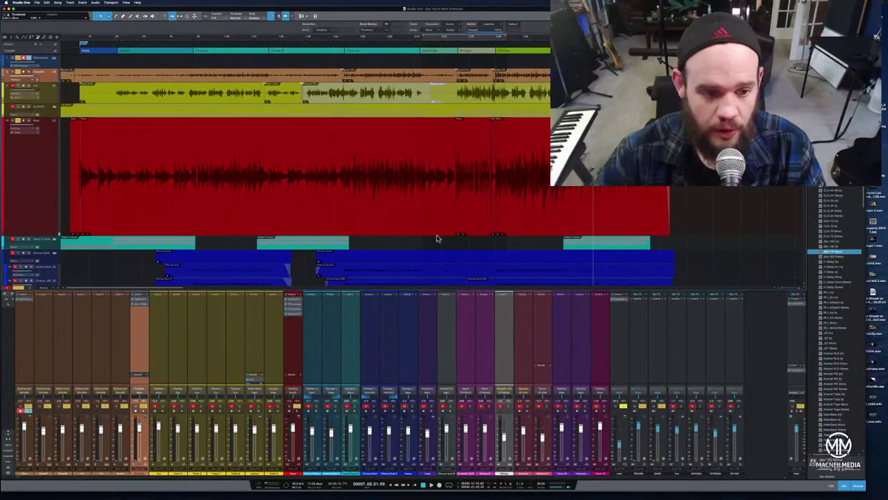
- Return playback to the song's start, insert API-550A Mono after the acoustic's compressor, and place its window over the arrangement
left_click(73, 38)
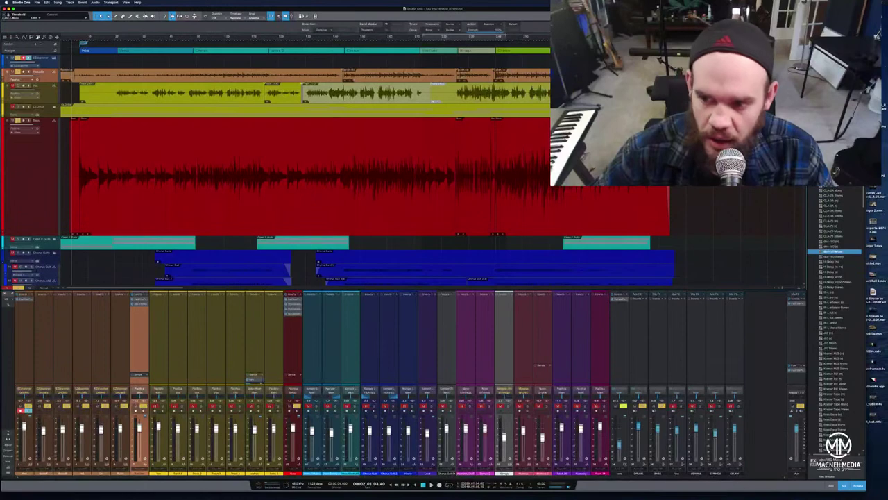
left_click(331, 473)
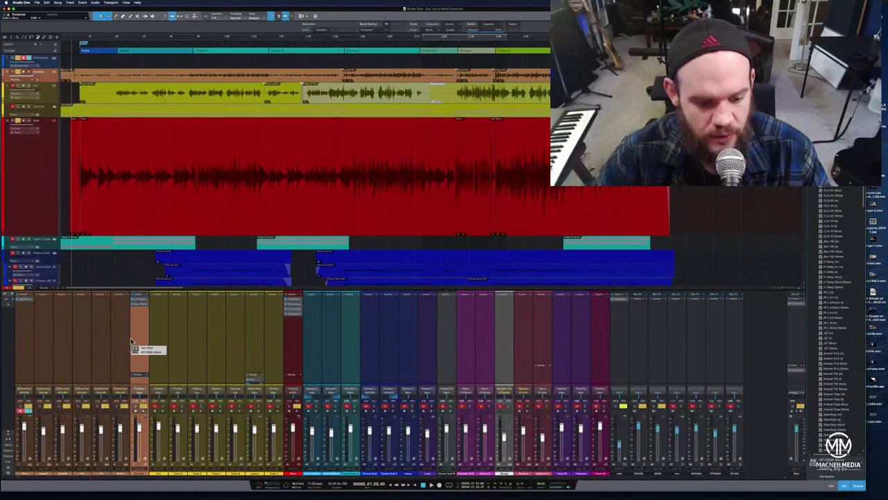
left_click_drag(134, 336, 134, 336)
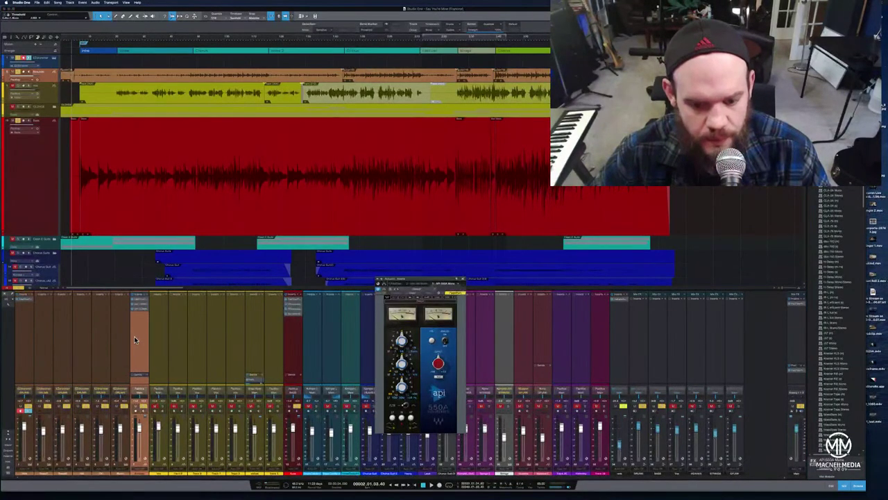
left_click_drag(420, 281, 441, 149)
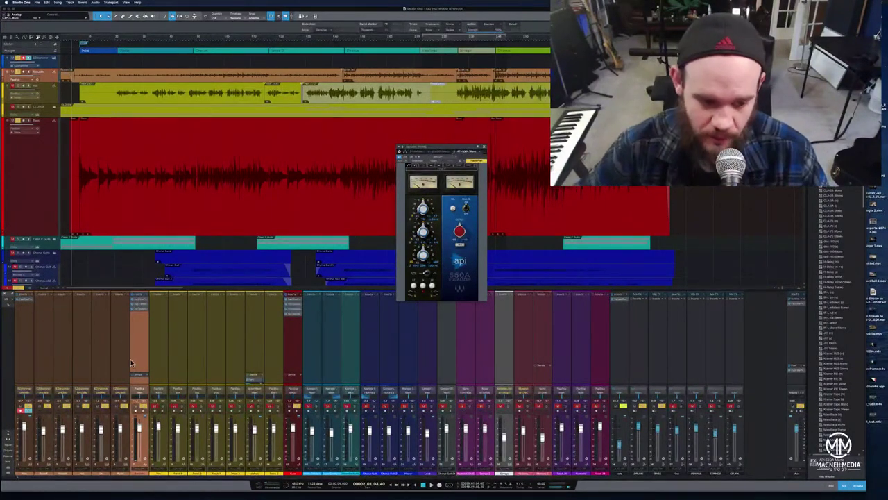
- Audition the acoustic's API-550A by playing from the intro into the first chorus, and stop playback
left_click(94, 39)
key("space")
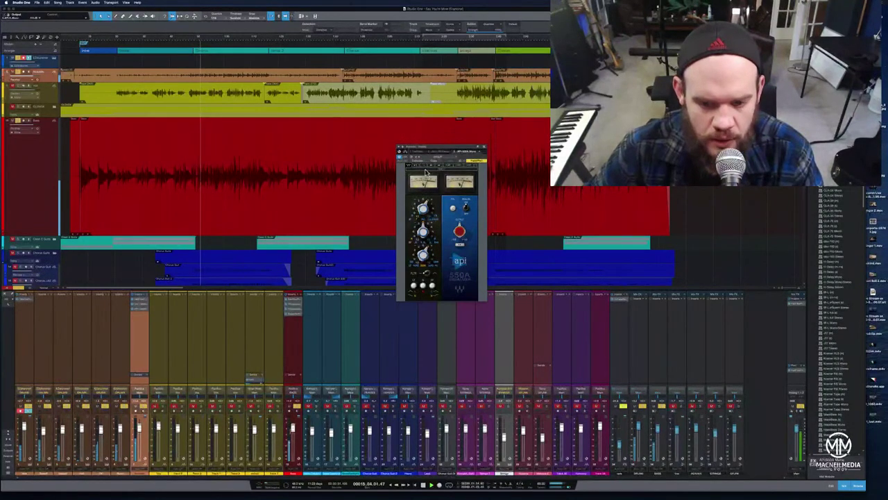
left_click(421, 486)
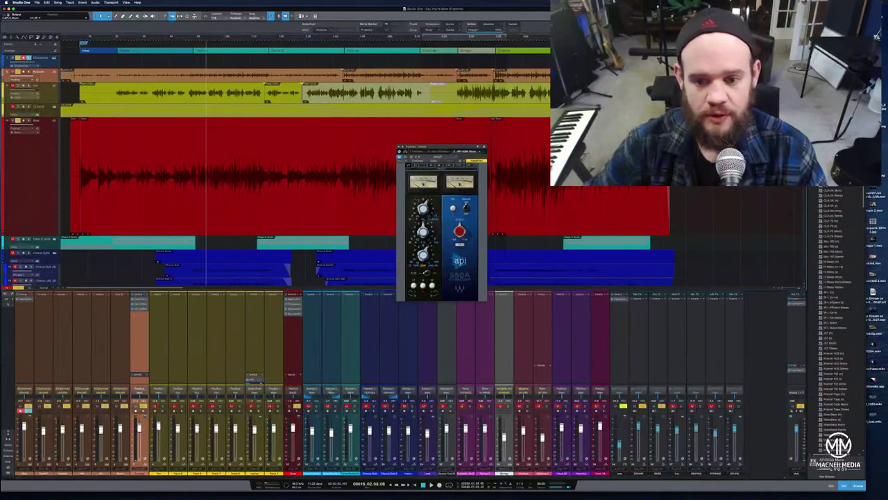
- Close the acoustic's API-550A window and split the bass event at the start of the verse
left_click(485, 149)
left_click(76, 40)
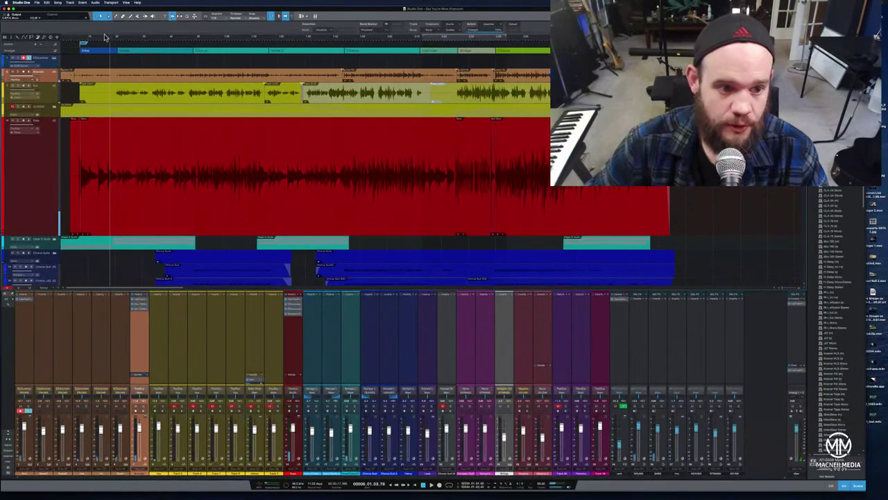
key("e")
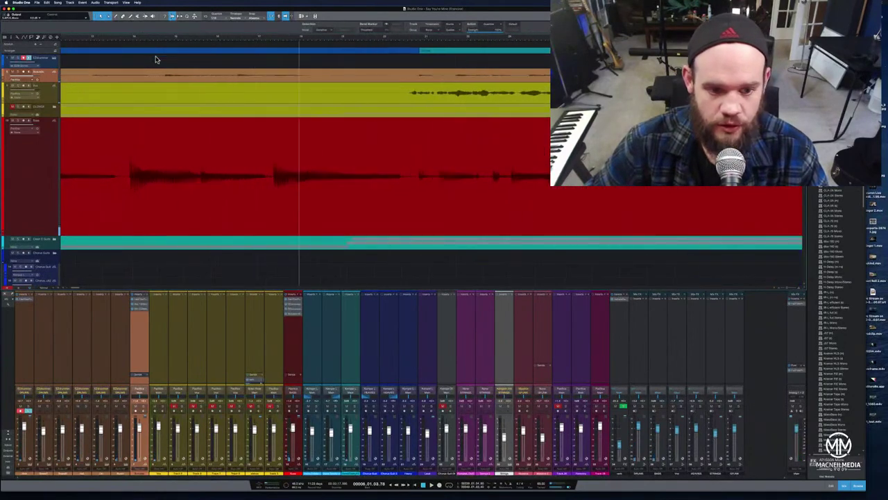
left_click(421, 136)
left_click(310, 210)
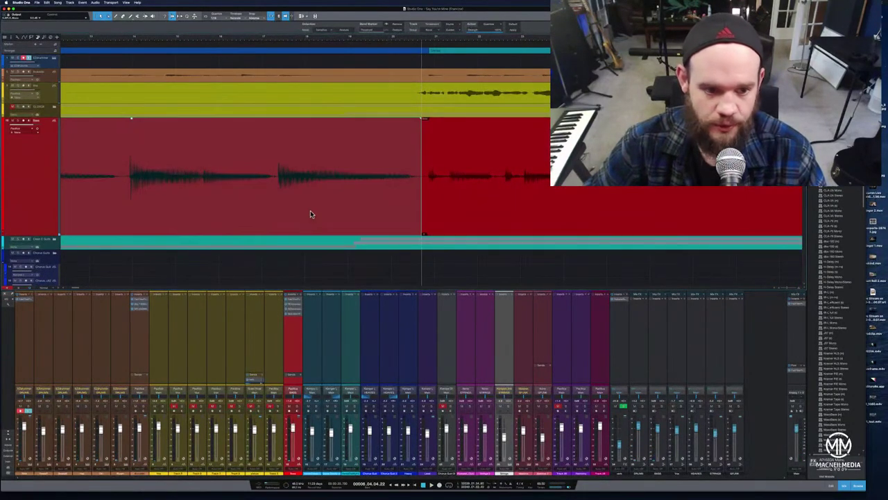
- Lower the clip gain of the bass's intro event and fine-tune it while playing from the song's start
left_click_drag(132, 120, 131, 128)
key("w")
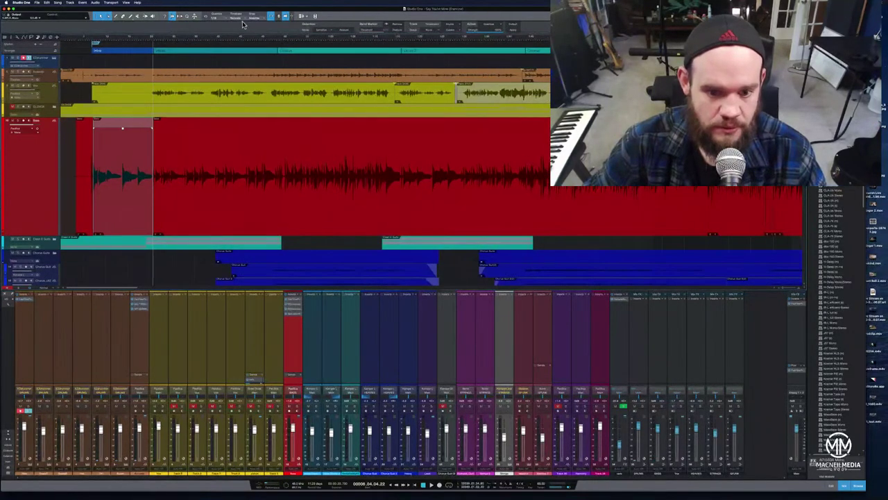
left_click(89, 40)
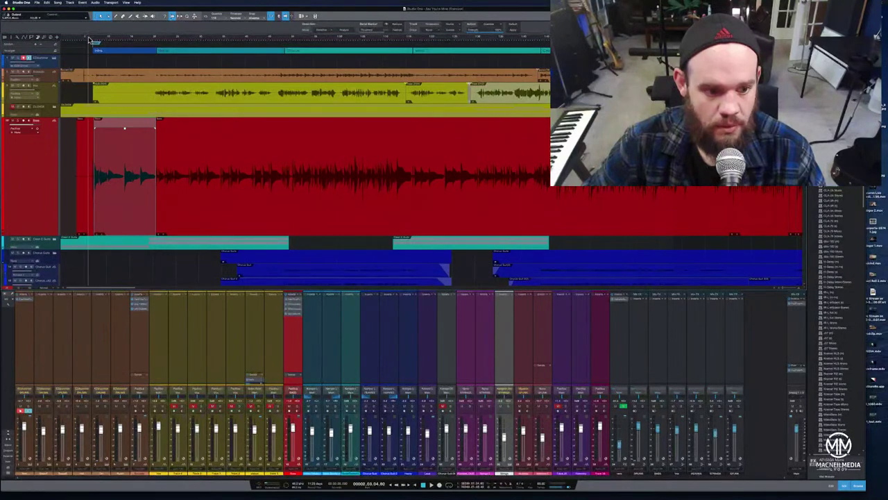
key("space")
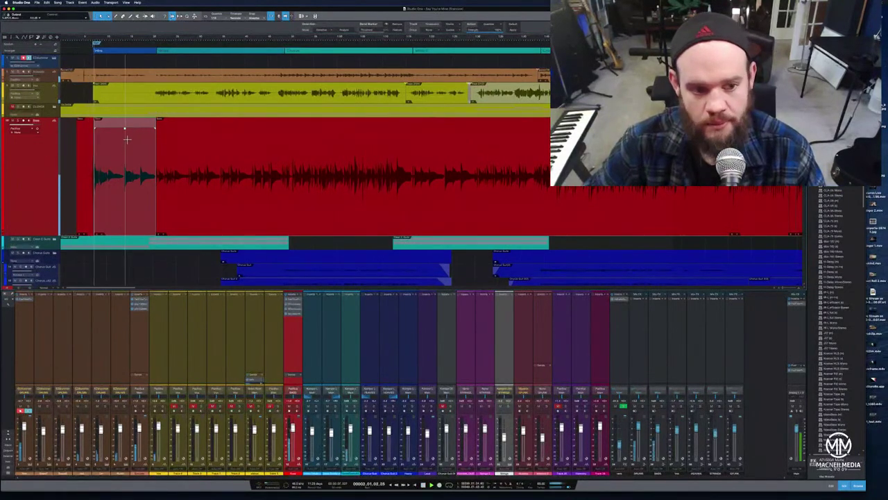
mouse_move(125, 133)
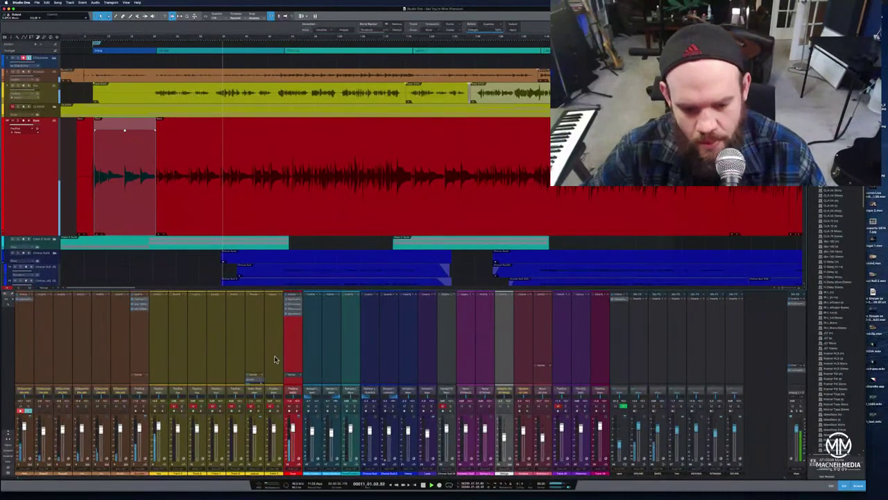
- Solo the bass track and bounce its full length into one continuous event
left_click(296, 407)
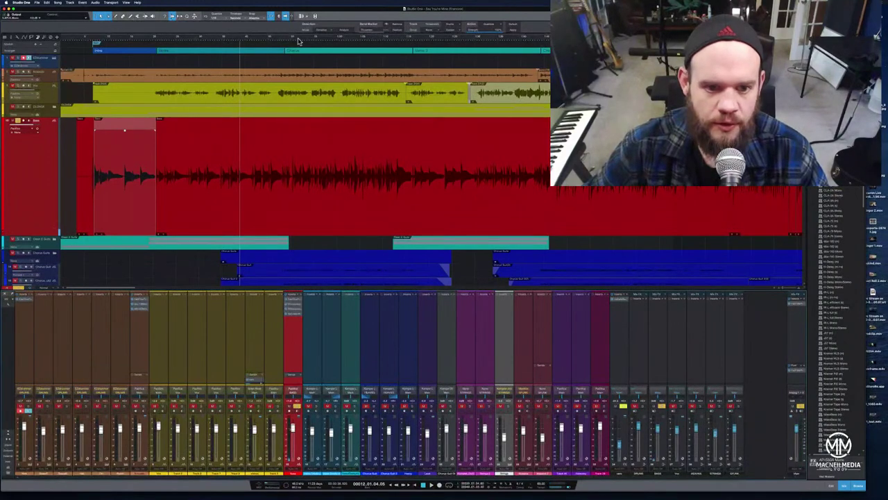
scroll(366, 168, "down", 3)
left_click_drag(367, 168, 61, 170)
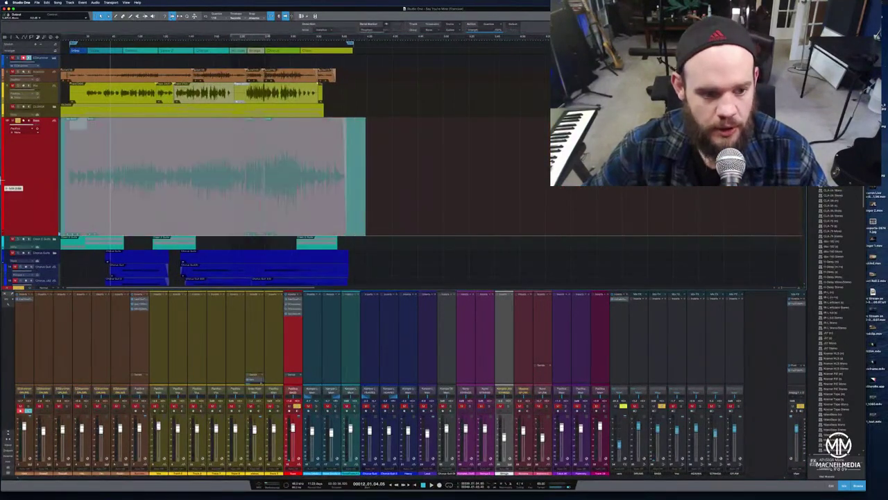
right_click(129, 174)
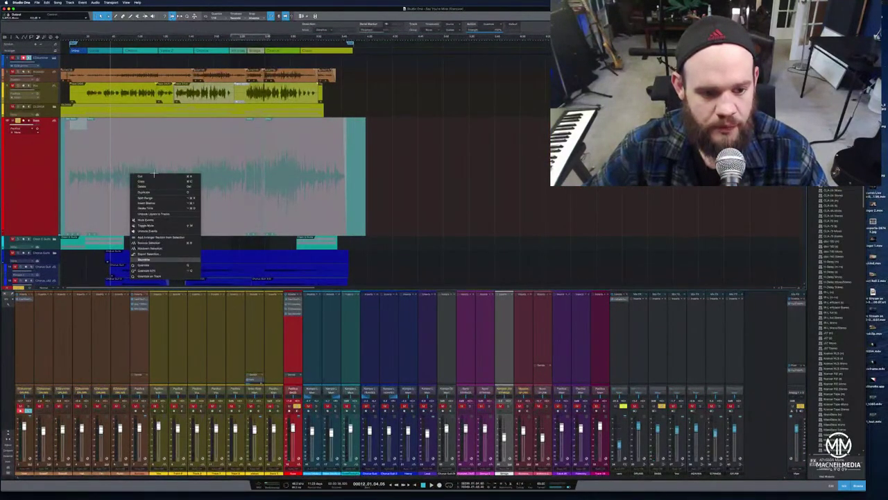
left_click(160, 243)
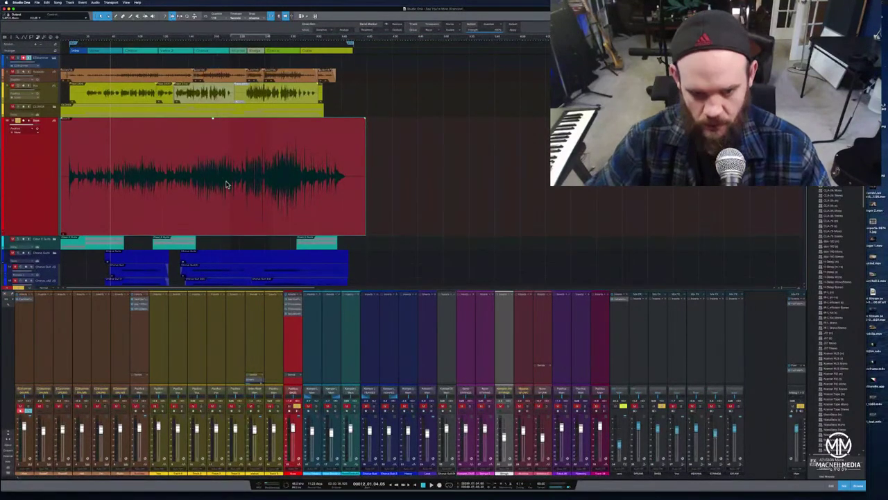
- Open the bounced bass event for editing in Melodyne and dismiss the Melodyne update page
right_click(238, 207)
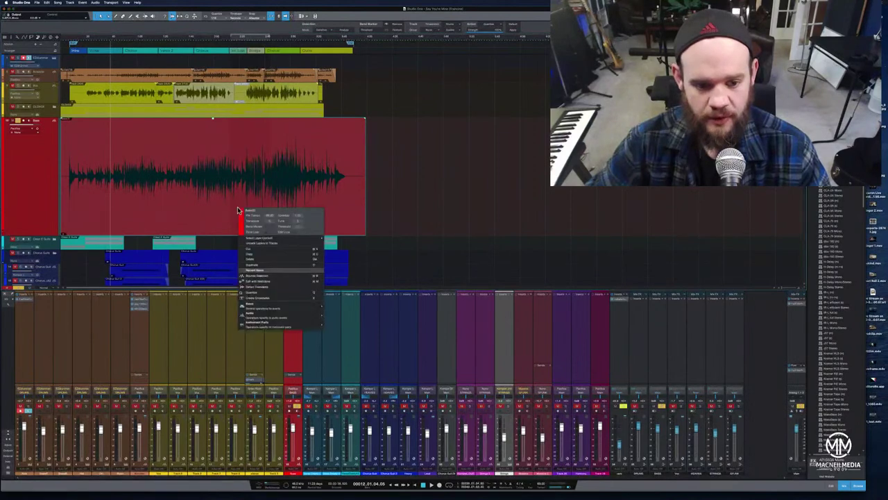
left_click(264, 281)
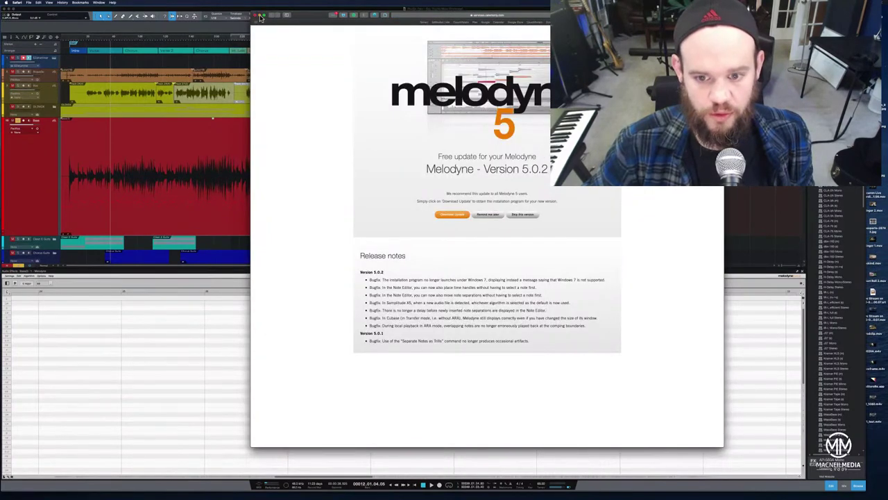
left_click(260, 16)
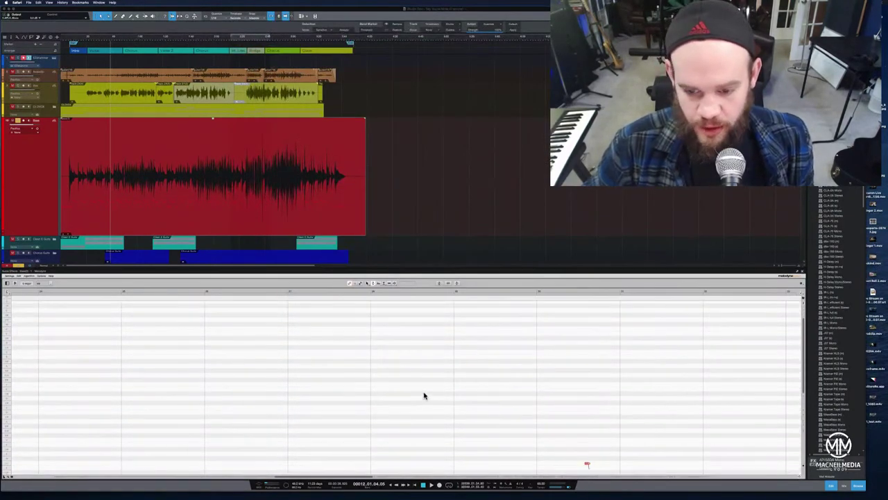
- Audition the bass notes in Melodyne from the song's beginning and check the time quantize macro without applying it
scroll(425, 396, "down", 3)
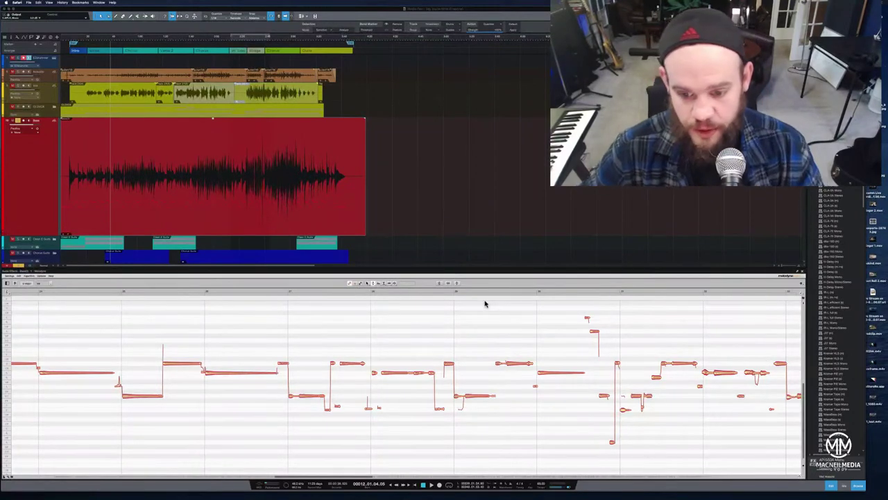
left_click_drag(343, 479, 77, 479)
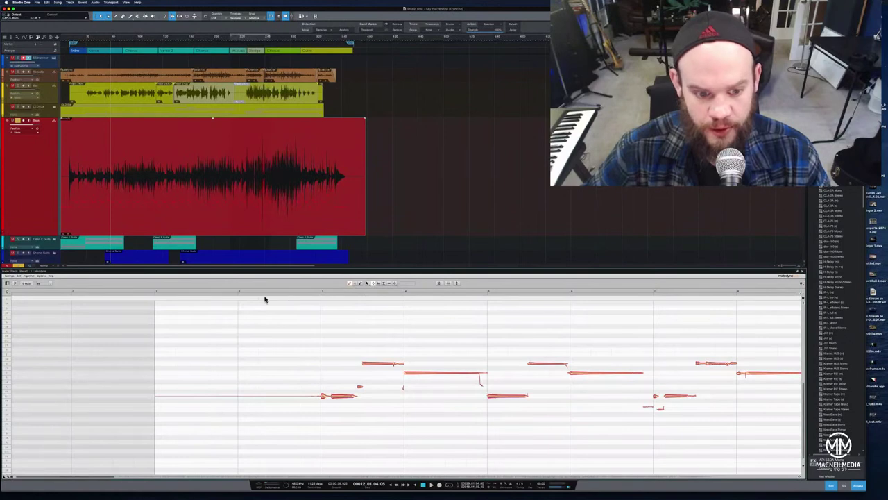
left_click(240, 289)
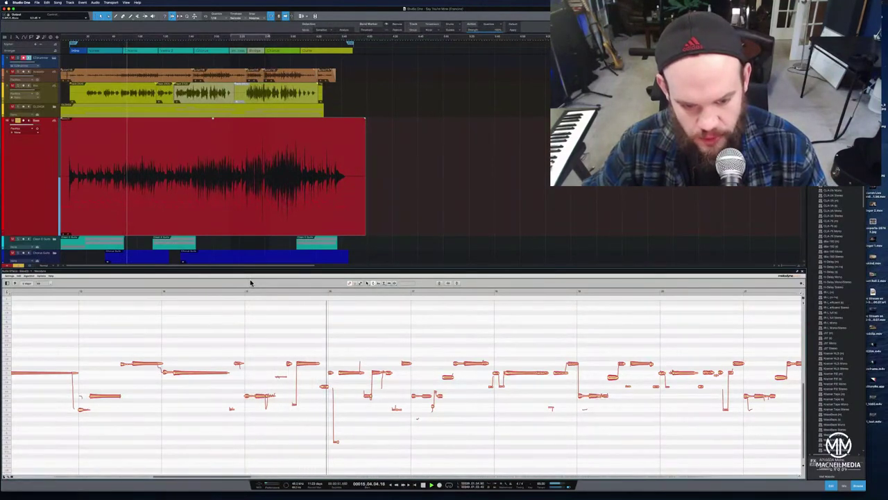
left_click(447, 283)
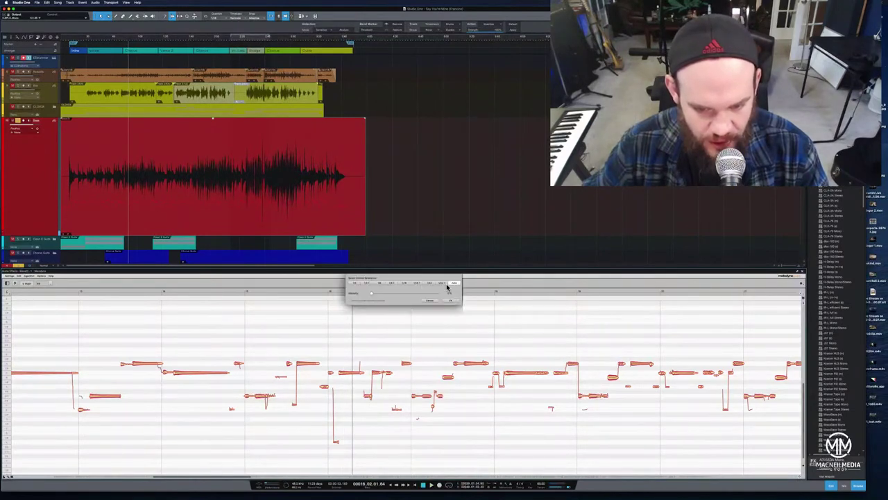
left_click(431, 301)
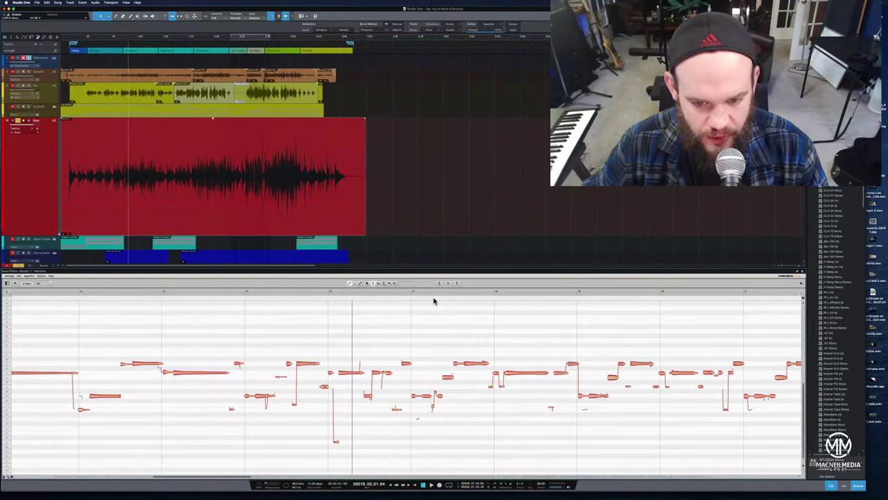
- Try correcting the bass's pitch centre and pitch drift with Melodyne's pitch macro during playback
left_click(438, 284)
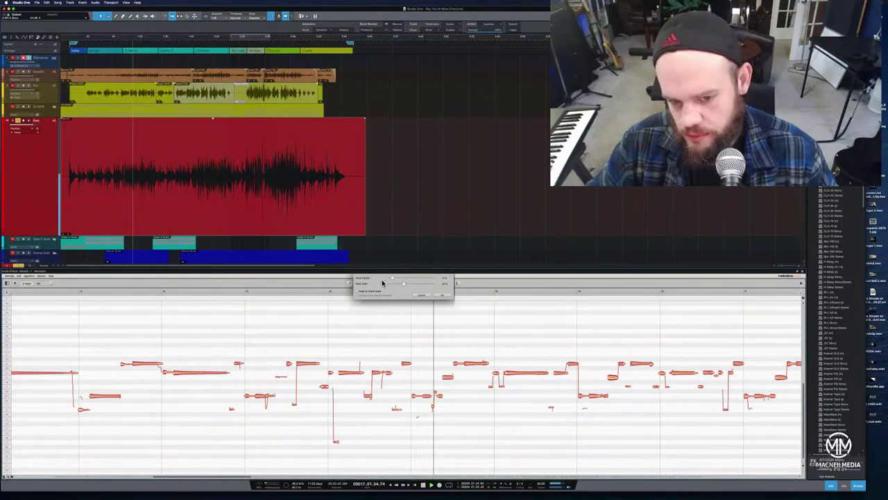
left_click_drag(383, 283, 406, 283)
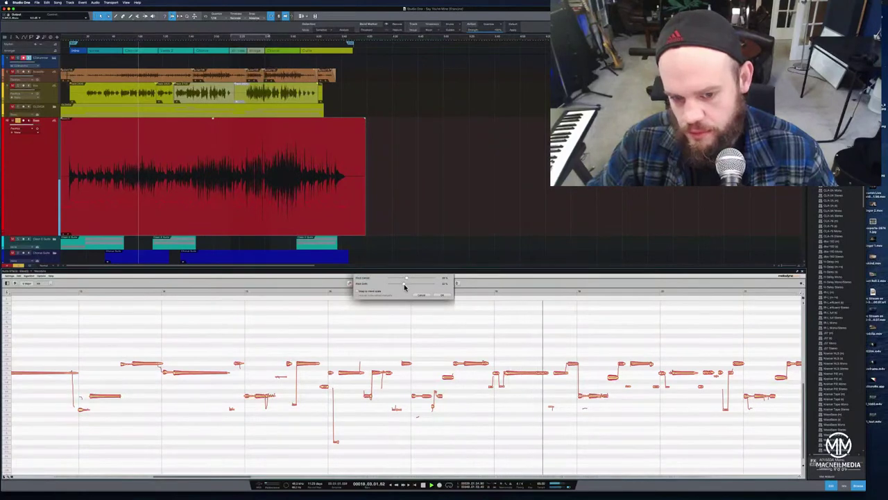
left_click_drag(409, 285, 411, 286)
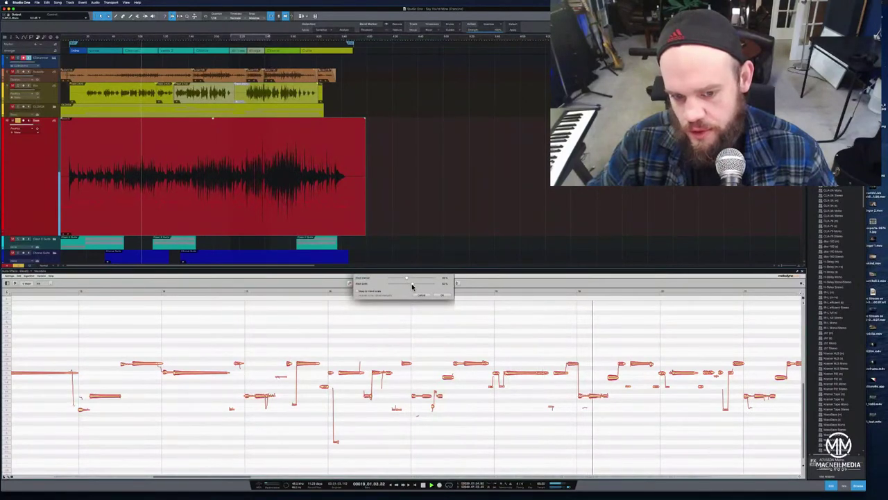
left_click_drag(412, 286, 423, 286)
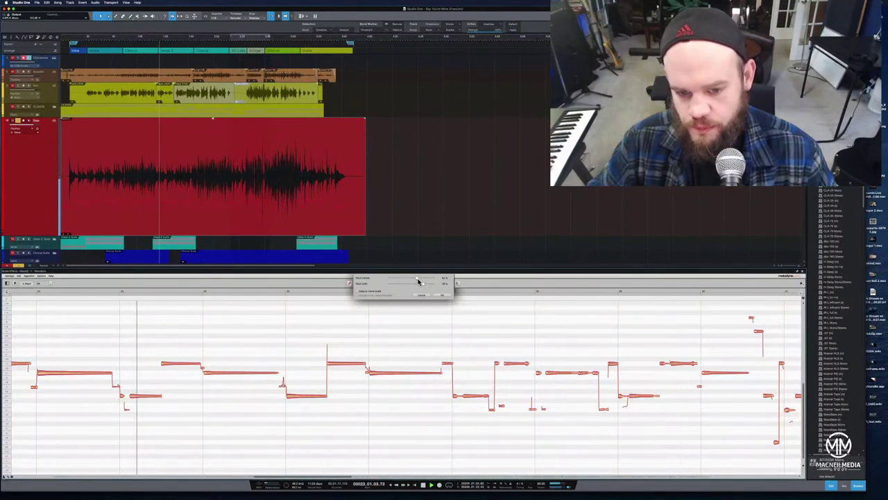
left_click(421, 295)
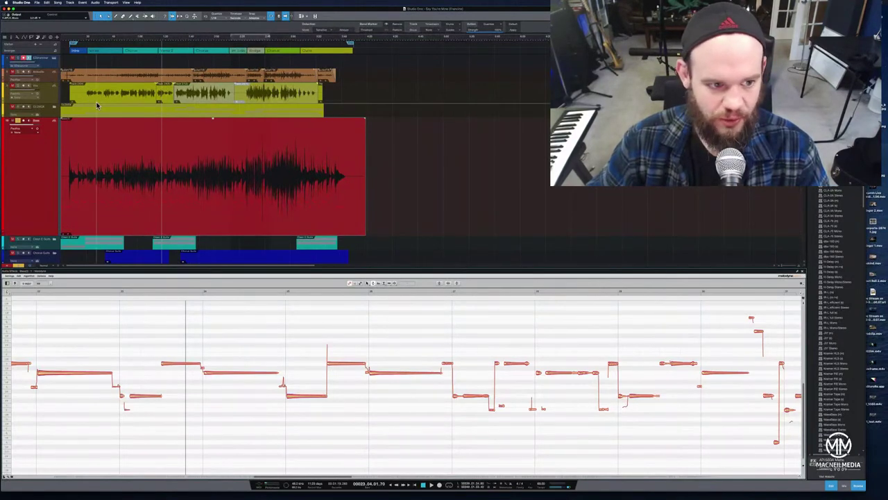
- Take the bass out of solo, check the acoustic's crossfade in the outro by playing across it, and save the song
left_click(42, 76)
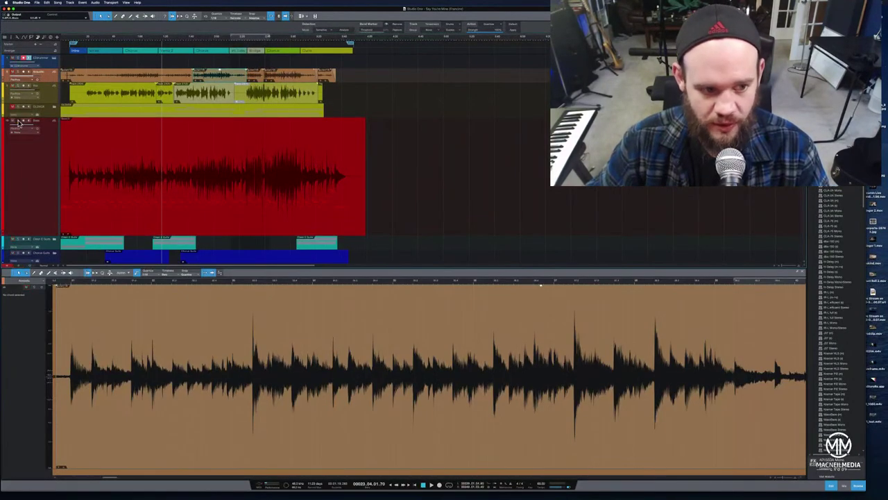
left_click(205, 80)
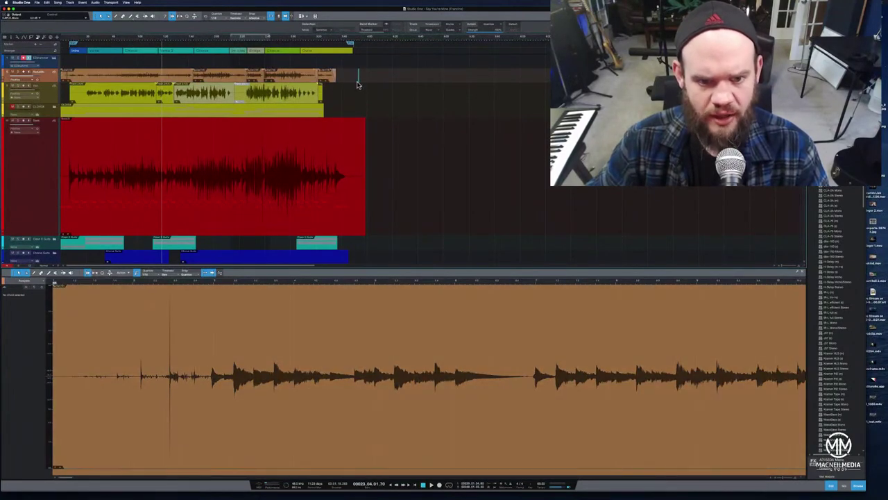
left_click_drag(323, 38, 308, 79)
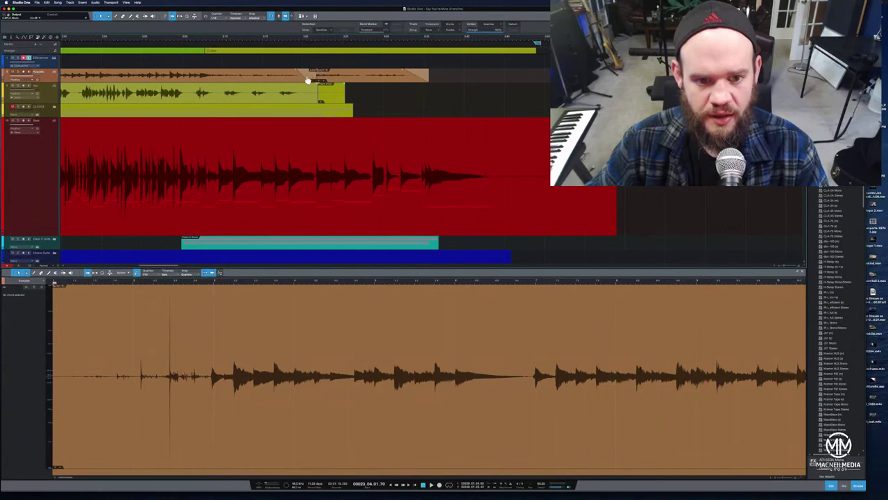
left_click(299, 82)
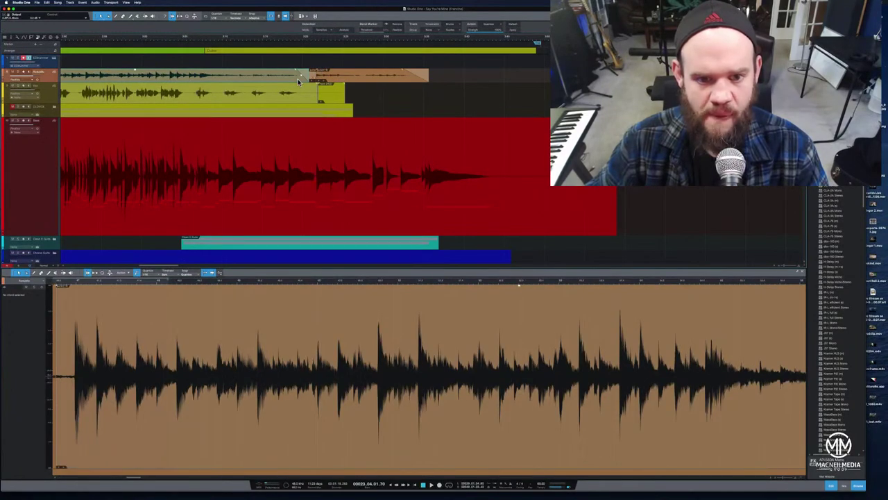
left_click(316, 74)
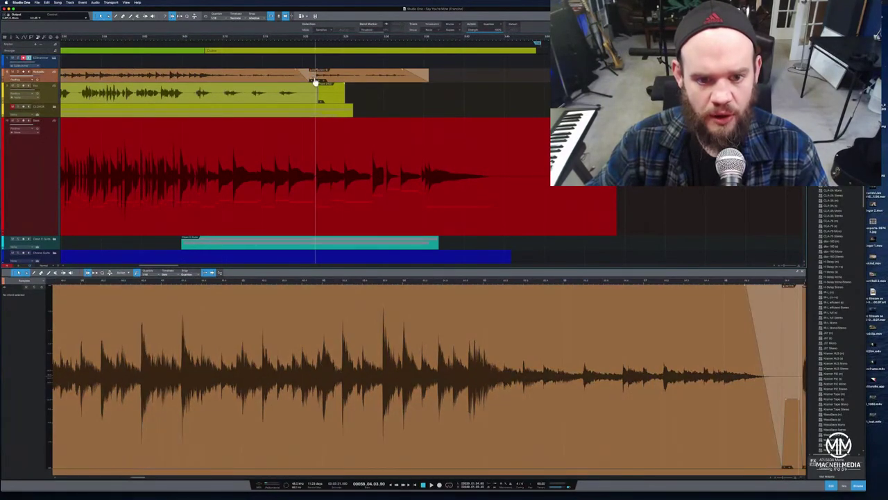
left_click(254, 40)
key("space")
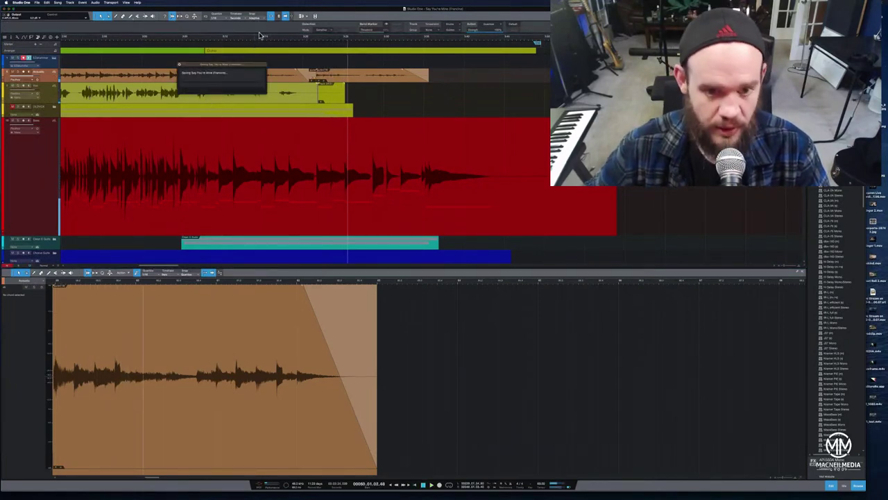
- Bounce all events on the acoustic track into one continuous event
scroll(273, 38, "down", 5)
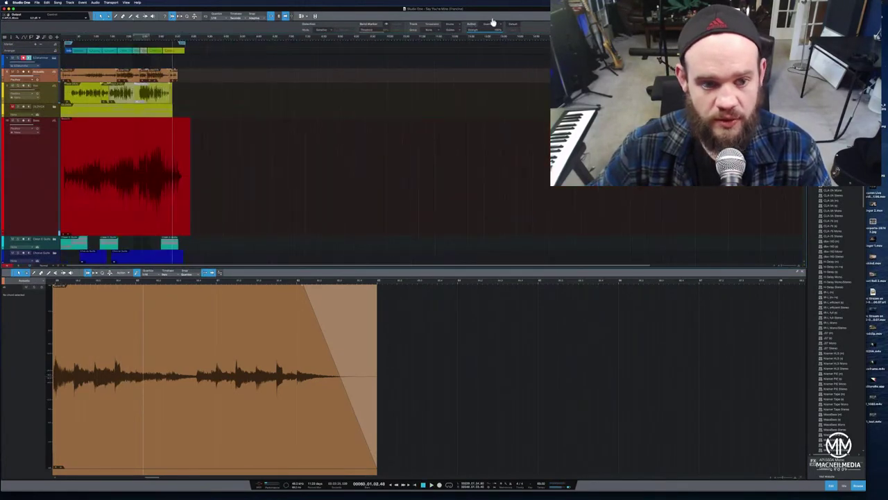
left_click_drag(259, 72, 63, 75)
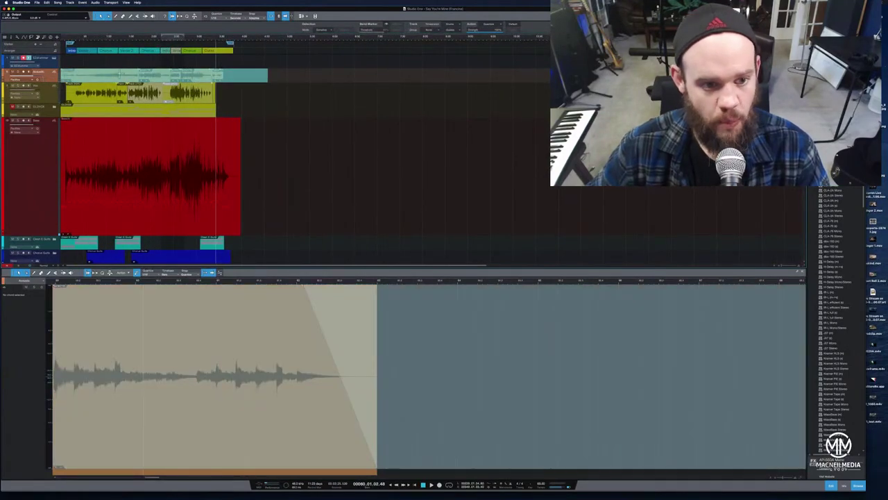
right_click(121, 75)
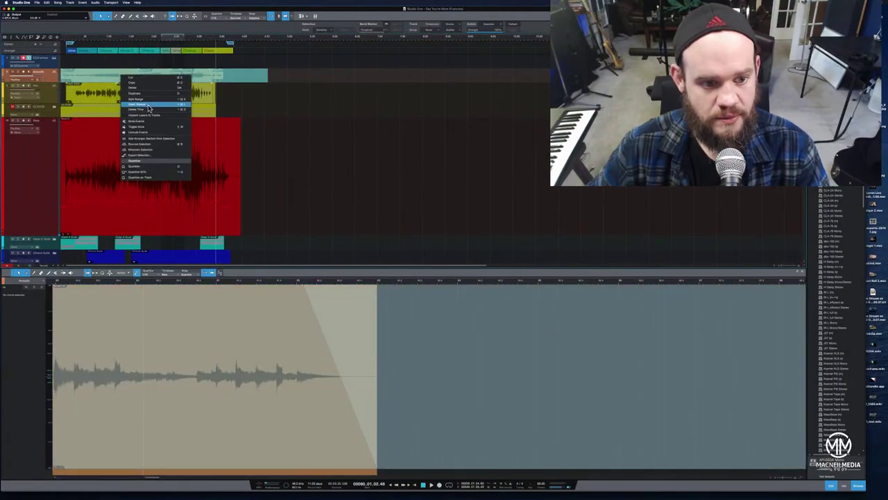
left_click(154, 143)
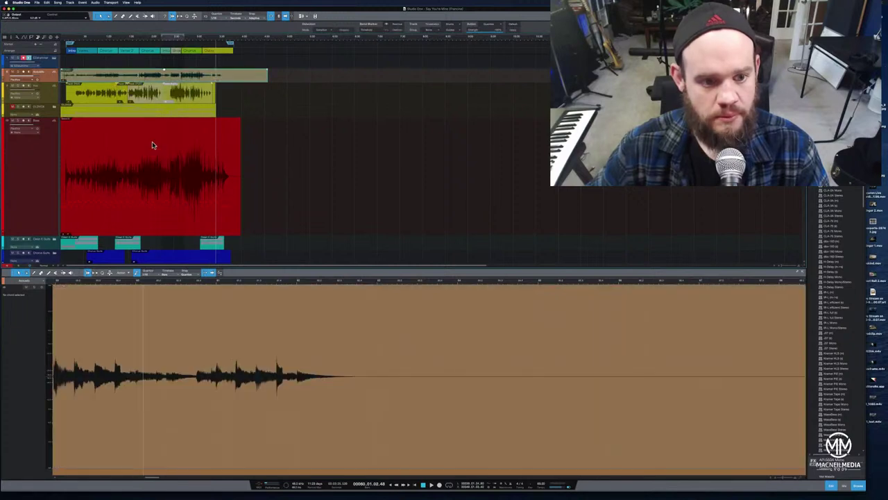
- Open the bounced acoustic event for editing in Melodyne and enlarge the editor around its notes
right_click(117, 75)
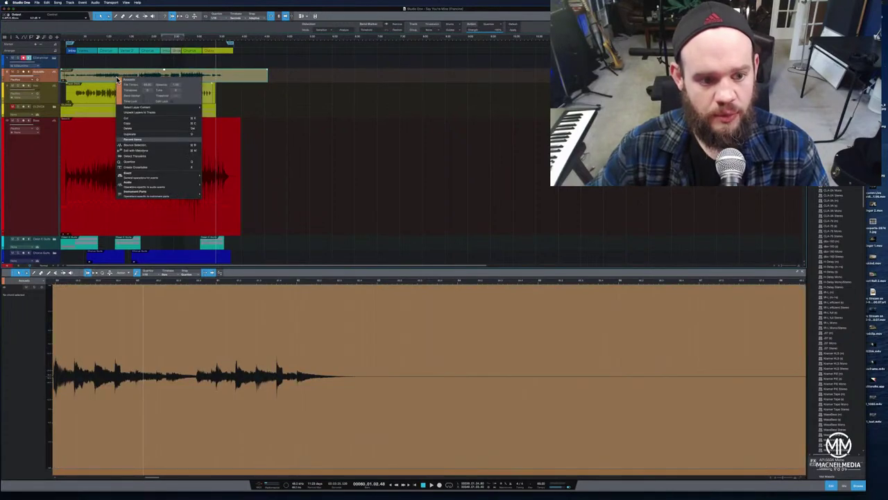
left_click(152, 150)
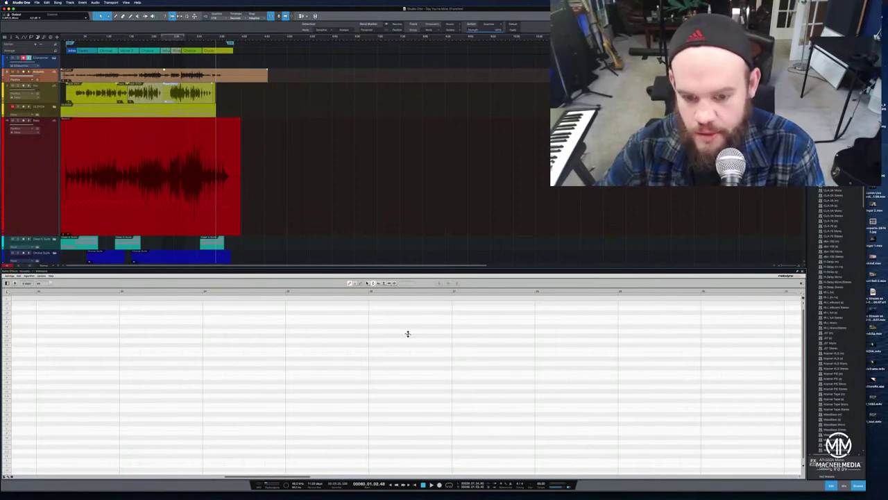
left_click_drag(804, 338, 809, 379)
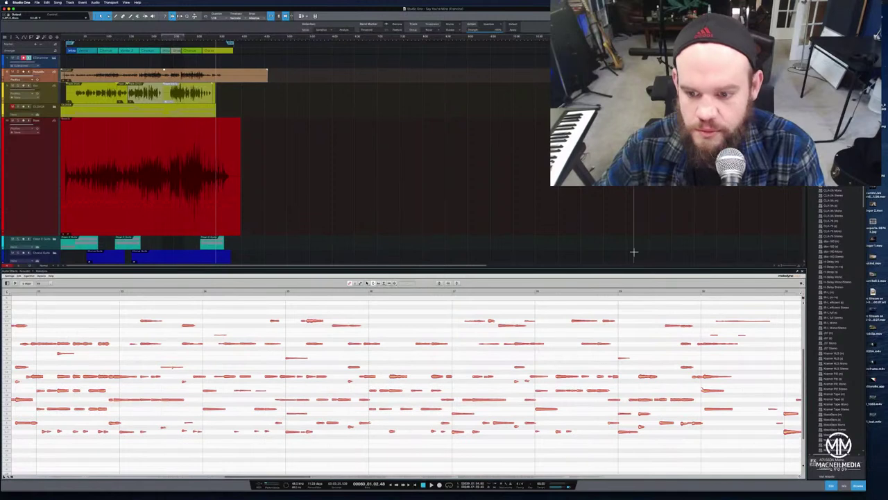
left_click_drag(626, 238, 627, 80)
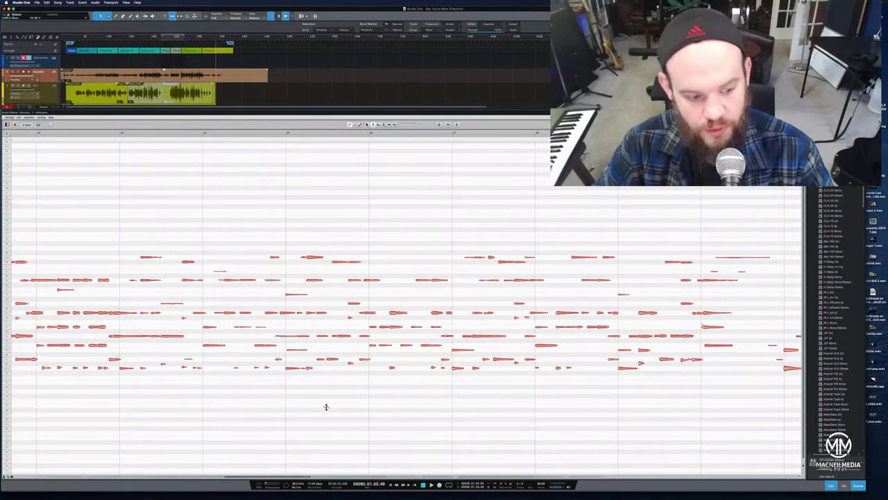
- Audition the acoustic in Melodyne from about bar 22 with its track soloed, keeping the note editor enlarged
left_click(34, 134)
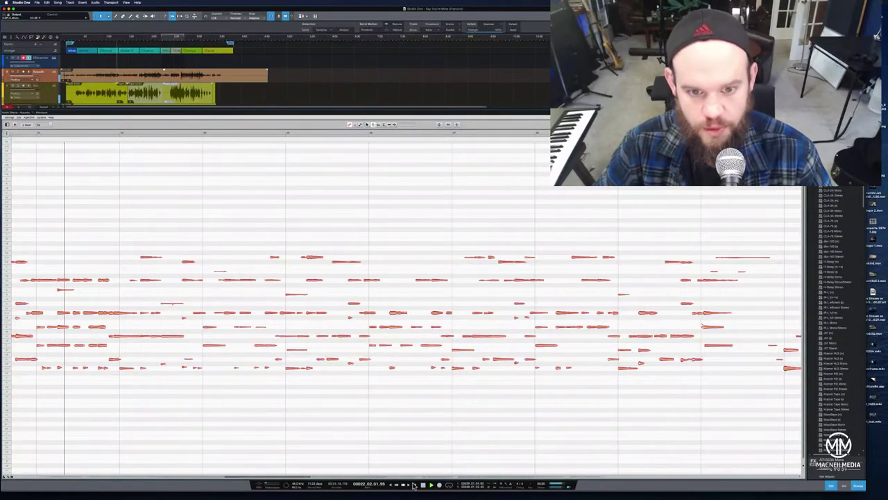
left_click_drag(393, 113, 416, 157)
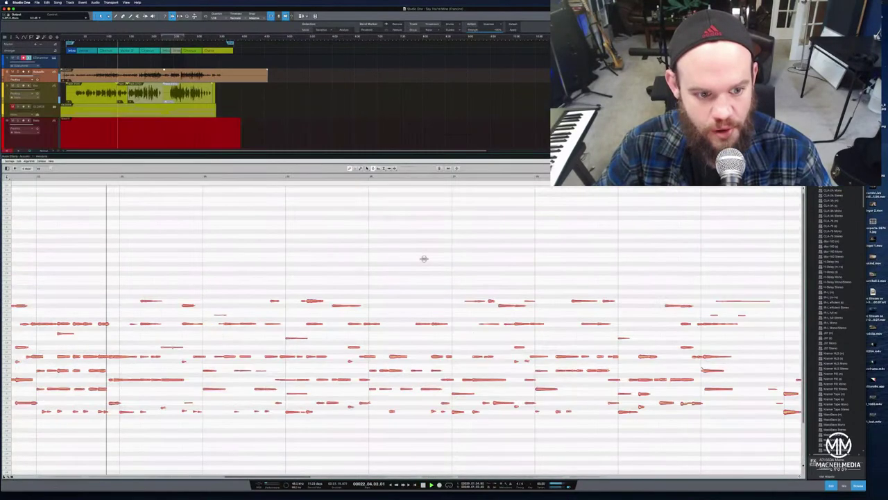
left_click_drag(424, 259, 424, 340)
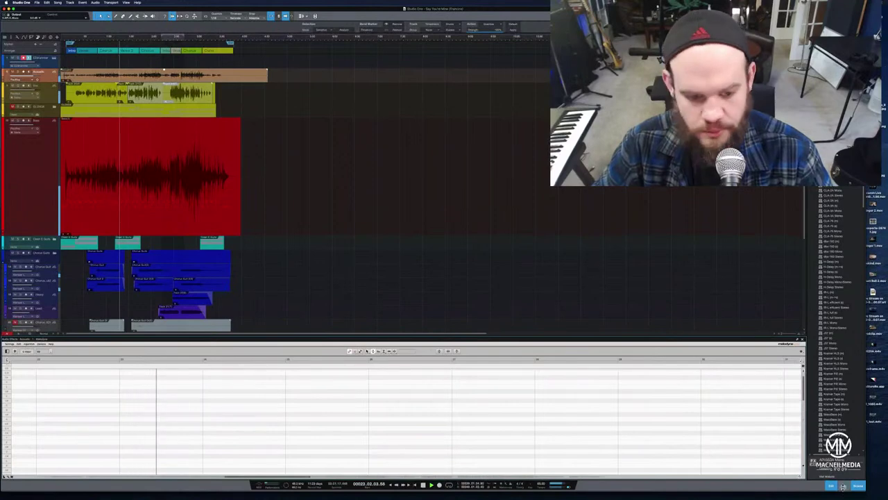
left_click(842, 486)
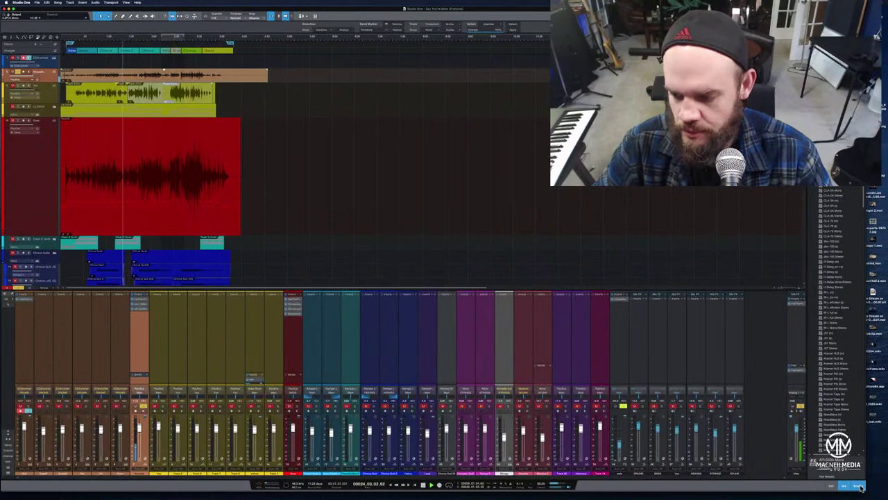
left_click(830, 488)
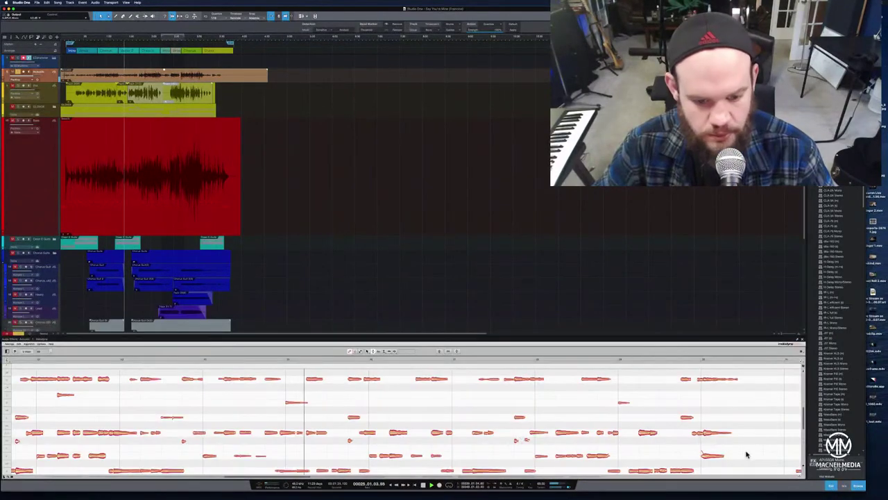
left_click_drag(351, 348, 355, 136)
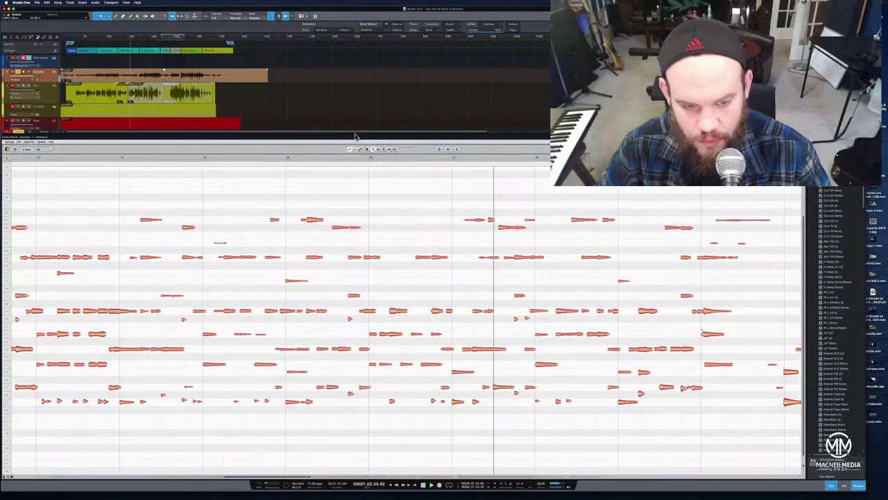
- Try different pitch centre and pitch drift amounts on the acoustic with Melodyne's pitch macro during playback, without applying them
left_click(449, 149)
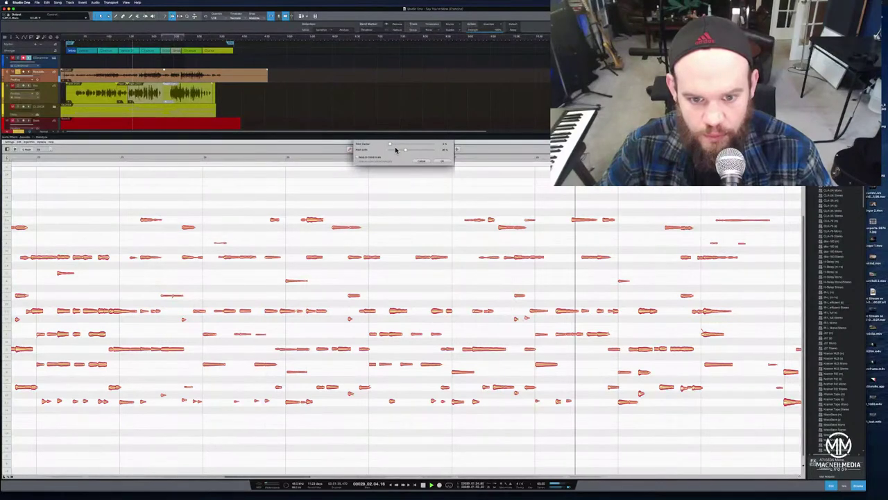
left_click_drag(412, 147, 394, 147)
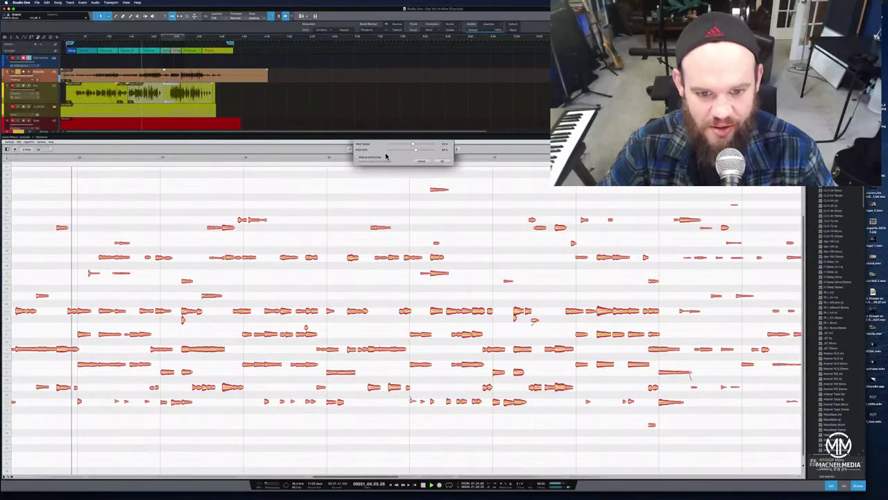
left_click(392, 149)
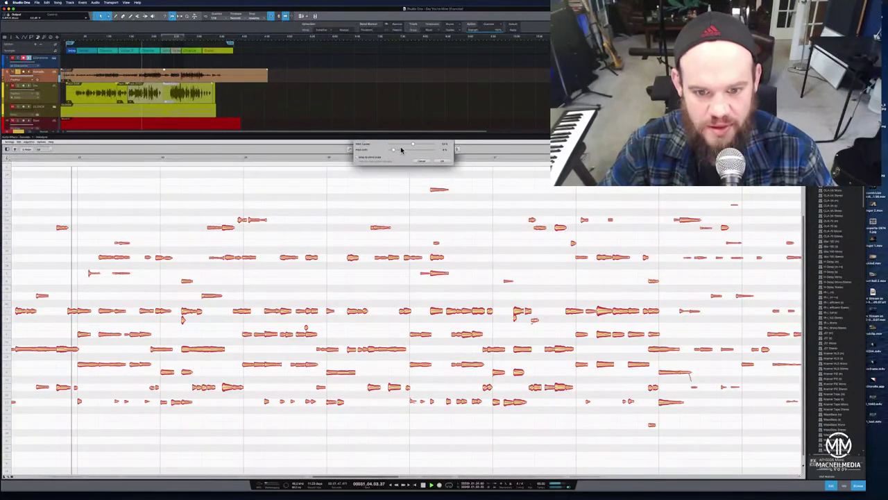
left_click(387, 145)
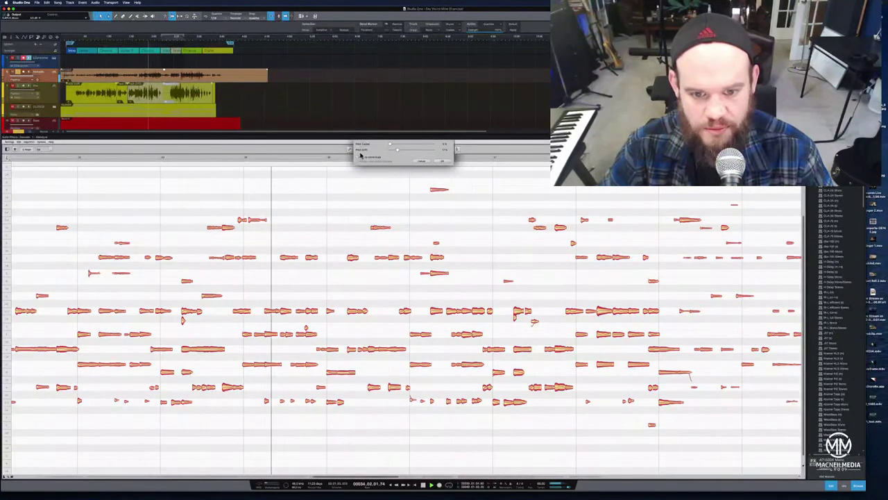
left_click(420, 161)
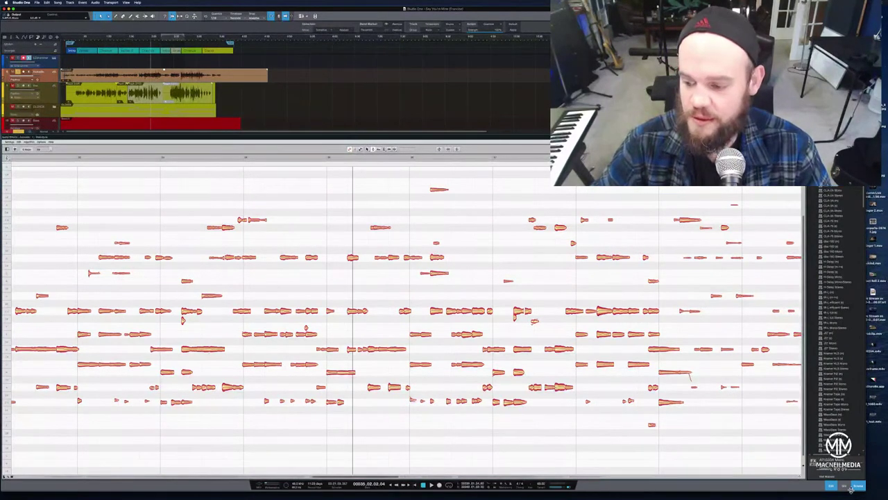
- Remove Melodyne from the acoustic event and shorten the event's end to the end of the outro
left_click(845, 485)
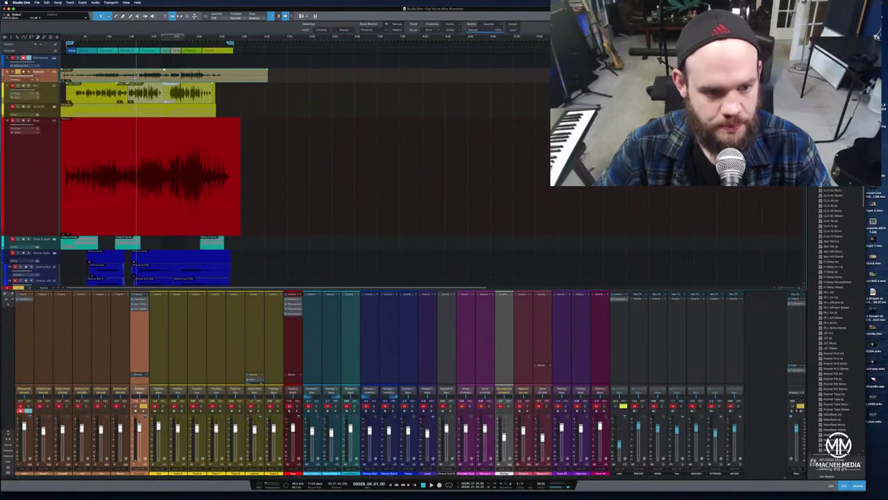
right_click(136, 80)
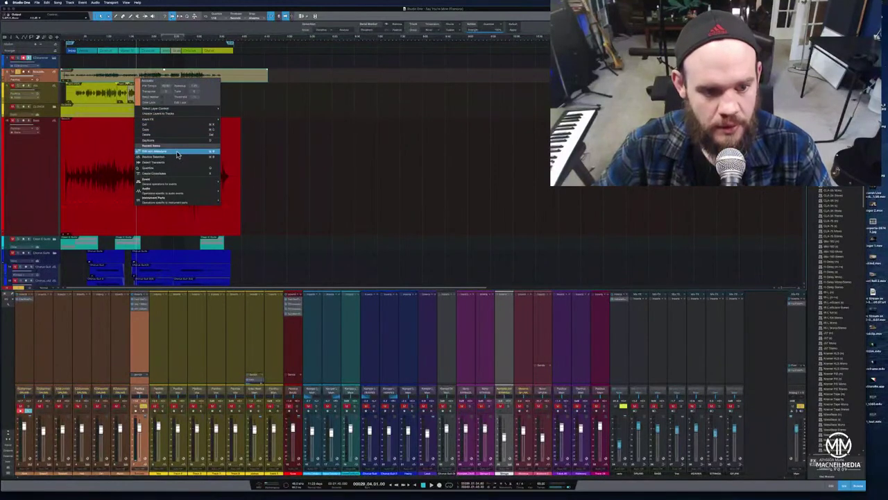
mouse_move(171, 184)
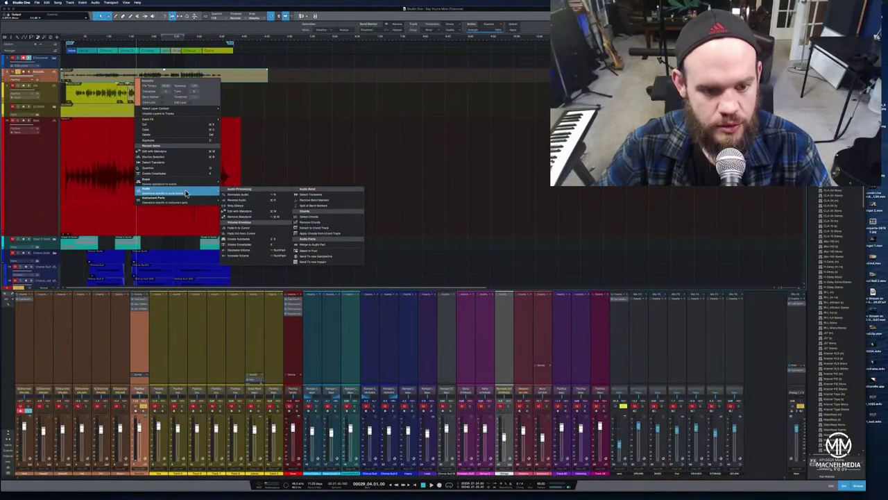
left_click(273, 216)
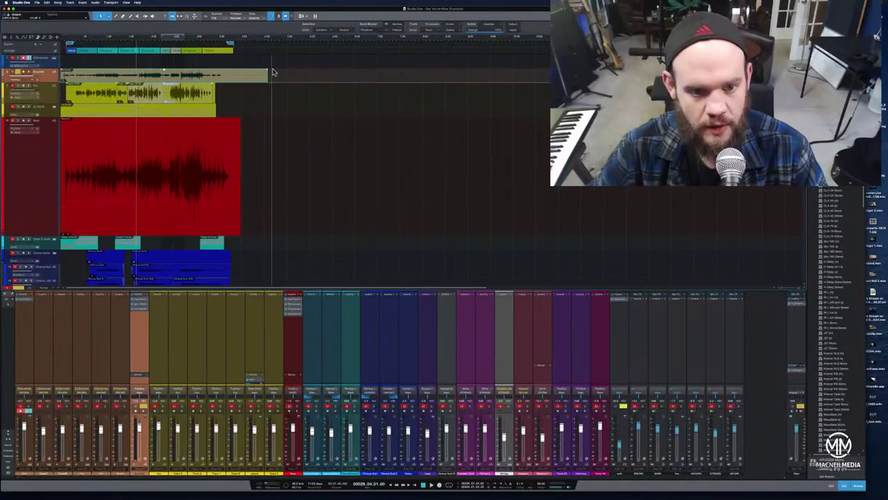
left_click_drag(267, 74, 234, 74)
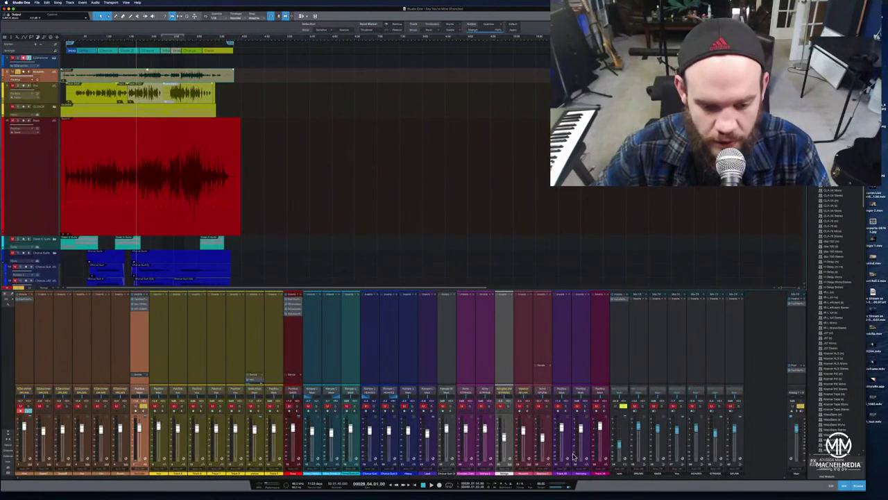
- Minimize the song to review the day 1 mix notes, and switch to Ecamm Live
left_click(9, 9)
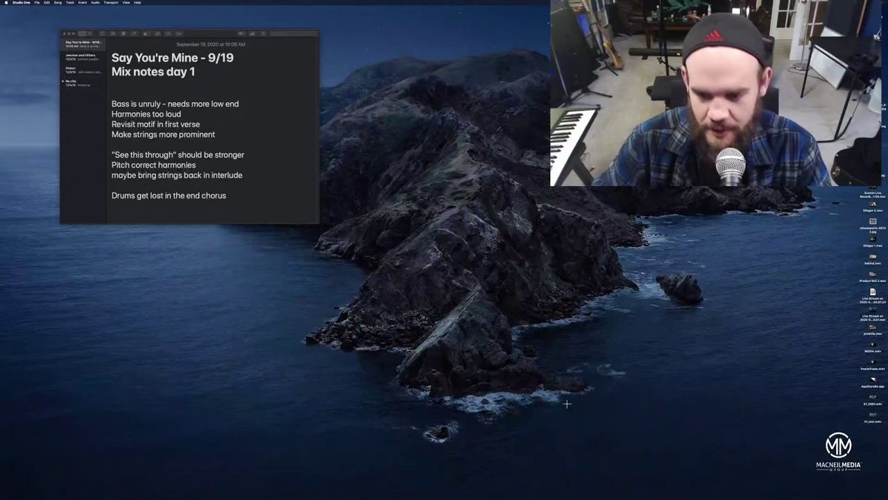
key("super+Tab")
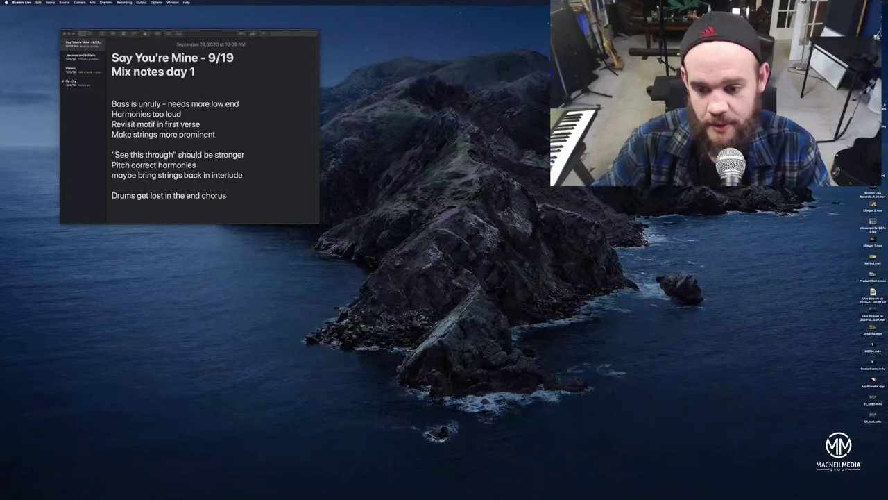
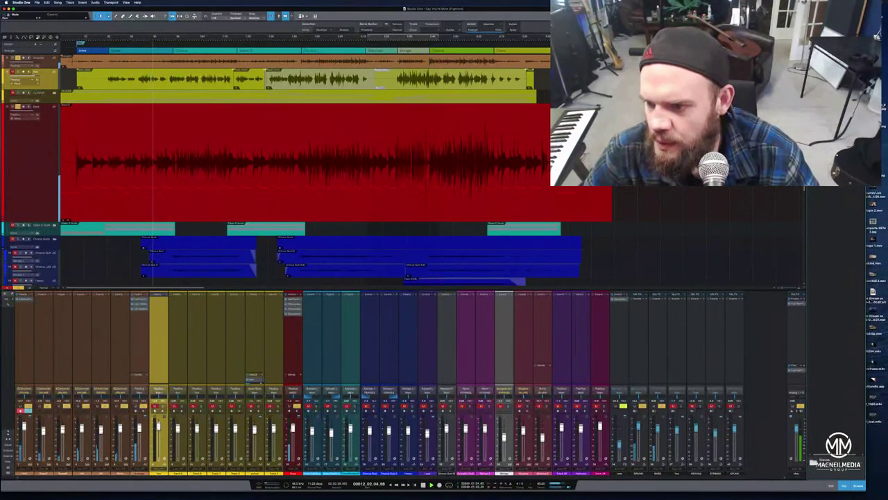
- Look through the browser's list of Waves plug-ins while the song plays
left_click(844, 266)
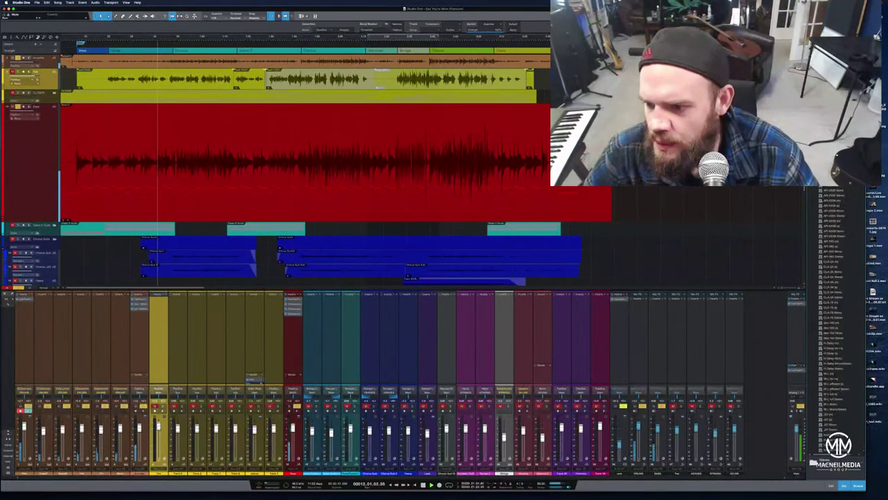
scroll(844, 266, "down", 15)
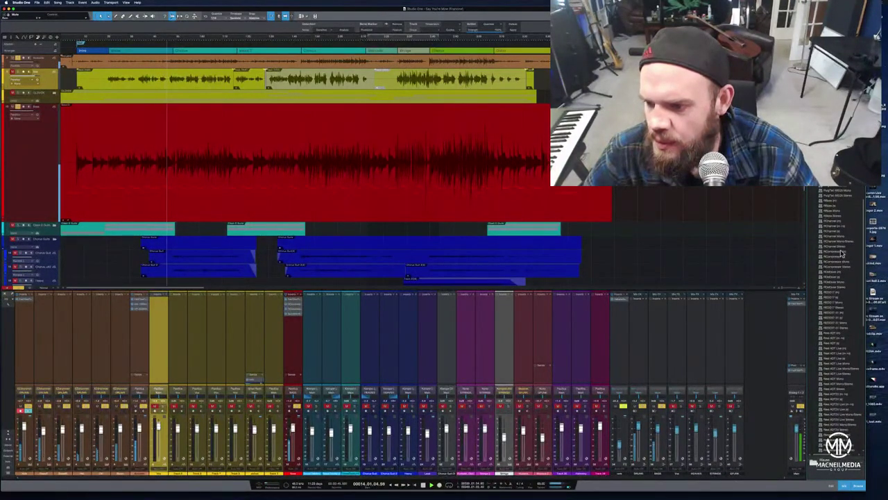
scroll(842, 250, "up", 10)
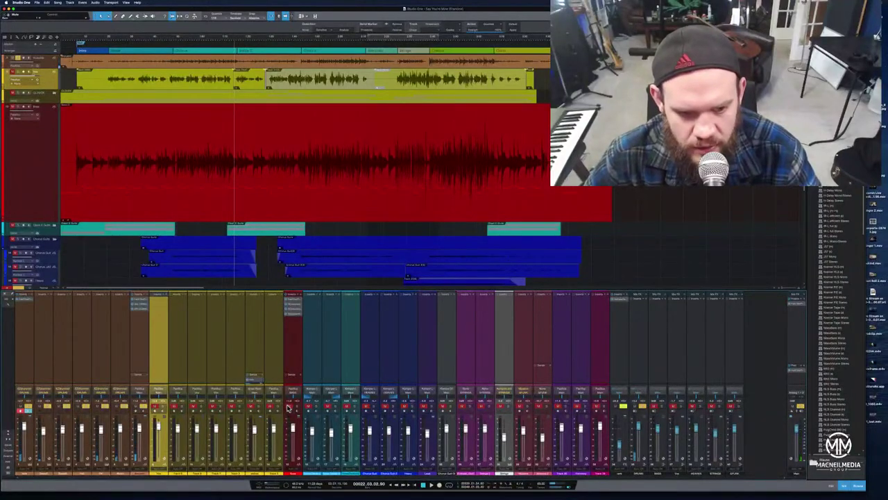
- Play the soloed drums, bass and acoustic from just before the intro, stopping around bar 10
left_click(73, 38)
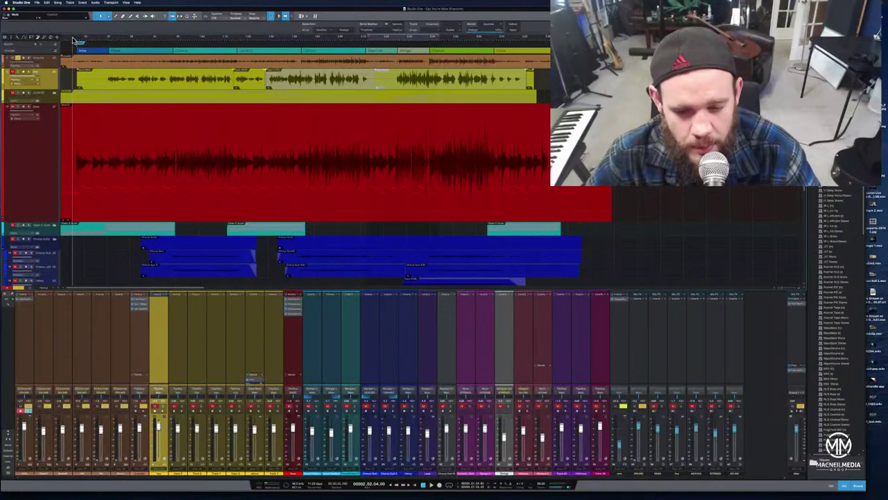
left_click(96, 125)
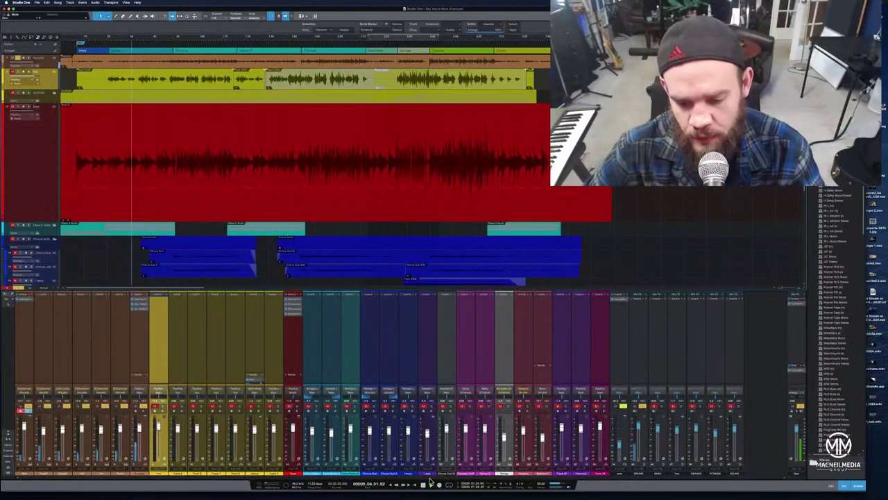
left_click(425, 486)
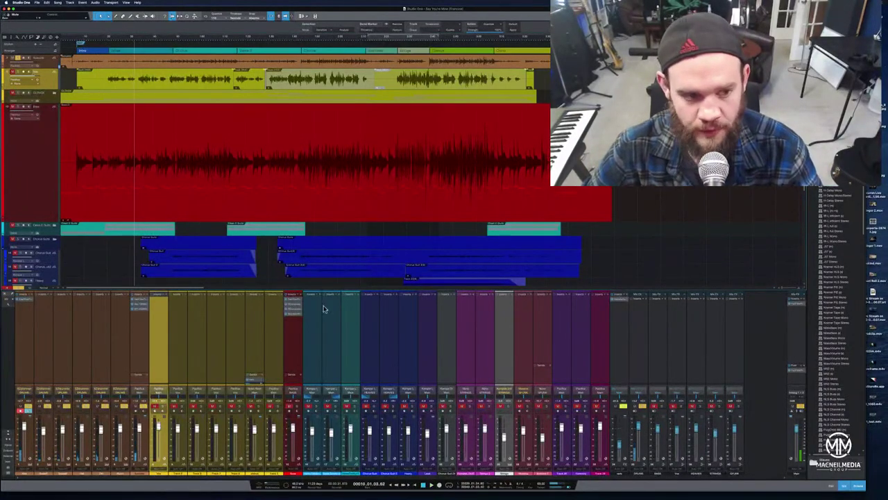
- Arm the acoustic track, return to the song's start and record a short test take of about one bar
scroll(90, 216, "down", 5)
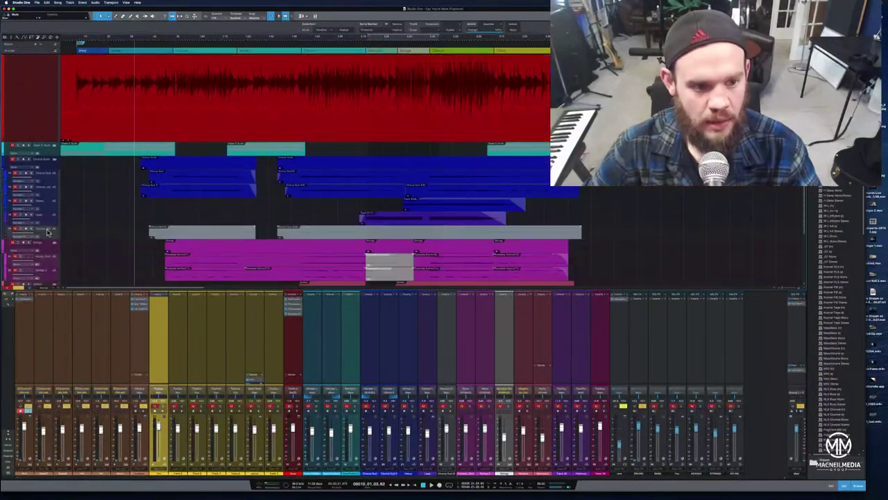
scroll(48, 233, "down", 3)
scroll(48, 233, "up", 8)
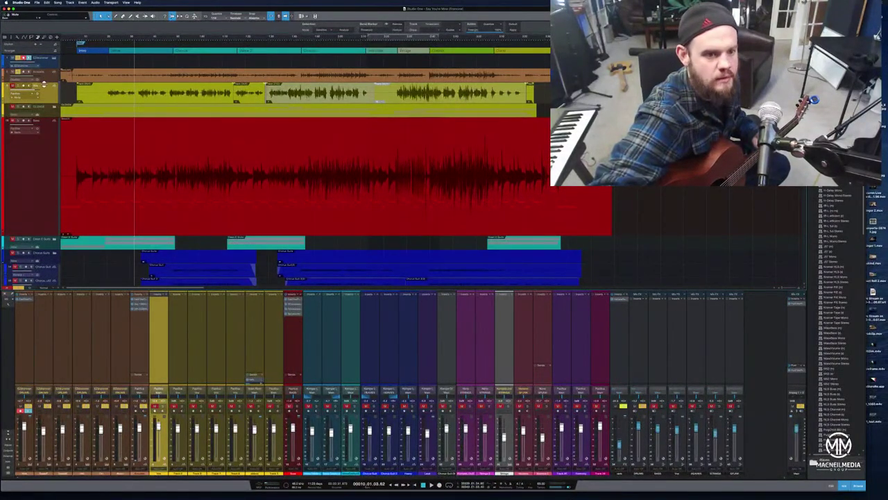
left_click(23, 72)
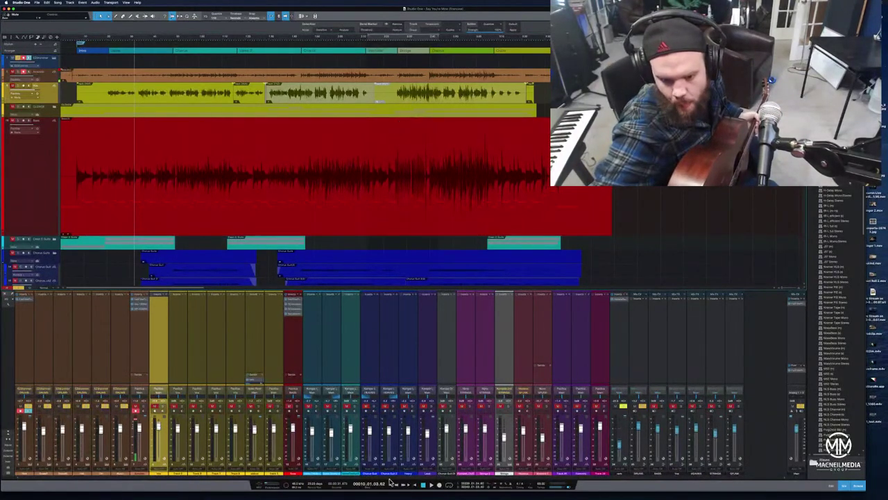
left_click(416, 484)
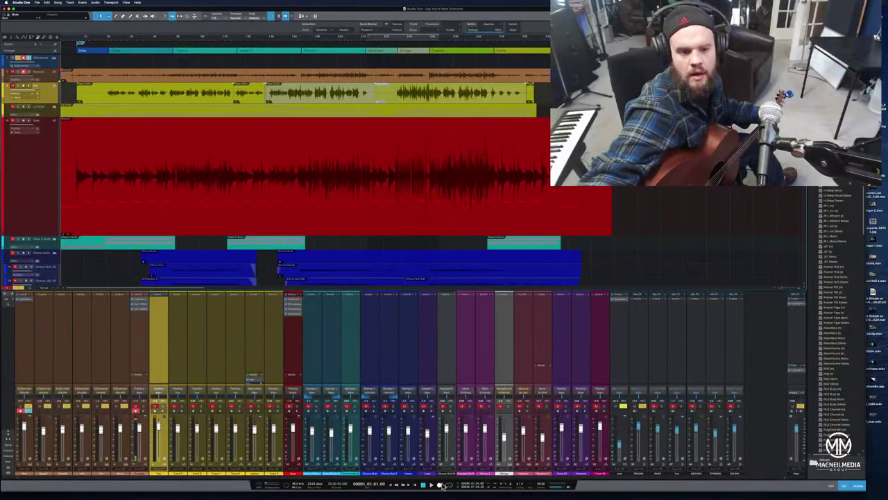
left_click(440, 485)
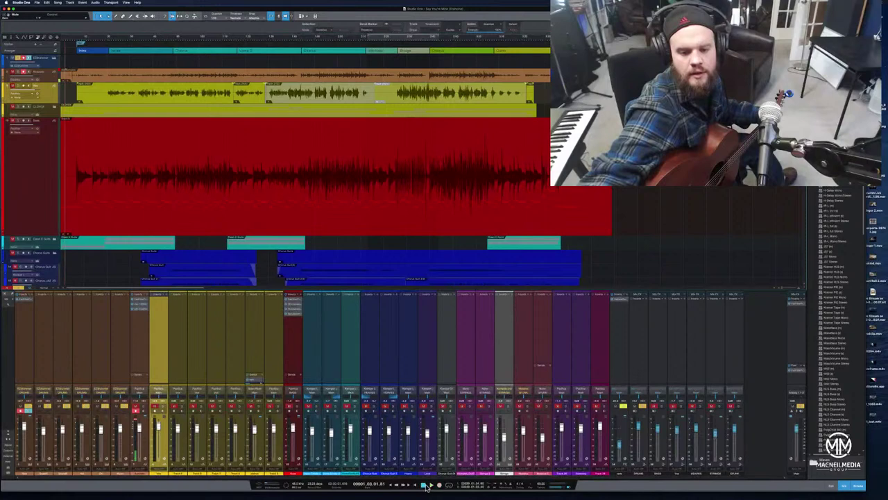
left_click(425, 485)
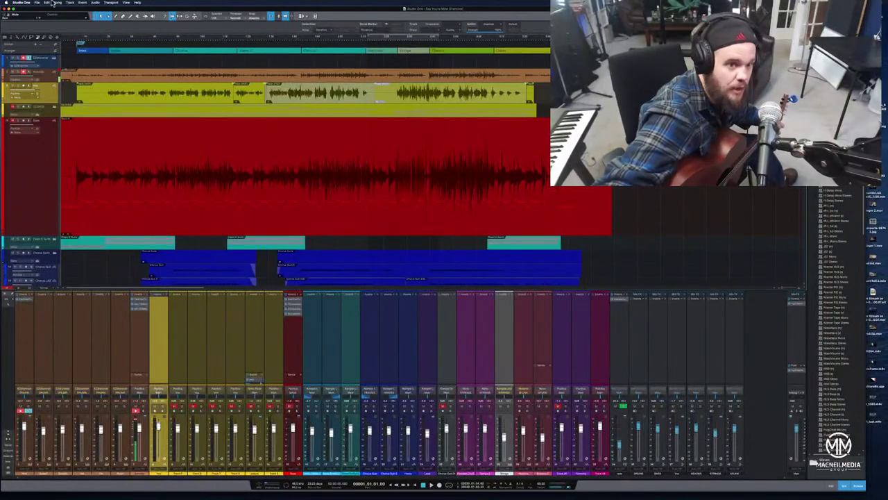
- Set the audio device block size to 128 samples in the audio setup preferences
left_click(22, 3)
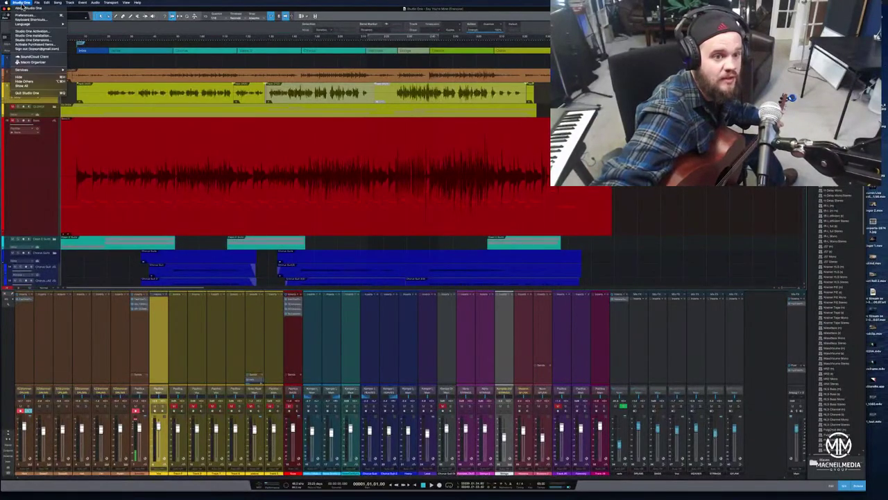
left_click(24, 14)
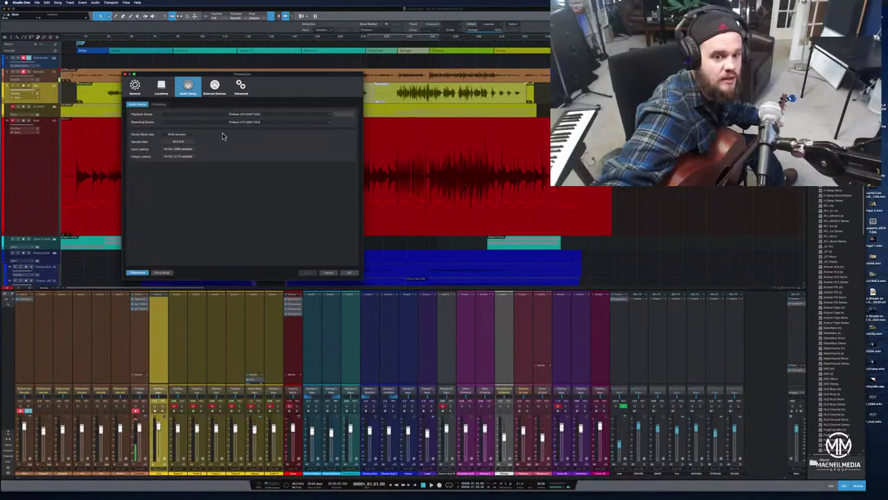
left_click(195, 134)
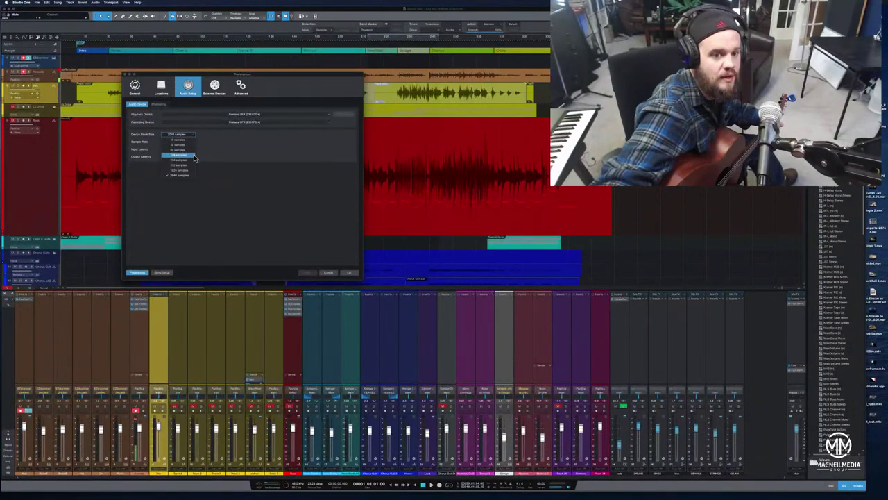
left_click(193, 156)
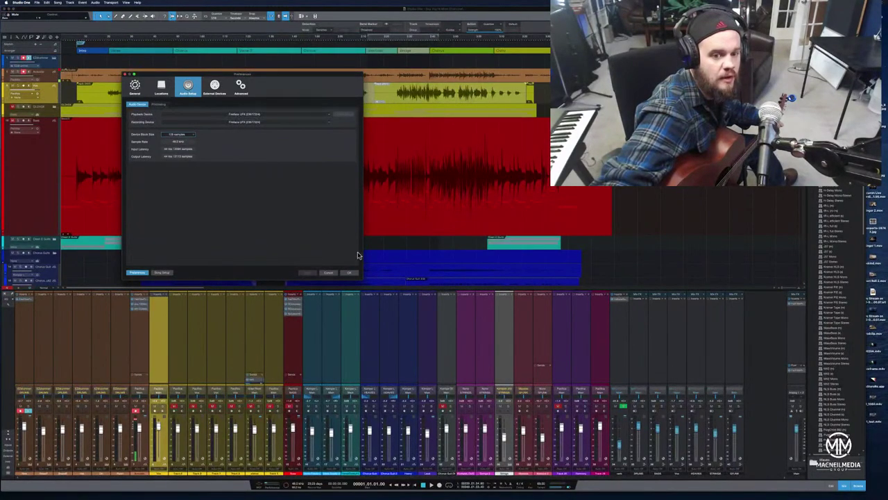
left_click(351, 273)
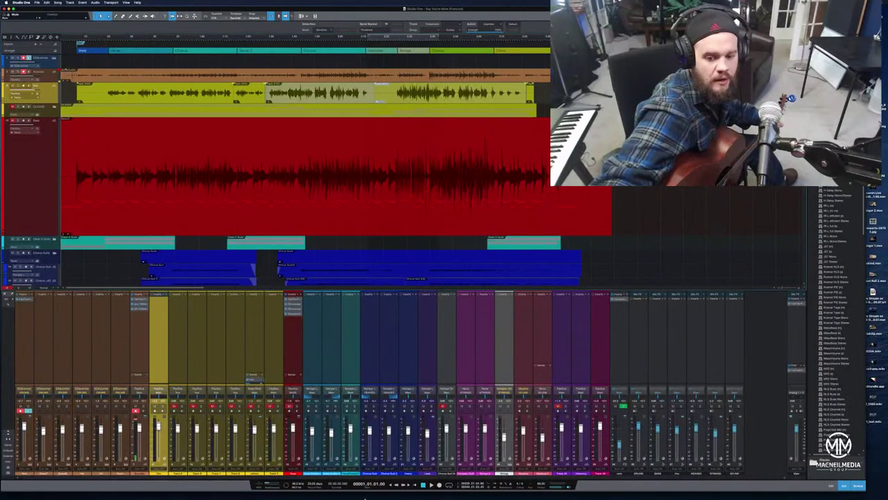
- Record brief test takes of the acoustic from the song's start, stopping within the first few bars and returning to the start
left_click(438, 486)
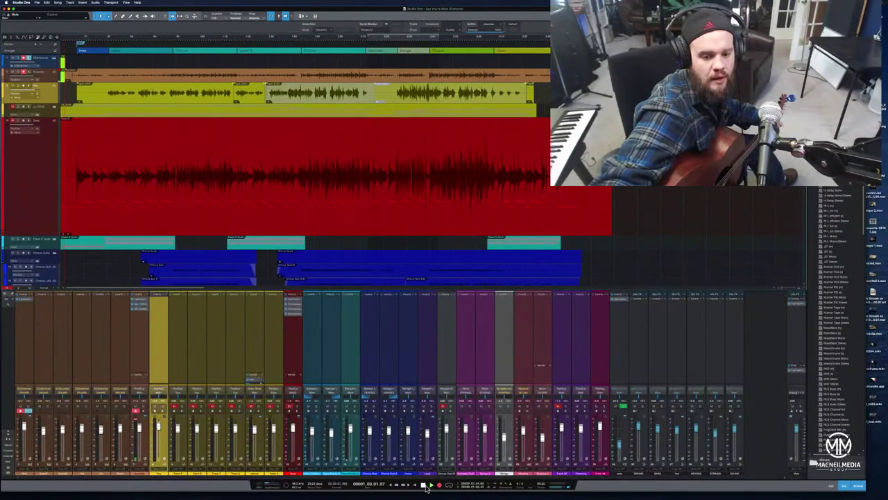
left_click(425, 486)
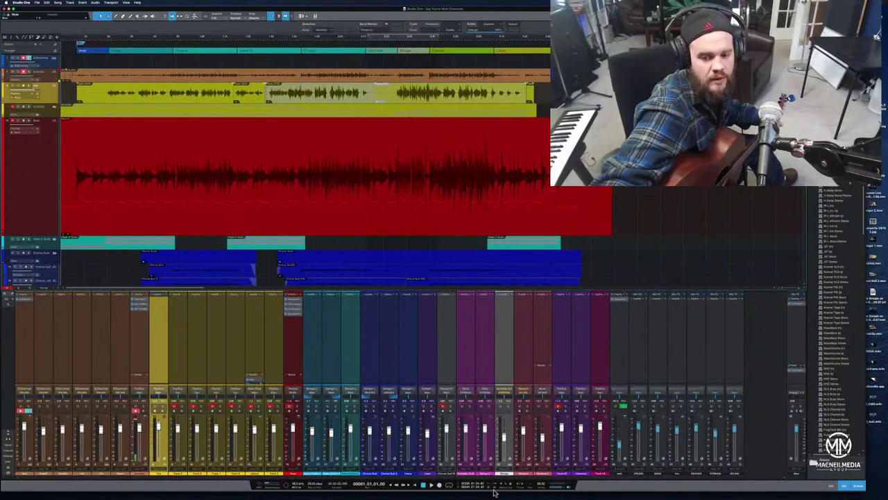
left_click(439, 488)
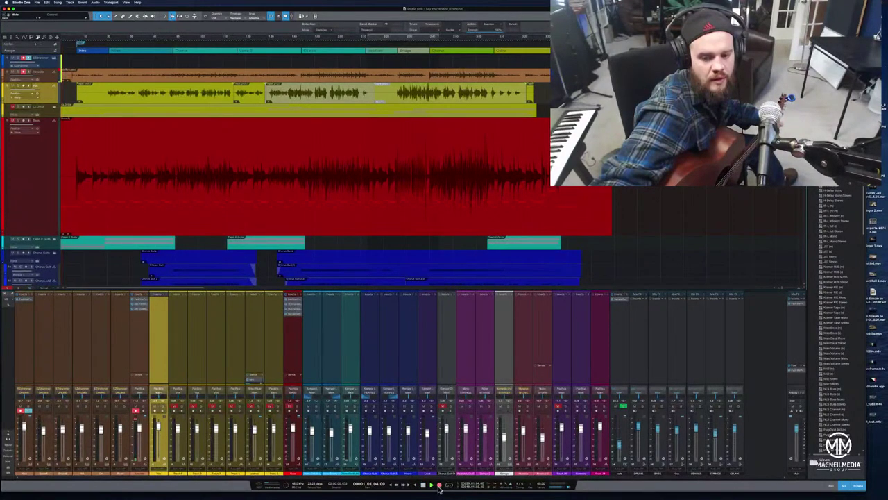
left_click(424, 486)
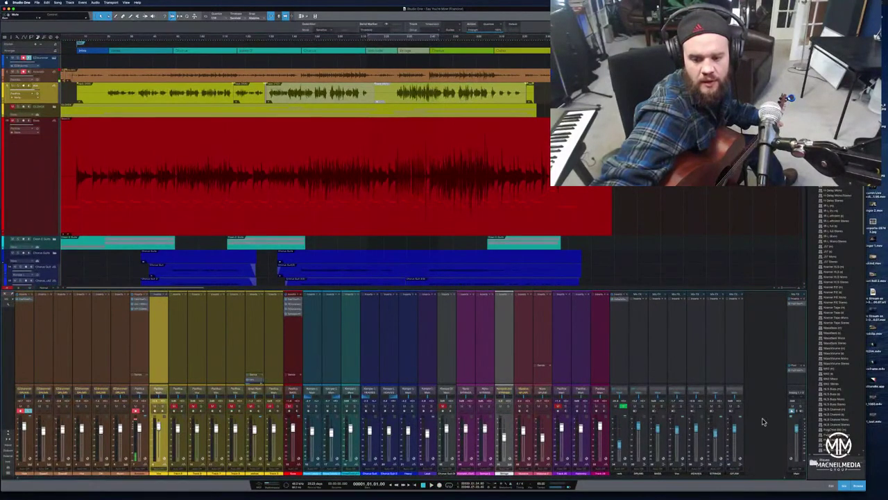
left_click(439, 486)
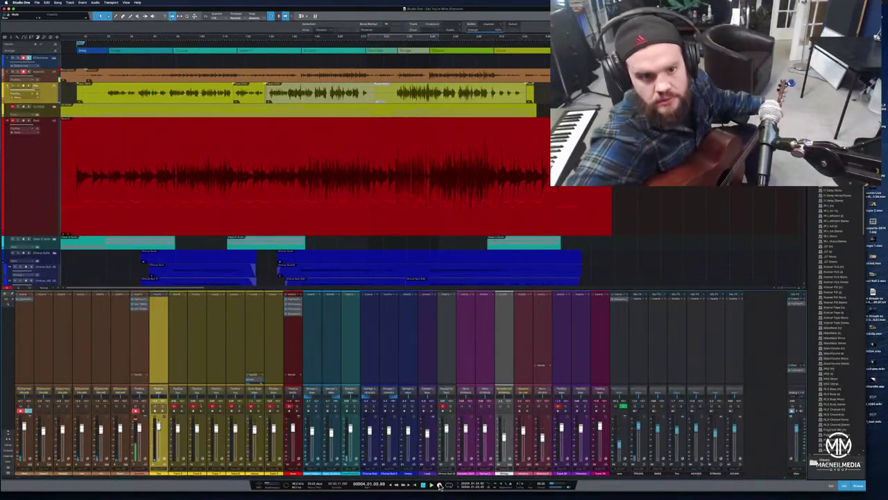
left_click(440, 485)
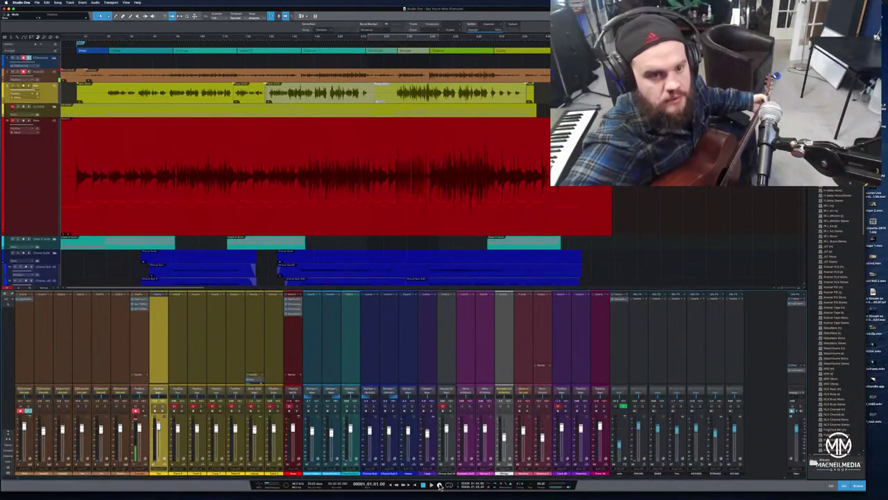
- Record a full acoustic take from the song's start to about bar 67, and return to the start
left_click(439, 485)
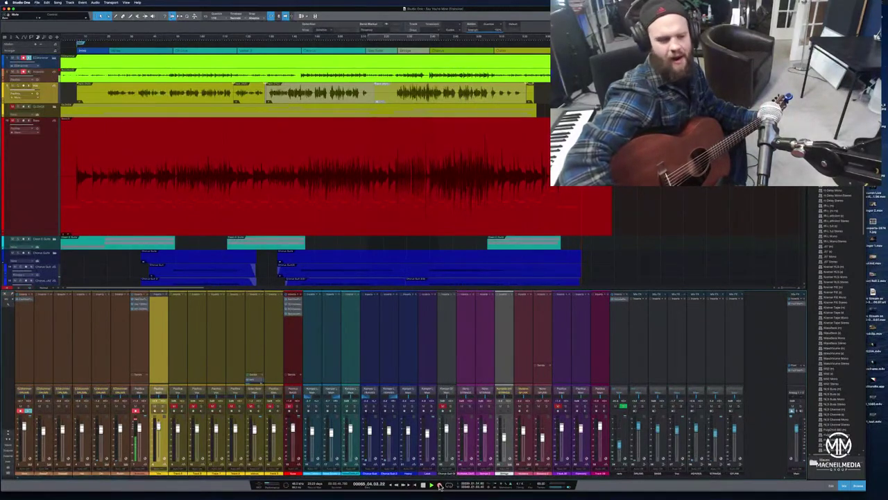
left_click(440, 485)
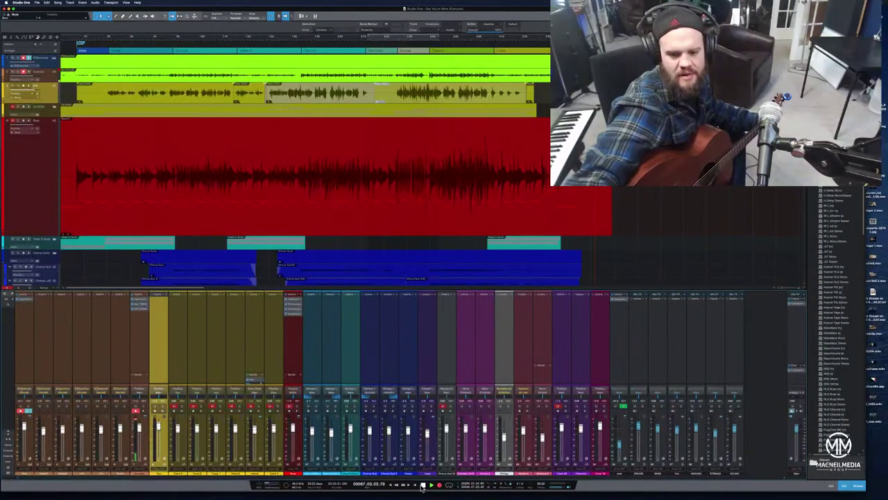
left_click(422, 486)
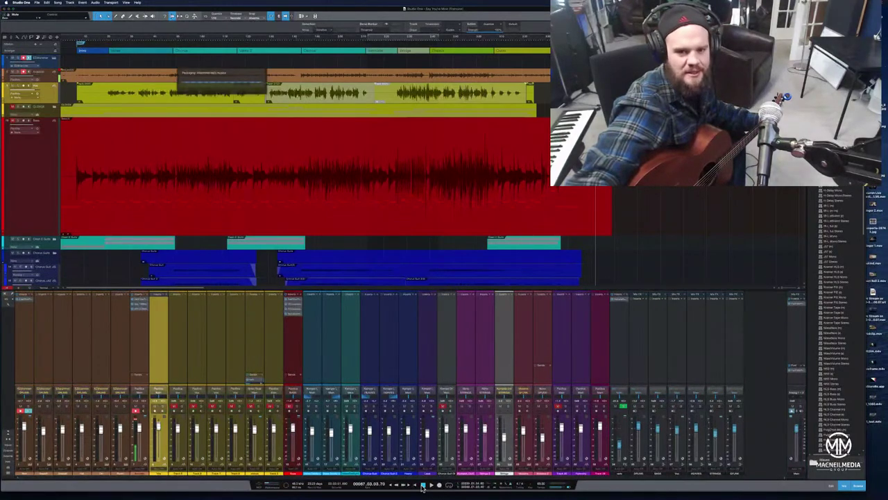
left_click(422, 485)
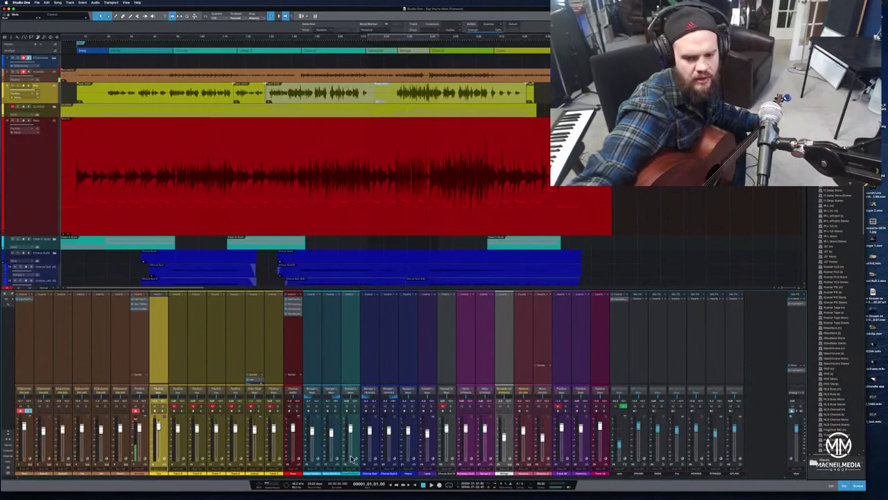
- Restart the acoustic recording from the song's start, record a second full take to about bar 67, and return to the start
left_click(439, 485)
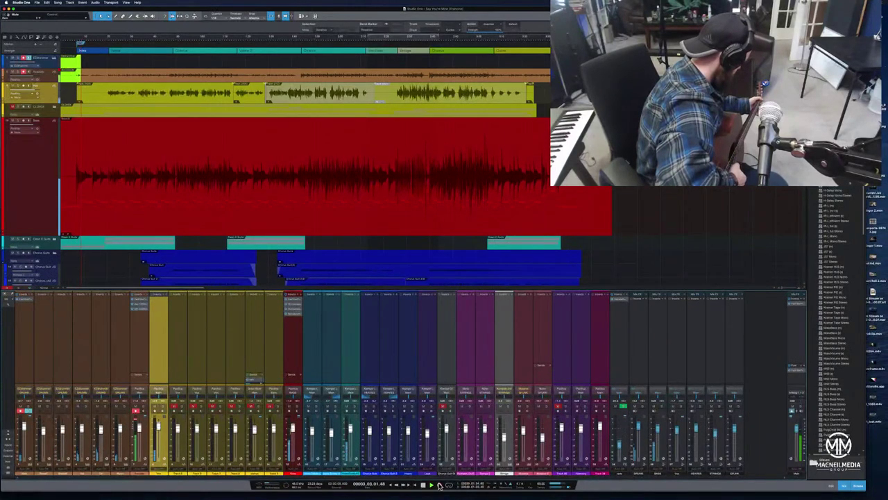
left_click(438, 486)
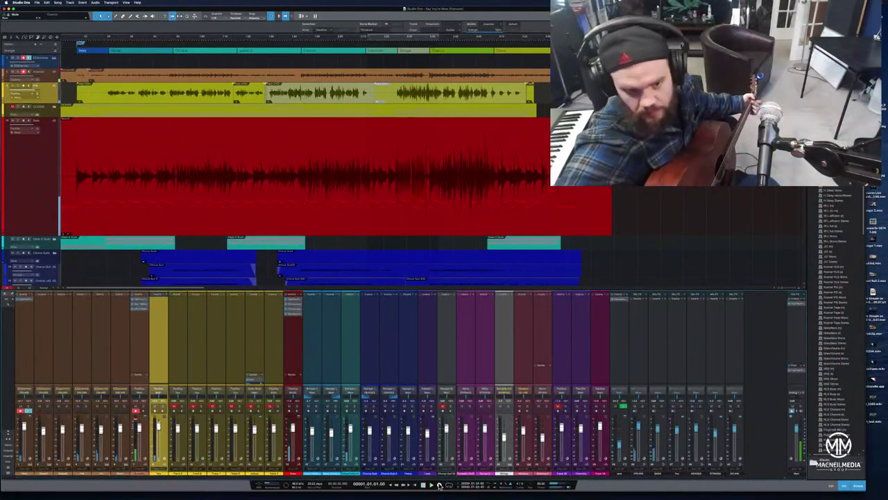
left_click(438, 485)
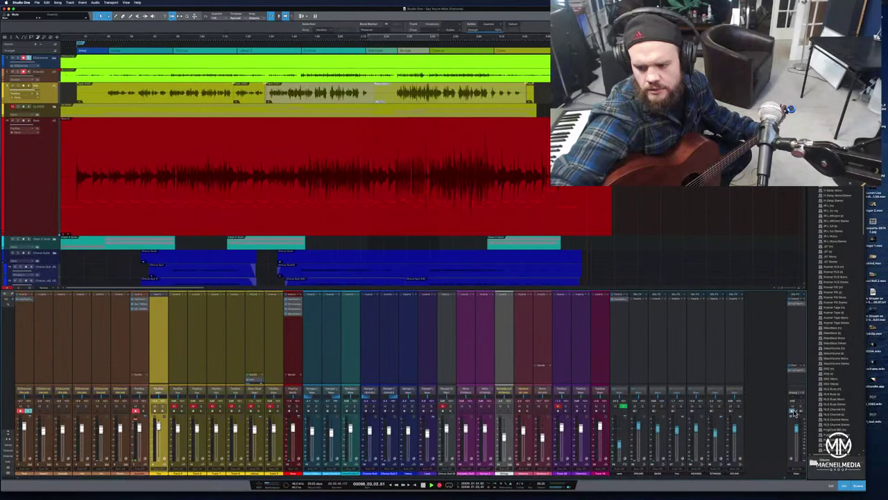
left_click(421, 486)
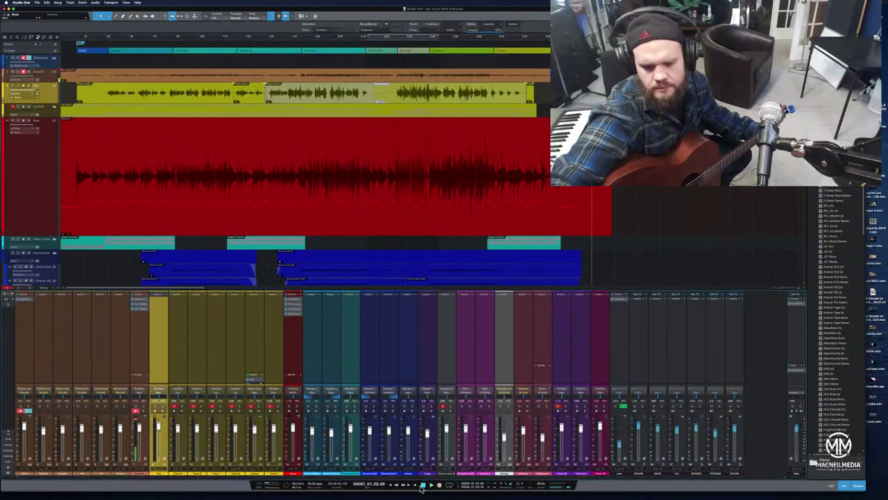
left_click(403, 486)
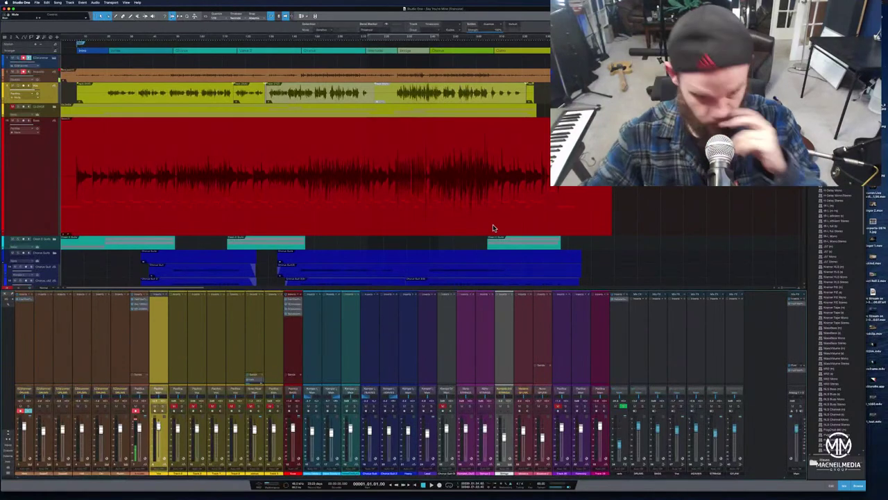
- Play the last chorus from about bar 52, disarming the acoustic track and enlarging its height
left_click(495, 39)
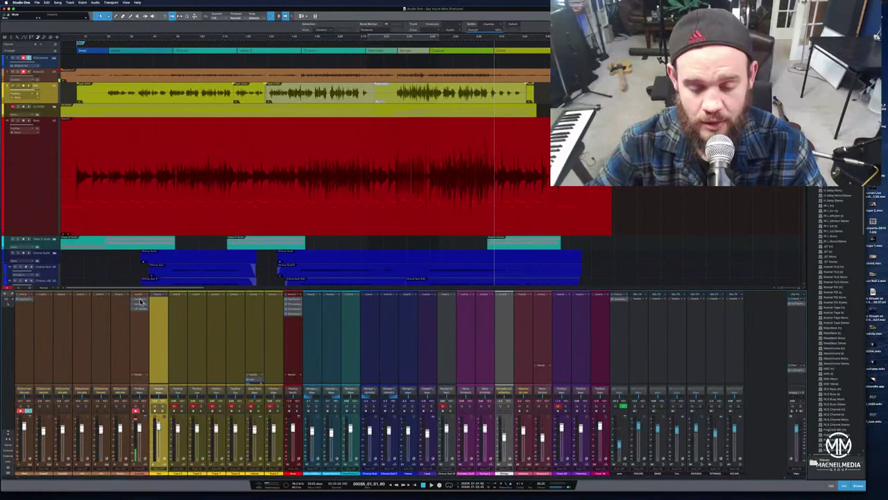
left_click(469, 40)
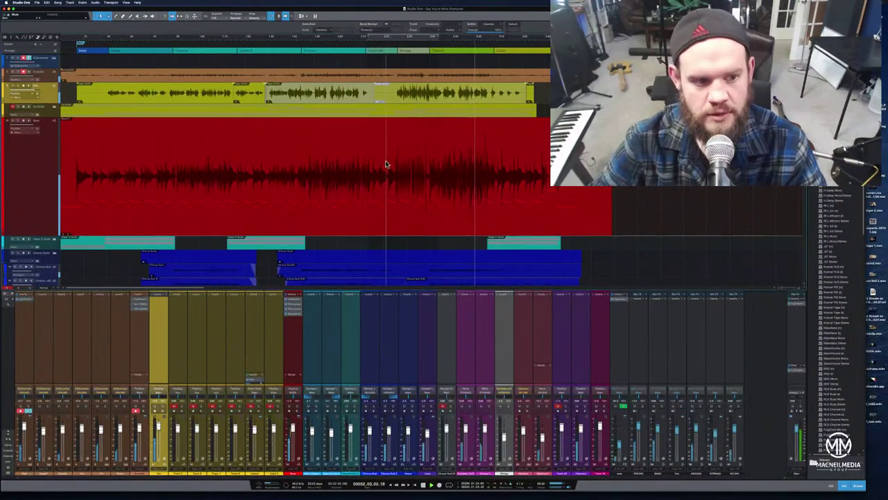
scroll(387, 164, "down", 5)
scroll(389, 167, "up", 5)
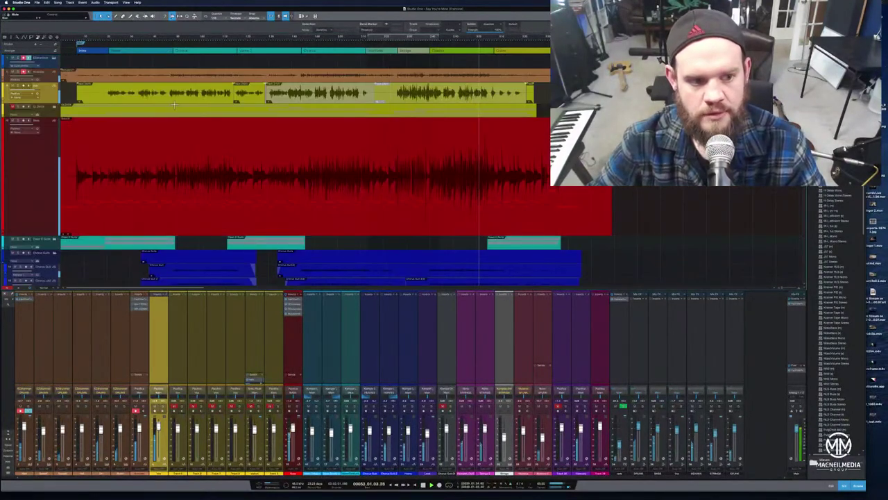
scroll(389, 167, "up", 2)
scroll(59, 146, "up", 2)
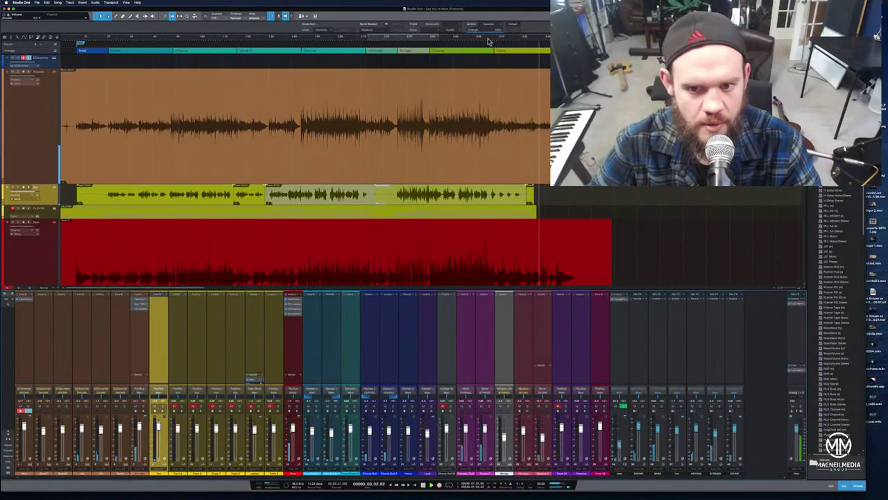
- Replay the outro from about bar 56 to examine the end of the new acoustic take closely
left_click(488, 41)
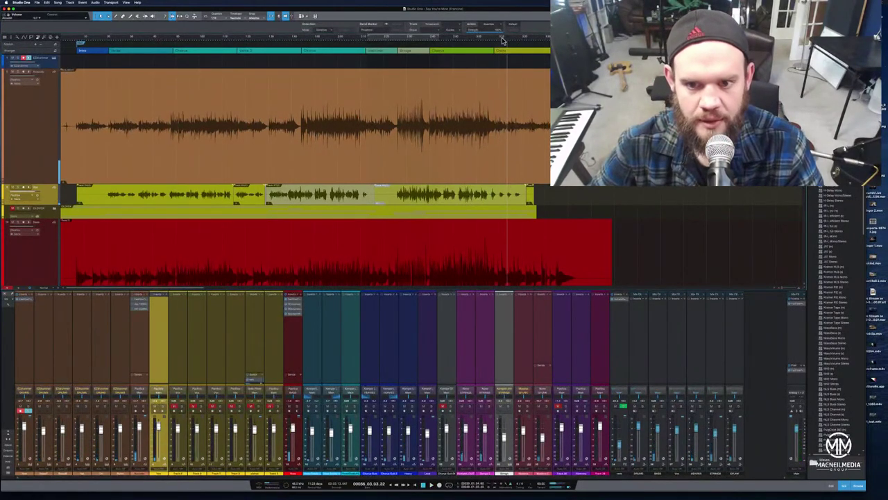
key("e")
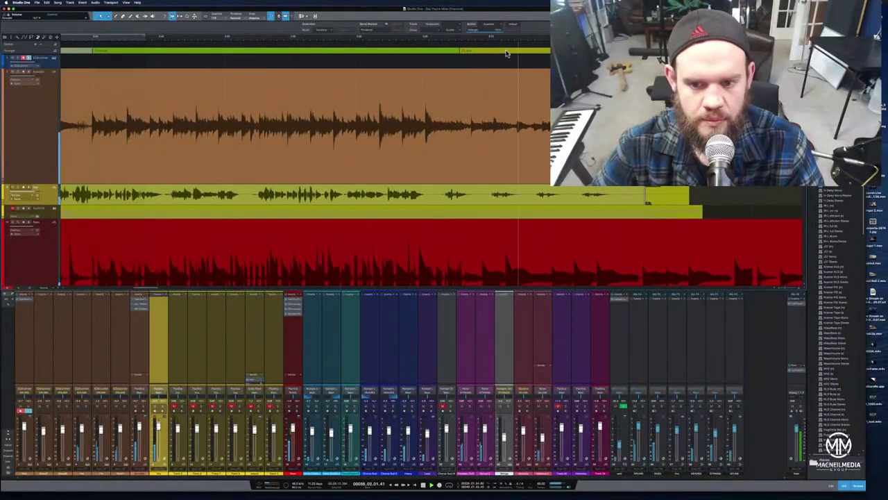
left_click(526, 89)
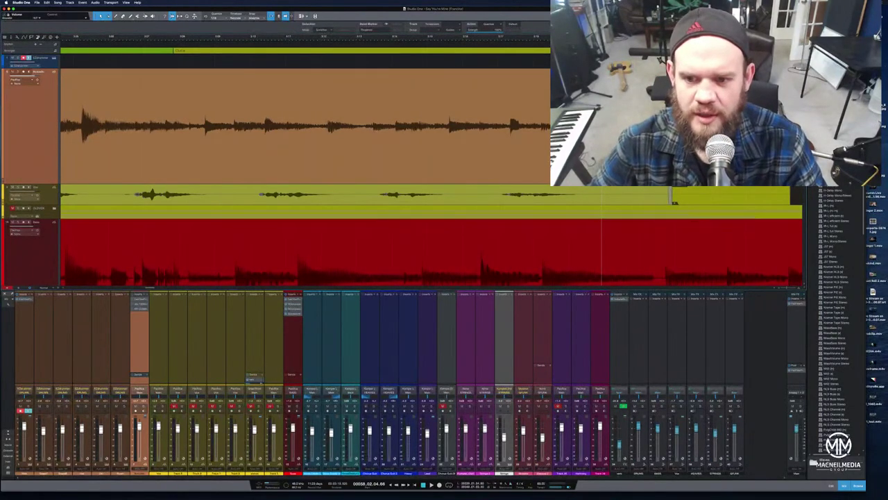
left_click_drag(839, 167, 523, 130)
left_click(289, 43)
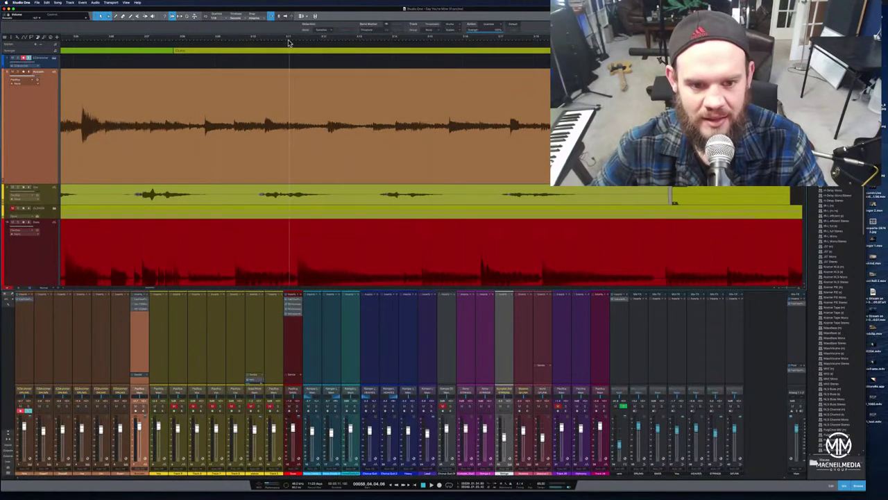
key("space")
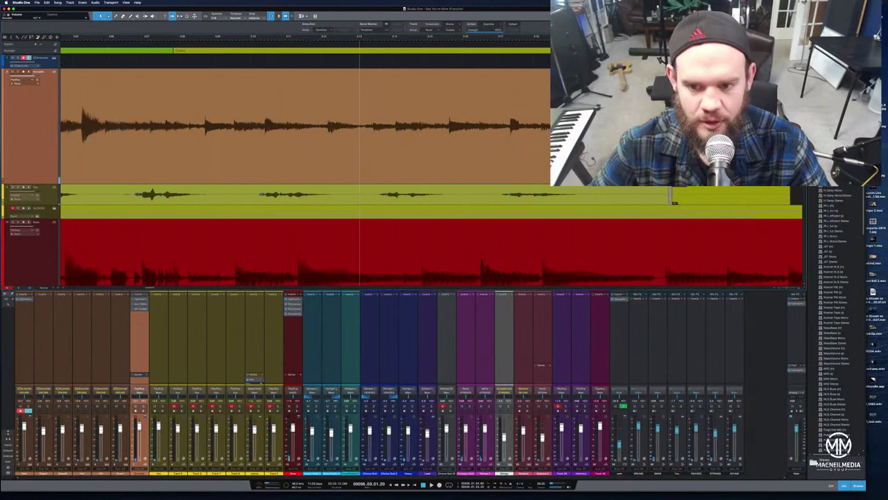
- Split out a short section of the acoustic around bar 56 in the outro, mute it, and replay the passage
left_click_drag(583, 156, 362, 151)
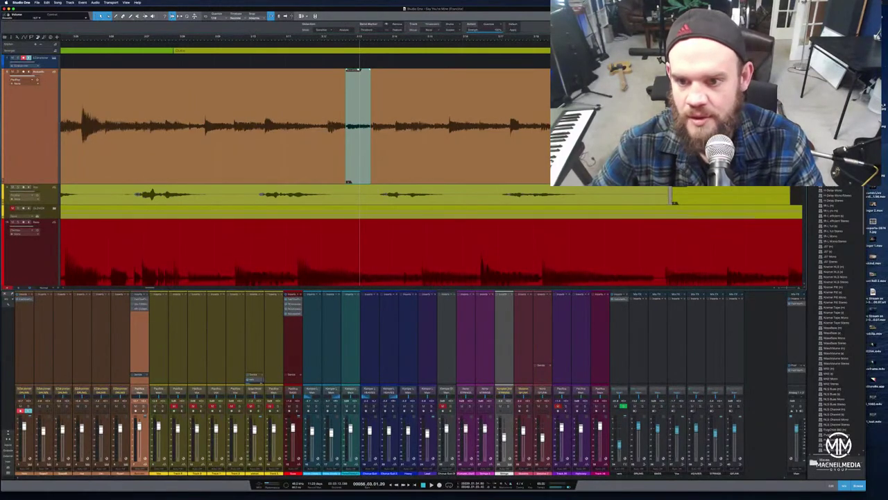
key("shift+m")
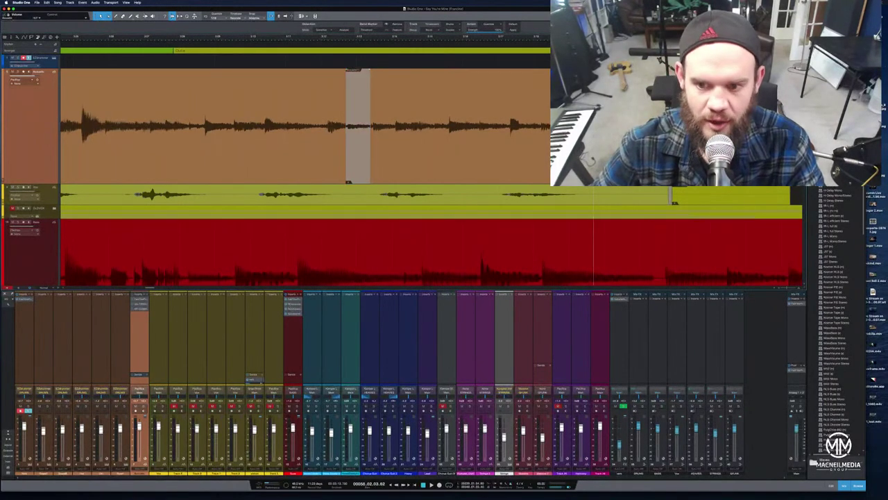
left_click(329, 44)
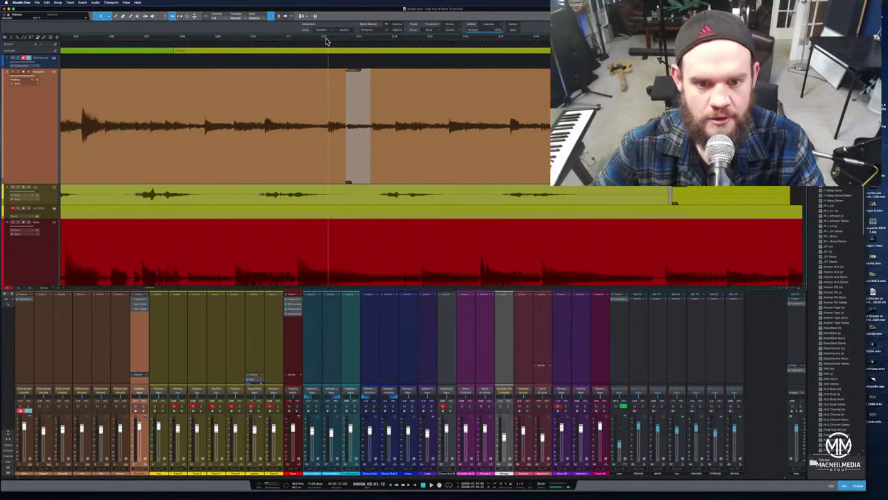
key("space")
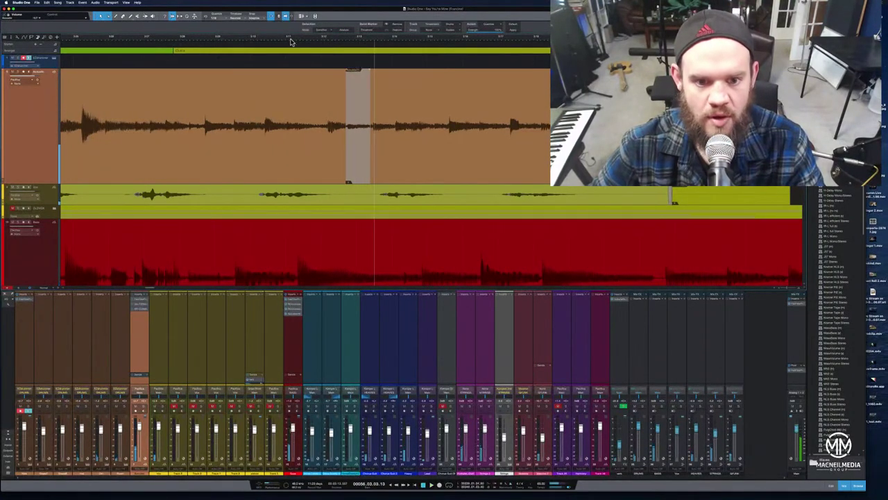
left_click(291, 42)
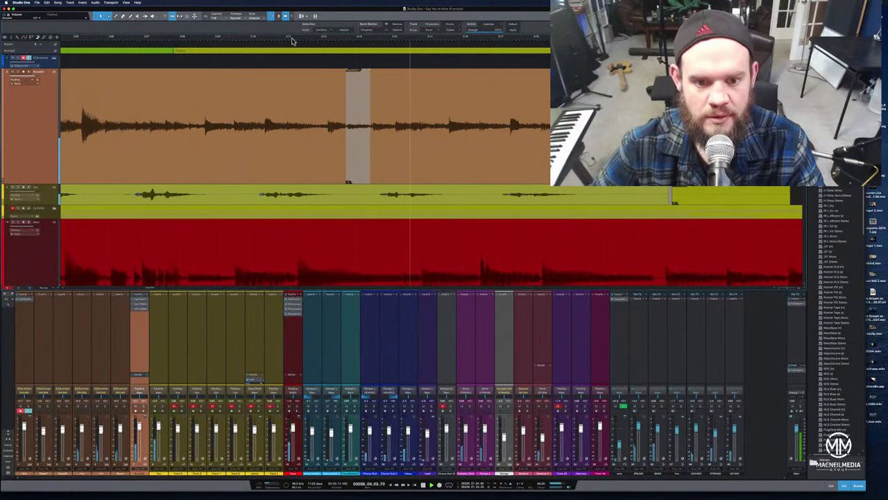
left_click(285, 40)
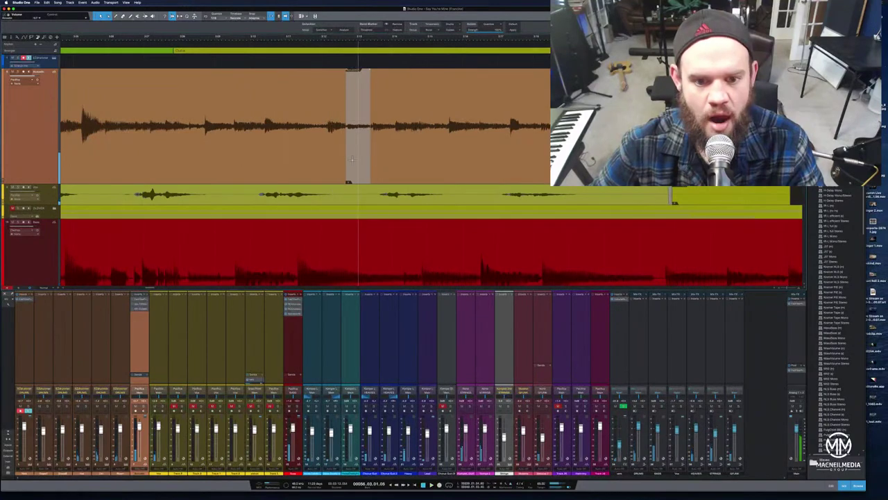
- Shift the short split-out acoustic section around bar 56 slightly later and replay the passage across its edges
left_click_drag(352, 160, 363, 171)
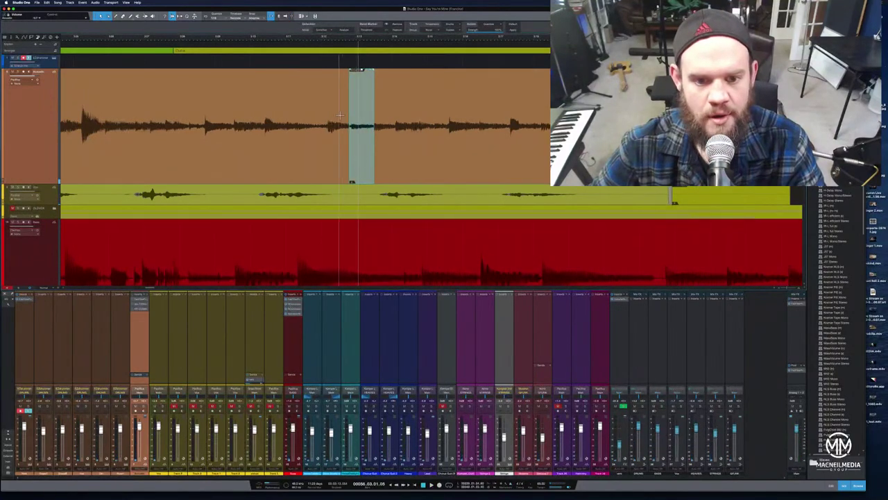
left_click(341, 146, "shift")
key("g")
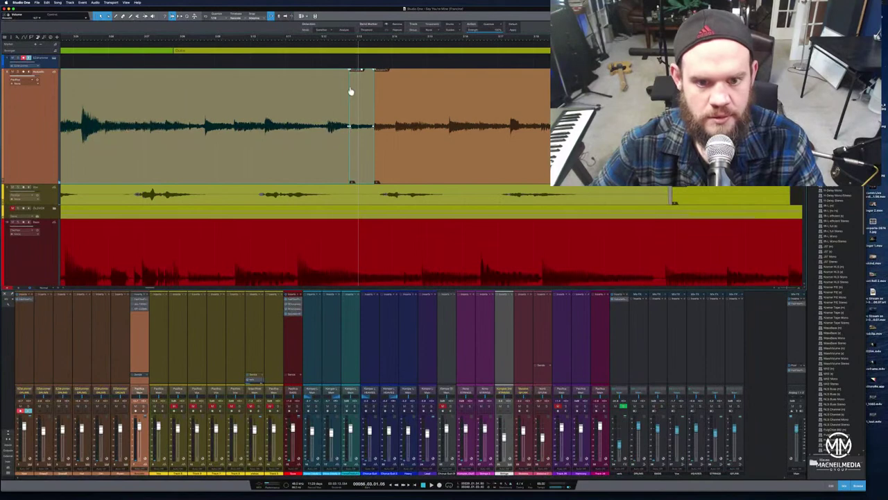
left_click(333, 43)
key("space")
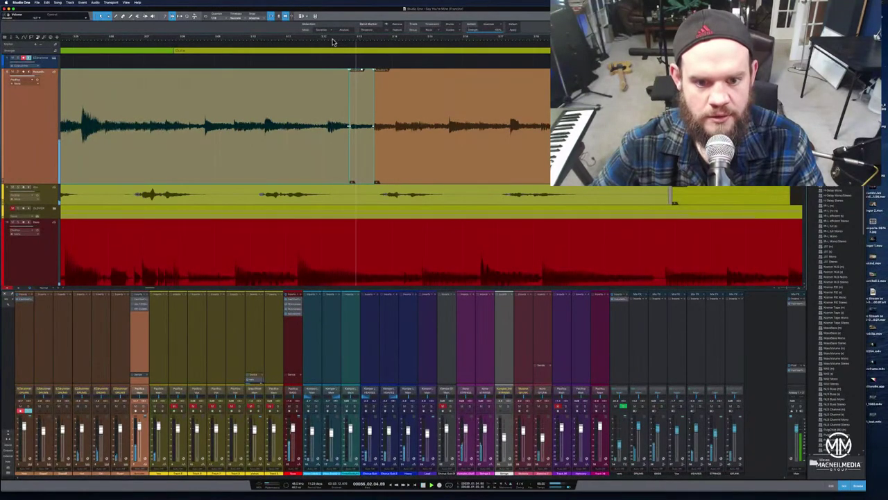
key("ctrl+shift+a")
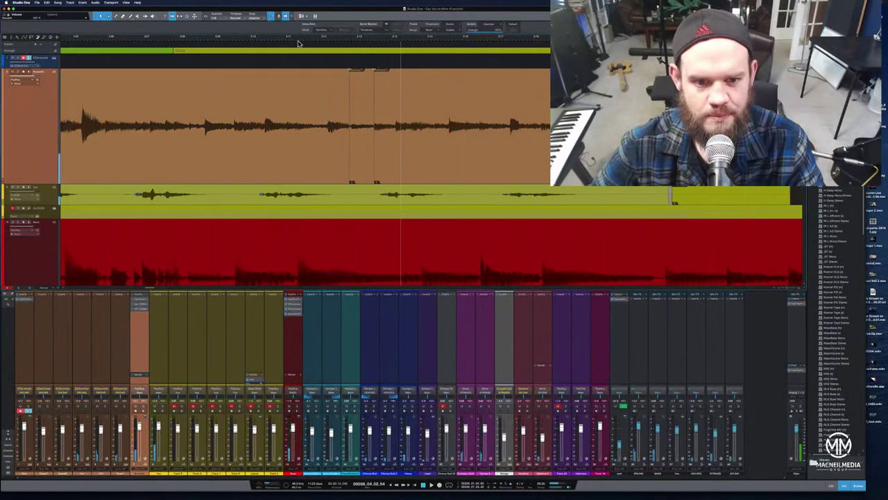
left_click(279, 43)
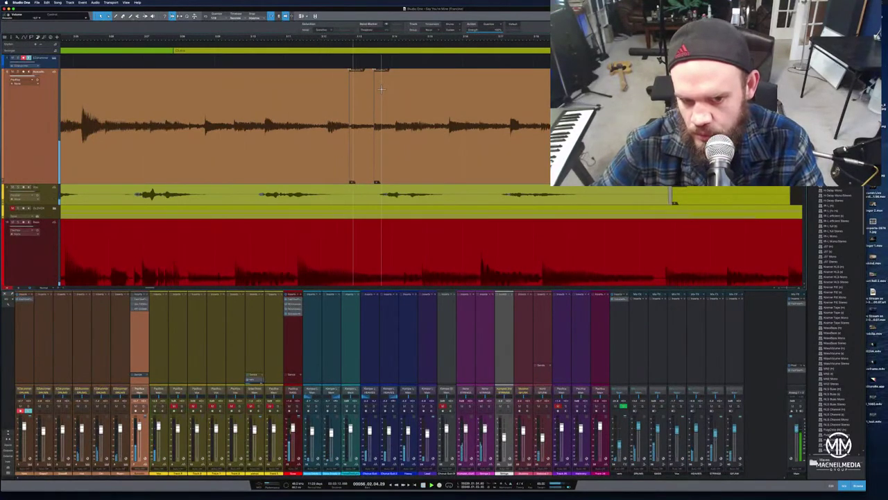
- Extend the acoustic event edges to crossfade both joins of the short section around bar 56, and replay the transition
left_click(349, 96)
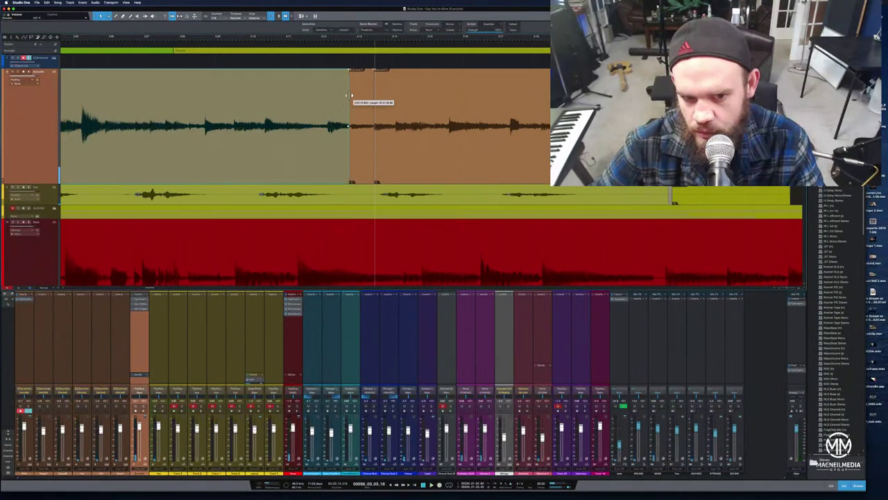
left_click(326, 40)
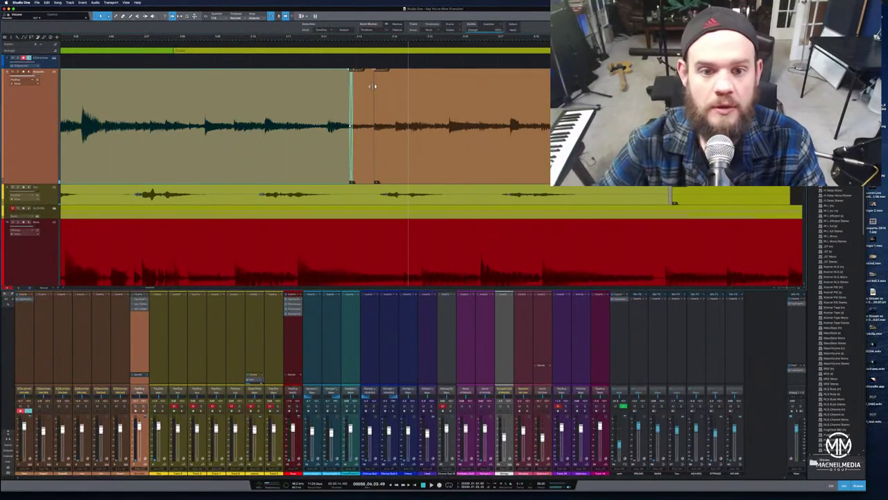
left_click_drag(371, 38, 371, 59)
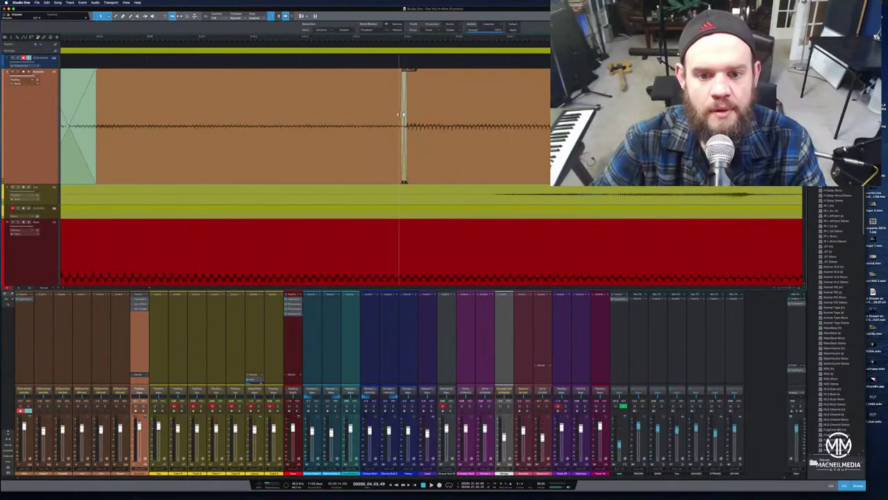
left_click_drag(401, 114, 304, 108)
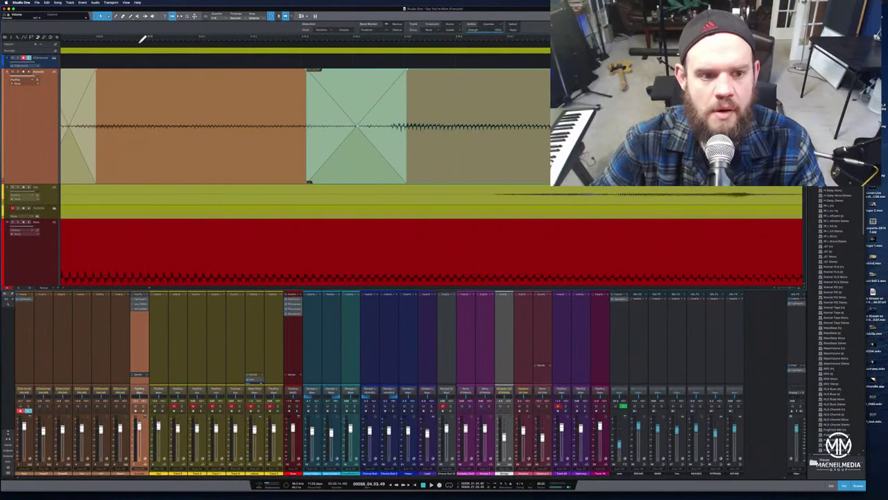
left_click_drag(142, 38, 316, 33)
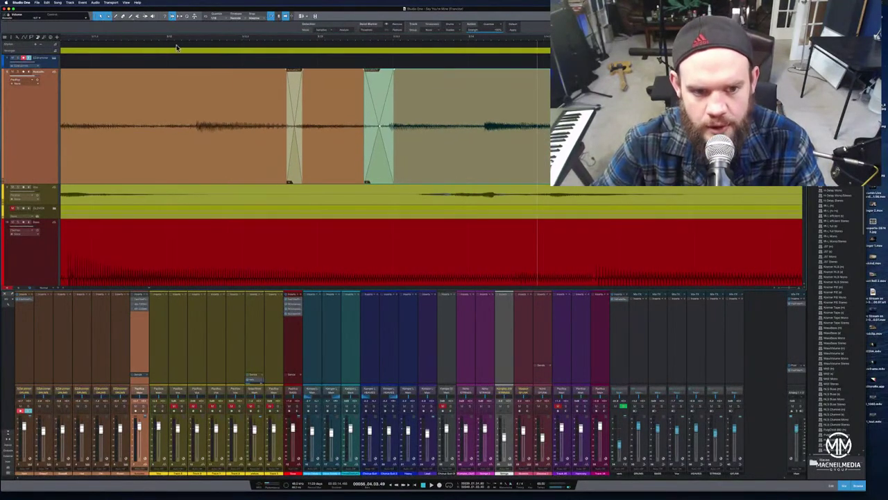
left_click(123, 40)
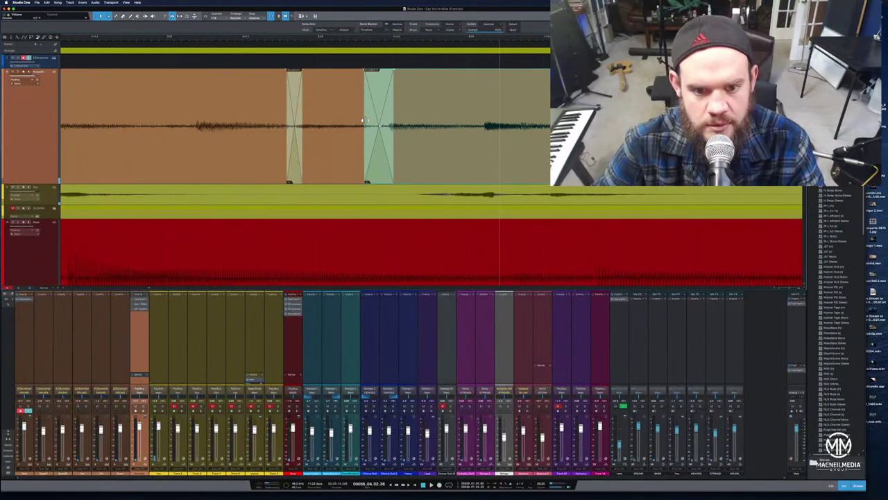
- Shorten the crossfade at the section's end, nudge both crossfades slightly later, and replay the passage
left_click_drag(362, 120, 376, 122)
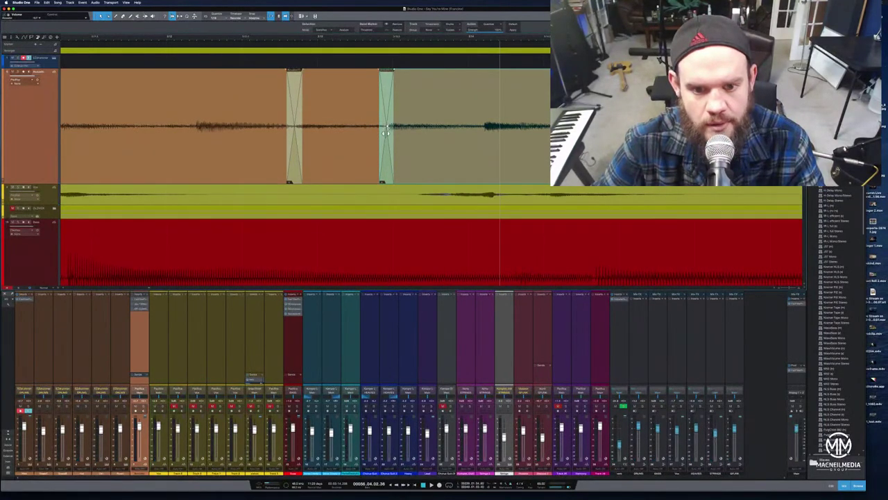
mouse_move(386, 132)
left_mouse_down()
mouse_move(396, 138)
mouse_move(393, 132)
left_mouse_up()
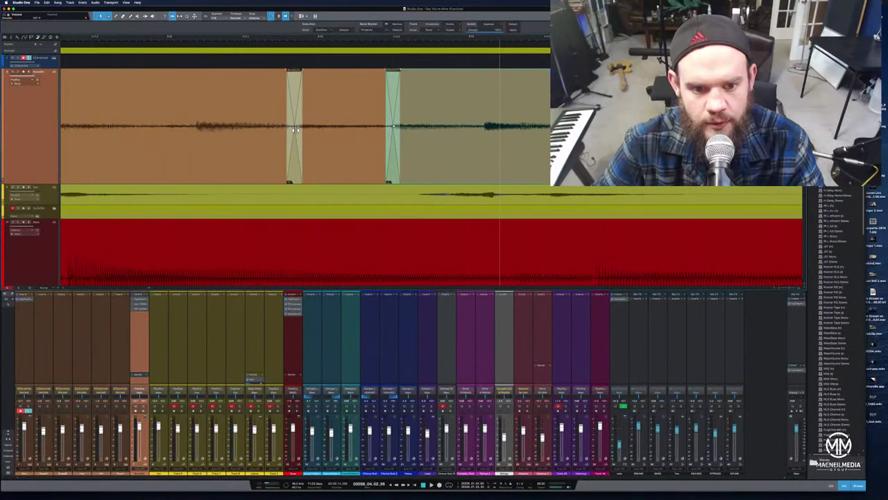
left_click_drag(299, 127, 297, 126)
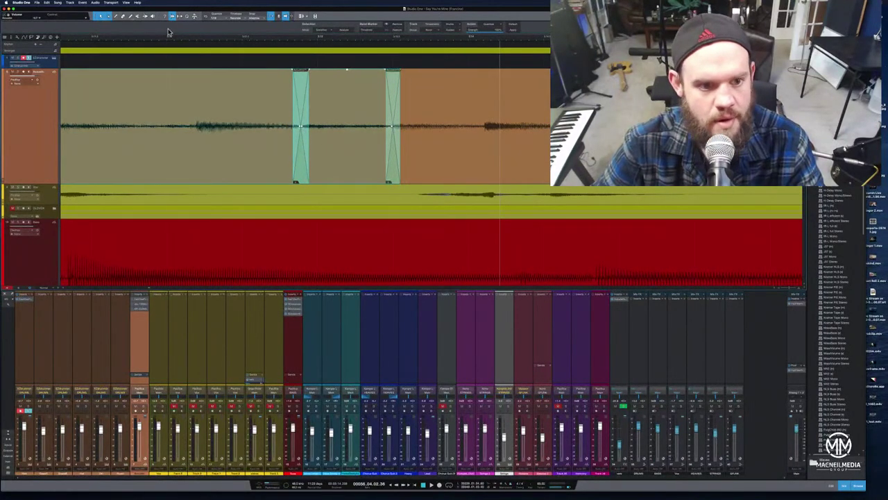
key("space")
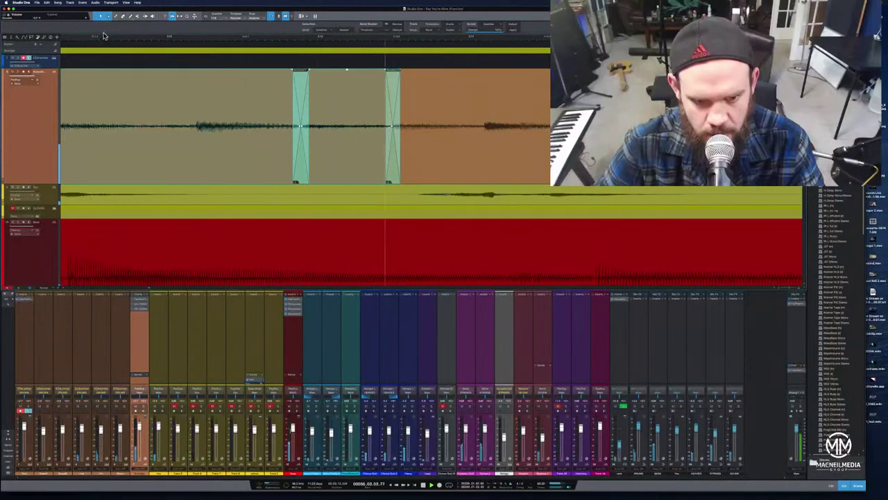
- Compare a shorter and a wider crossfade at the start of the short acoustic section, leaving the wider one
left_click_drag(291, 126, 304, 126)
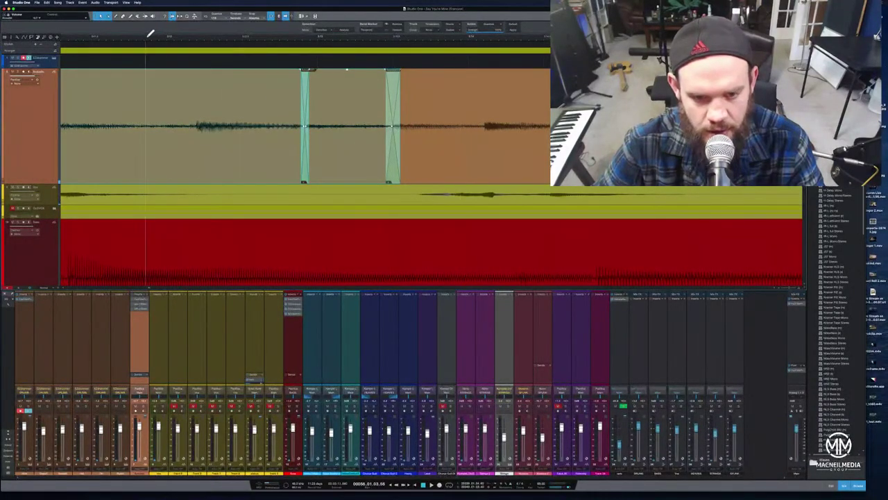
key("space")
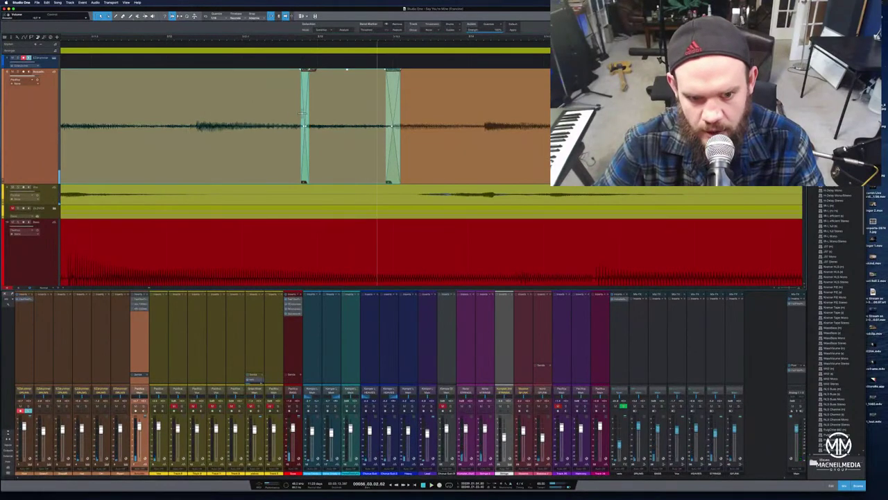
left_click_drag(304, 70, 265, 70)
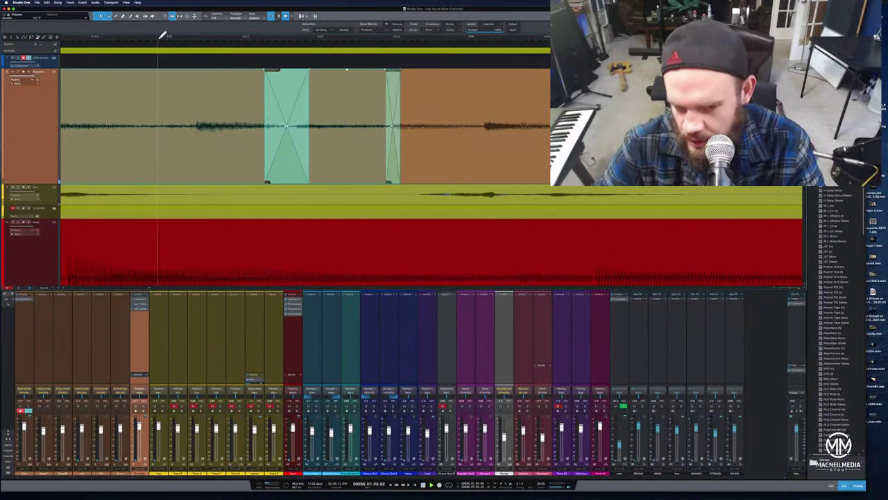
left_click(158, 38)
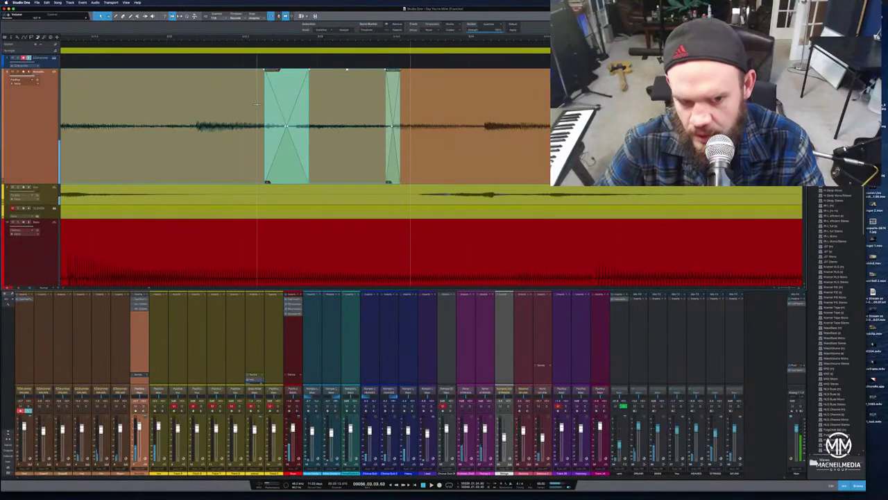
- Narrow the crossfade at the section's start a little, move it slightly later, and replay the passage
left_click_drag(265, 111, 273, 111)
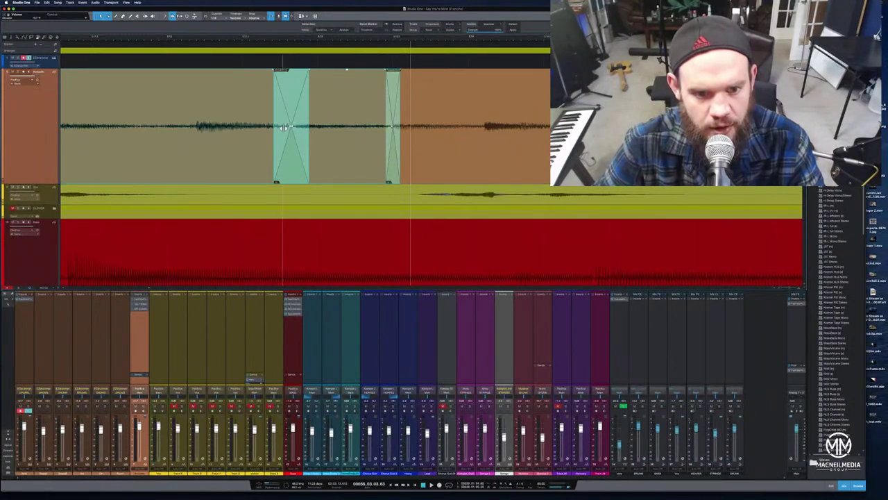
right_click(284, 128)
key("Escape")
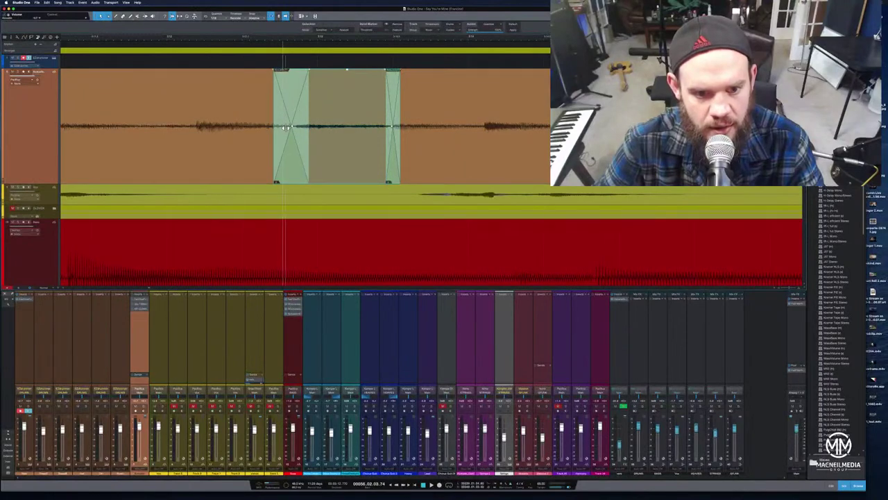
left_click(286, 129)
left_click_drag(285, 129, 291, 129)
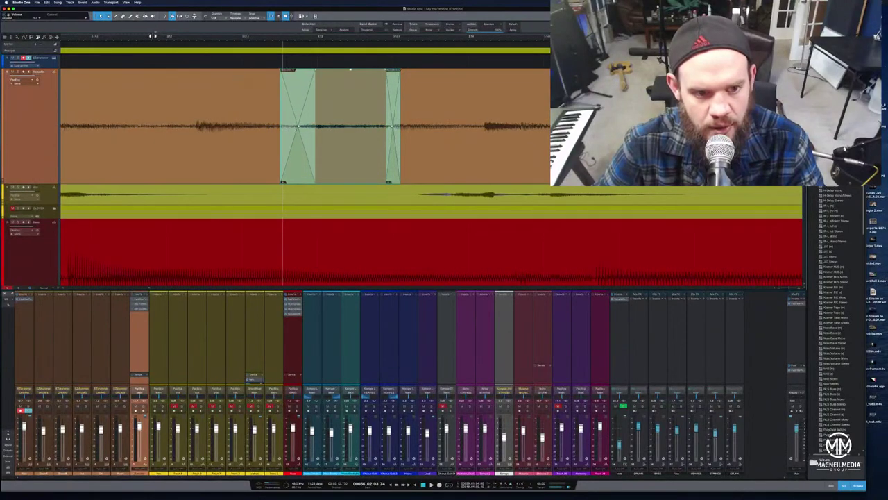
key("space")
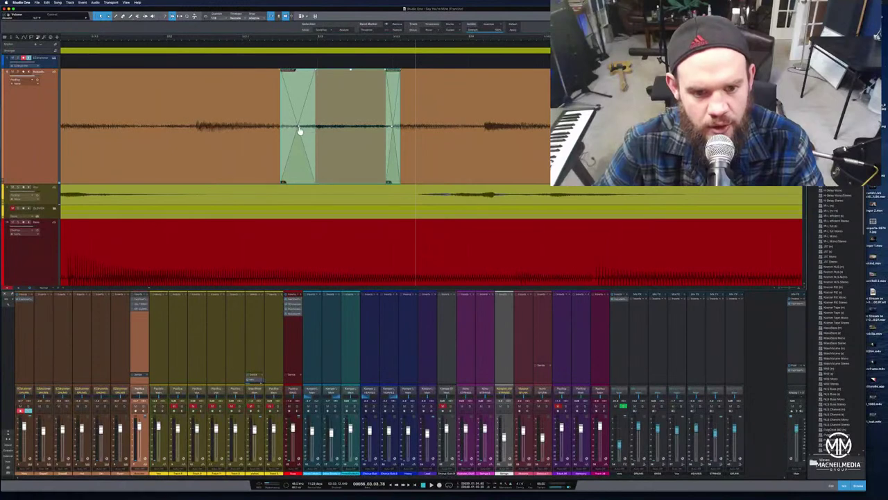
- Bend the curve of the crossfade at the section's start upward and replay the outro passage
left_click_drag(300, 132, 300, 112)
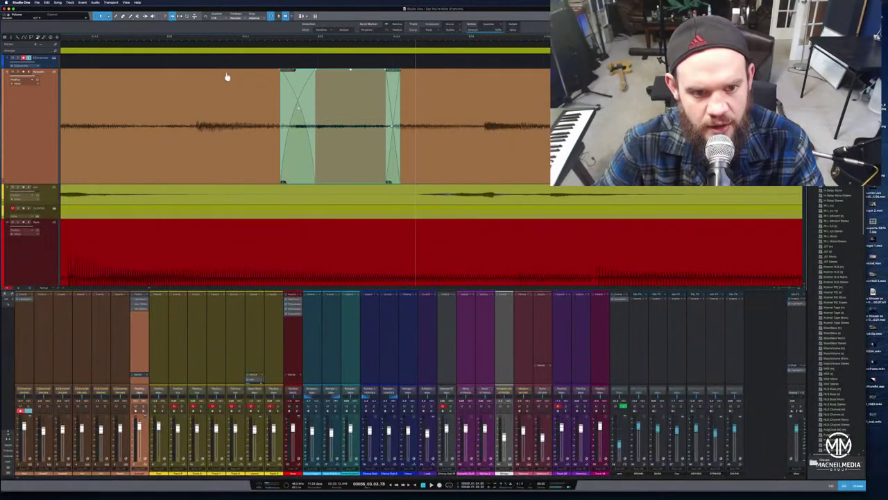
left_click(175, 41)
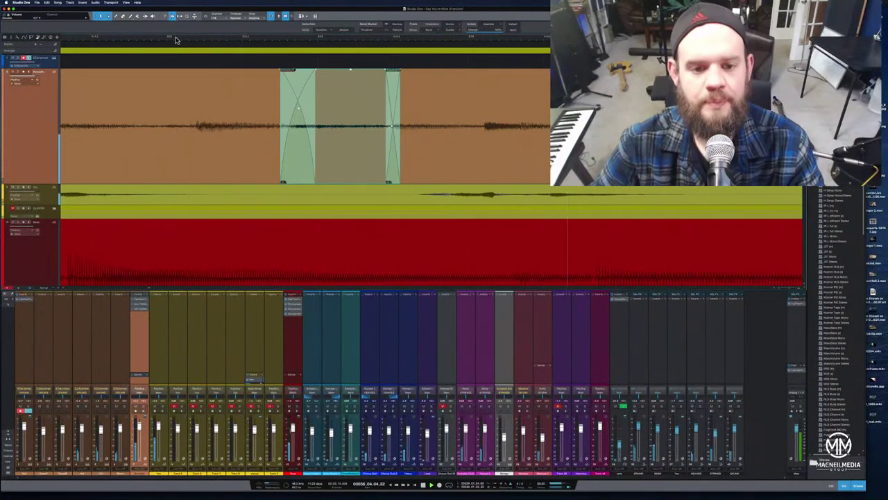
left_click(108, 38)
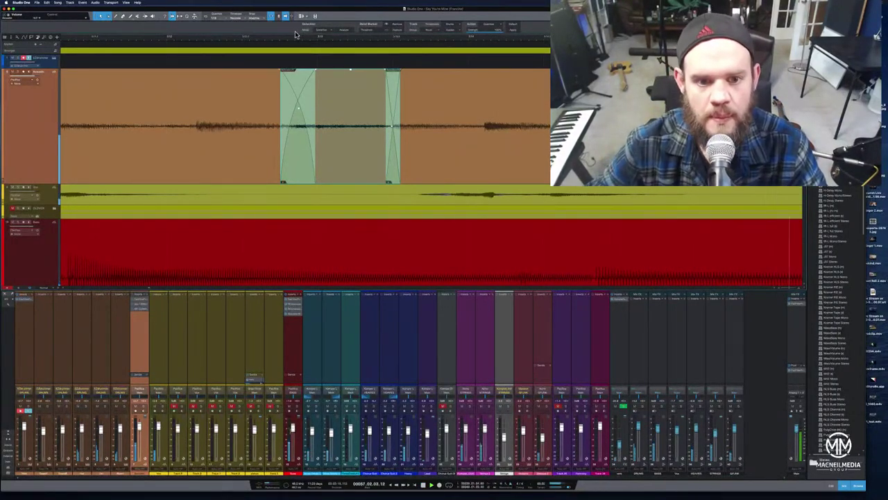
- Save the song, select all events on the acoustic track and merge them into a single continuous event
key("w")
key("w")
key("w")
key("w")
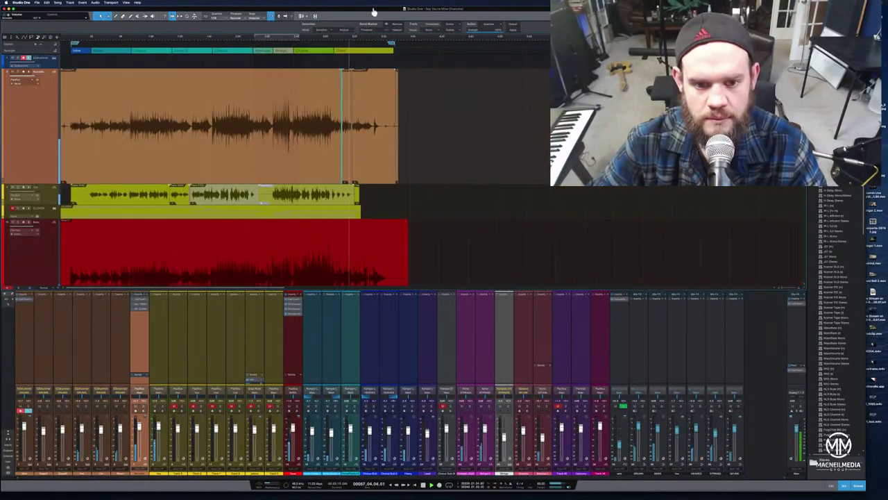
key("w")
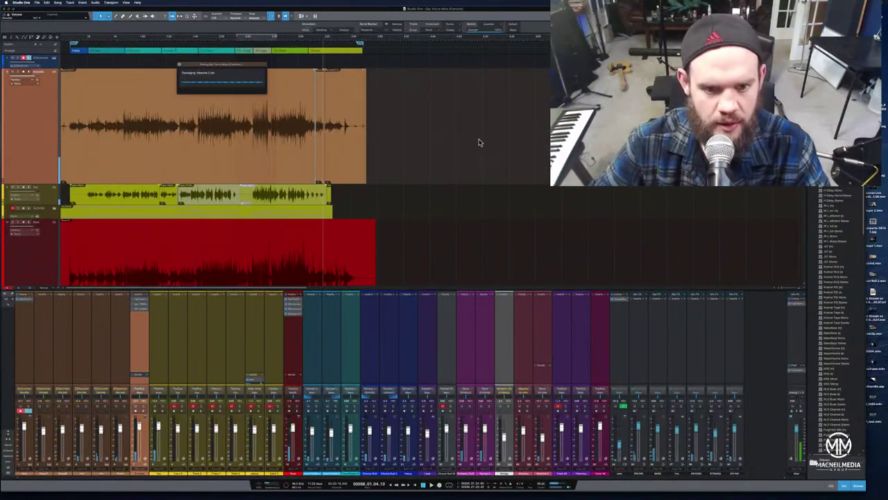
left_click(160, 112)
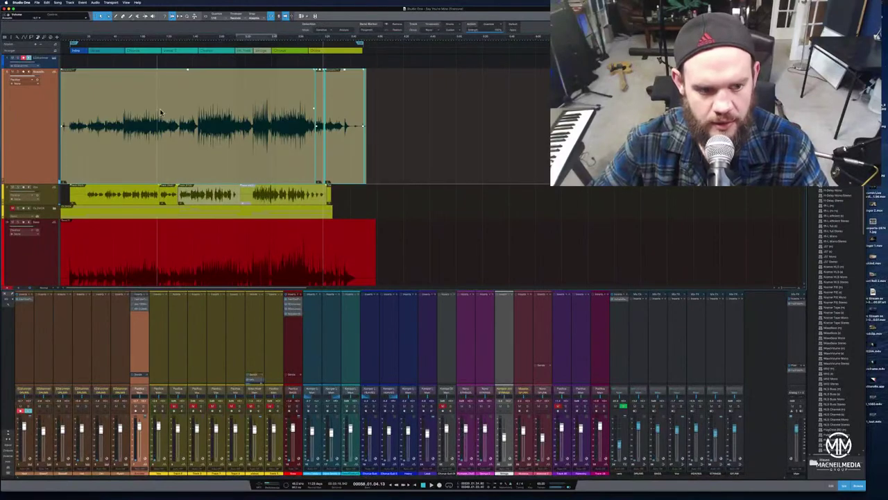
right_click(179, 116)
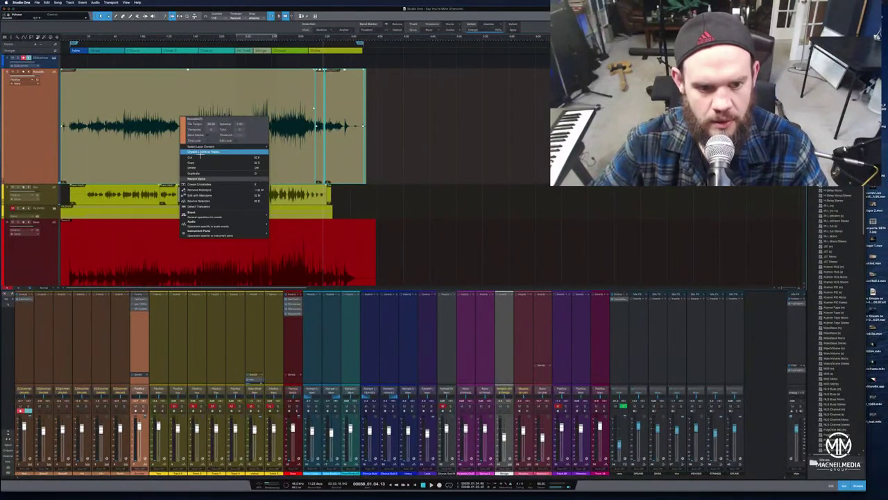
left_click(137, 149)
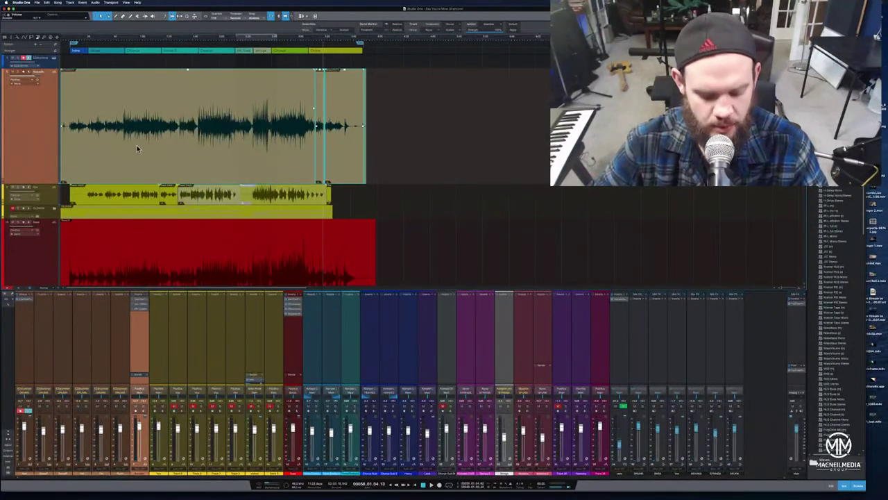
right_click(204, 155)
key("Escape")
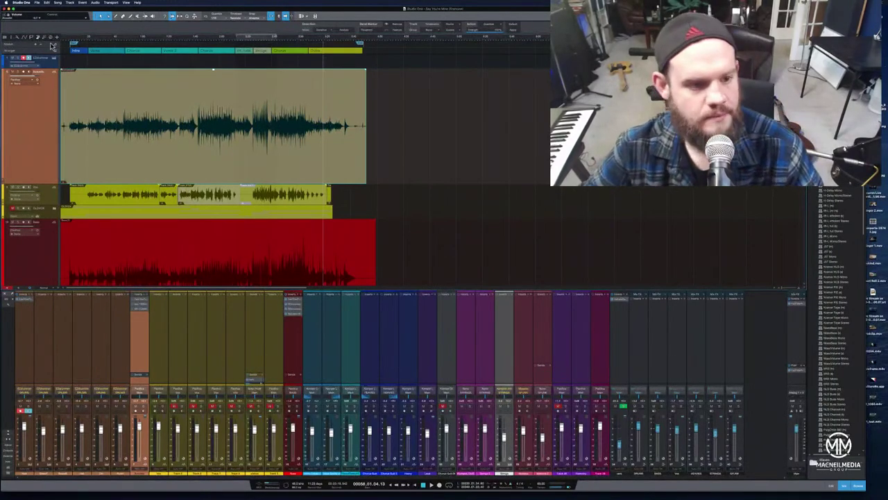
- Trim the acoustic event's start to just before the intro begins, and play the song's opening
left_click_drag(77, 40, 215, 39)
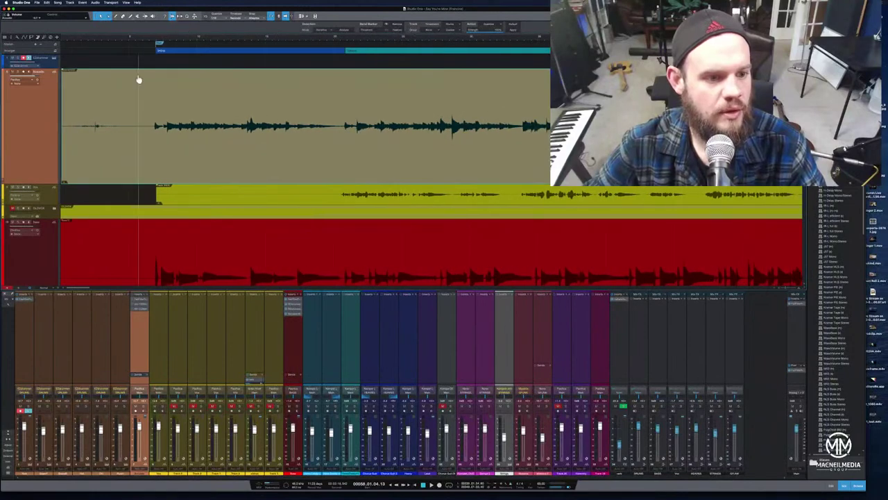
left_click_drag(63, 100, 147, 102)
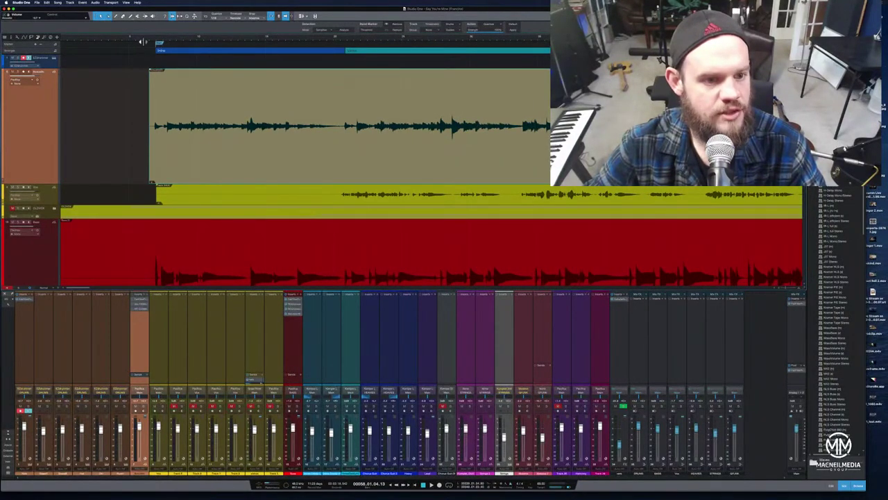
left_click_drag(144, 40, 153, 52)
key("space")
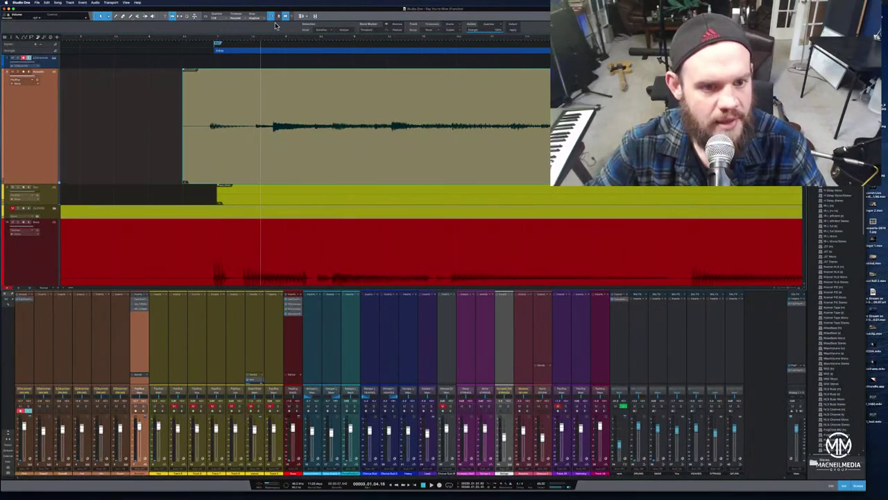
- Detect transients on the acoustic event and move the first strum's bend marker slightly later, onto the start of the intro
right_click(213, 165)
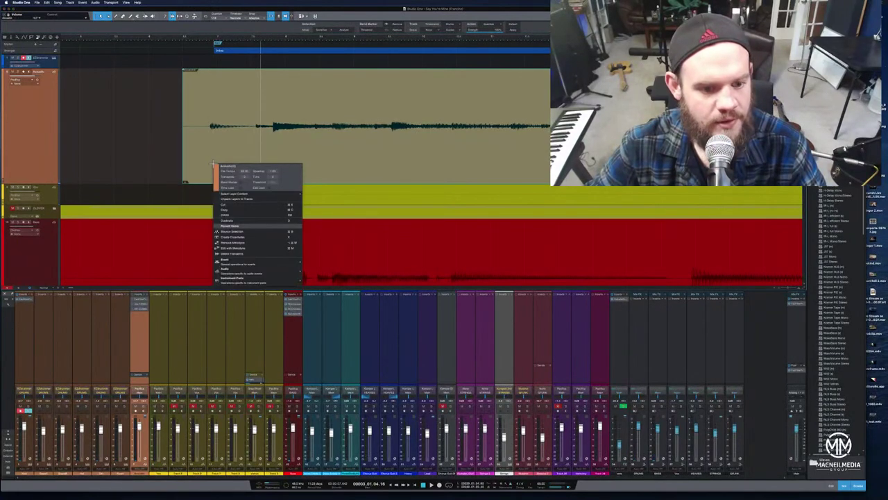
left_click(261, 254)
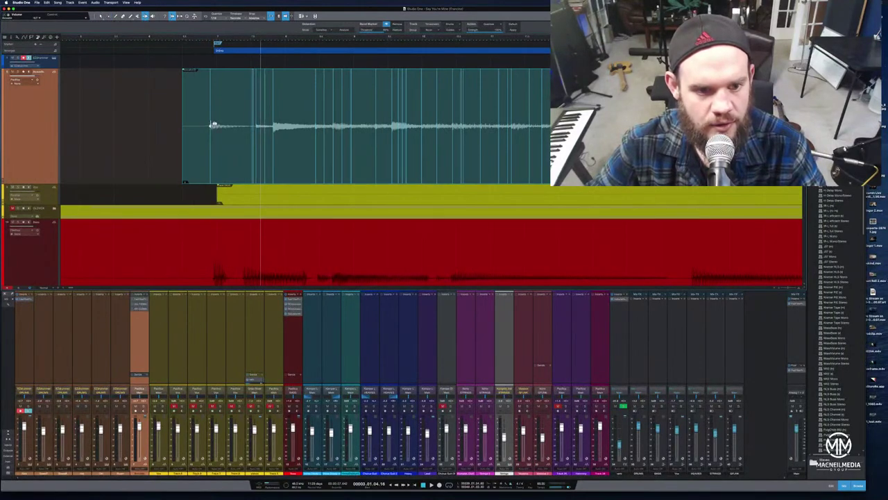
left_click(216, 126)
left_click_drag(216, 125, 219, 126)
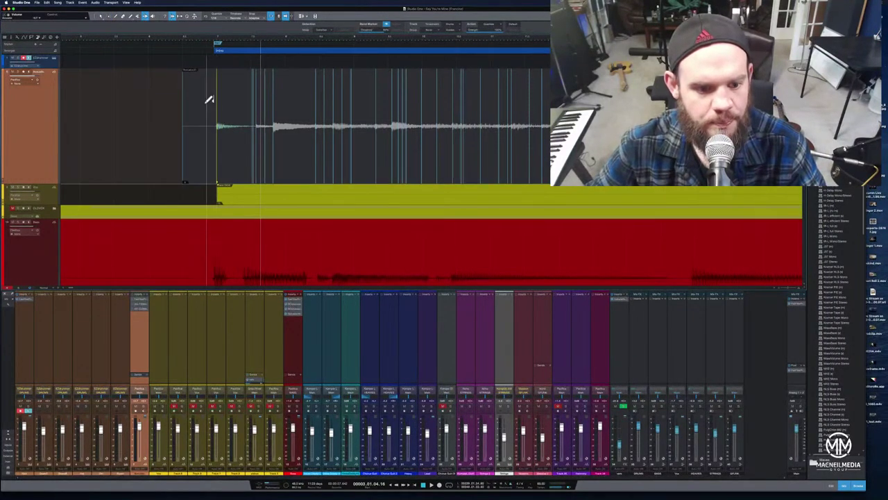
- Detect transients on the bass event, align its first note with the intro's start, and play the song's opening
scroll(220, 201, "down", 5)
scroll(220, 201, "up", 5)
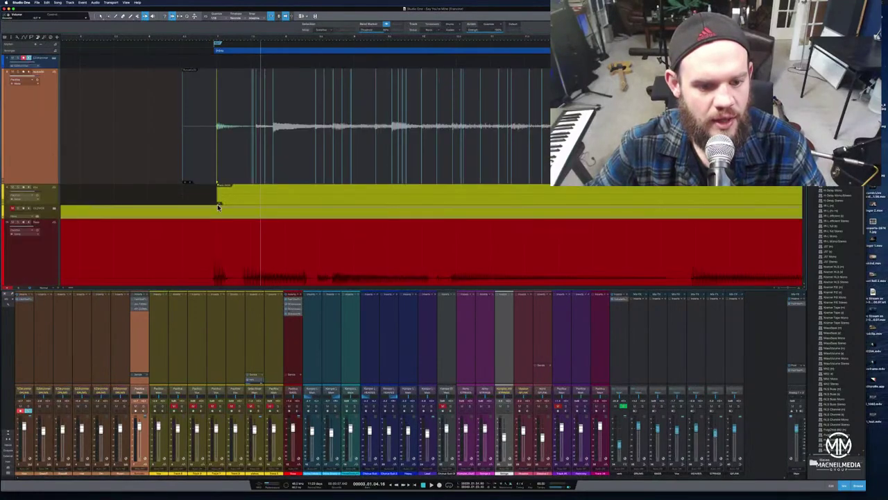
scroll(218, 204, "down", 2)
right_click(204, 220)
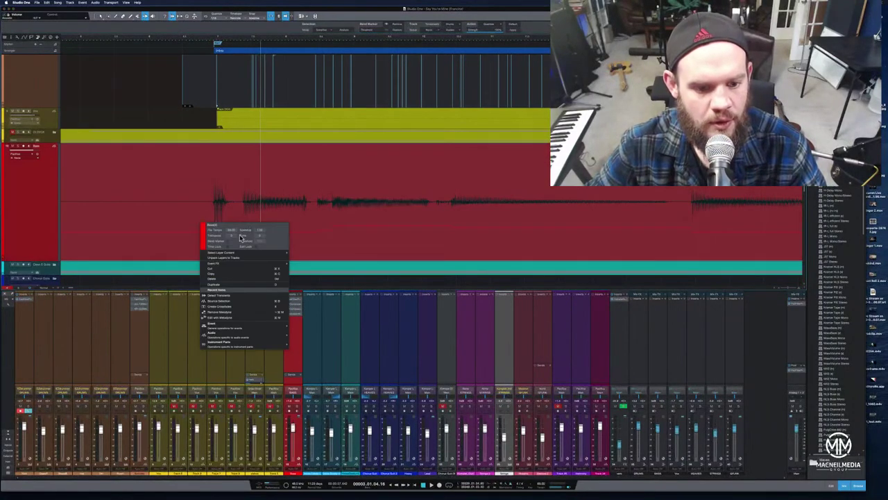
left_click(251, 295)
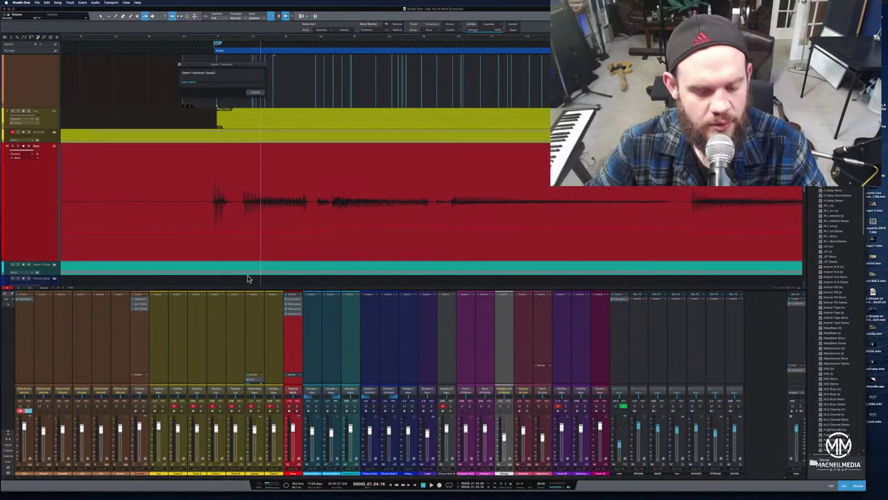
left_click(218, 176)
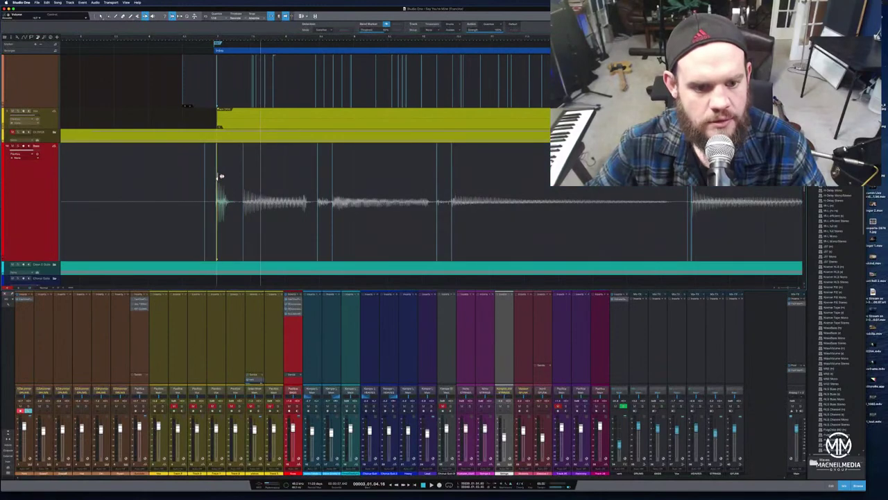
left_click(158, 39)
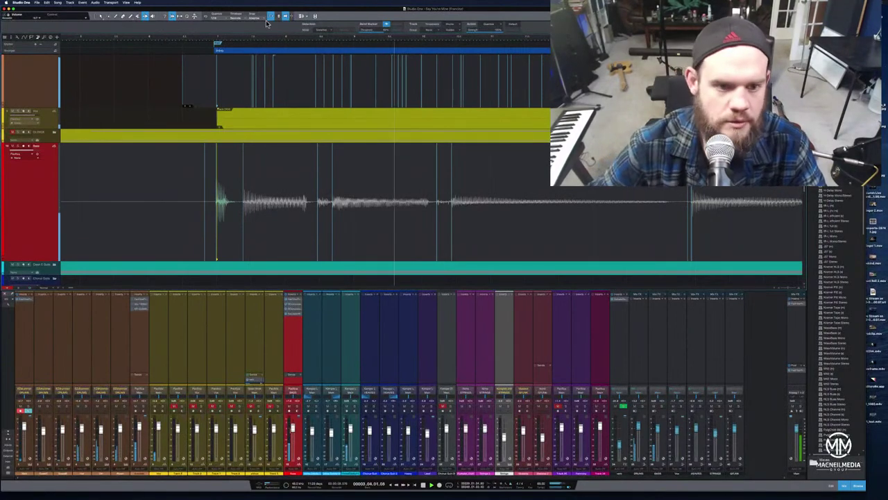
- Check the high-pass band in the FabFilter Pro-Q 3 insert on the Acoustic channel during playback and close the plug-in
key("w")
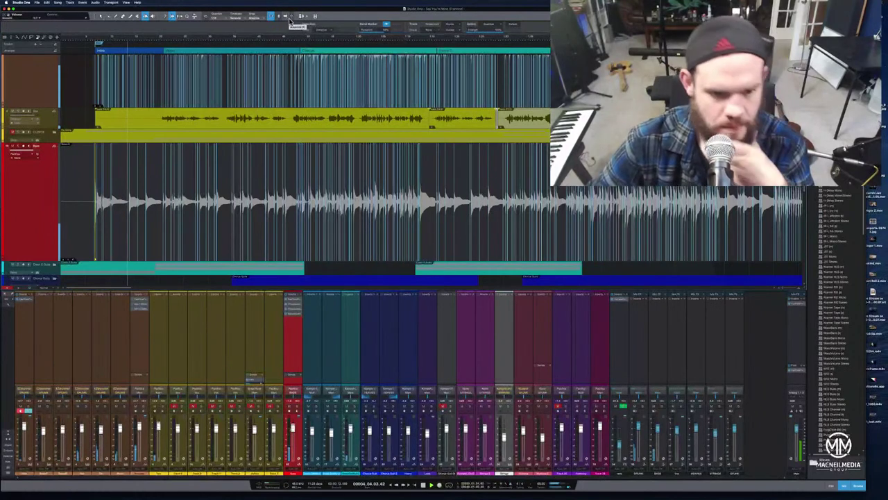
left_click(142, 301)
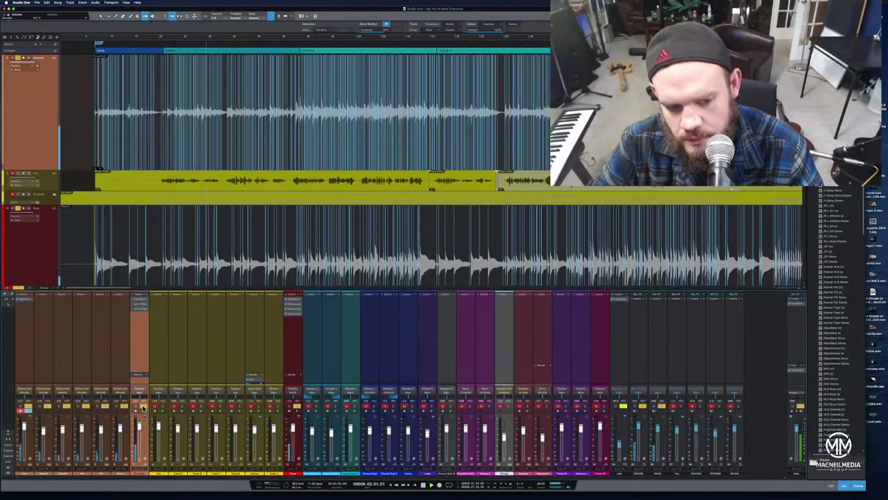
left_click(141, 302)
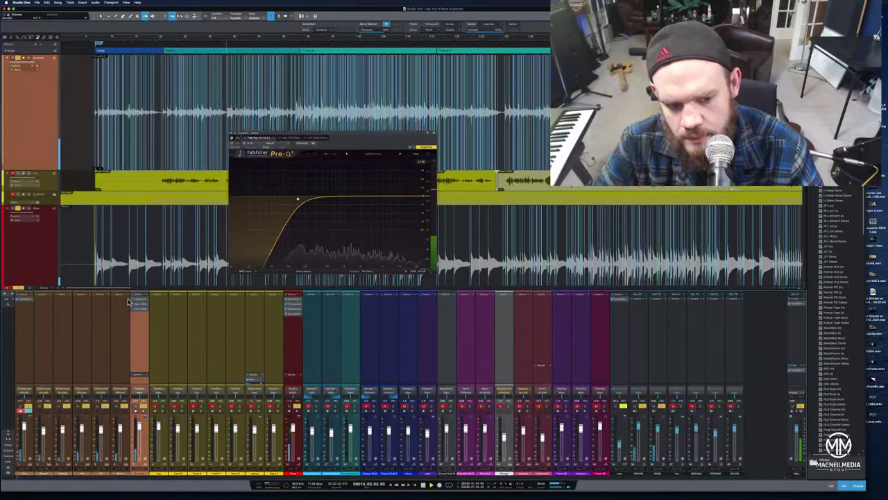
scroll(299, 201, "up", 2)
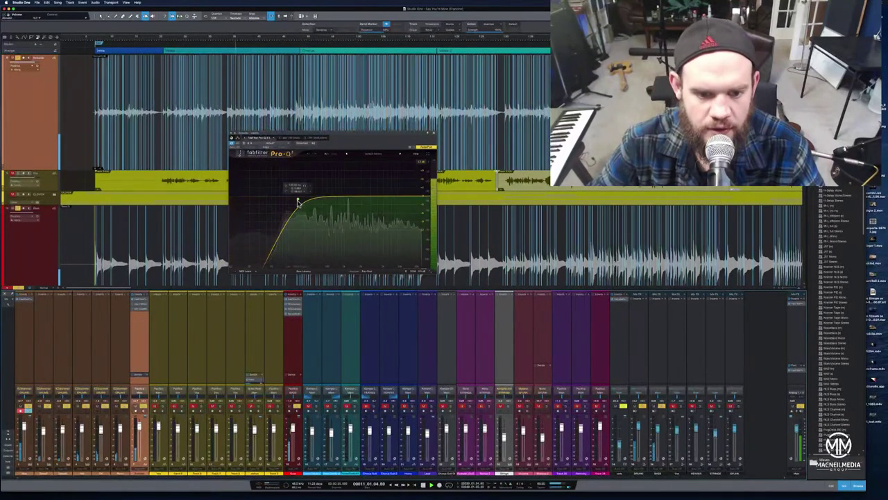
left_click(299, 200)
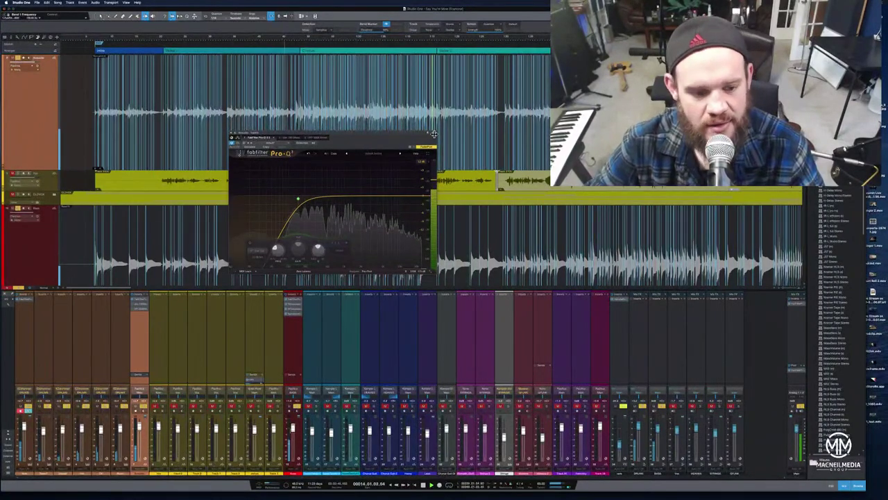
left_click(435, 134)
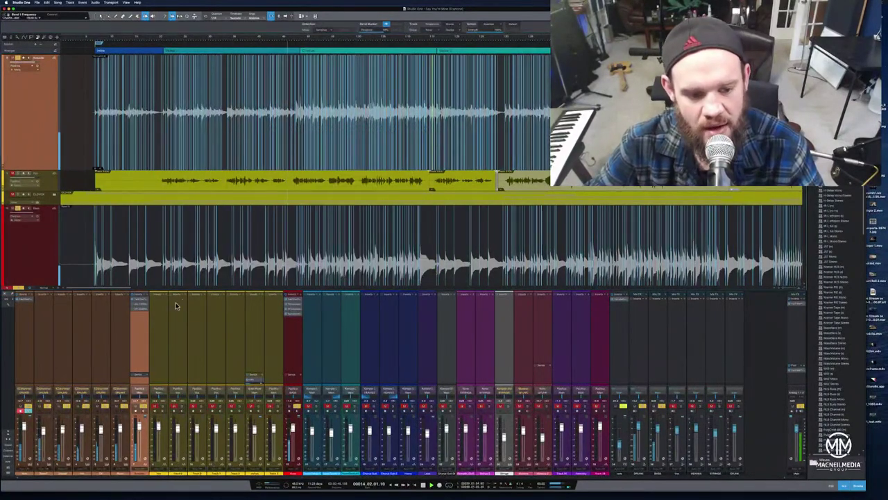
- Bring up the dbx 160 compressor insert on the Acoustic channel and resume playback with the whole song in view
left_click(137, 307)
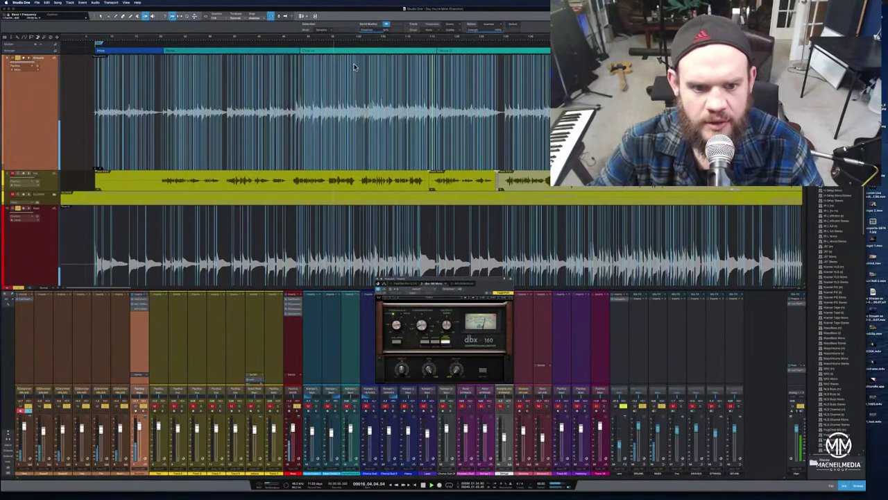
scroll(366, 61, "up", 3, "ctrl")
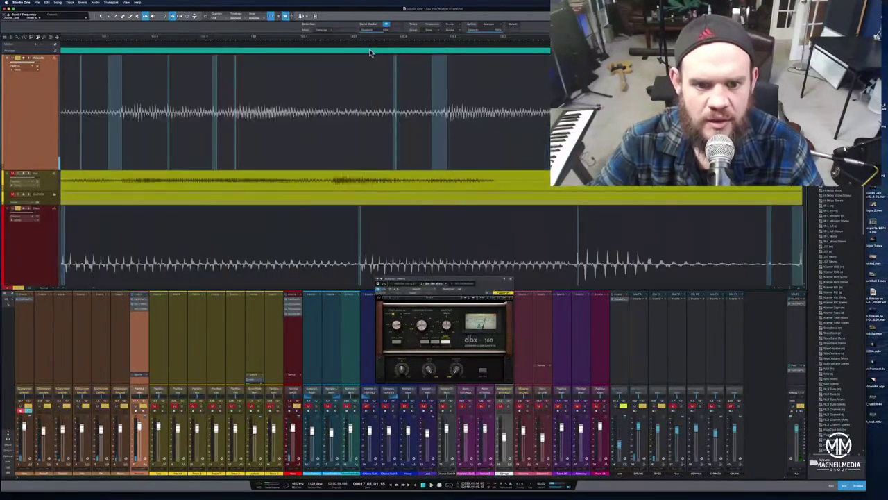
scroll(366, 42, "down", 4)
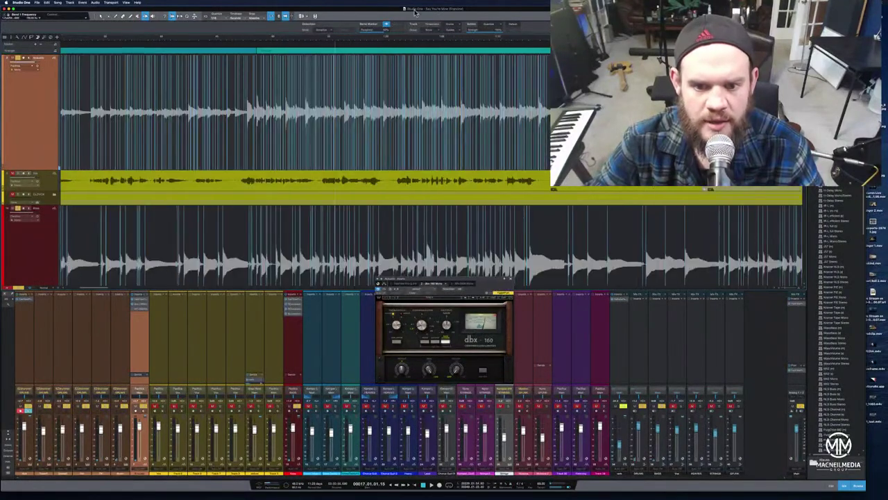
key("w")
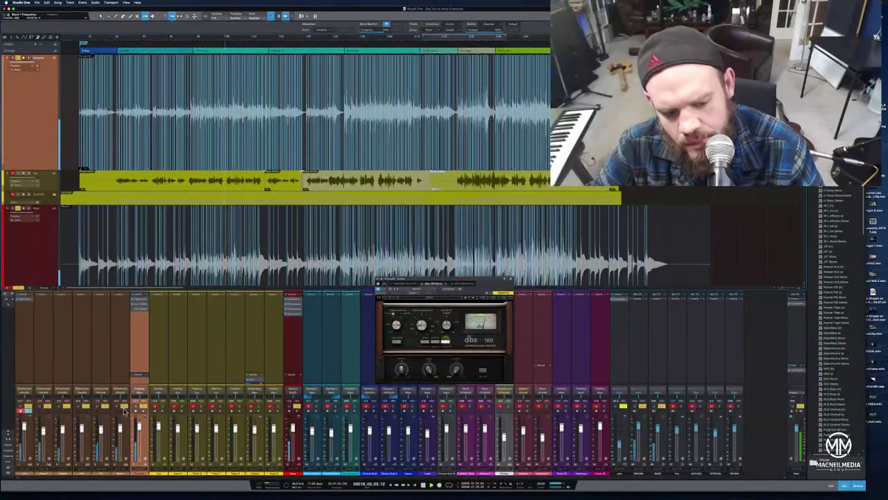
- Take the Drums bus out of solo and replay the Acoustic and Bass tracks from bar 27
left_click(640, 408)
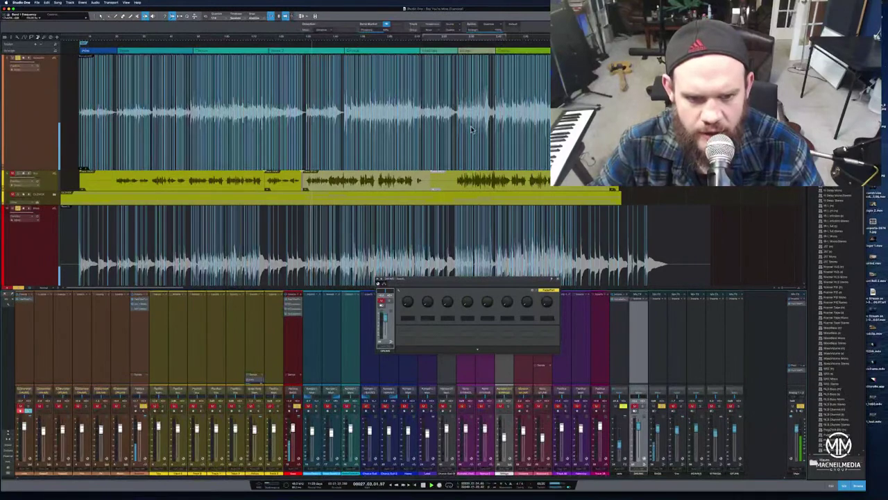
left_click(315, 50)
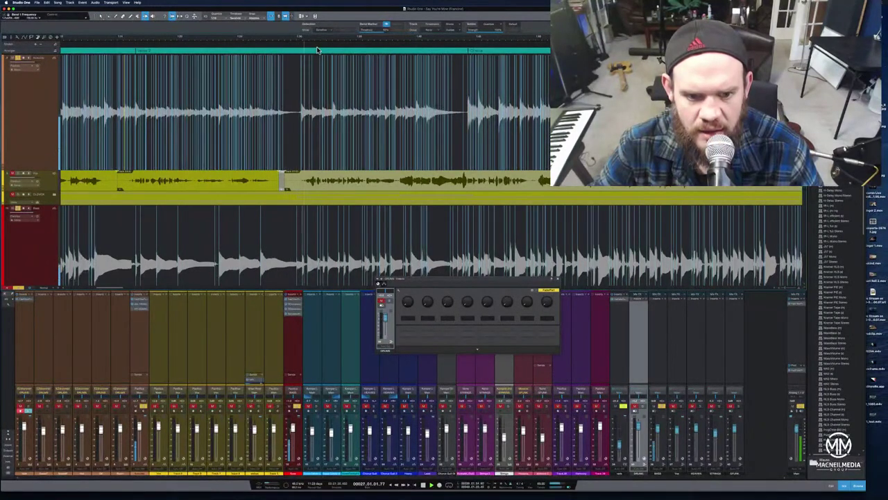
- Open the Acoustic track's audio event for editing in Melodyne, and close the compressor window and the Melodyne update page
right_click(34, 136)
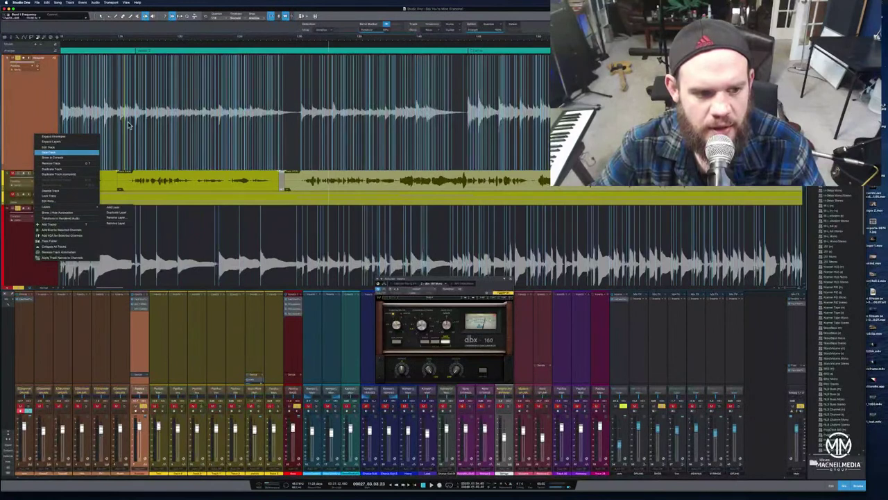
left_click(30, 91)
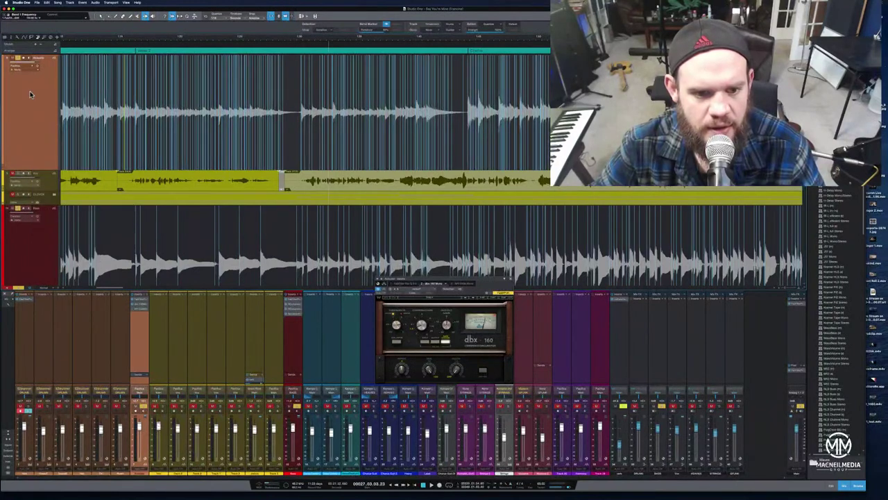
left_click(102, 16)
right_click(295, 150)
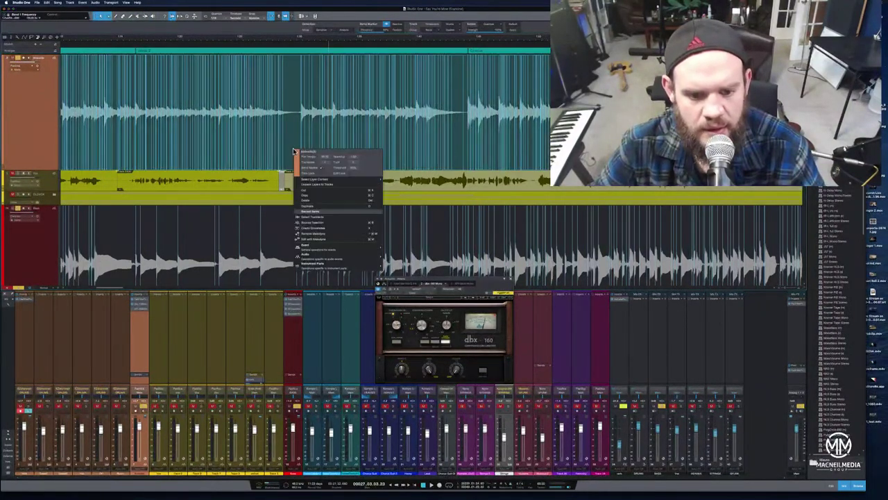
left_click(359, 240)
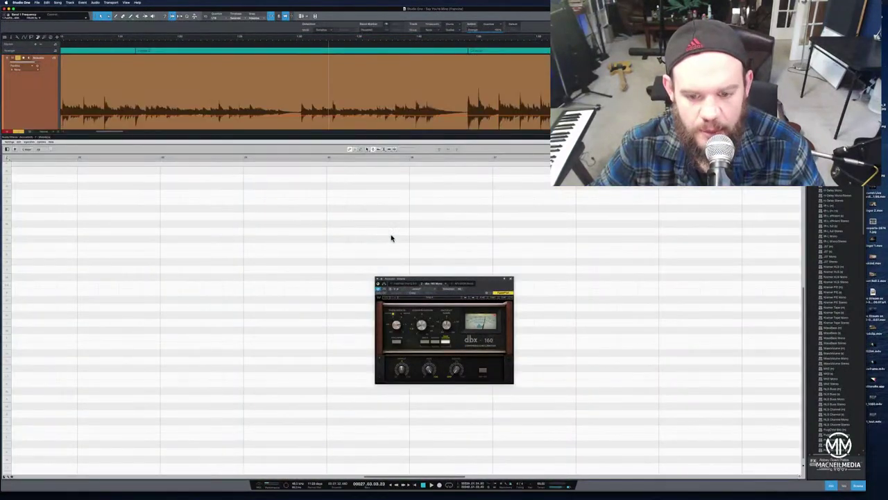
left_click(510, 280)
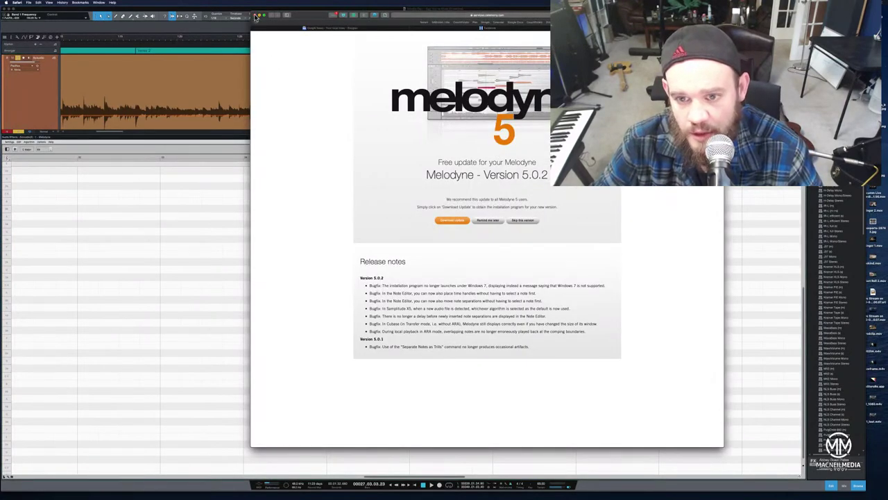
left_click(256, 15)
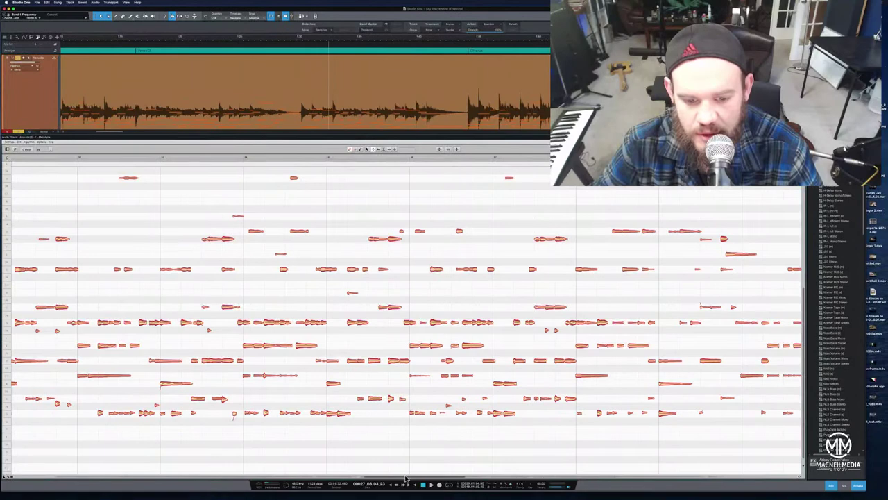
- Examine the detected acoustic notes in Melodyne during playback and shrink the editor to reveal the Bass track below
left_click_drag(406, 479, 30, 440)
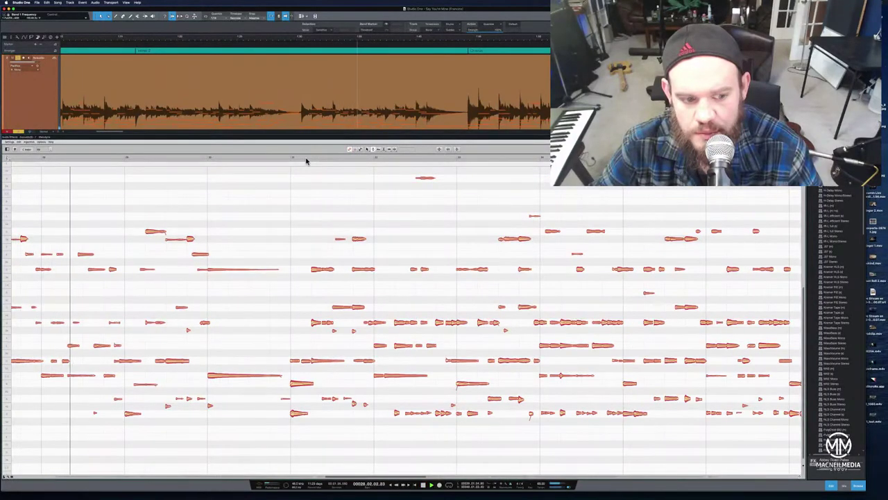
mouse_move(369, 494)
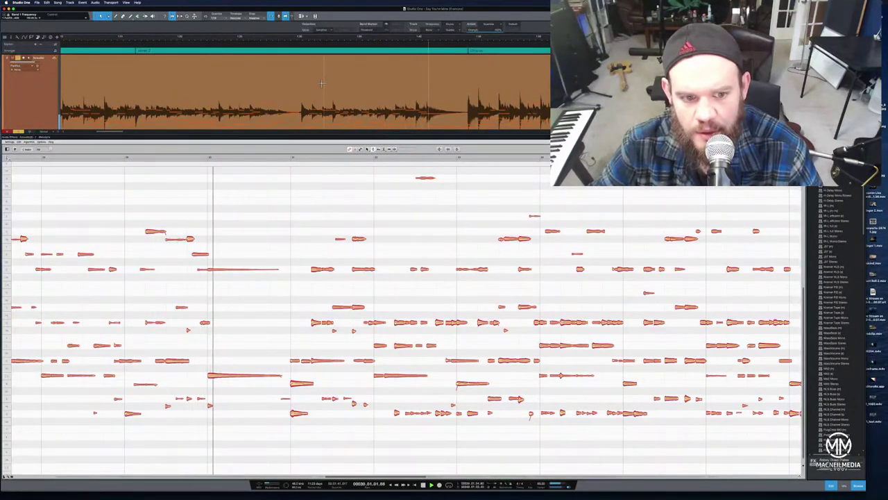
left_click_drag(292, 135, 292, 376)
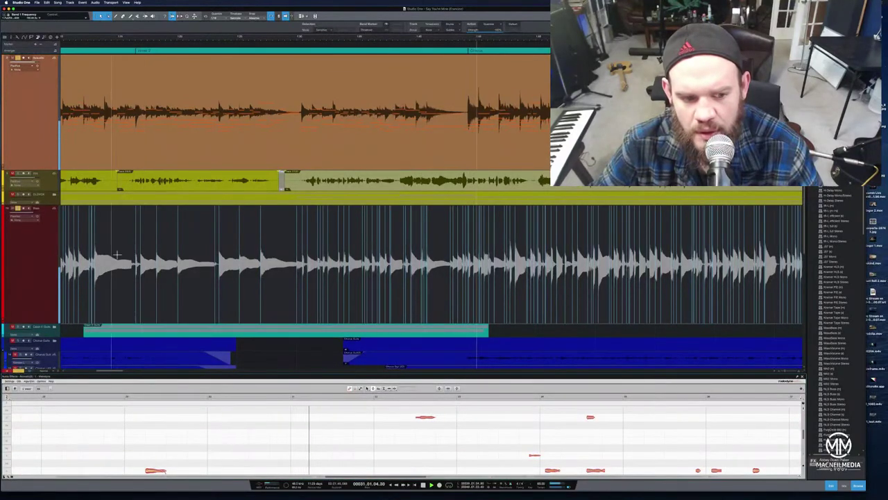
- Select the Bass track, close the Melodyne editor and show the mixing console again
right_click(43, 275)
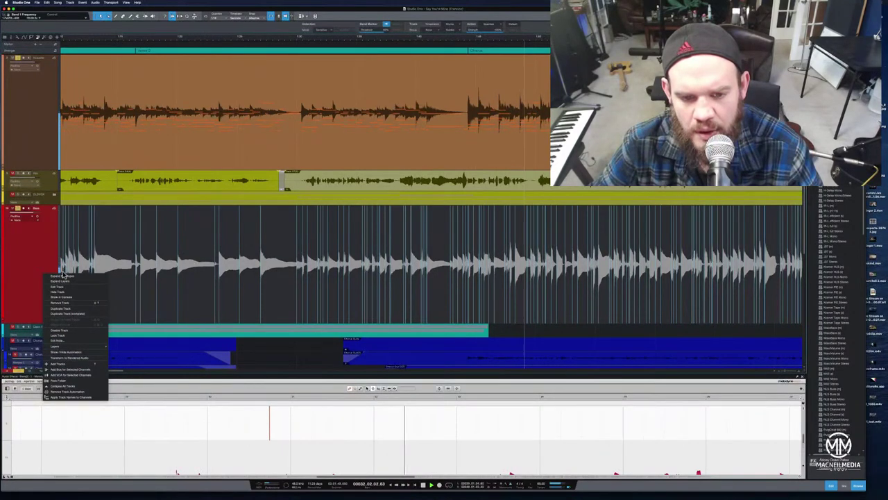
left_click(30, 240)
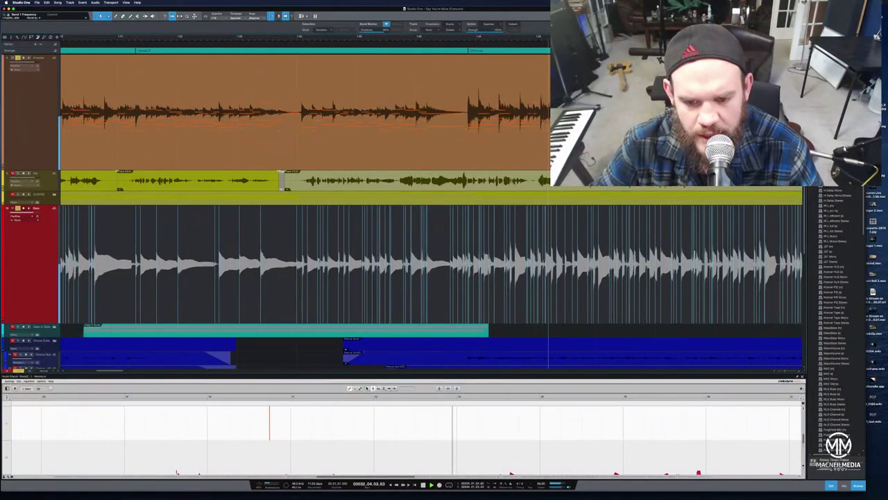
left_click(801, 378)
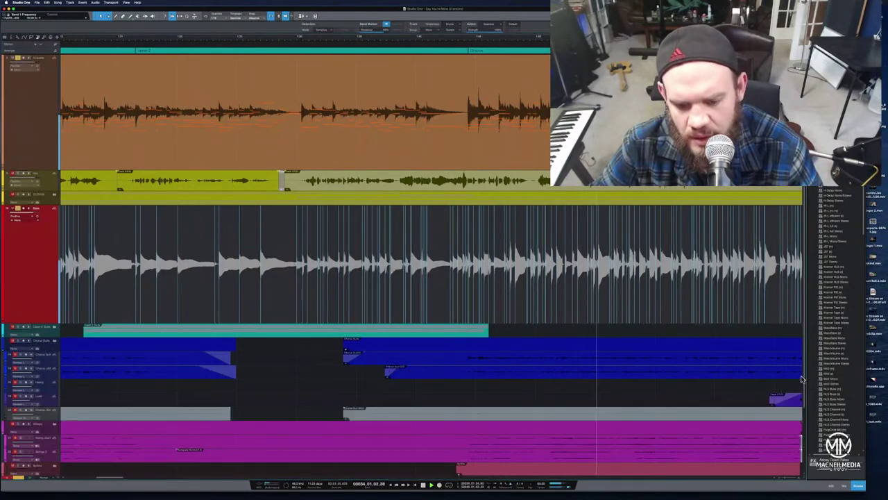
left_click(841, 486)
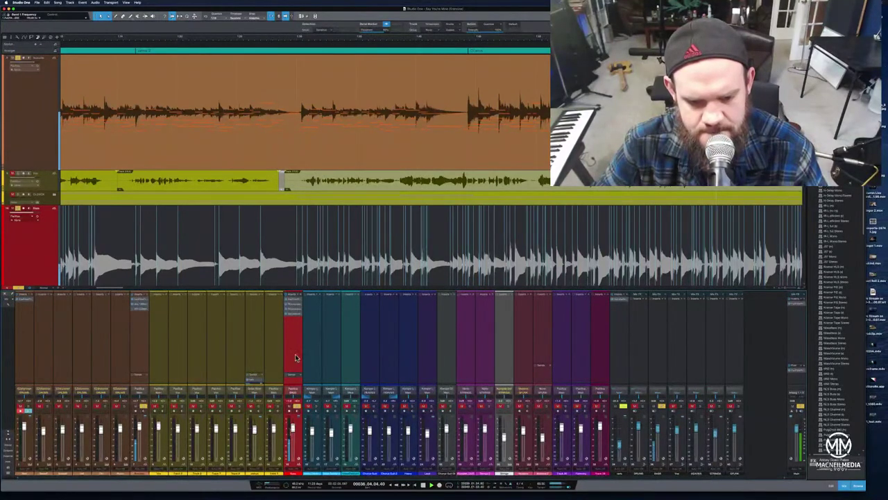
- Insert the Mixtool plug-in on the Bass channel and try its left phase inversion
left_click(296, 386)
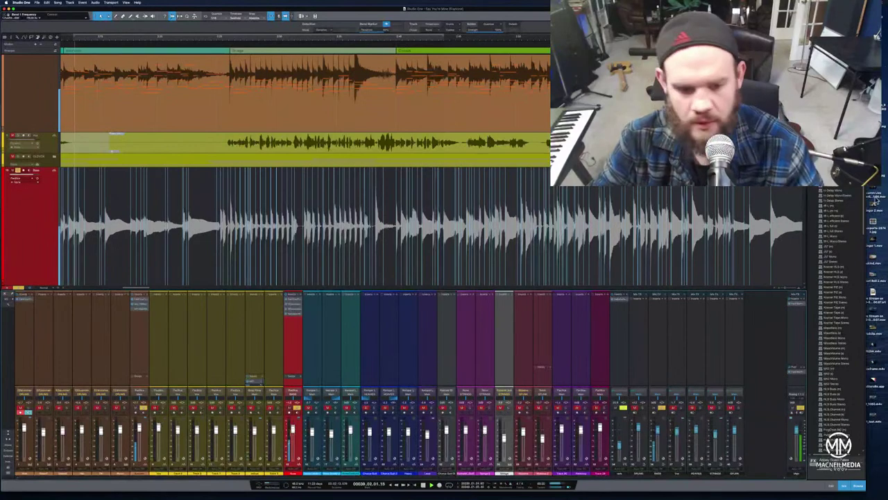
left_click(301, 297)
left_click(310, 316)
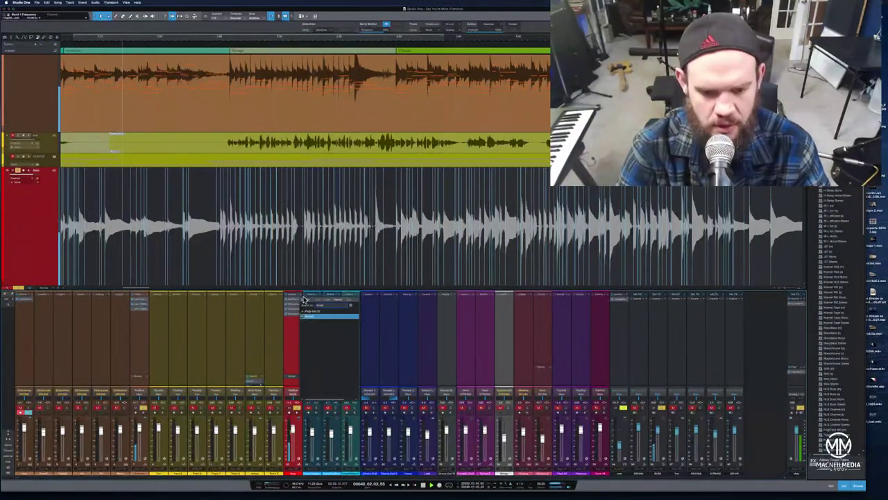
left_click(317, 317)
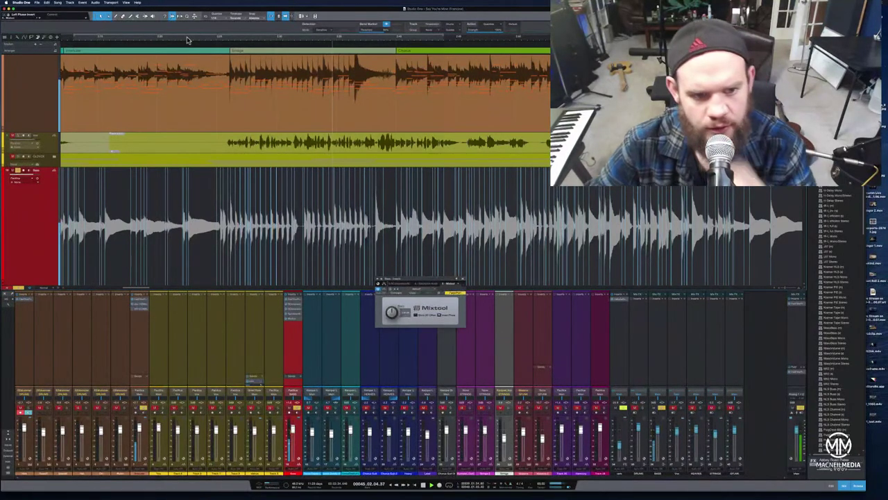
- Play briefly from bar 42 before the Bridge and examine the arrangement's tracks around that transition
scroll(234, 50, "up", 2)
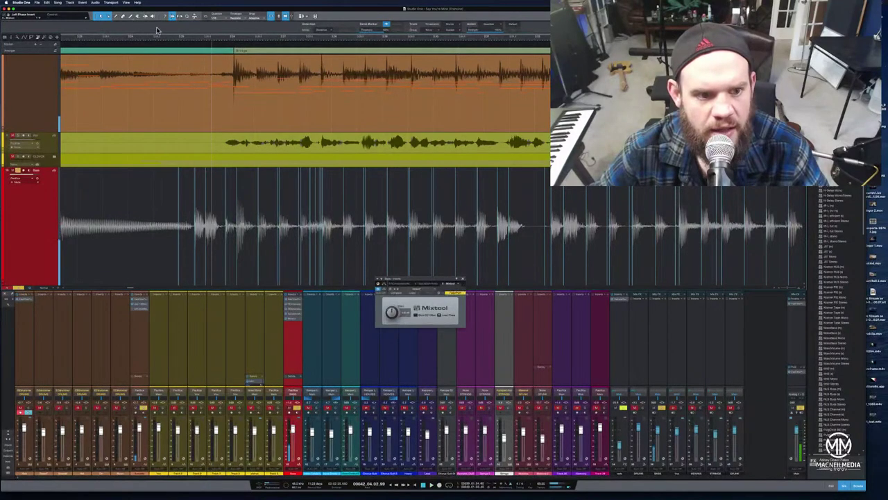
left_click(109, 37)
scroll(124, 88, "down", 2)
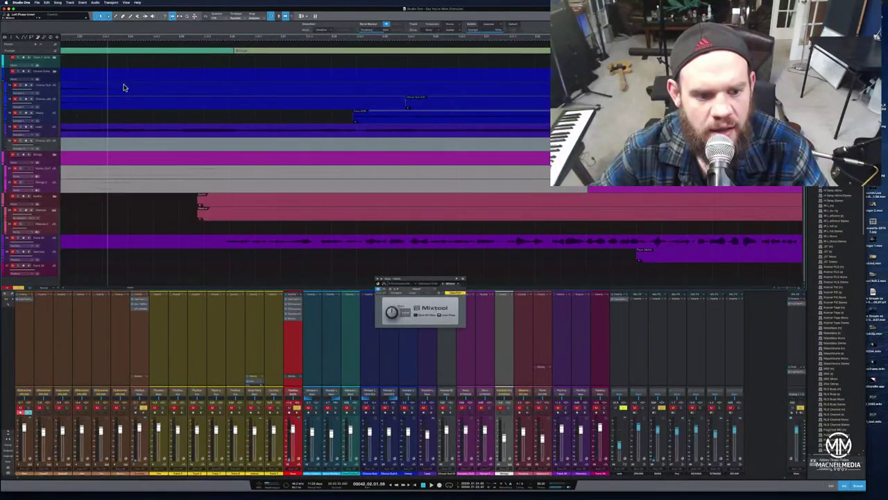
key("space")
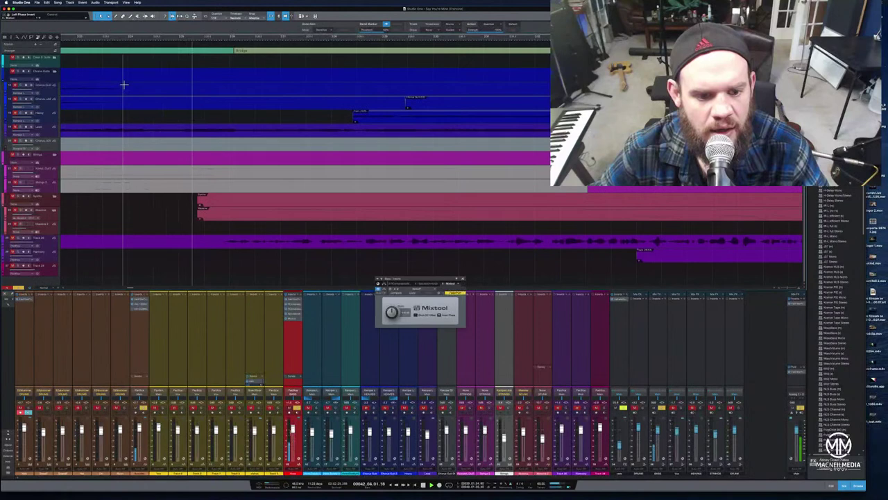
key("space")
scroll(134, 102, "up", 3)
scroll(135, 102, "down", 1)
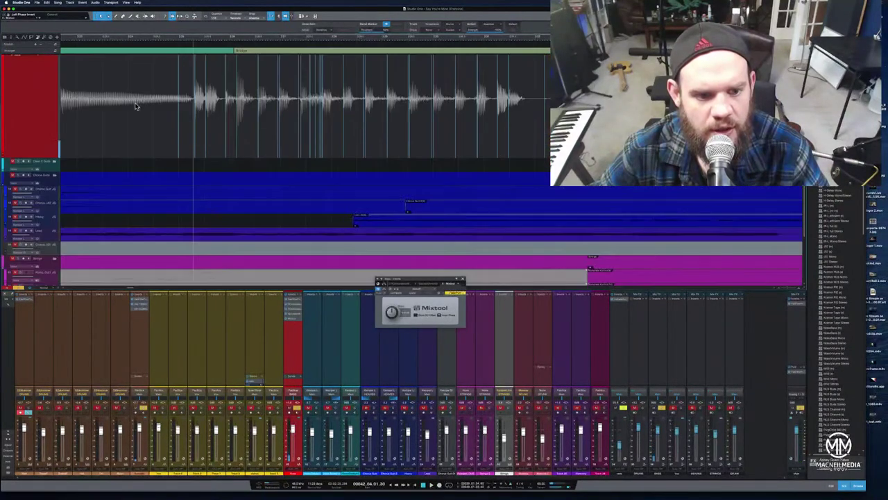
scroll(135, 106, "up", 4)
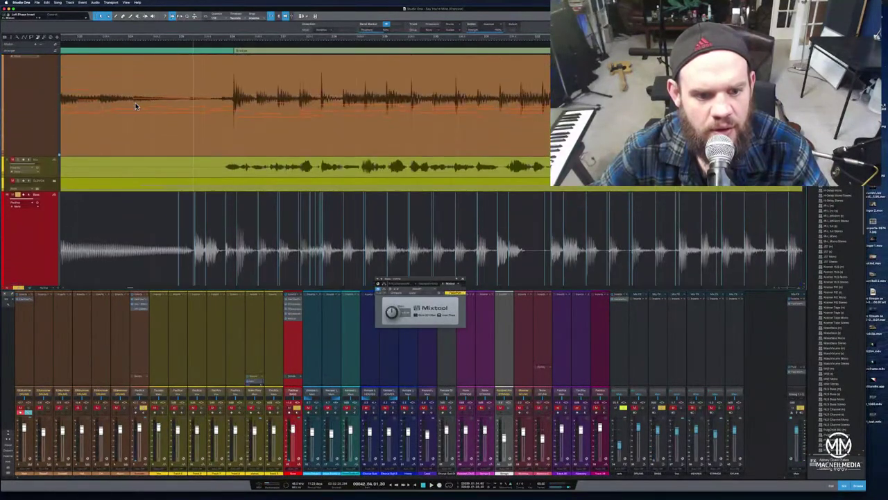
scroll(131, 109, "up", 1)
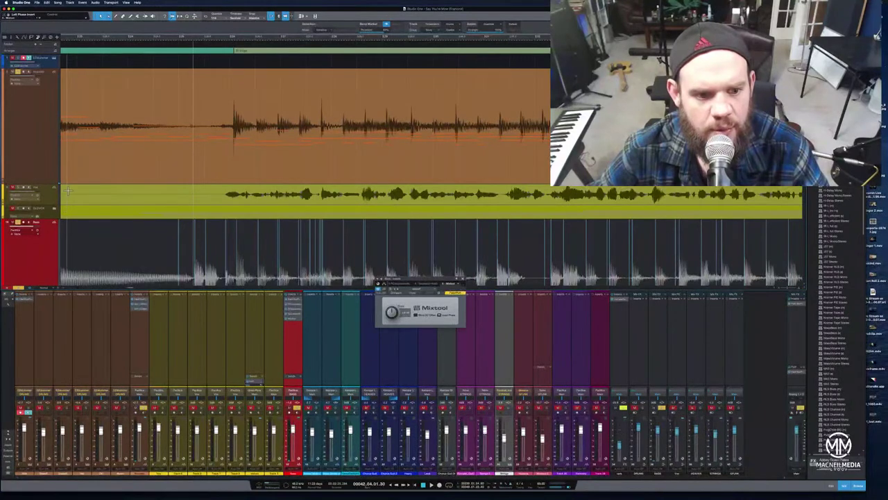
scroll(190, 91, "down", 5)
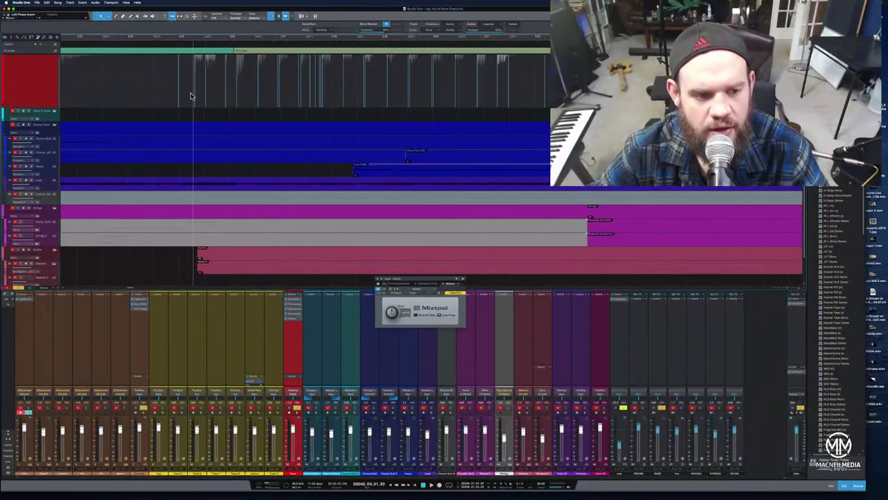
- Play the transition into the Bridge repeatedly, comparing it with and without the Bass track, and examine the Bass waveform there
scroll(192, 96, "down", 2)
scroll(191, 96, "up", 7)
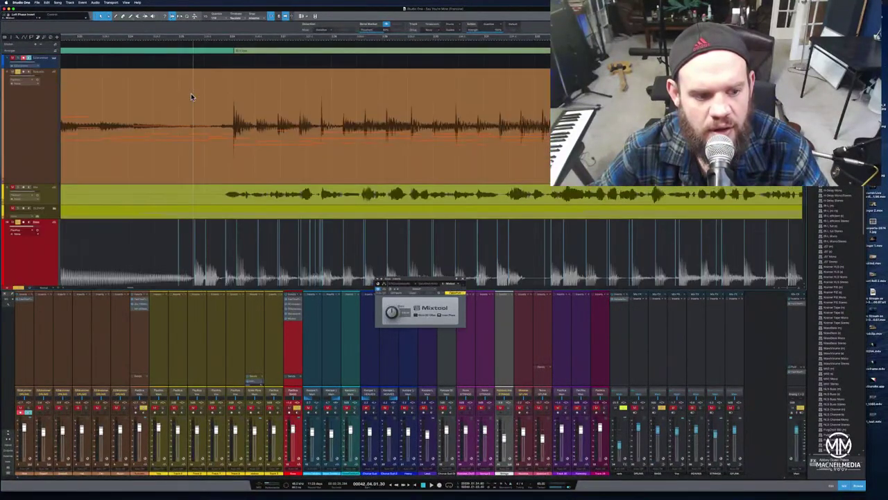
scroll(191, 96, "down", 2)
scroll(192, 97, "down", 1)
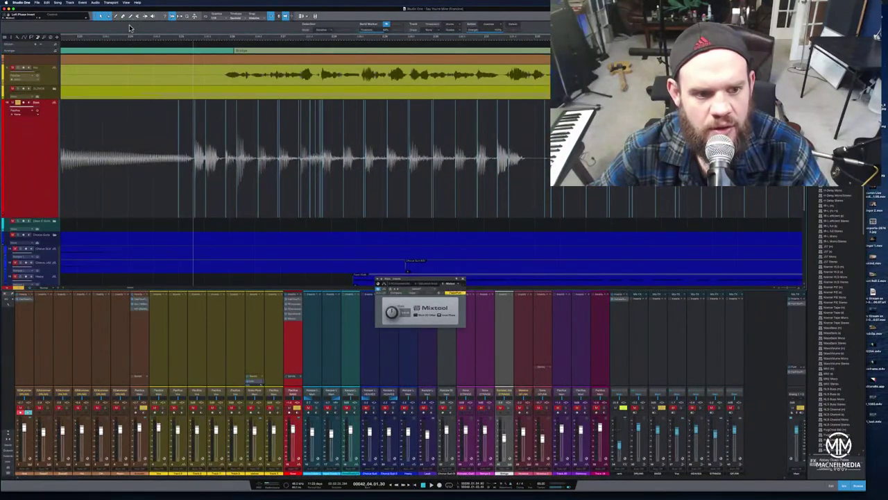
key("space")
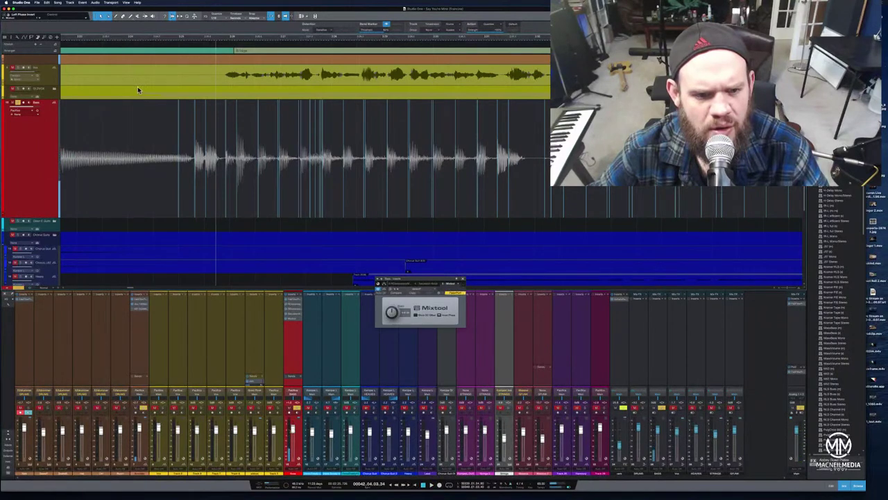
scroll(137, 88, "up", 2)
scroll(133, 86, "down", 2)
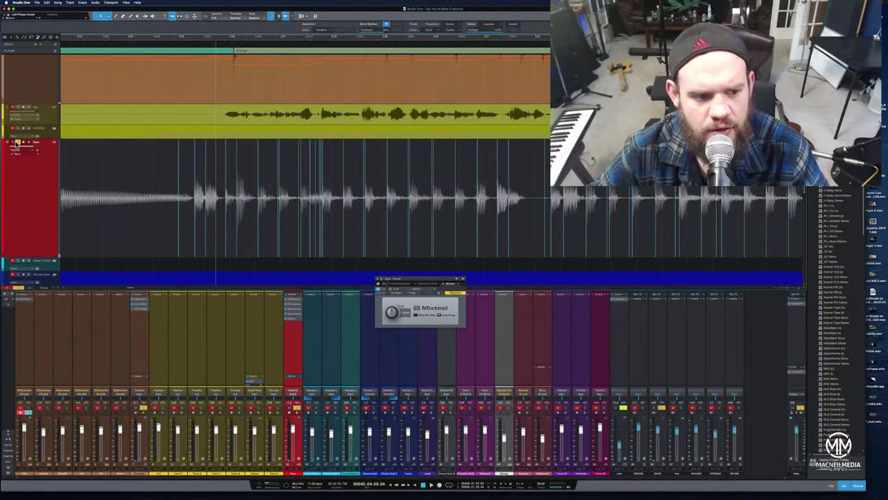
left_click(96, 42)
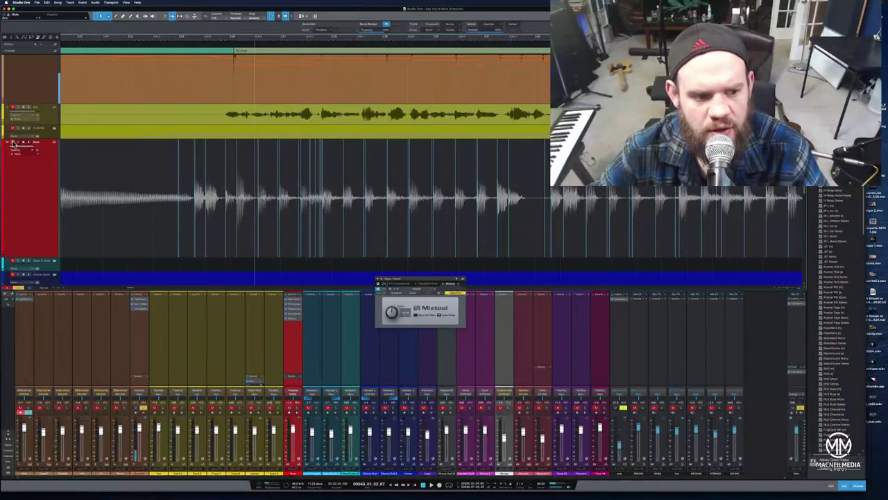
left_click(104, 40)
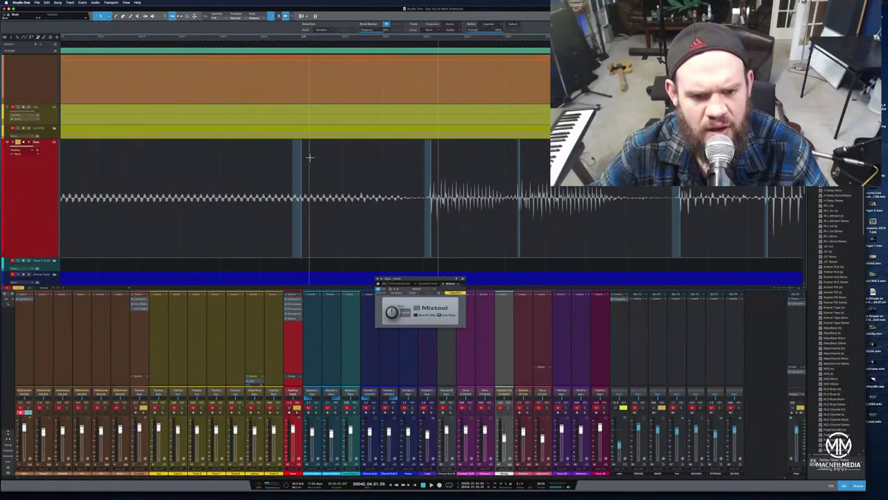
- Hide the bend markers so the Bass track shows its plain audio event
right_click(38, 206)
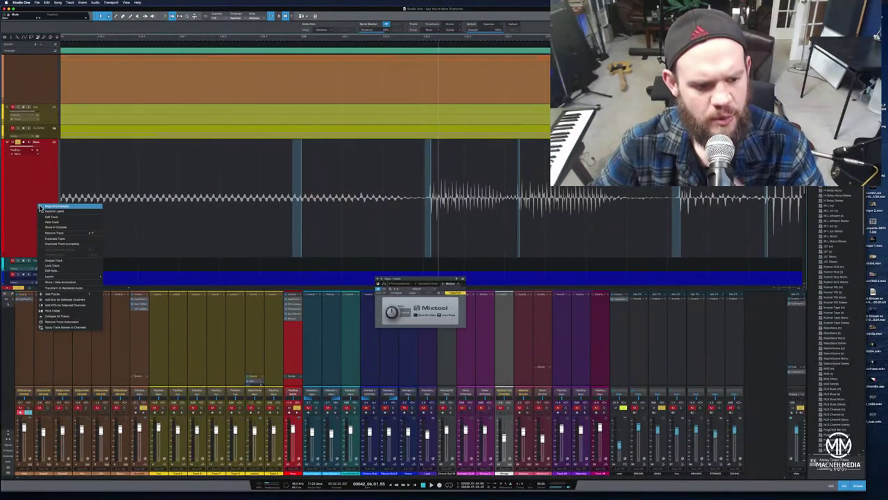
left_click(19, 206)
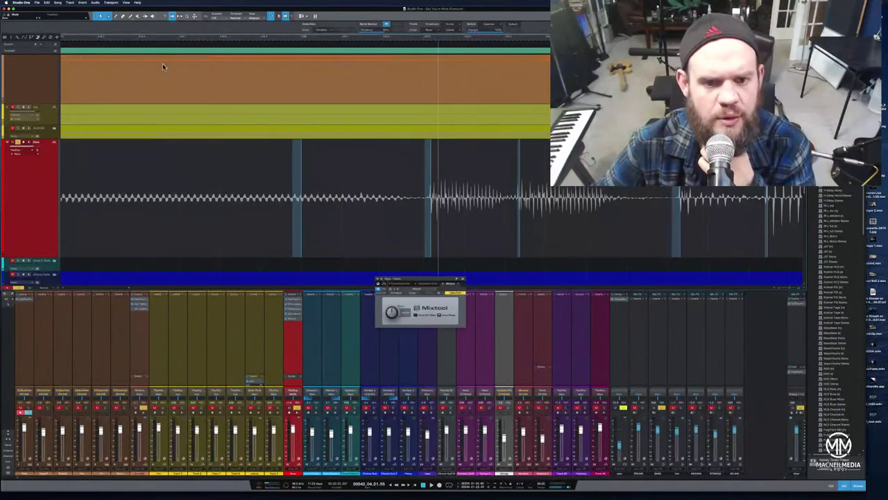
left_click(386, 25)
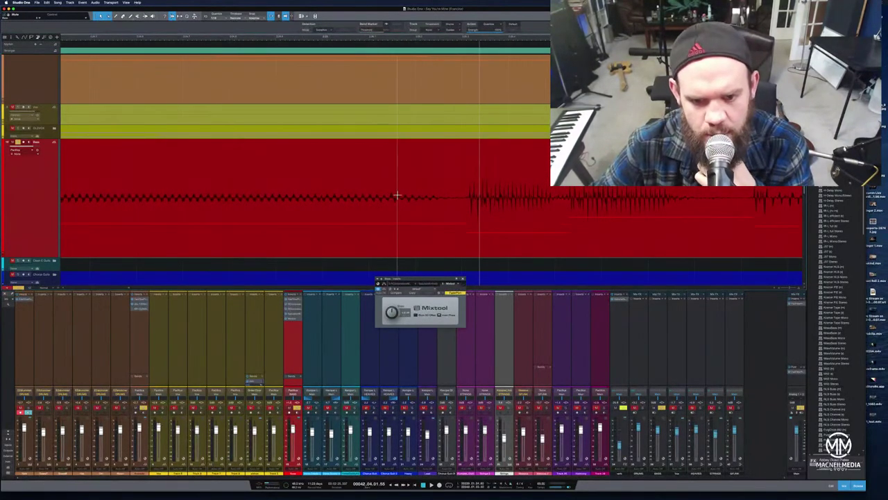
- Replay the bars leading into the Bridge and examine where the Bass's held note ends
left_click_drag(276, 39, 342, 16)
left_click(282, 38)
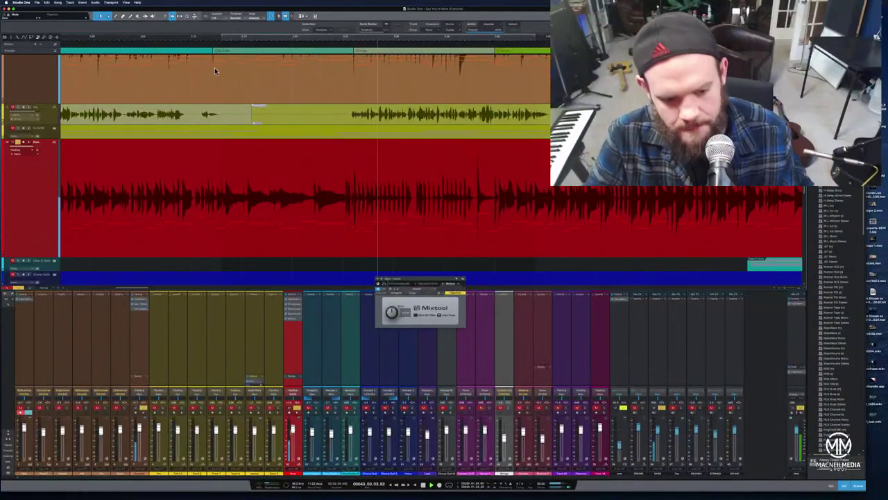
left_click(312, 38)
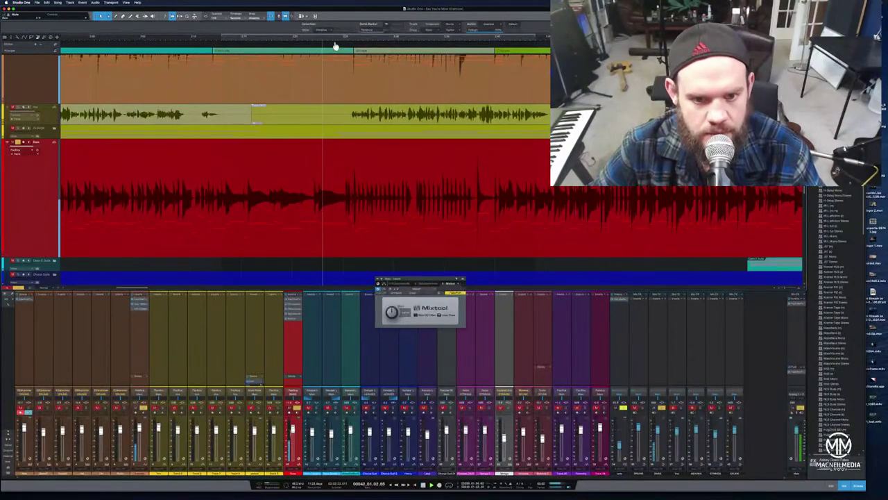
scroll(329, 59, "up", 5)
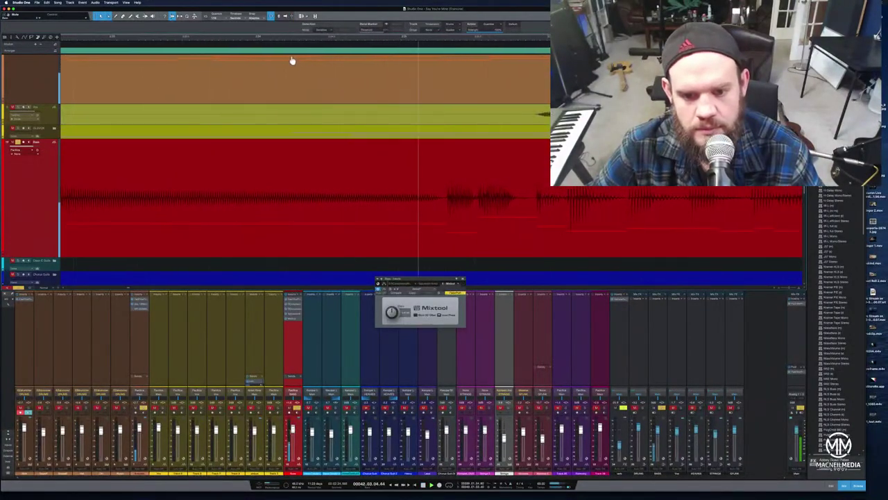
- Split the Bass event on both sides of the held note's tail before the Bridge and lower the middle piece's volume
left_click(423, 183)
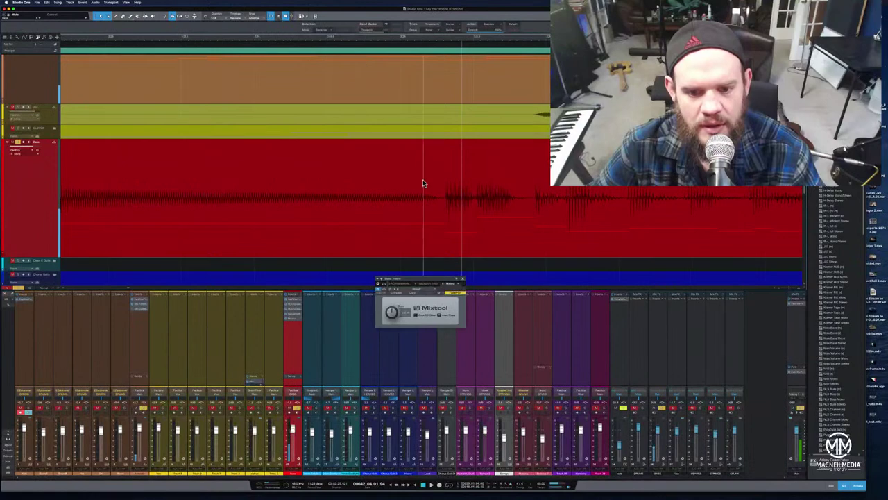
left_click(381, 183)
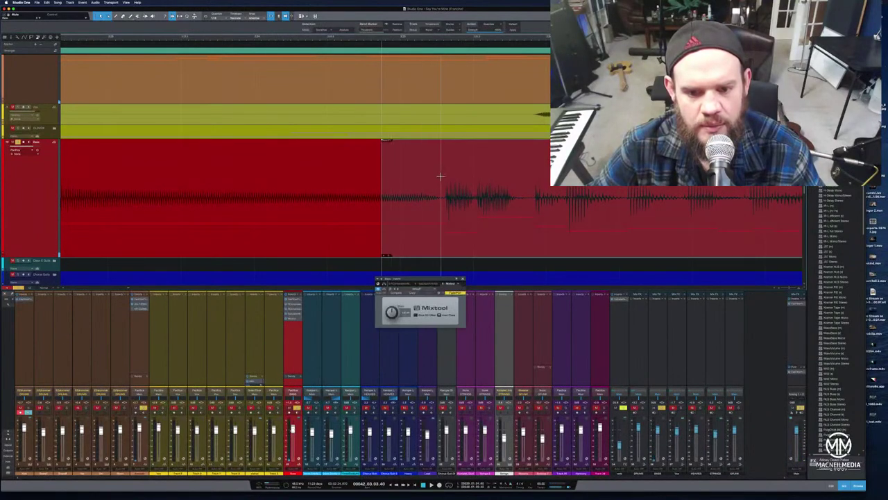
left_click(443, 175)
left_click(412, 223)
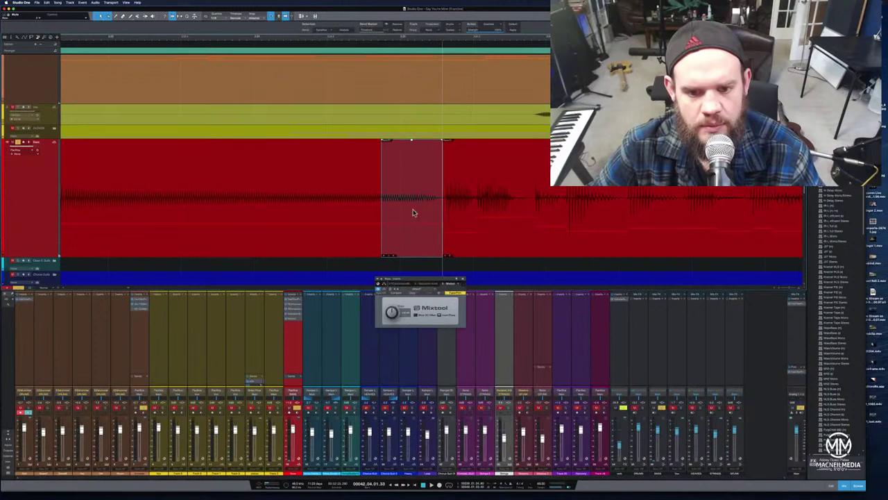
left_click_drag(412, 142, 413, 228)
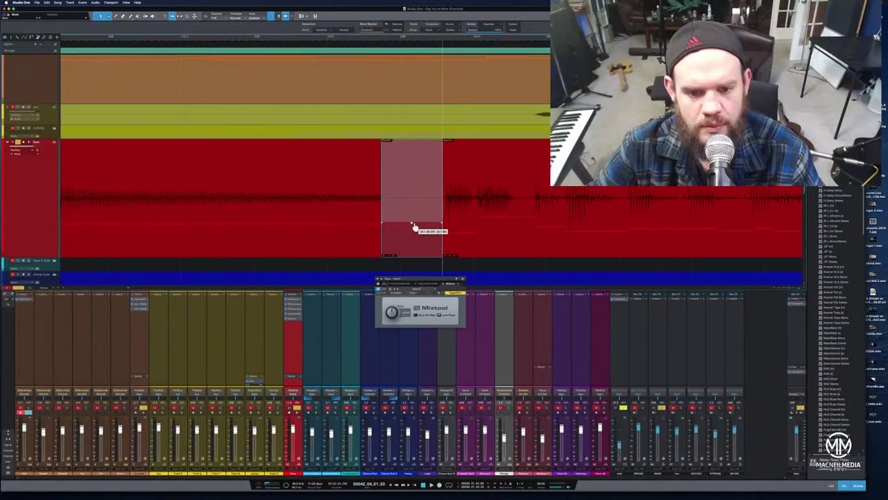
- Add a long fade-out to the Bass event before the cut and delete the short middle piece
left_click(361, 217)
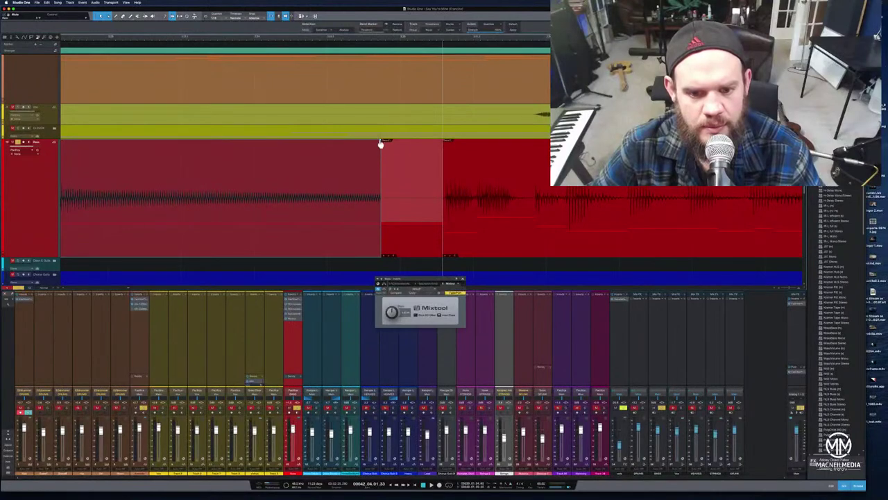
left_click_drag(381, 144, 63, 147)
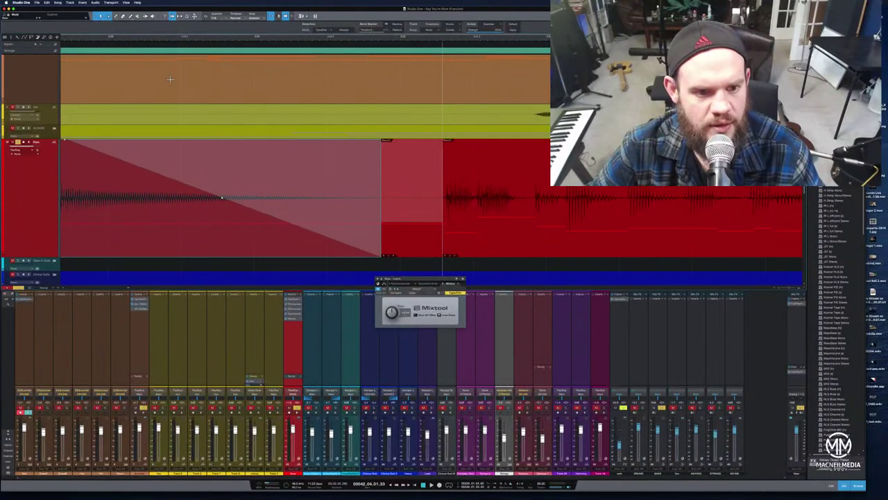
scroll(260, 118, "down", 4)
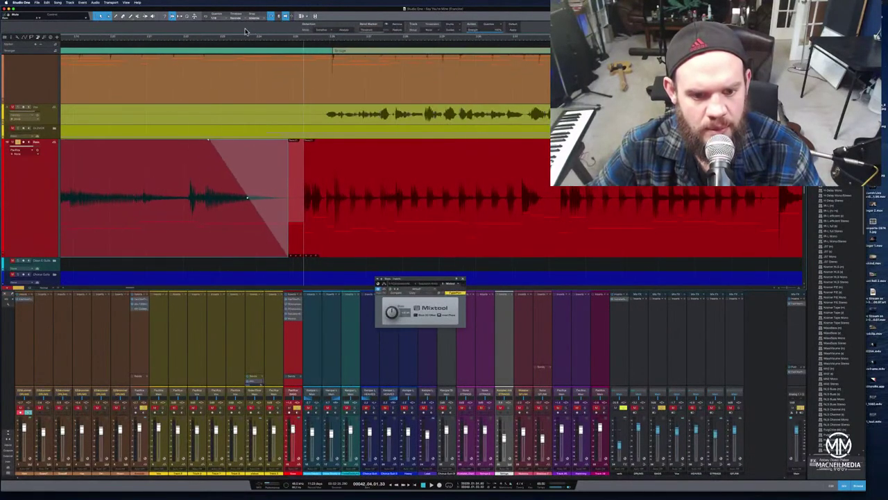
left_click(299, 217)
left_click(299, 217)
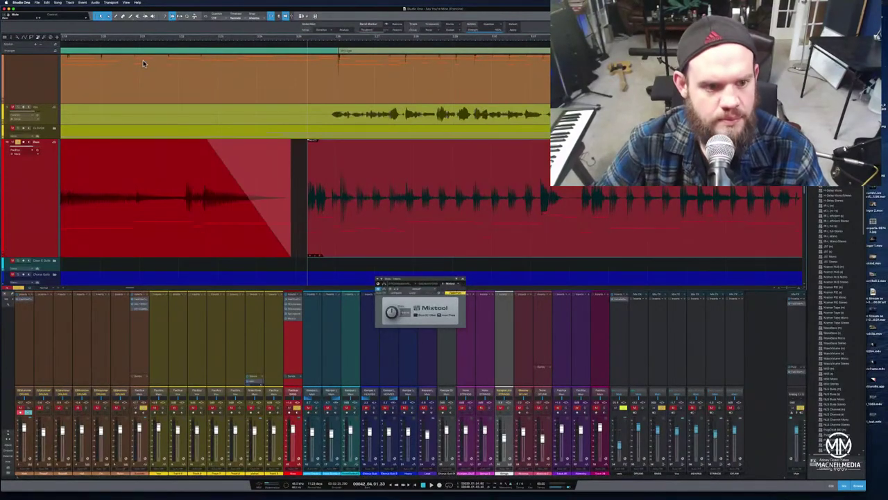
- Audition the transition, shorten the Bass event's fade-out and bend it into a logarithmic curve
left_click(125, 40)
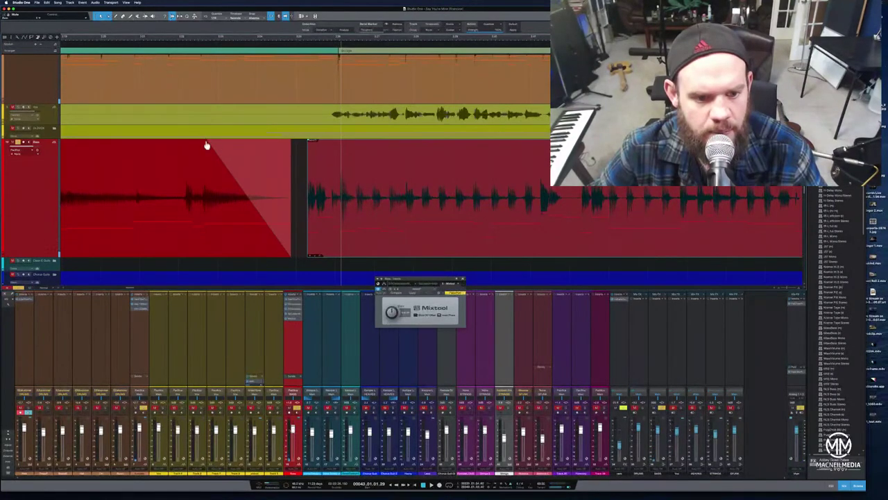
left_click(224, 165)
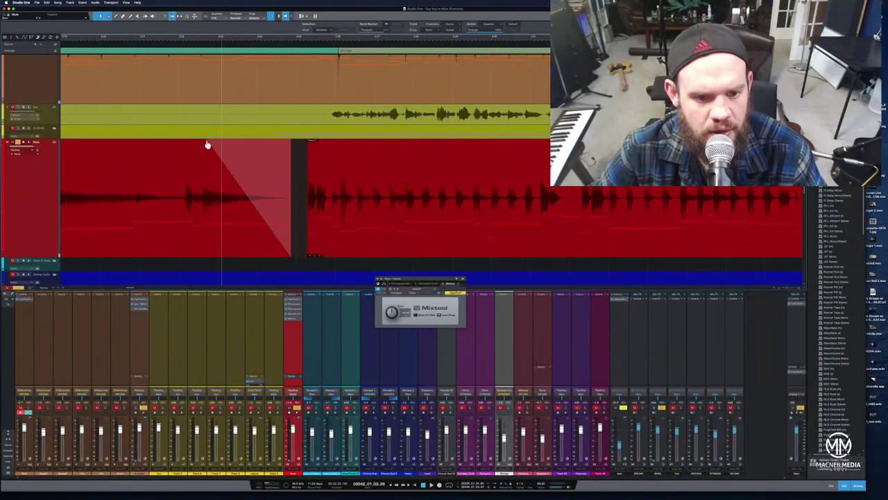
left_click_drag(209, 143, 233, 143)
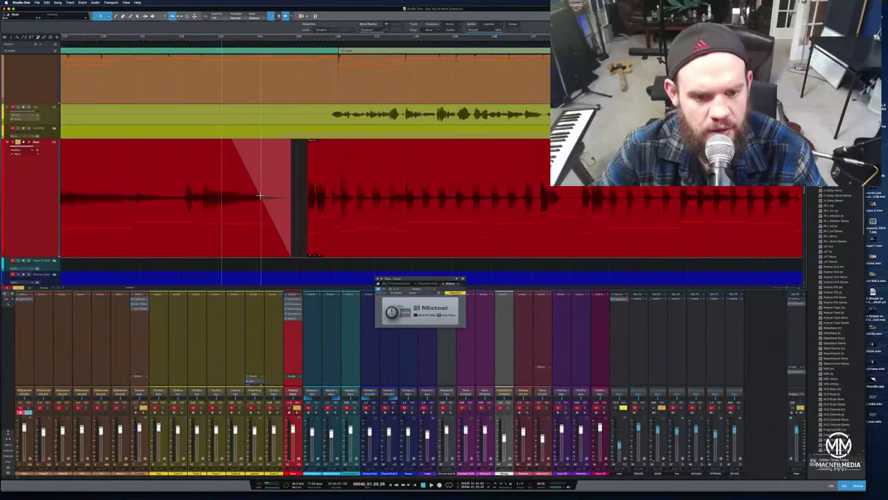
left_click_drag(263, 199, 265, 195)
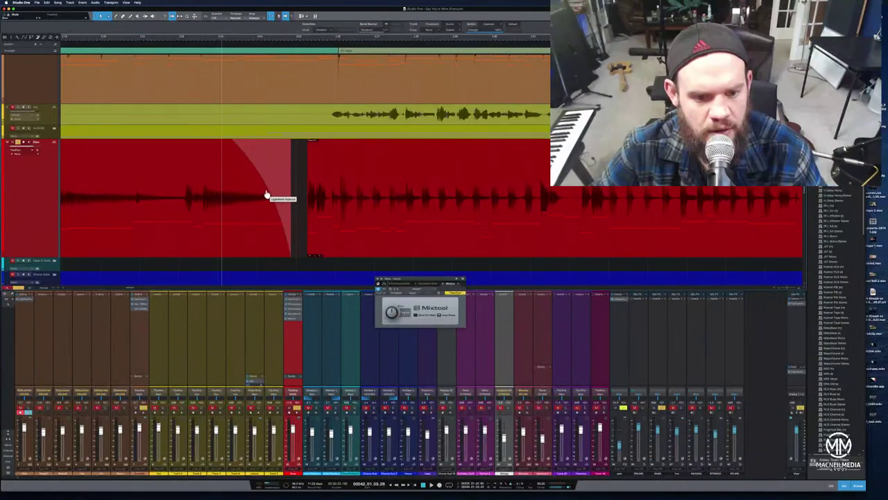
- Lengthen the logarithmic Bass fade-out to start just after the last note's attack, auditioning the transition into the Bridge
left_click(164, 37)
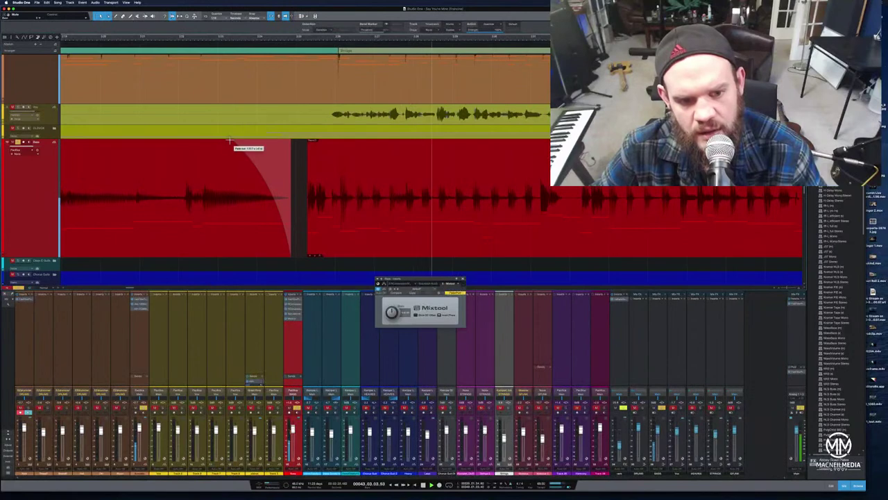
left_click_drag(233, 143, 207, 147)
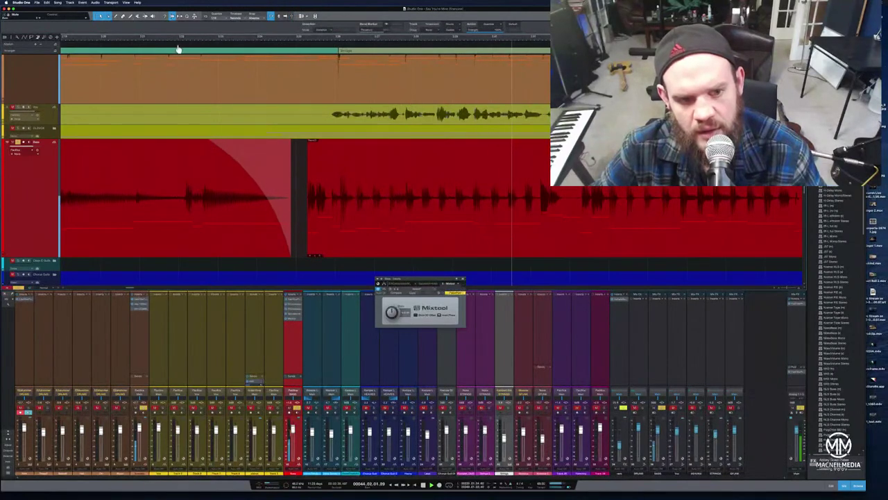
left_click(177, 40)
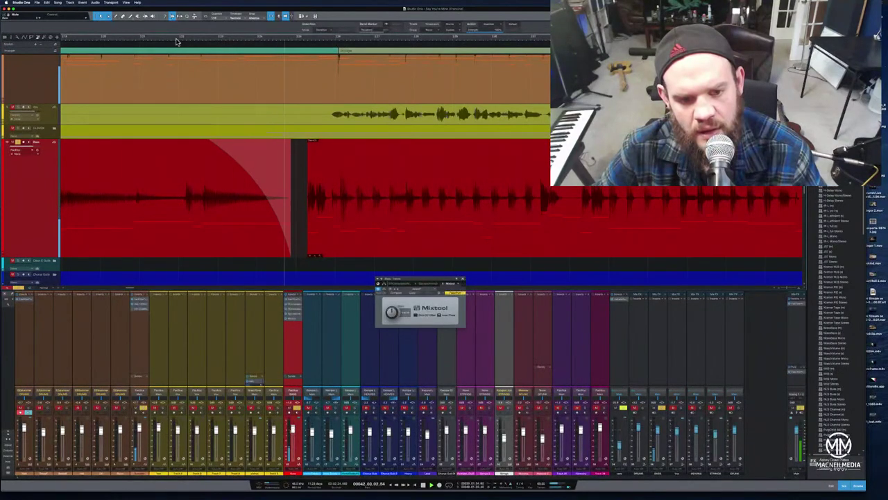
key("space")
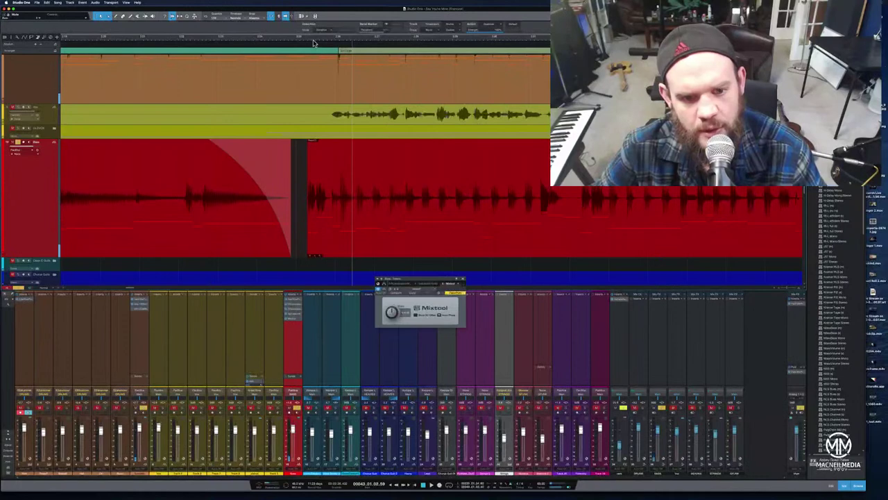
- Add a short fade-in at the start of the Bass event leading into the Bridge and show the whole song
left_click_drag(313, 43, 318, 54)
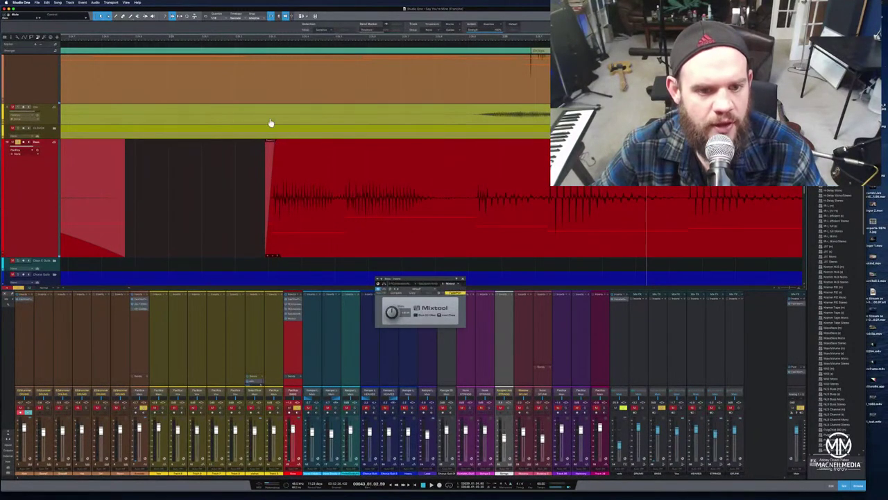
key("w")
key("w")
key("w")
key("w")
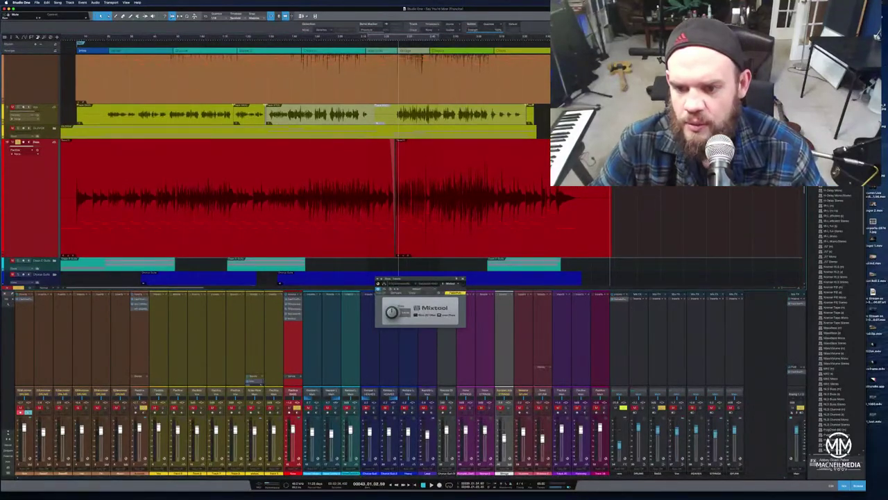
key("alt+x")
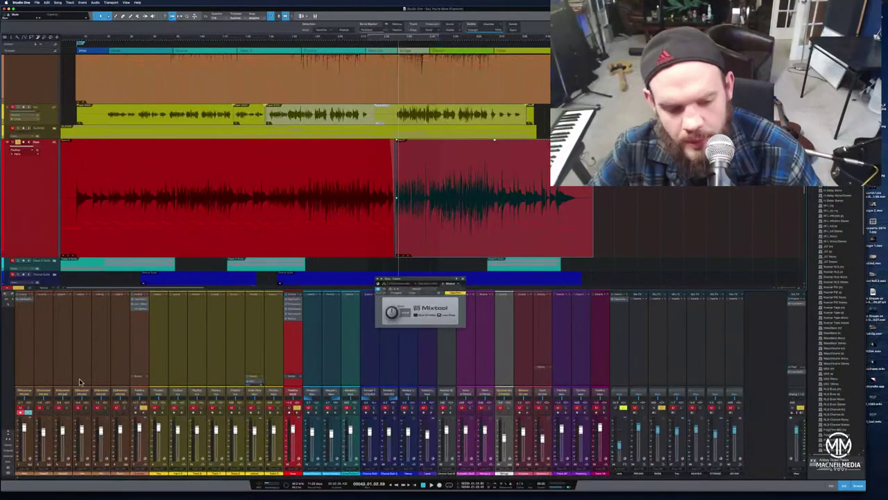
- Close the Mixtool window and play the song from the Intro with the drums bus soloed as well
left_click(463, 280)
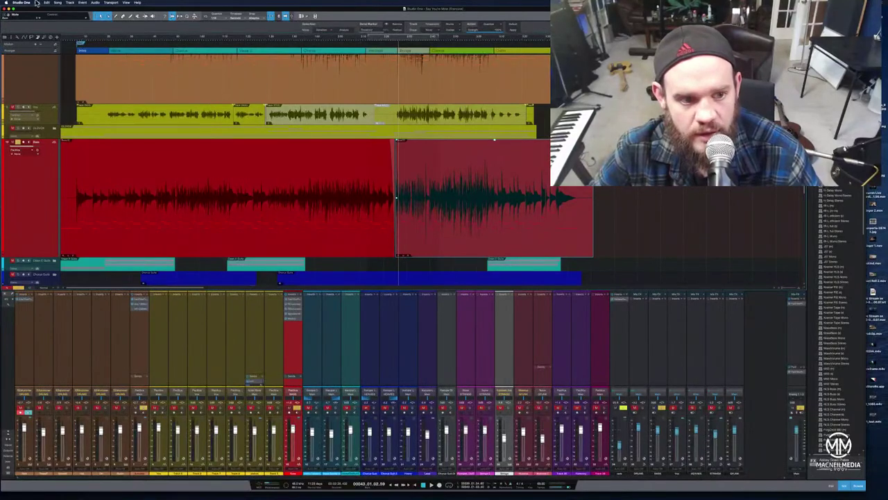
key("space")
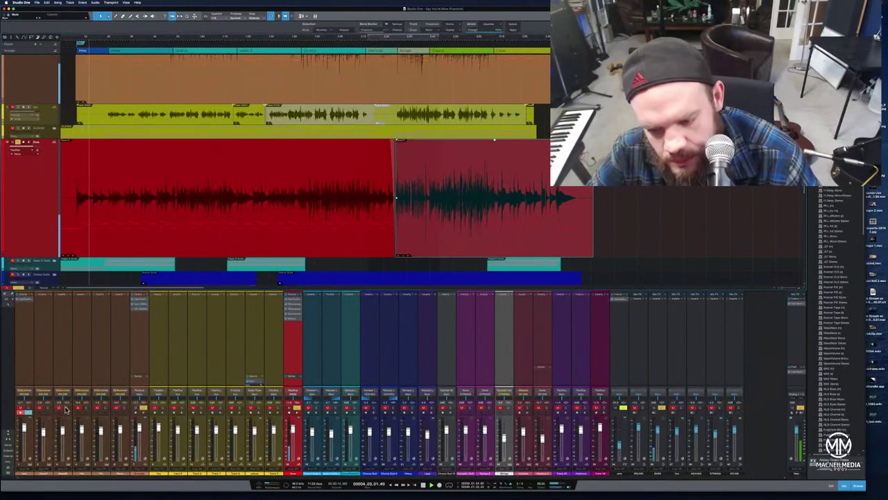
left_click(644, 411)
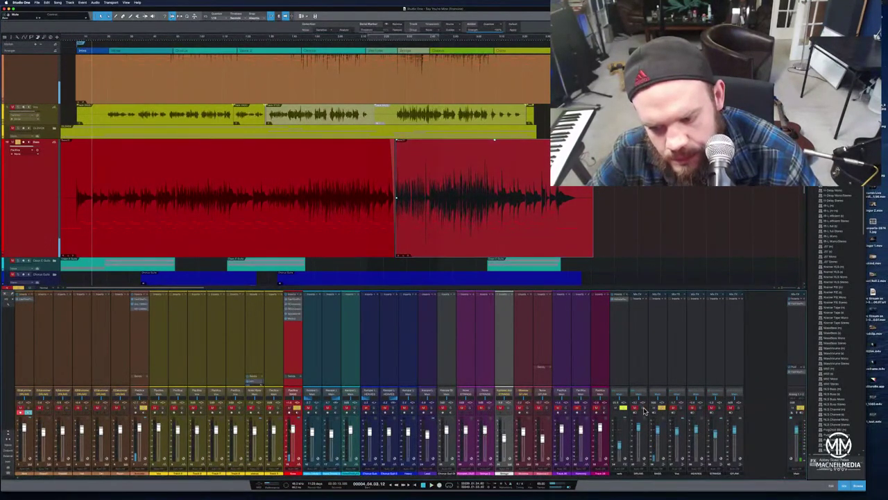
left_click(644, 411)
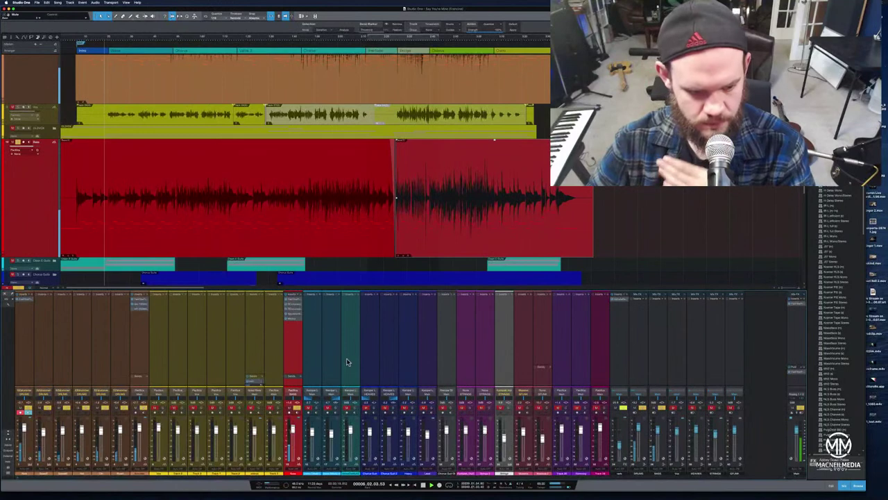
- Adjust the threshold of the dbx 160 compressor on the Acoustic channel during playback and close its window
left_click(139, 312)
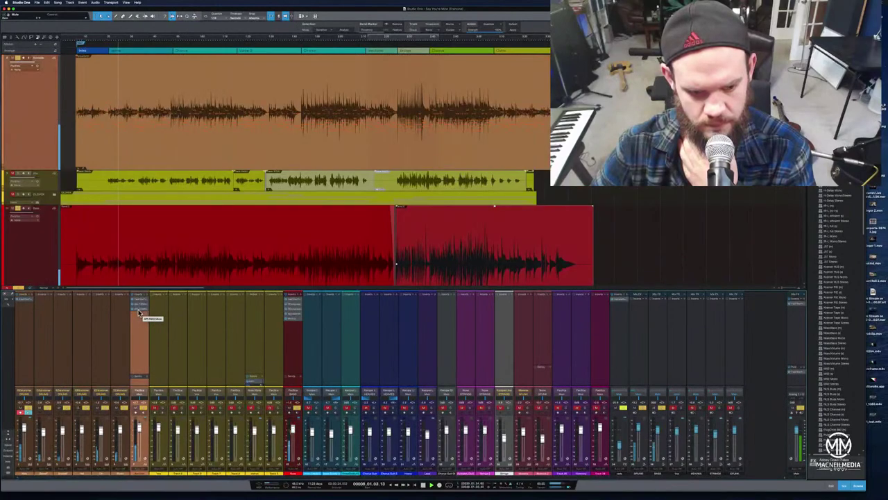
left_click(139, 310)
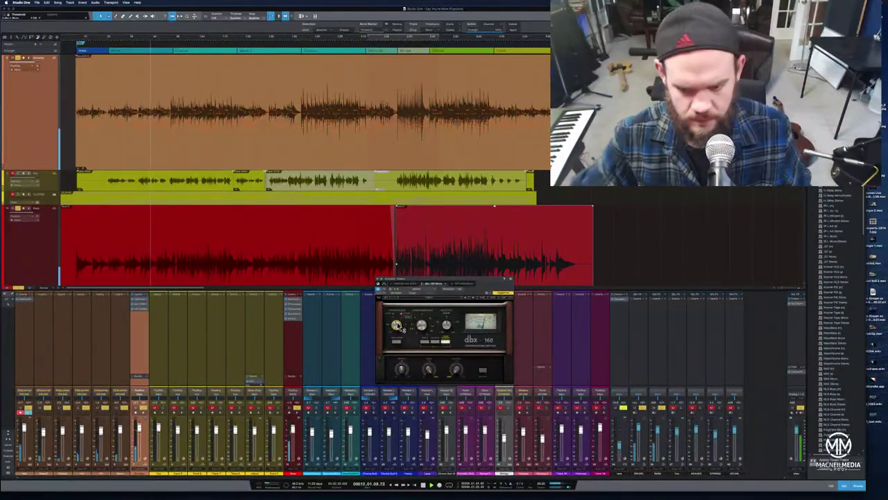
left_click(511, 282)
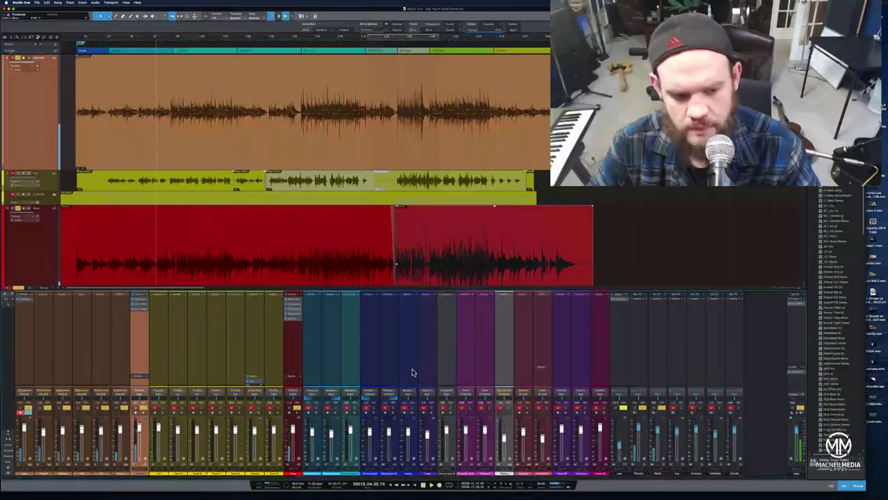
- In the Acoustic channel's Pro-Q 3, try and delete an extra band, and give the low-cut a gentler slope and slightly lower frequency
left_click(140, 302)
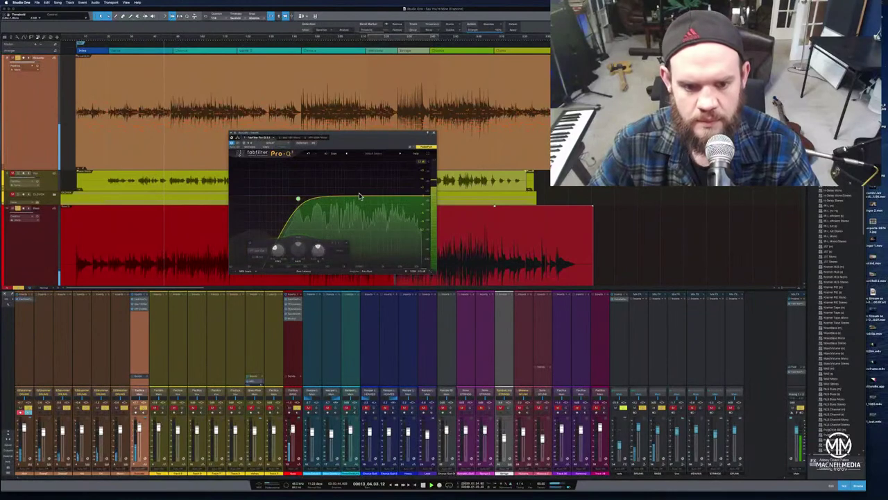
mouse_move(319, 200)
left_mouse_down()
mouse_move(317, 174)
mouse_move(347, 182)
mouse_move(302, 179)
mouse_move(321, 196)
left_mouse_up()
right_click(320, 196)
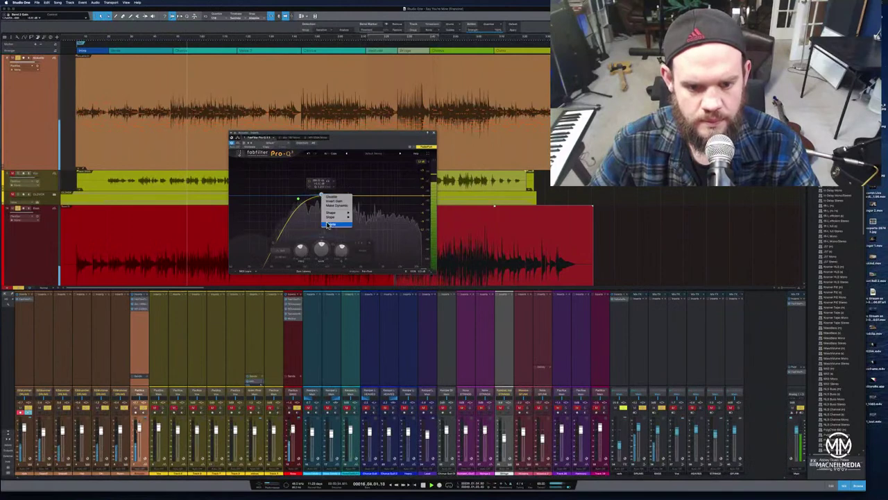
left_click(329, 224)
scroll(299, 200, "down", 2)
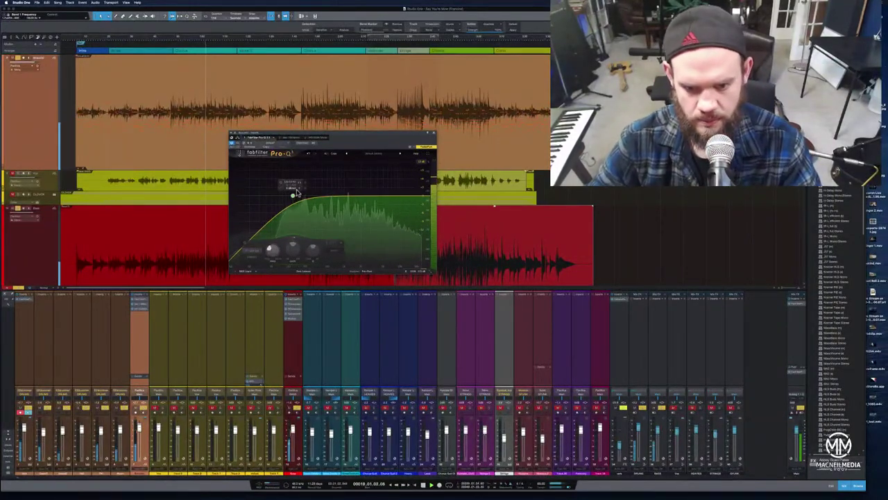
left_click(434, 134)
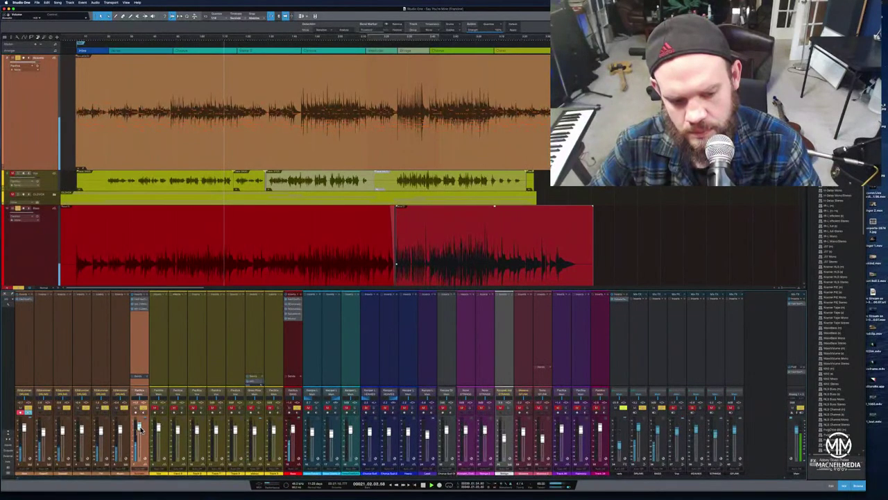
- Adjust the output gain of the Acoustic channel's dbx 160 compressor, close it, stop playback and save the song
left_click(140, 306)
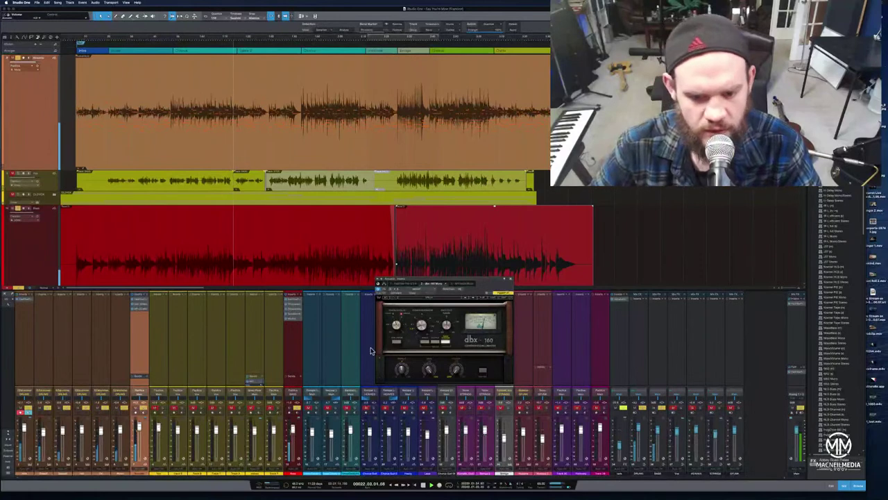
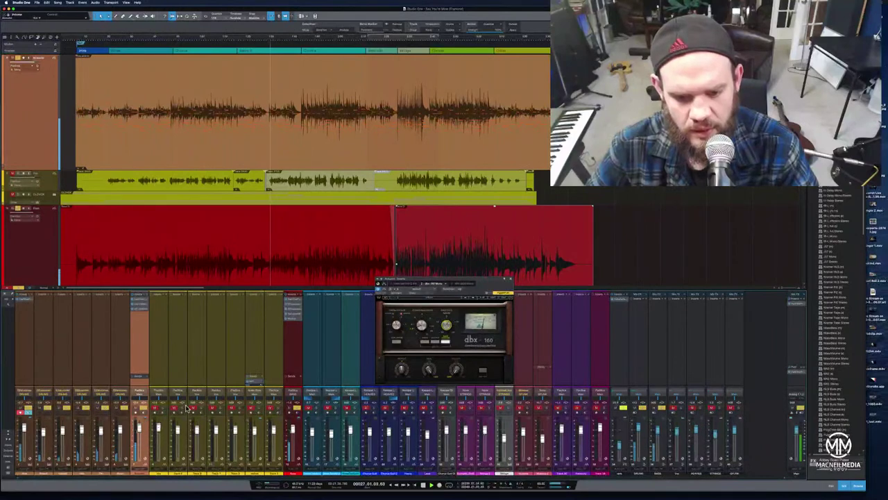
left_click(512, 281)
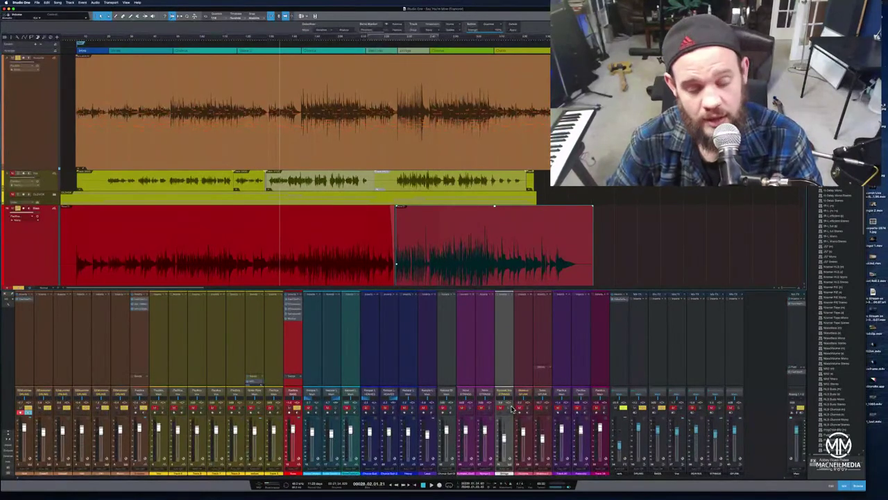
key("ctrl+s")
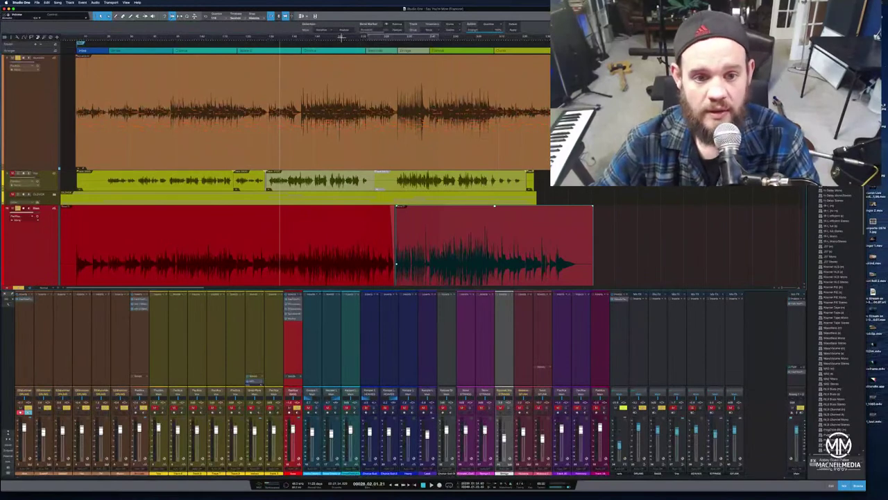
- Audition from the end of Verse 2, set the loop range over the second Chorus and play it with the strings bus soloed as well
left_click(261, 39)
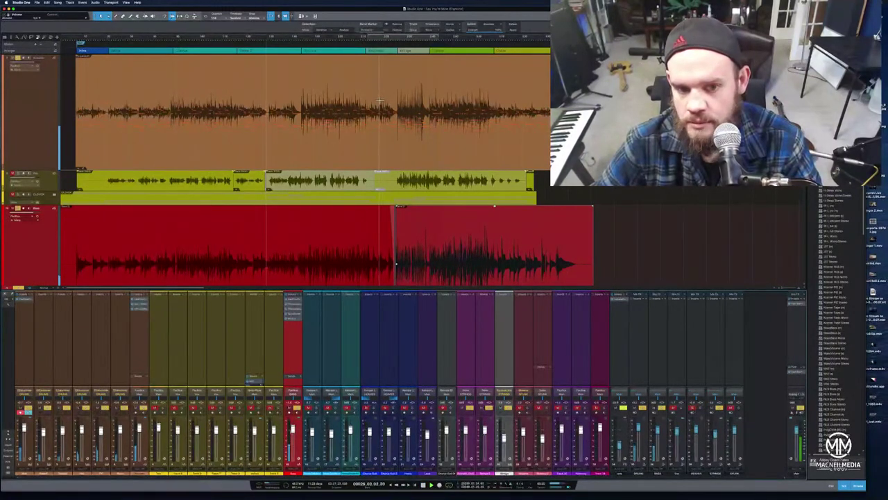
left_click(303, 38)
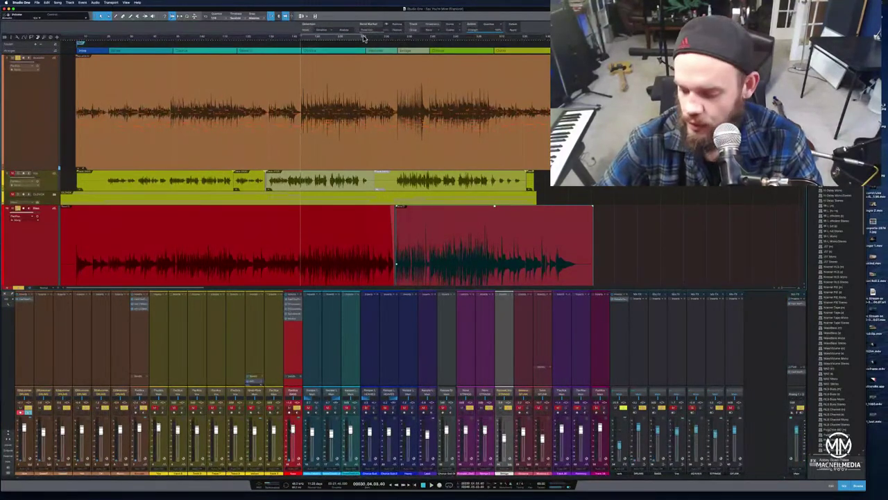
key("space")
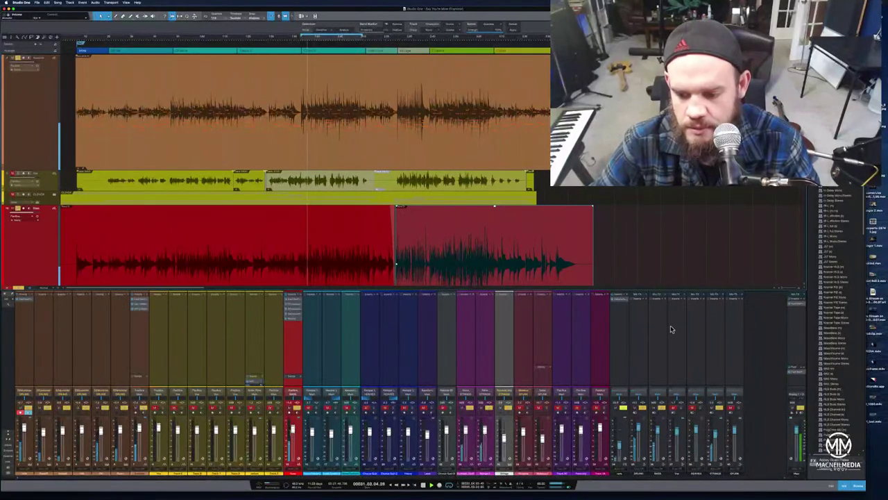
- Find FabFilter Pro-Q 3 among the effects and insert it on the strings bus
scroll(836, 333, "up", 5)
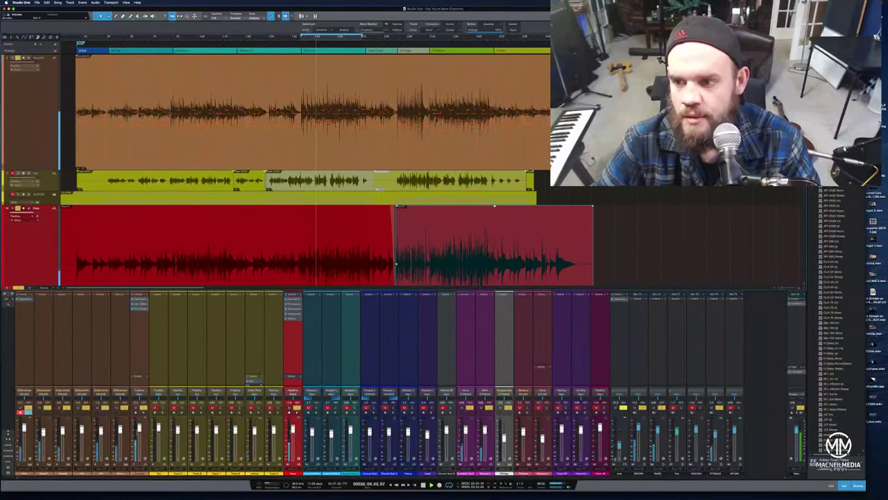
scroll(836, 333, "up", 3)
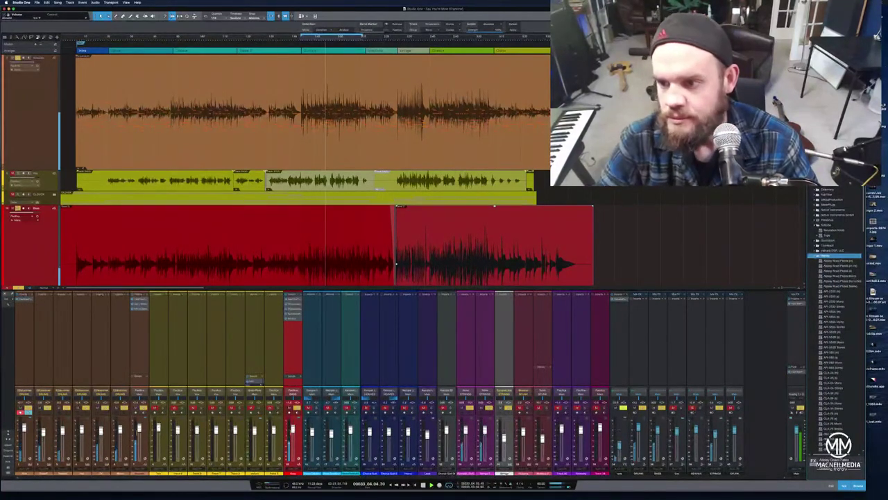
key("F5")
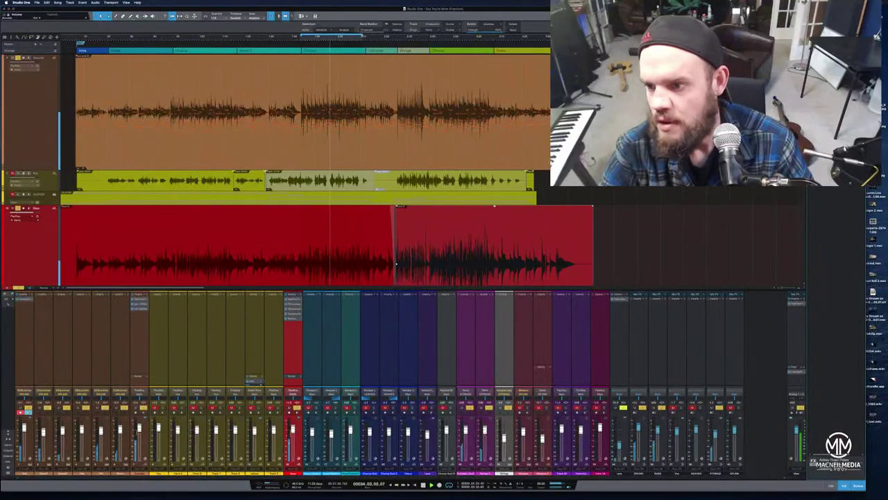
key("F5")
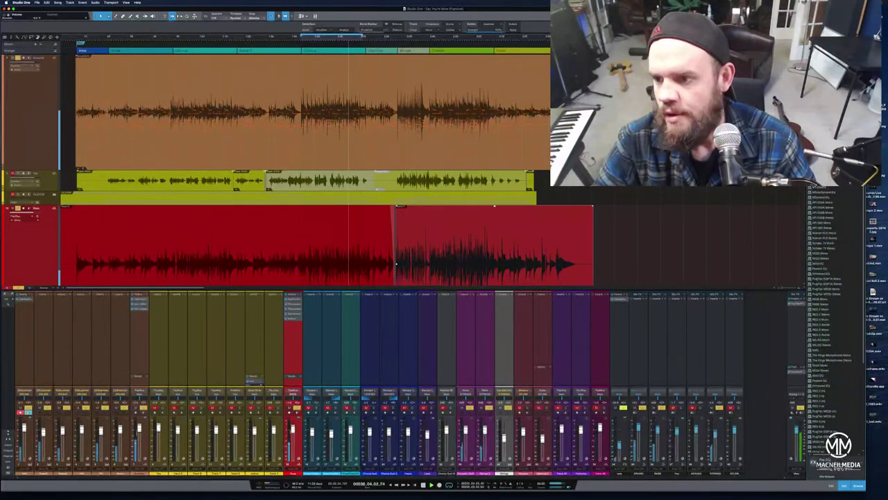
left_click(833, 256)
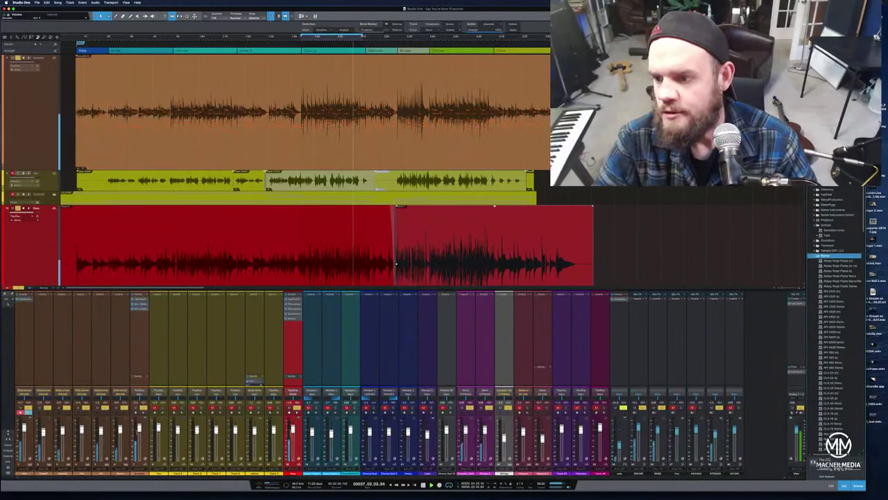
left_click(815, 195)
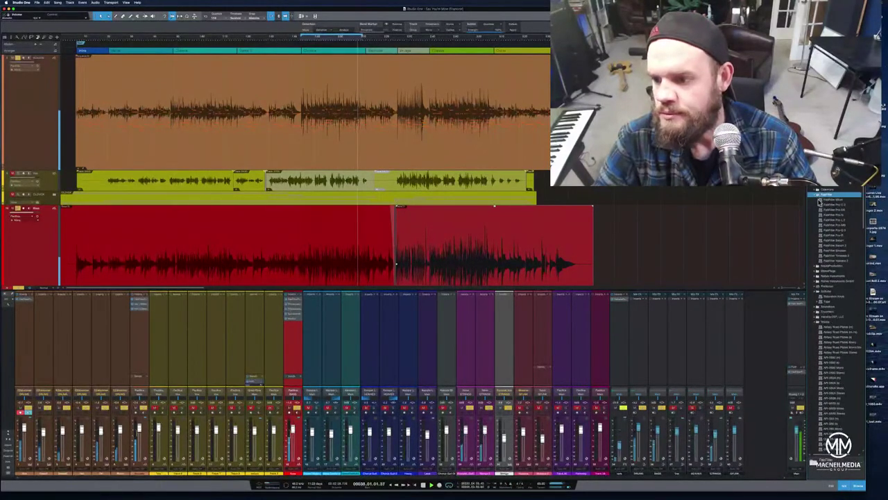
left_click(843, 230)
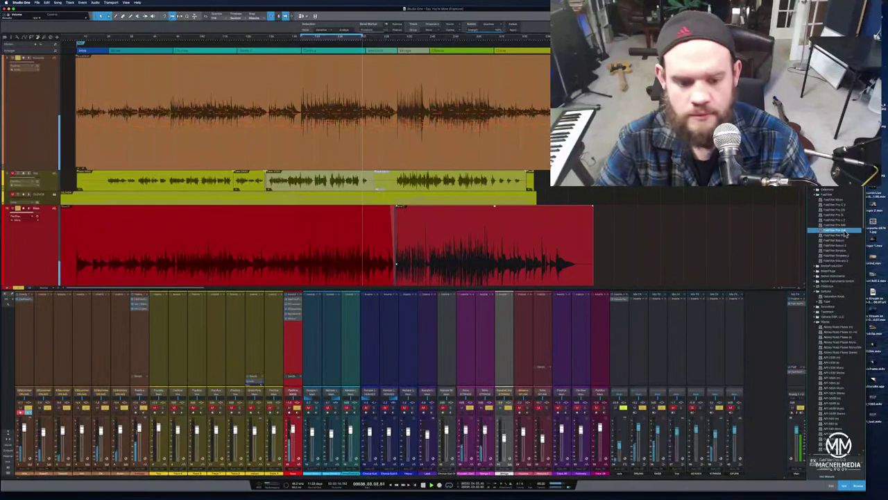
left_click_drag(845, 233, 709, 313)
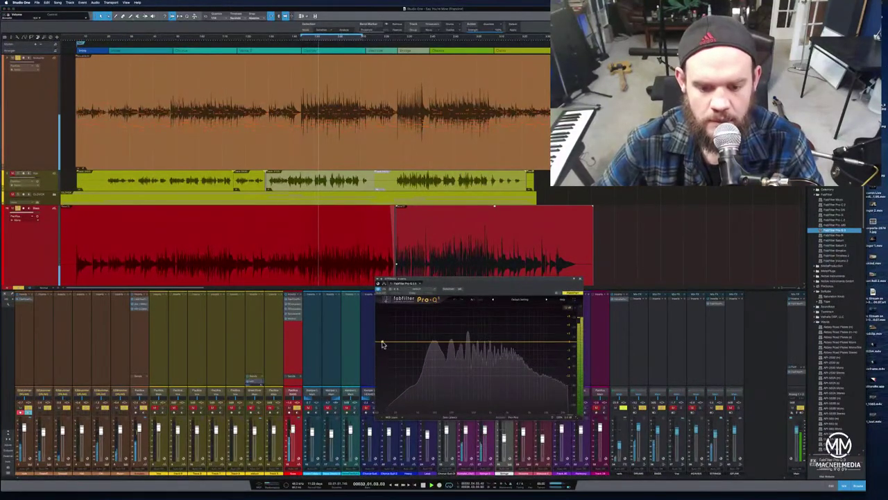
- Add a low-cut filter and a slight upper-mid dip in the strings bus Pro-Q 3 and close the EQ
left_click_drag(381, 344, 429, 345)
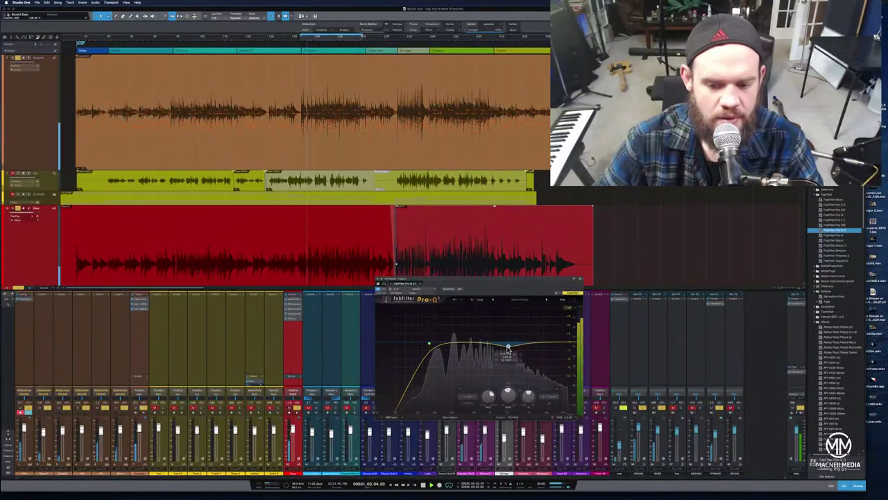
right_click(508, 348)
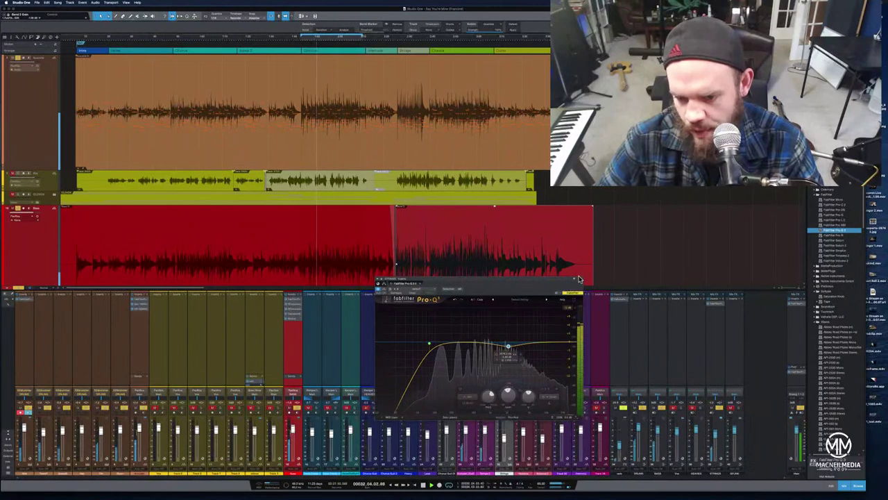
left_click(581, 281)
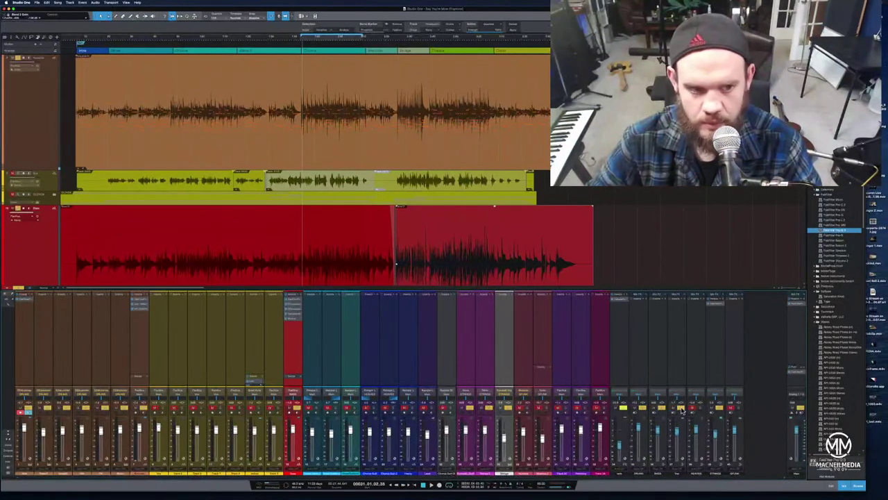
- Play the song from the Intro, and audition the end of the Intro again with the Track 28 vocal soloed as well
left_click(79, 41)
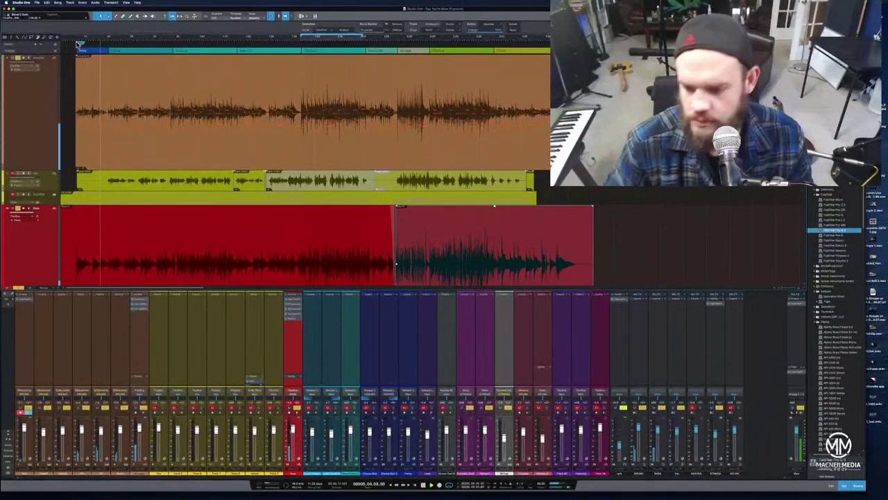
key("z")
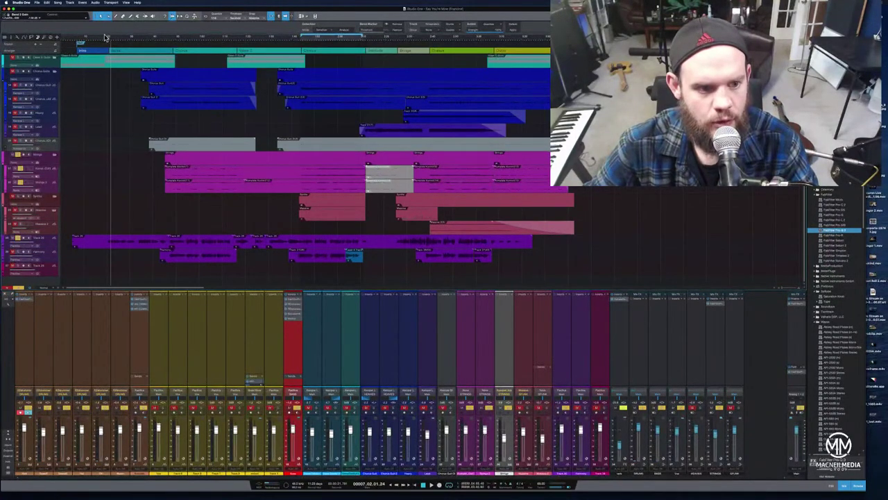
key("z")
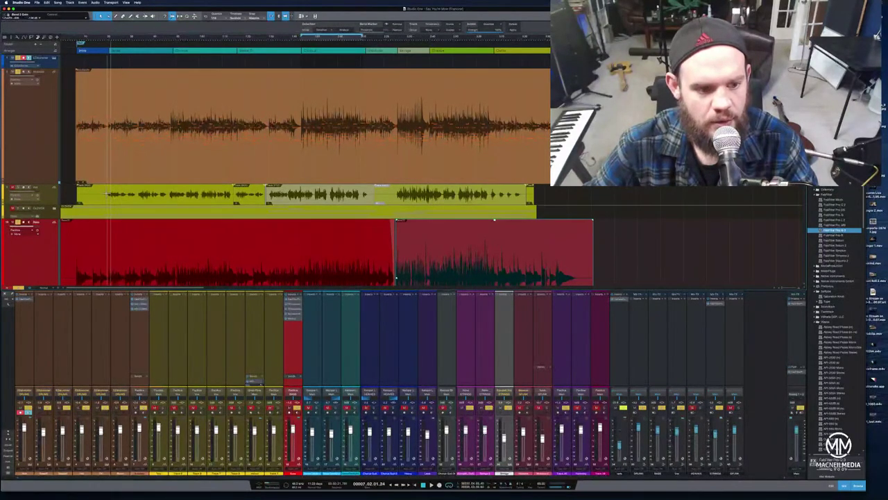
key("z")
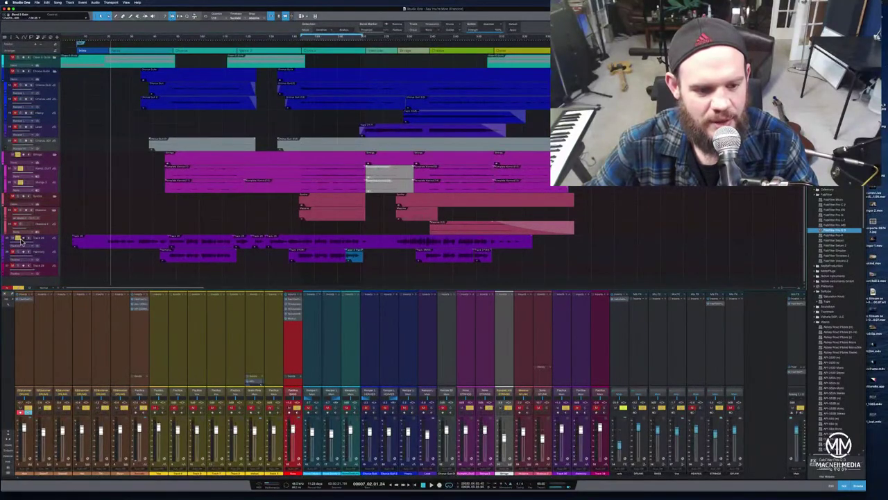
left_click(101, 36)
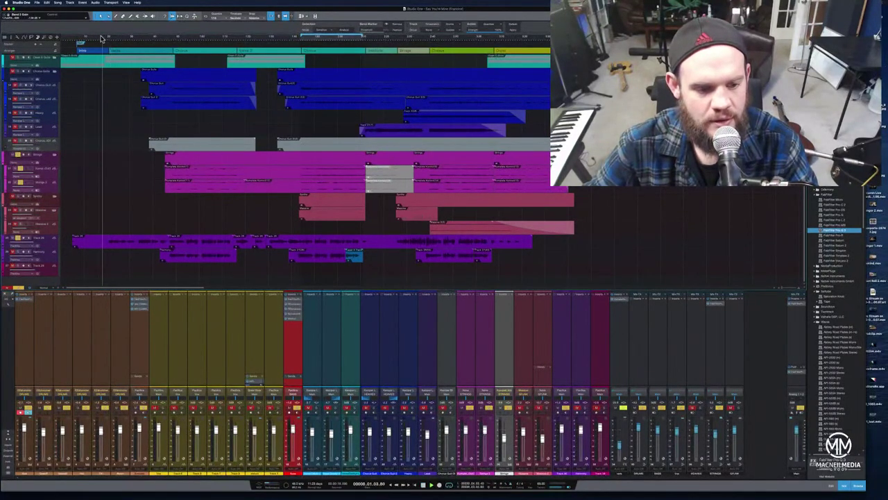
key("space")
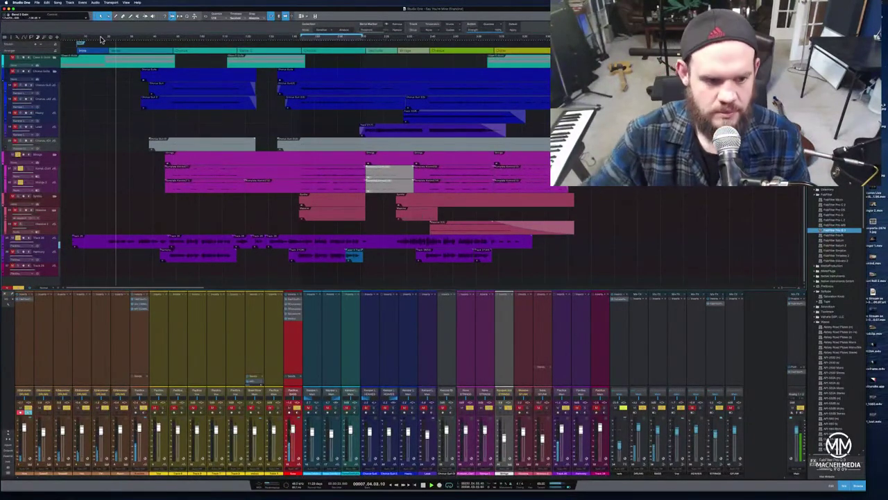
- Stop playback, take the Track 28 vocal out of solo and solo the yellow track above Bass instead
key("z")
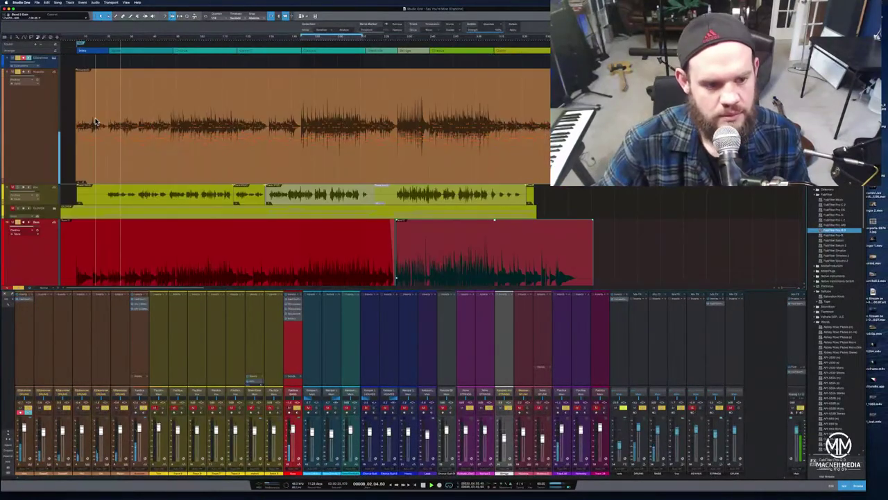
key("z")
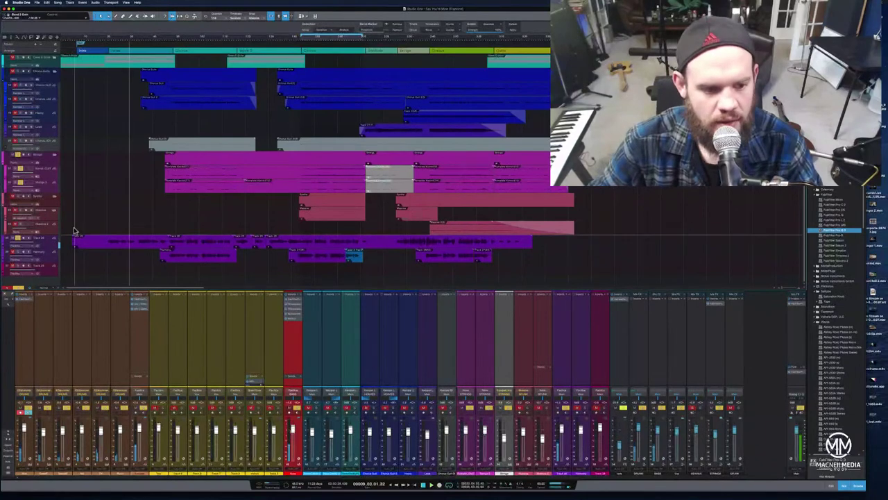
left_click(41, 239)
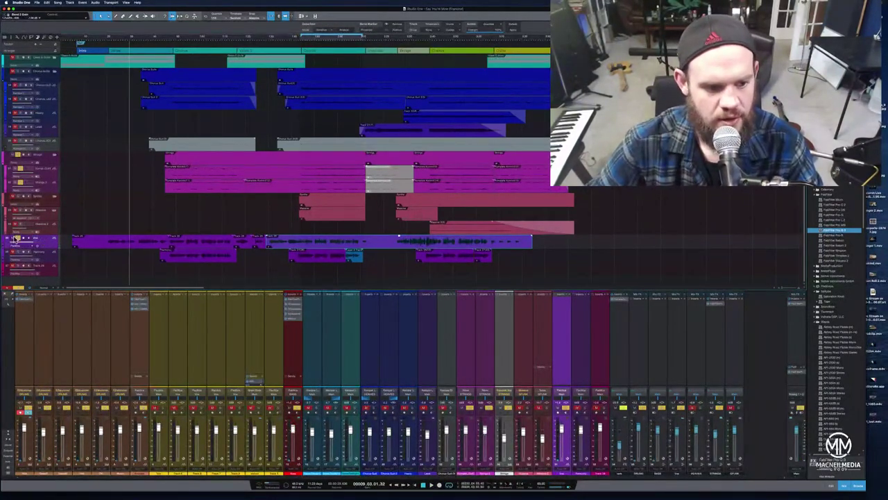
scroll(49, 227, "up", 3)
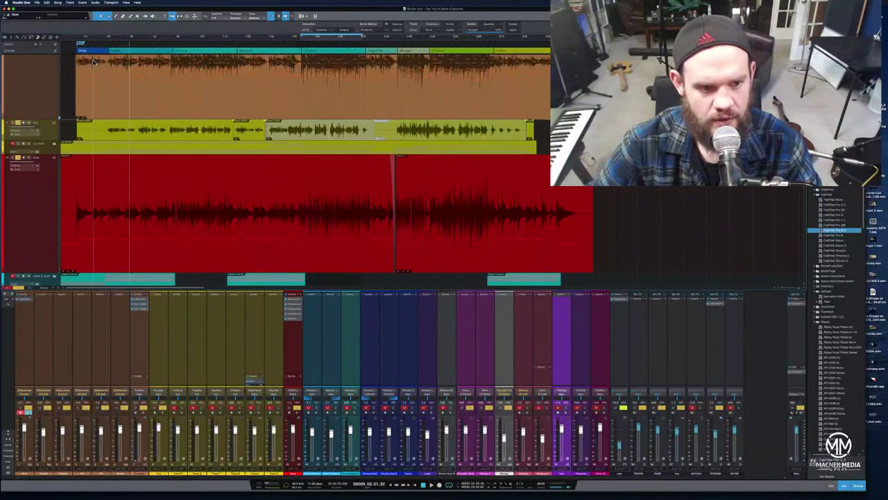
- Audition the soloed tracks from the Intro, from late in Verse 2 and from around the end of the first Chorus, and stop playback
left_click(106, 39)
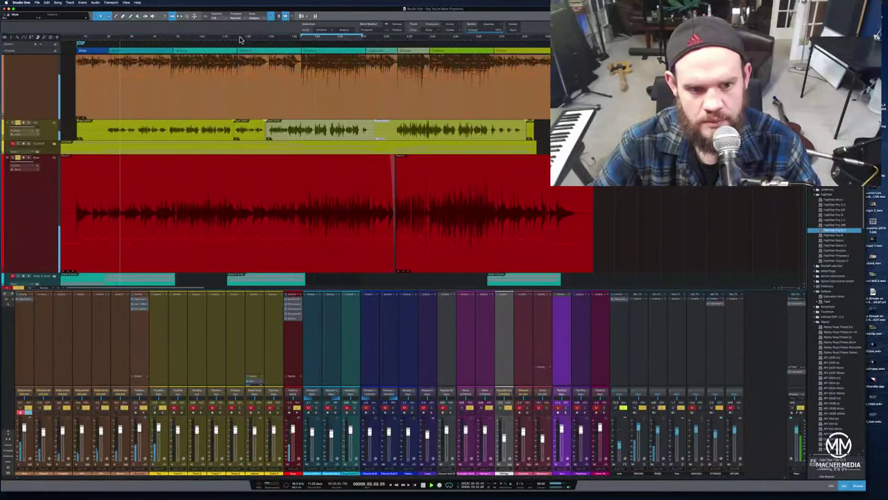
left_click(271, 39)
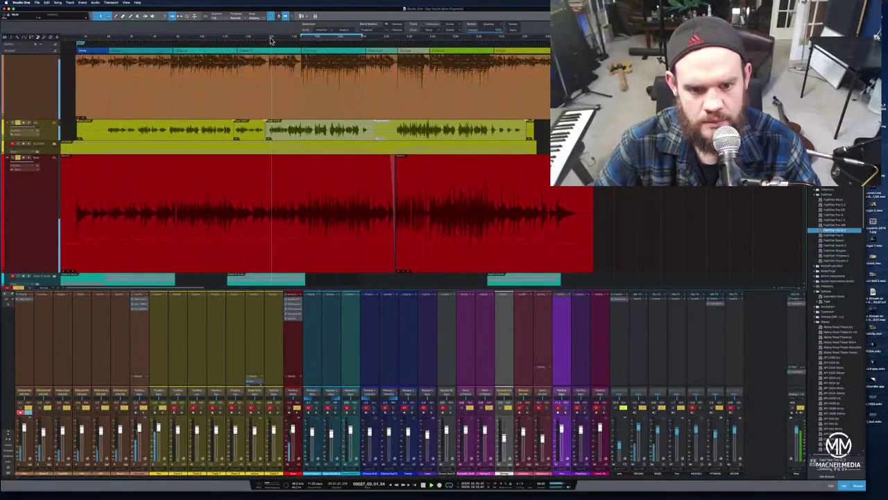
left_click(233, 40)
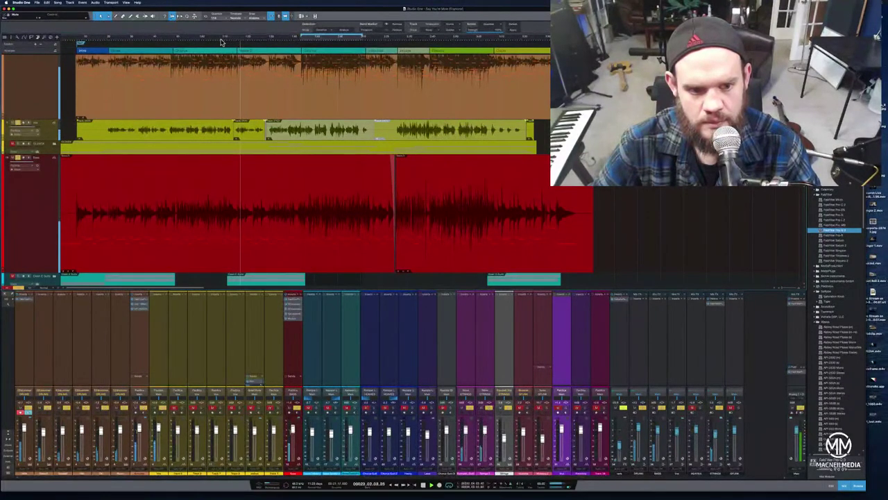
left_click(220, 41)
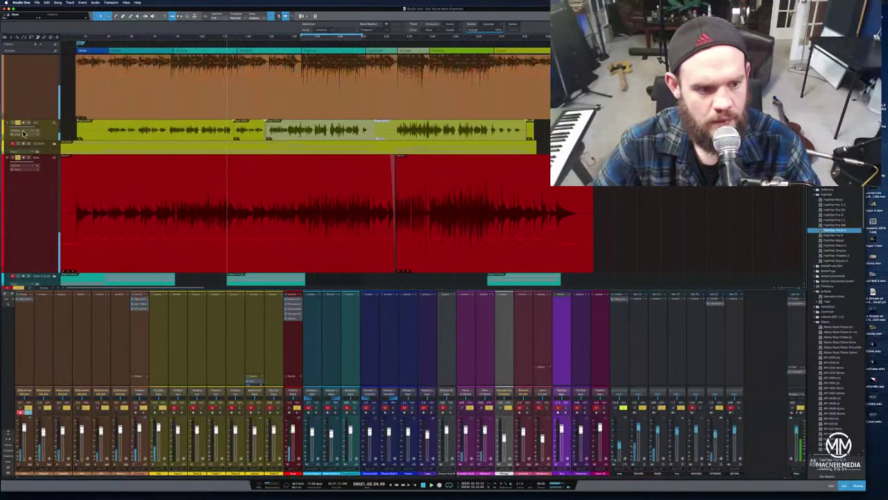
- Move the purple Track 28 vocal track up from near the end of the track list to directly above the yellow vocal track
scroll(51, 196, "down", 4)
scroll(51, 196, "down", 2)
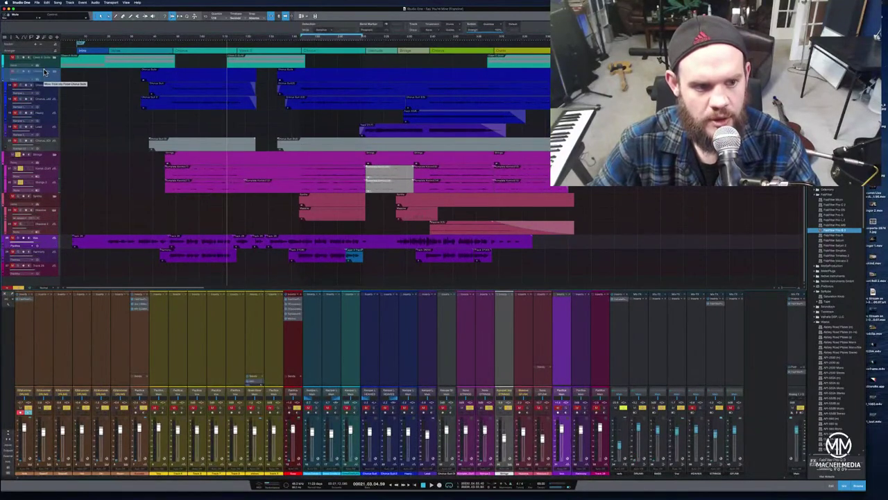
scroll(39, 55, "up", 1)
scroll(38, 55, "up", 2)
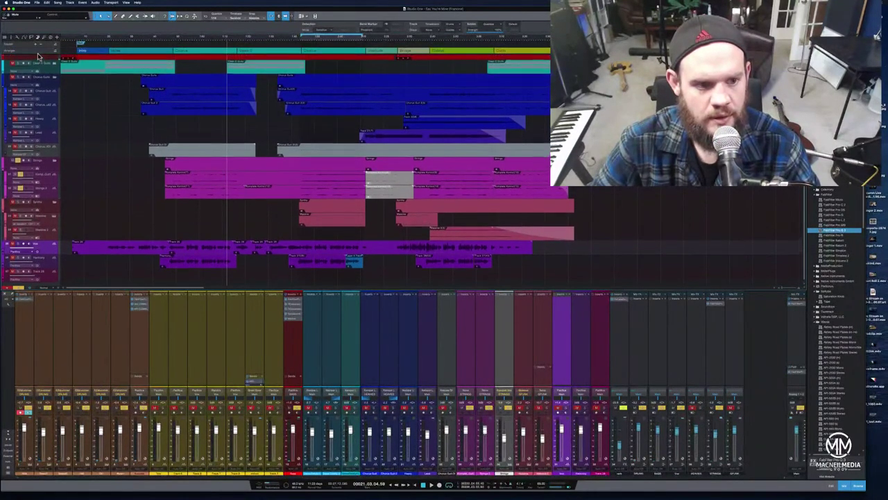
scroll(39, 56, "up", 3)
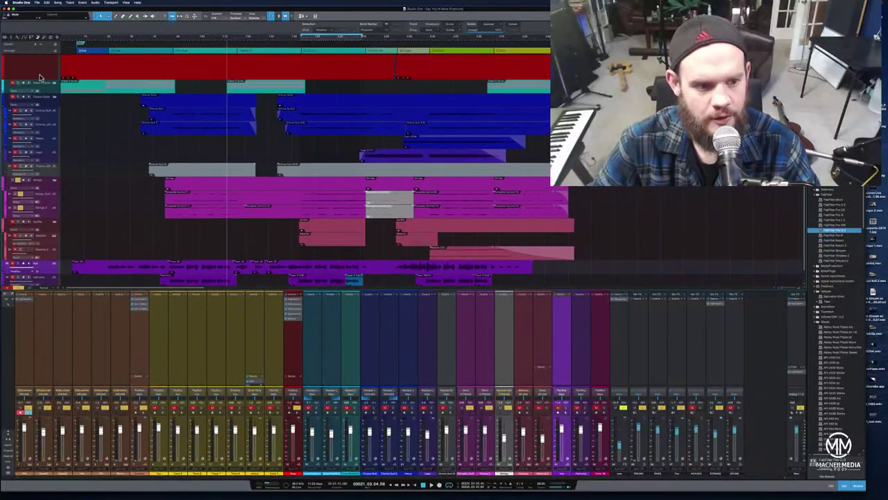
key("shift+e")
scroll(40, 78, "down", 3)
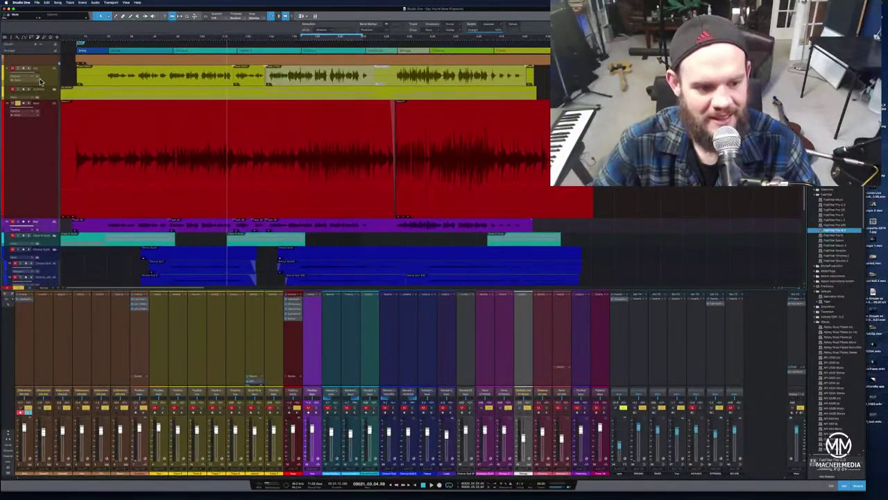
left_click_drag(33, 121, 35, 72)
- Recolor the moved Track 28 vocal track yellow to match the vocal tracks beside it
right_click(41, 72)
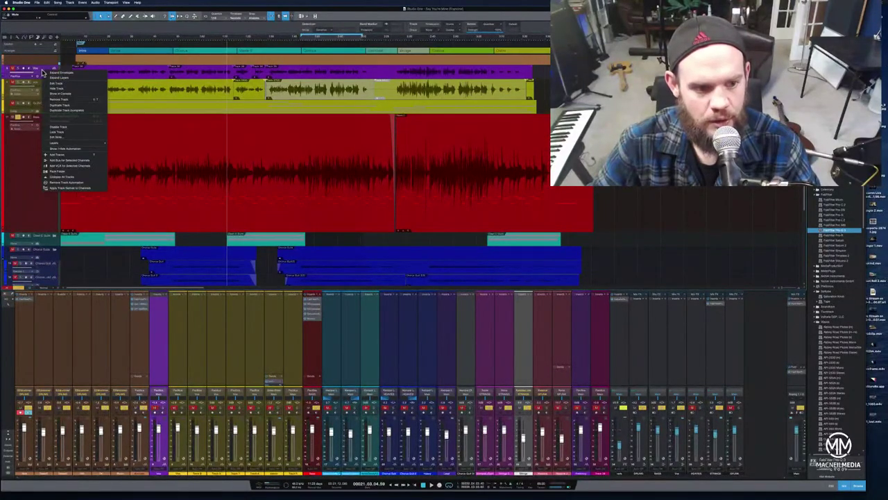
left_click(4, 73)
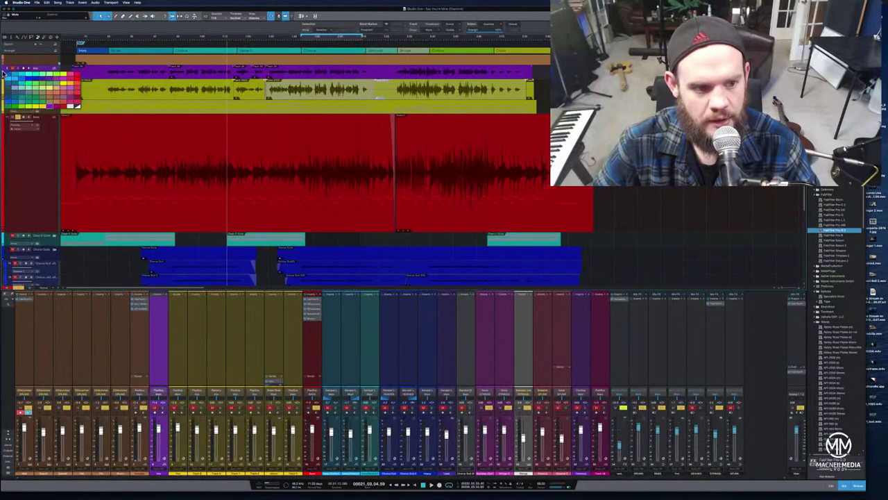
left_click(40, 109)
- Move the purple Harmony track up the track list to directly above the red Bass track
scroll(135, 212, "down", 5)
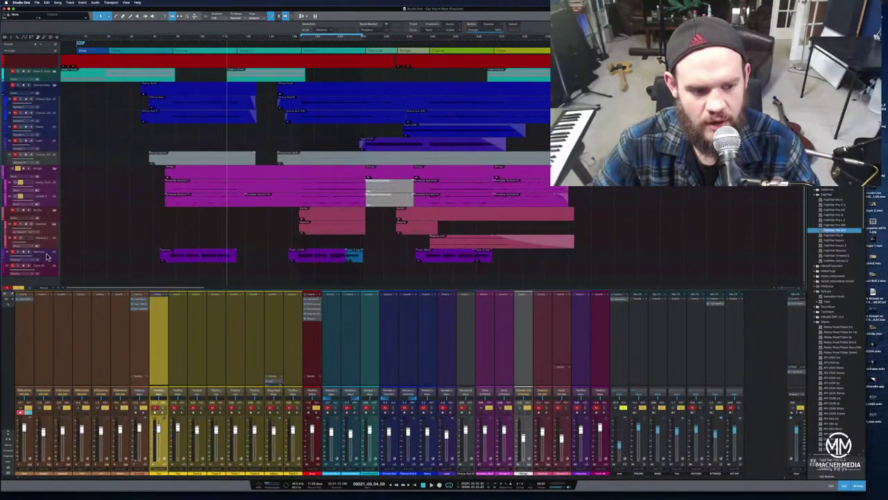
left_click(47, 257)
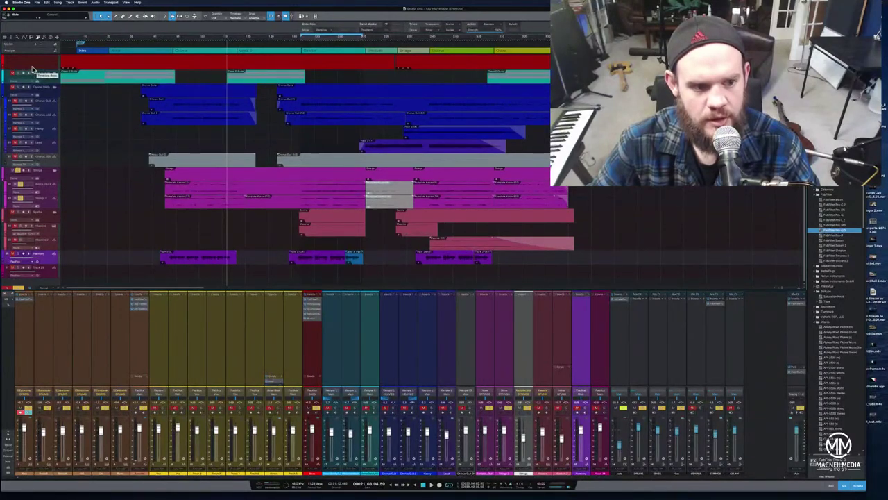
left_click_drag(32, 69, 40, 147)
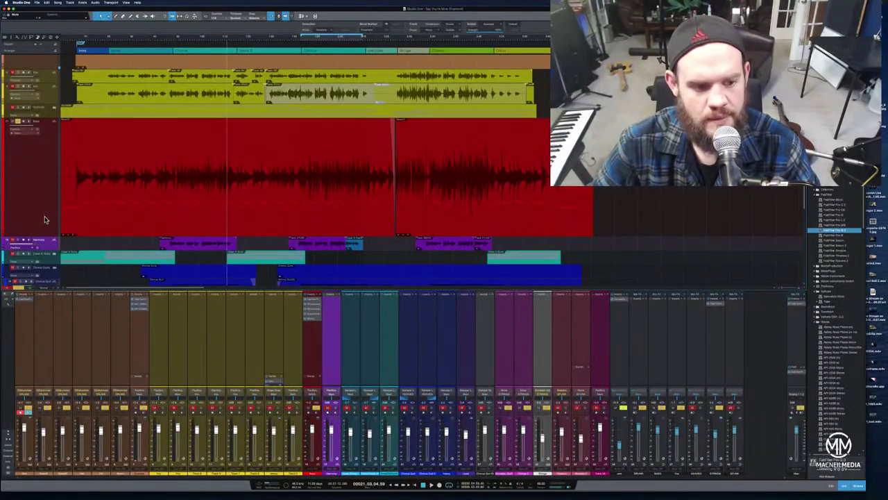
left_click_drag(49, 244, 45, 130)
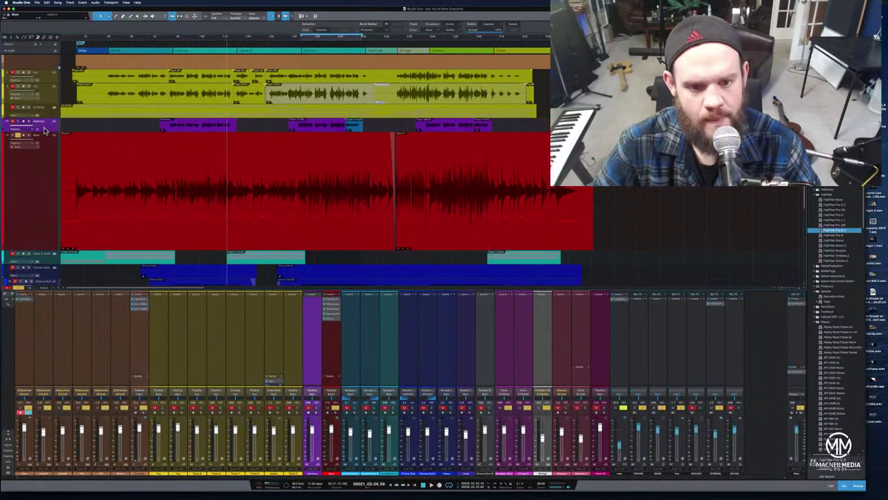
- Rename the second yellow vocal track as OLDVOX and hide both it and the yellow folder track beneath it
scroll(45, 131, "up", 3)
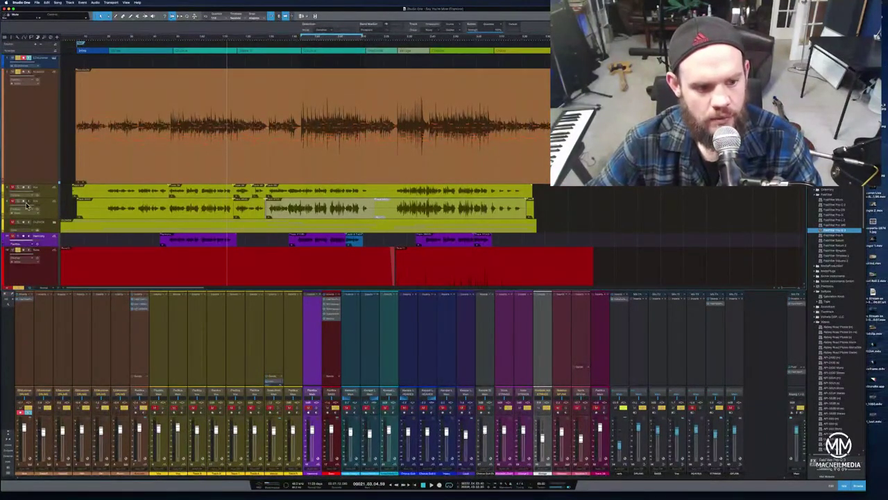
left_click(38, 202)
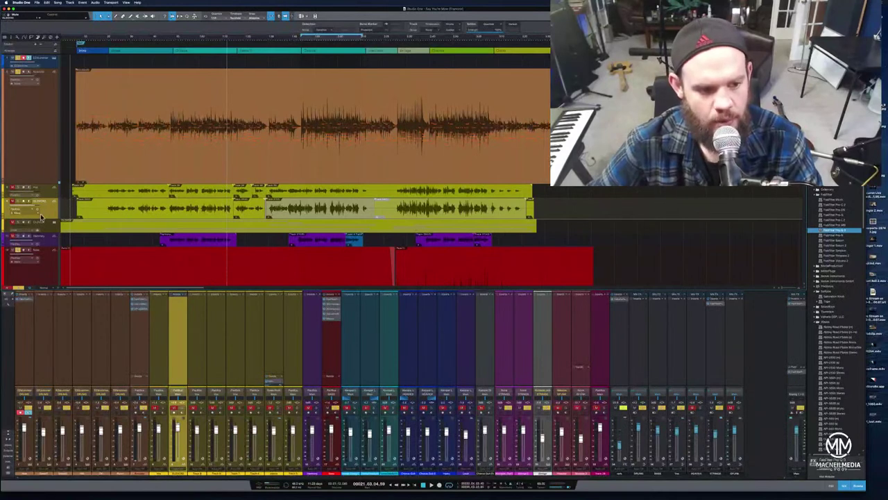
right_click(43, 210)
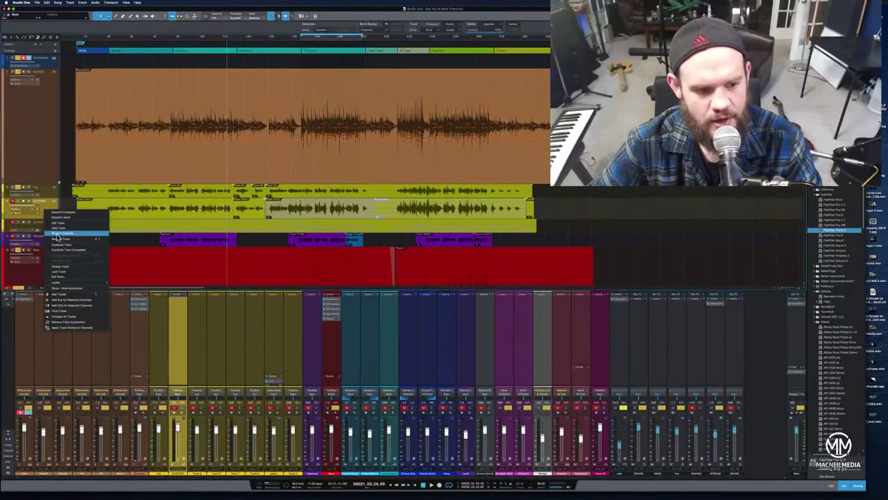
left_click(57, 229)
right_click(45, 208)
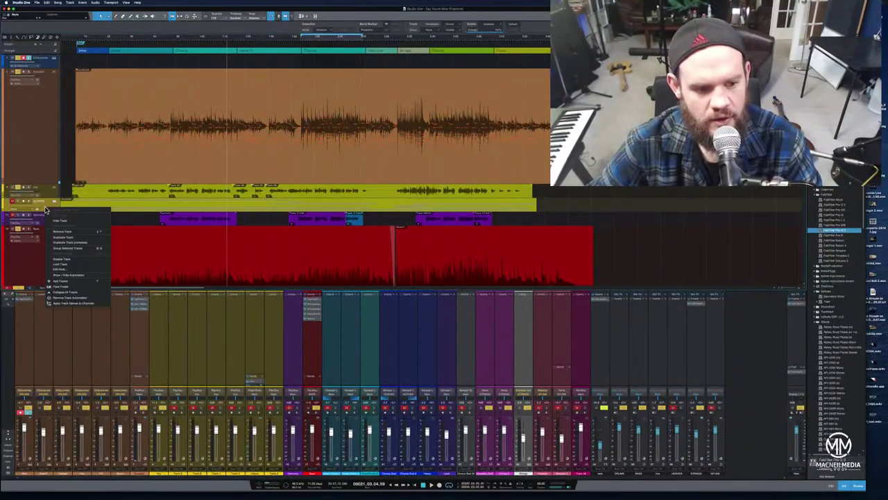
left_click(56, 221)
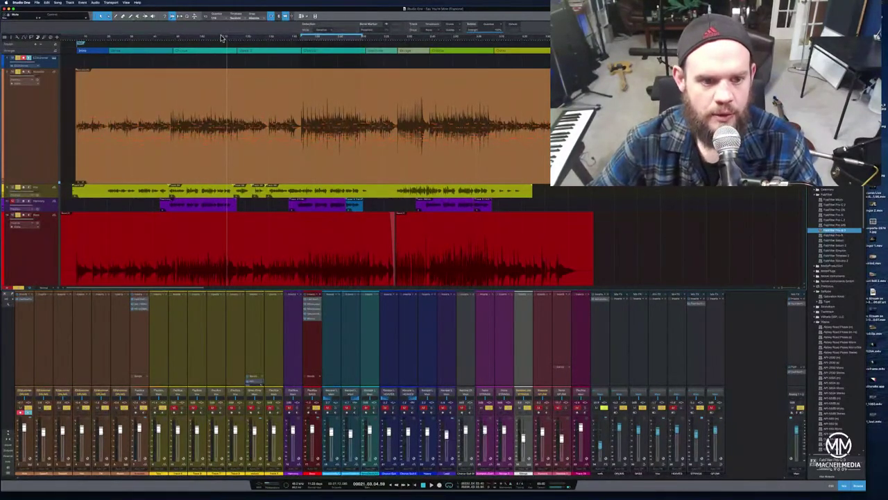
- Play the song from its start and try trimming the beginning of the yellow vocal track's first clip
left_click(73, 33)
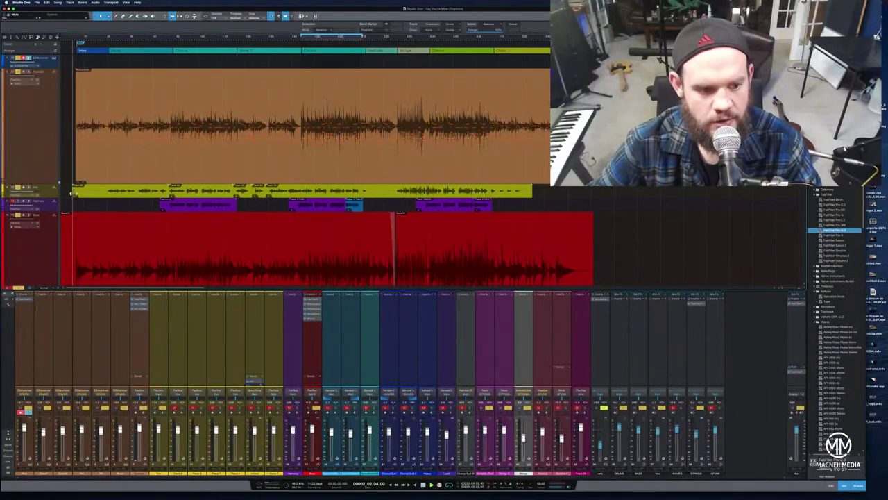
key("space")
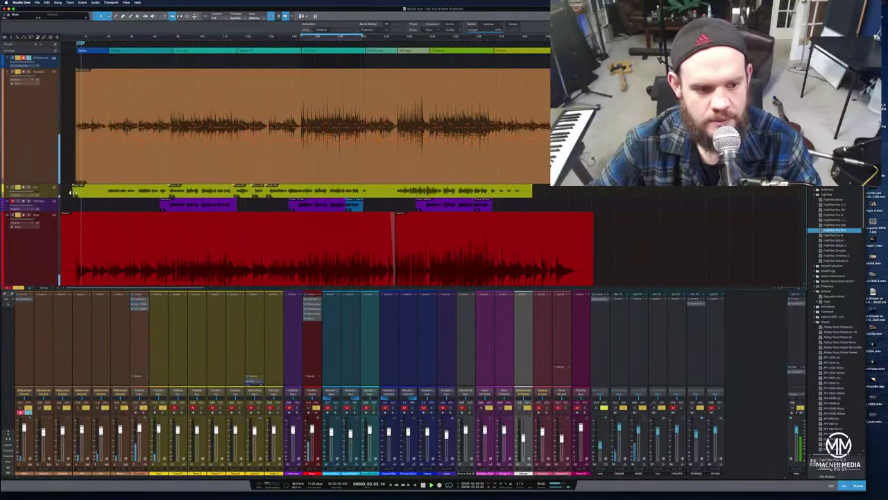
left_click(84, 192)
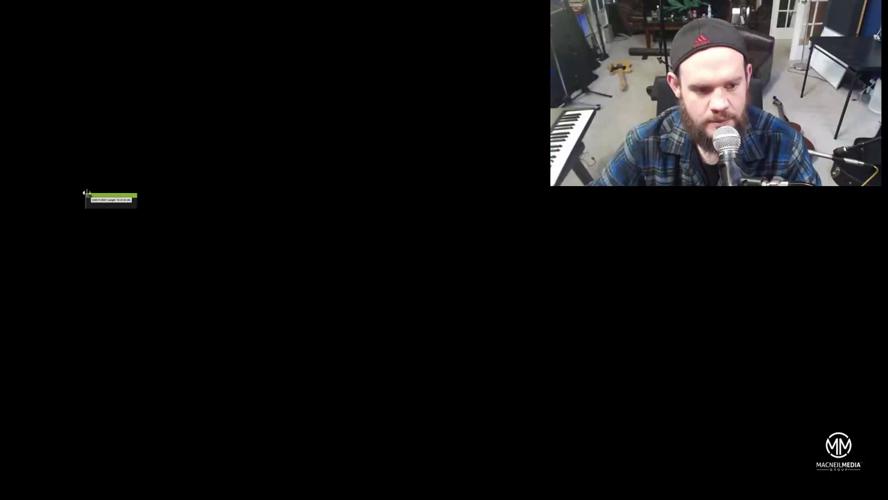
left_click_drag(86, 193, 70, 191)
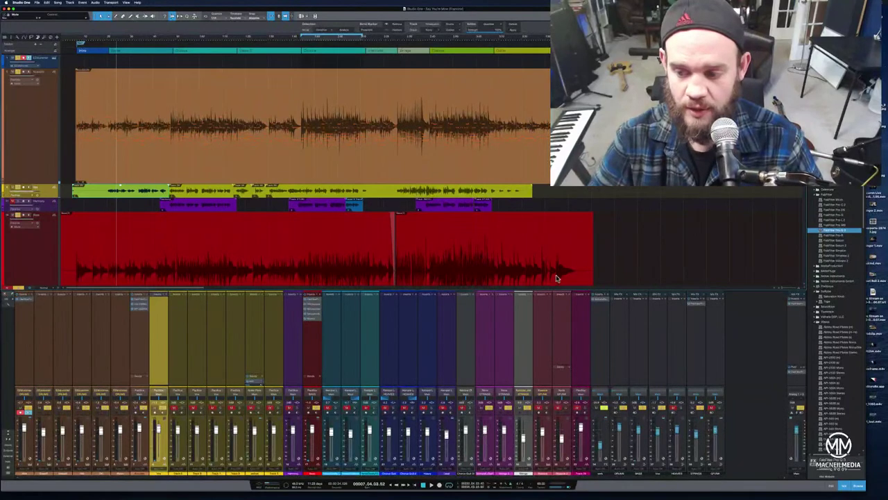
- Find RCompressor Mono among the Waves effects and insert it on the yellow lead vocal channel
scroll(853, 345, "down", 10)
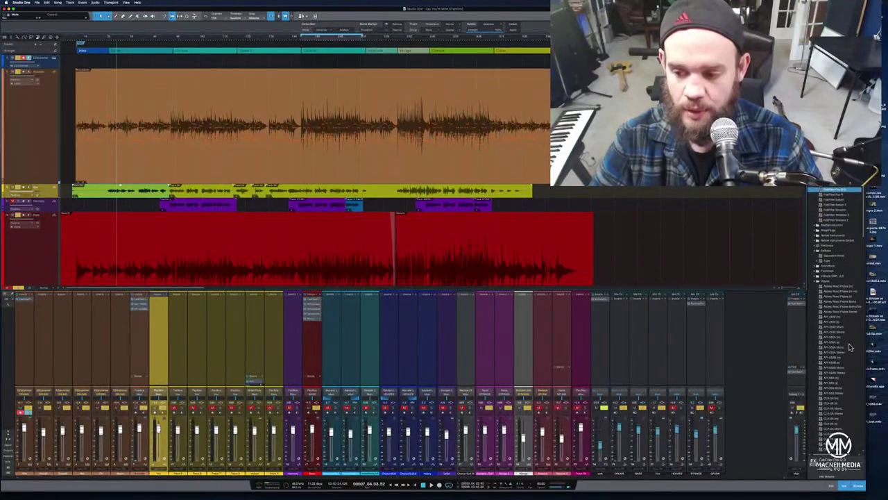
scroll(850, 347, "down", 1)
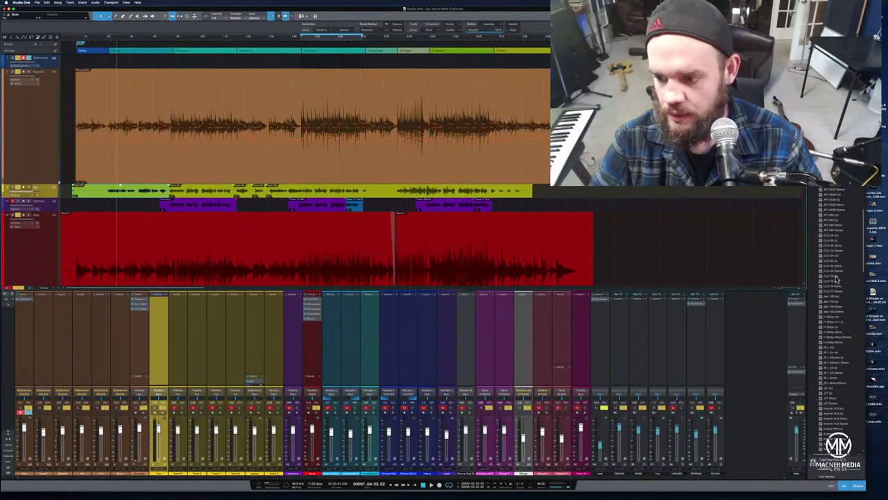
scroll(836, 311, "down", 6)
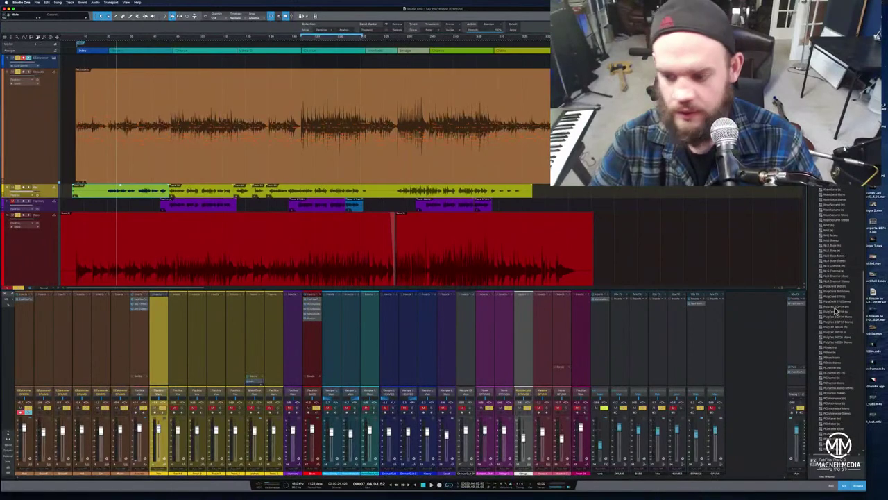
scroll(836, 313, "down", 2)
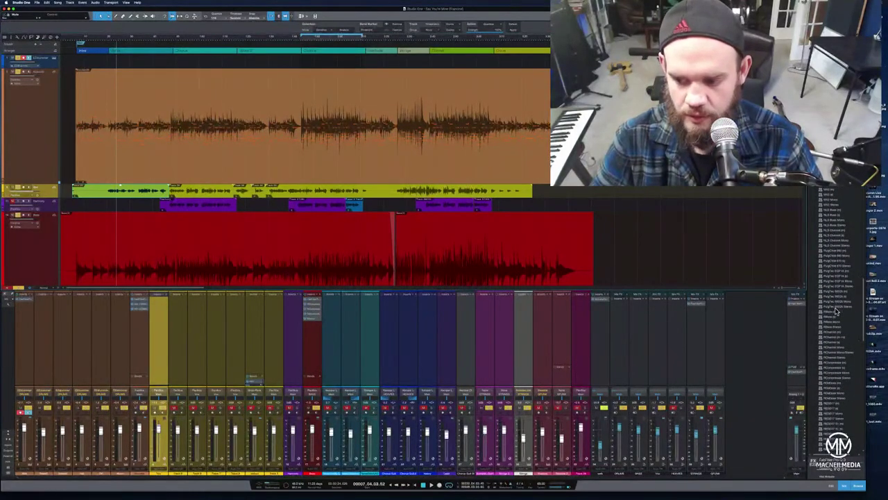
left_click(844, 374)
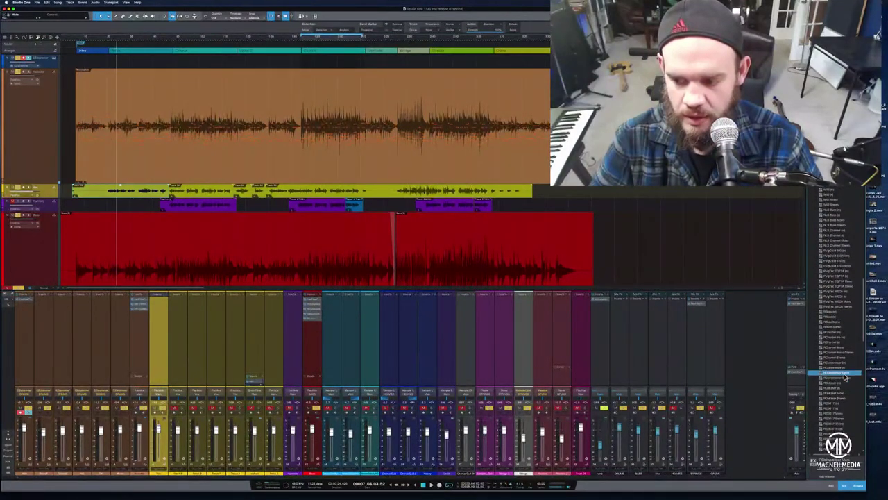
left_click_drag(281, 408, 156, 325)
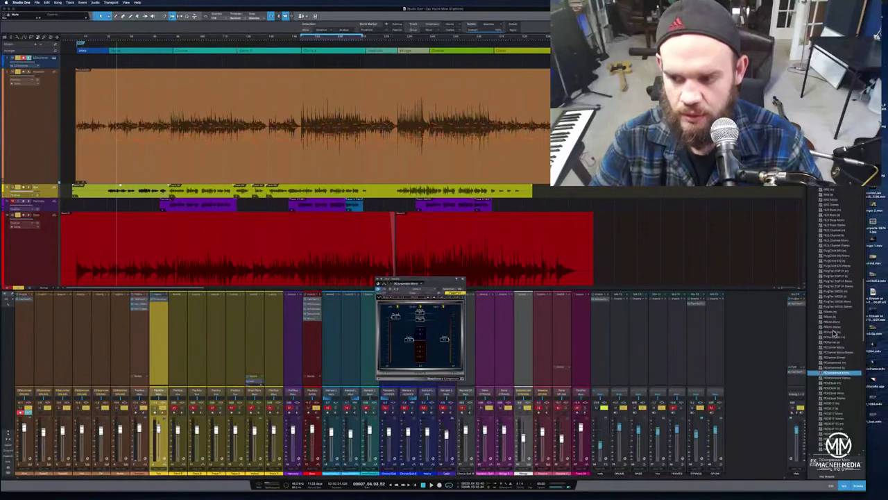
- Insert FabFilter Pro-Q 3 ahead of the RCompressor on the yellow lead vocal channel
scroll(834, 333, "up", 10)
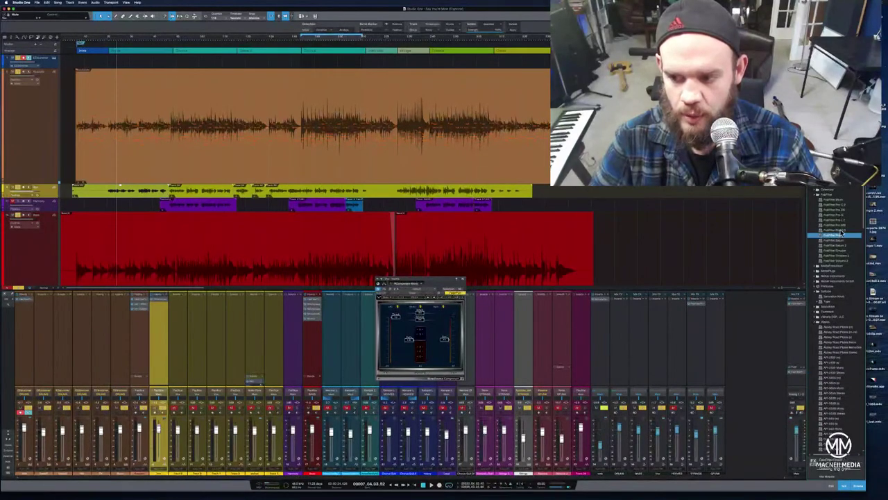
left_click(842, 231)
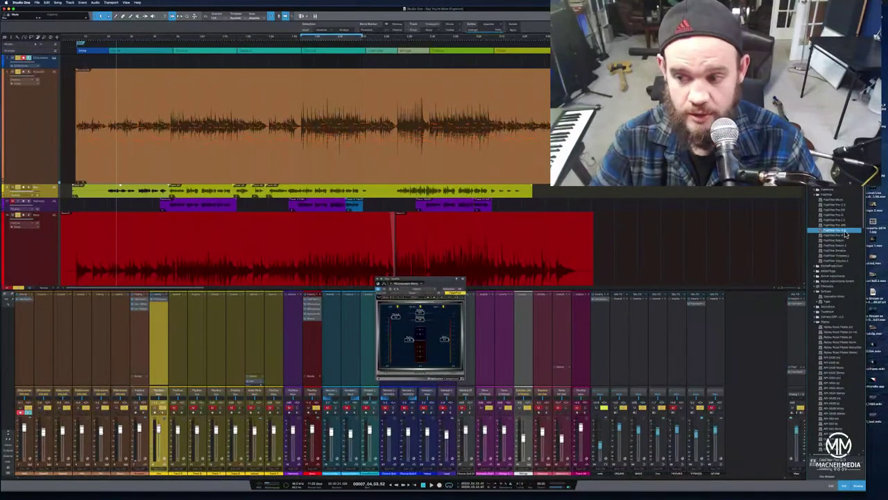
left_click_drag(845, 235, 159, 300)
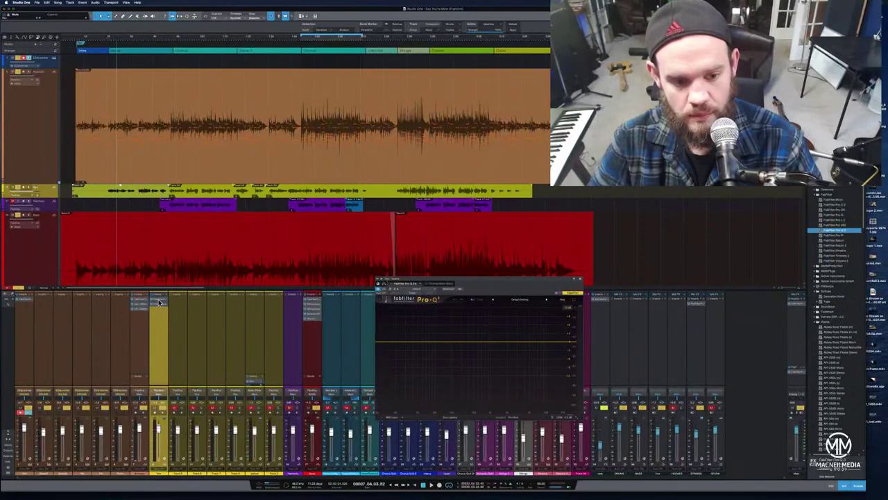
- Add a low-cut filter in the lead vocal's Pro-Q 3 during playback and close the EQ
key("space")
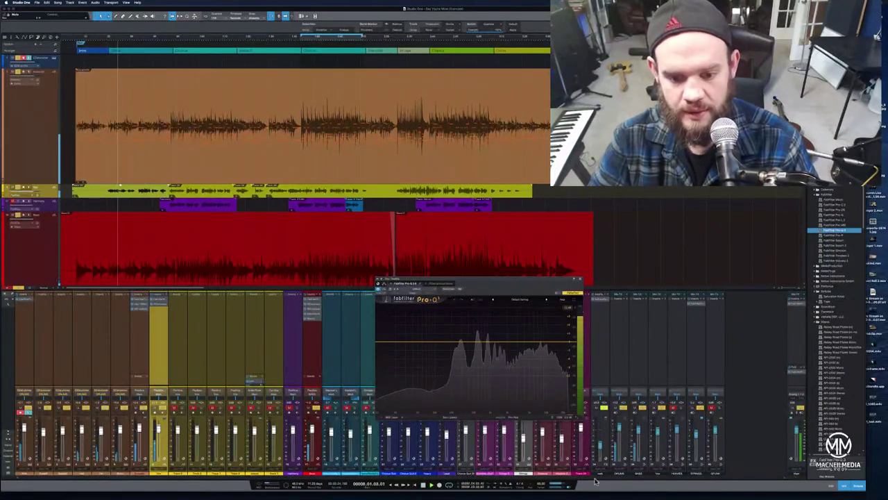
left_click(381, 343)
left_click_drag(381, 343, 437, 346)
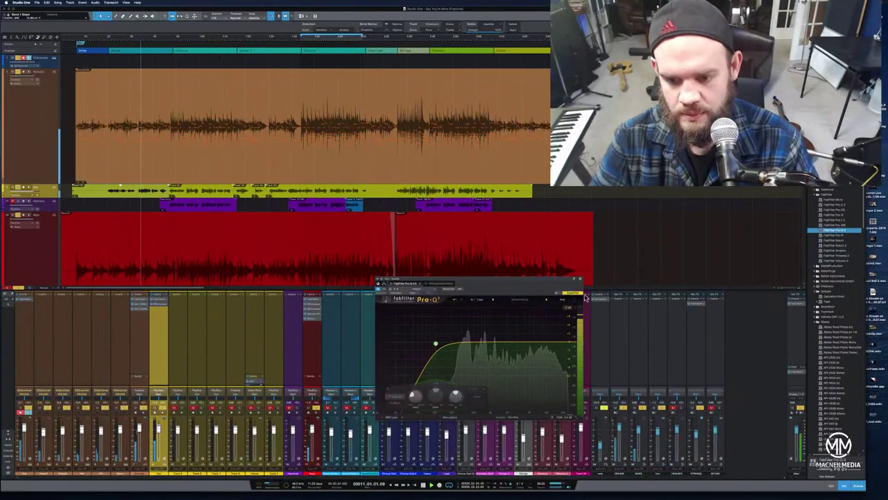
left_click(581, 282)
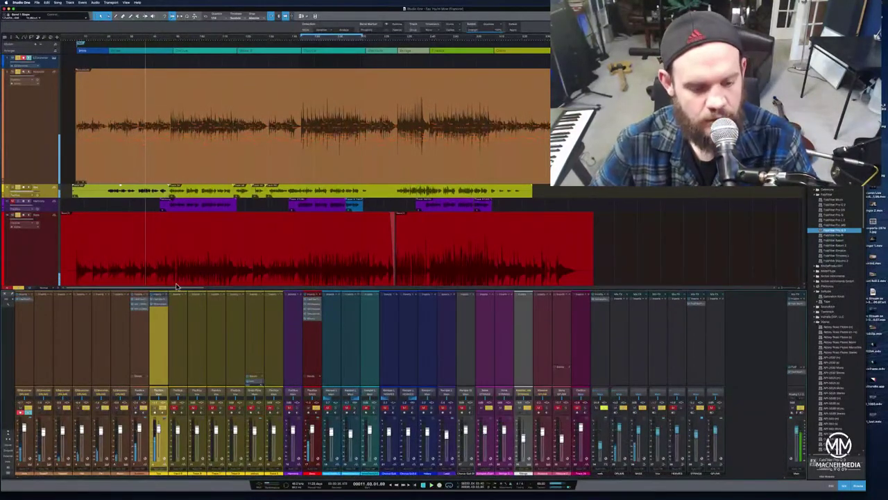
- Adjust the yellow lead vocal's RCompressor Mono during playback, close it, and merge the vocal clips into one continuous clip
left_click(160, 306)
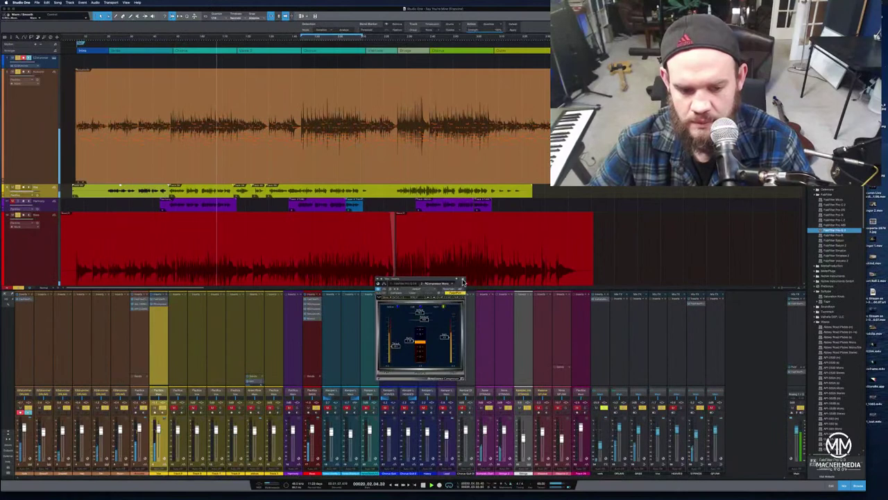
left_click(463, 281)
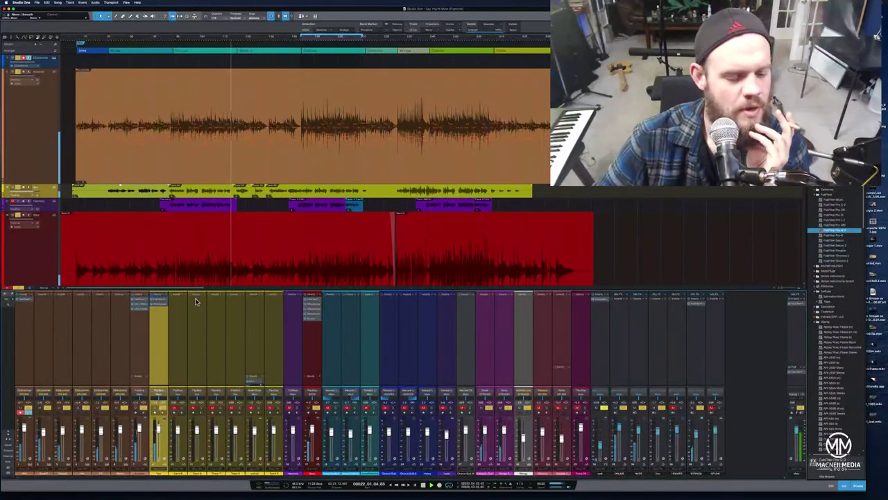
left_click(69, 191)
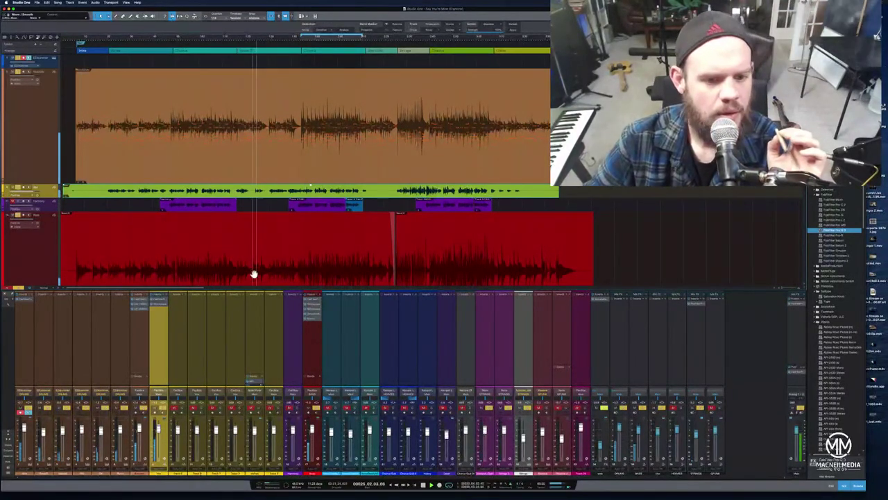
left_click(225, 40)
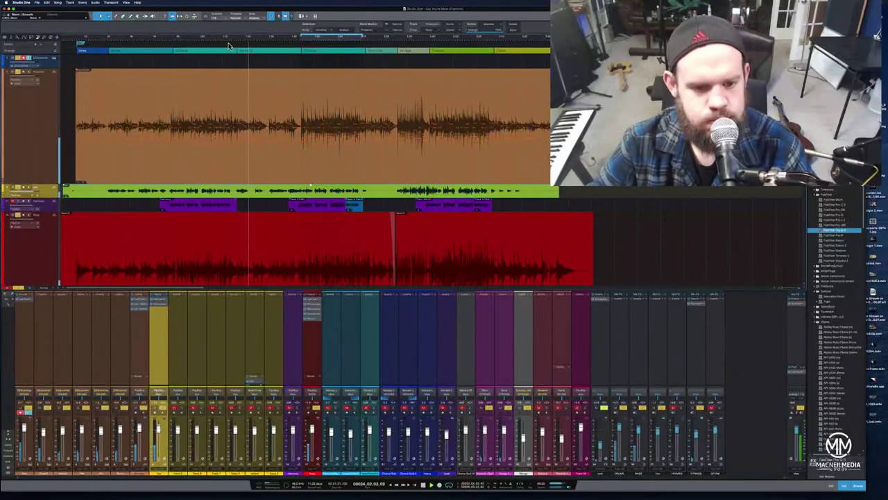
- Show the hidden OLDVOX track with the original clips and hide the merged lead vocal track
left_click(5, 39)
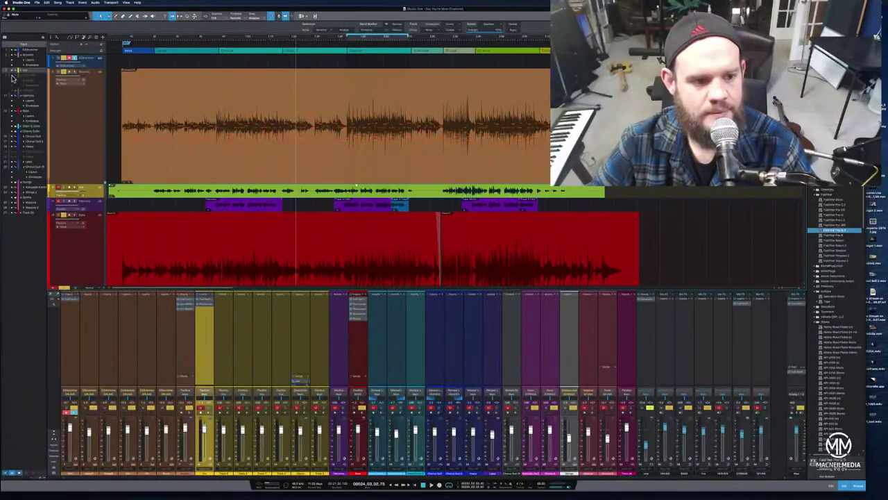
left_click(12, 77)
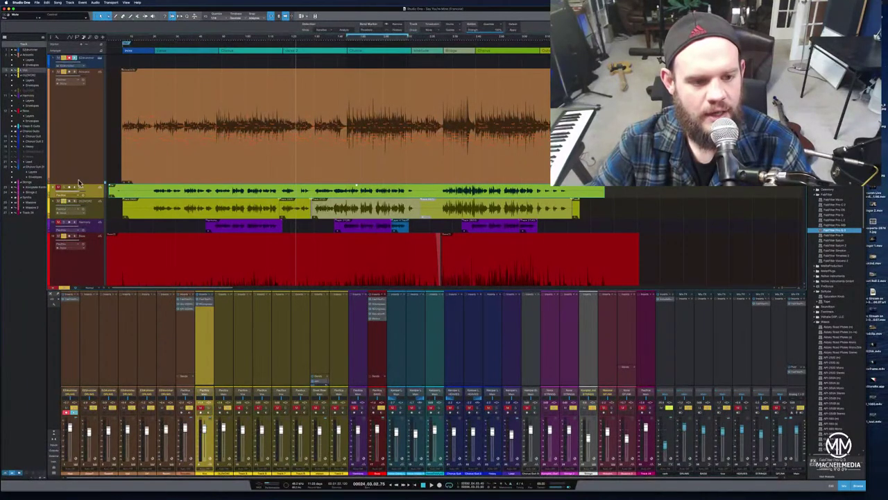
left_click(127, 41)
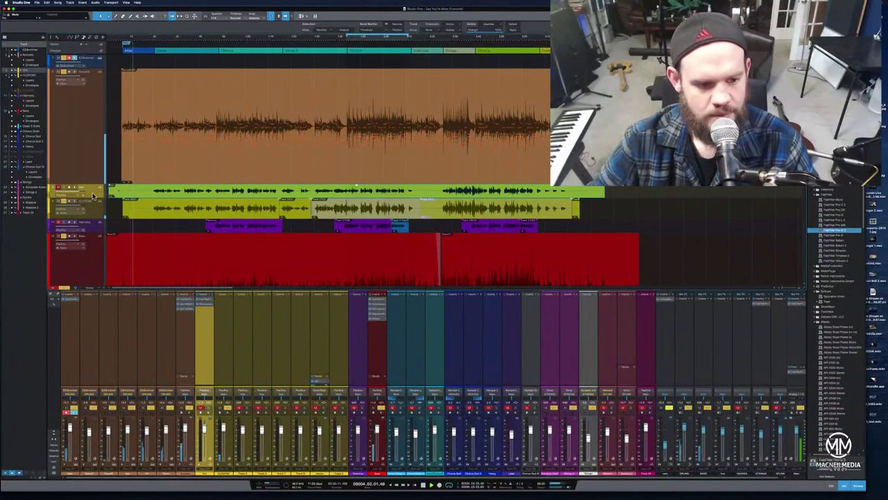
right_click(93, 194)
left_click(103, 215)
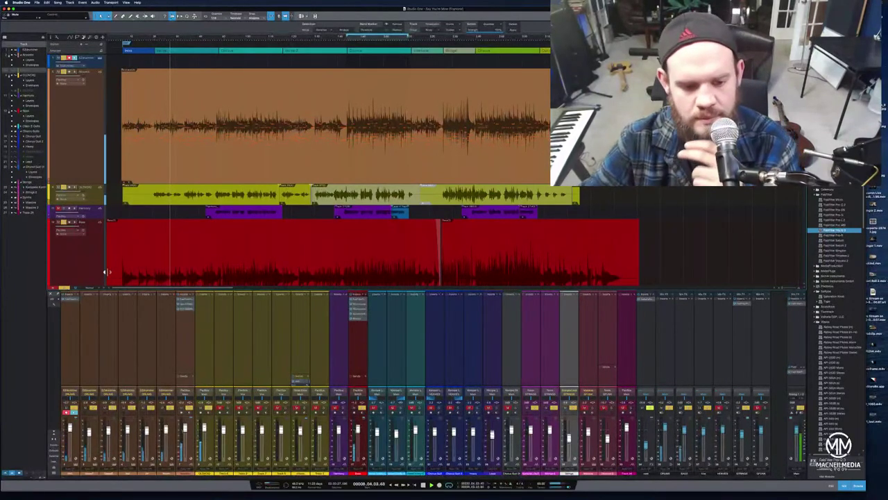
- Adjust the low-cut filter's slope in the acoustic track's Pro-Q 3 during playback and close the EQ
left_click(184, 303)
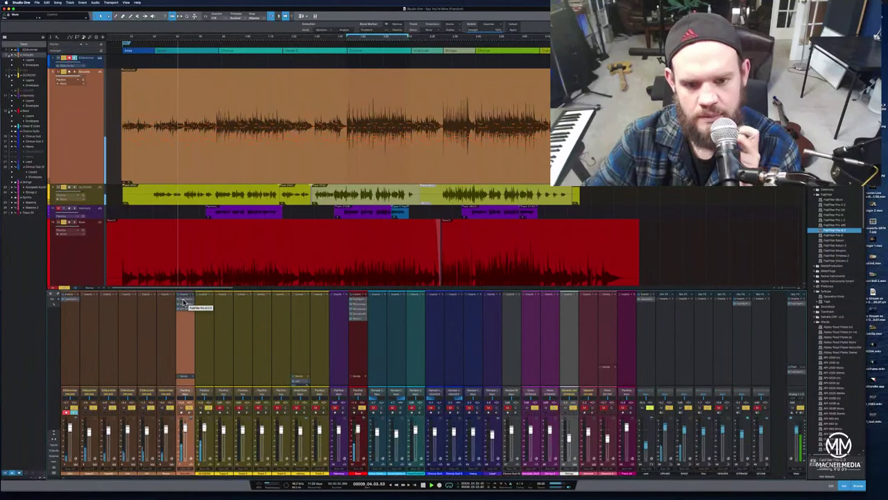
left_click(184, 303)
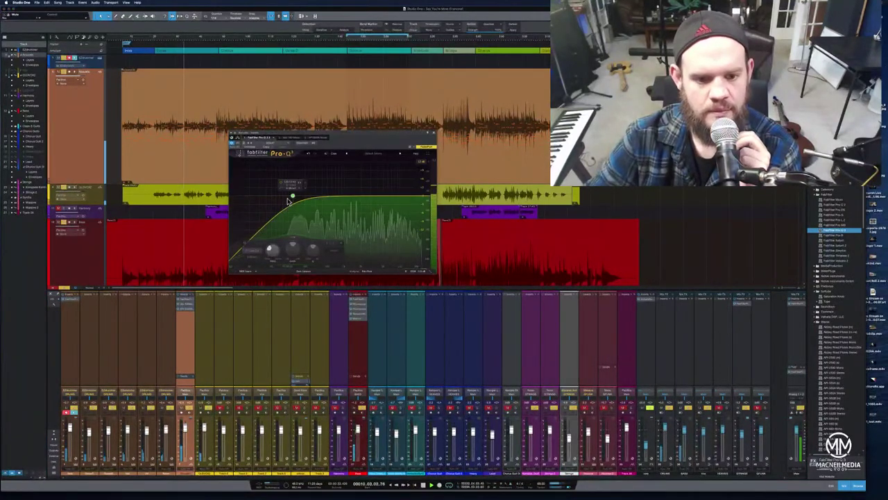
scroll(290, 199, "up", 5)
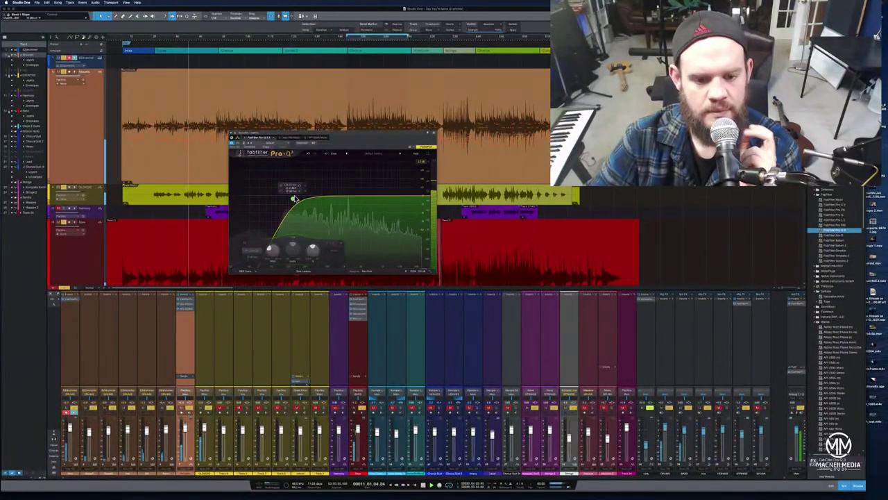
left_click(432, 135)
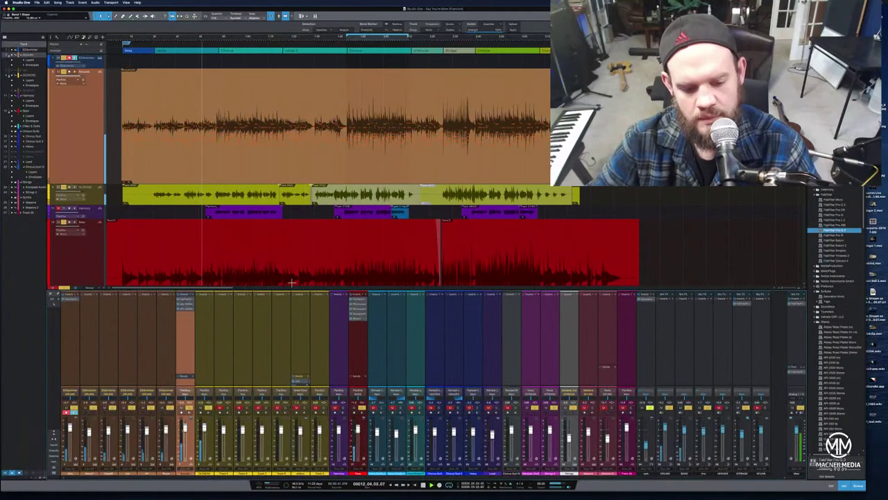
- Insert FabFilter Pro-Q 3 on the OLDVOX channel, add a low-cut and a high-cut filter, and close the EQ
left_click(204, 338)
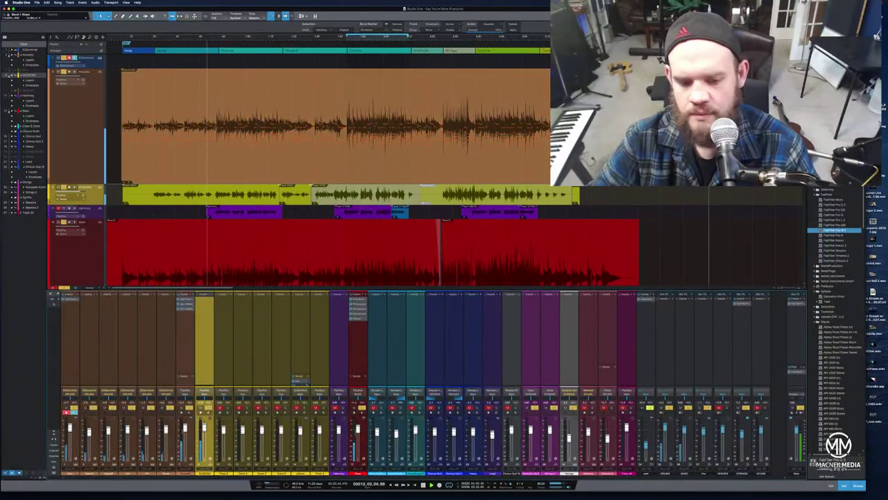
left_click_drag(828, 235, 208, 319)
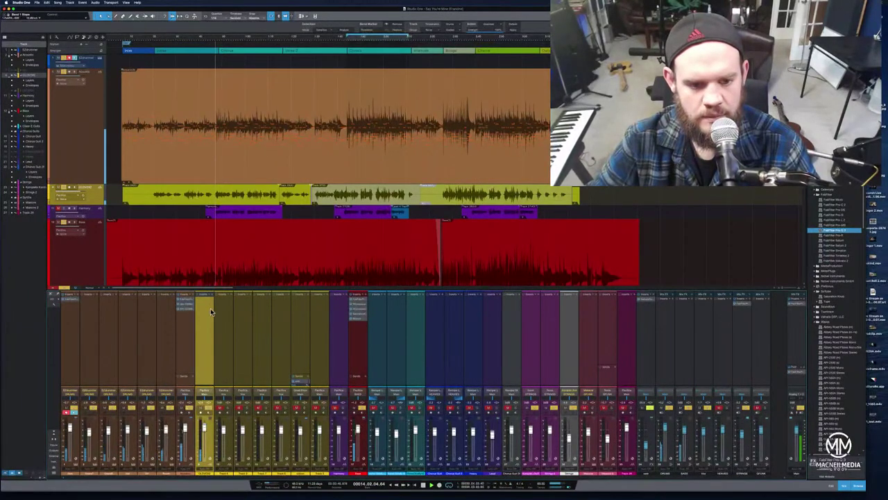
double_click(293, 197)
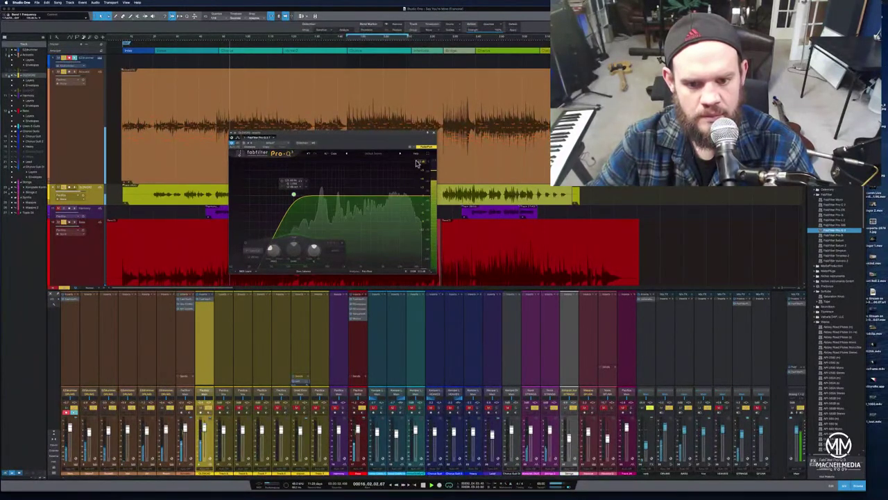
double_click(416, 198)
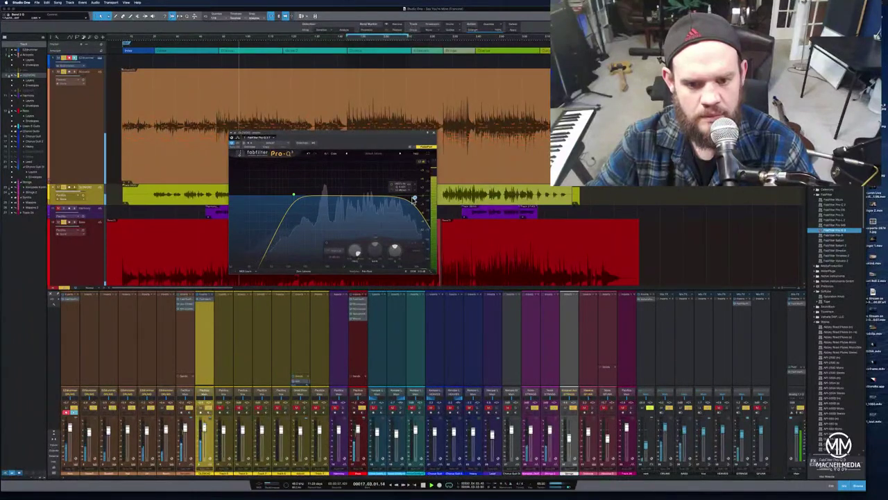
left_click(433, 134)
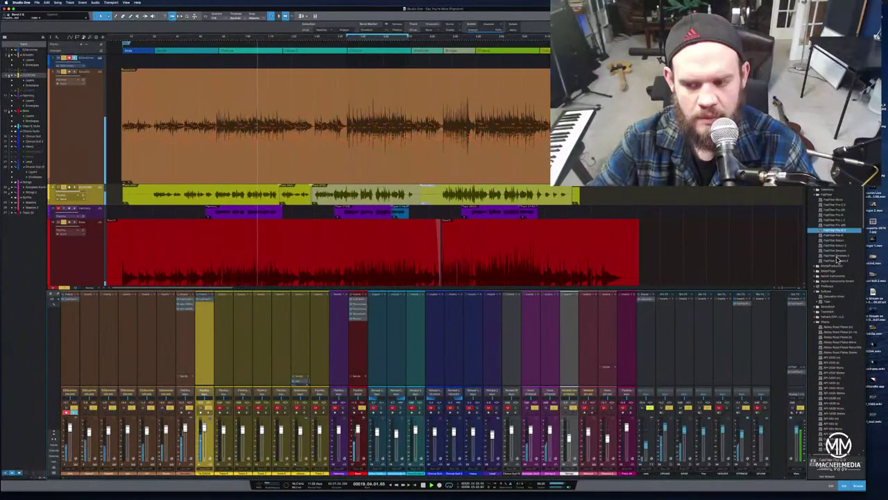
- Find RCompressor Mono among the Waves effects and insert it after Pro-Q 3 on the OLDVOX channel
left_click(842, 206)
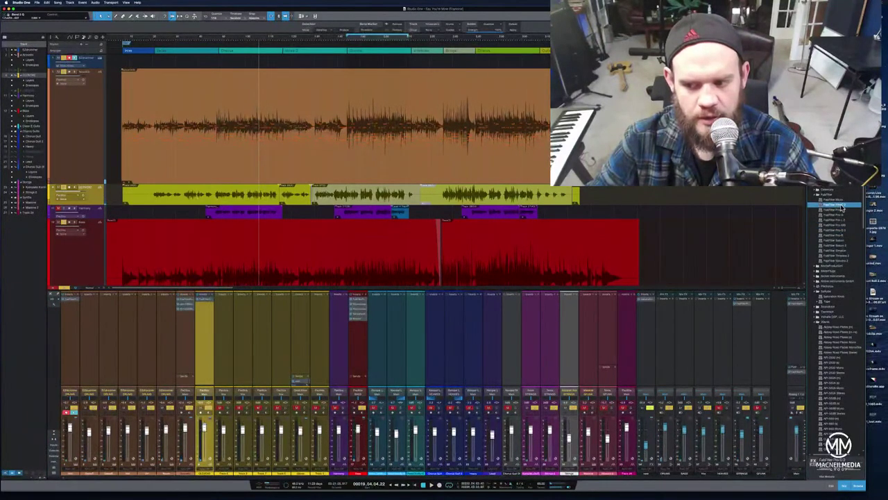
left_click(845, 257)
scroll(840, 308, "down", 5)
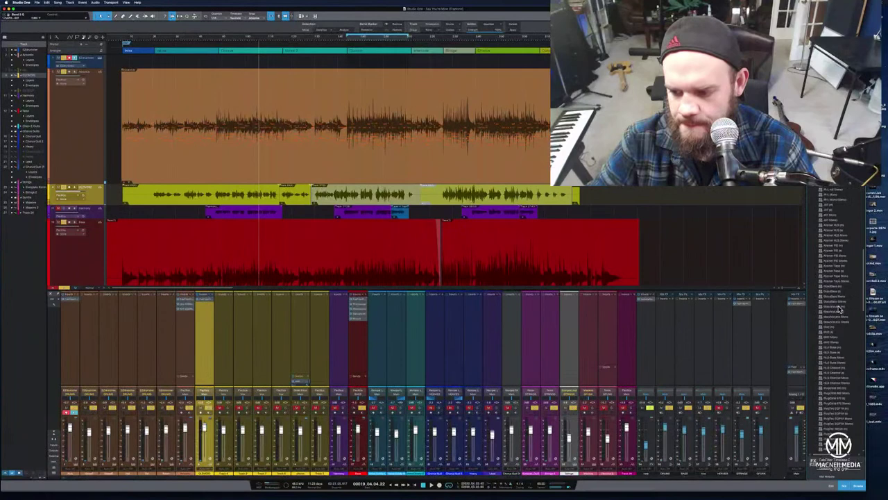
scroll(840, 319, "down", 3)
left_click(848, 379)
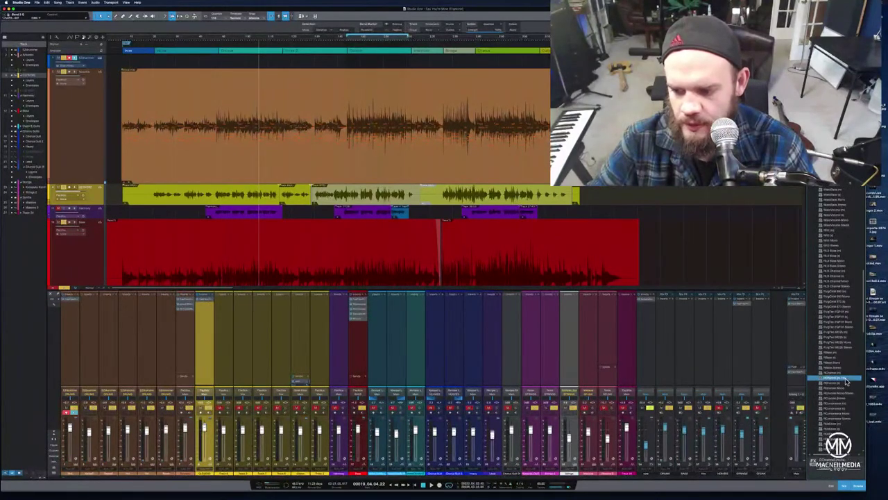
left_click(847, 387)
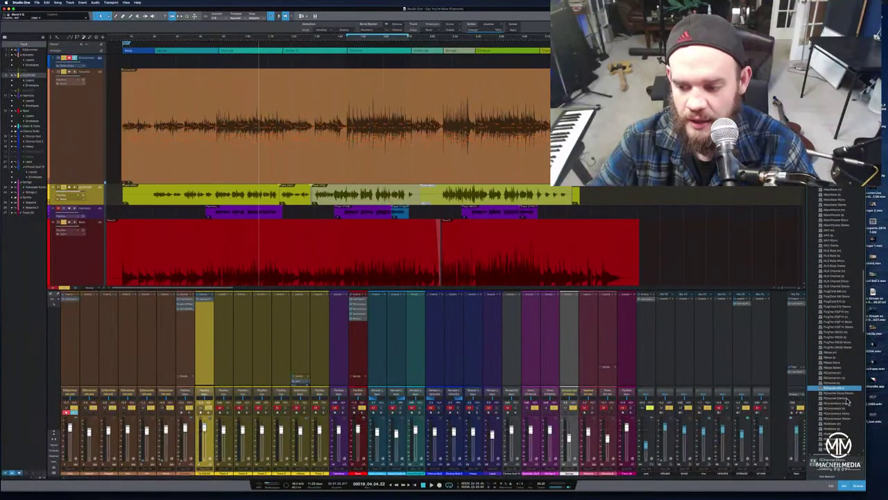
left_click(849, 419)
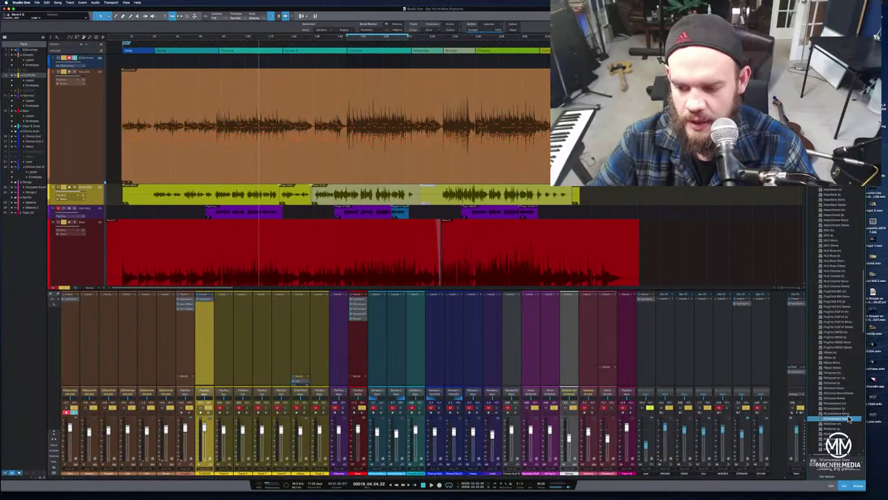
scroll(848, 419, "down", 2)
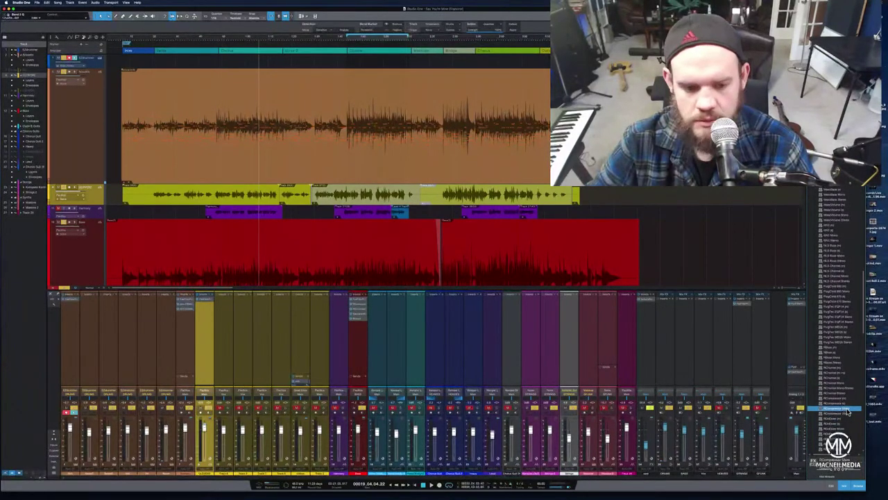
left_click_drag(848, 412, 202, 333)
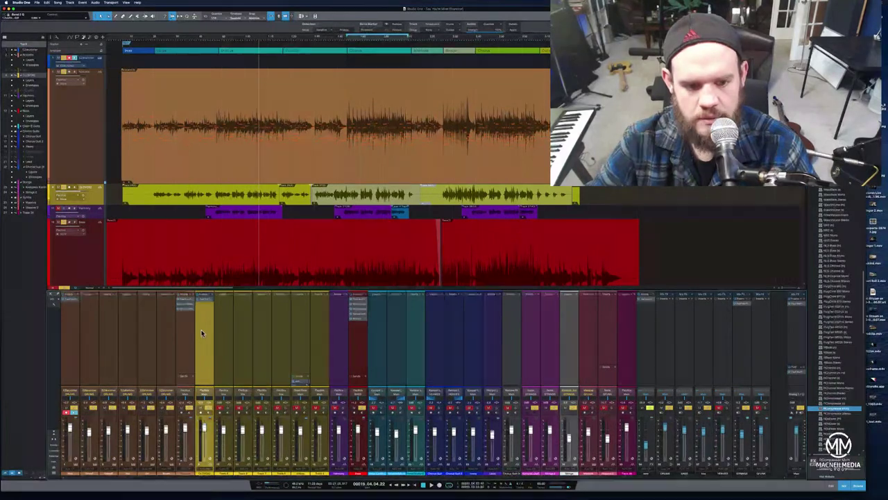
- Rename the OLDVOX channel as VOX and route its output to the Vox bus
left_click(202, 476)
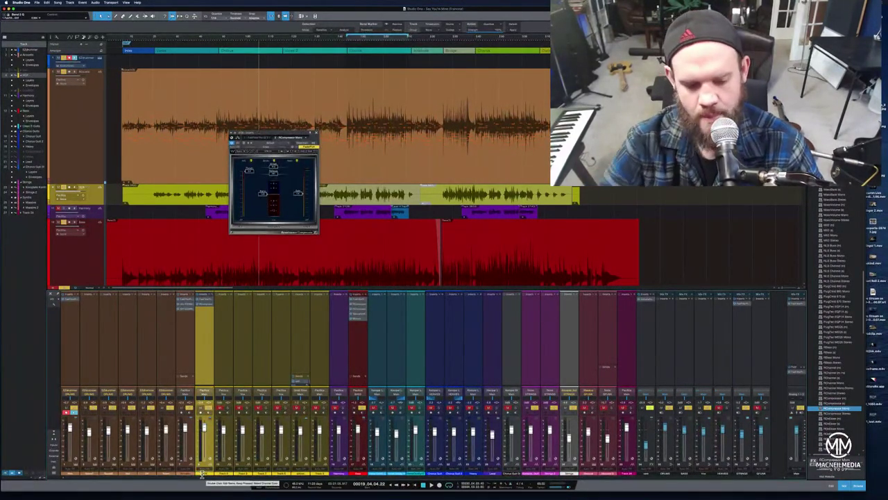
left_click(208, 395)
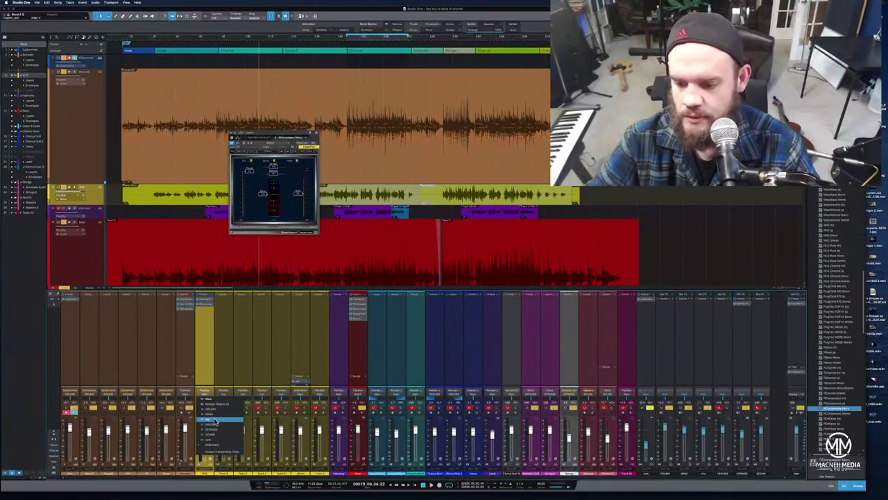
left_click(216, 421)
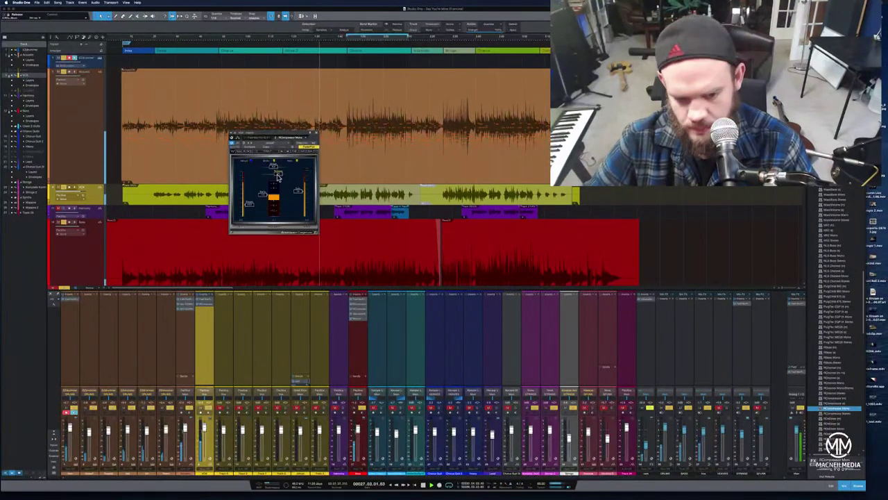
- Adjust the threshold and release of the VOX channel's RCompressor during playback and close the plug-in
left_click(316, 136)
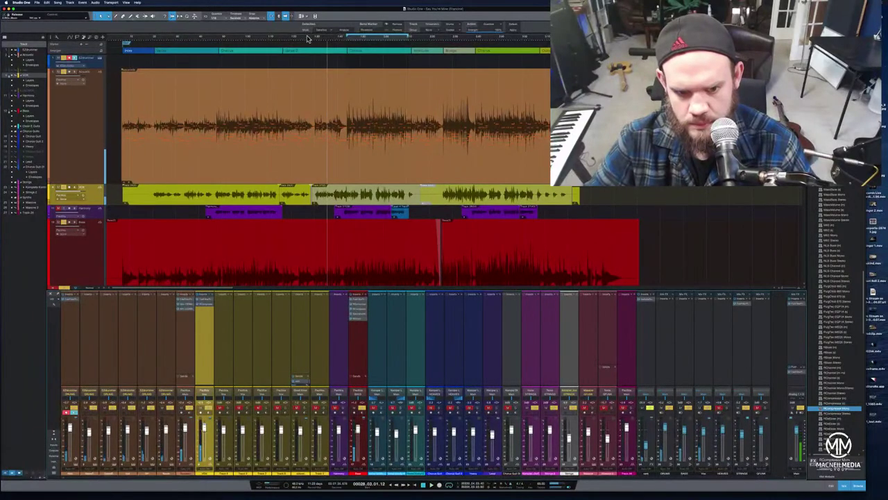
left_click_drag(334, 40, 337, 53)
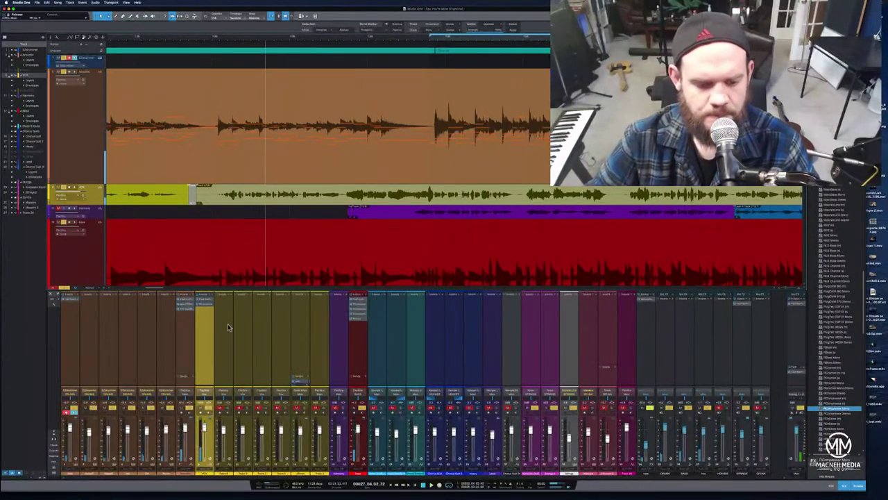
key("w")
key("w")
key("w")
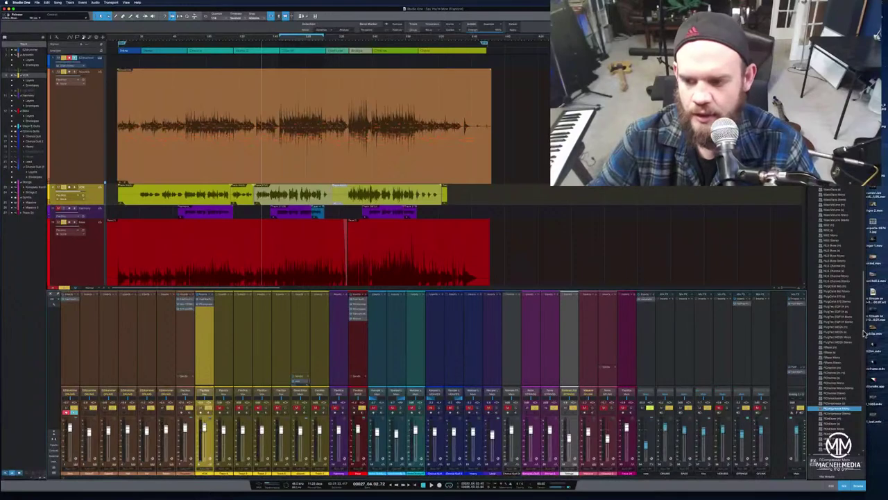
- Insert FabFilter Pro-DS after the RCompressor on the VOX channel and place the playhead late in the first chorus
scroll(842, 234, "up", 5)
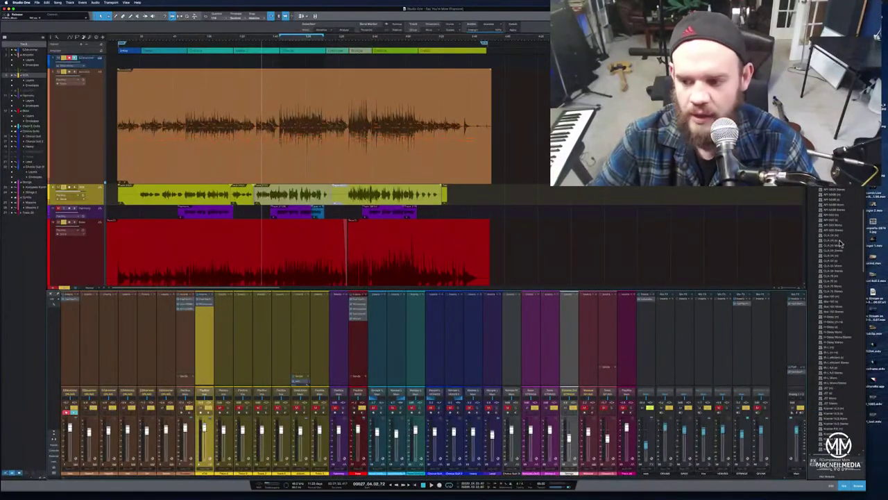
scroll(837, 261, "down", 5)
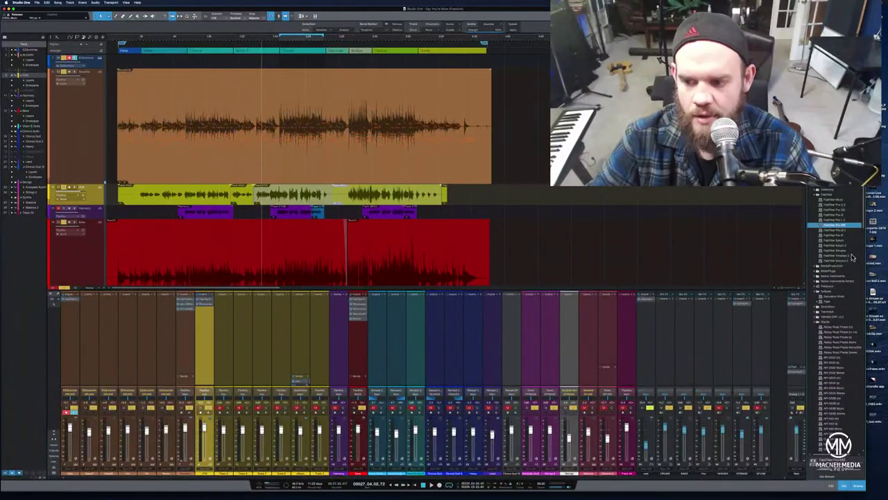
left_click(843, 211)
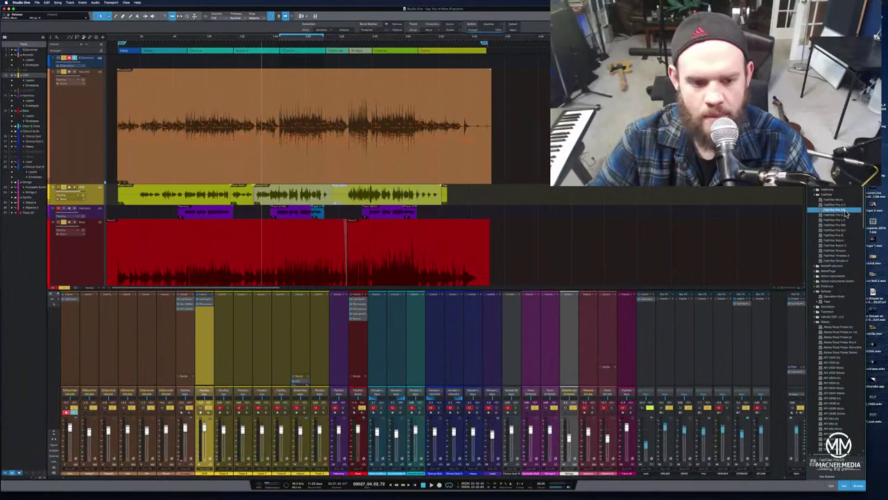
left_click_drag(846, 213, 204, 352)
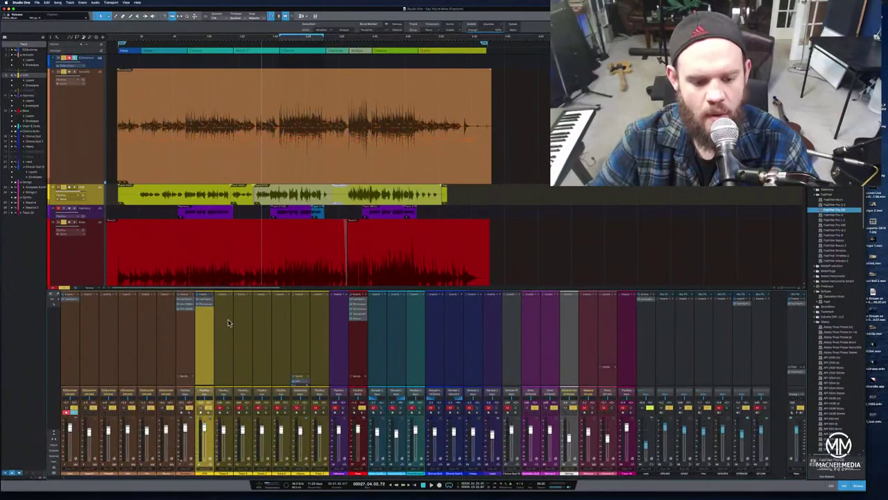
left_click(223, 42)
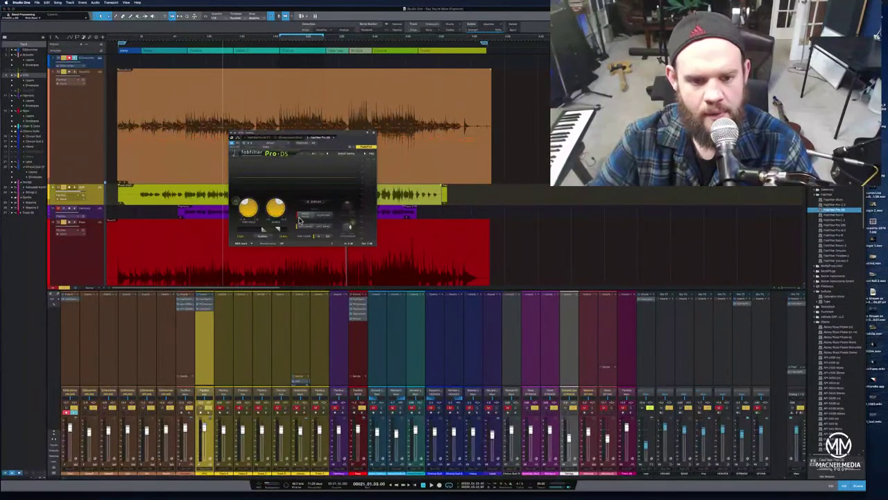
- Adjust the Pro-DS threshold, range and frequency band on the VOX channel during playback and close the plug-in
key("space")
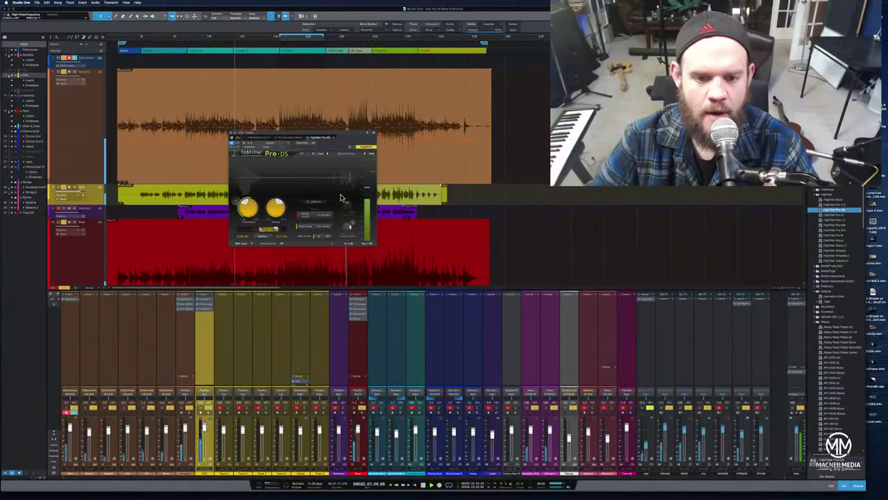
mouse_move(248, 206)
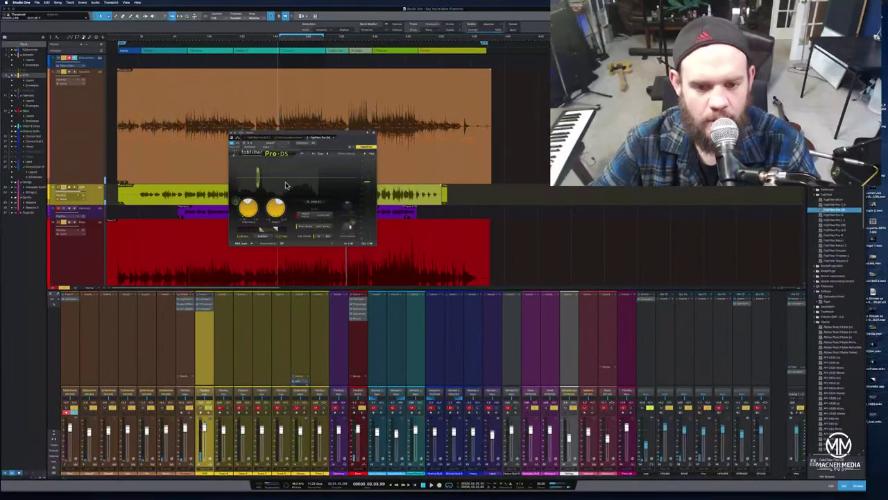
mouse_move(276, 208)
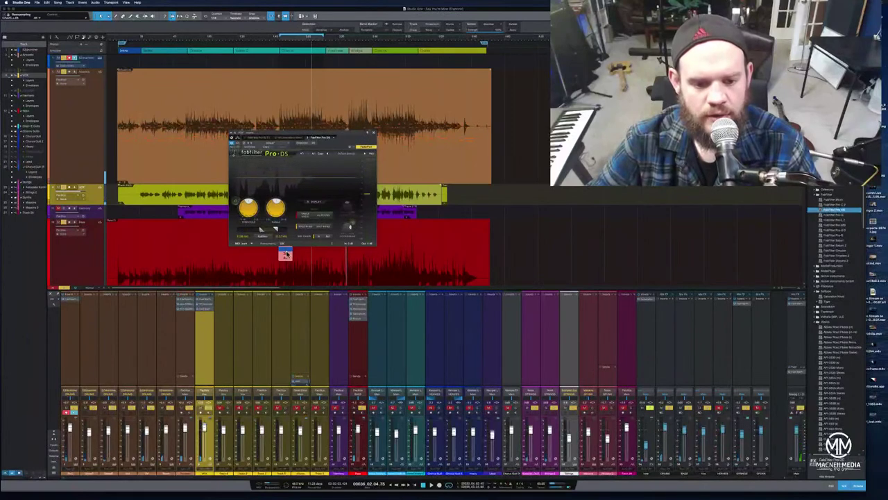
left_click(373, 133)
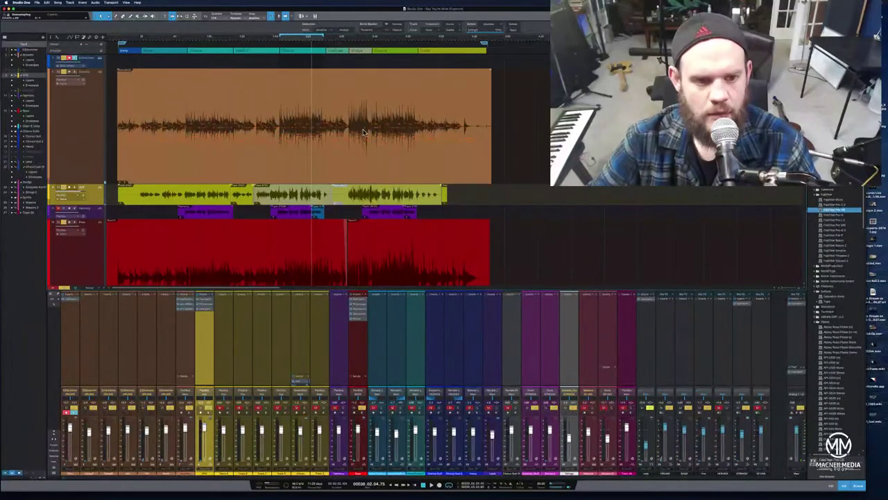
- Place the playhead near the song's start, open ValhallaRoom on the reverb FX channel and set its mix to 100%
left_click(121, 41)
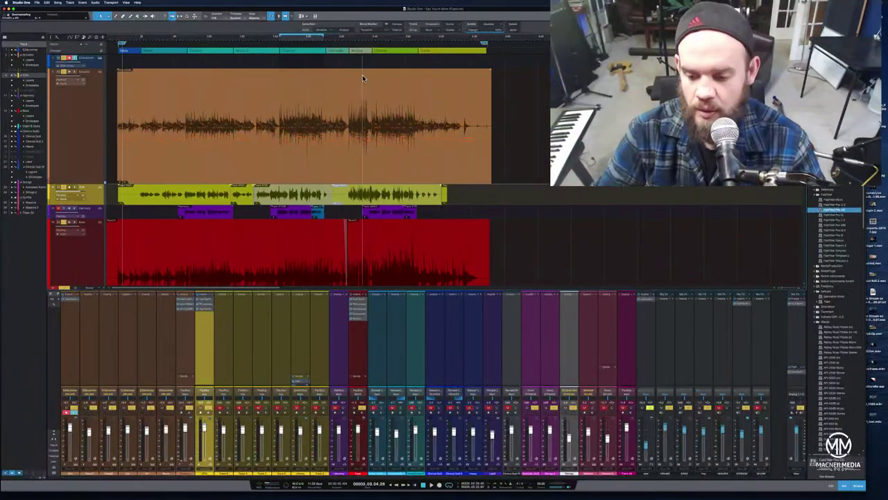
left_click(651, 319)
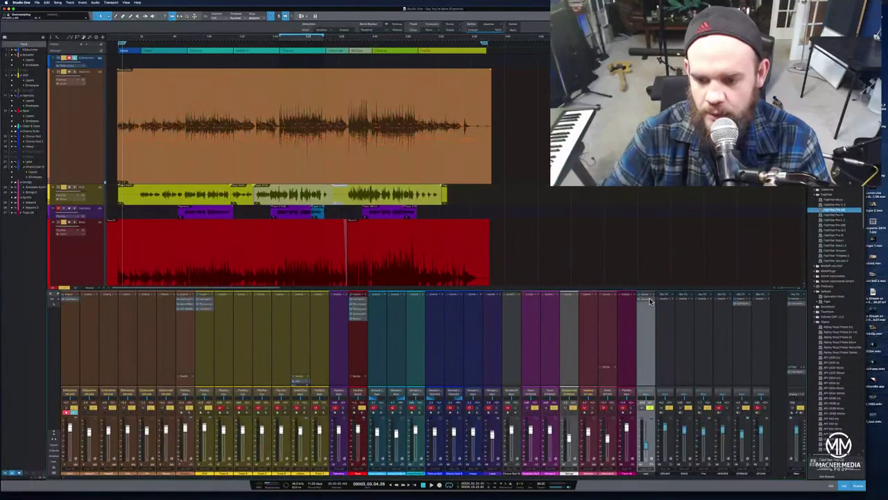
left_click(649, 300)
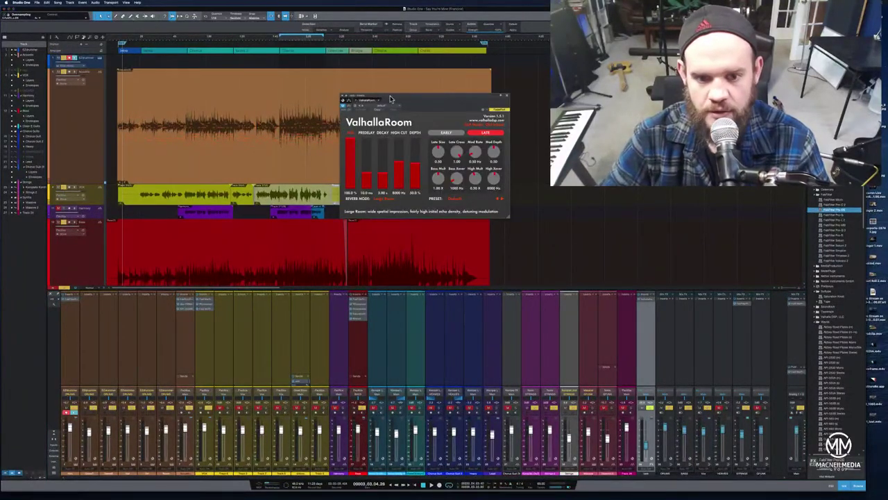
left_click_drag(390, 99, 402, 257)
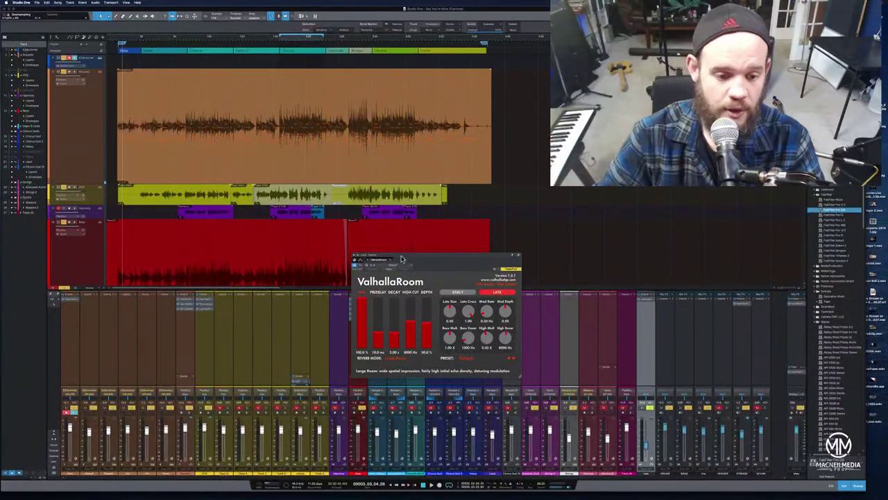
mouse_move(367, 307)
left_mouse_down()
mouse_move(369, 344)
mouse_move(375, 291)
left_mouse_up()
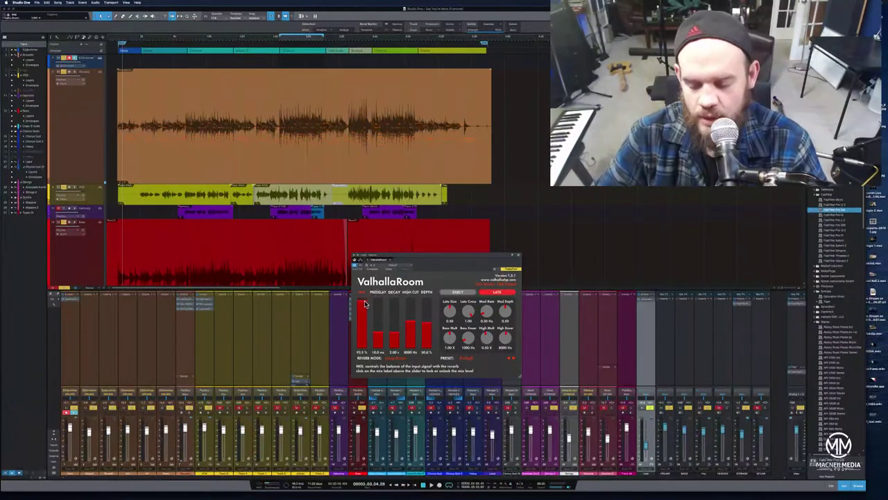
left_click_drag(366, 304, 366, 297)
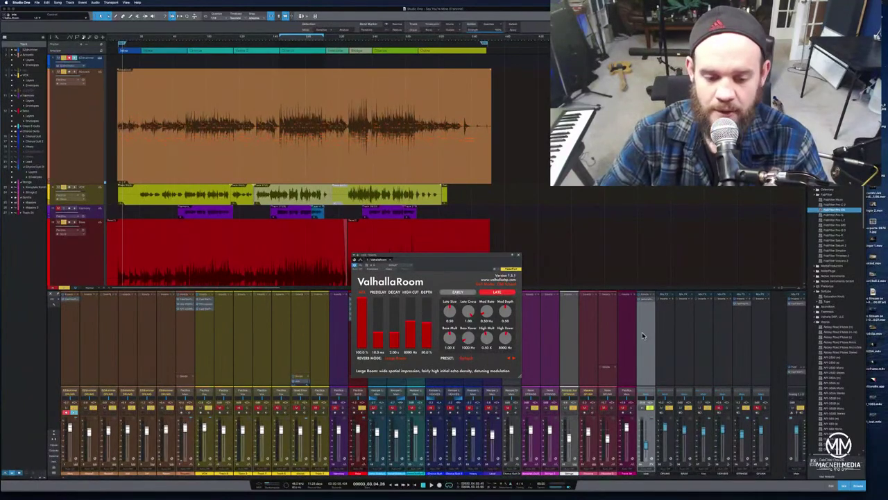
mouse_move(366, 298)
left_mouse_down()
mouse_move(366, 322)
mouse_move(364, 297)
left_mouse_up()
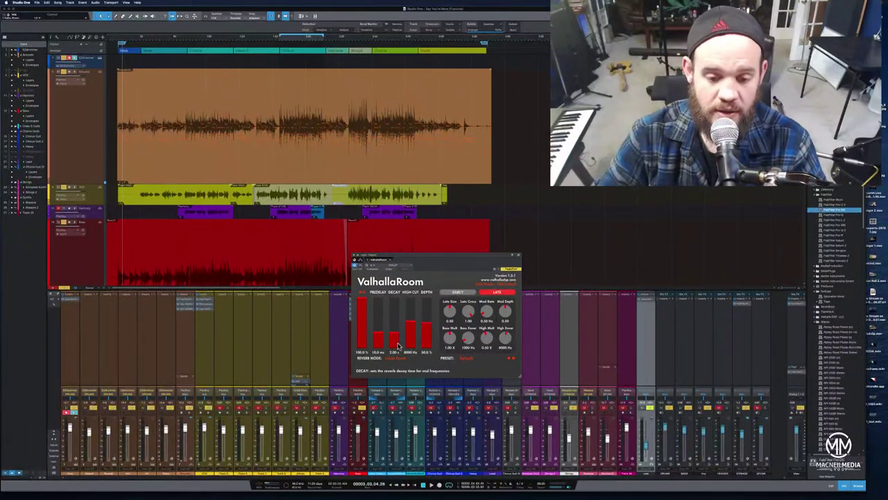
left_click(400, 358)
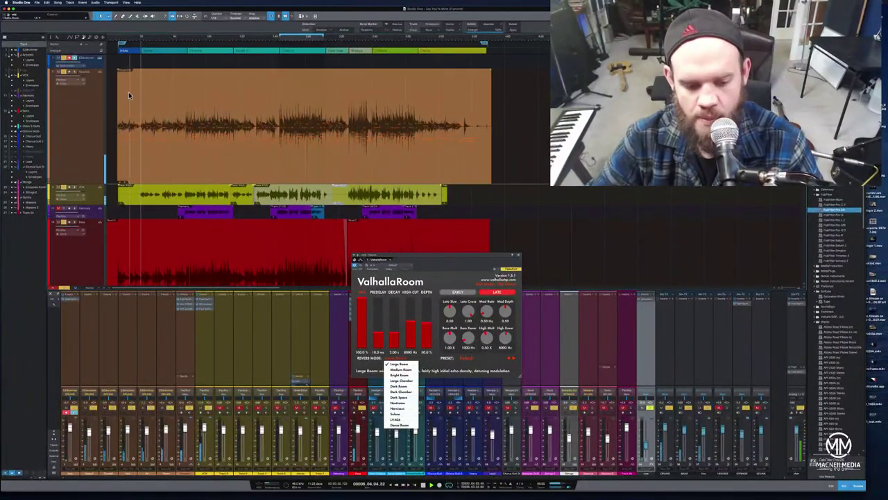
- Add a send from the VOX channel to the reverb channel and lower ValhallaRoom's high cut to about 4900 Hz
left_click(211, 384)
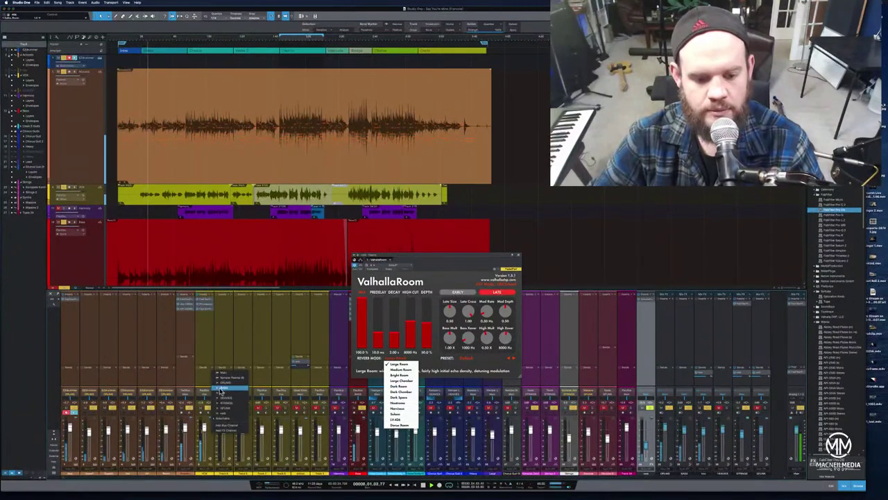
left_click(226, 413)
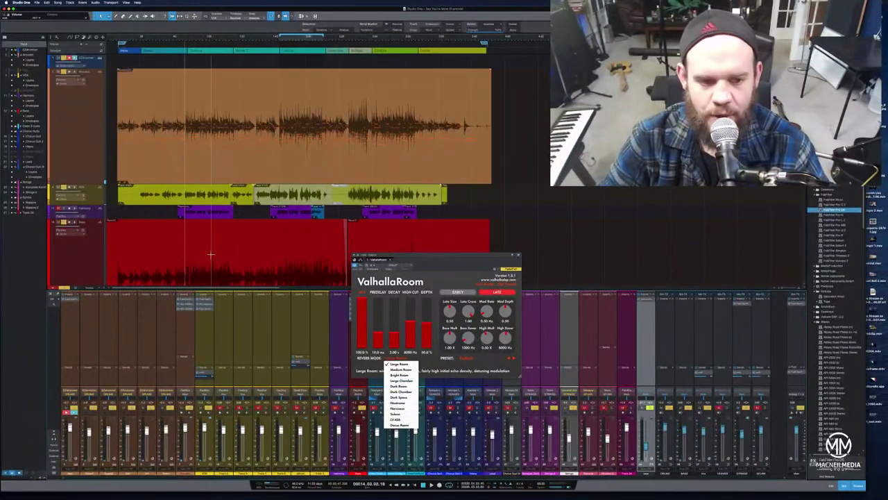
left_click(128, 41)
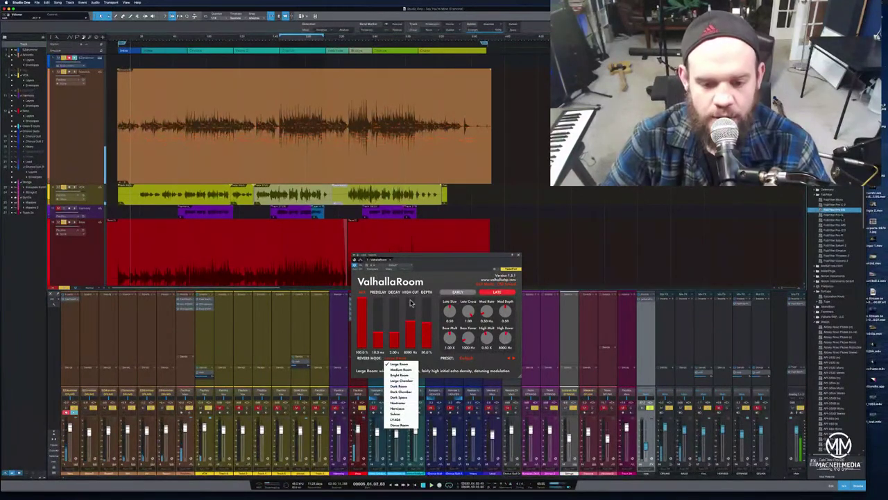
left_click(413, 333)
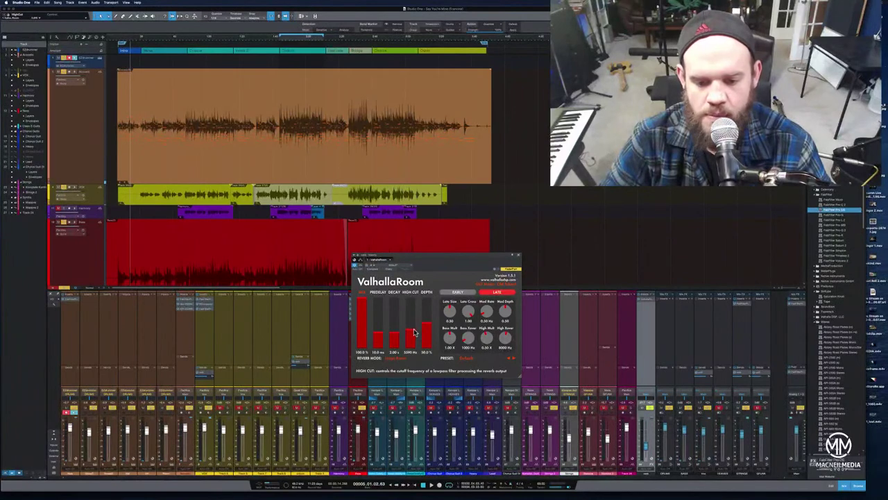
left_click_drag(415, 332, 415, 335)
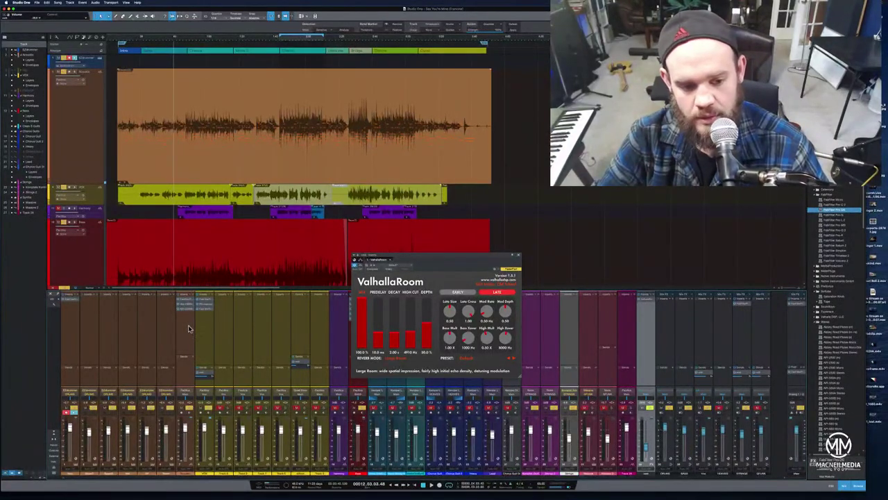
- Add a send from the Acoustic channel to the reverb channel and move the Pro-Q 3 window clear of the mixer
left_click(191, 356)
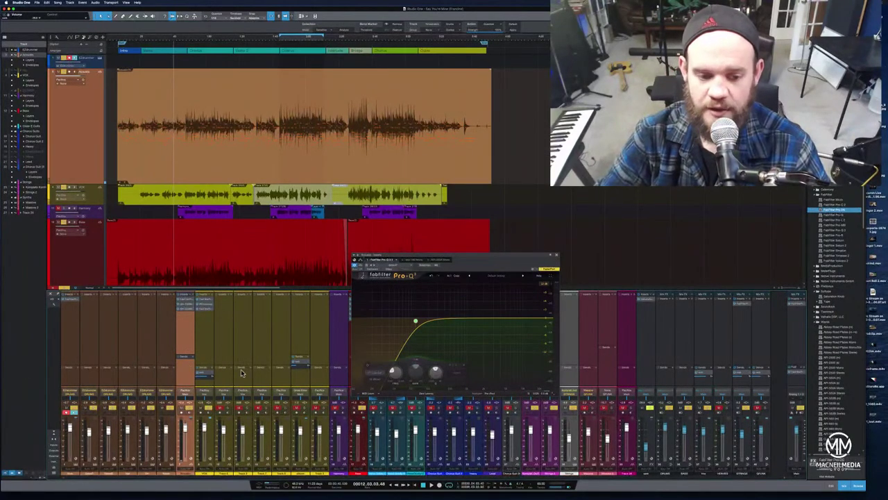
left_click(194, 359)
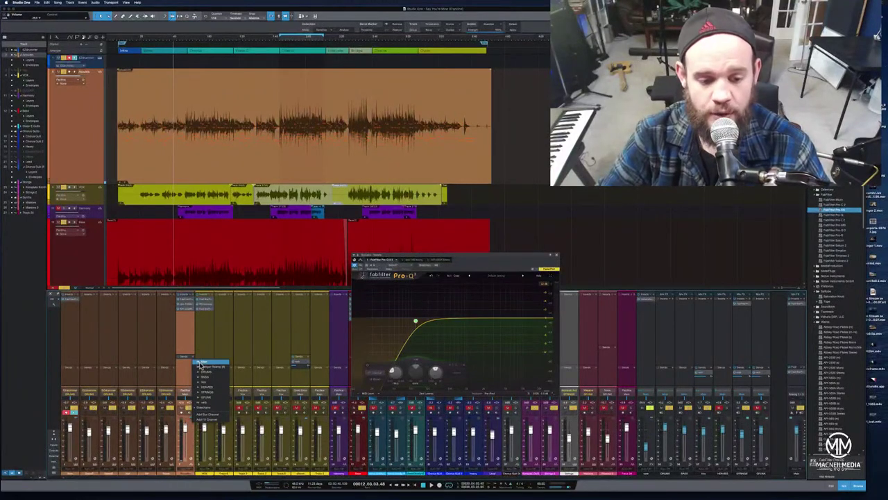
left_click(214, 403)
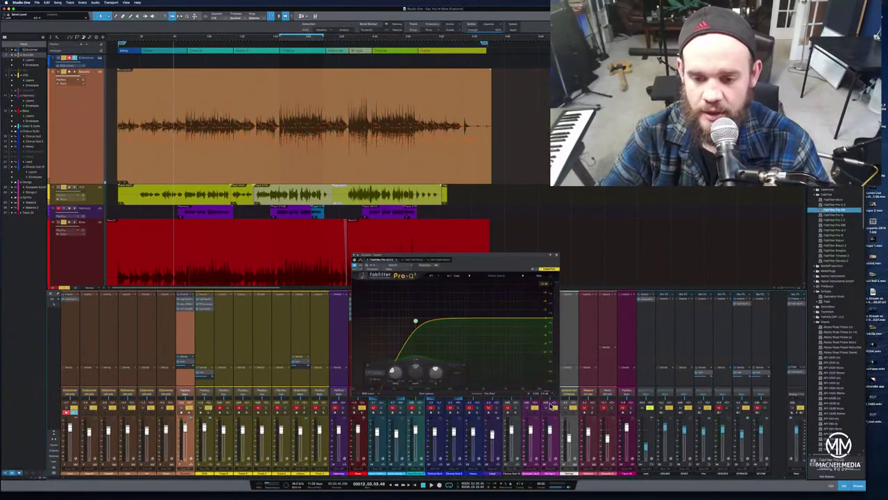
left_click_drag(511, 256, 677, 80)
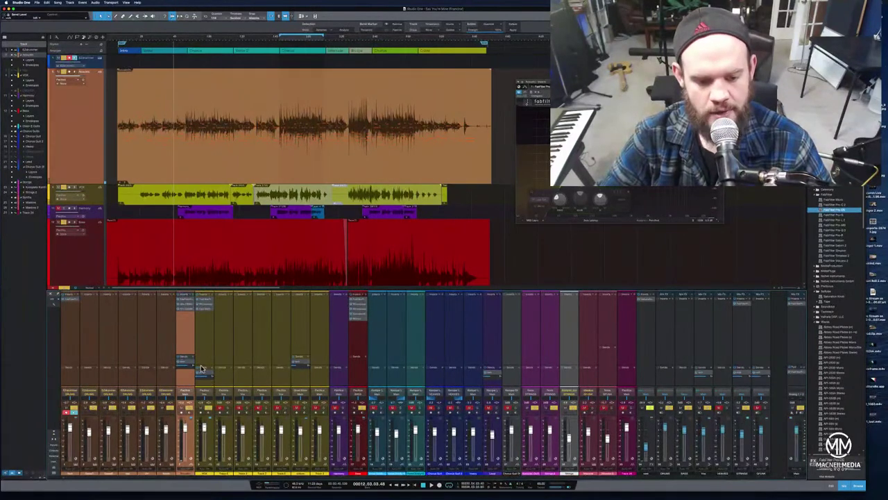
- Play back the intro and first chorus, inspect the Pro-Q 3 on the Strings bus and close it
left_click(122, 33)
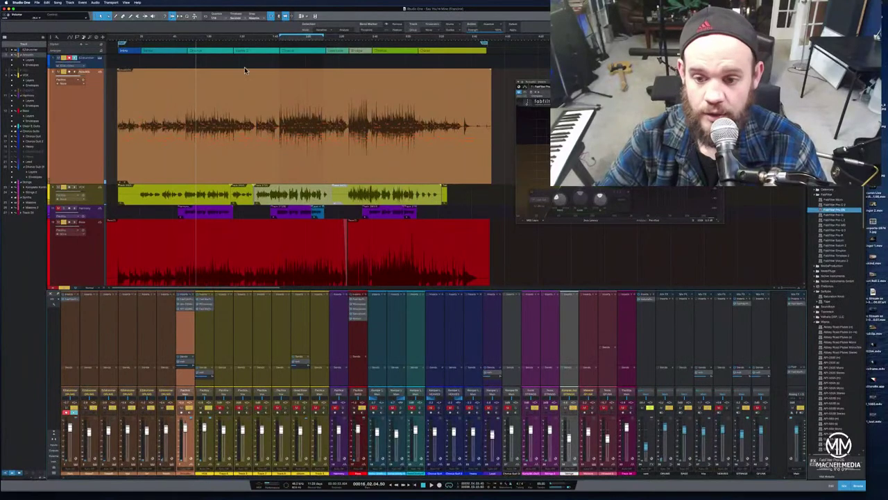
left_click(193, 40)
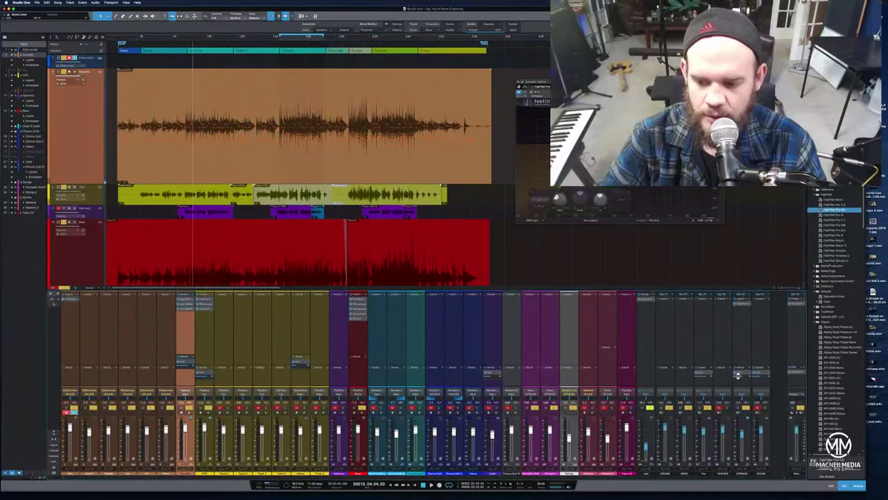
left_click(742, 306)
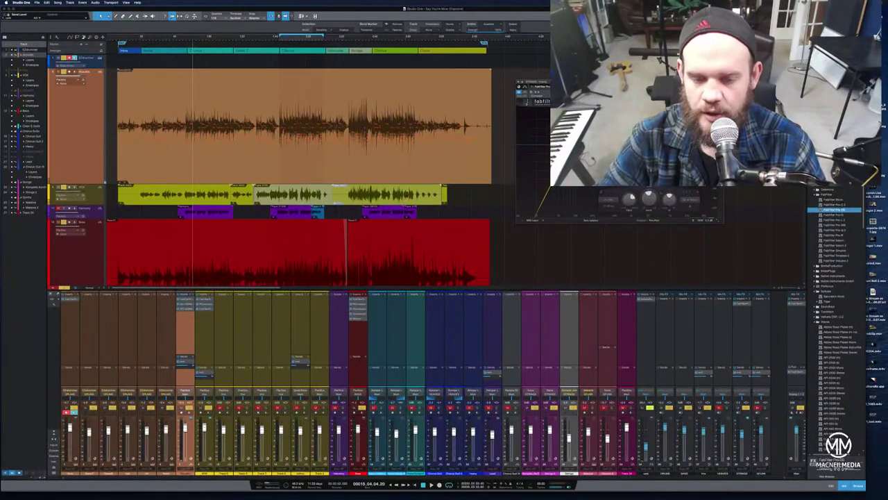
key("Escape")
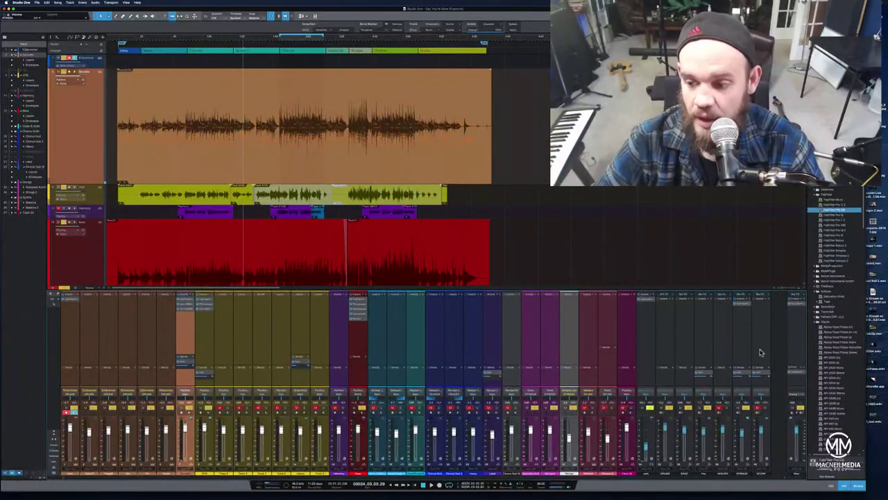
- Add an FX channel named vocal delay and insert Soundtoys EchoBoy on it
right_click(785, 336)
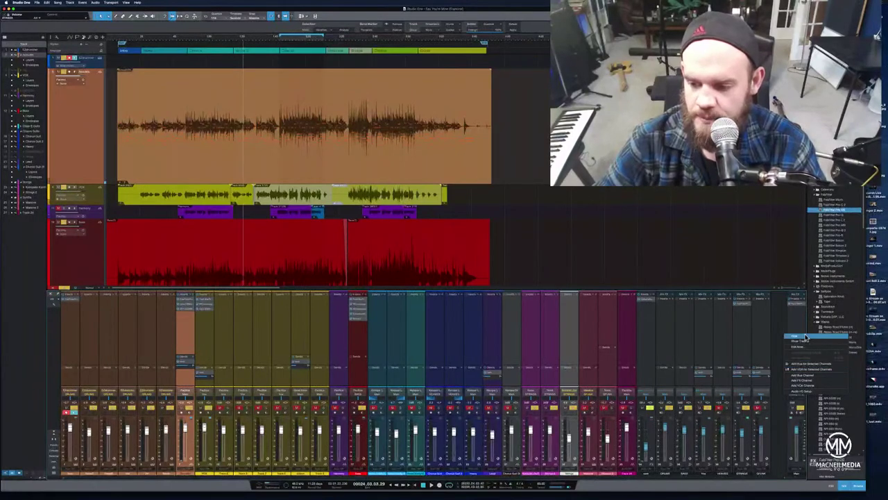
left_click(802, 381)
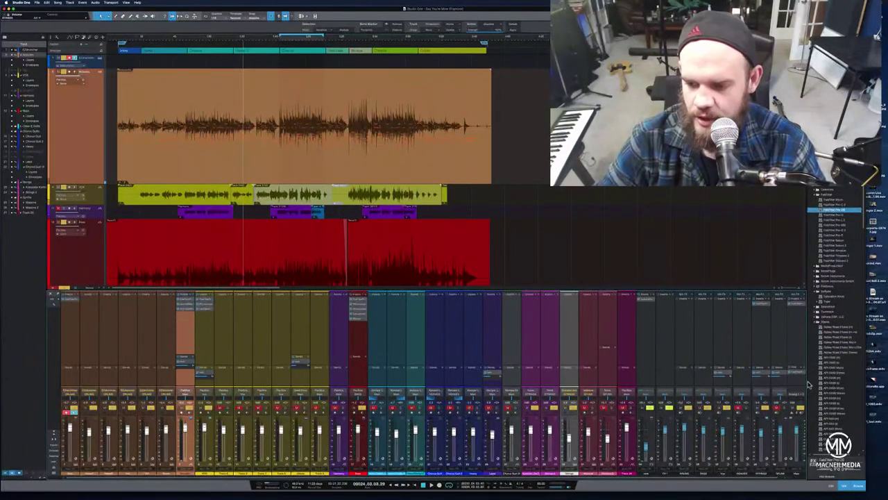
left_click(813, 198)
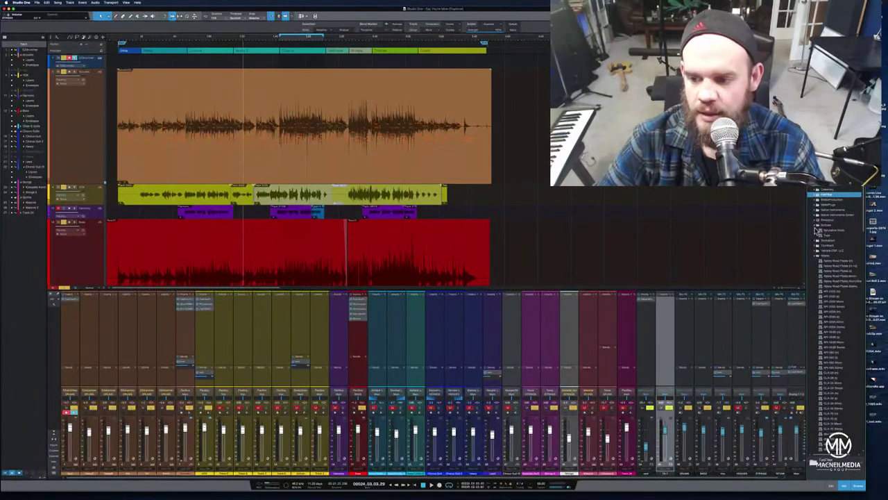
left_click(815, 228)
left_click(814, 247)
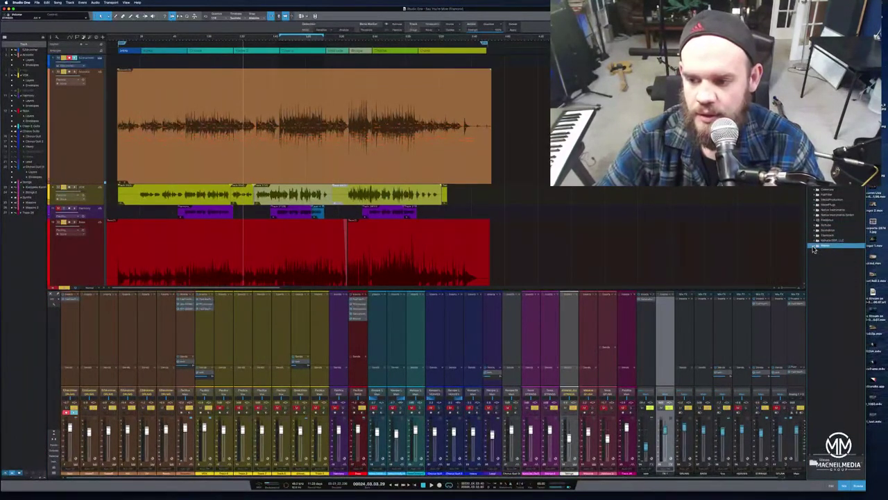
left_click(815, 232)
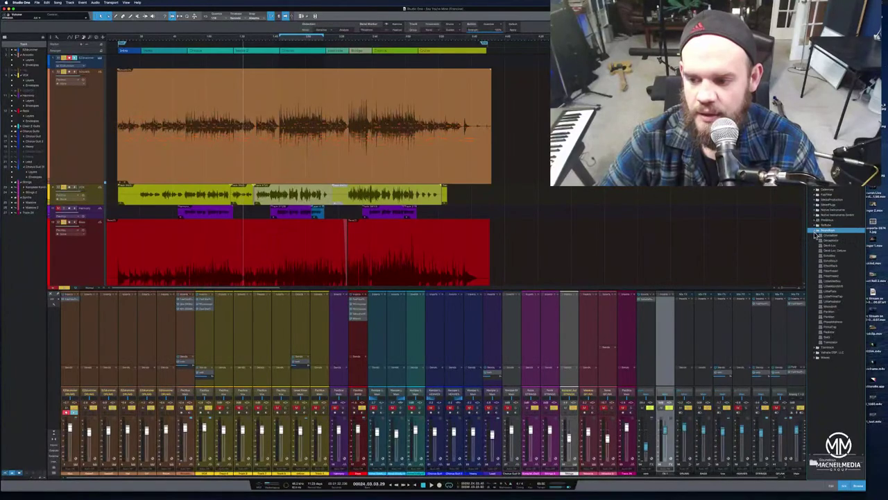
left_click(830, 257)
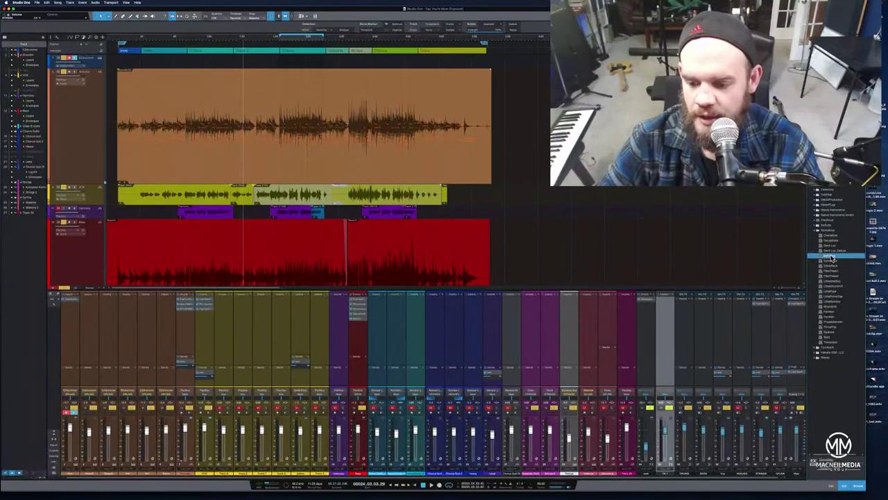
left_click_drag(832, 258, 662, 498)
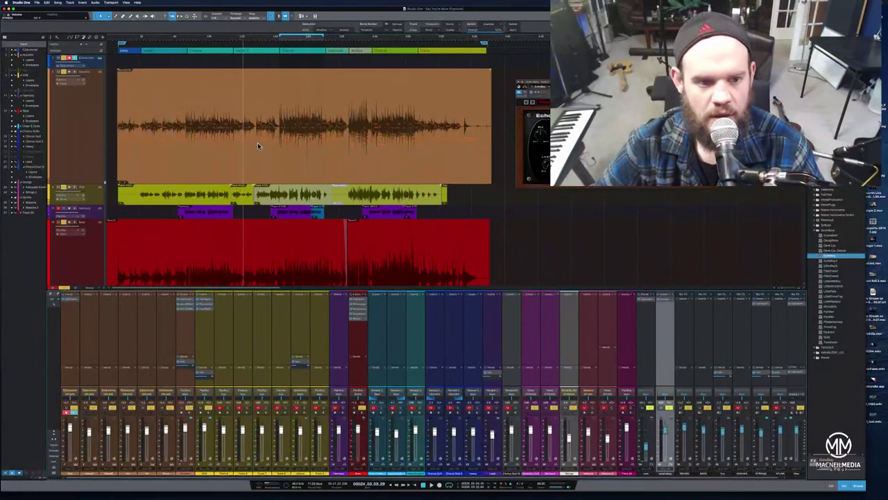
- Play the song from the intro and add a send from the VOX channel to the vocal delay channel
key("space")
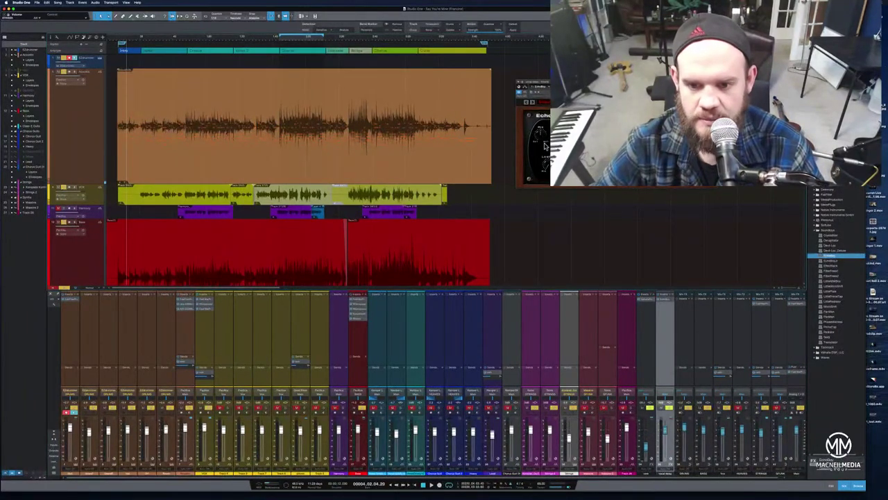
key("space")
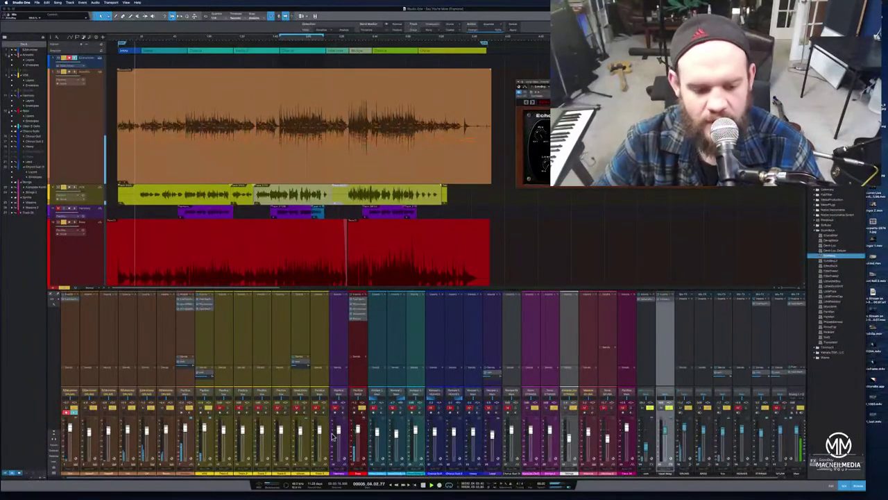
left_click(213, 370)
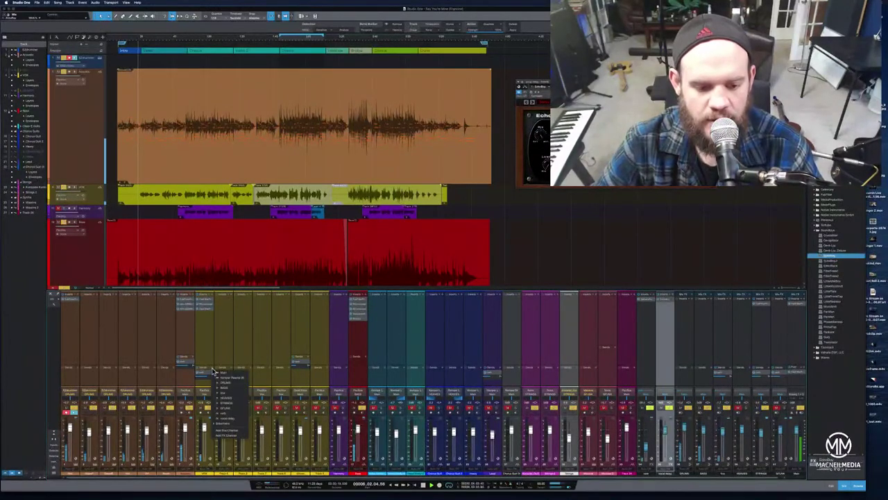
left_click(227, 414)
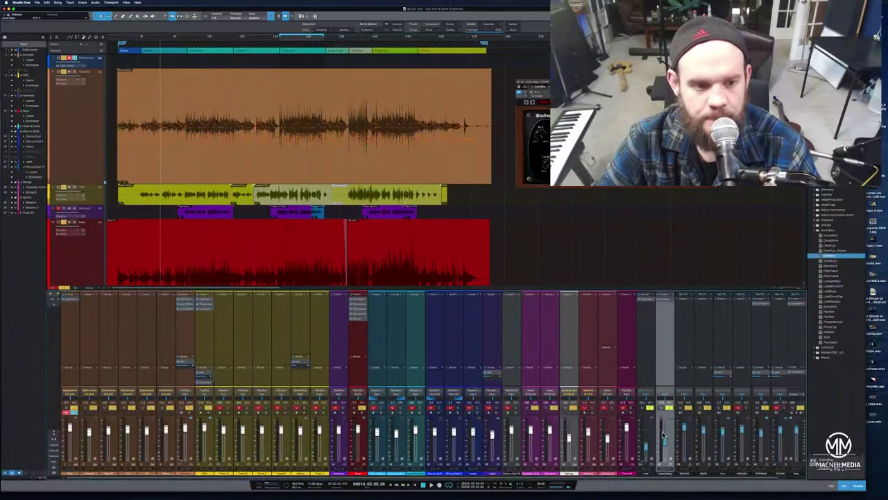
- Play back the intro and first verse repeatedly to judge the delay level on the lead vocal
left_click(121, 39)
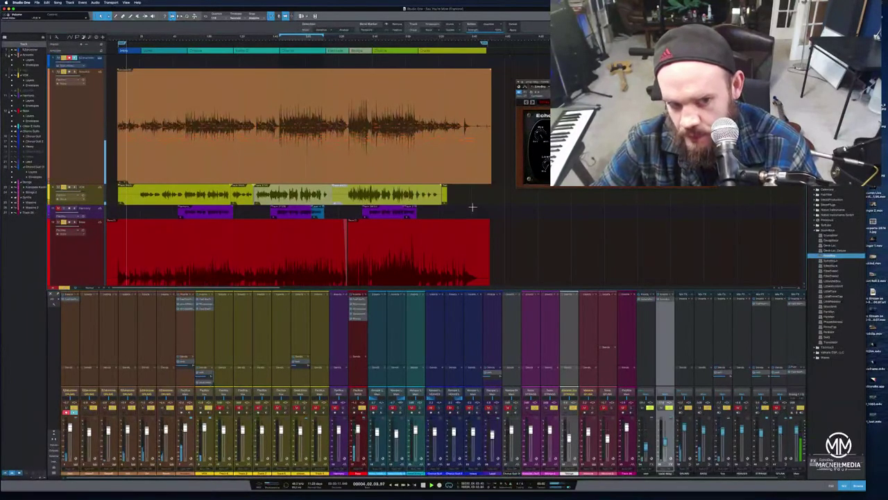
left_click(140, 39)
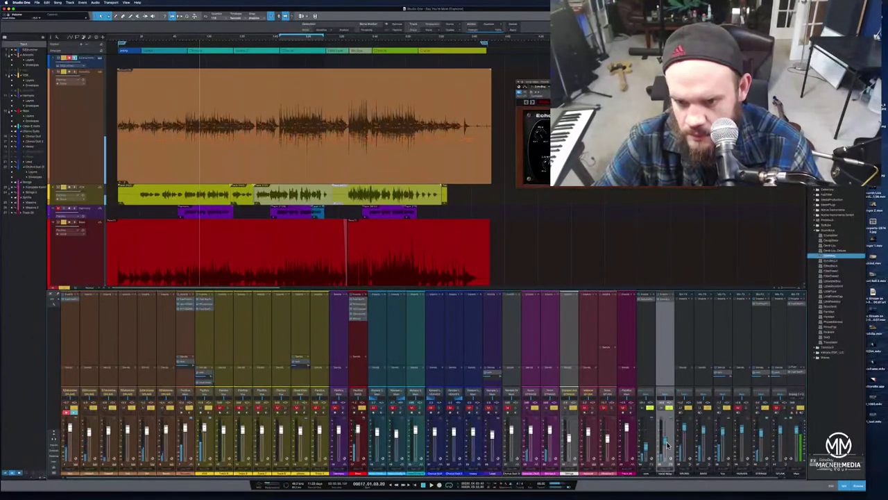
key("space")
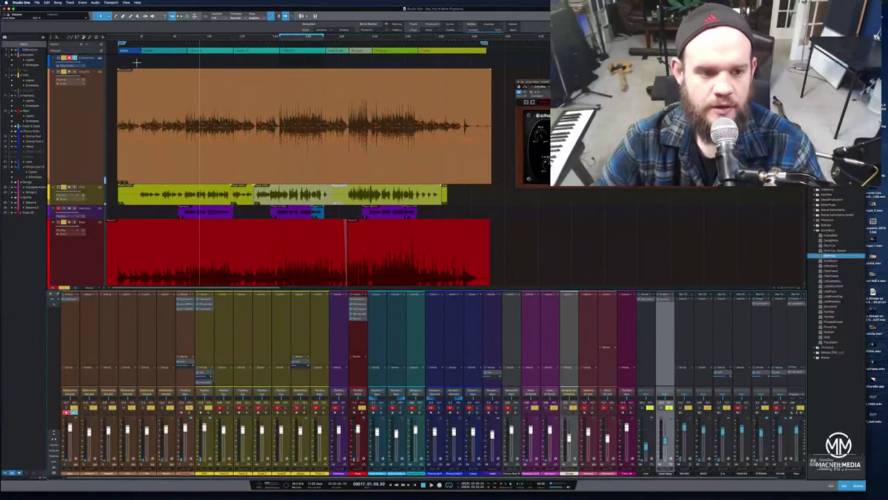
left_click(137, 40)
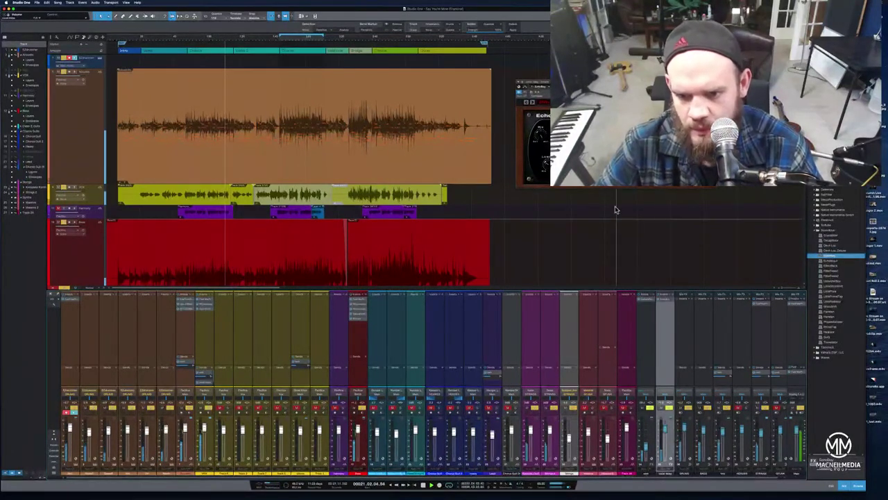
left_click(141, 38)
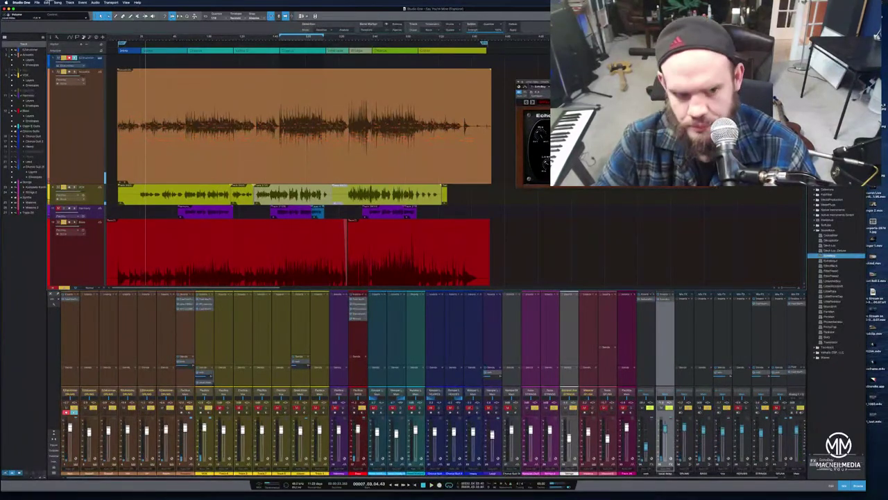
left_click(120, 38)
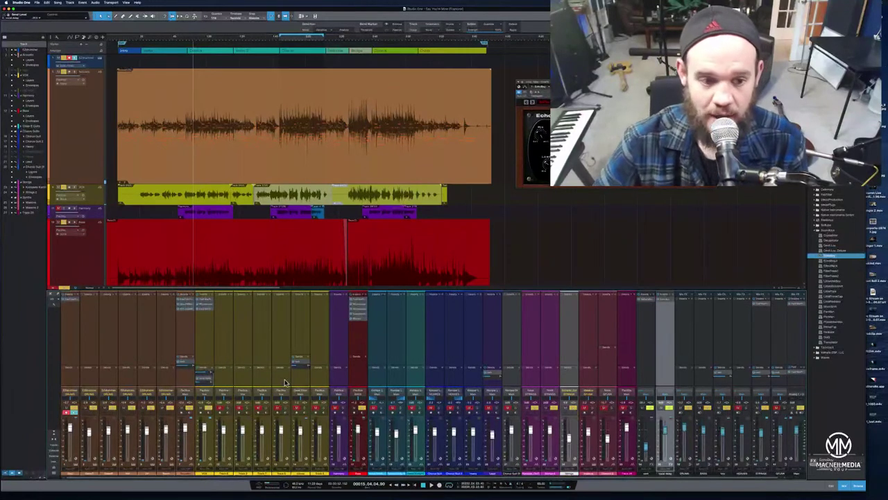
left_click(118, 40)
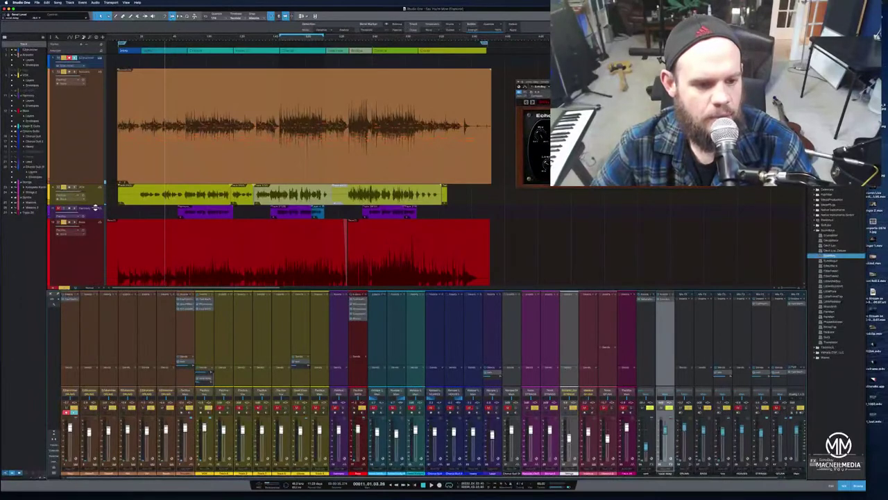
- Enlarge the VOX track and place two markers around the short vocal phrase in bar 7, near the start of the verse
left_click_drag(95, 206, 95, 259)
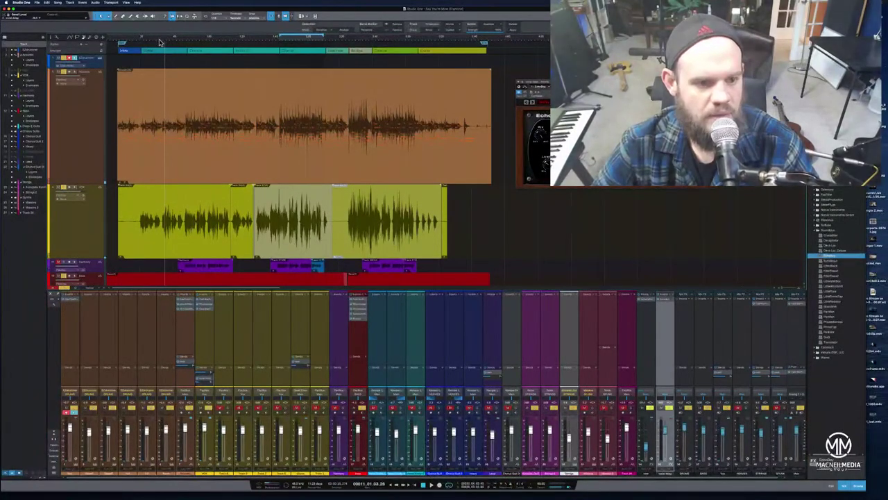
scroll(160, 43, "up", 4)
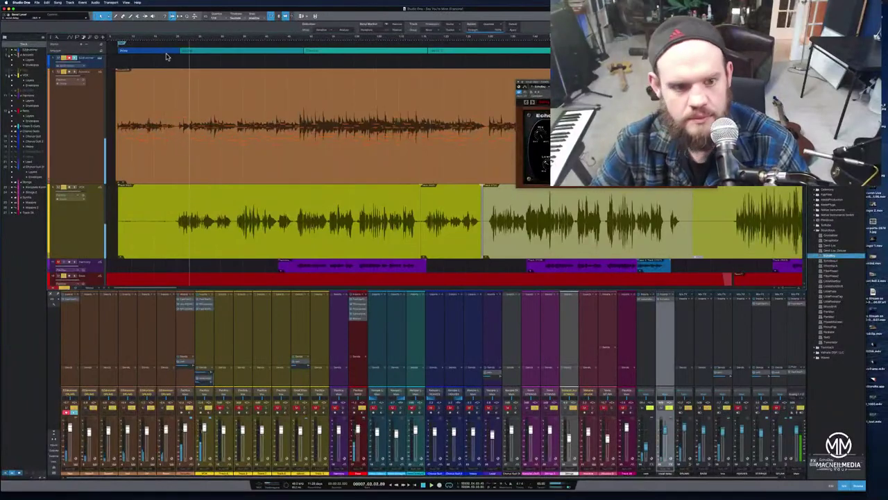
scroll(182, 54, "up", 3)
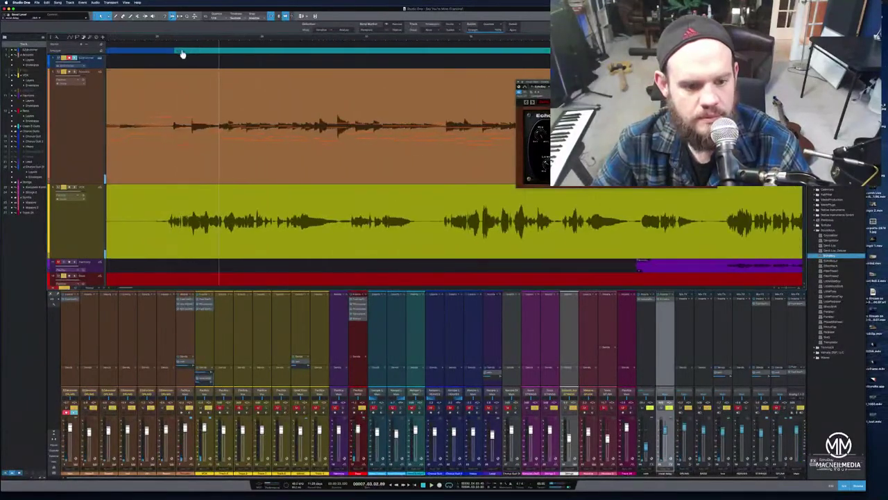
scroll(182, 54, "up", 2)
left_click(173, 38)
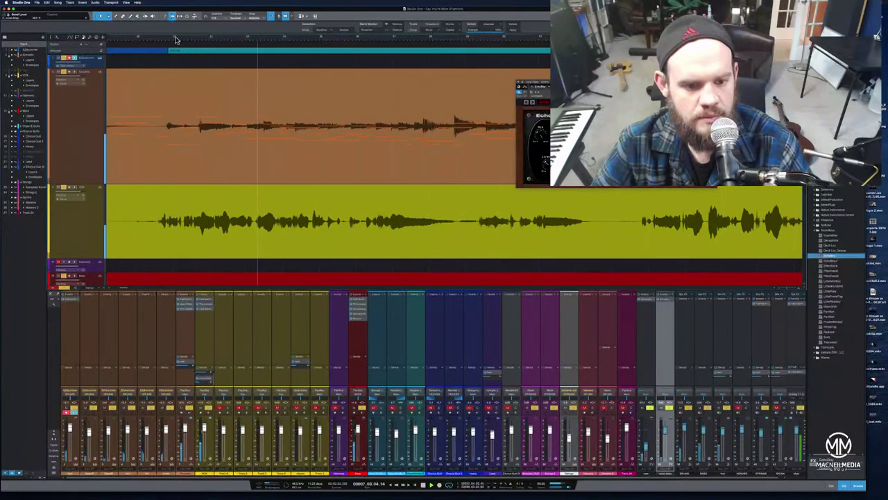
left_click(241, 39)
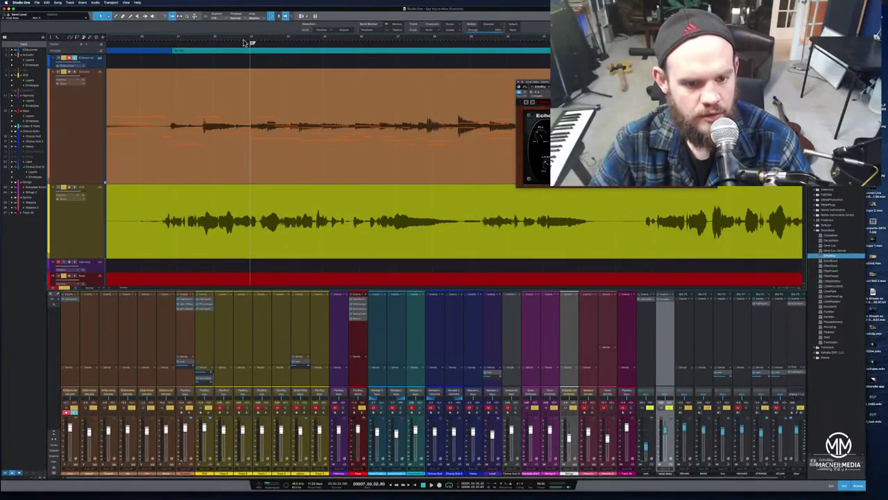
key("space")
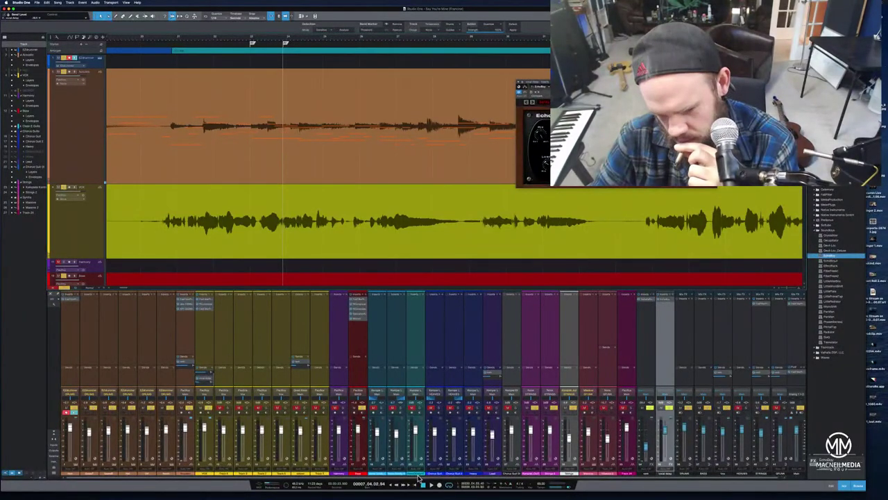
- Add a mono audio track named vfx 1 directly below the VOX track
right_click(90, 248)
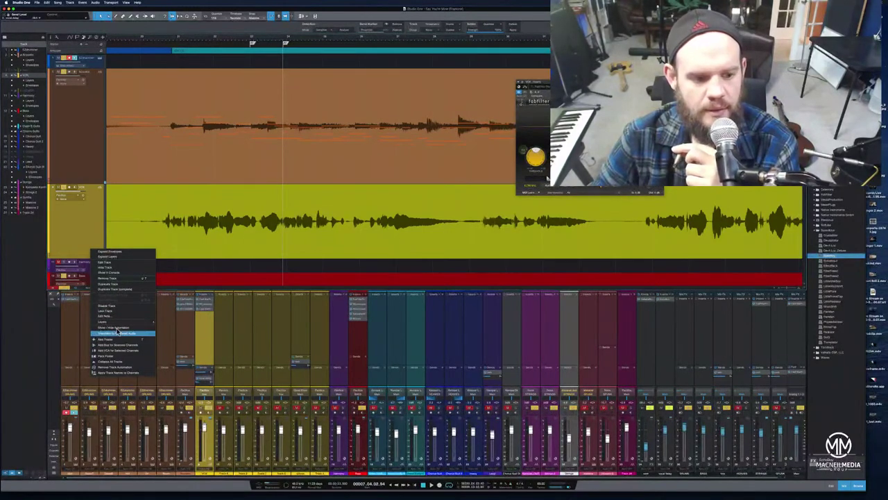
left_click(79, 247)
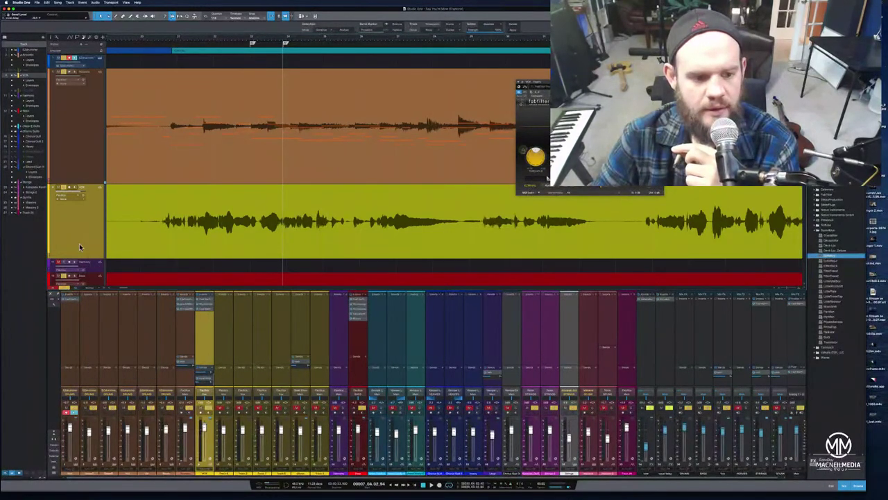
right_click(127, 267)
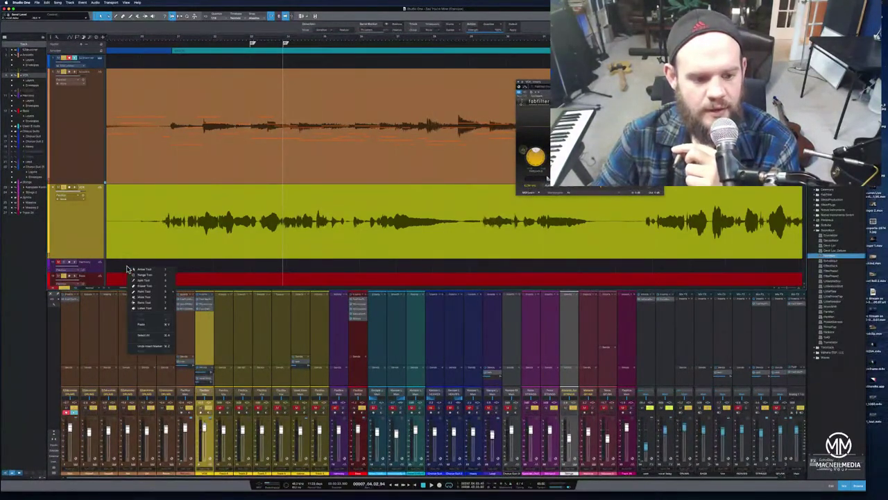
left_click(88, 246)
right_click(88, 239)
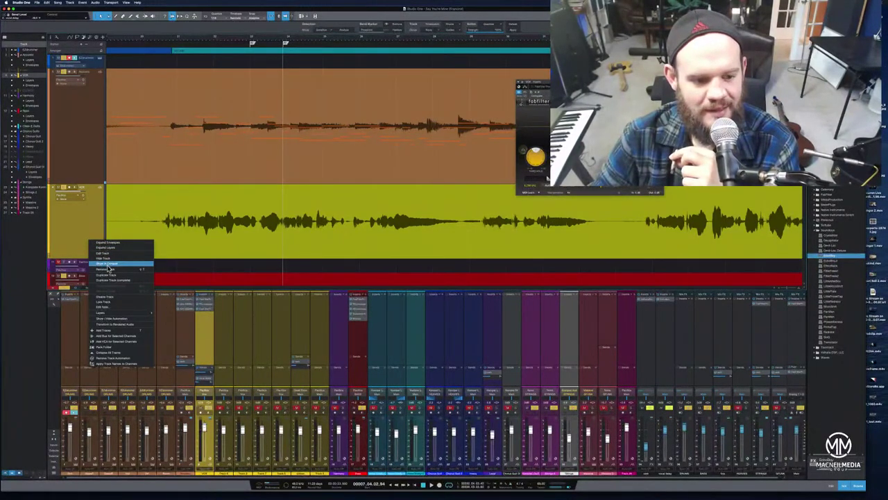
left_click(128, 331)
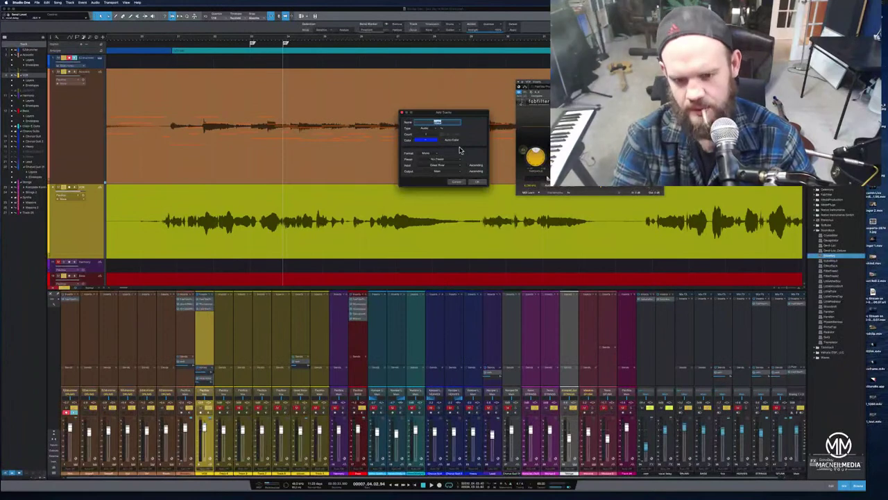
type("l")
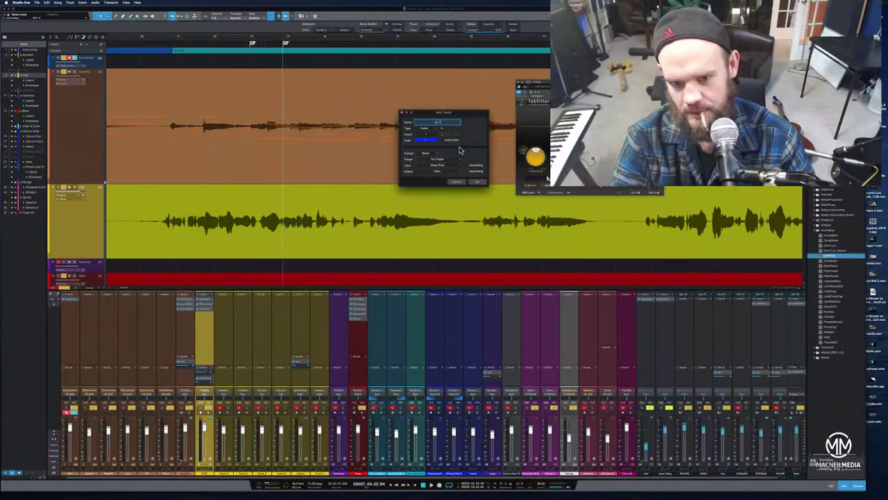
key("Return")
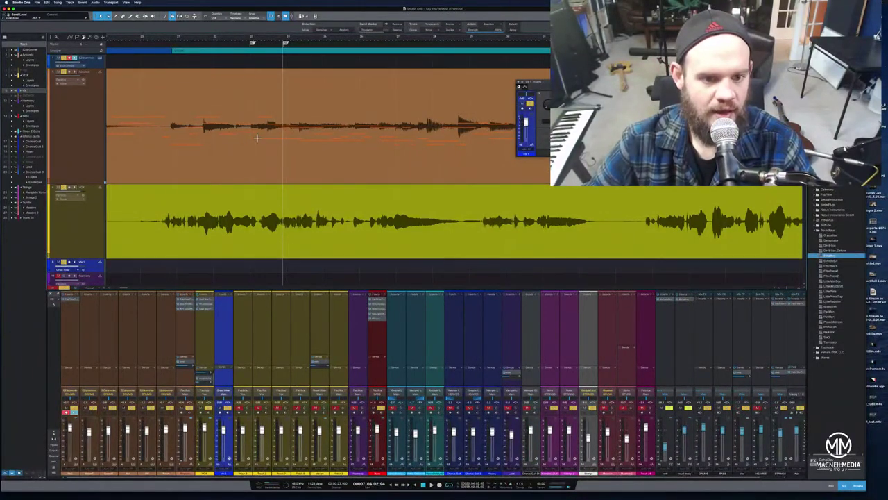
- Split the VOX event at both markers and place a duplicate of the slice on the vfx 1 track at the same time position
left_click_drag(257, 44, 343, 55)
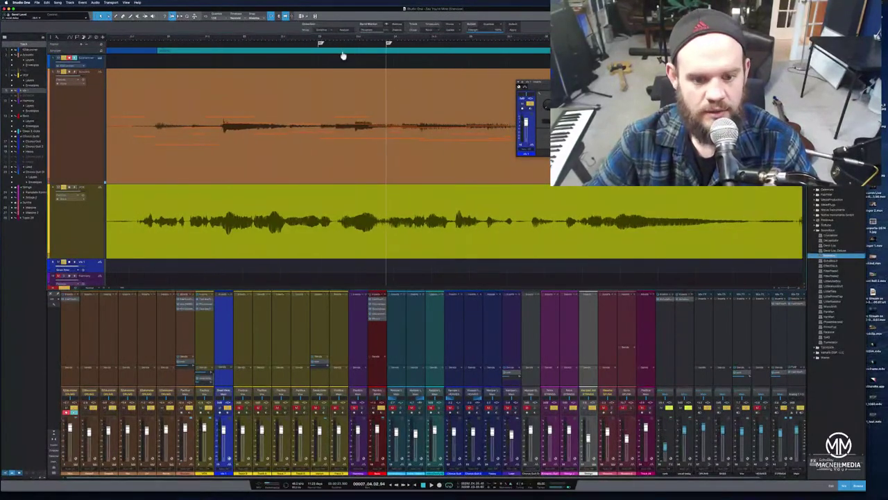
left_click(317, 197)
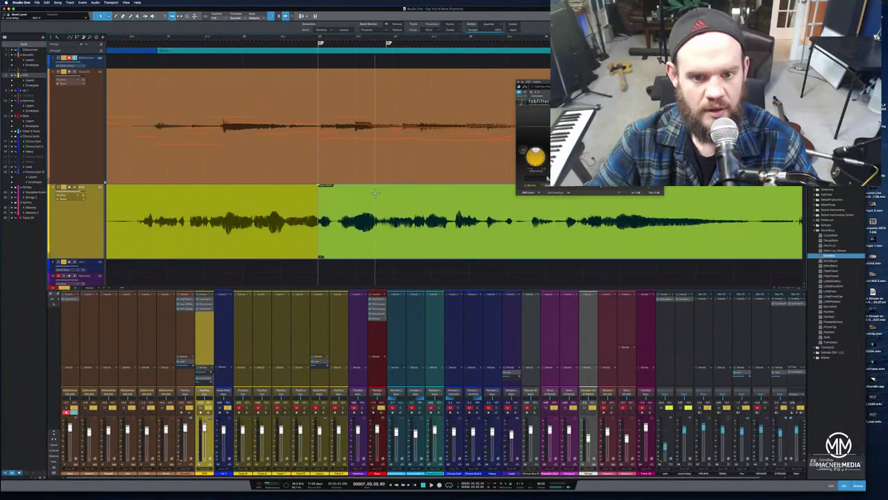
left_click(385, 198)
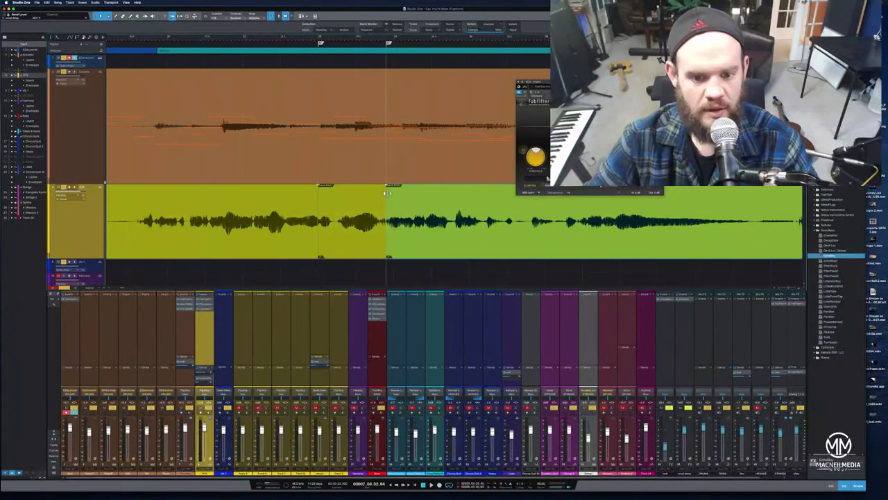
left_click(365, 250)
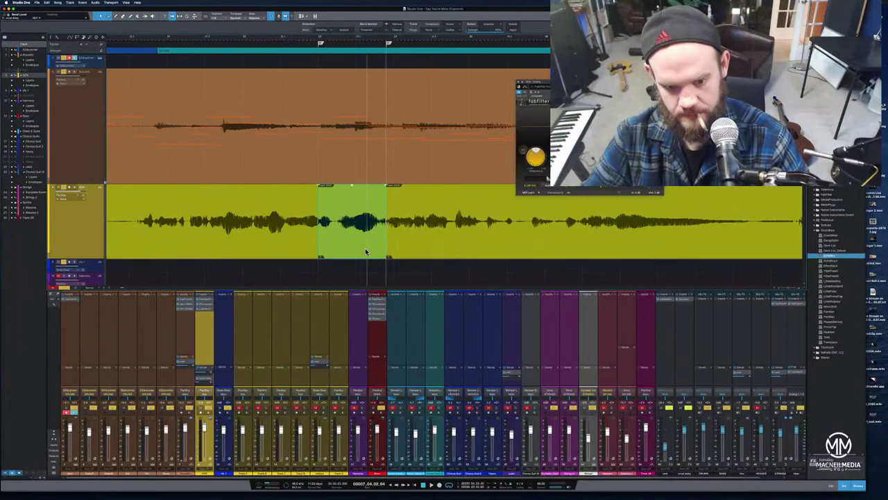
key("d")
left_click_drag(421, 241, 356, 271)
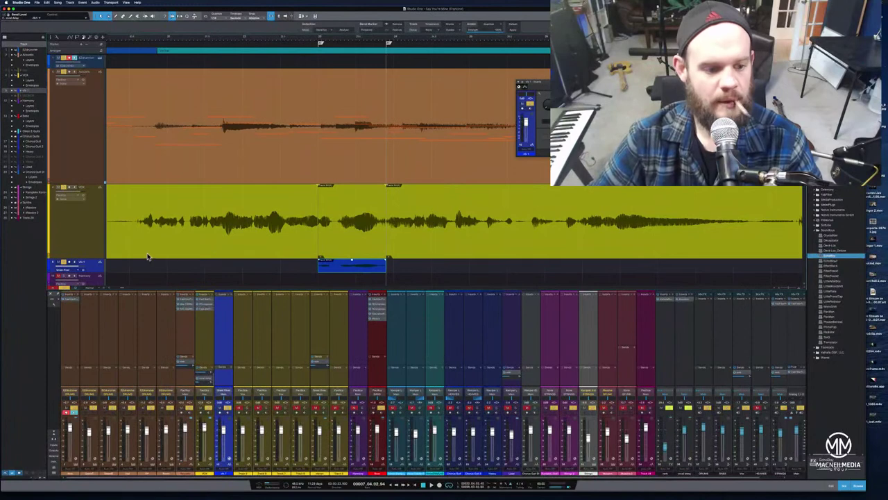
- Play the duplicated phrase, enlarge the vfx 1 track and insert Soundtoys Decapitator on it
left_click(294, 43)
key("space")
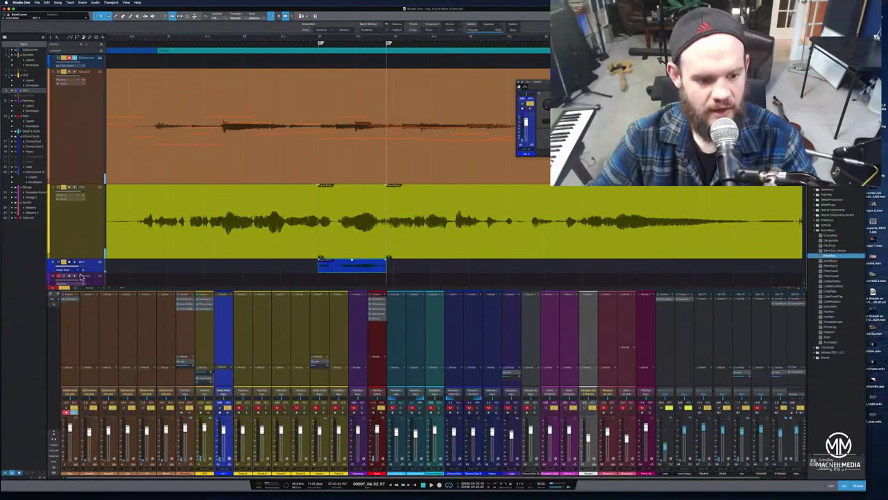
scroll(90, 274, "down", 3)
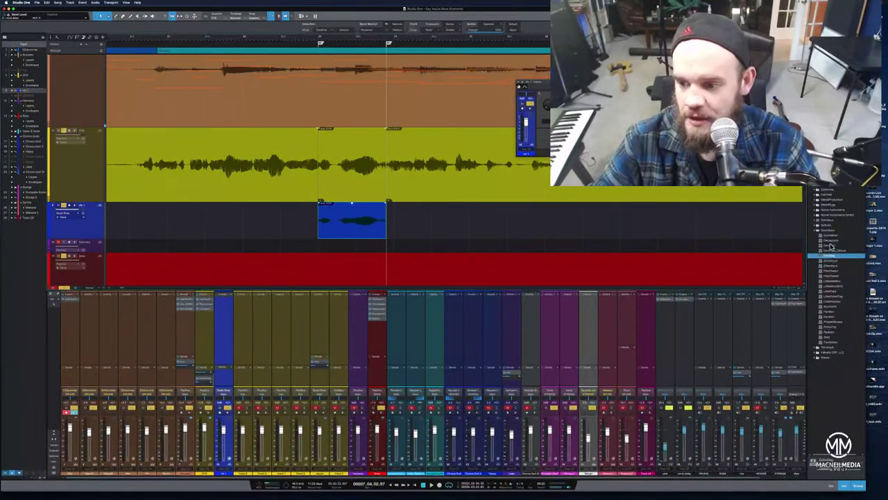
left_click_drag(831, 242, 335, 223)
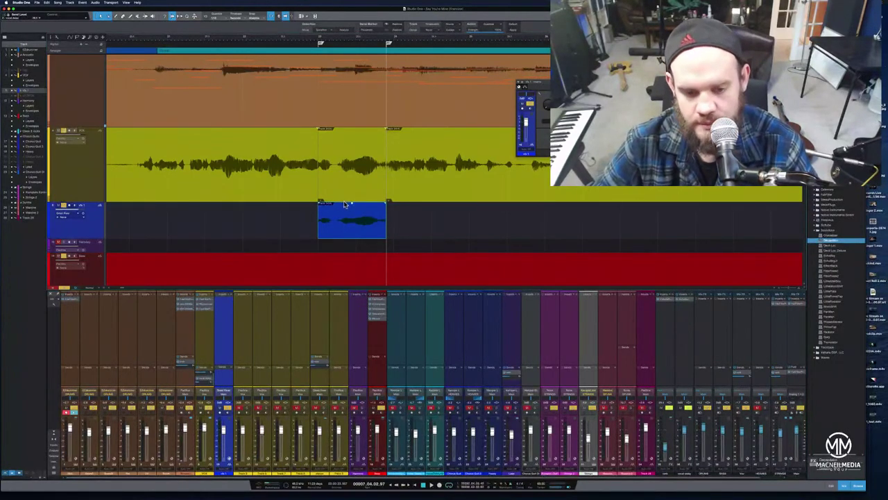
- Play back the marked phrase from the first marker to judge the Decapitator effect on vfx 1
left_click(277, 41)
key("space")
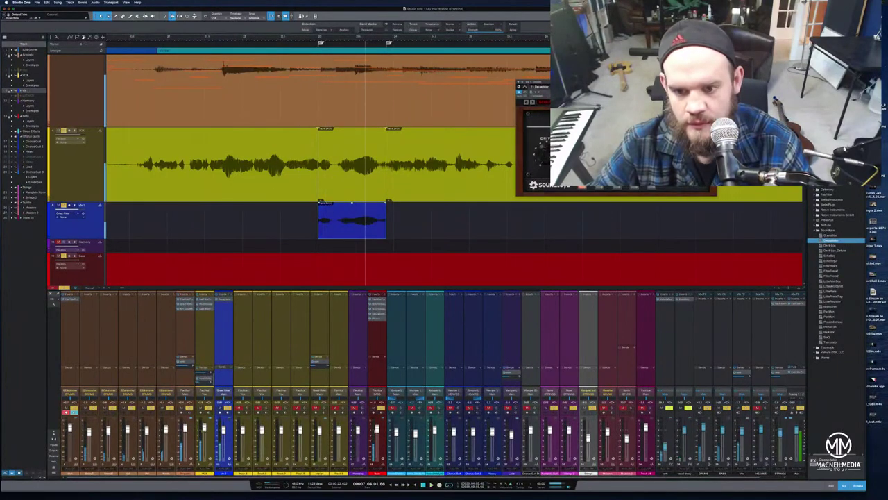
left_click(319, 44)
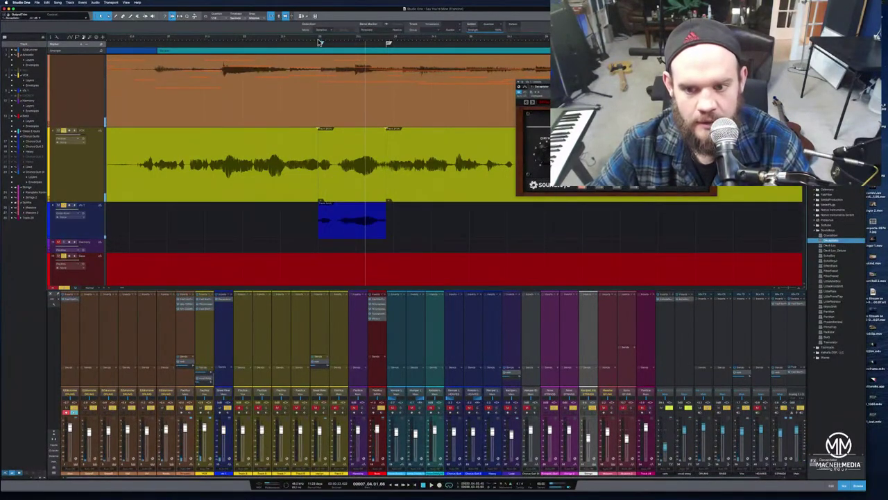
key("space")
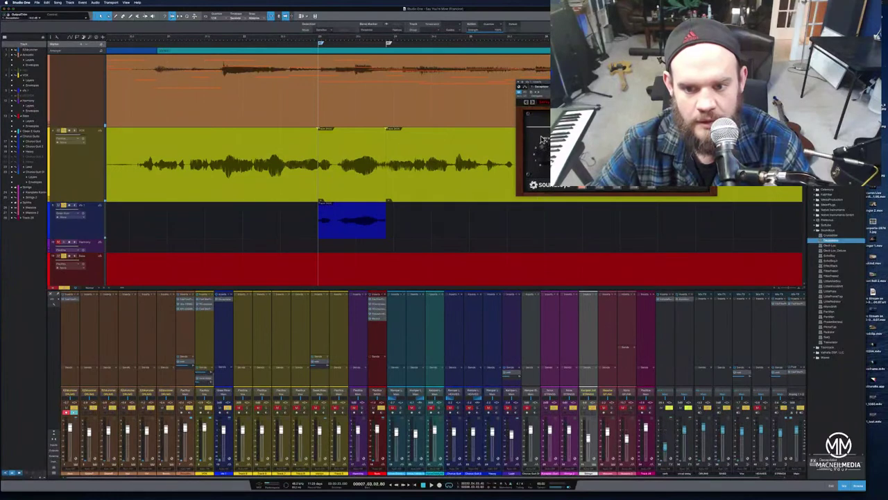
- Audition the marked phrase again and remove Decapitator from the vfx 1 channel
key("space")
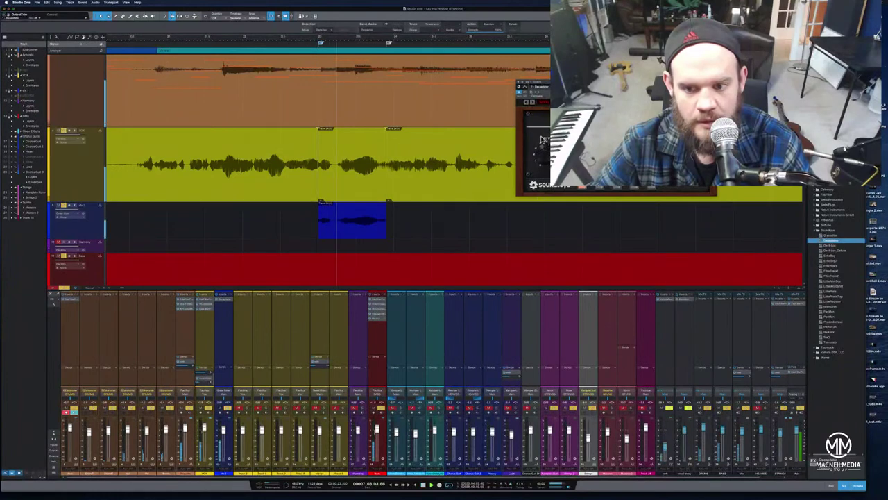
left_click(309, 43)
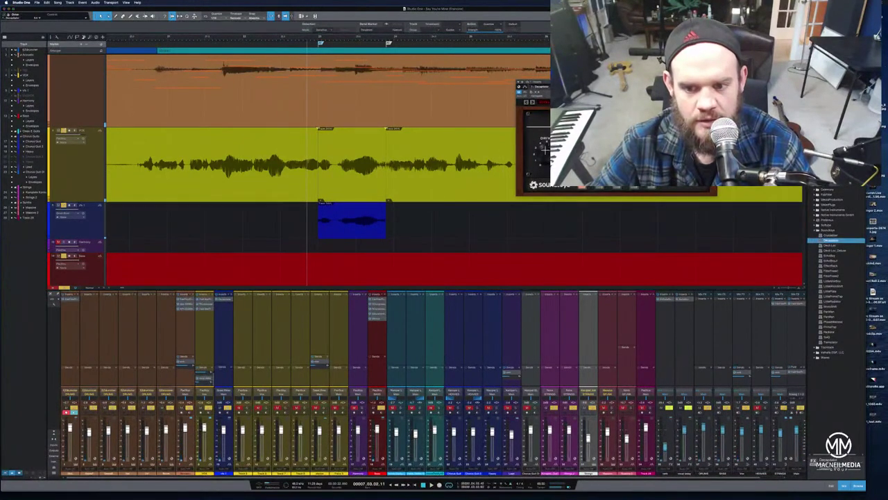
key("space")
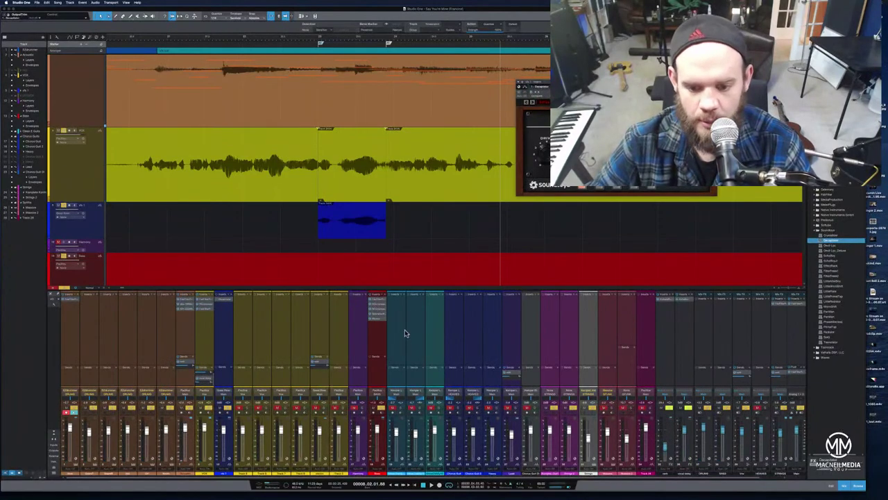
left_click(223, 302)
left_click(236, 341)
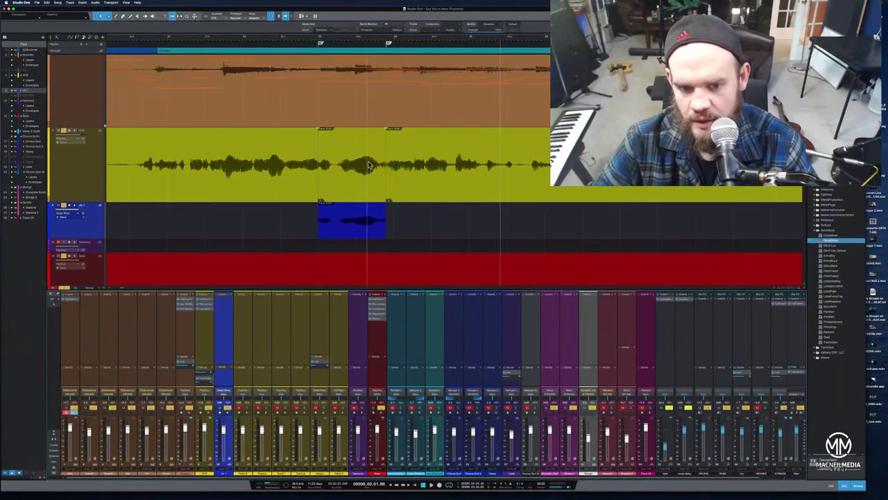
- Lower the gain of the split phrase slice on the VOX track and play back the passage
left_click(354, 187)
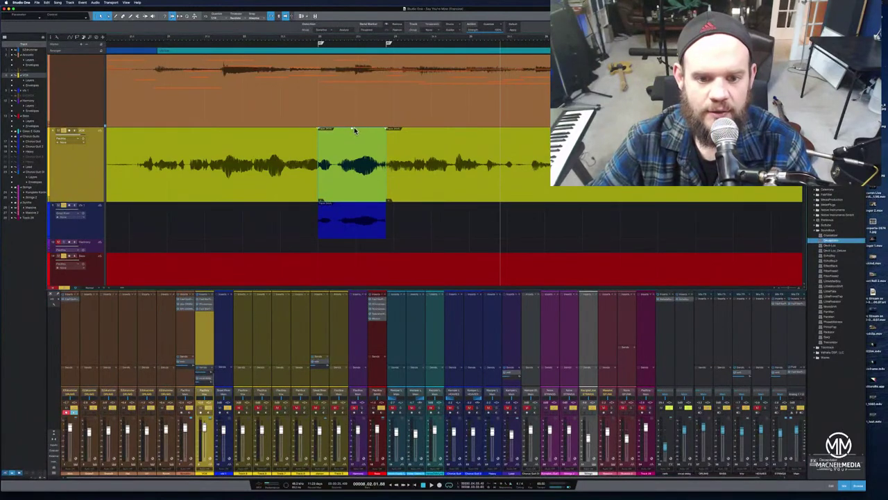
left_click_drag(352, 132, 352, 170)
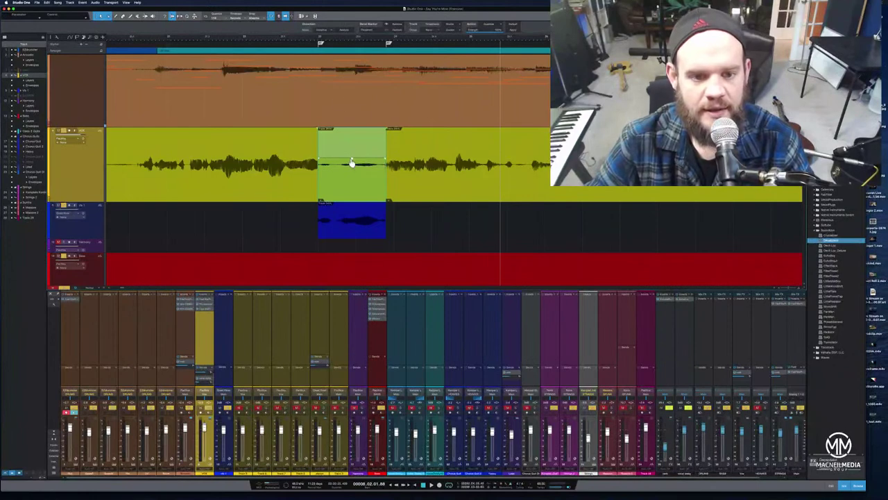
left_click(259, 43)
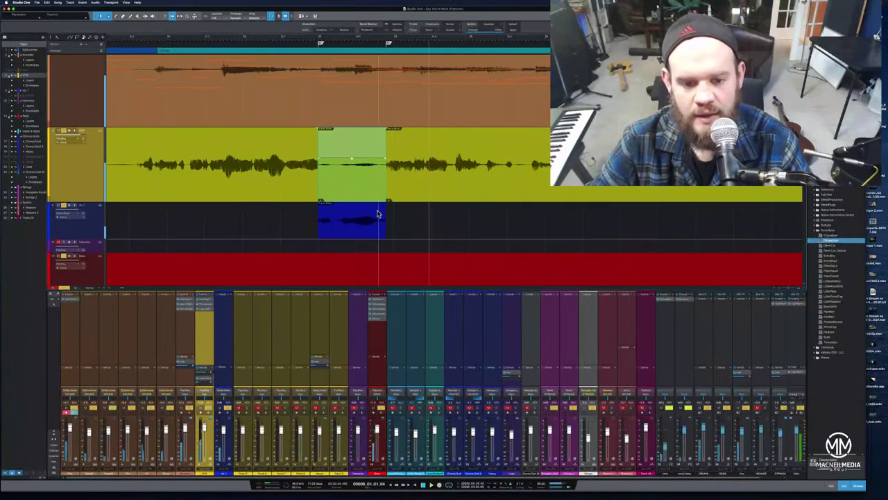
- Insert FabFilter Pro-Q 3 on the vfx 1 track that holds the duplicated phrase
left_click(365, 236)
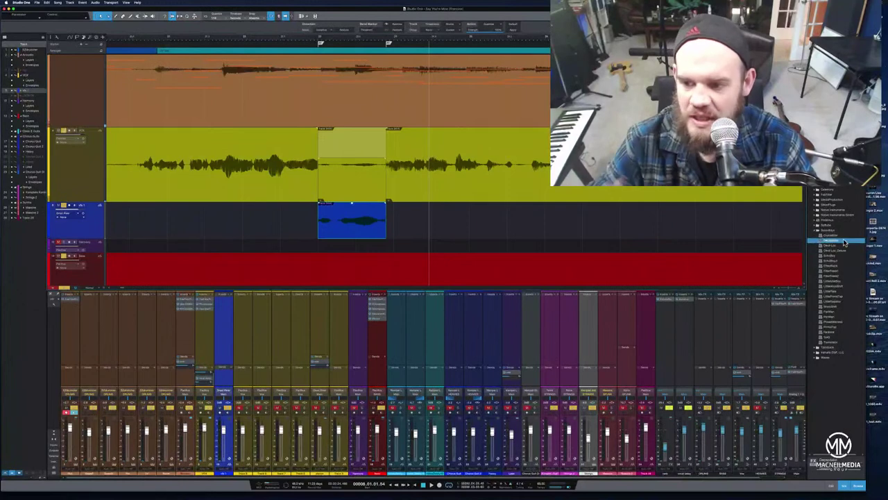
left_click(816, 197)
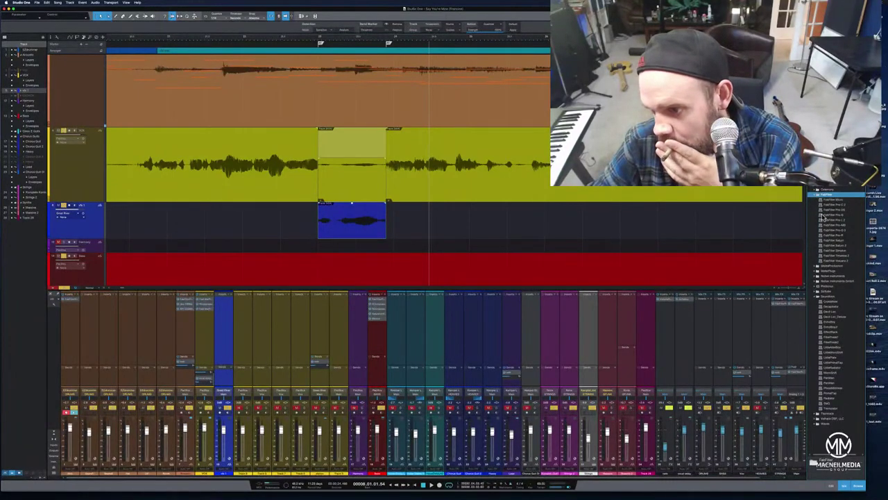
left_click_drag(842, 233, 331, 227)
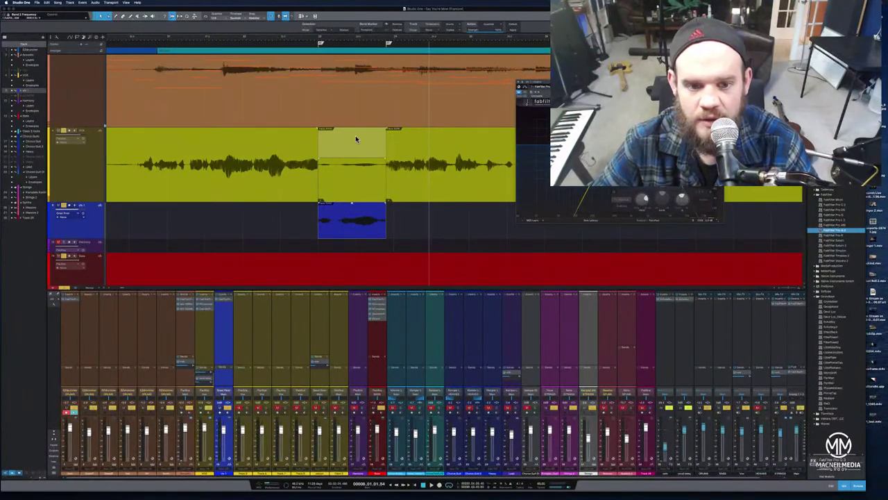
- Replay the marked phrase repeatedly while shaping the low and high filter bands of Pro-Q 3 on vfx 1
left_click(300, 44)
key("space")
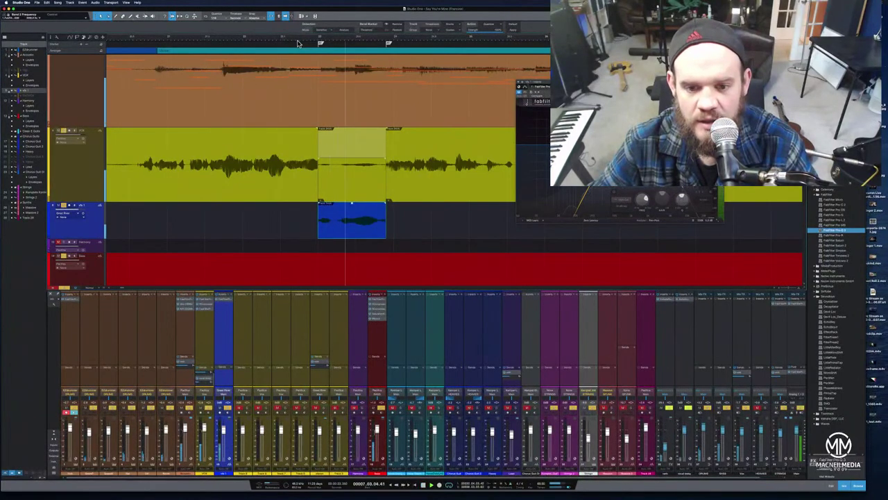
left_click(264, 39)
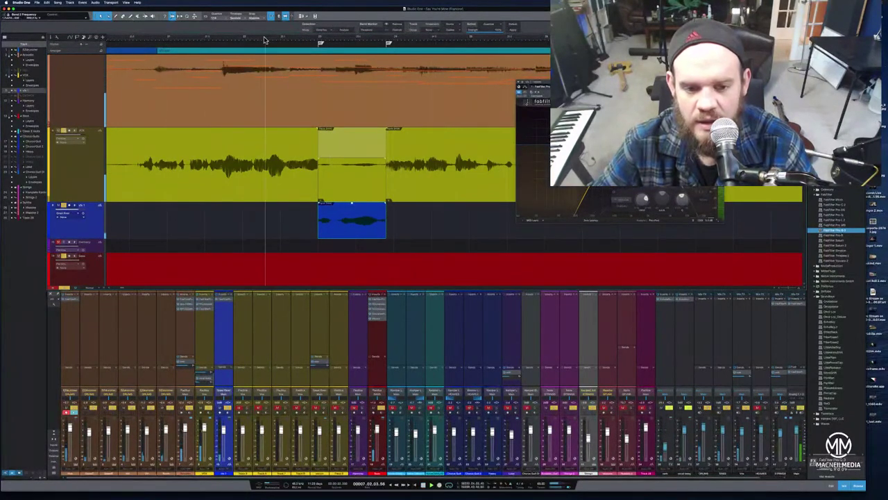
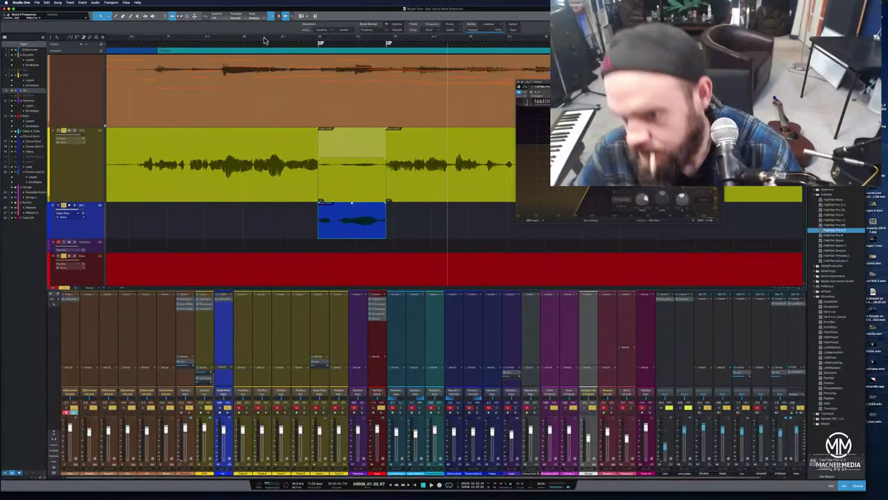
left_click(303, 42)
key("space")
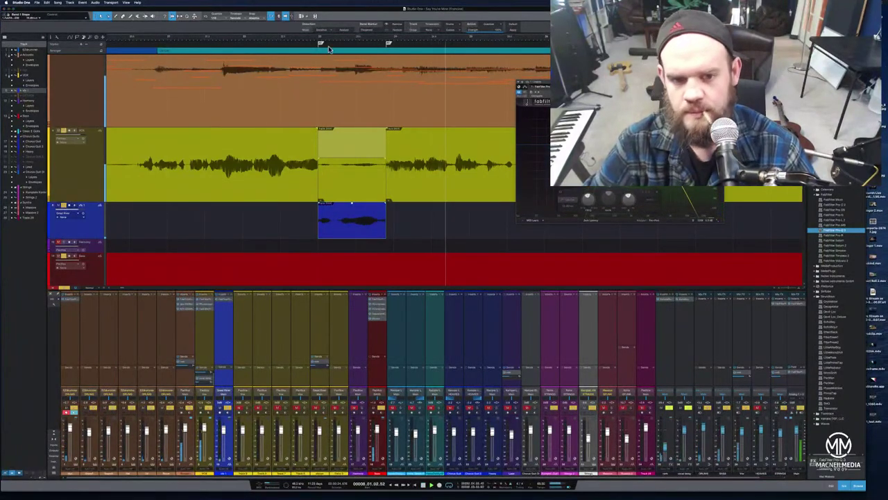
left_click(295, 40)
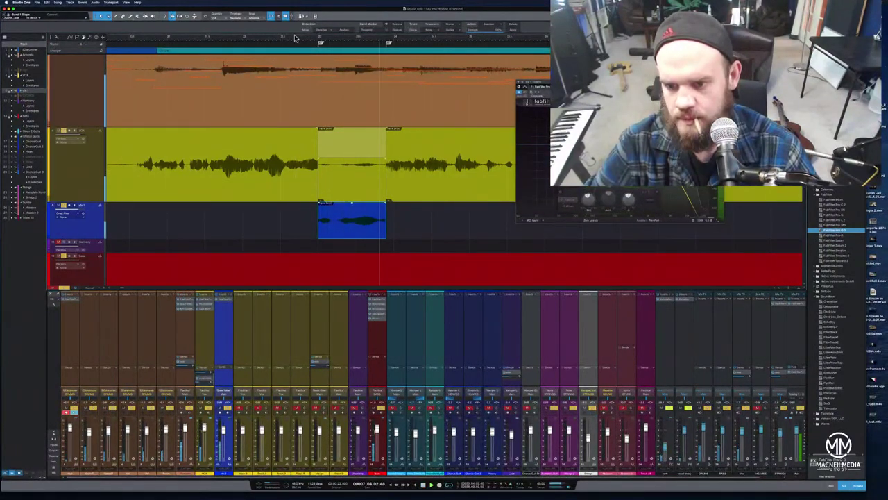
key("space")
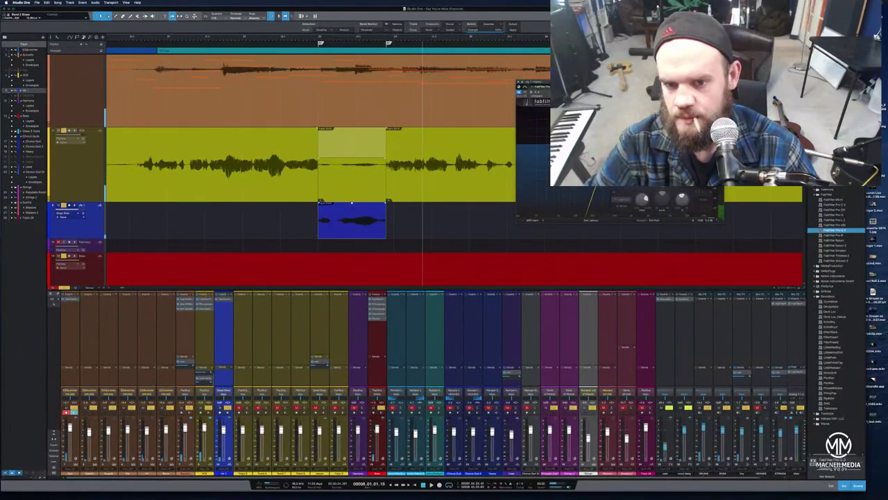
left_click(294, 41)
key("space")
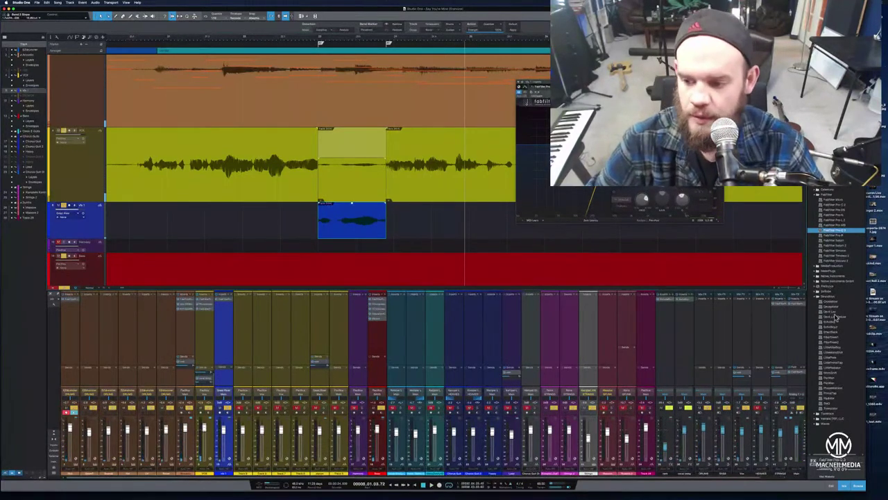
- Insert Soundtoys EchoBoy on vfx 1, move its window clear over the mixer and play the phrase through it
left_click_drag(836, 325, 363, 233)
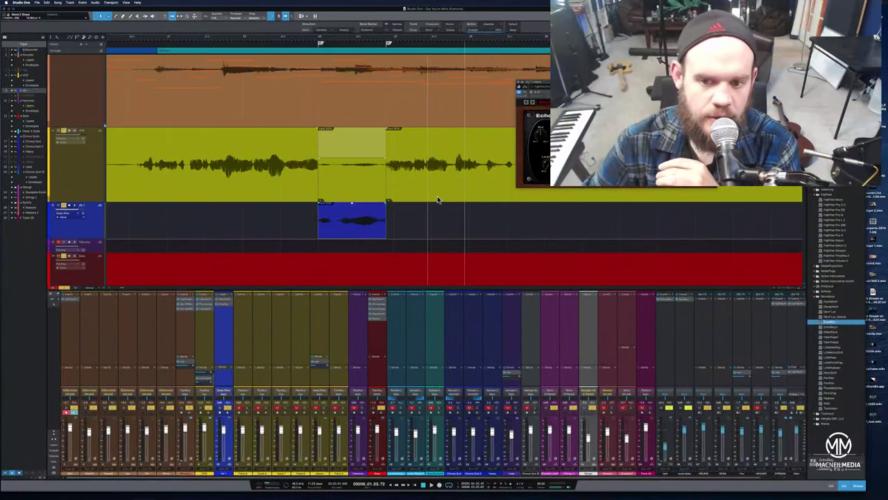
left_click_drag(661, 82, 561, 266)
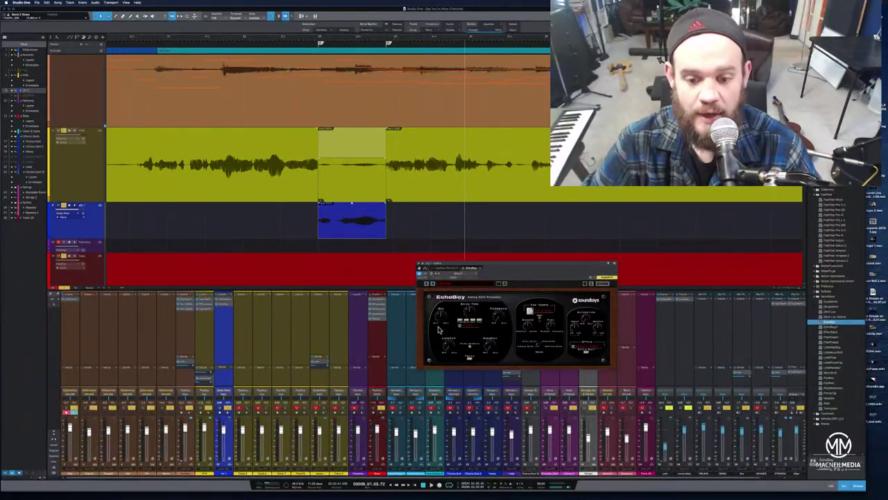
left_click(256, 44)
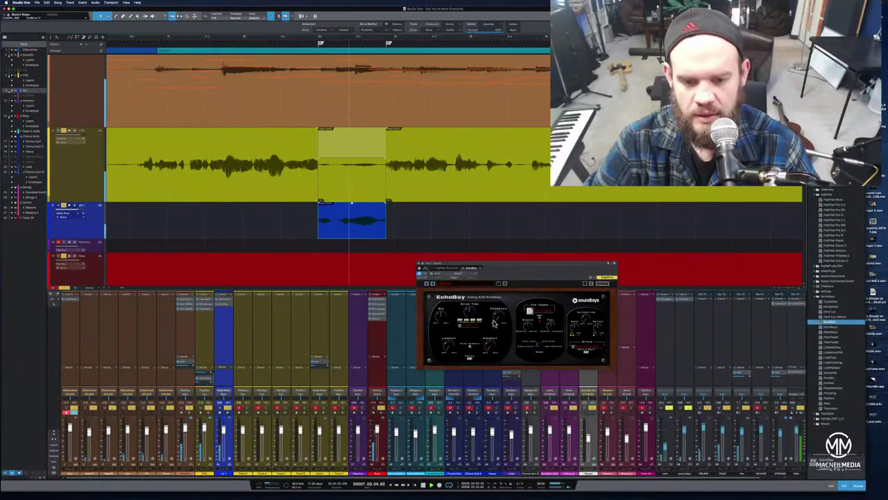
- Load a Vocal FX preset in EchoBoy and audition it on the marked phrase
left_click(456, 274)
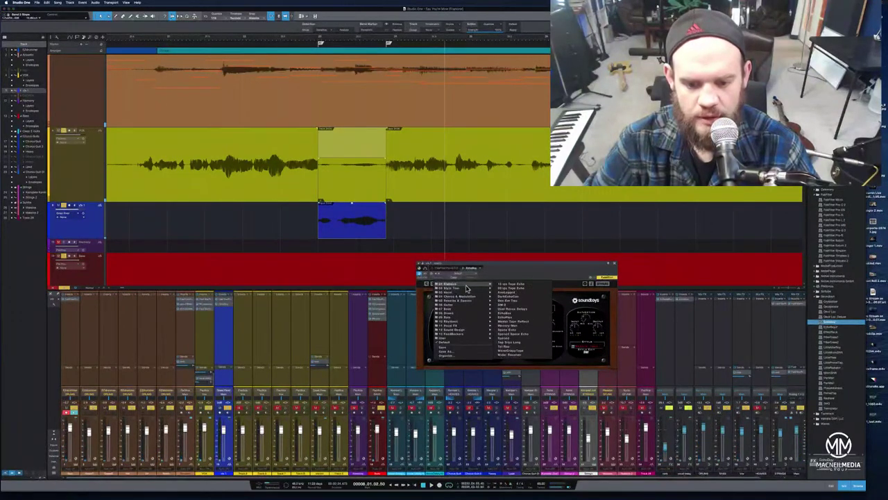
mouse_move(467, 323)
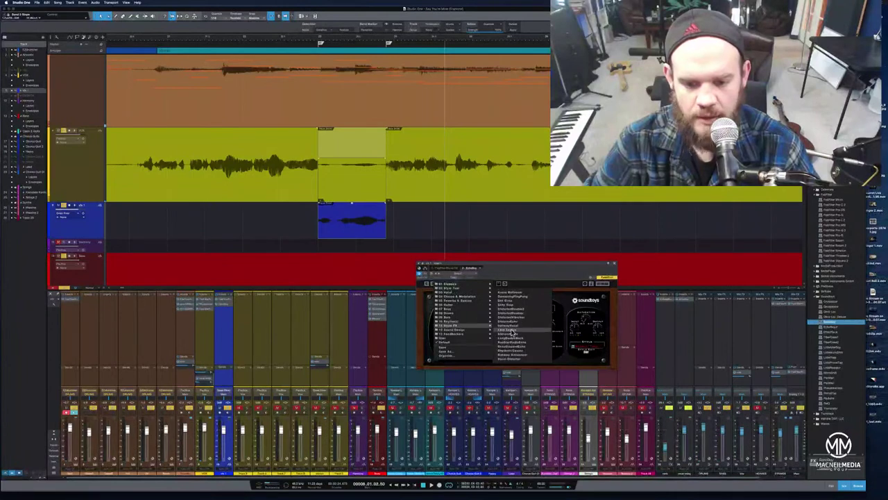
left_click(514, 332)
left_click(292, 38)
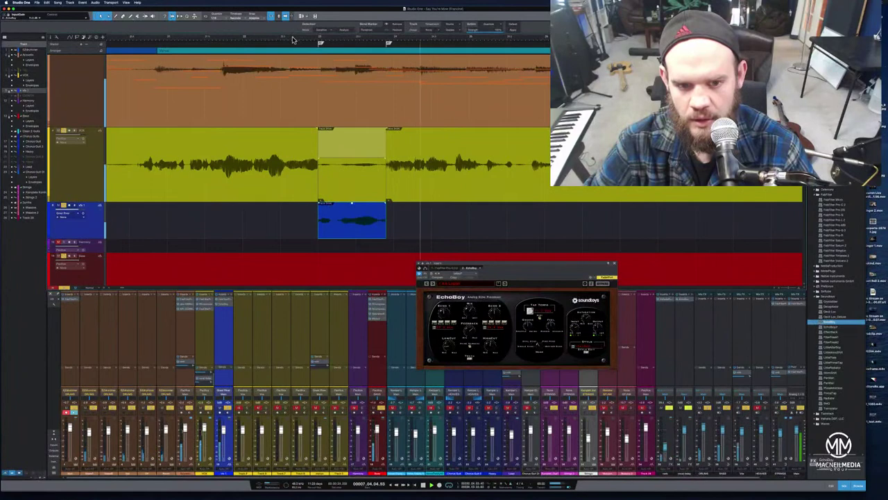
- Switch EchoBoy to a preset from the Rhythmic category and audition it on the phrase
left_click(480, 283)
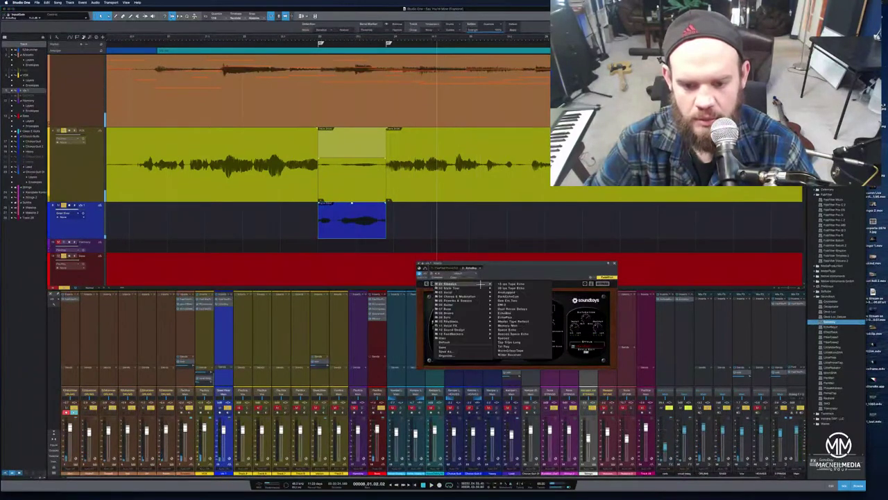
mouse_move(462, 296)
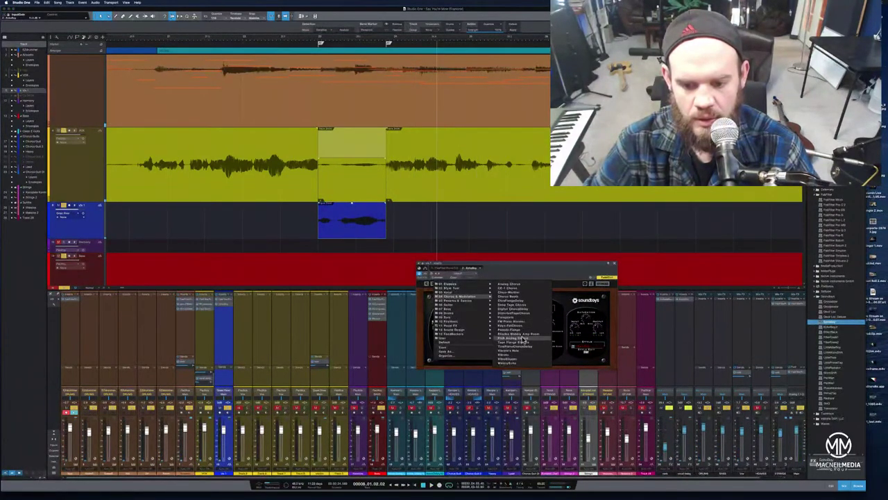
mouse_move(475, 322)
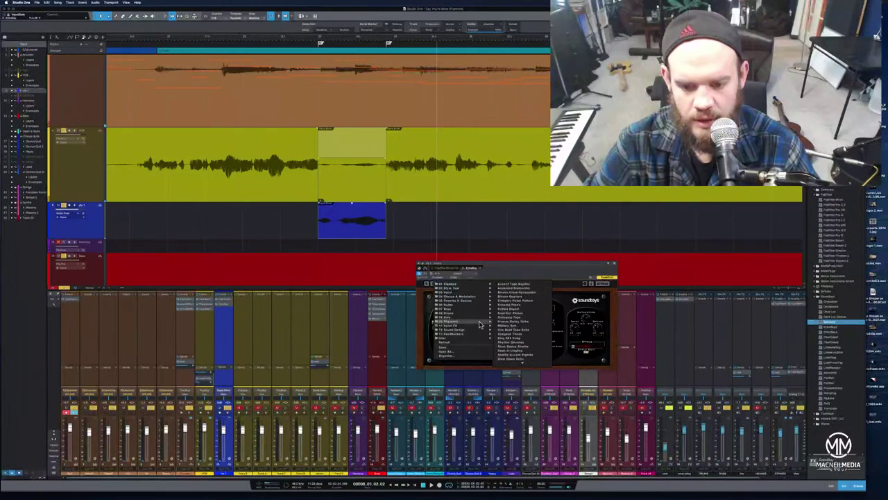
left_click(517, 324)
left_click(313, 39)
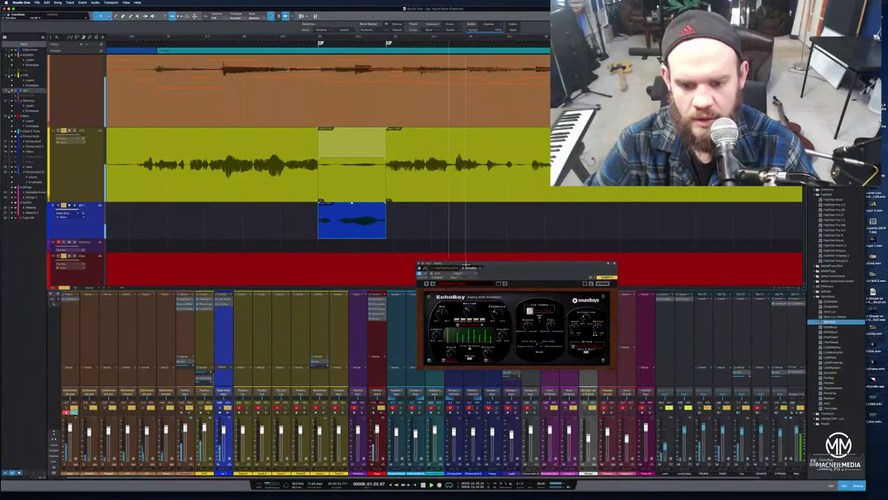
- Try an EchoBoy preset from the Vocal category and replay the passage around the marked phrase
left_click(462, 283)
mouse_move(478, 292)
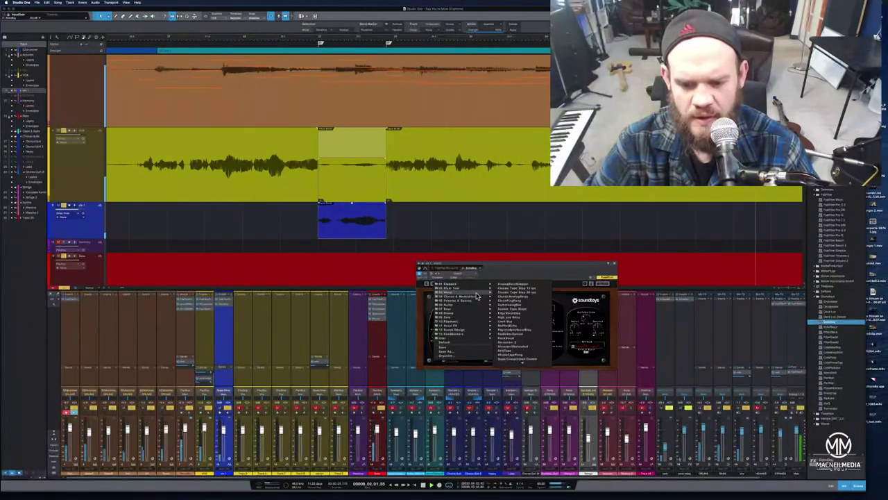
left_click(524, 321)
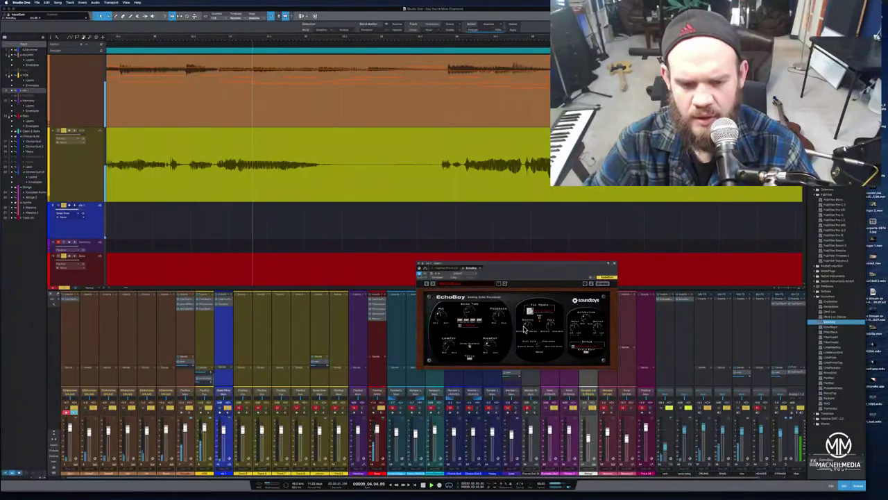
left_click(243, 37)
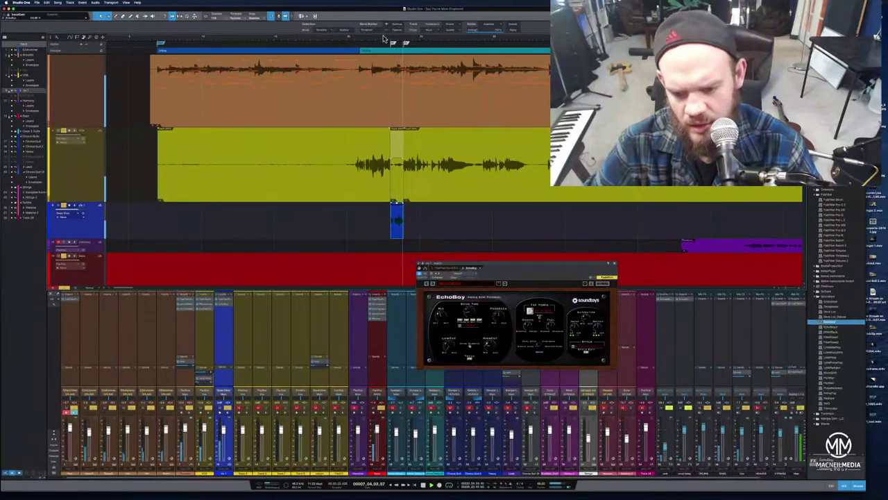
- Load a different Vocal FX preset in EchoBoy and adjust its Mix while replaying the vfx 1 phrase
left_click(459, 283)
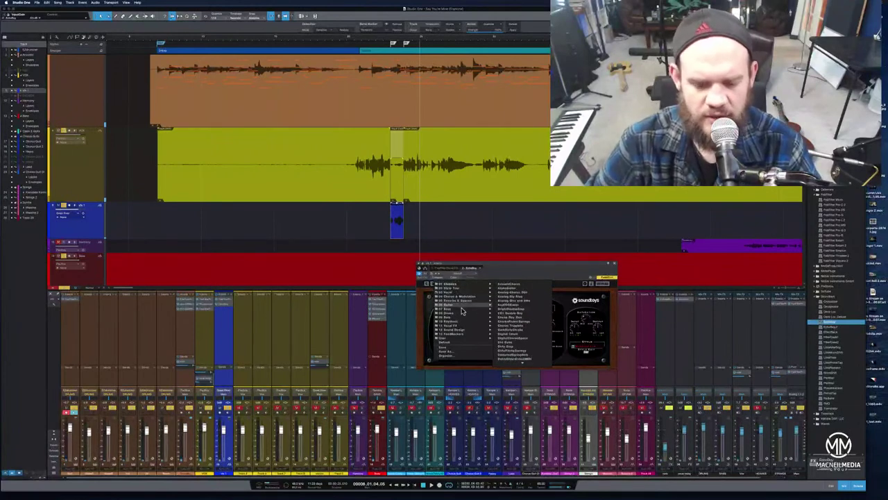
mouse_move(465, 328)
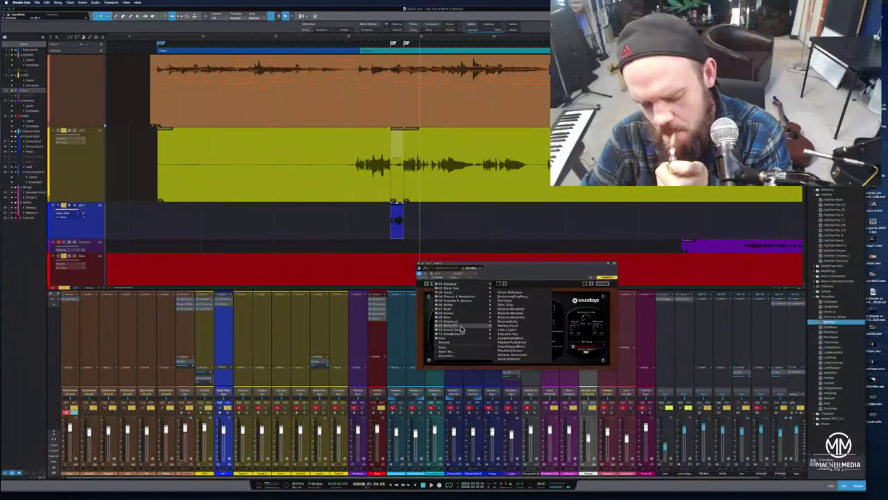
left_click(524, 336)
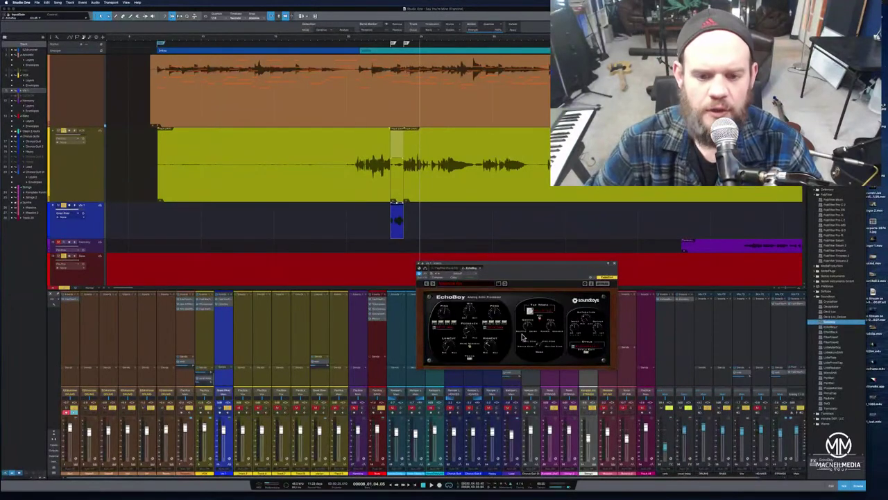
left_click(354, 41)
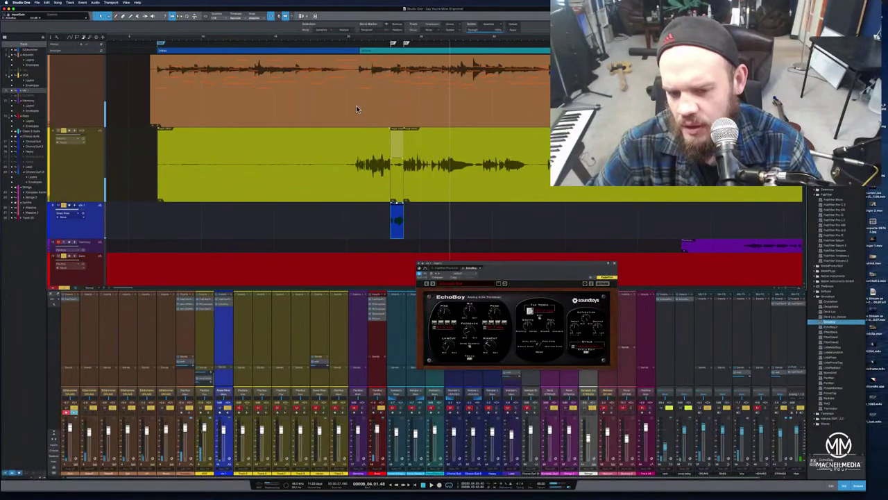
left_click(367, 40)
key("space")
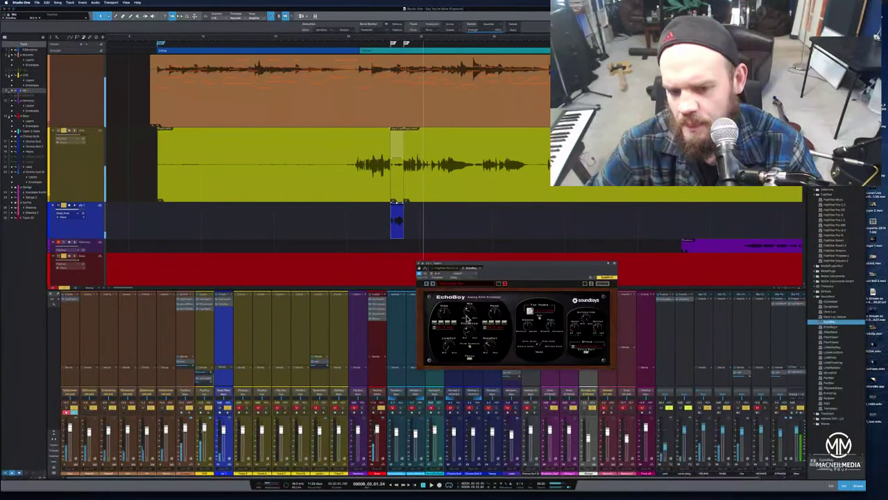
- Replay the passage around the vfx 1 phrase repeatedly to audition the current EchoBoy settings in the mix
left_click(374, 40)
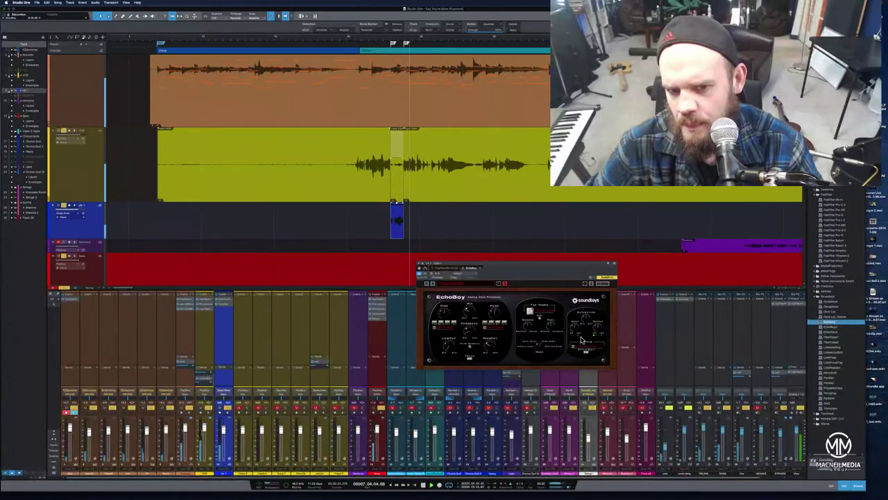
left_click(386, 43)
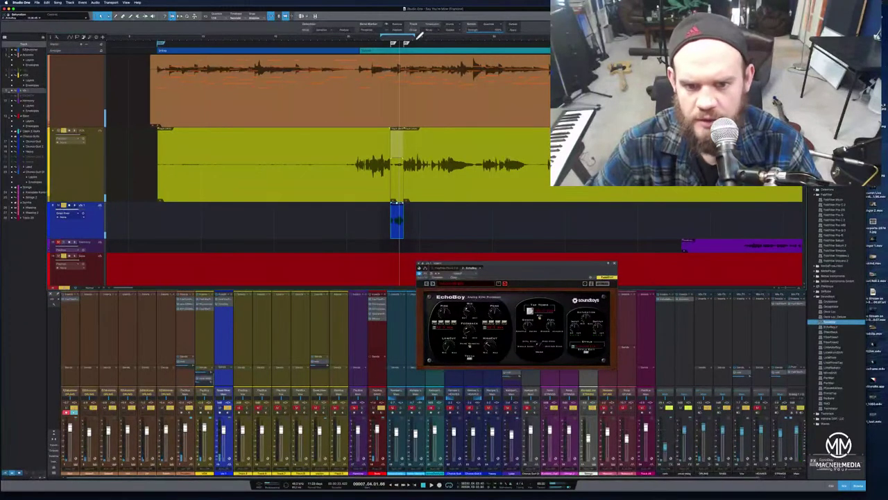
left_click(415, 42)
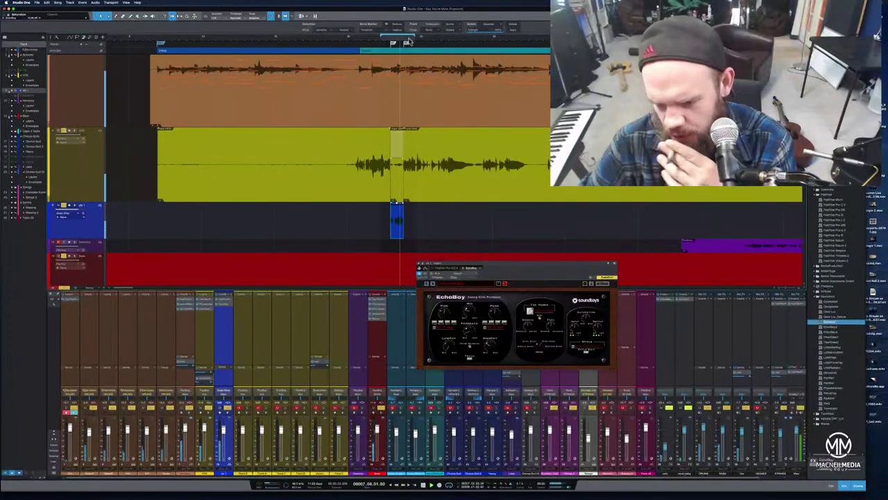
left_click(559, 219)
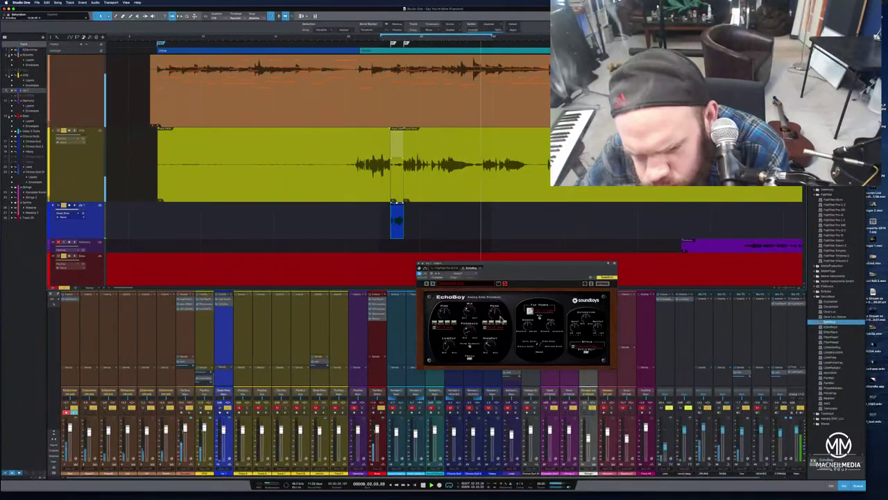
key("space")
key("space")
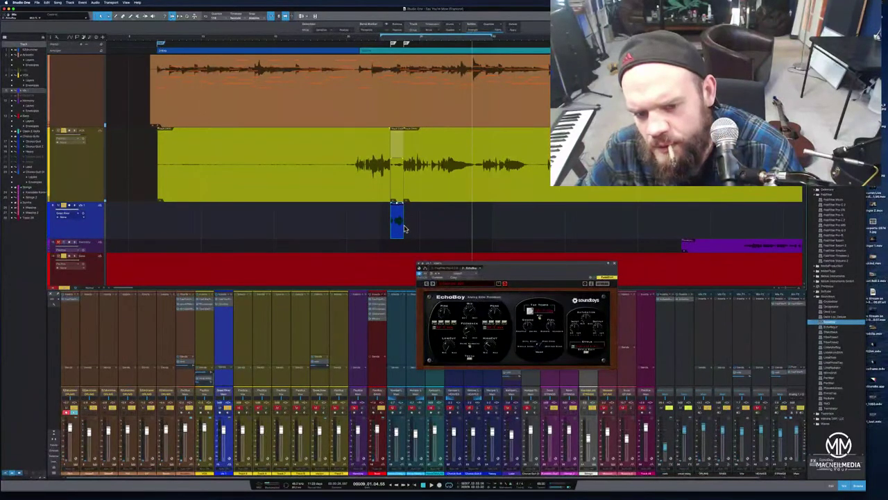
- Extend the end of the vfx 1 clip slightly and replay the phrase
left_click_drag(404, 229, 409, 230)
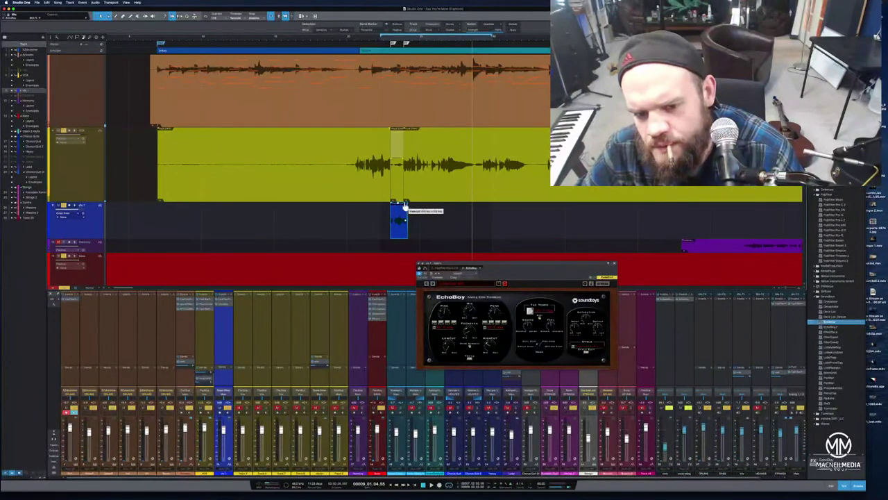
left_click(375, 42)
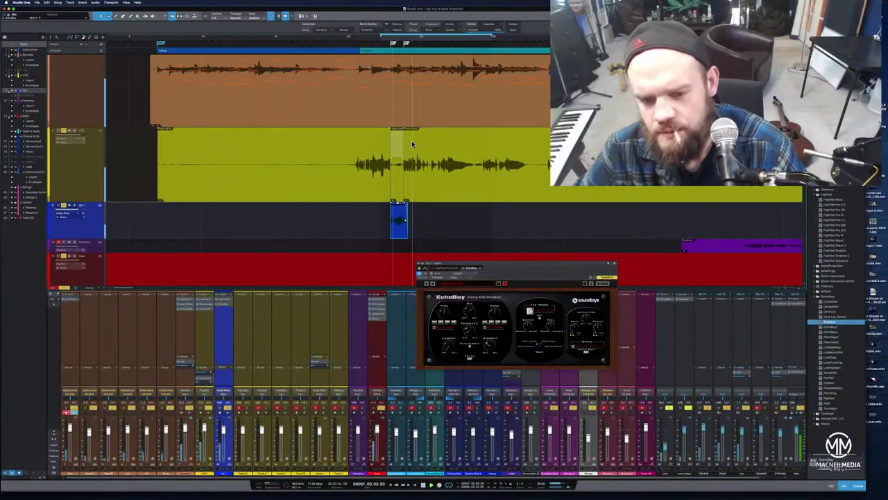
- Open the vfx 1 clip for editing with Melodyne, close the EchoBoy window and bring the phrase's notes into view
right_click(399, 234)
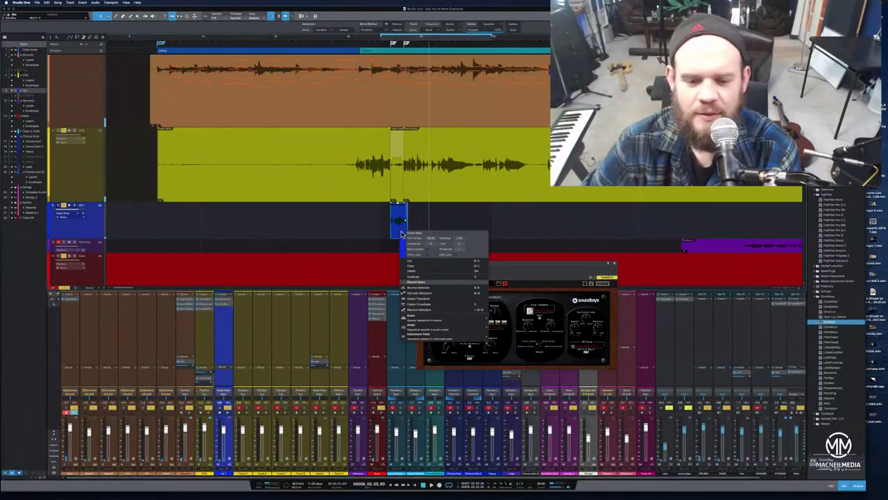
left_click(459, 295)
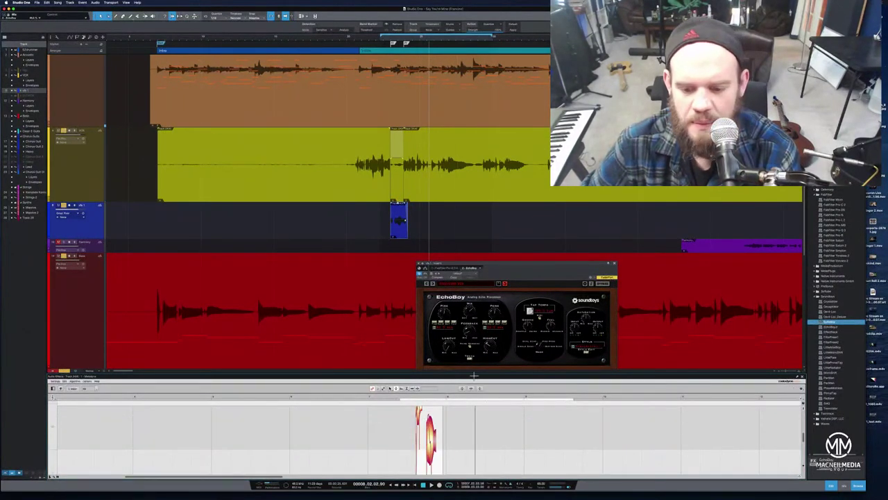
left_click_drag(497, 376, 506, 97)
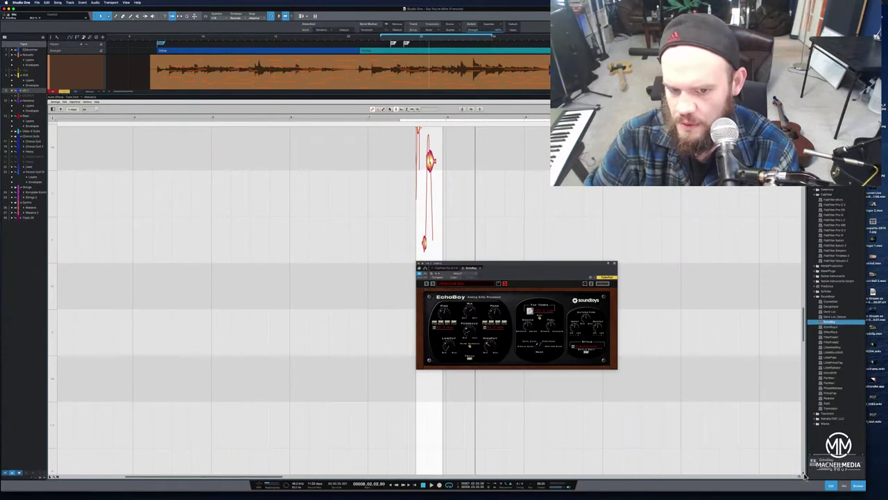
scroll(738, 208, "up", 5)
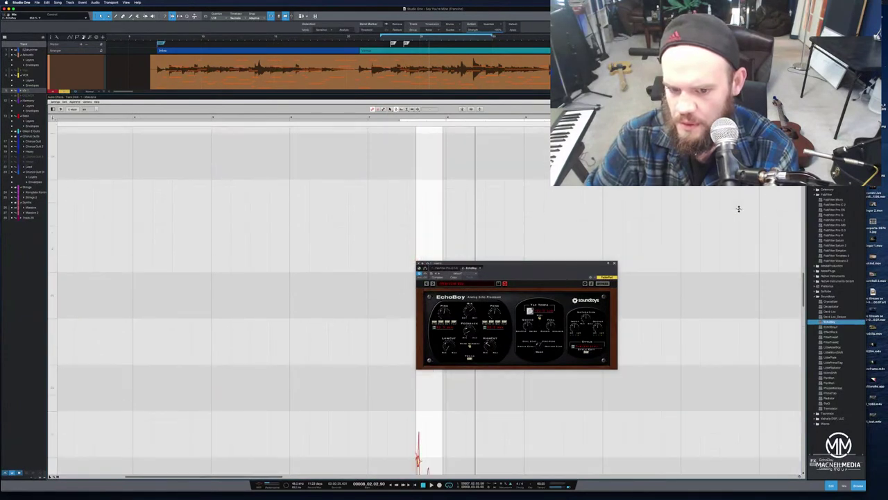
left_click(617, 263)
scroll(480, 244, "up", 4)
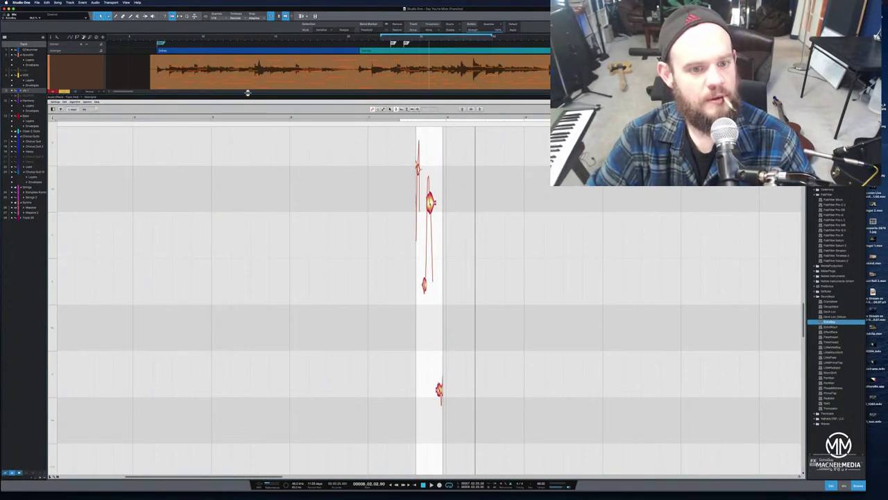
left_click_drag(246, 95, 289, 310)
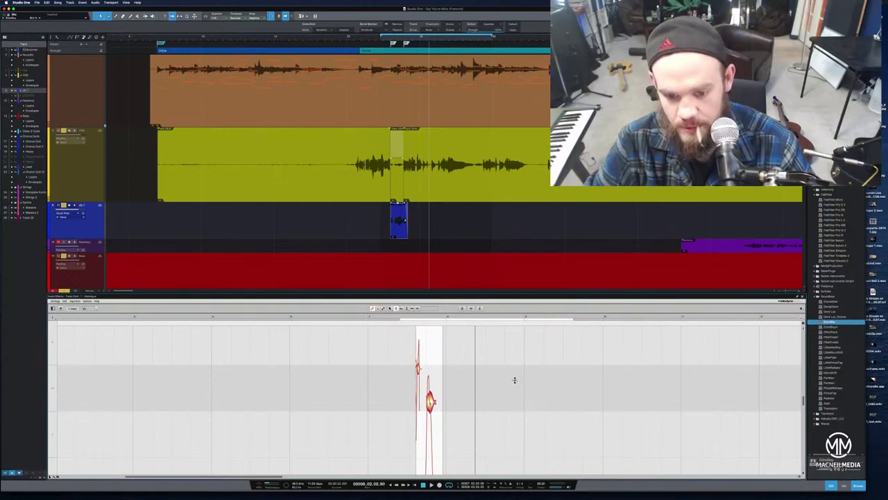
key("shift+z")
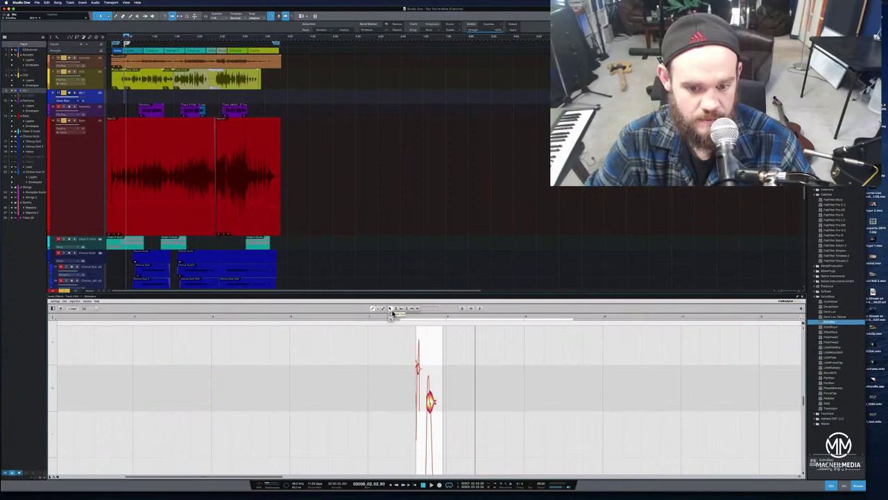
left_click(432, 394)
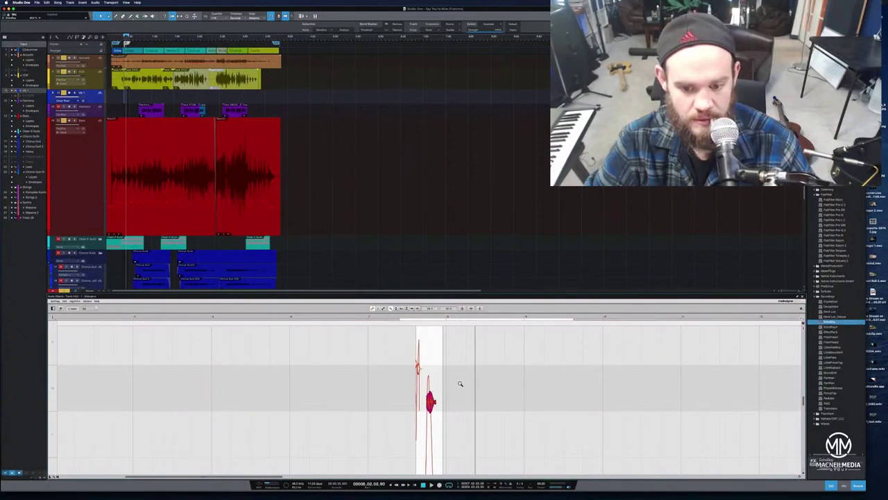
left_click_drag(440, 387, 486, 416)
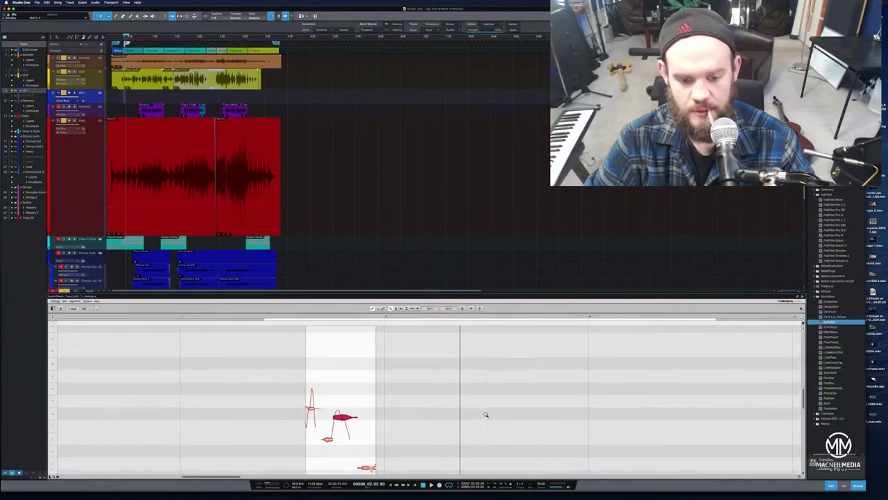
left_click(221, 315)
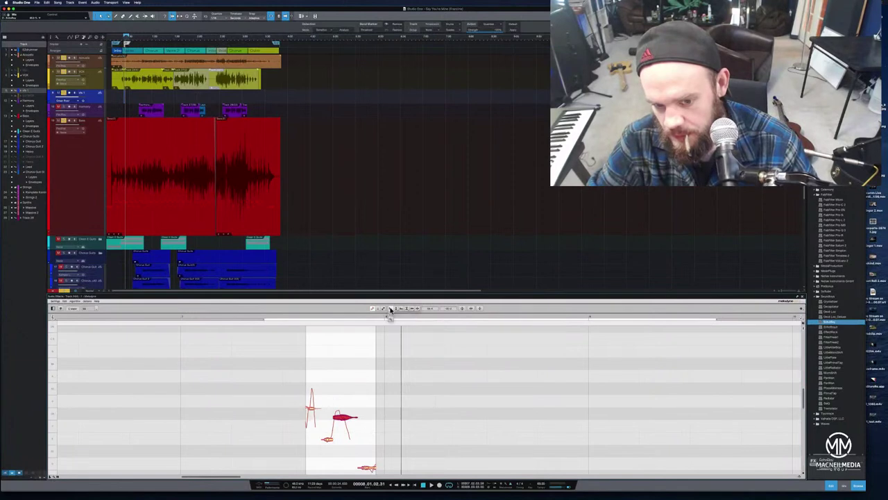
- Select all notes of the vfx 1 phrase in Melodyne and shift them together to a lower pitch
mouse_move(265, 382)
left_mouse_down()
mouse_move(331, 405)
mouse_move(409, 498)
mouse_move(383, 377)
mouse_move(397, 376)
left_mouse_up()
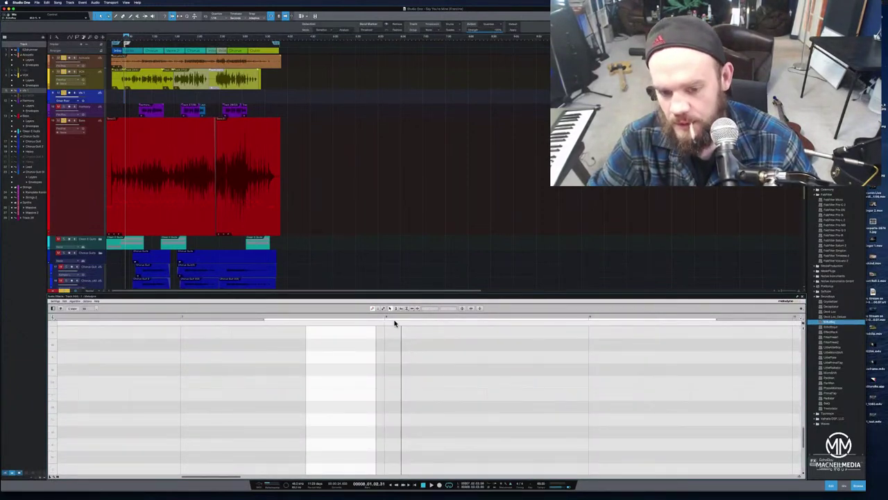
scroll(395, 326, "up", 10)
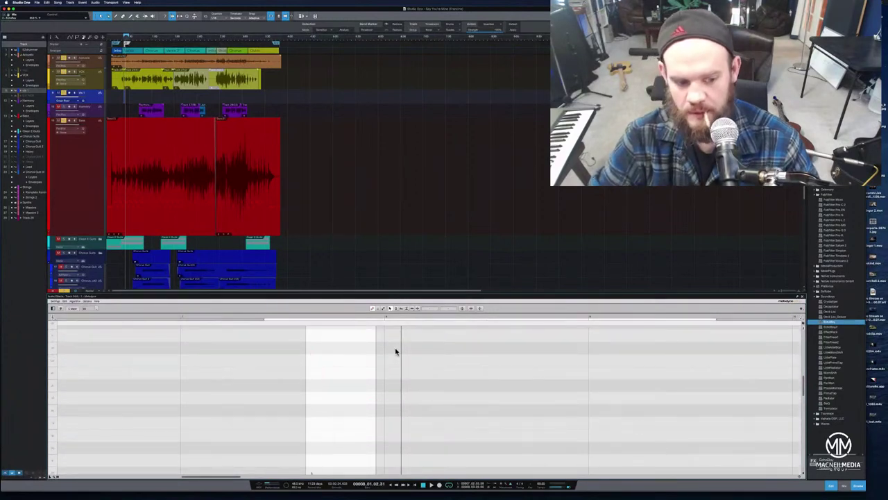
scroll(396, 351, "down", 2)
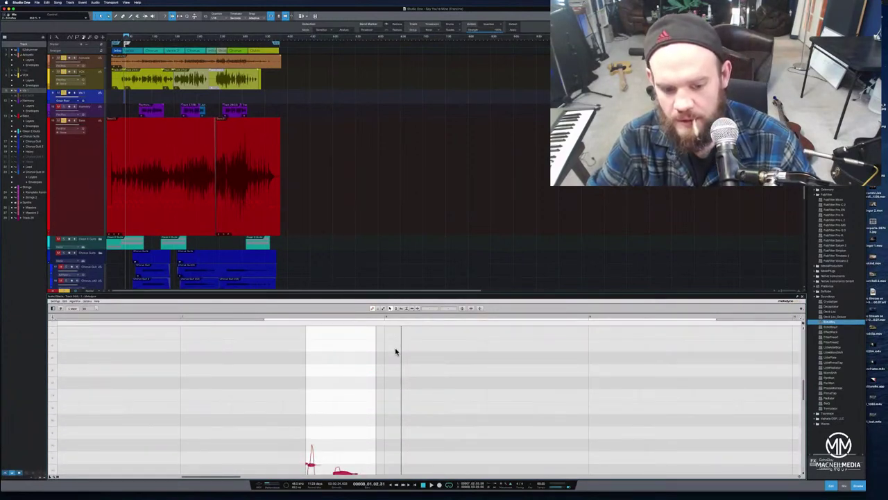
scroll(395, 351, "down", 1)
scroll(396, 351, "down", 1)
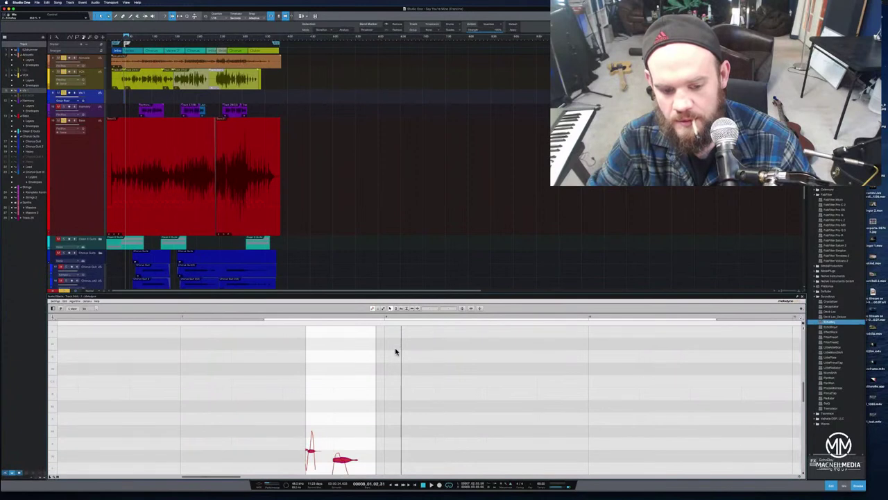
scroll(396, 351, "up", 3)
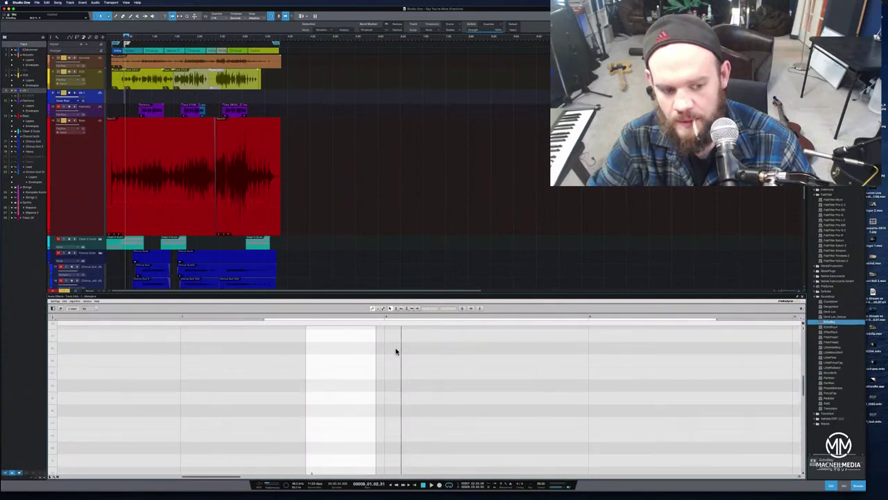
scroll(395, 351, "down", 5)
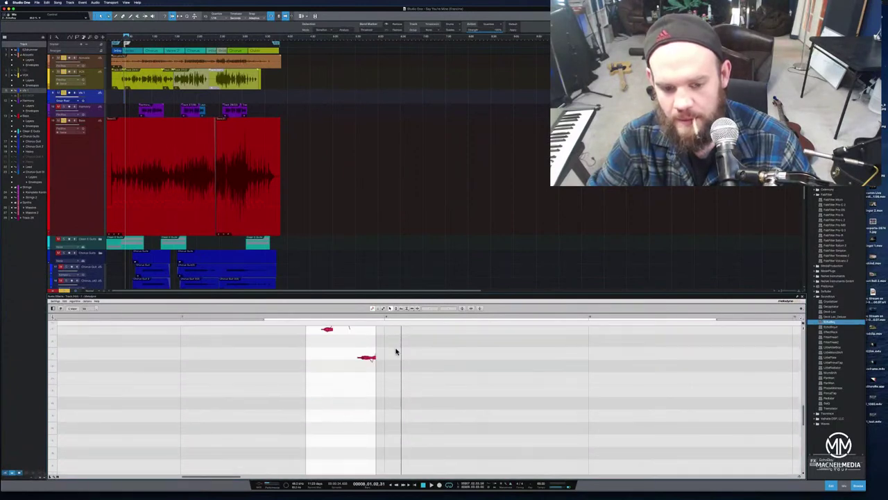
scroll(368, 360, "up", 5)
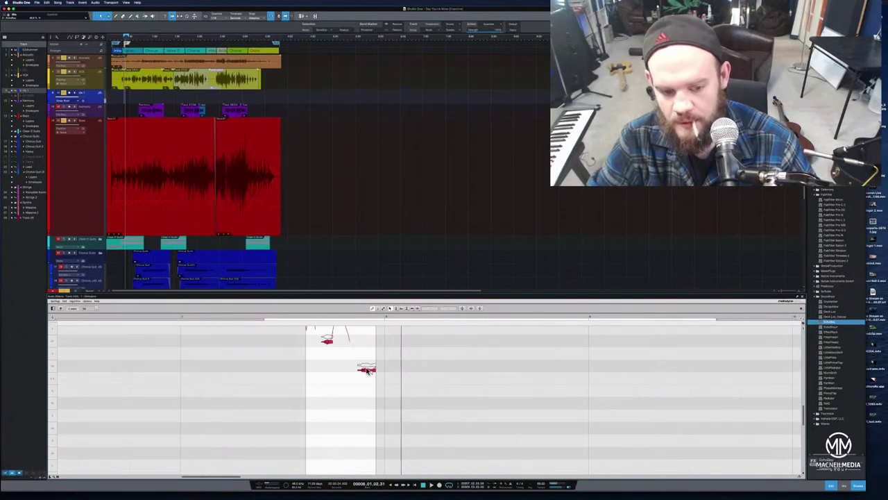
scroll(340, 410, "up", 1)
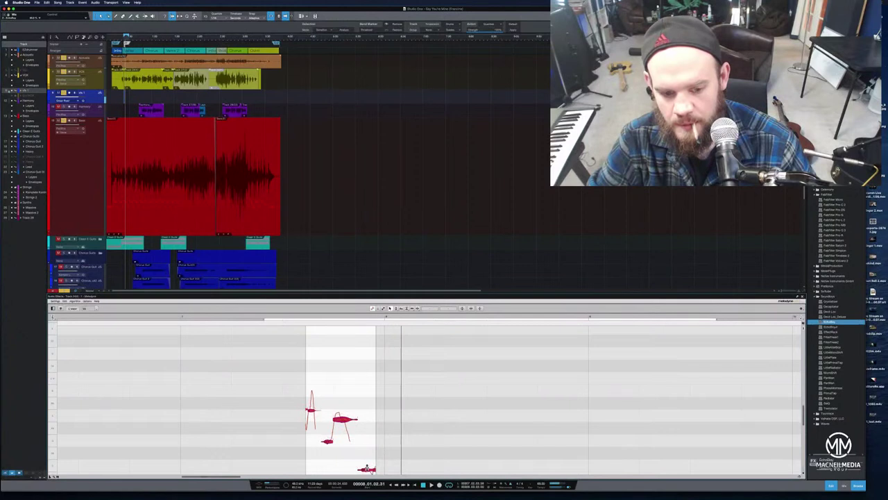
scroll(387, 419, "down", 7)
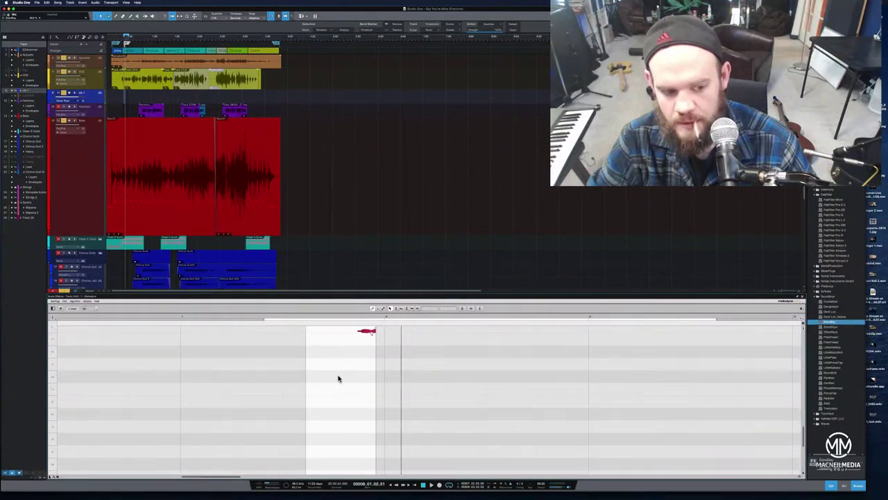
scroll(268, 368, "up", 8)
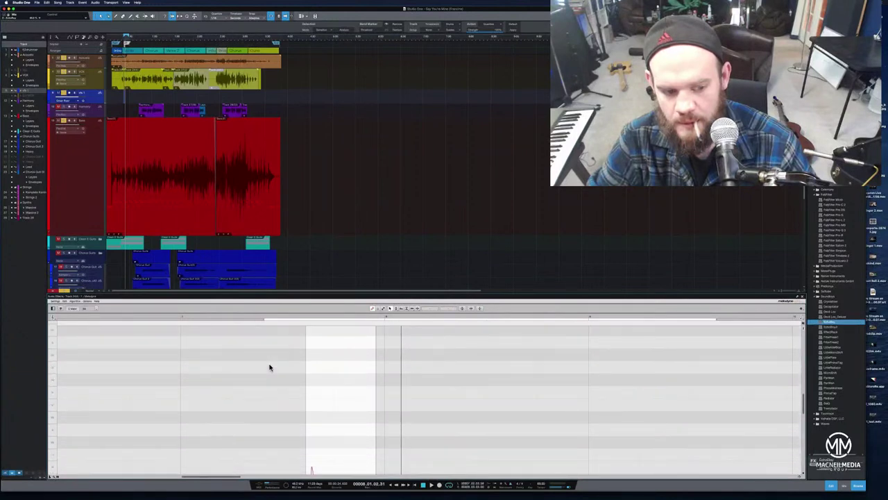
scroll(270, 367, "down", 2)
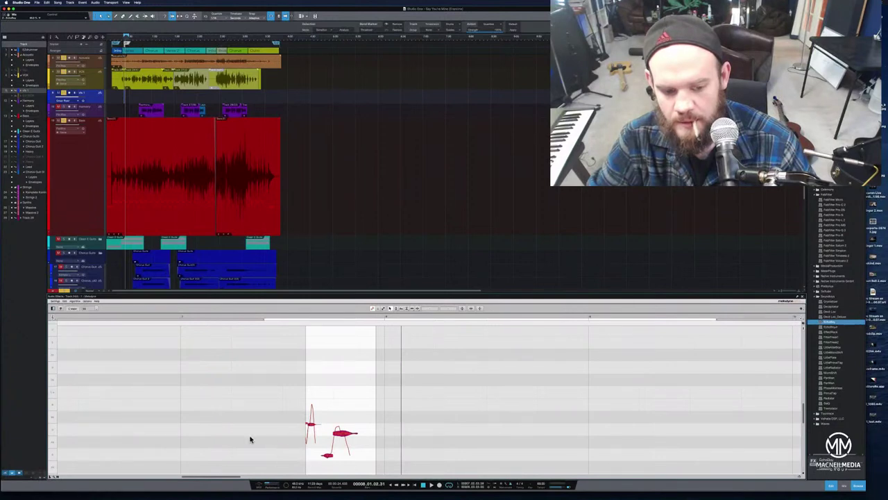
scroll(250, 439, "down", 2)
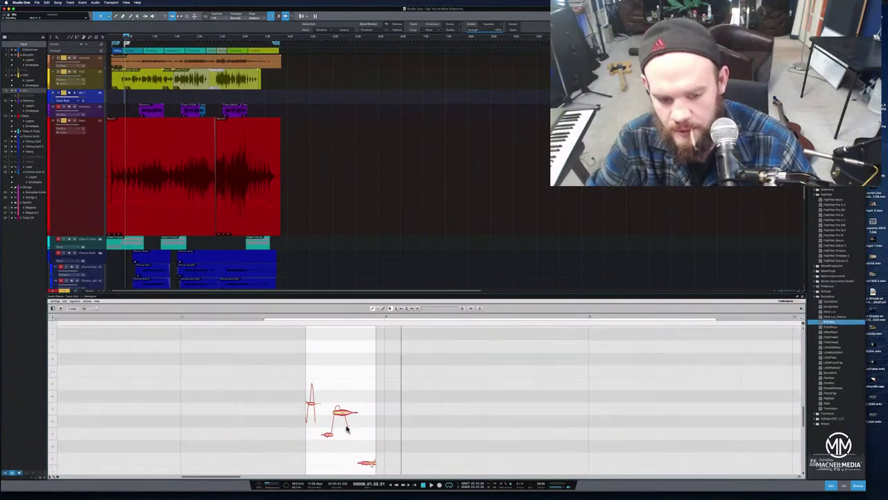
- Try lowering only the long middle note of the phrase, then undo that pitch change
left_click_drag(342, 415, 344, 436)
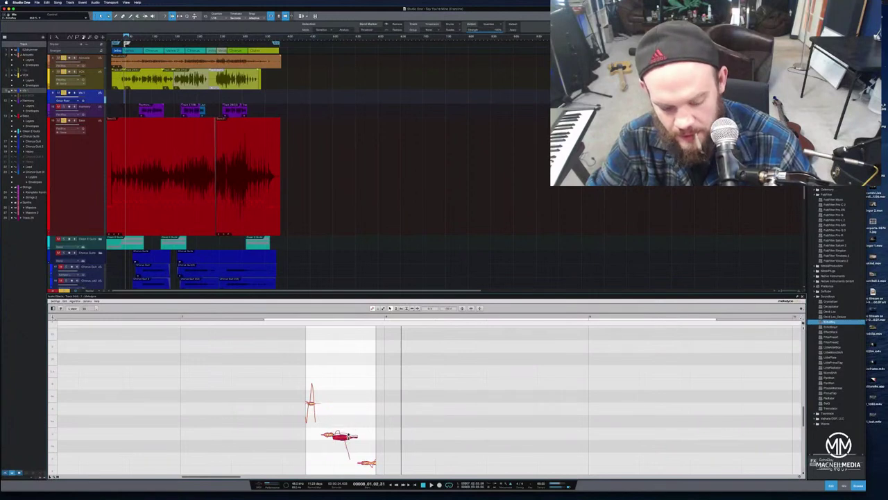
key("ctrl+z")
- Select all notes of the vfx 1 phrase again and lower their pitch further as a group
scroll(391, 416, "down", 3)
left_click_drag(392, 432, 387, 383)
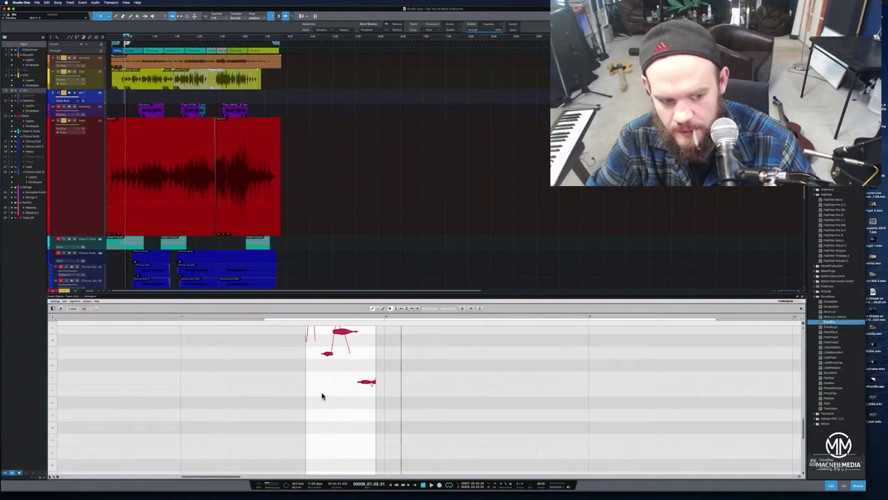
scroll(322, 396, "up", 2)
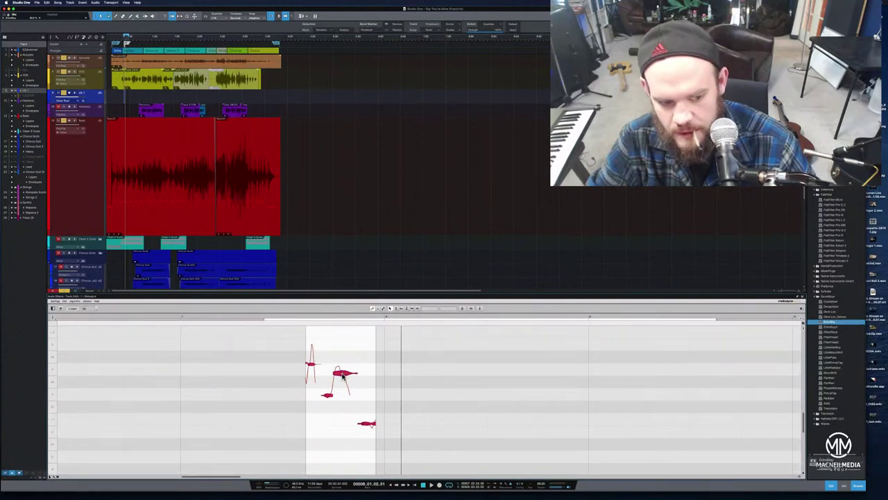
left_click_drag(342, 375, 345, 410)
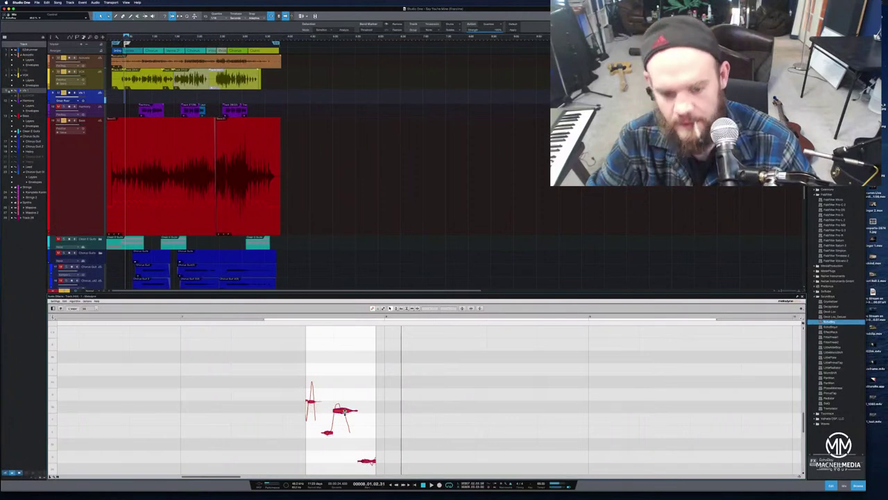
- Play back the pitch-shifted phrase from just before it and move the playback position back to the song's intro
left_click(262, 319)
key("space")
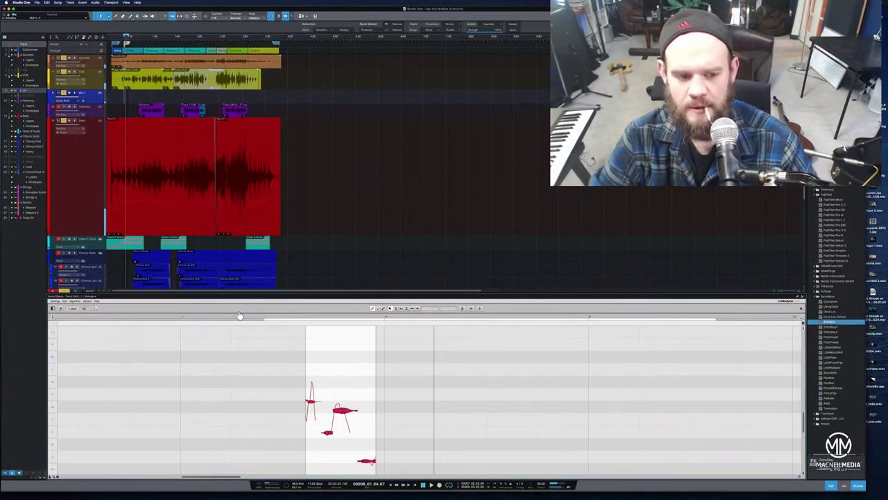
left_click(116, 36)
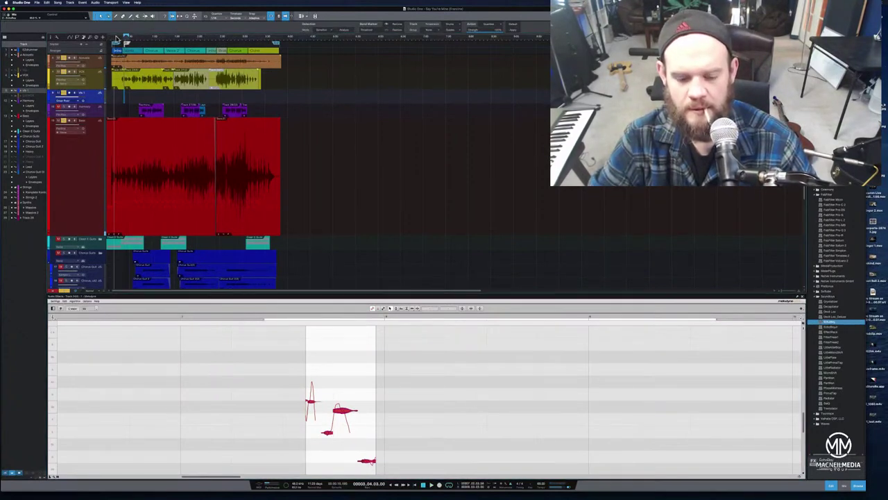
- Play back the lowered phrase from the intro, then make the vfx 1 track taller in the arrangement
key("space")
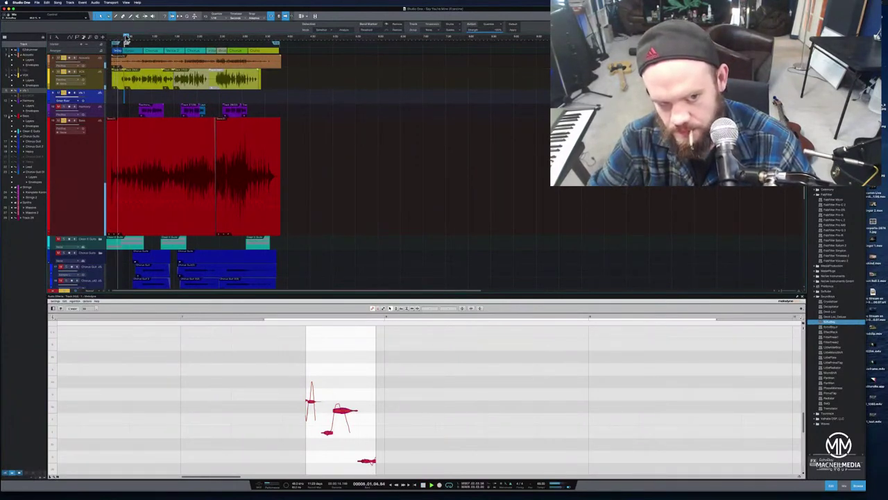
left_click_drag(134, 39, 414, 64)
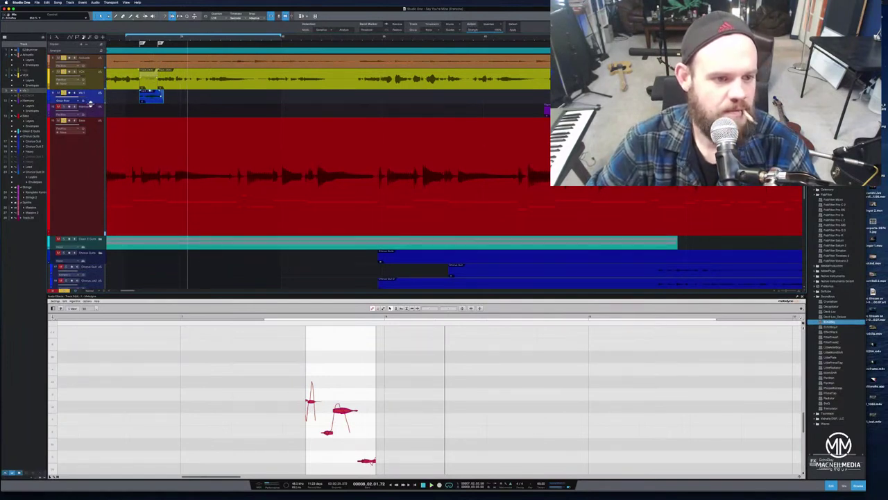
left_click_drag(90, 104, 91, 147)
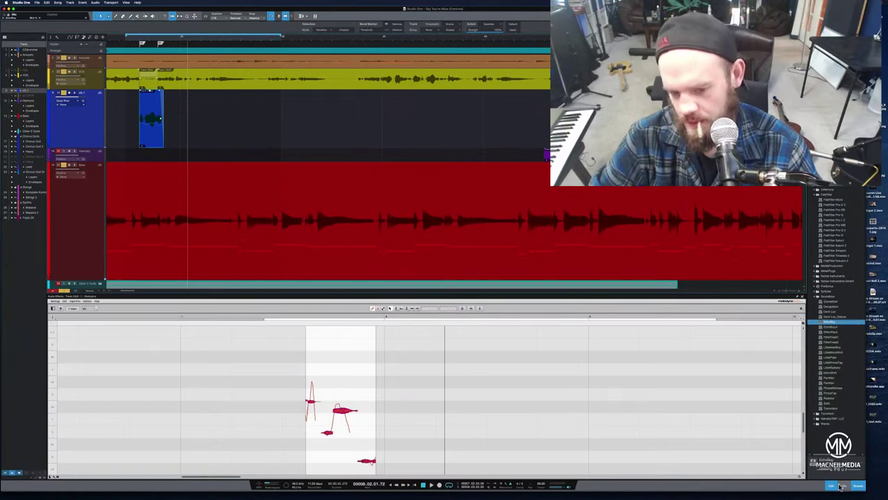
- Show the mixer console and make a complete duplicate of the vfx 1 track, including its phrase clip
left_click(840, 486)
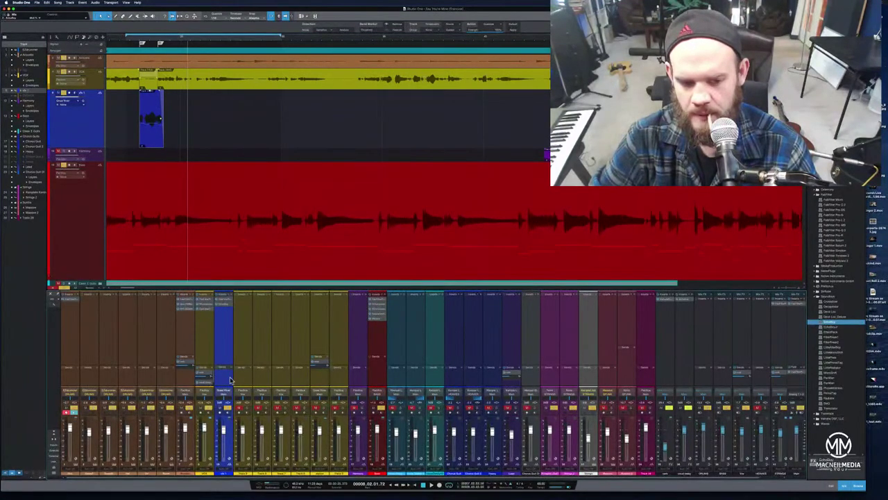
right_click(225, 347)
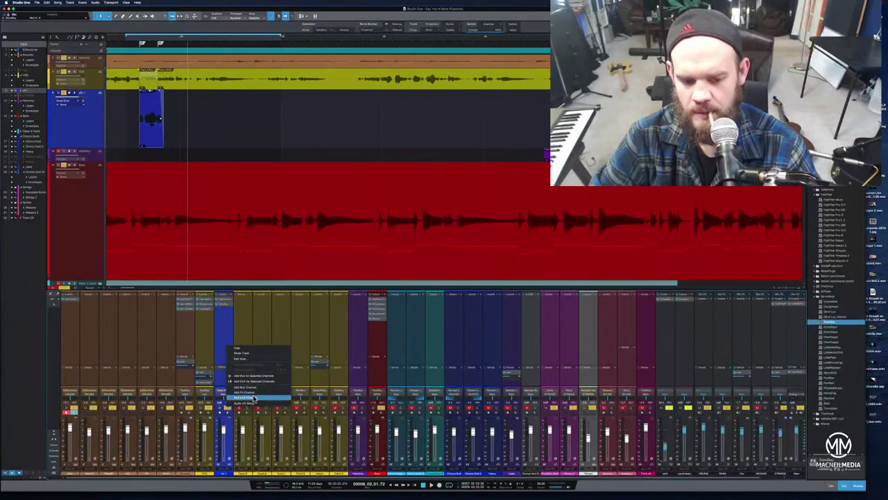
left_click(81, 129)
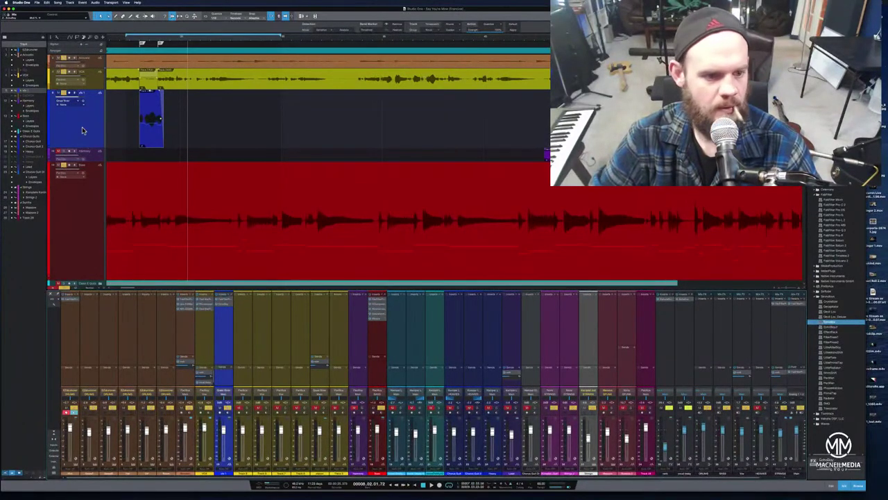
right_click(82, 129)
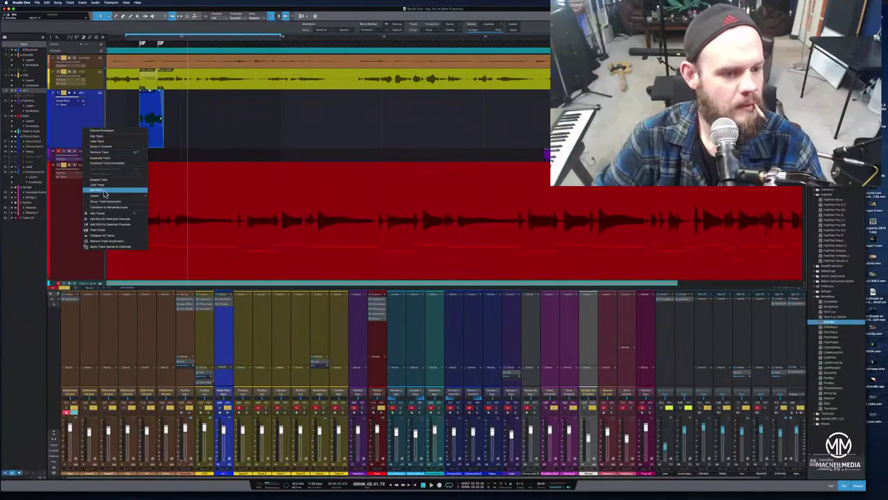
left_click(101, 164)
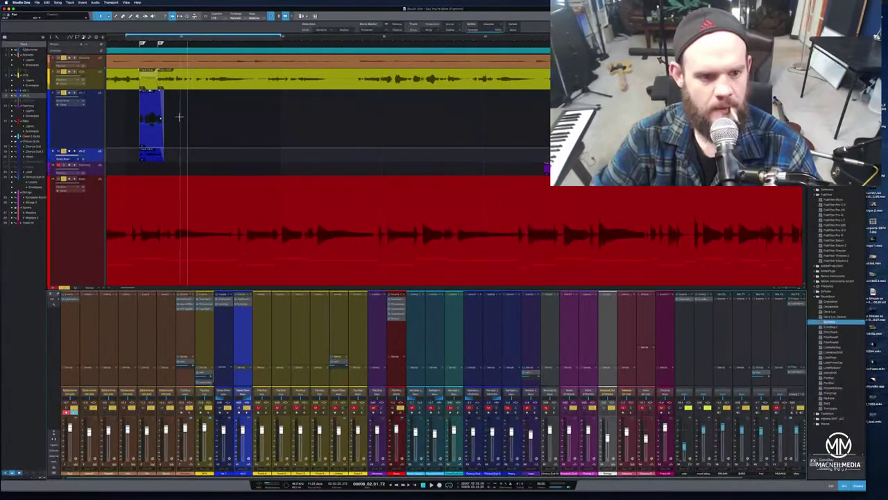
- Play back the doubled phrase and shorten the vfx 2 and vfx 1 clips so both end just past the split in the lead vocal
left_click(126, 33)
key("space")
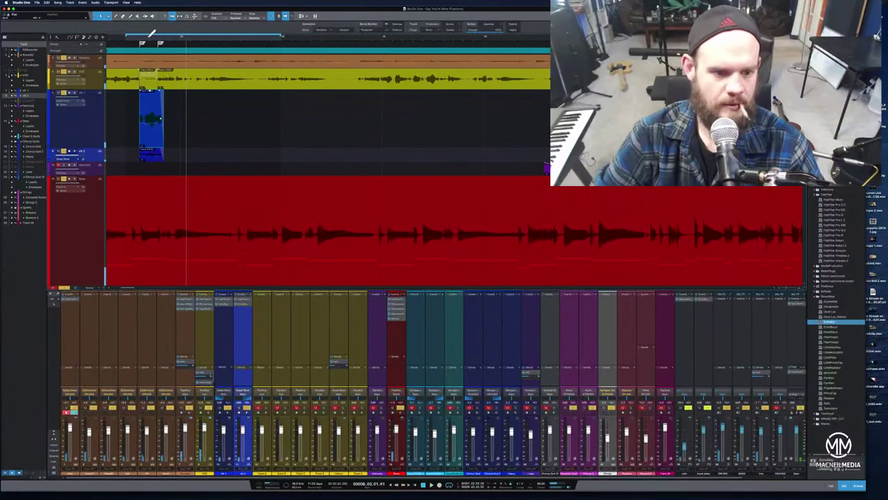
left_click_drag(149, 34, 264, 110)
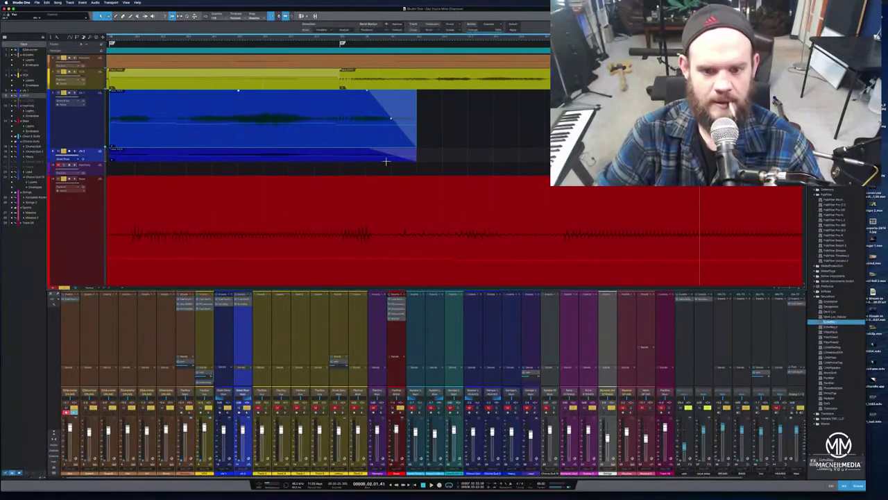
left_click_drag(418, 158, 347, 157)
left_click(195, 39)
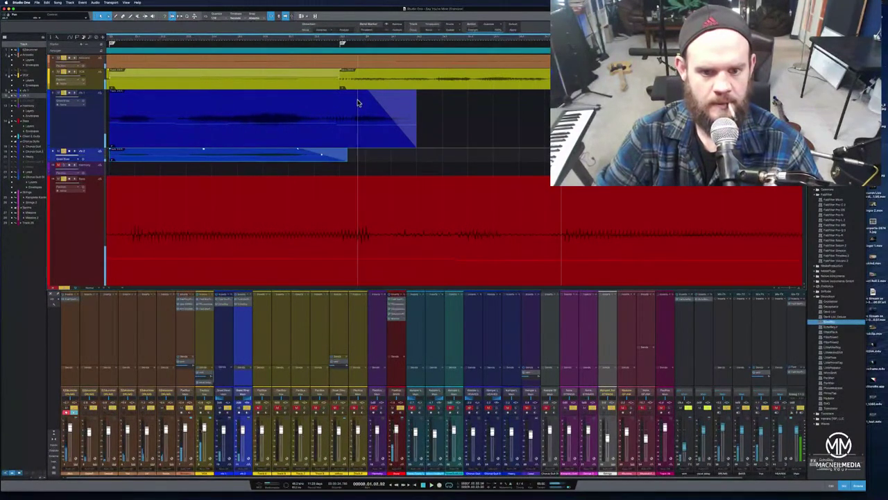
left_click_drag(419, 129, 347, 128)
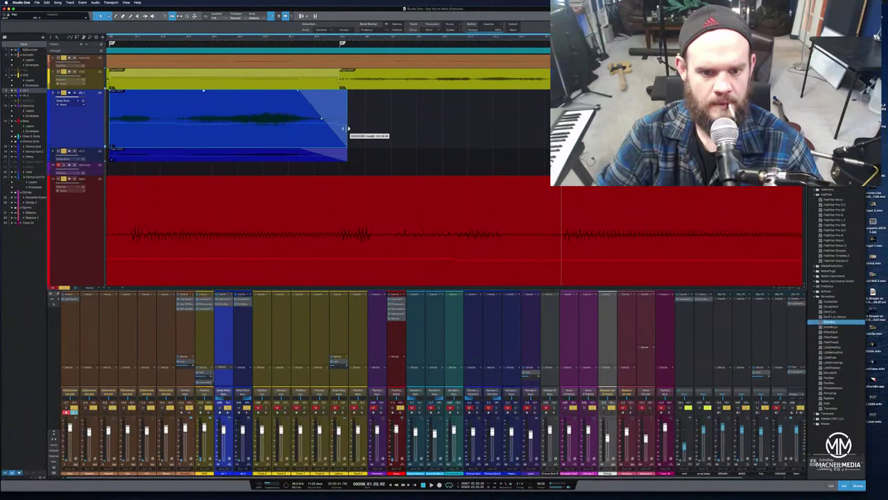
- Play back the shortened vfx clips several times from just before the phrase
left_click(227, 39)
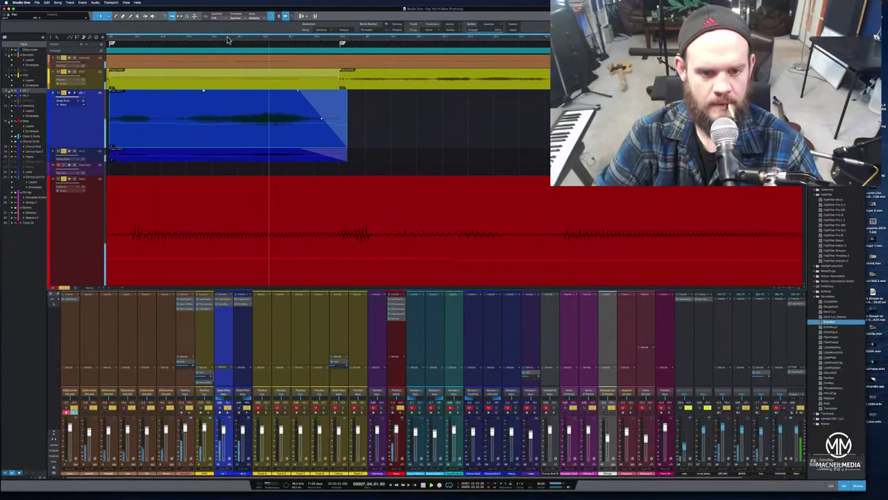
mouse_move(227, 39)
left_mouse_down()
mouse_move(265, 20)
mouse_move(223, 39)
left_mouse_up()
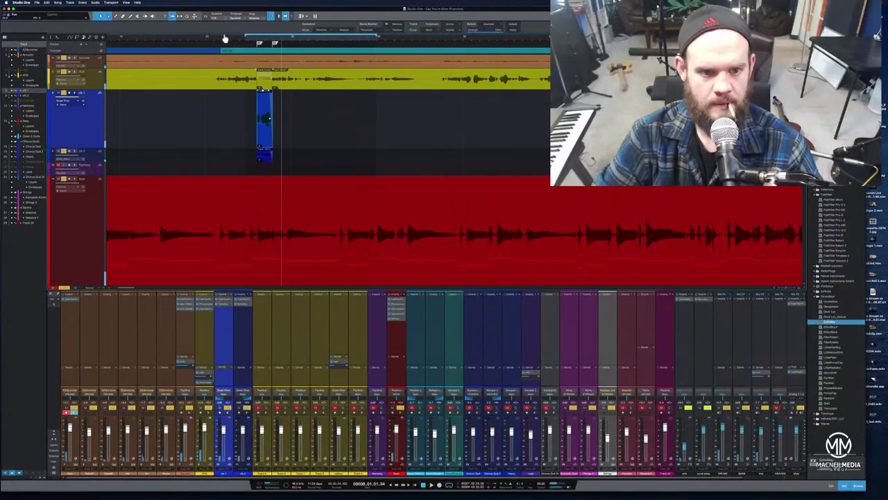
left_click(222, 39)
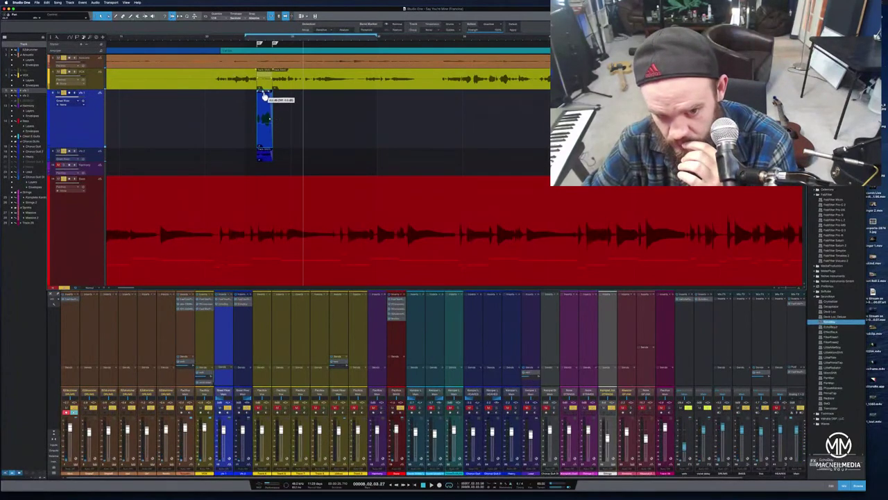
left_click(224, 43)
key("space")
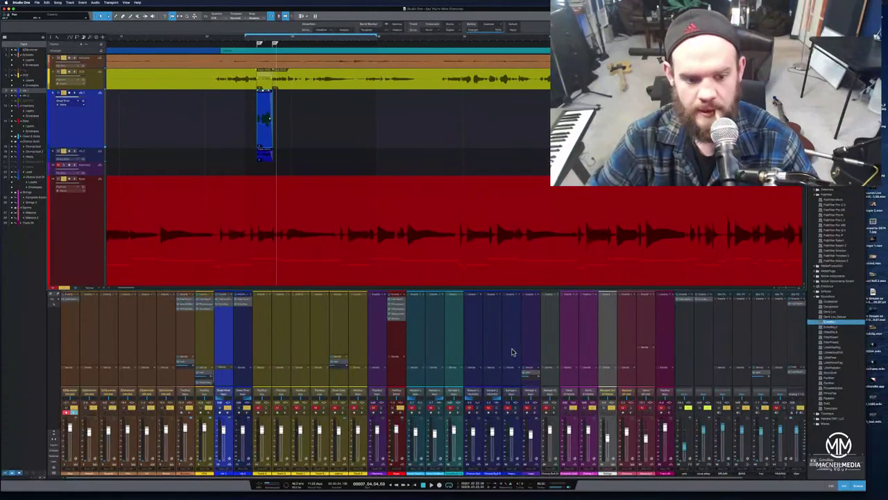
- Examine the EchoBoy settings on the vfx 1 channel and close the plug-in
left_click(224, 308)
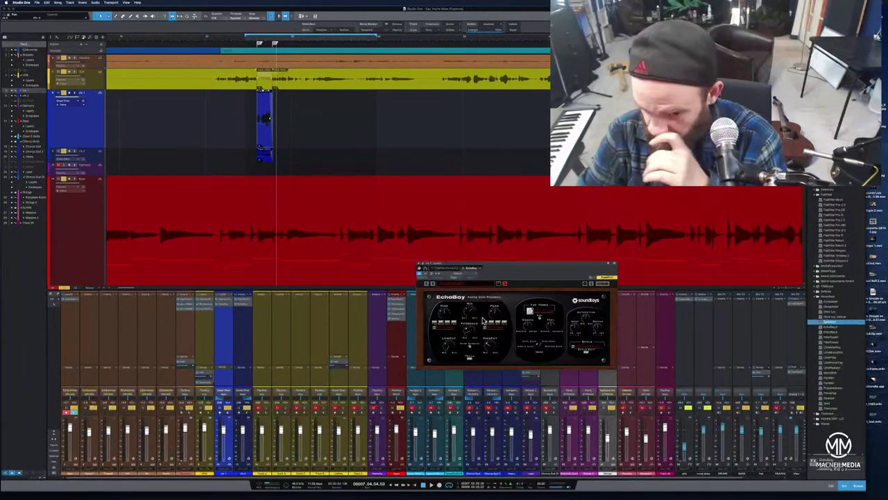
left_click(615, 266)
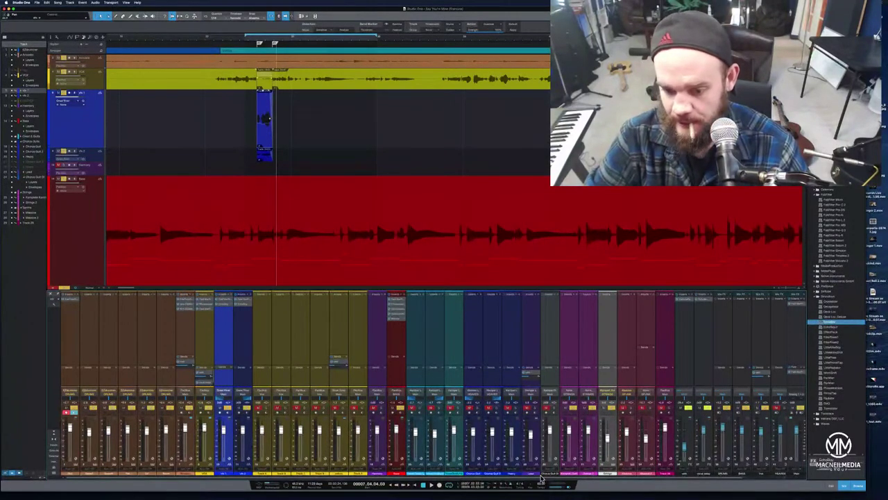
left_click_drag(542, 479, 730, 490)
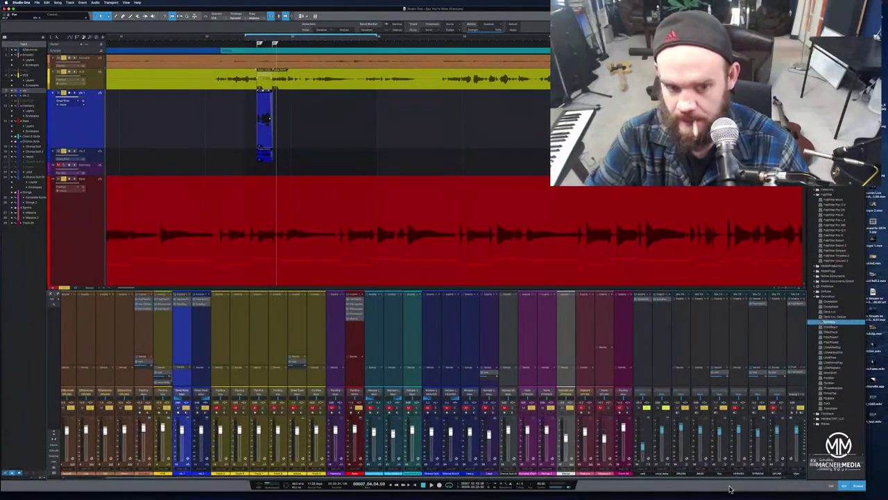
right_click(268, 136)
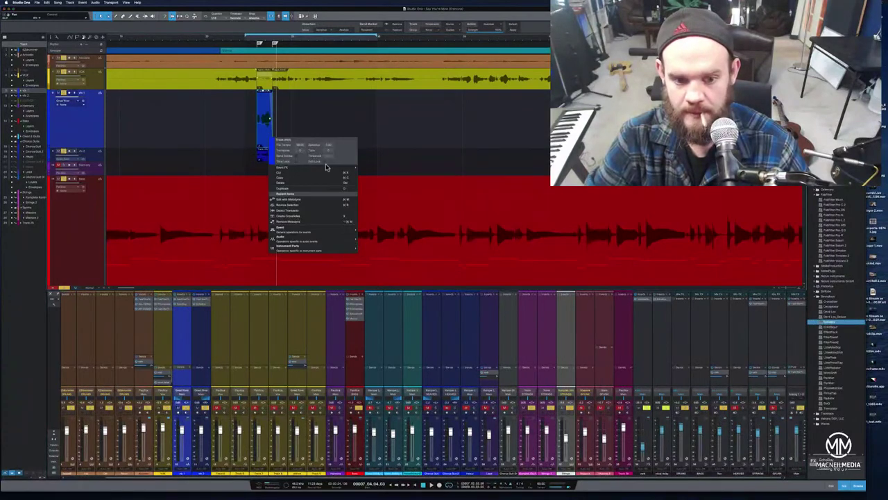
left_click(184, 144)
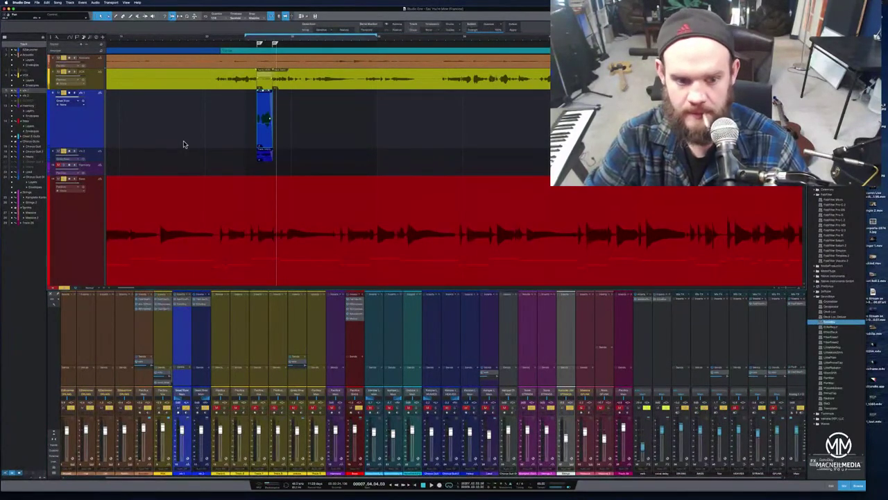
right_click(184, 144)
right_click(104, 142)
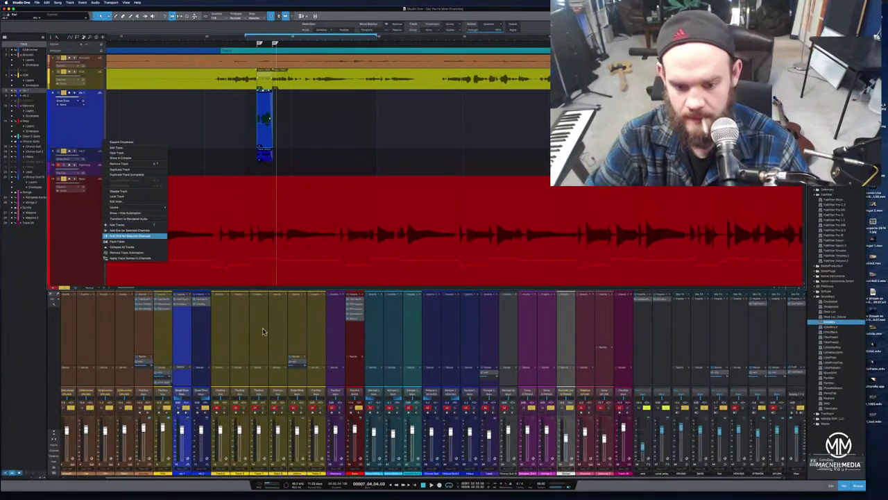
- Add a new FX channel to the console and insert EchoBoy on it
left_click(653, 353)
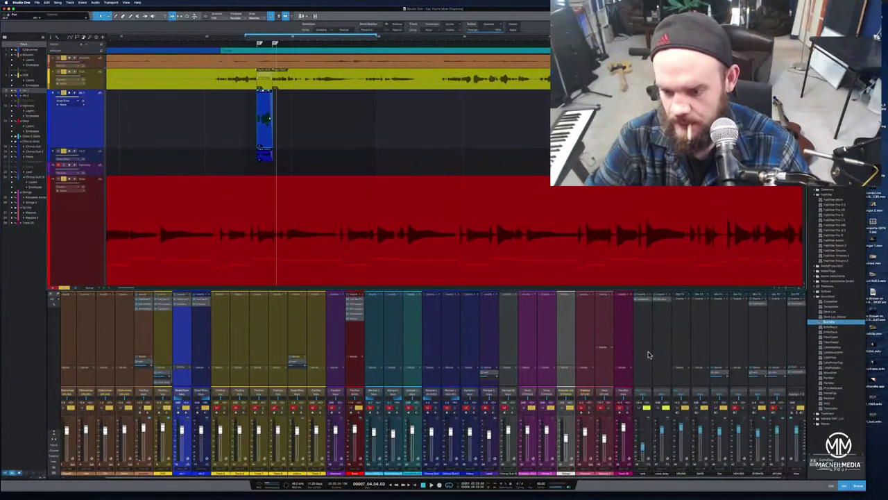
right_click(649, 355)
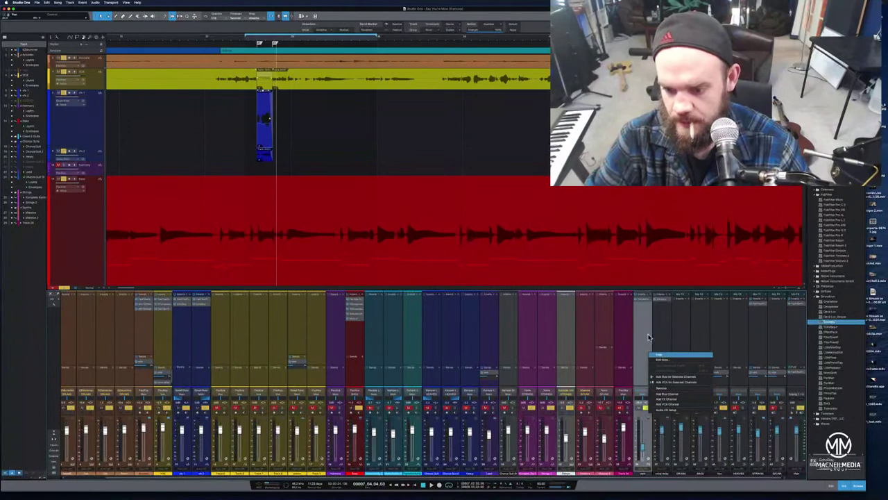
left_click(671, 400)
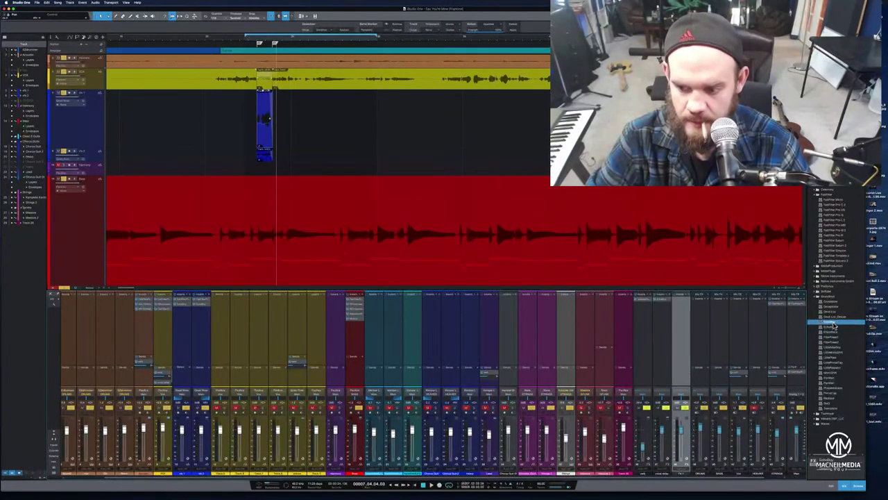
left_click_drag(835, 325, 684, 349)
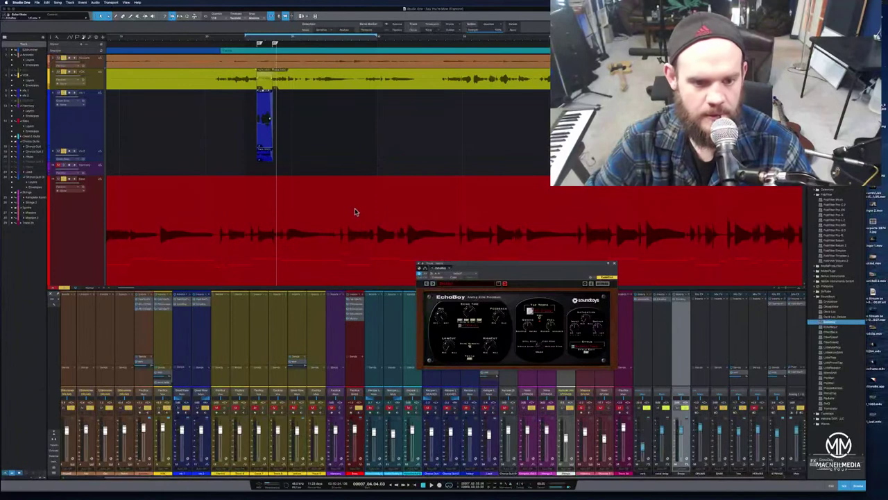
- Select the vfx 1 and vfx 2 tracks together and create a bus named VFX for them
left_click(230, 38)
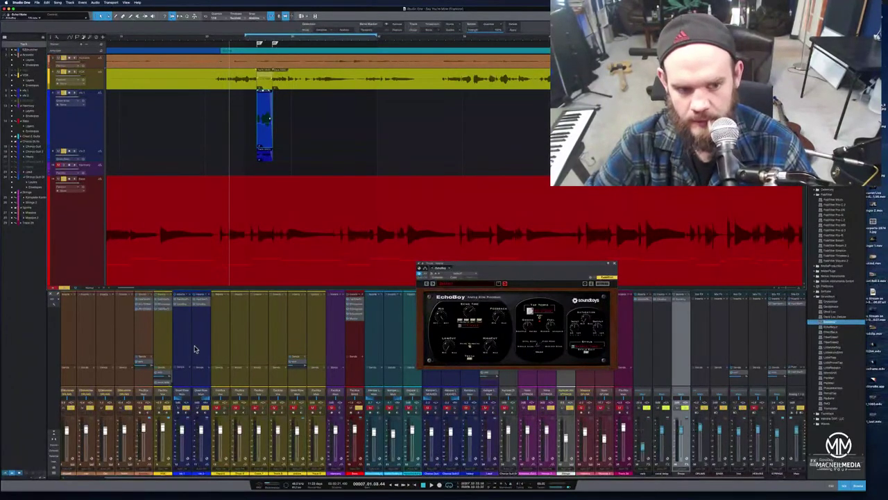
left_click(104, 153)
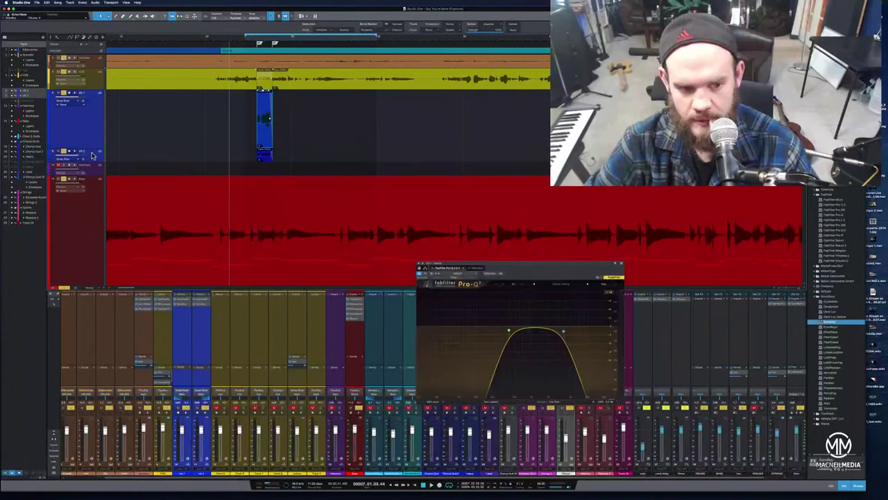
right_click(106, 155)
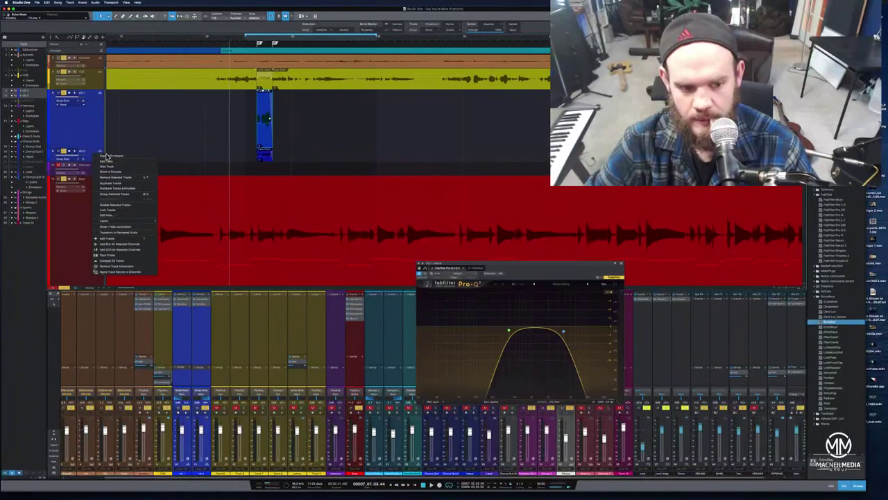
left_click(128, 248)
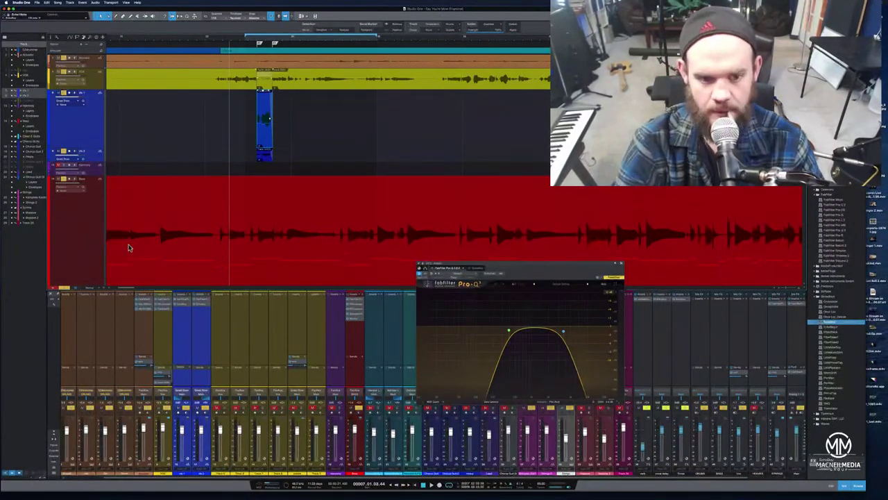
left_click(128, 248)
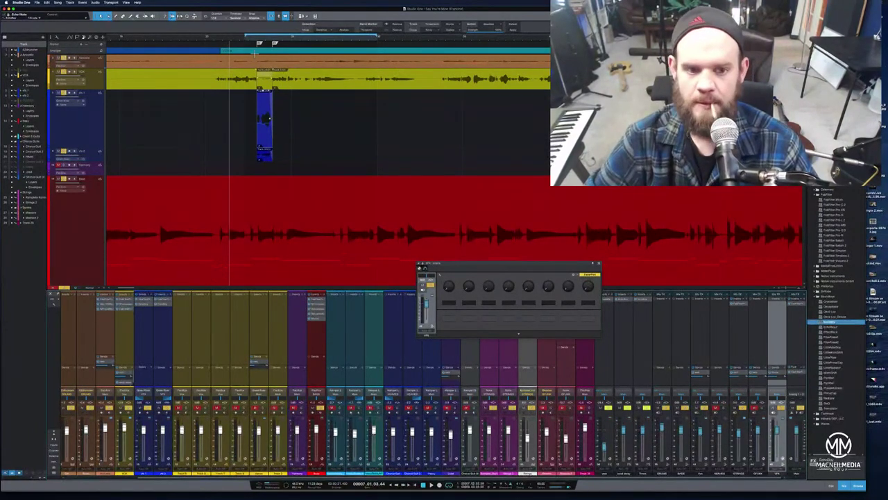
- Play back the doubled phrase through the VFX bus, stop, and close the bus's channel editor
key("space")
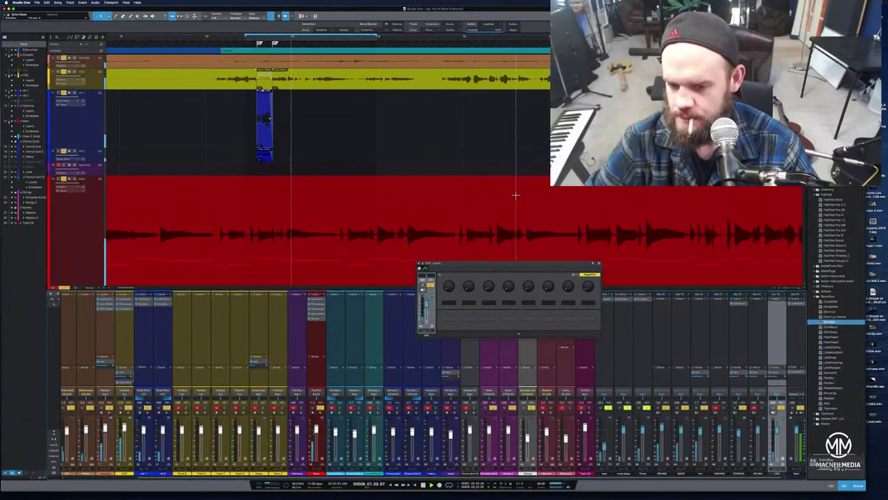
left_click(210, 41)
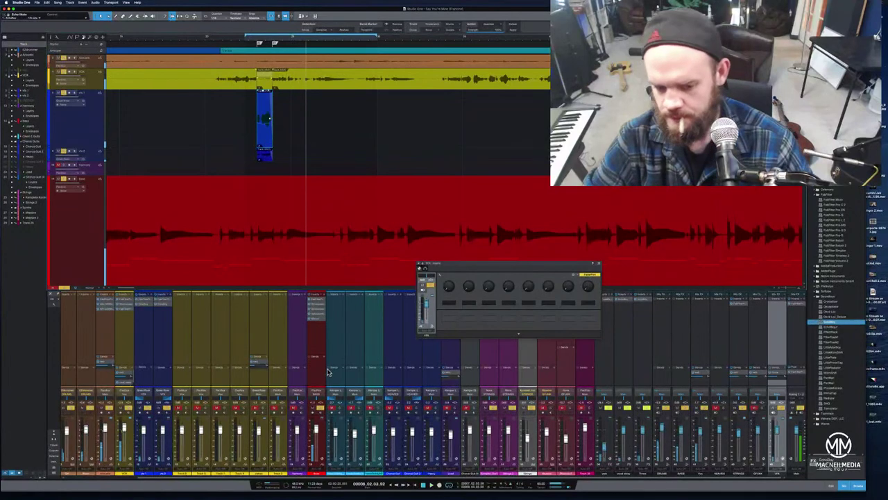
key("space")
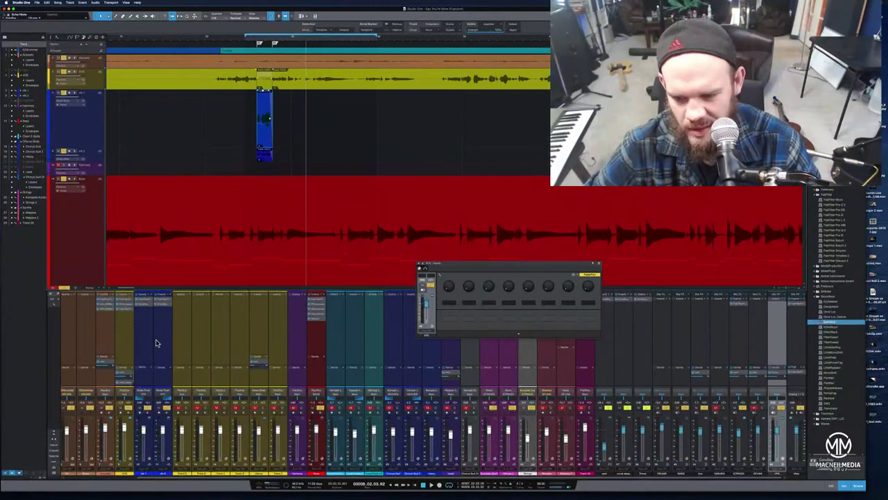
left_click(598, 266)
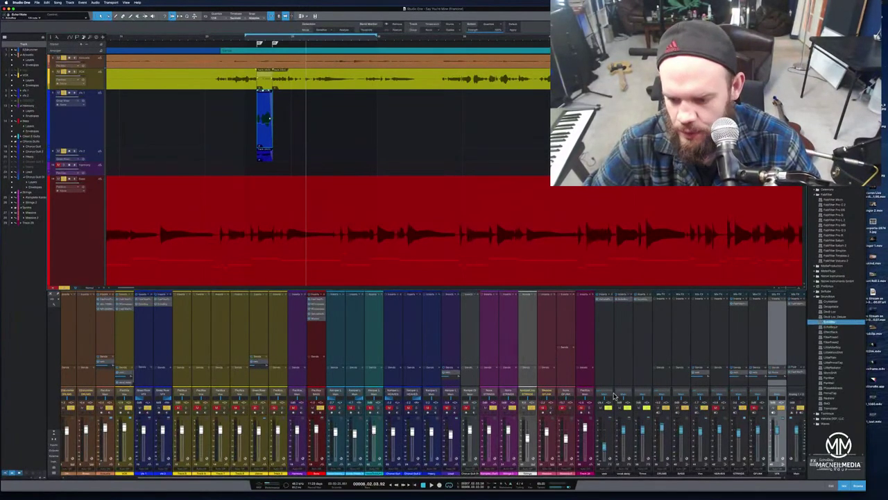
- Open EchoBoy on the new FX channel, adjust its feedback while playing the phrase, and set its echo style to Transmitter
left_click(642, 303)
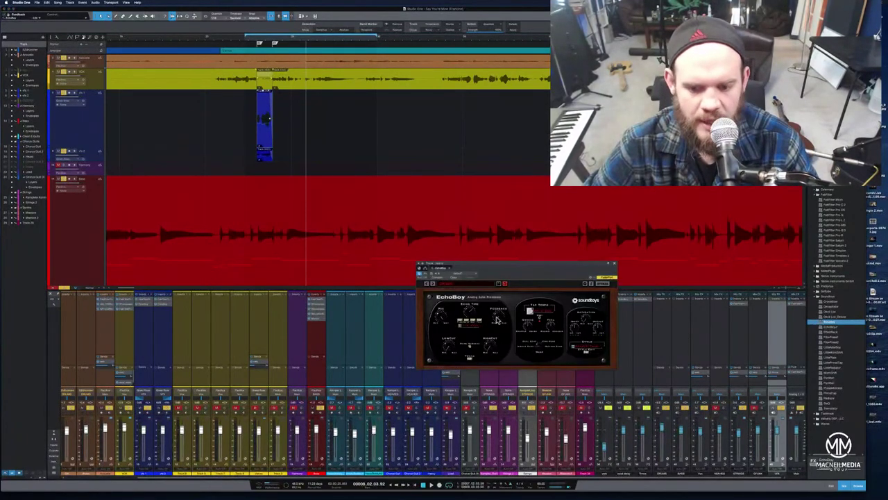
left_click(226, 45)
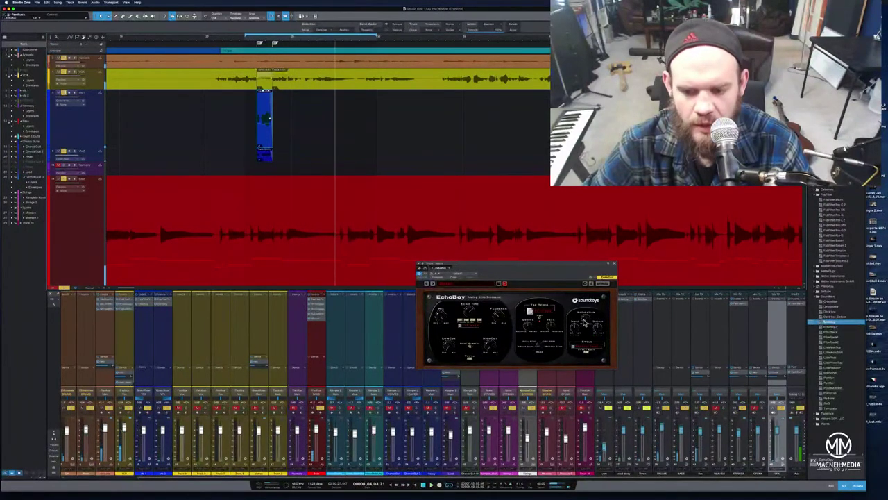
left_click(586, 351)
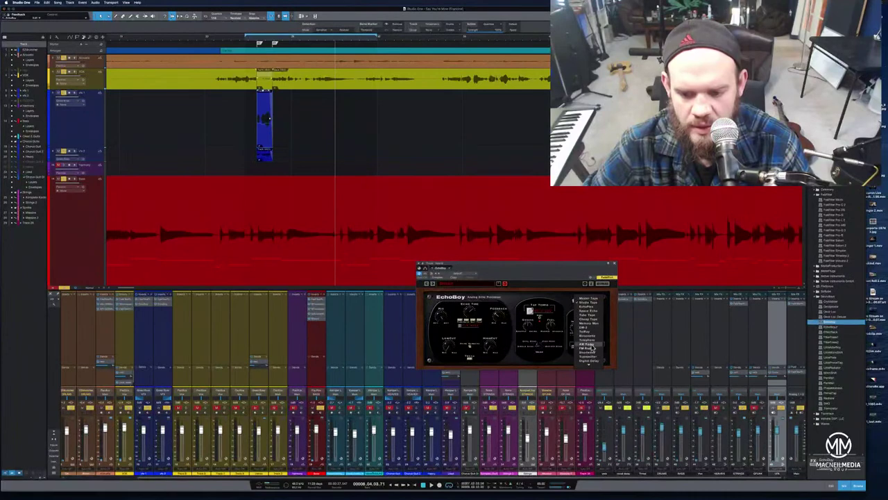
left_click(593, 357)
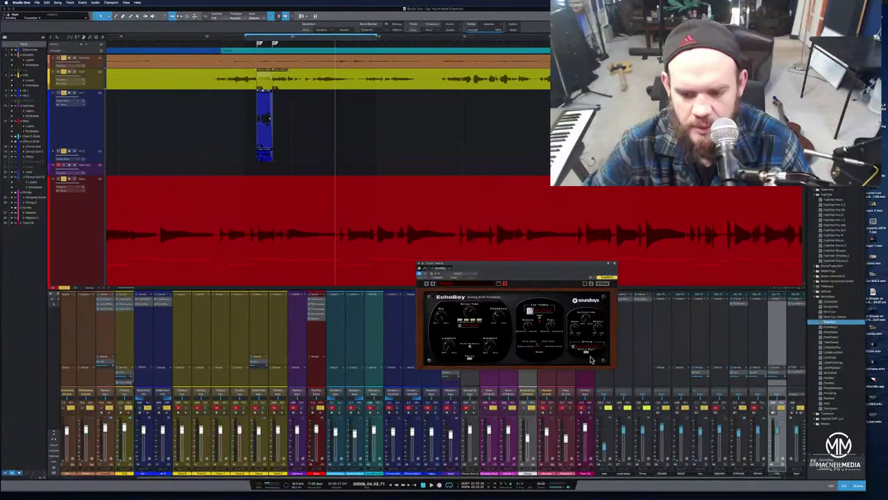
- Play the vocal phrase repeatedly while adjusting EchoBoy's high cut and low cut filters
left_click(218, 37)
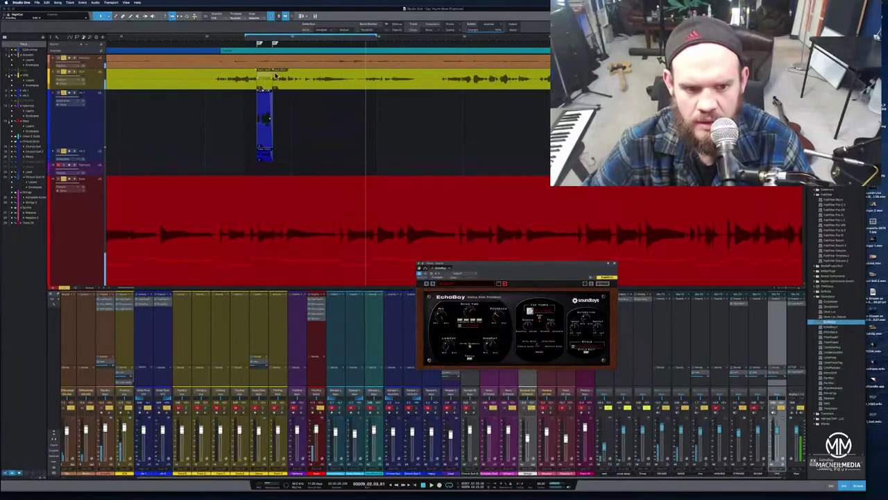
left_click(220, 37)
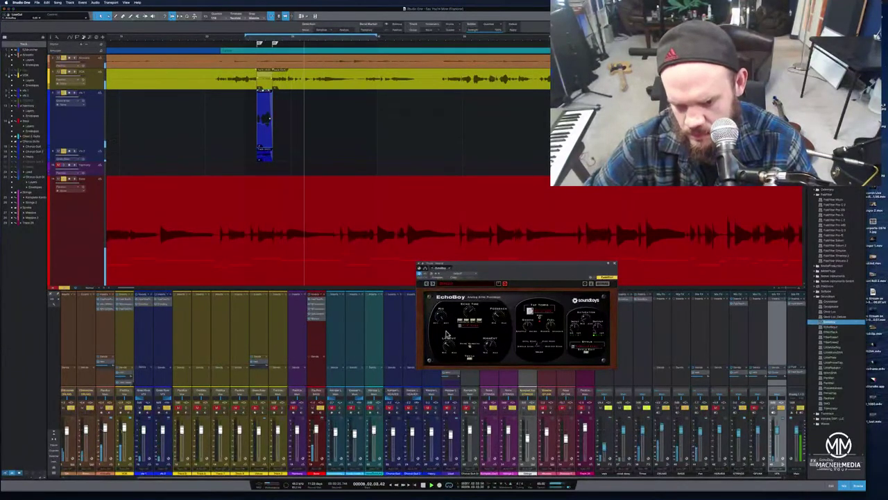
key("space")
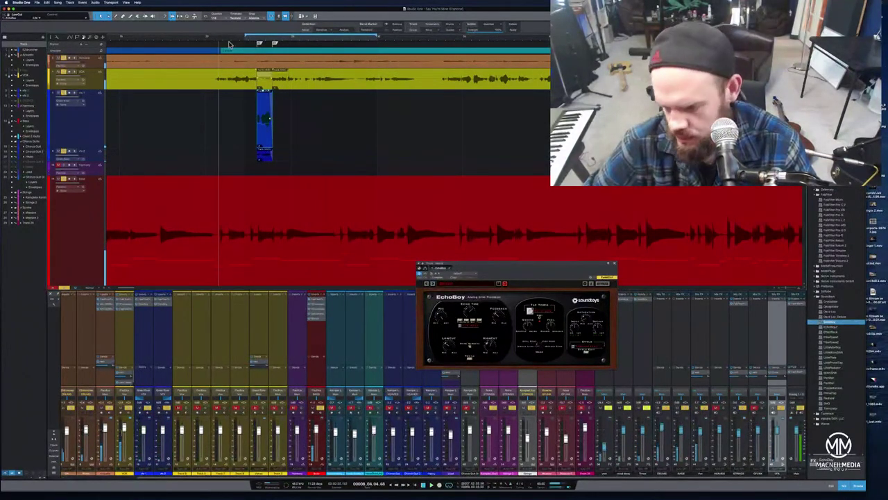
key("space")
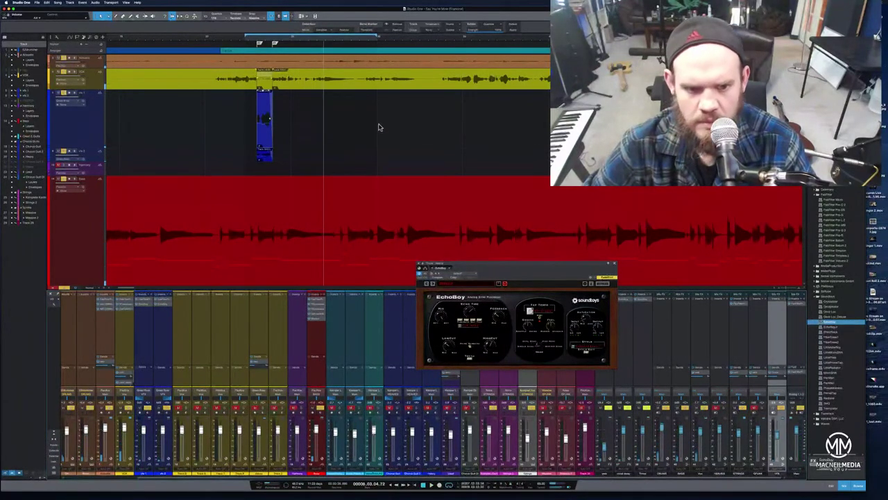
- Replay the vocal phrase and adjust the VFX bus volume until the effect balances with the mix
left_click(248, 41)
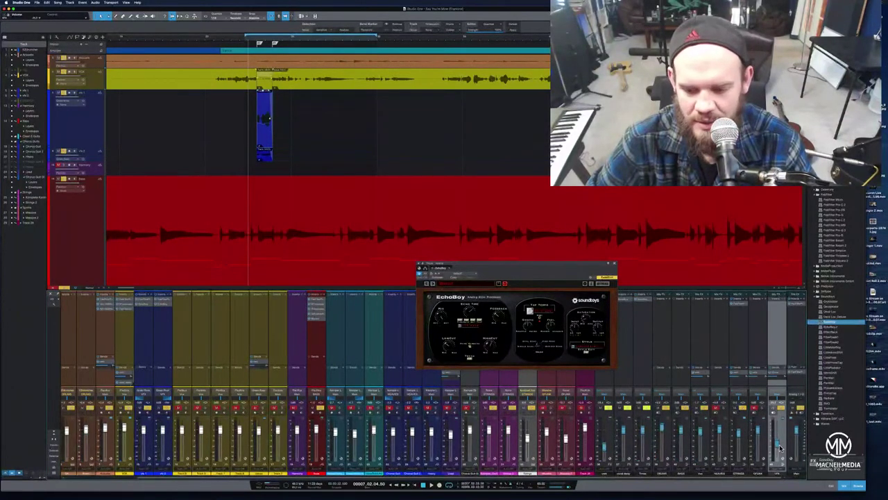
key("space")
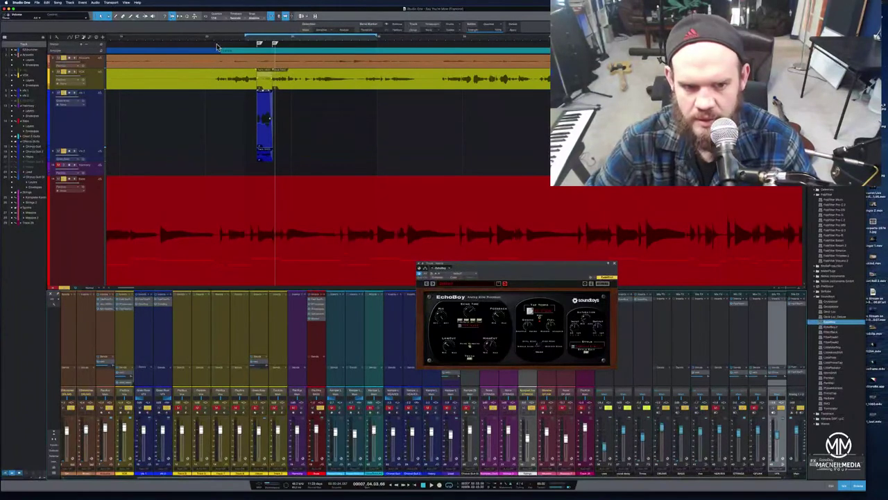
left_click(239, 40)
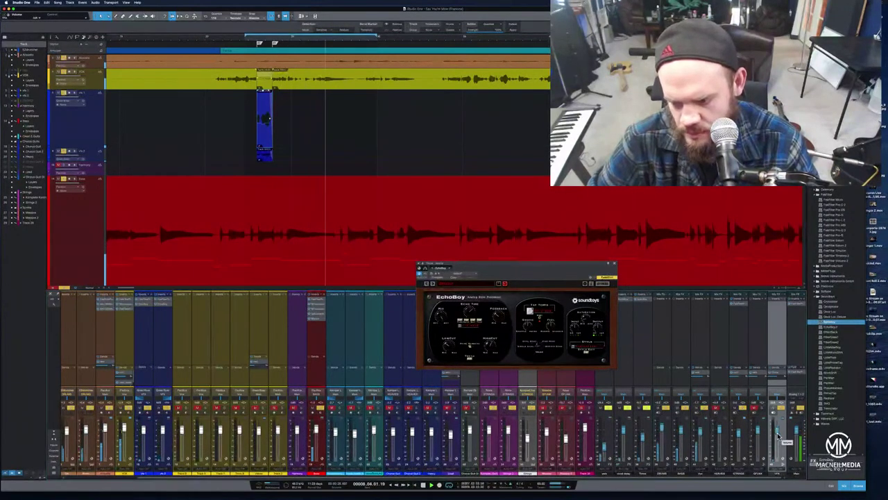
left_click(234, 38)
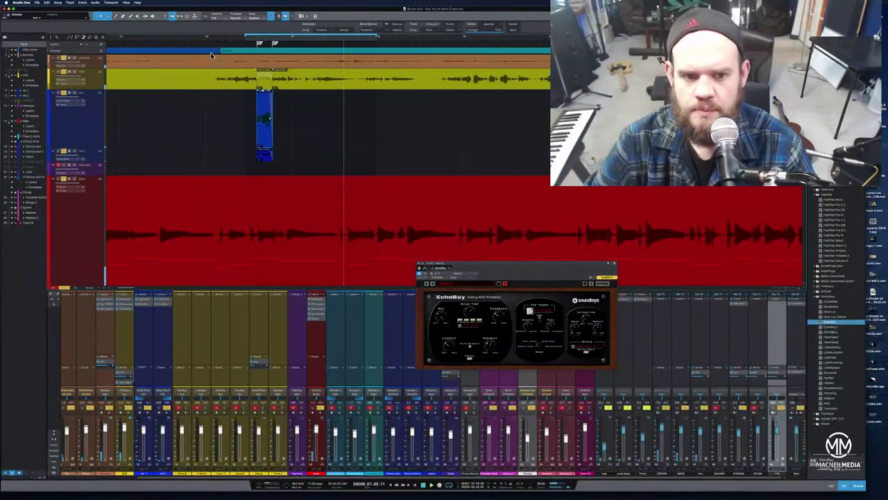
left_click(231, 40)
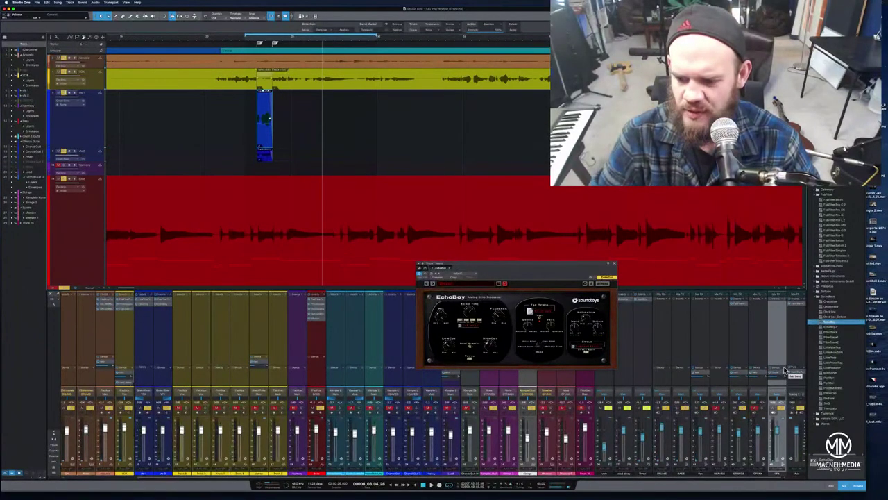
- Add a send to the verb channel on the VFX bus, enlarge the console's sends area, and audition the phrase
left_click(787, 370)
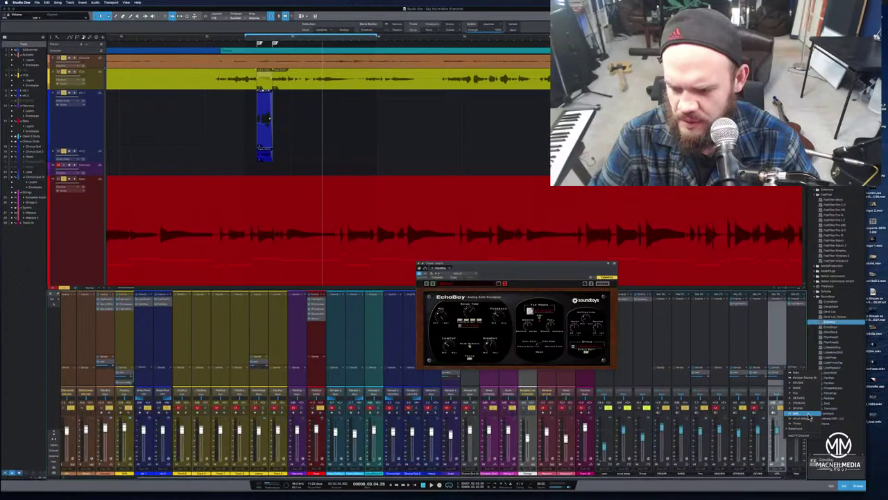
left_click(808, 416)
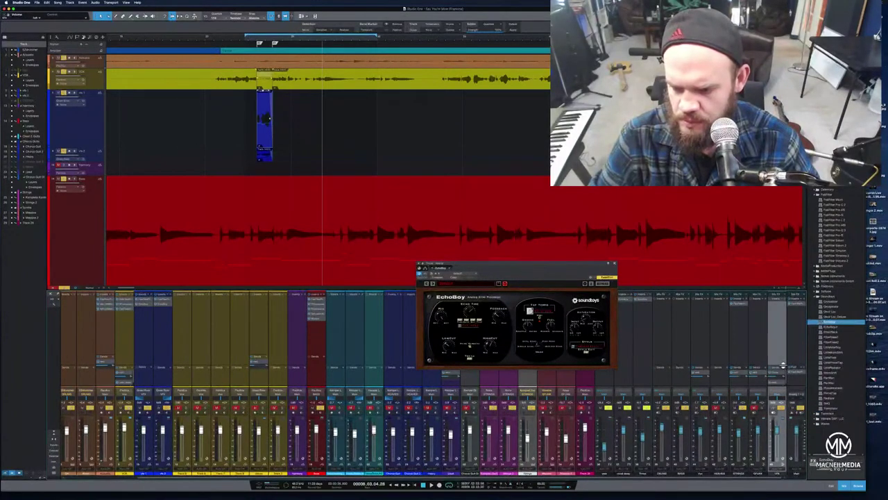
left_click_drag(783, 365, 781, 340)
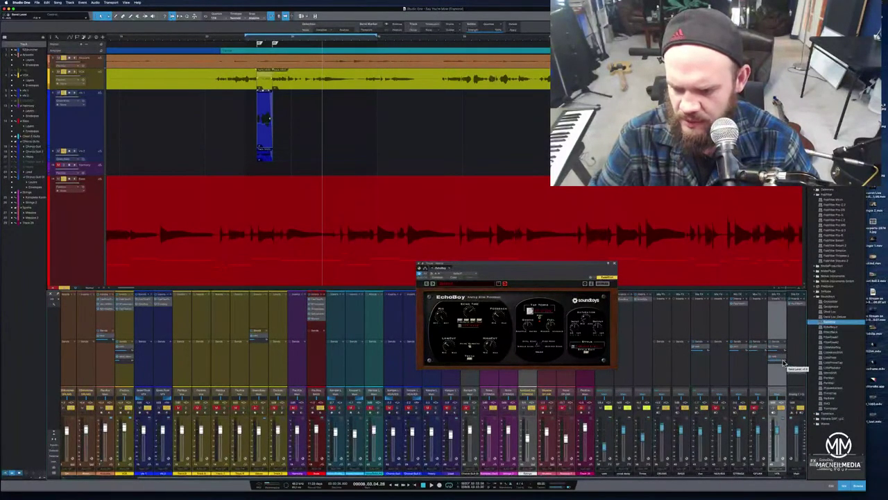
left_click(224, 40)
key("space")
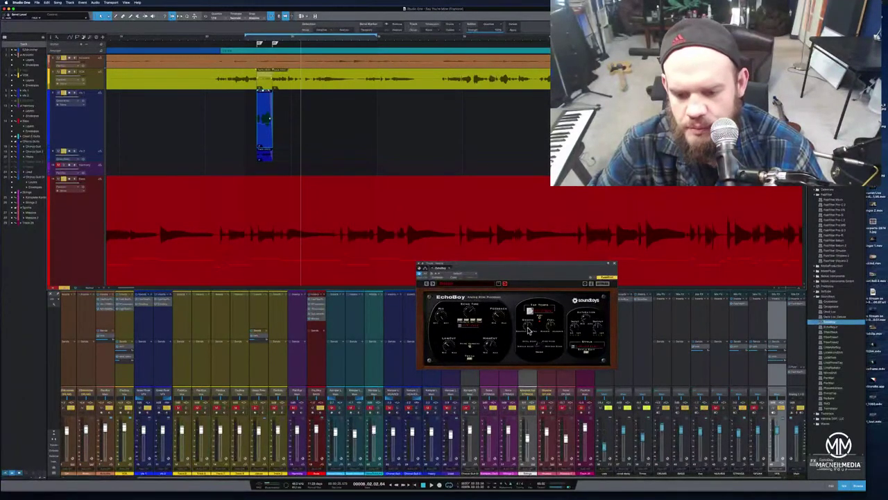
- Try EchoBoy's Dual Echo mode, adjusting the second echo's note value and auditioning the vocal phrase
left_click(533, 345)
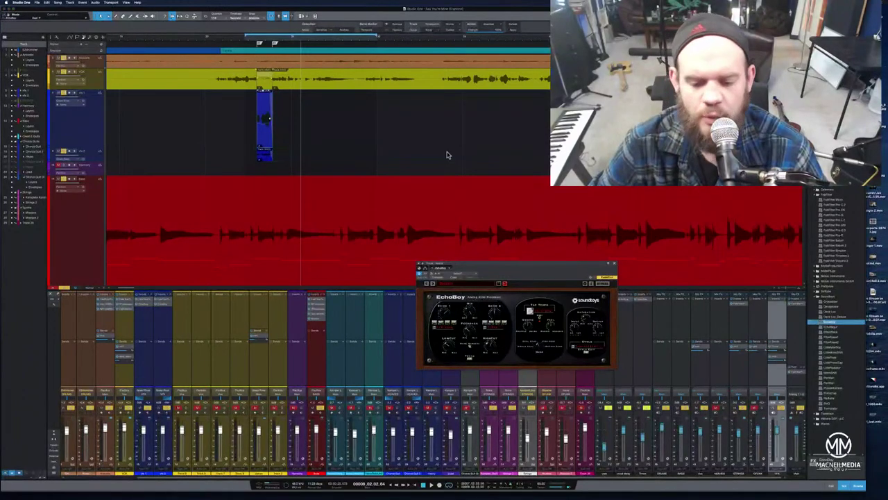
left_click(238, 40)
key("space")
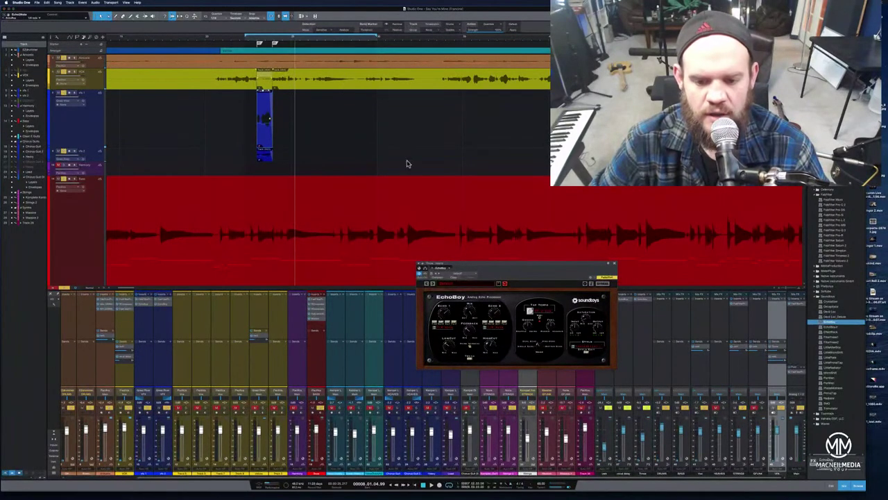
left_click(205, 38)
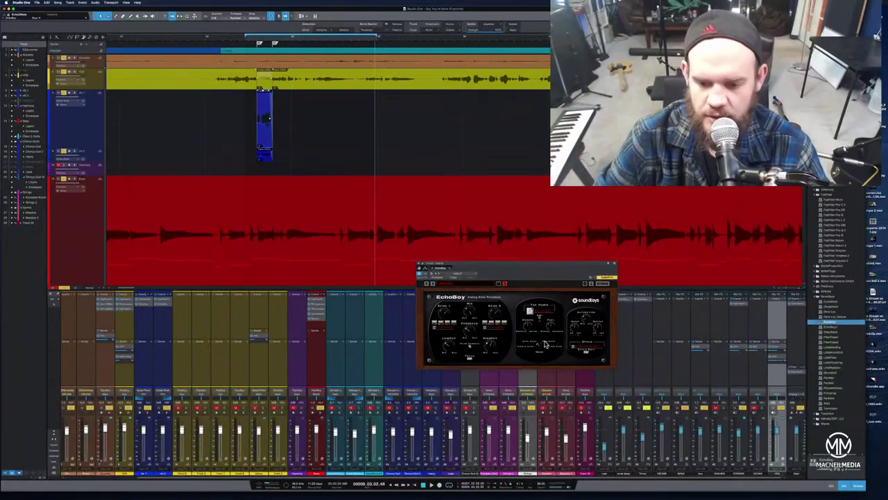
- Try EchoBoy's Ping-Pong mode on the vocal phrase and audition it with a different echo note value
left_click(244, 39)
key("space")
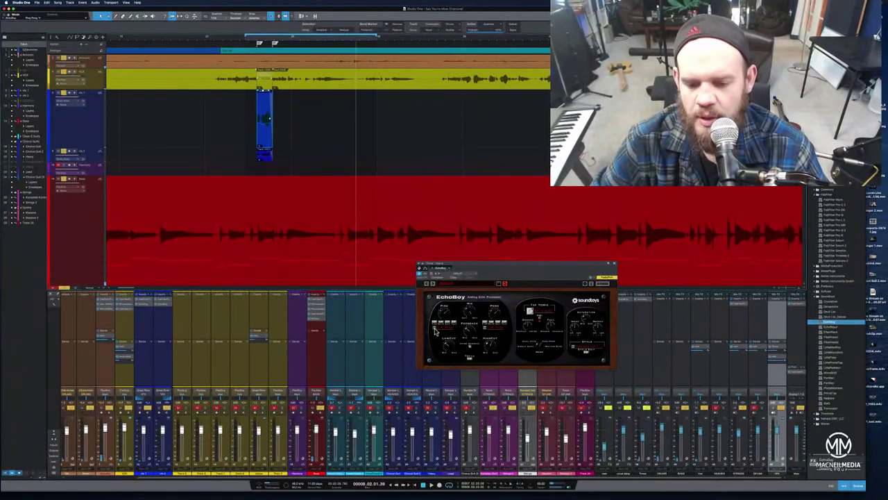
left_click(220, 38)
key("space")
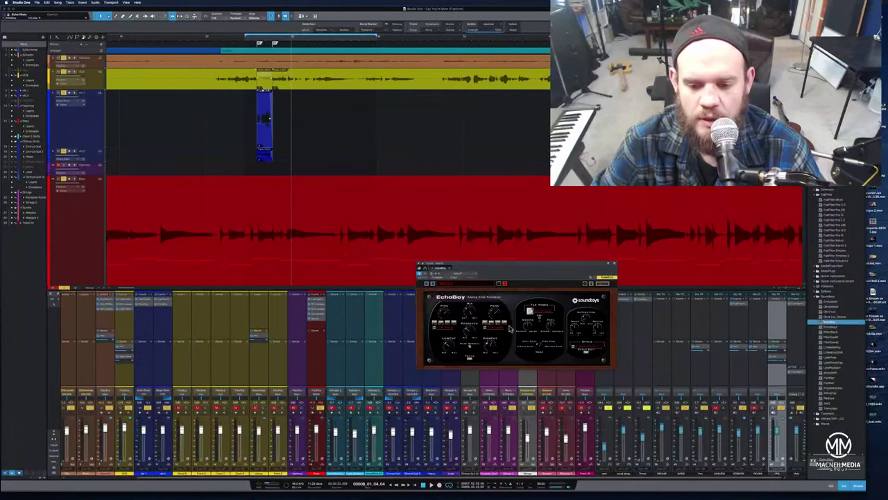
- Return EchoBoy to Single Echo mode and adjust its feedback and saturation while replaying the phrase
left_click(530, 352)
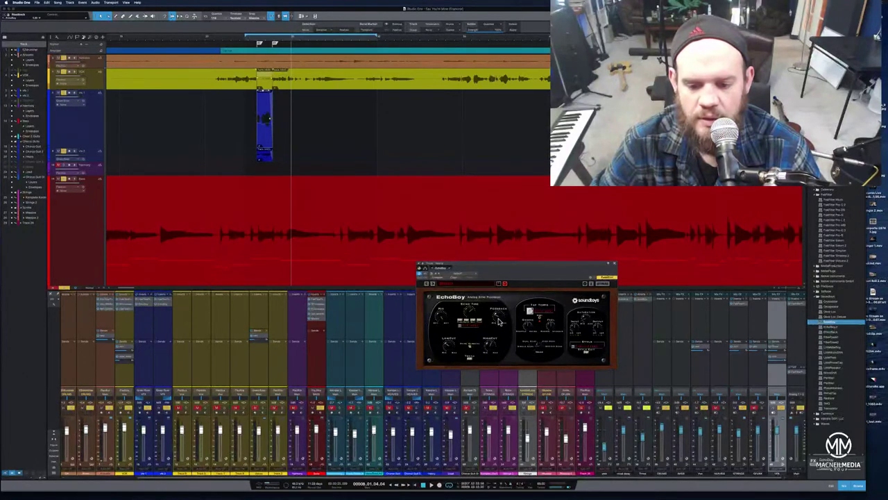
left_click(234, 42)
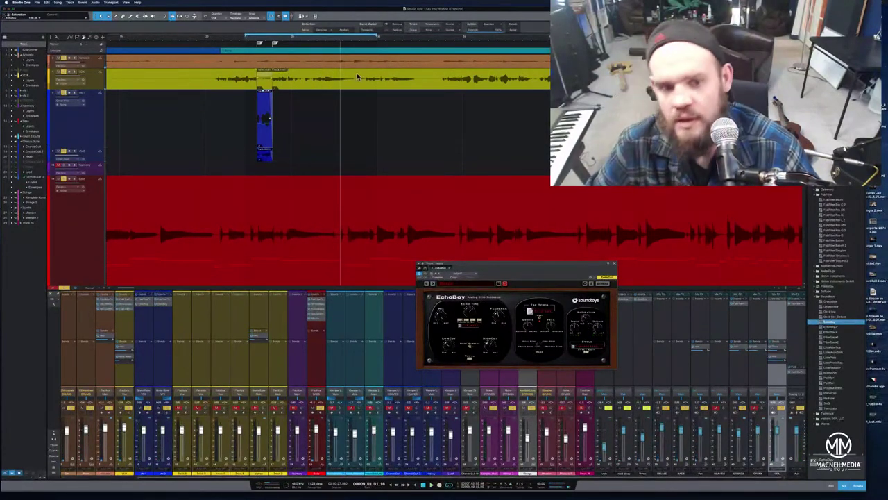
left_click(221, 38)
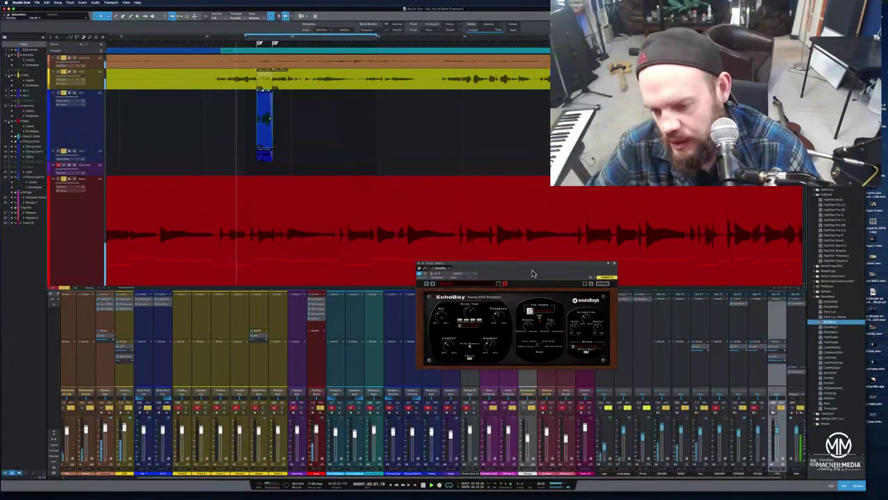
- Try EchoBoy's radio echo styles in turn, replaying the vocal phrase to compare them
left_click(595, 349)
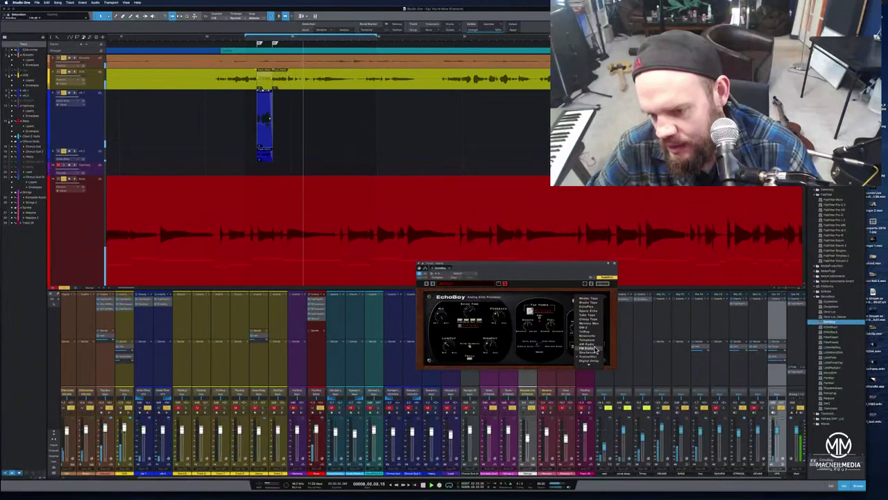
left_click(595, 346)
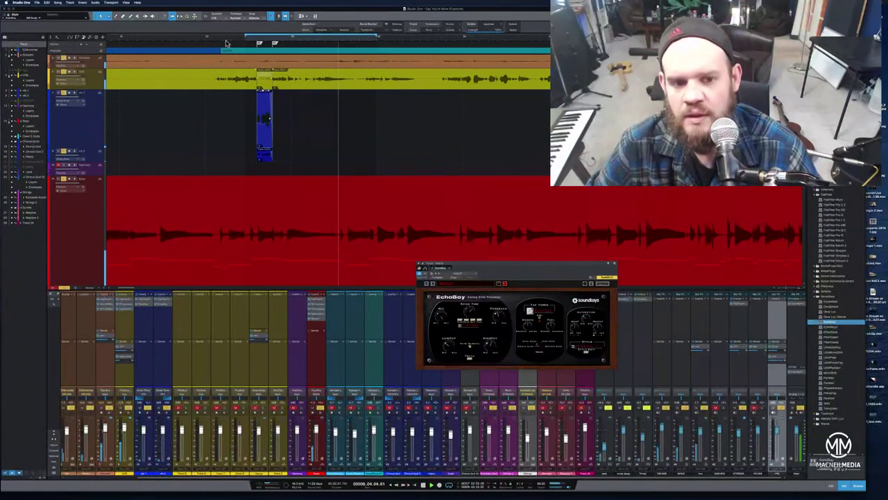
left_click(248, 41)
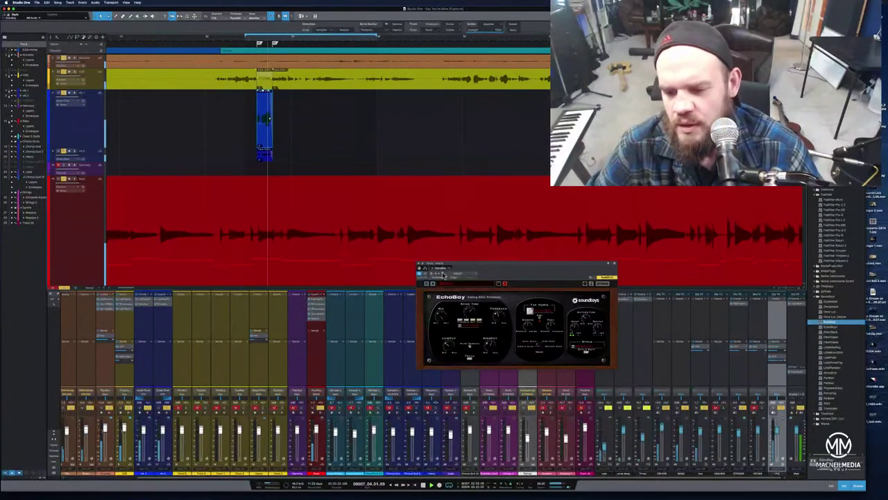
left_click(596, 345)
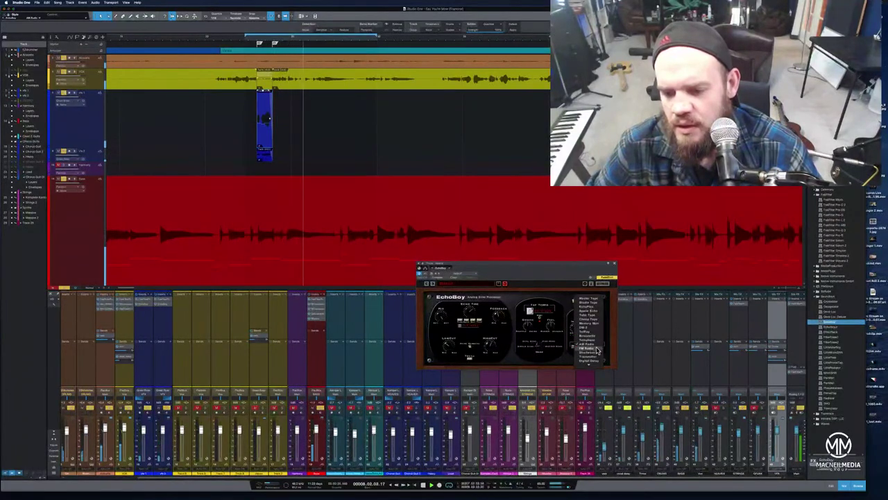
left_click(596, 345)
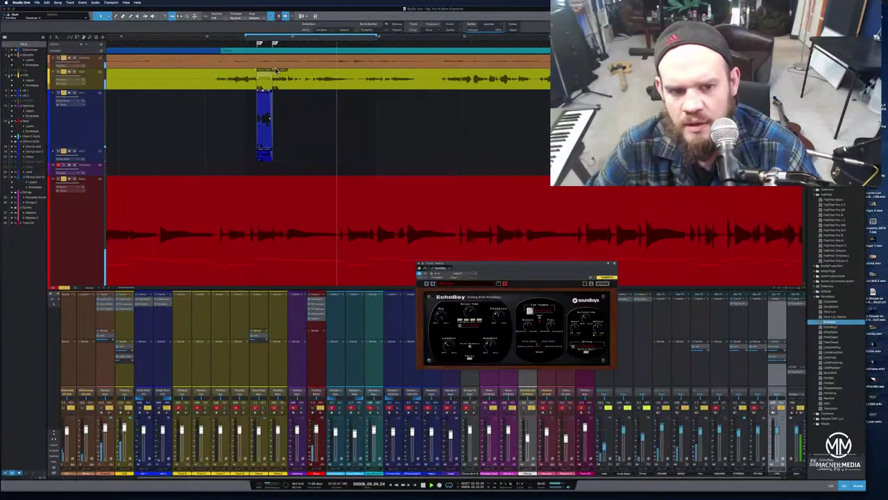
left_click(241, 40)
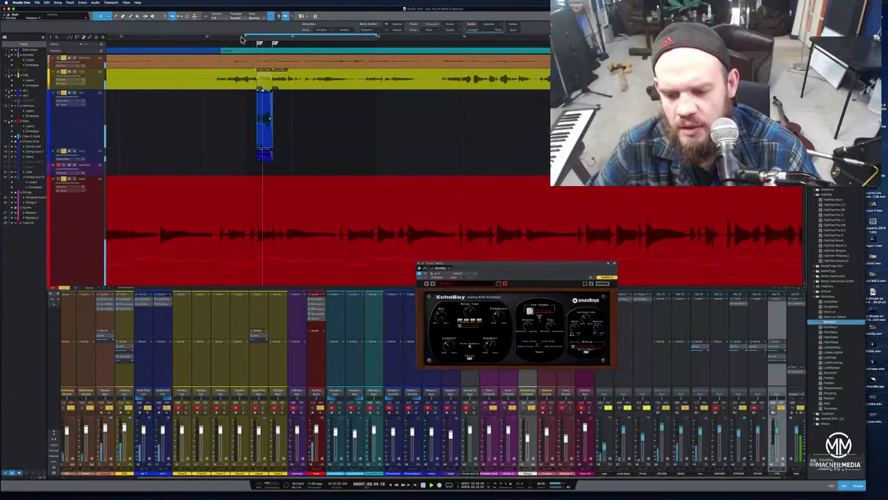
- Choose another EchoBoy echo style from further down the style list and replay the vocal phrase with it
left_click(592, 351)
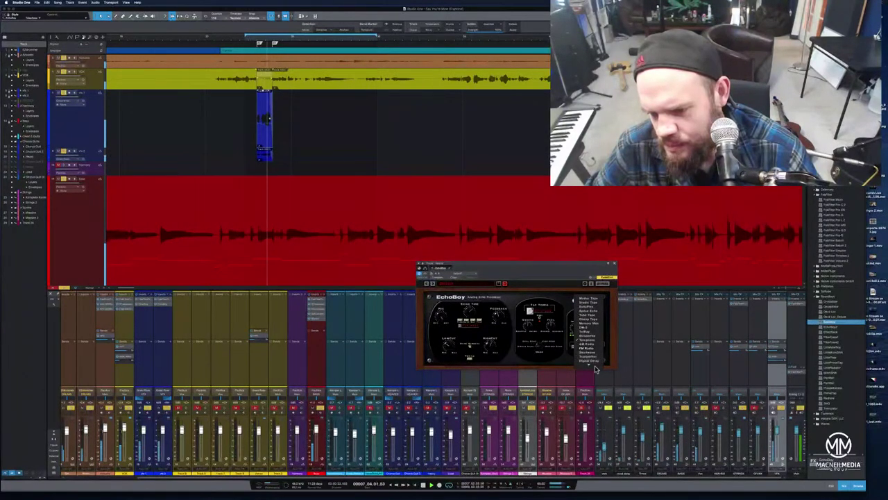
scroll(595, 364, "down", 1)
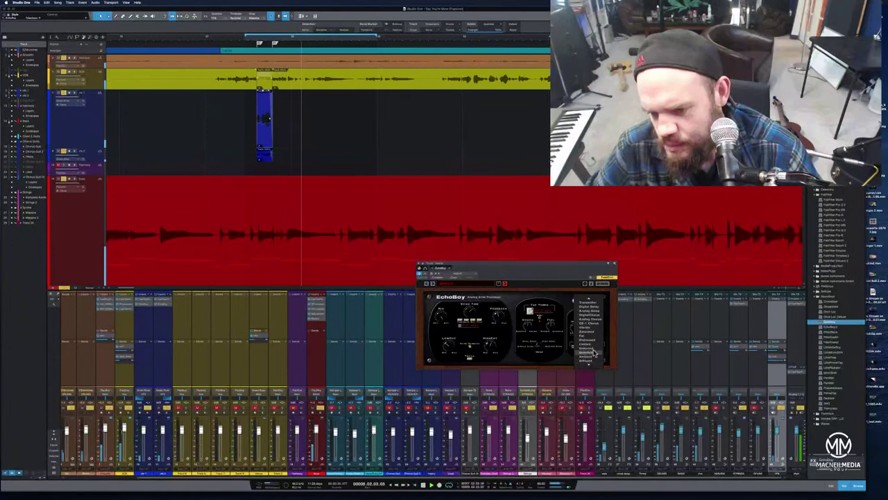
scroll(594, 340, "down", 3)
left_click(595, 340)
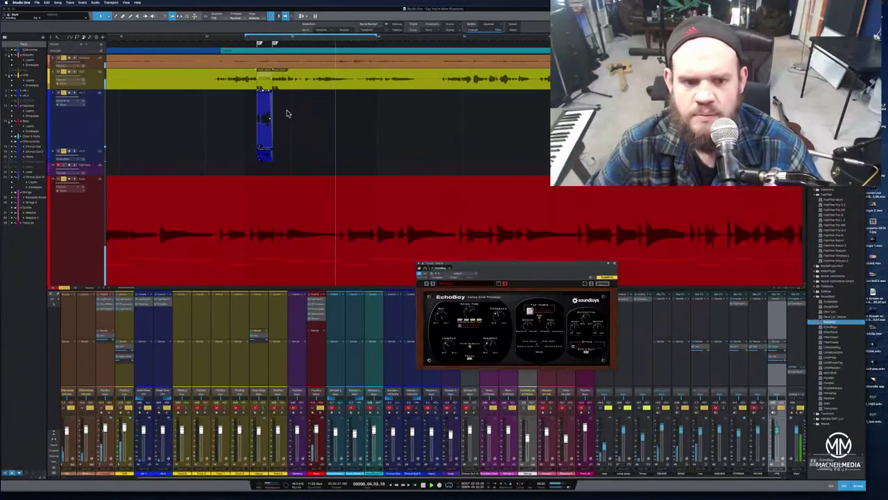
left_click(229, 34)
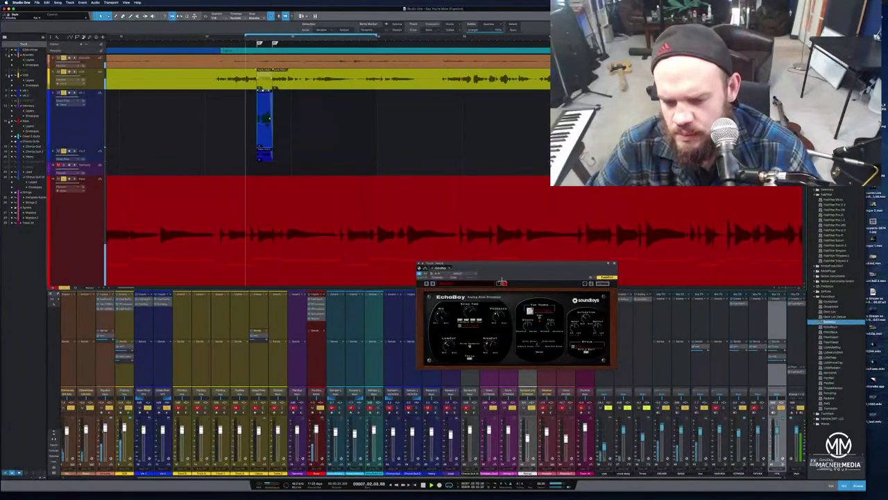
- Switch EchoBoy to a different radio-type echo style and replay the vocal phrase with it
left_click(589, 348)
scroll(589, 348, "down", 2)
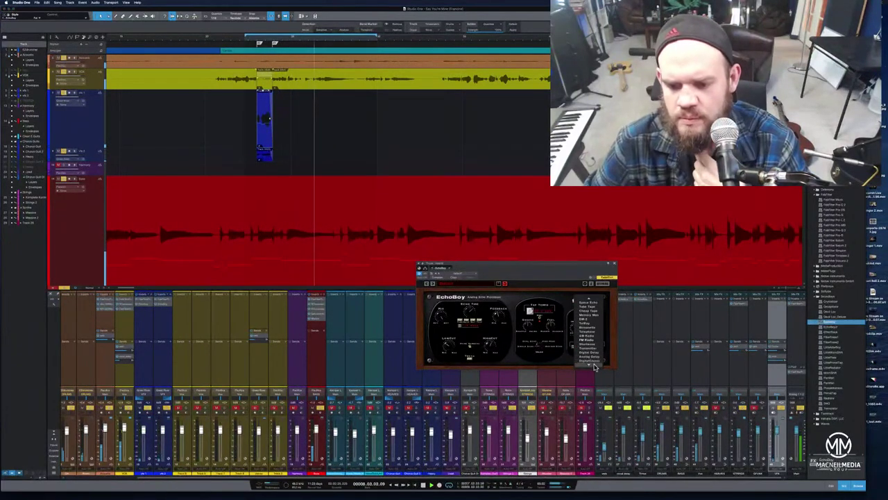
left_click(590, 339)
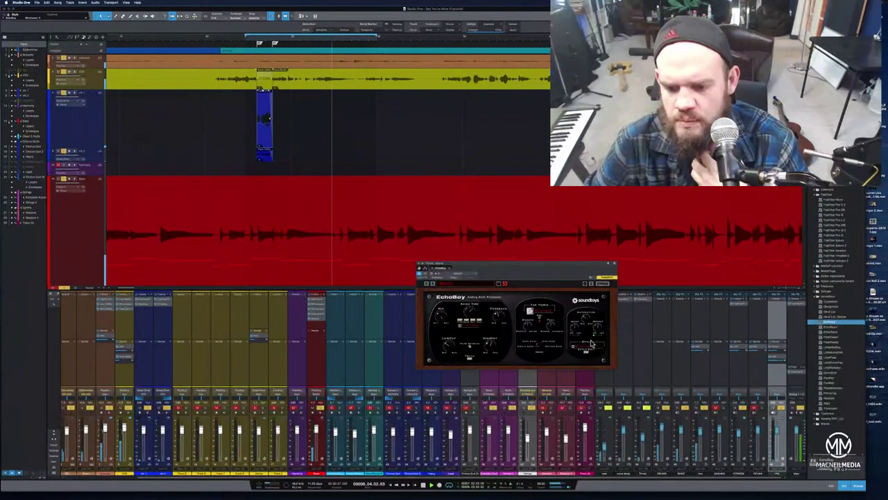
left_click(233, 43)
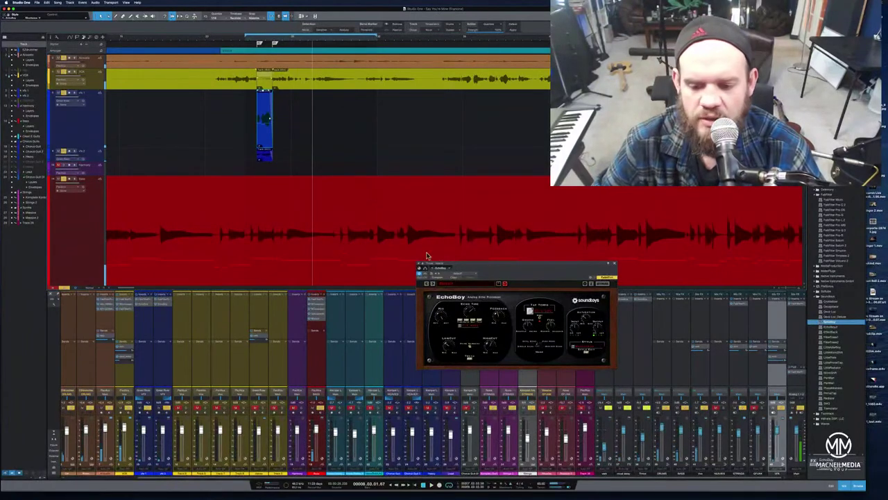
- Set EchoBoy to one of the last echo styles in the style list and audition it on the vocal phrase
left_click(597, 350)
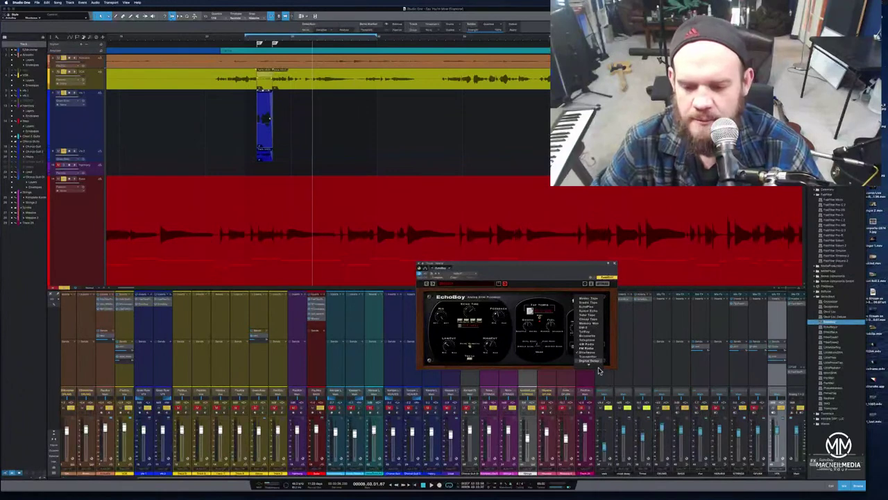
scroll(598, 369, "down", 5)
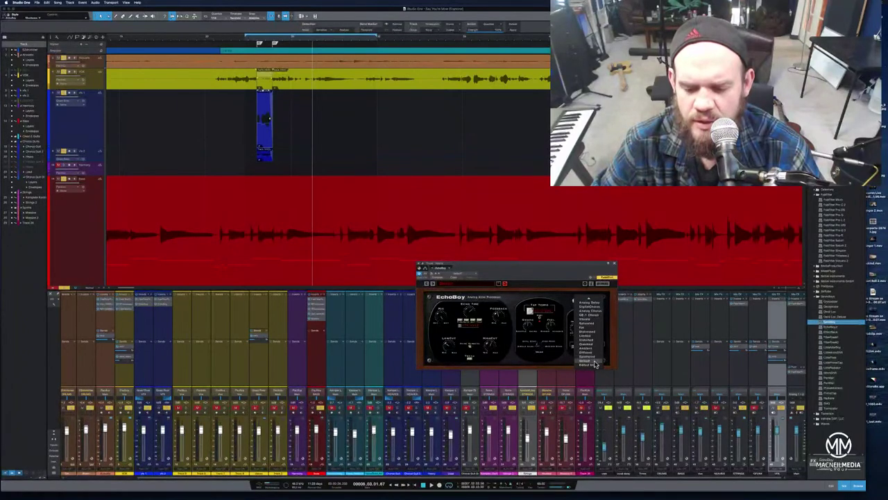
left_click(595, 364)
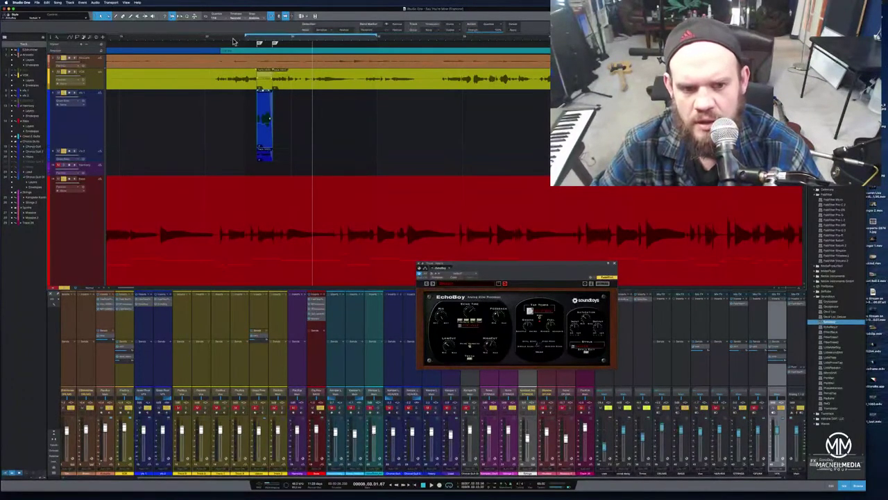
key("space")
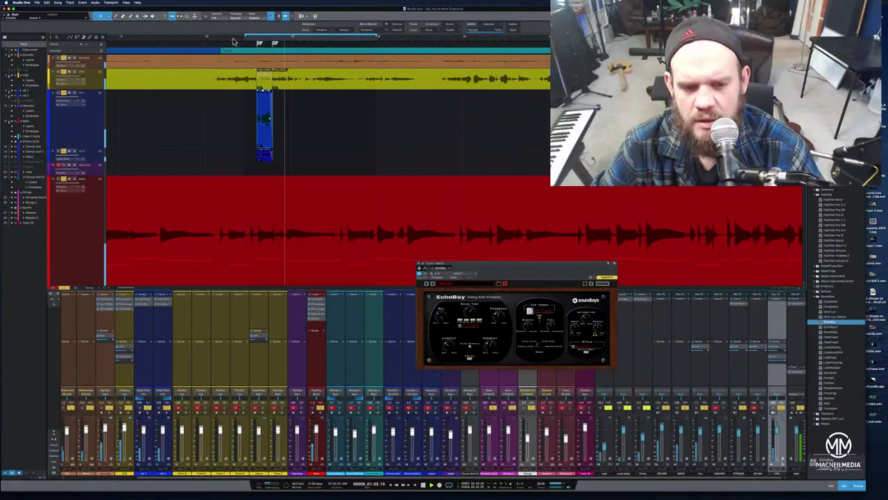
- Reopen EchoBoy's list of echo styles
left_click(590, 347)
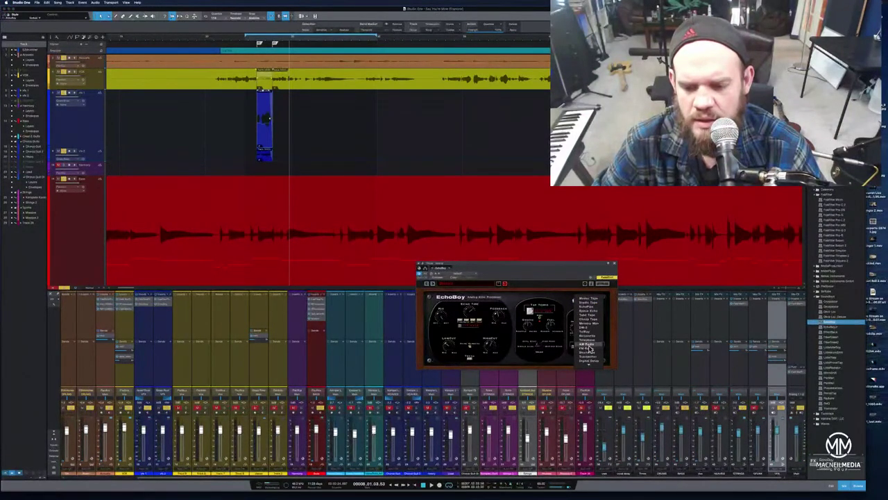
- Try the Cheap Tape and Binsonette styles in EchoBoy, playing the short vocal phrase back with each
left_click(244, 39)
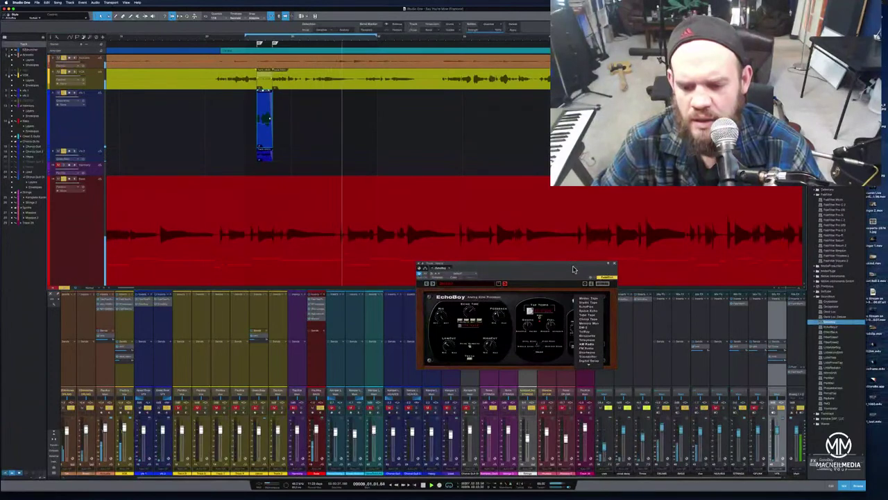
left_click(595, 320)
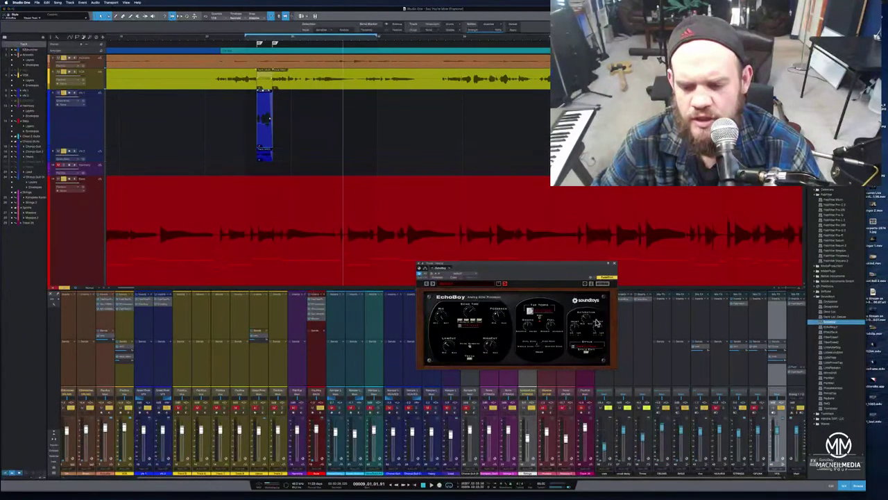
left_click(257, 40)
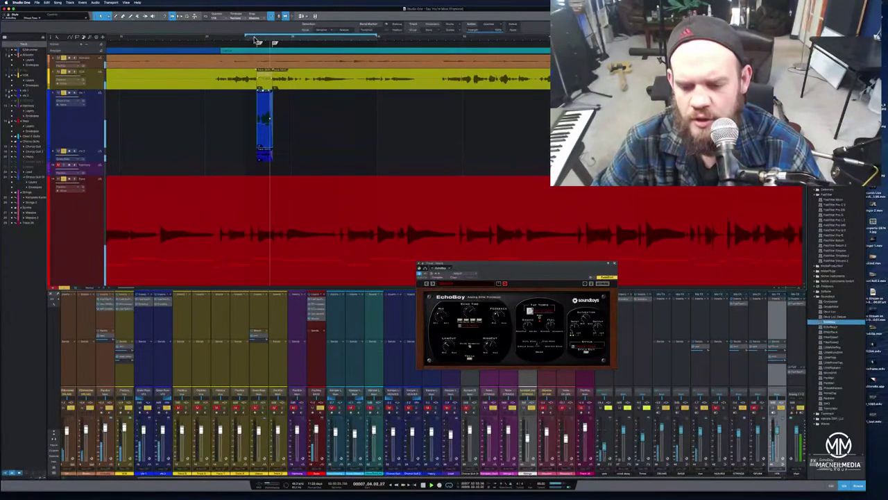
left_click(592, 345)
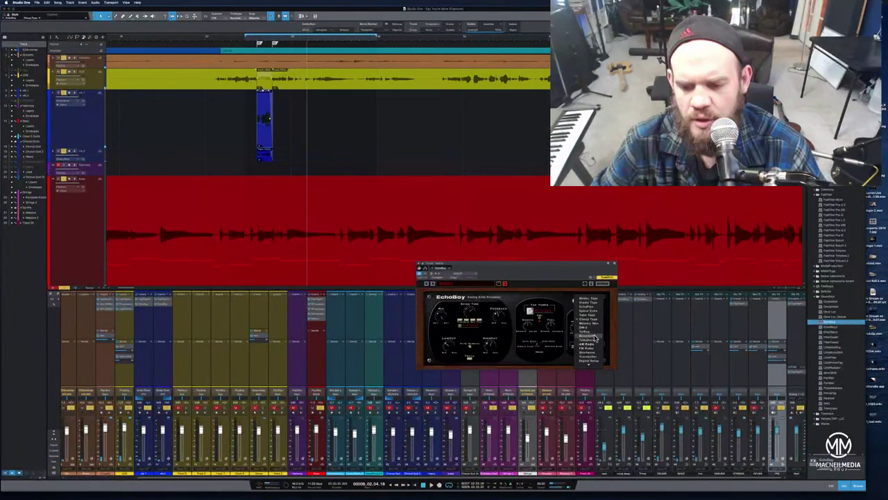
left_click(595, 338)
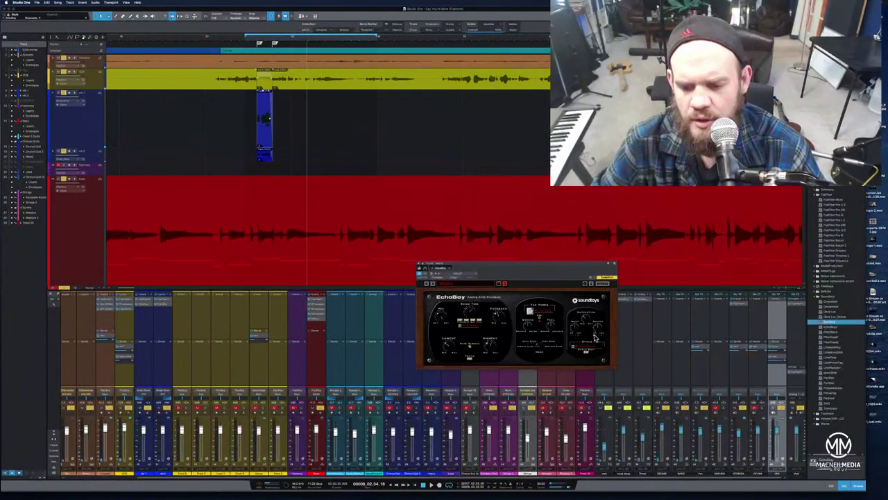
left_click(256, 39)
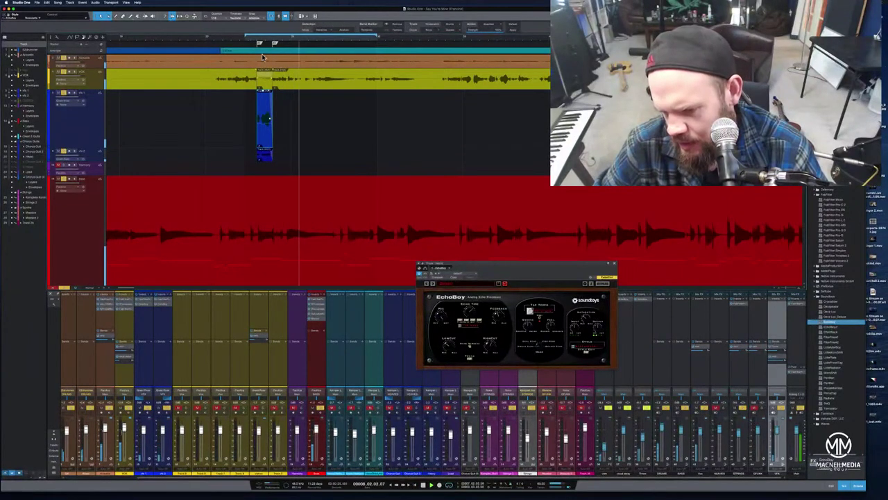
- Change the EchoBoy style to one near the end of the style list
left_click(598, 350)
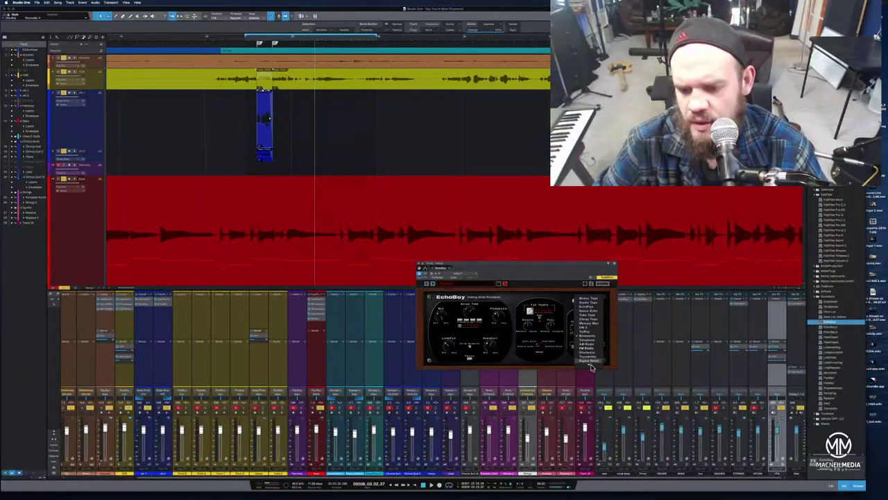
scroll(592, 364, "down", 3)
scroll(592, 366, "down", 3)
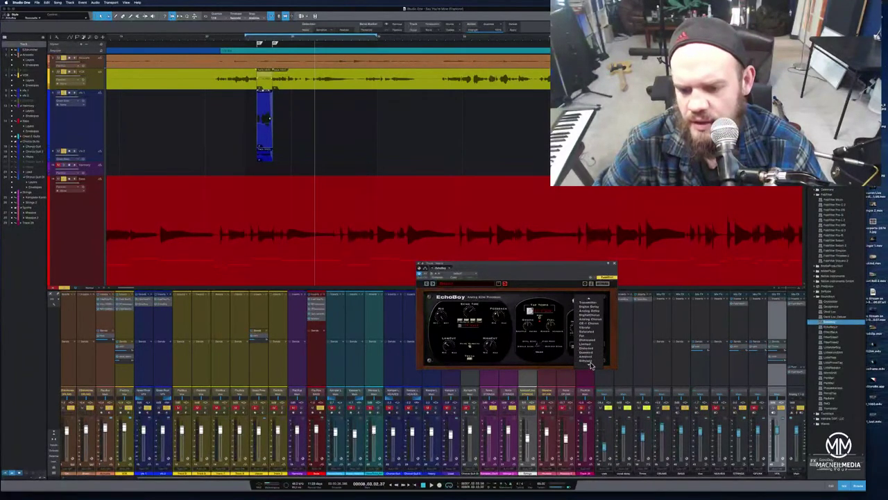
scroll(592, 362, "down", 2)
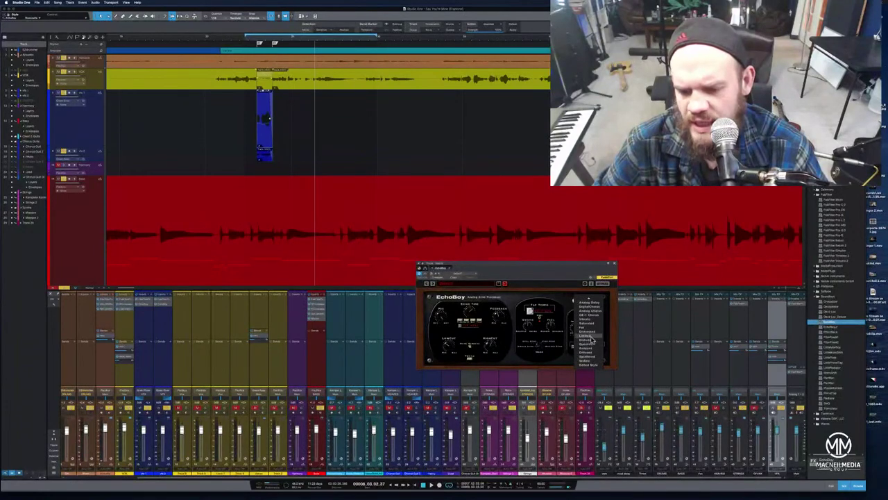
left_click(589, 363)
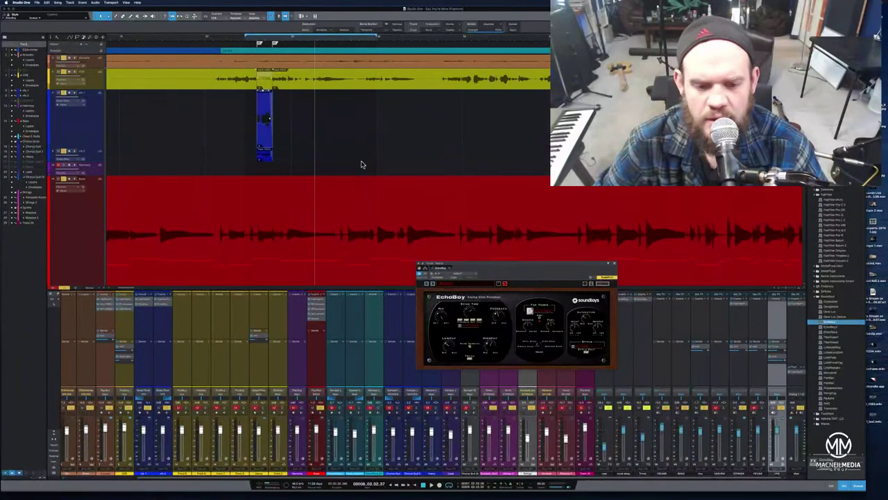
- Play the phrase back and adjust the Saturation of EchoBoy on the upper blue vocal-effect track
left_click(251, 43)
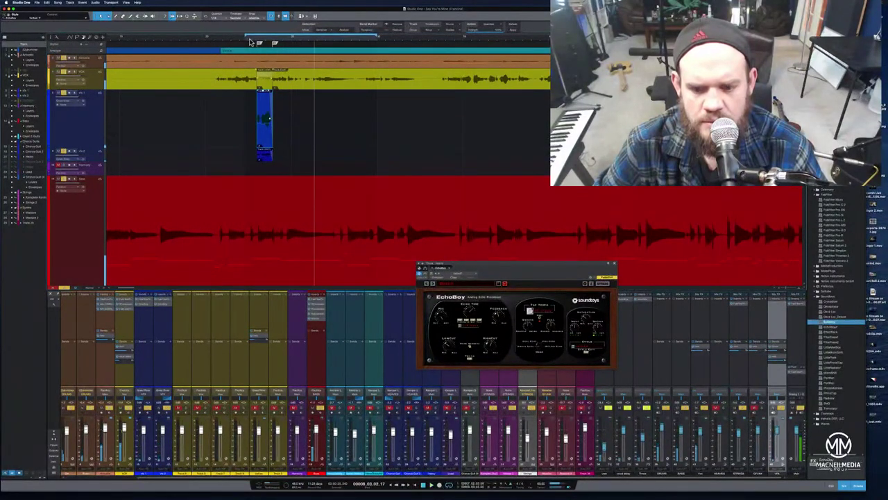
key("space")
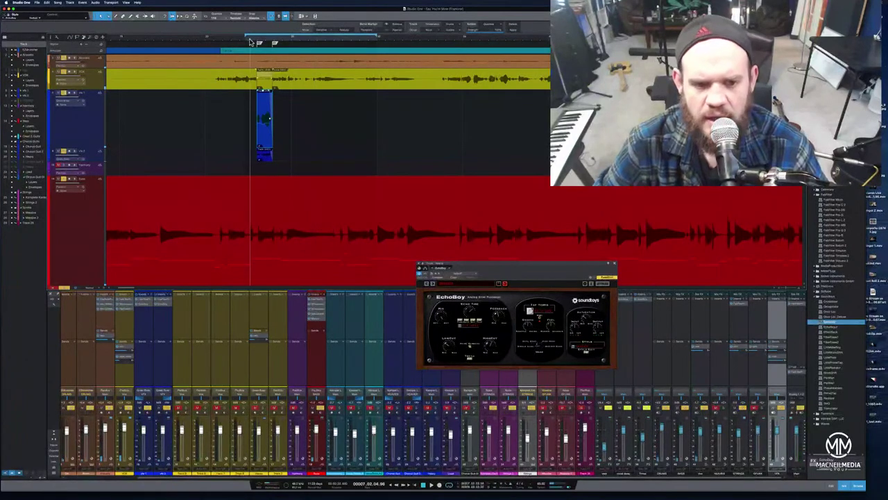
left_click(263, 111)
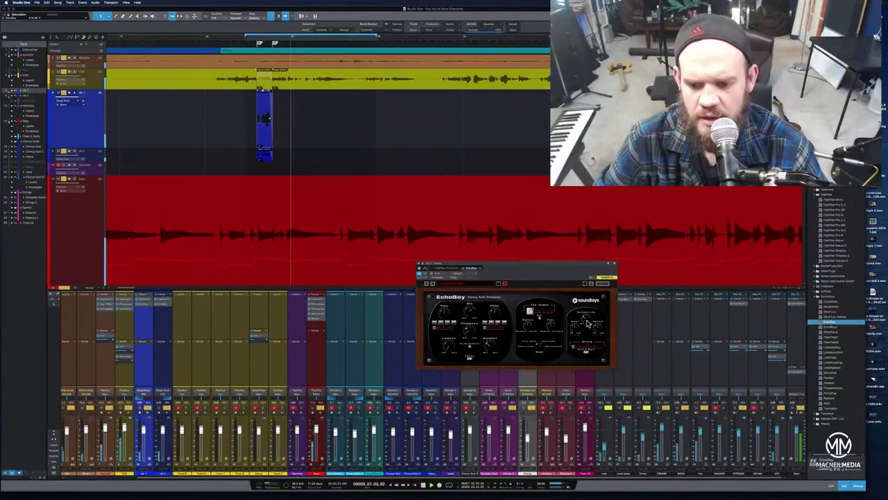
left_click(207, 38)
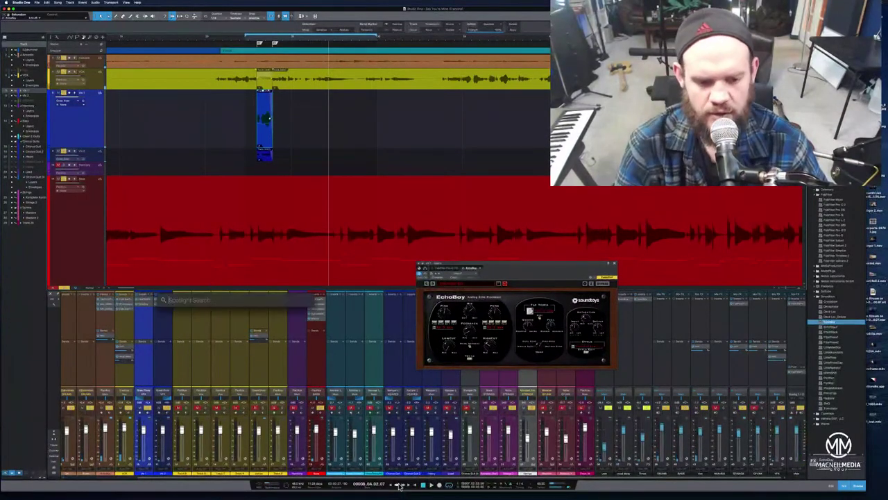
- Switch to Soundly and search the sound library for static
key("Return")
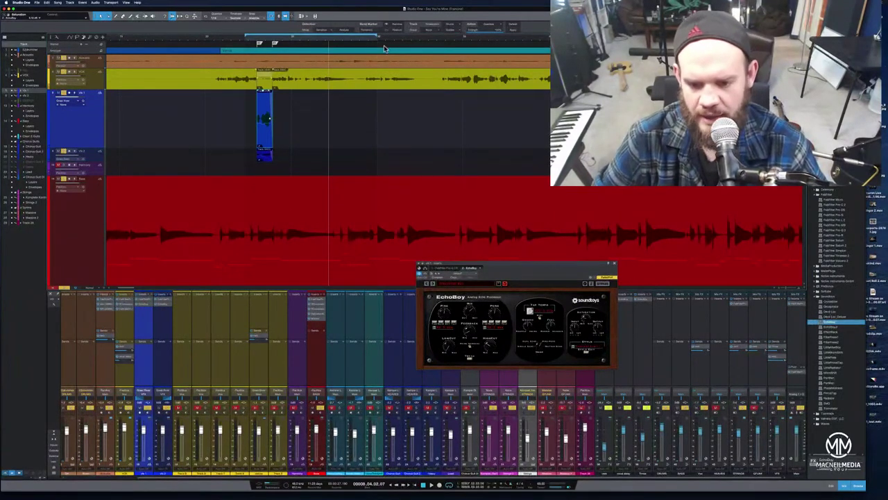
left_click(455, 98)
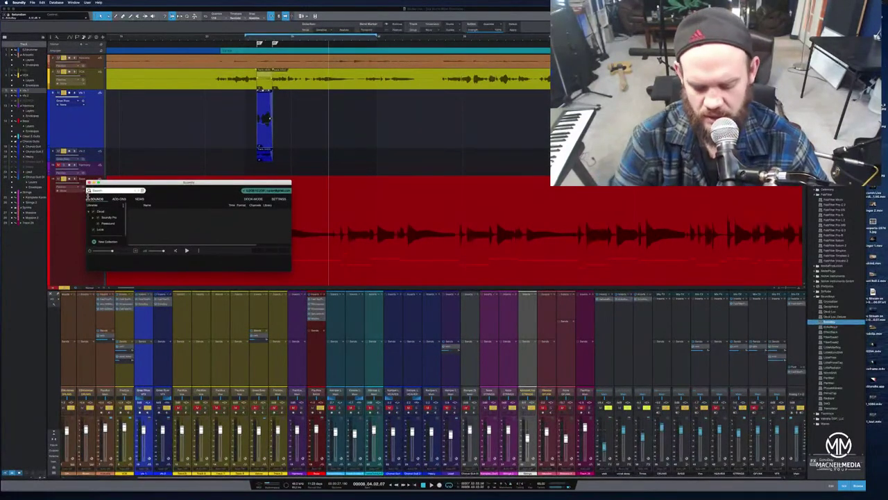
type("sh")
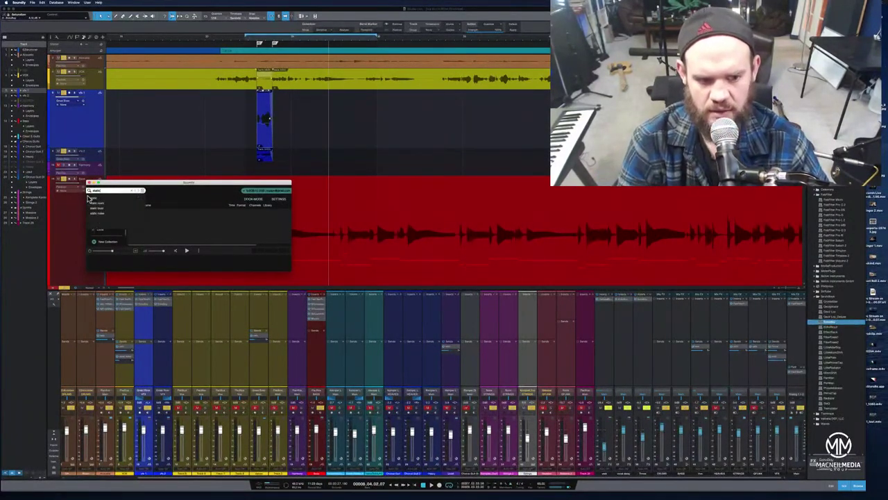
key("Return")
- Audition several of the static sounds in the search results to find one suited to the vocal phrase
left_click(151, 212)
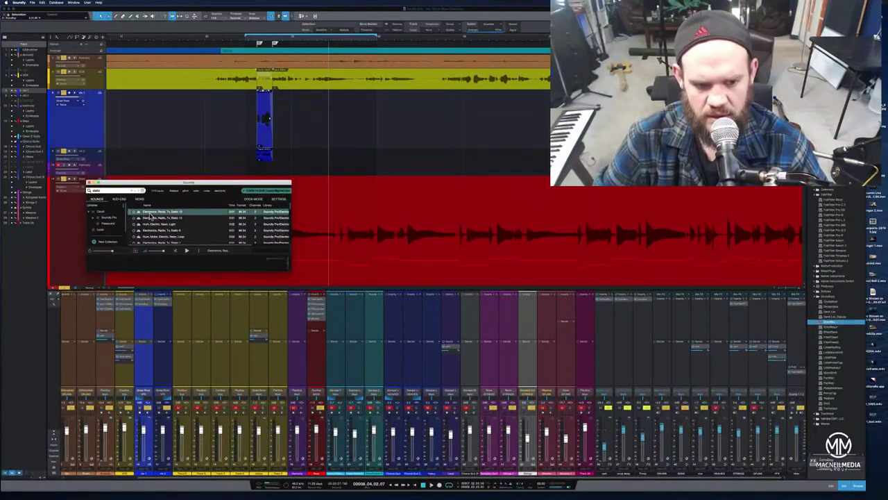
key("Down")
key("Down")
key("Down")
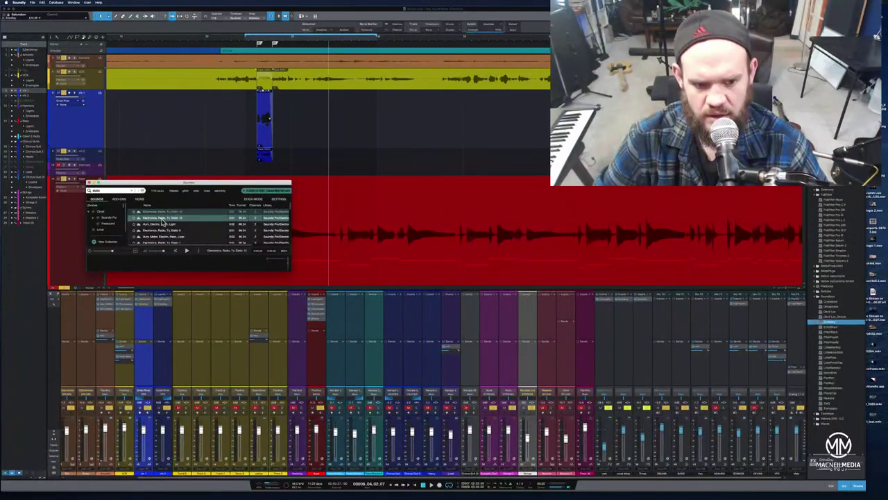
scroll(175, 234, "down", 2)
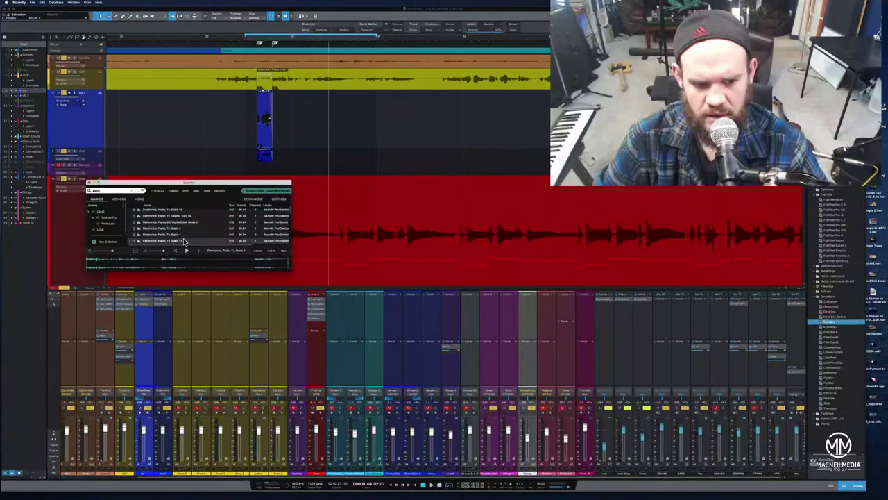
left_click(179, 217)
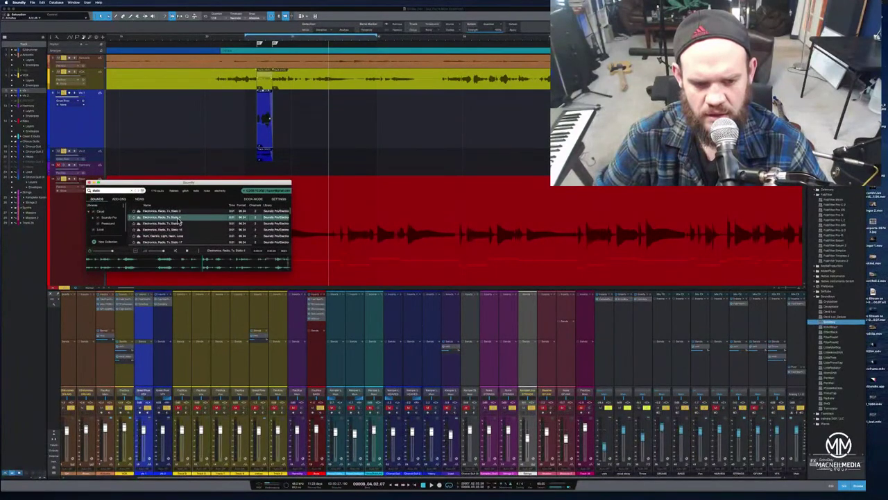
scroll(181, 229, "down", 2)
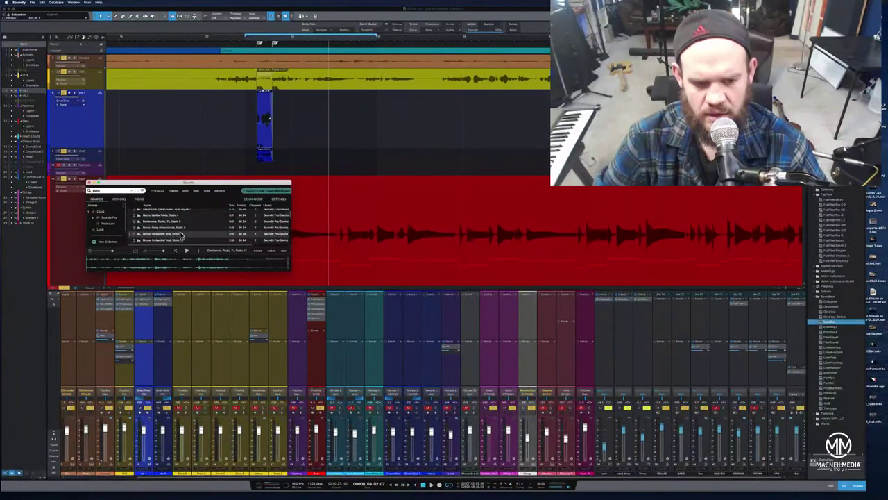
left_click(185, 230)
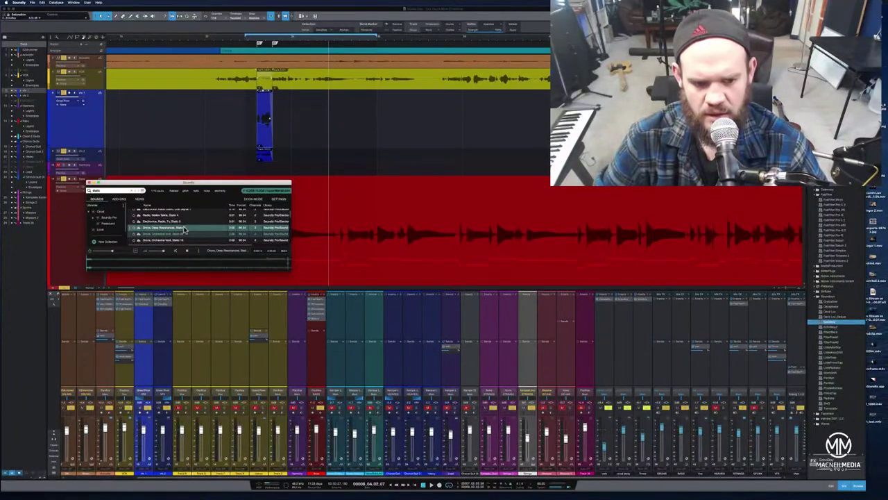
- Place nearly the whole Electronics, Radio, Tv, Static 5 sound on the Harmony track beneath the vocal phrase
left_click(185, 222)
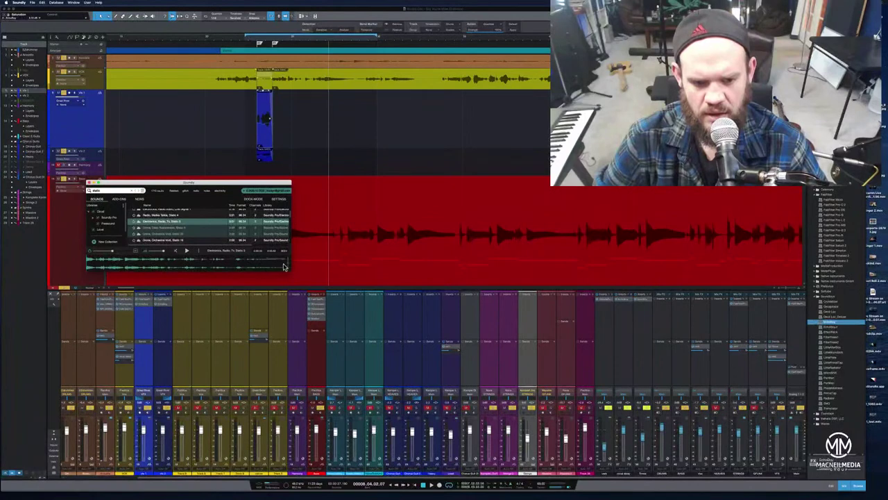
left_click_drag(283, 266, 62, 263)
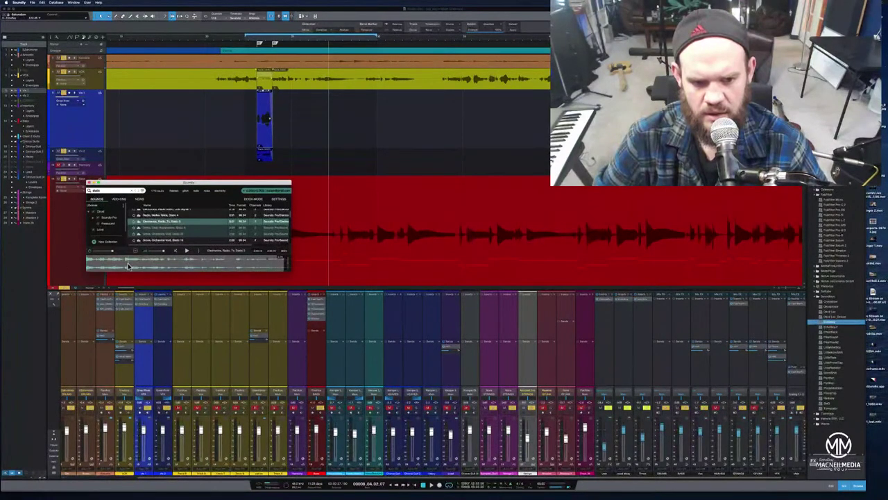
left_click_drag(127, 266, 264, 167)
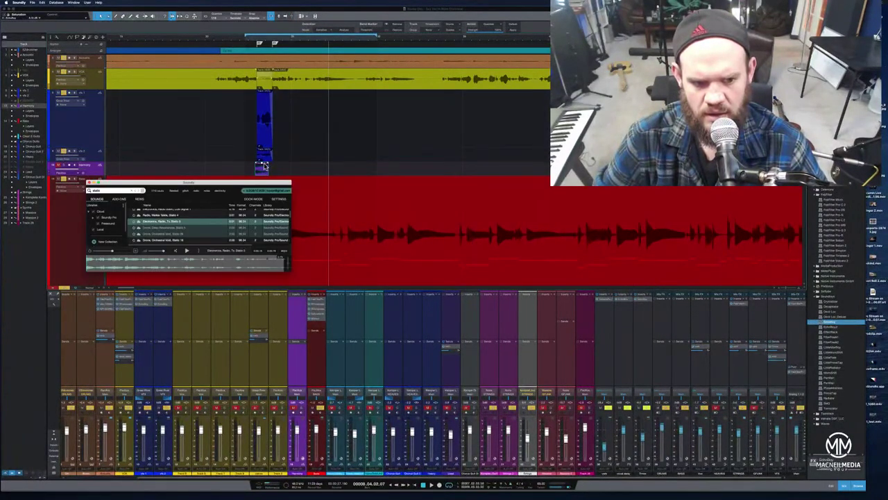
- Add a new audio track below the lower blue vocal-effect track and move the static clip onto it
left_click(94, 167)
left_click(95, 158)
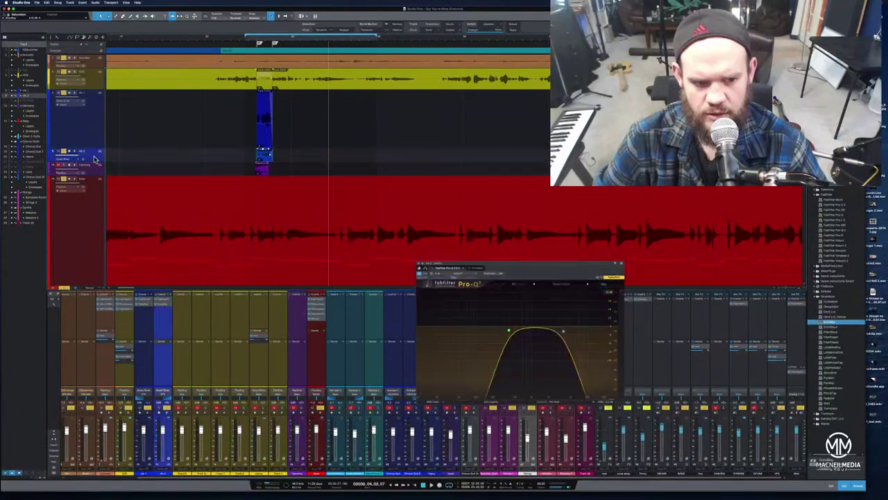
right_click(98, 158)
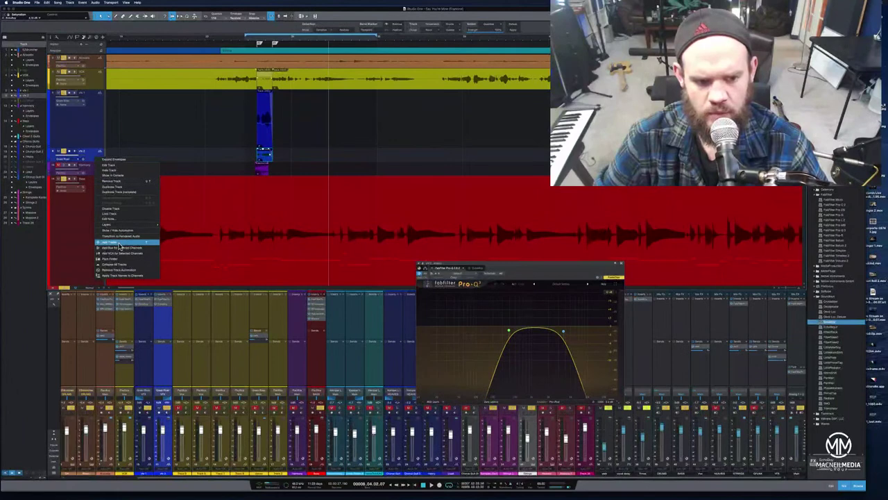
left_click(120, 243)
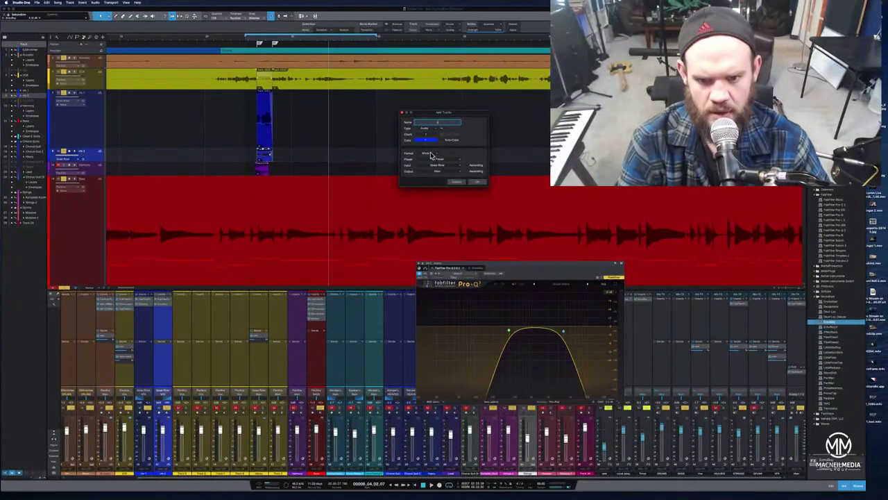
key("Return")
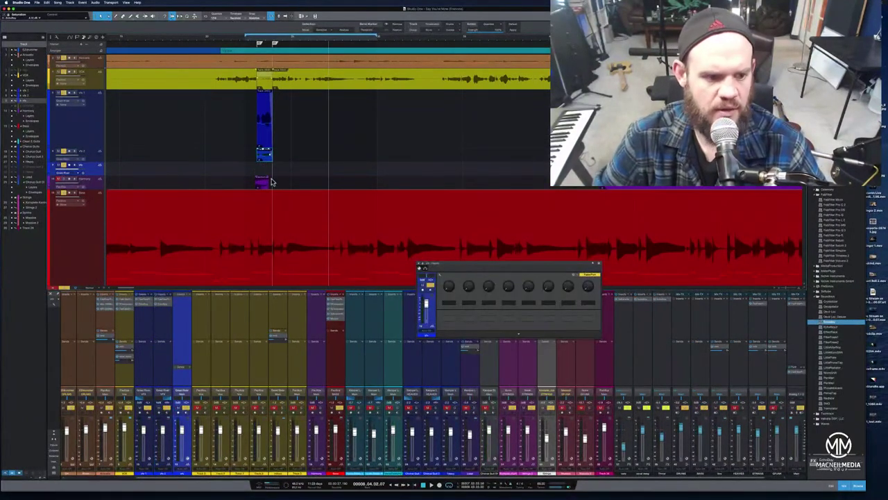
left_click_drag(260, 188, 262, 172)
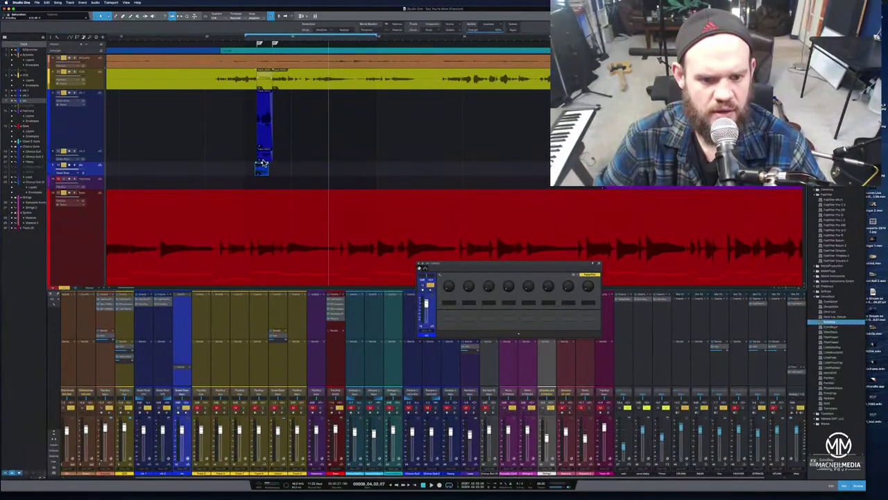
- Play the section back and lower the static clip's gain to blend it with the vocal phrase
left_click(238, 45)
key("space")
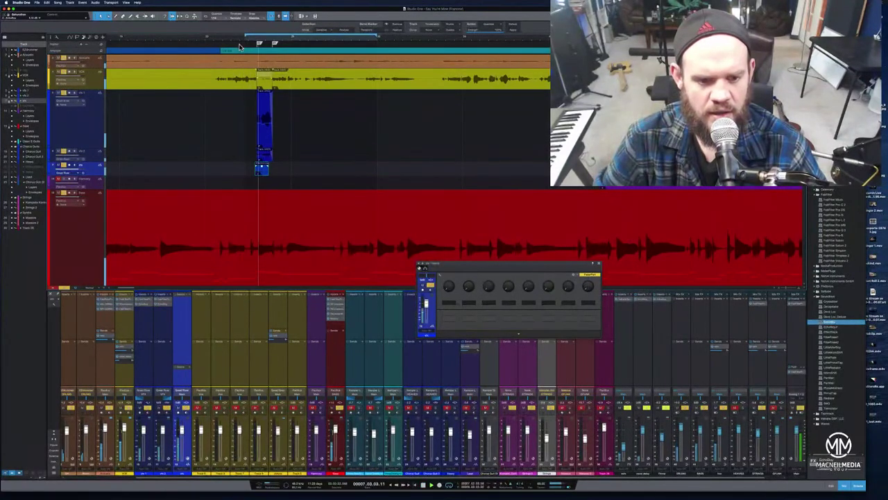
left_click(262, 168)
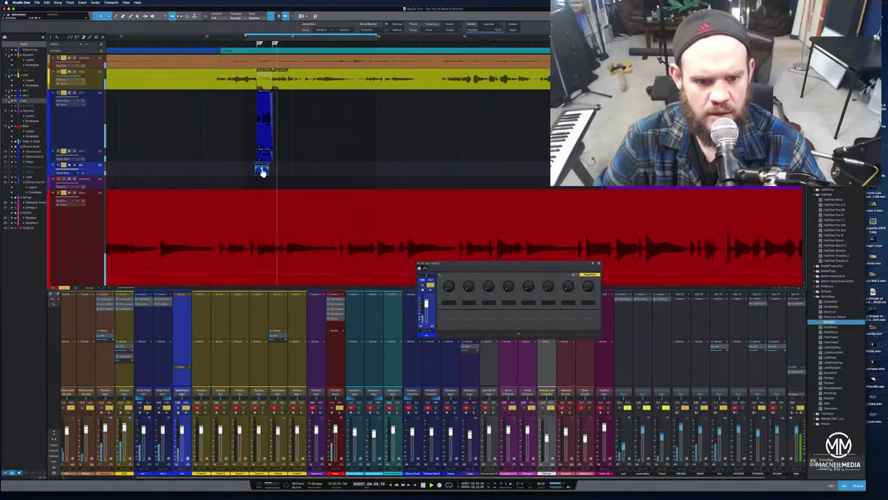
left_click(229, 37)
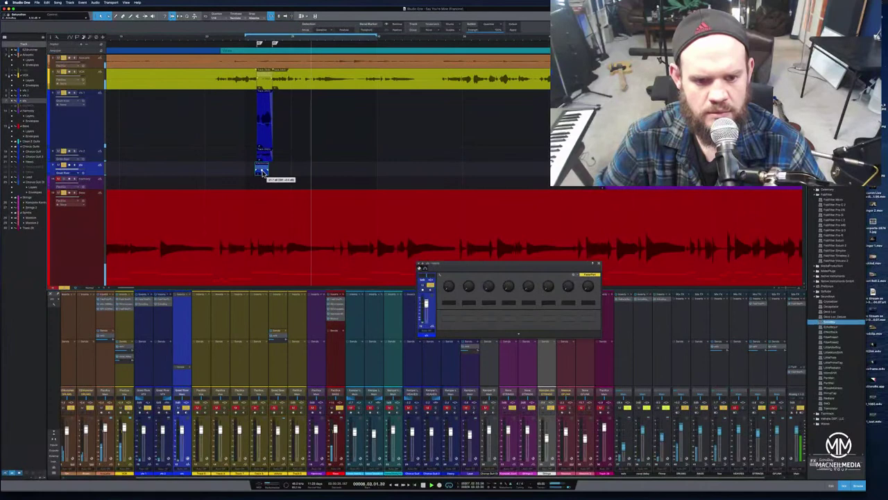
left_click(264, 173)
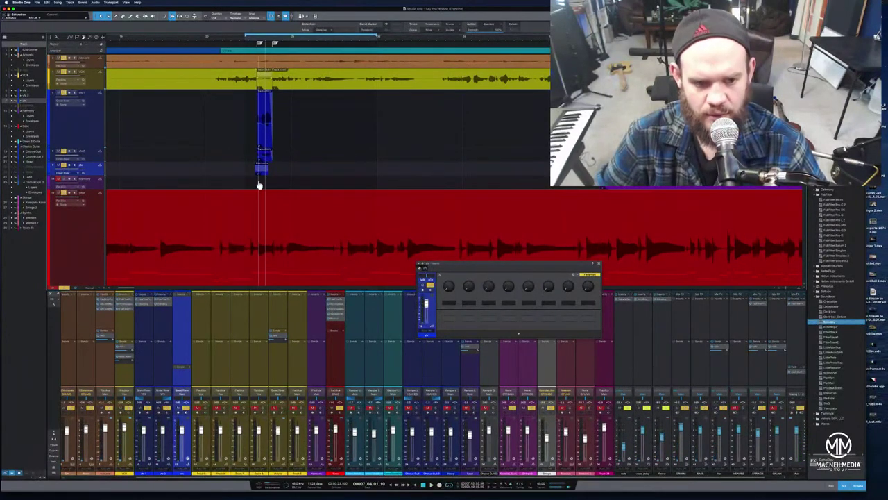
- Add a reverb send and a vocal delay send to the static track's channel, replacing the mistakenly added throw send
left_click(189, 368)
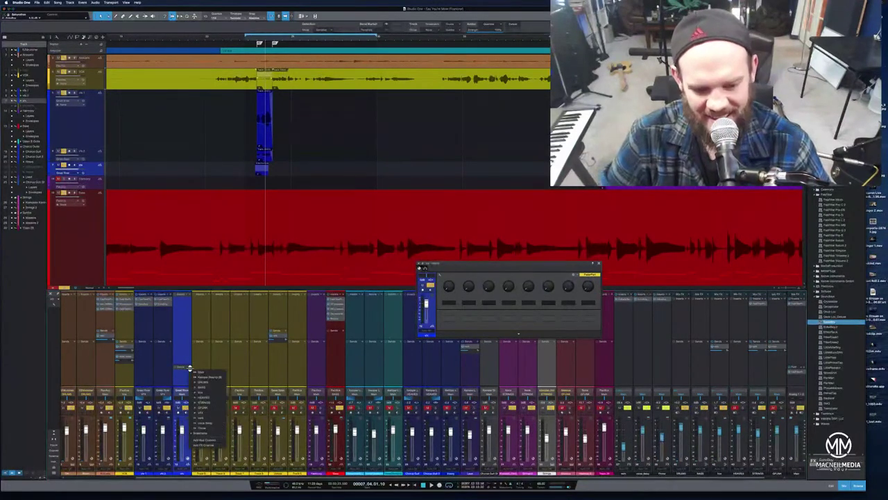
left_click(202, 430)
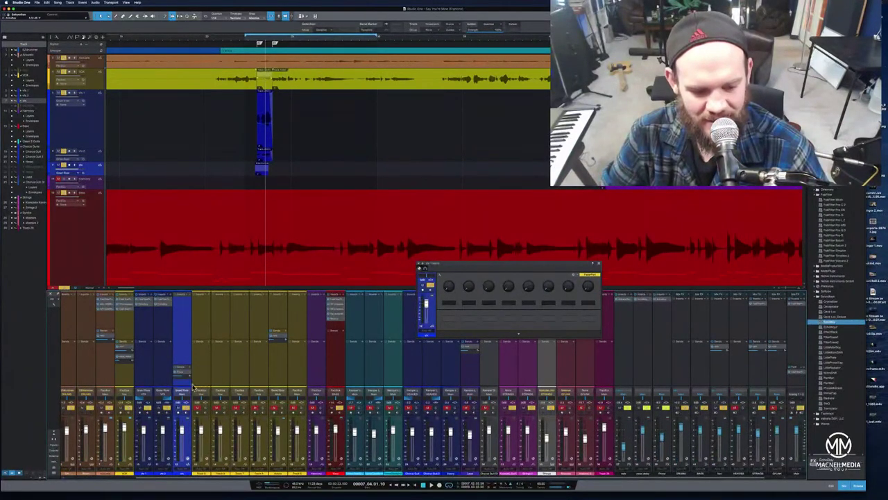
right_click(191, 376)
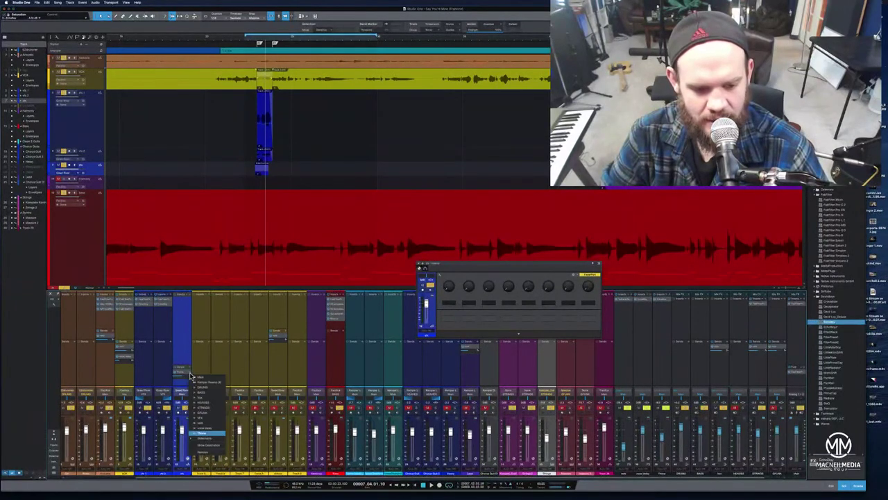
left_click(201, 424)
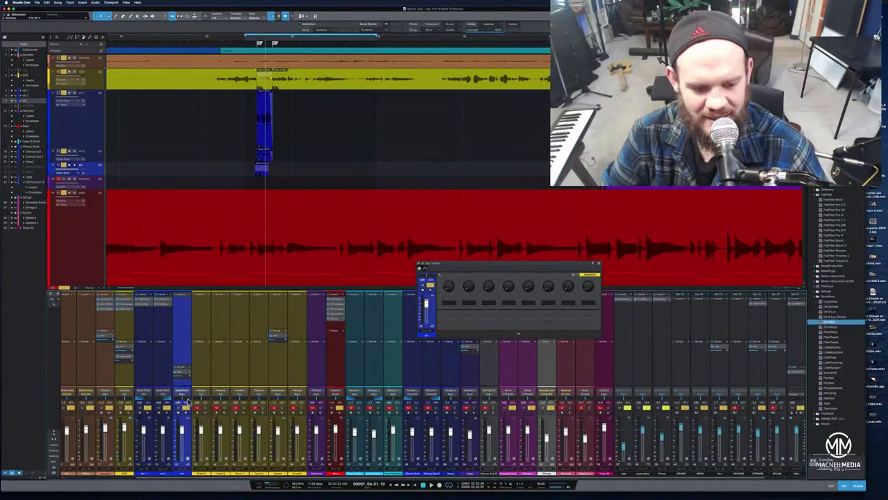
left_click(192, 373)
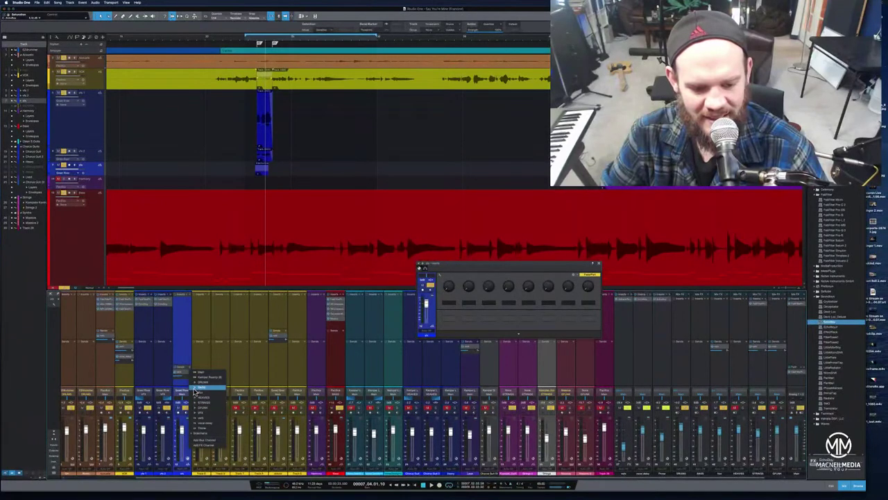
left_click(201, 424)
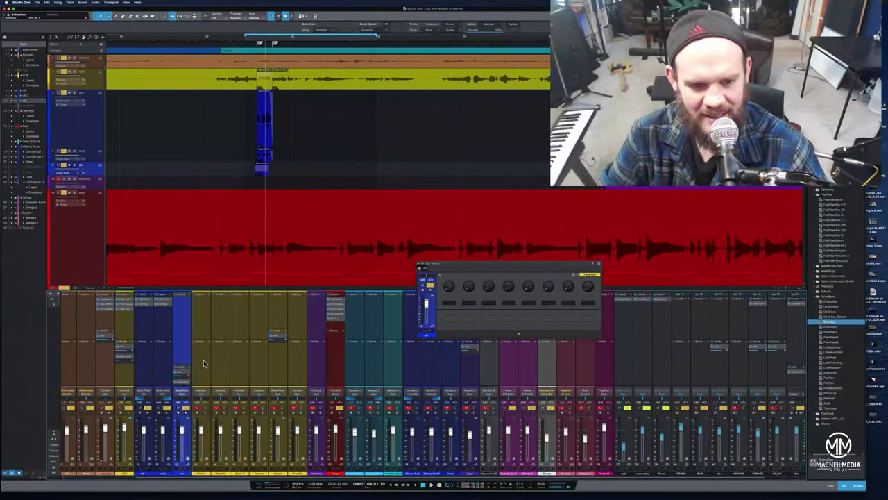
- Play the section back and raise the static clip's gain beneath the vocal phrase
left_click(213, 39)
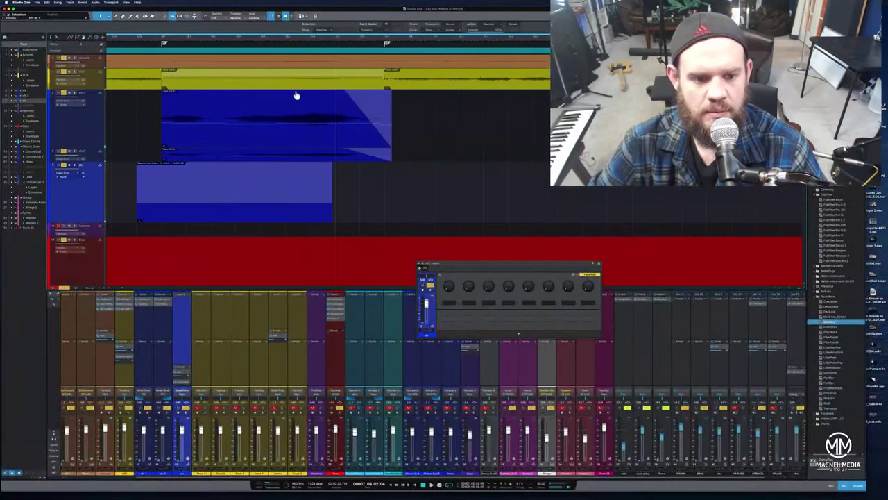
left_click(252, 206)
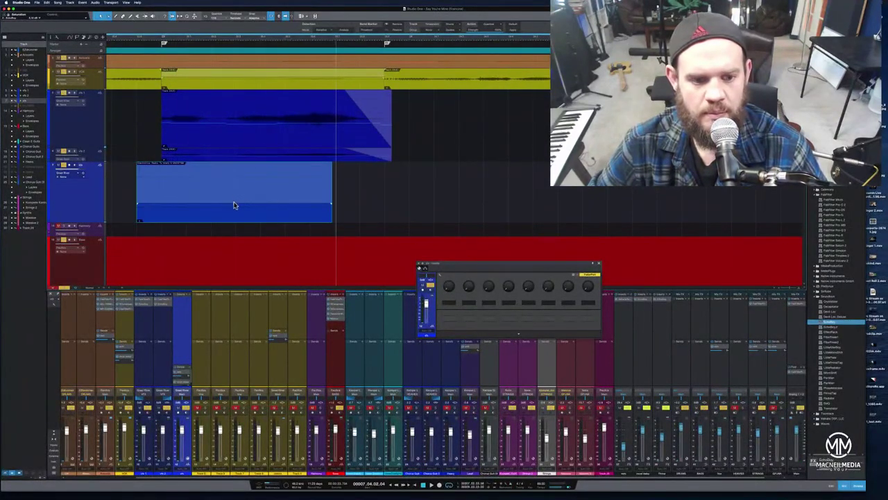
left_click_drag(233, 205, 234, 180)
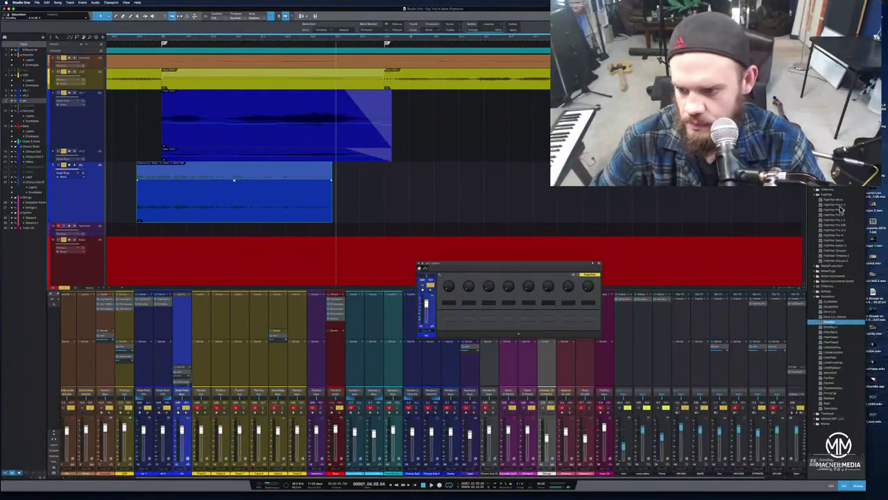
- Insert FabFilter Pro-Q 3 on the static track, roll off its low end with a low-cut band, and play it back
left_click(843, 229)
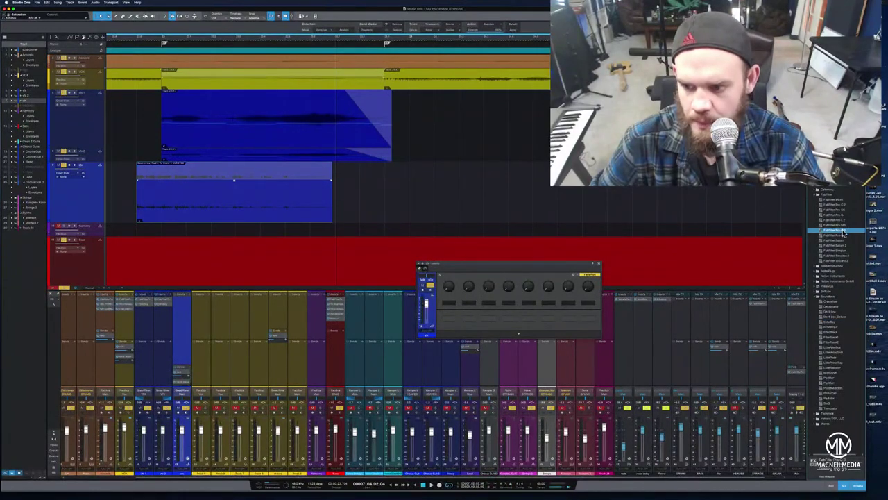
left_click_drag(844, 234, 234, 201)
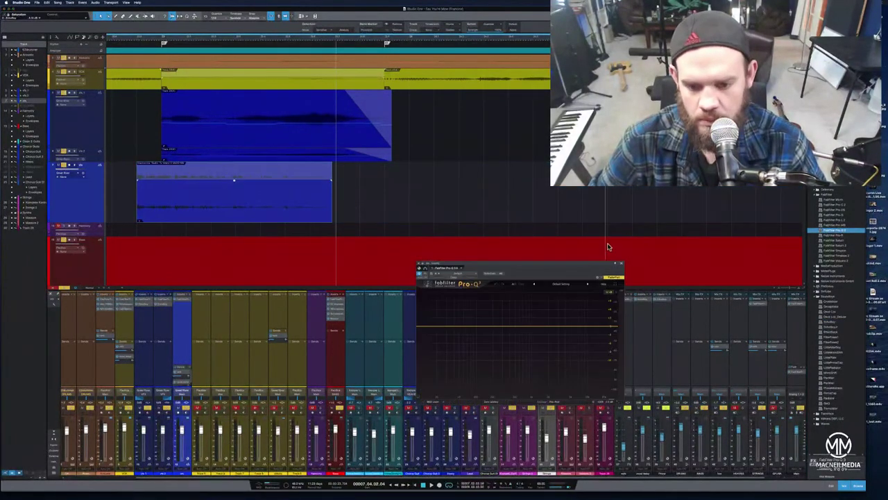
left_click_drag(430, 328, 483, 328)
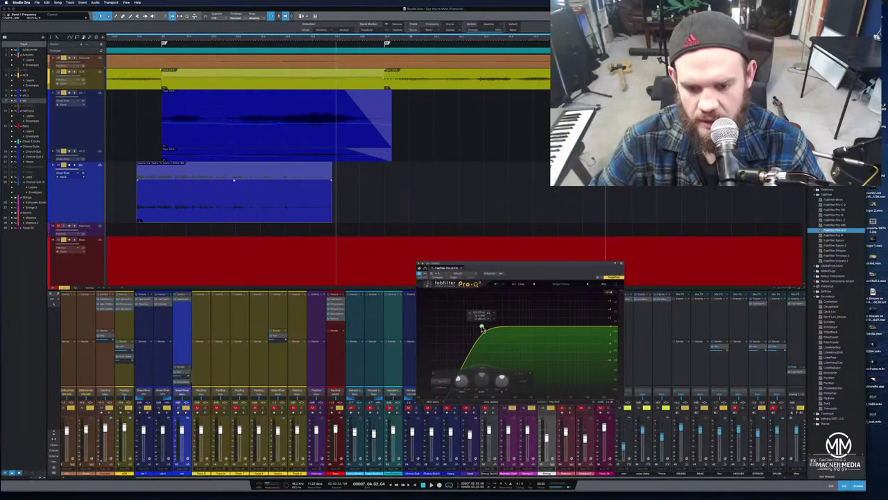
left_click(133, 42)
key("space")
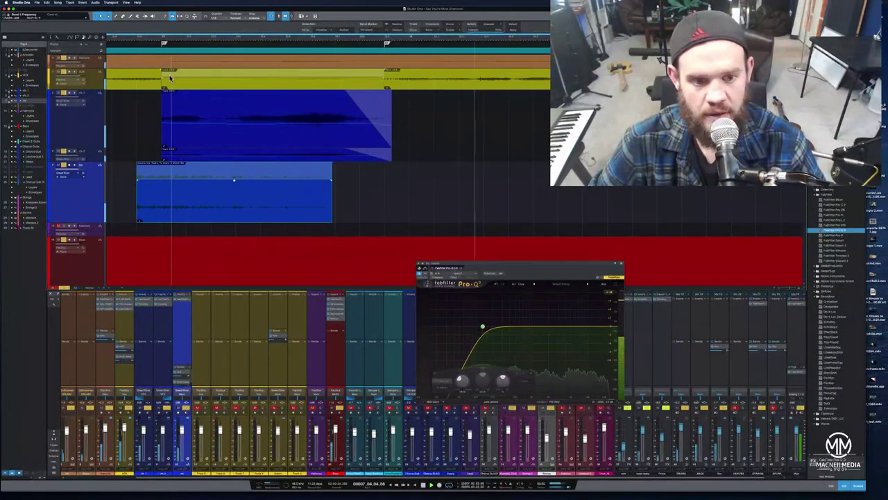
left_click(120, 39)
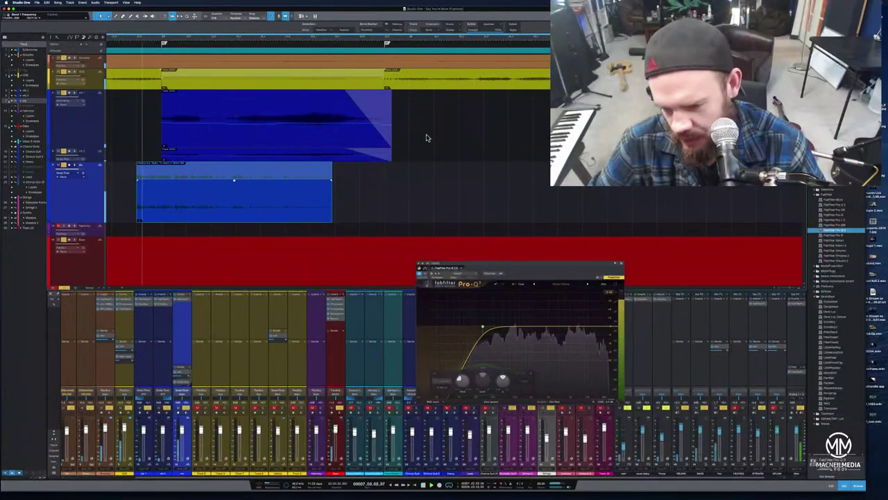
- Add a wide bell cut just above the low-cut band in the static track's EQ and fine-tune it during playback
left_click_drag(507, 330, 510, 341)
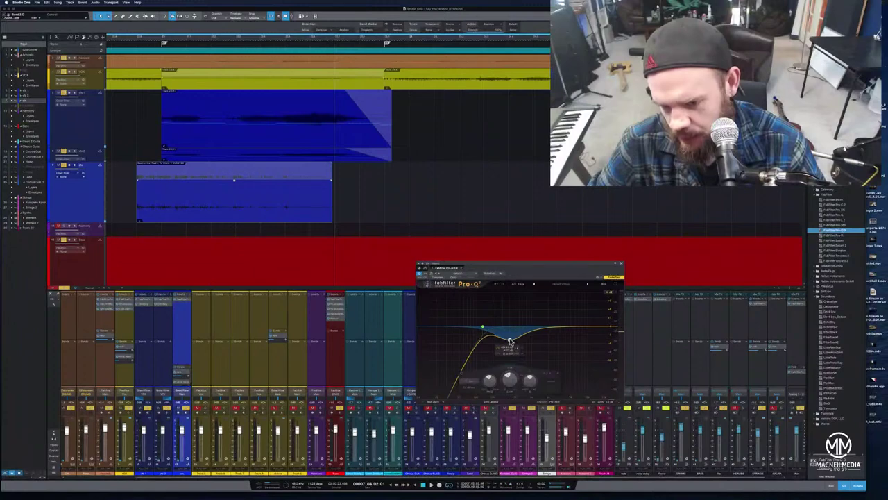
scroll(510, 341, "down", 5)
scroll(511, 341, "up", 3)
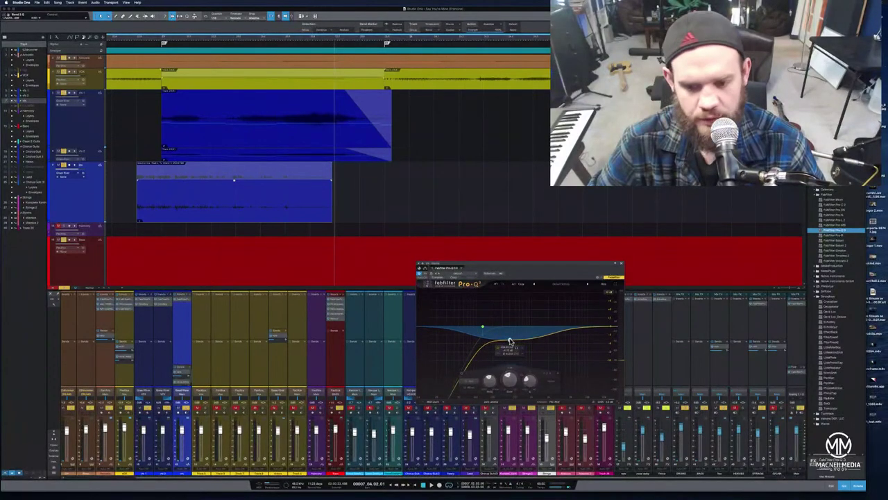
left_click_drag(510, 342, 516, 341)
left_click(131, 40)
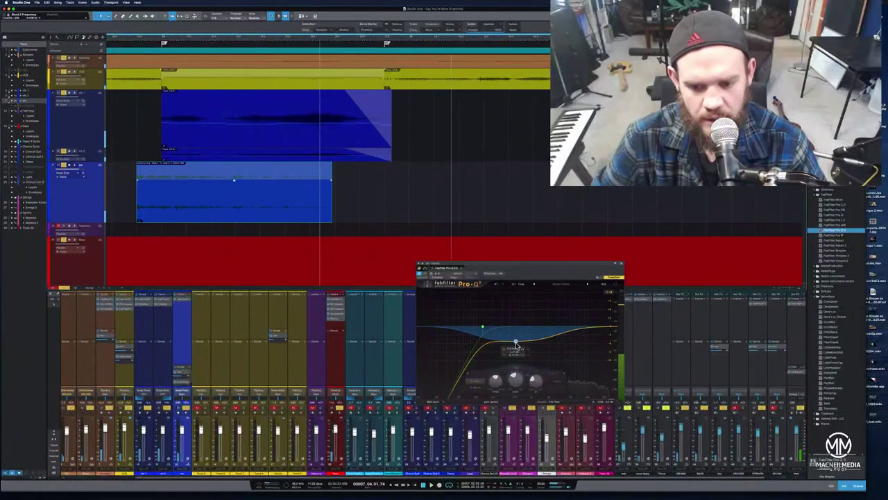
key("space")
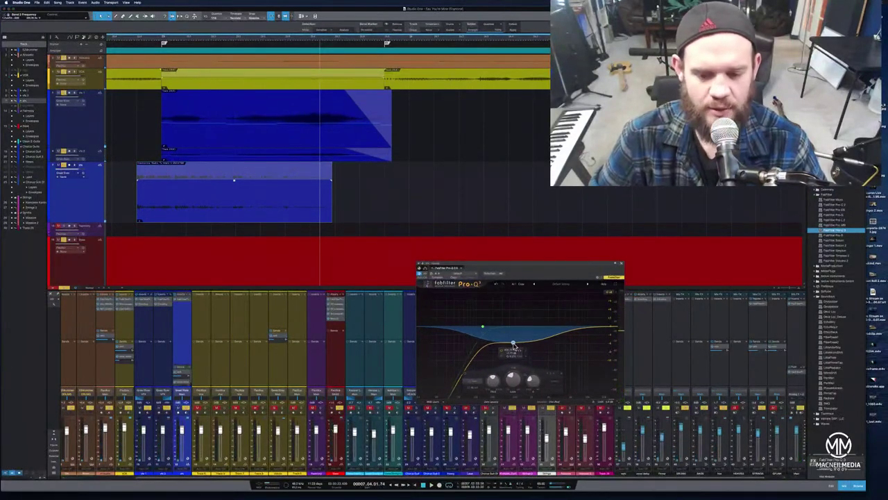
- Raise the low-cut band's point slightly and shift it to a lower frequency, checking the static in playback
left_click(478, 322)
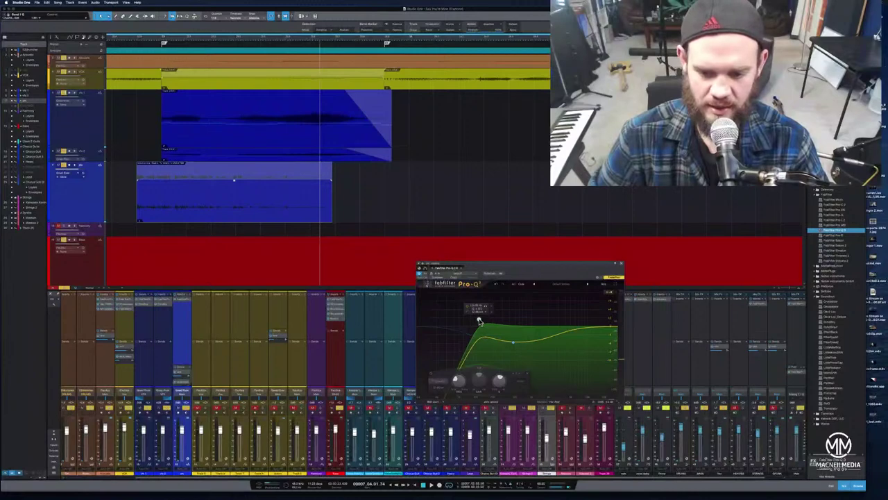
left_click_drag(479, 322, 476, 320)
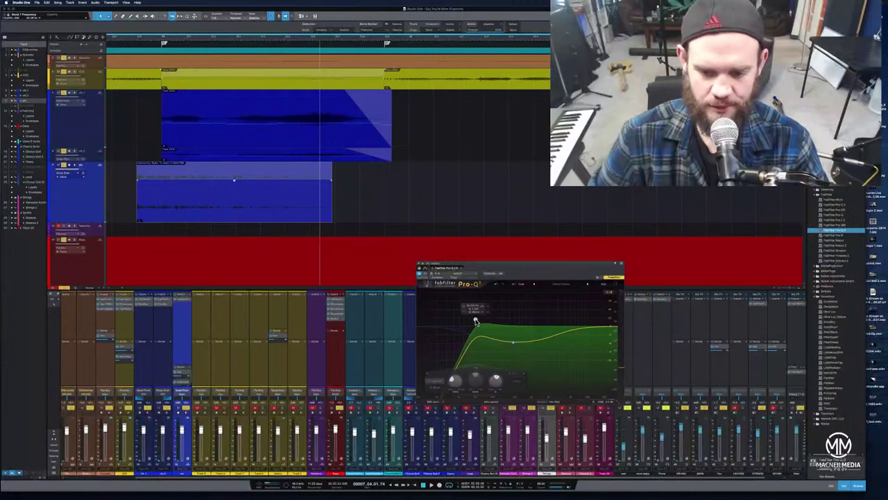
left_click(111, 45)
key("space")
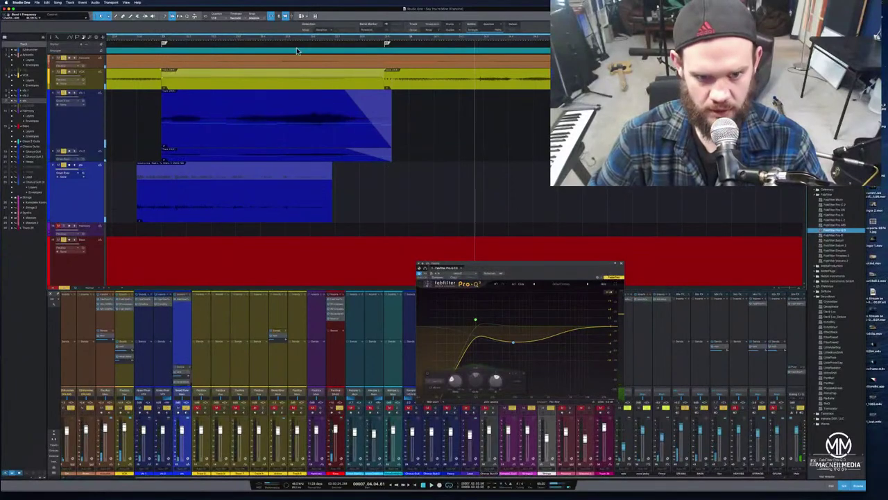
- Play the static in the context of the preceding vocal line and lower the static clip's gain slightly
scroll(302, 42, "down", 5)
scroll(426, 34, "up", 3)
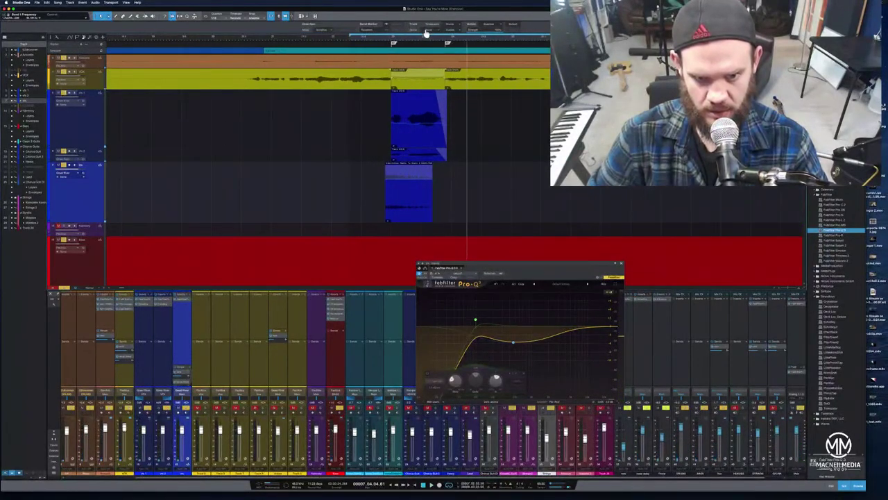
left_click(212, 40)
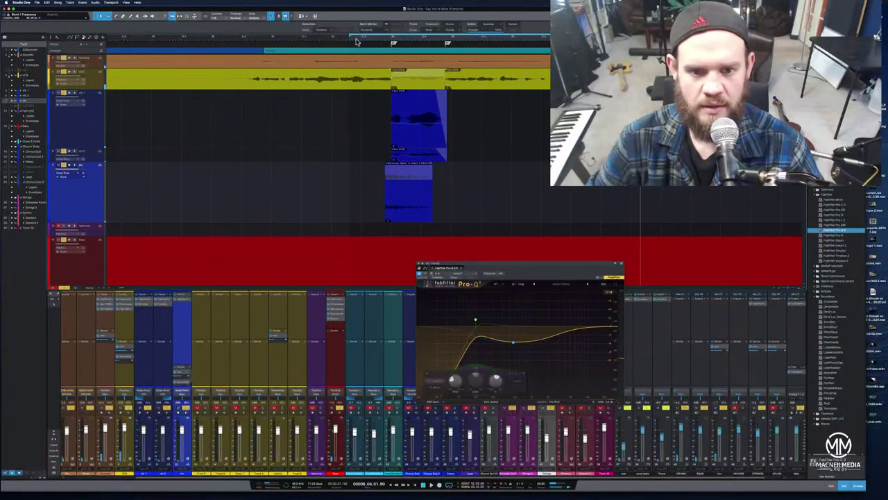
scroll(356, 42, "down", 3)
scroll(356, 42, "up", 6)
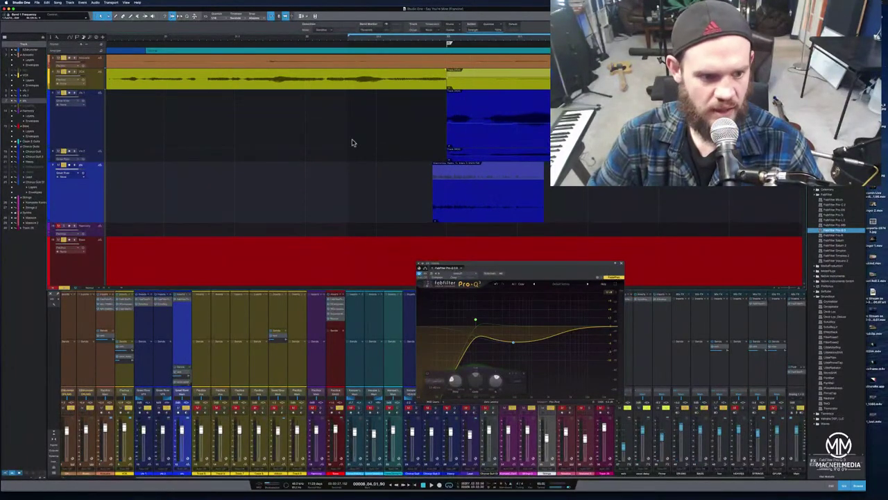
scroll(514, 36, "up", 5)
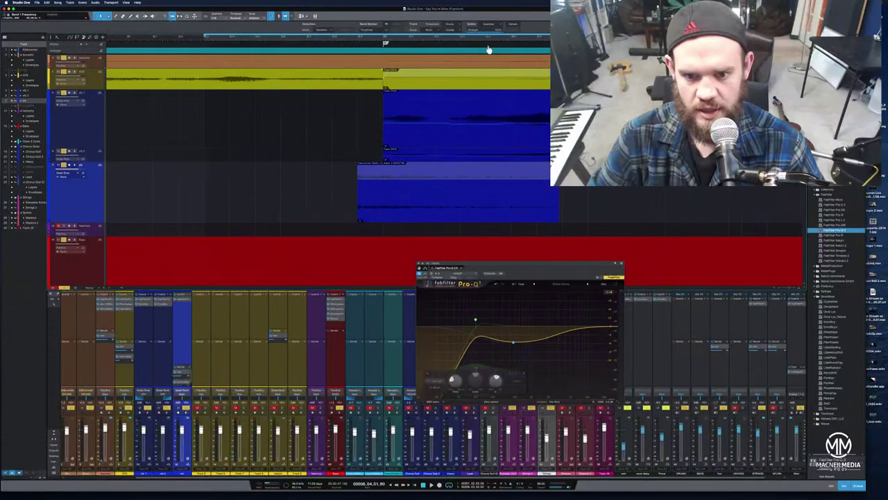
scroll(470, 55, "down", 3)
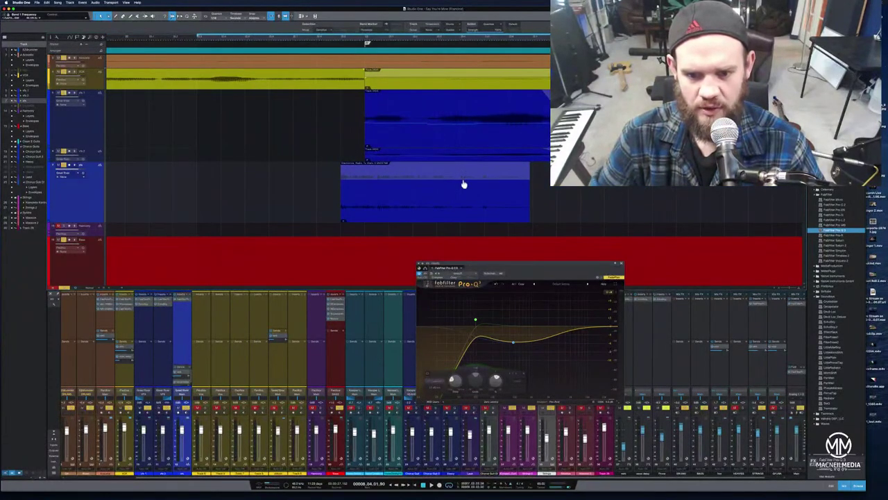
left_click(103, 19)
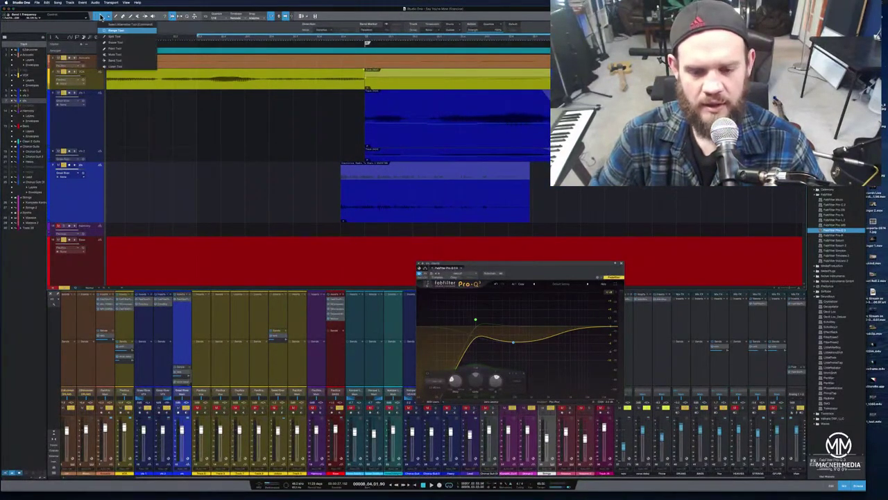
left_click(393, 181)
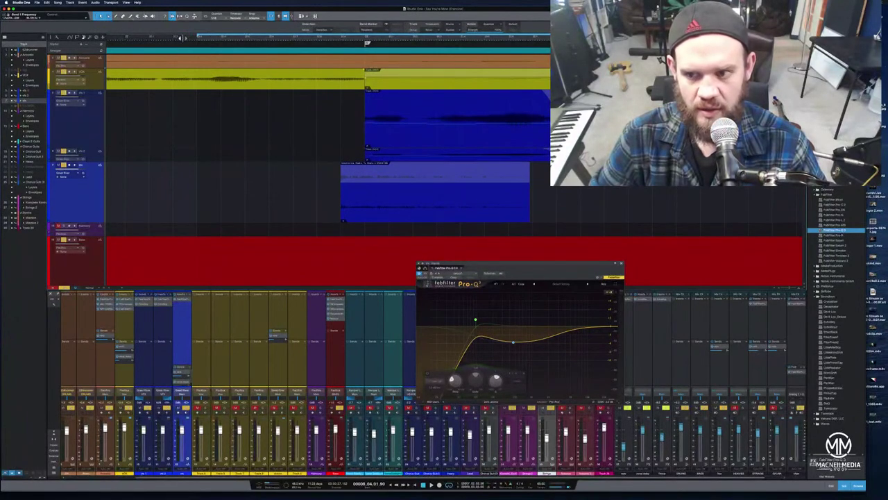
key("space")
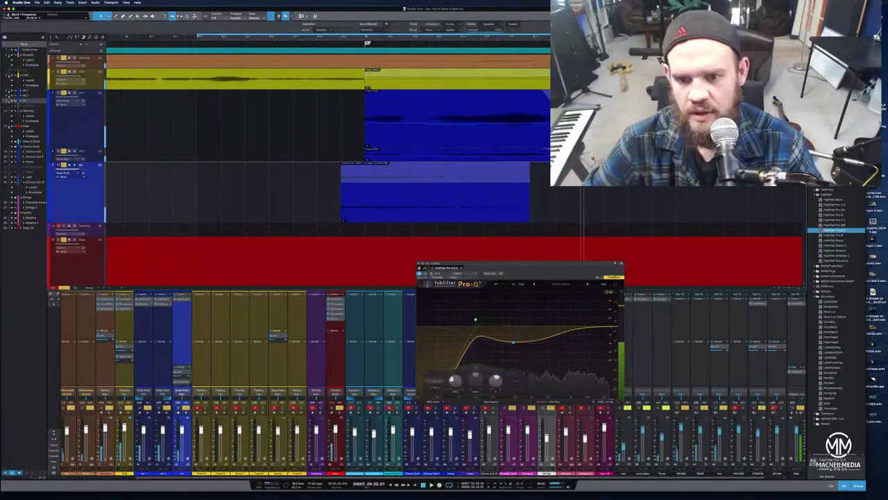
- Open the upper vocal-effect track's EchoBoy and play the phrase back with the static
left_click(520, 132)
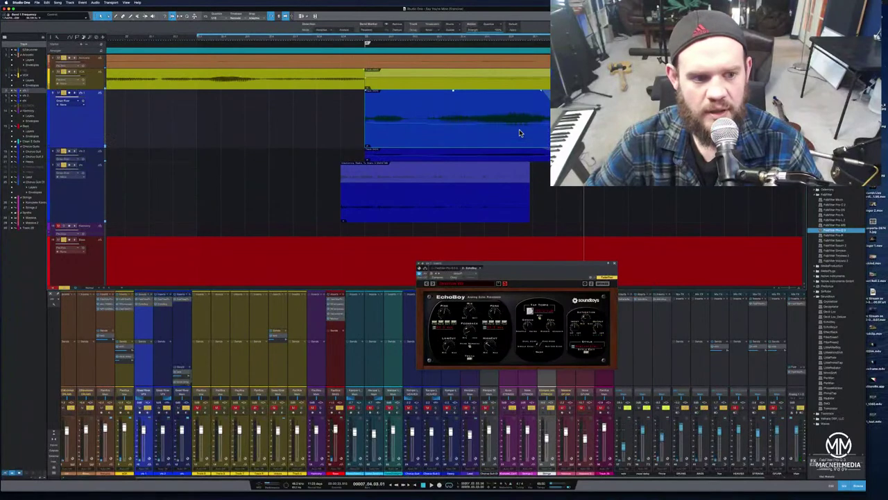
left_click(96, 161)
left_click(89, 132)
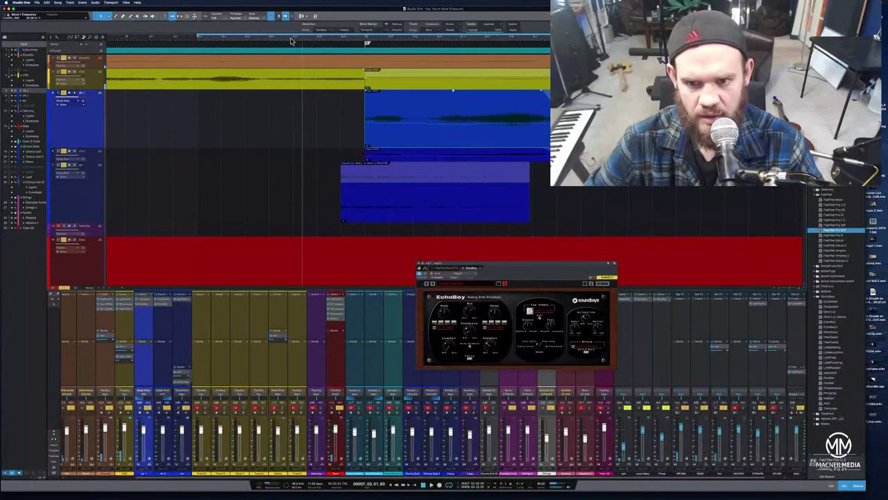
key("space")
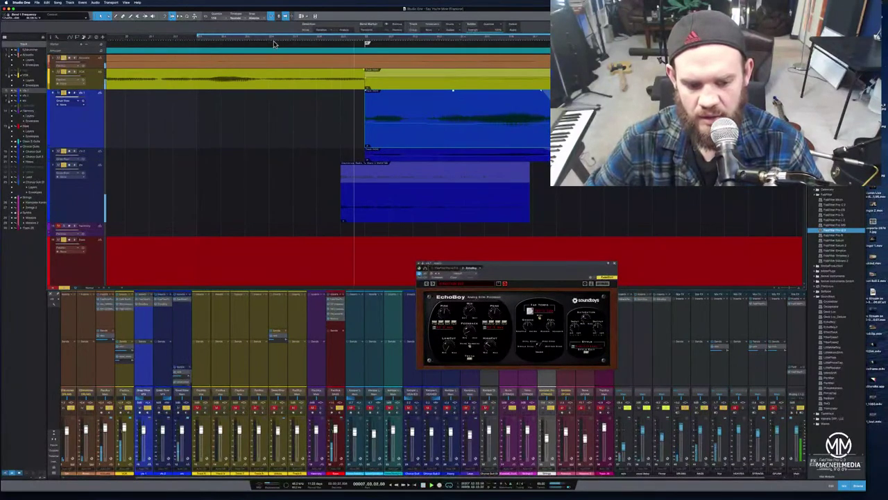
- Lower the volume of both vocal-effect channels together slightly, play the phrase back, and select the main vocal clip
left_click(159, 326)
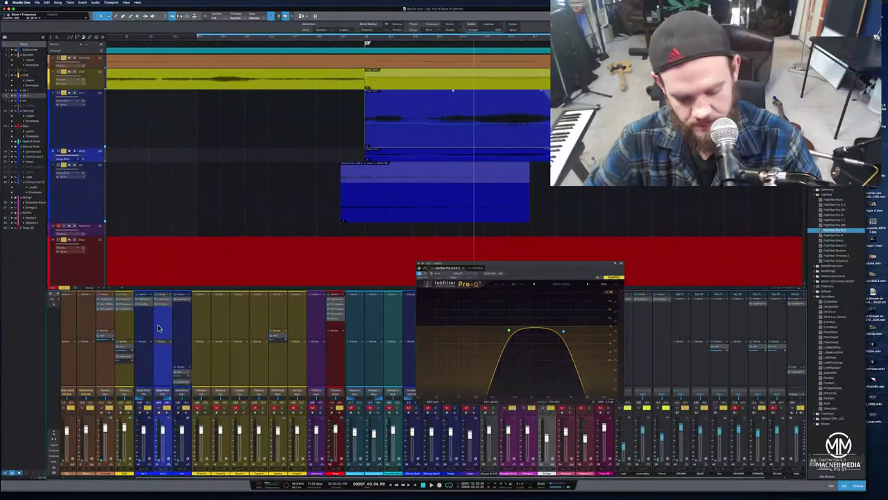
left_click(147, 326)
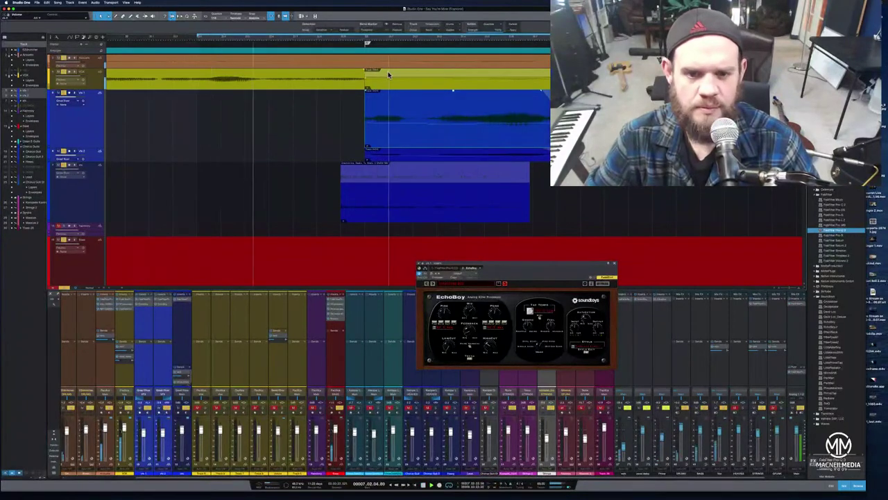
left_click(440, 76)
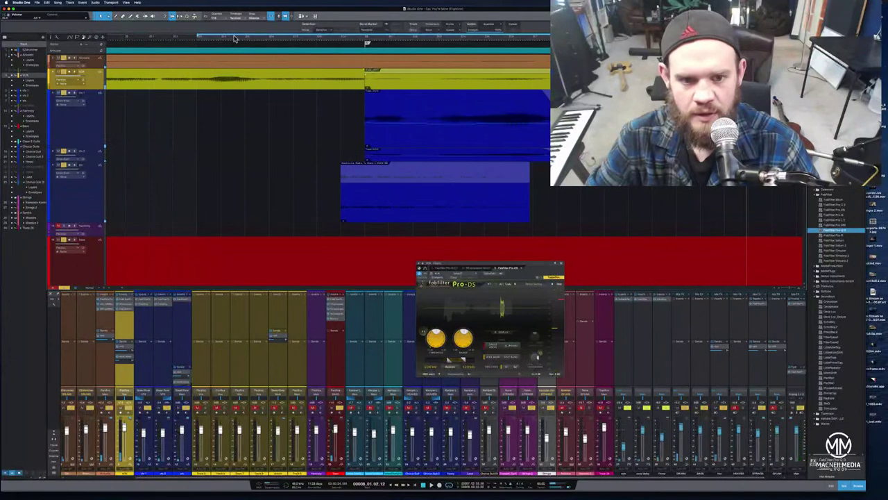
- Play the static in context with the preceding vocal line and select the static clip to bring up its EQ
left_click_drag(234, 38, 303, 27)
left_click(153, 38)
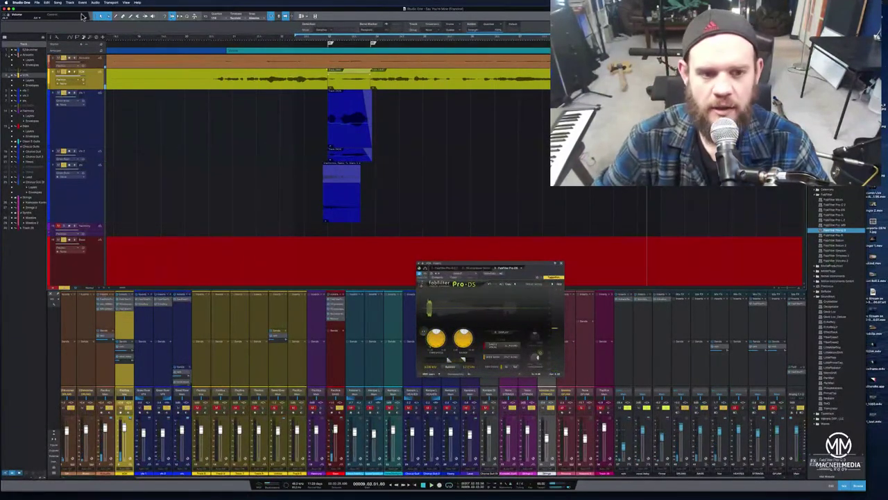
left_click(341, 188)
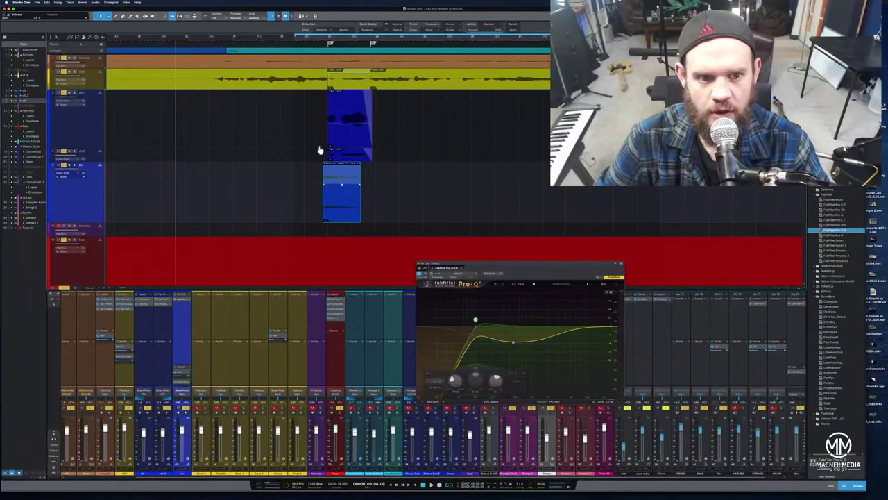
key("space")
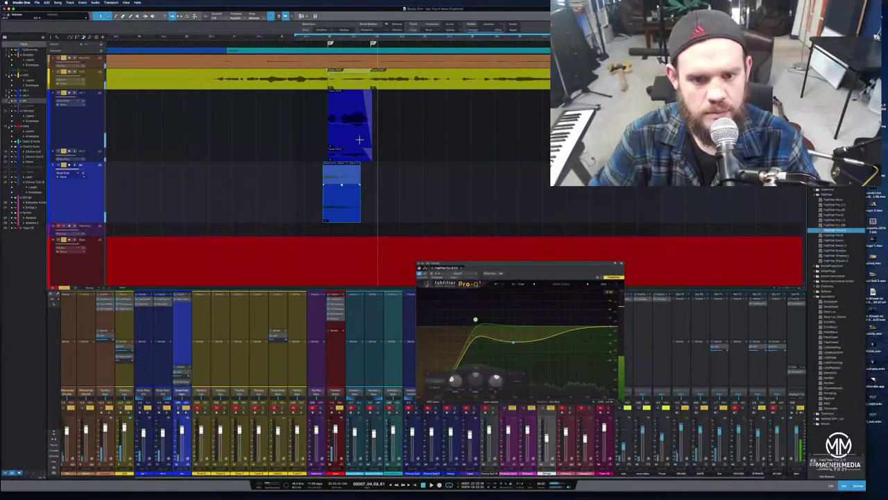
- Move the join between the phrase's main vocal clip and the following clip slightly earlier, and play the transition back
left_click(359, 139)
left_click(350, 81)
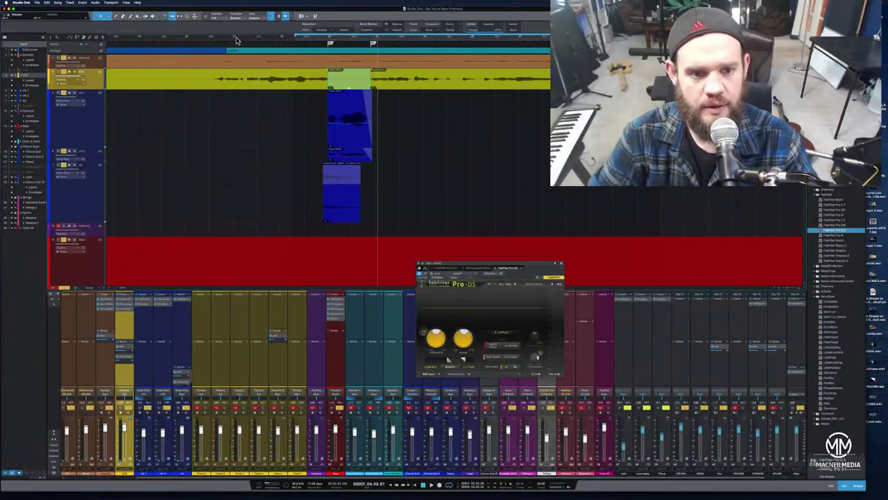
key("space")
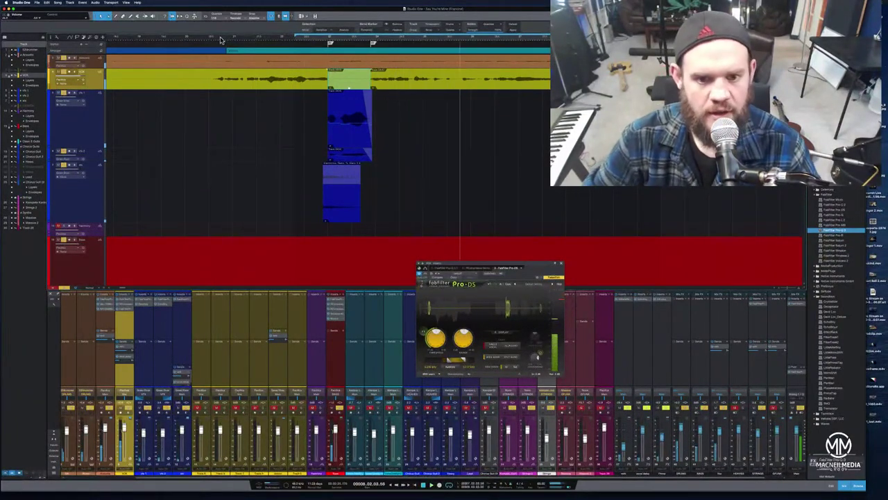
left_click(367, 81)
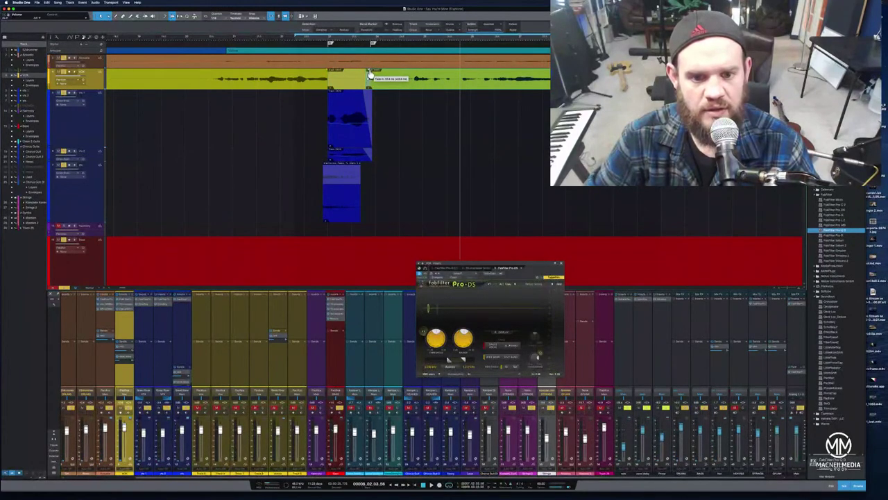
left_click(274, 41)
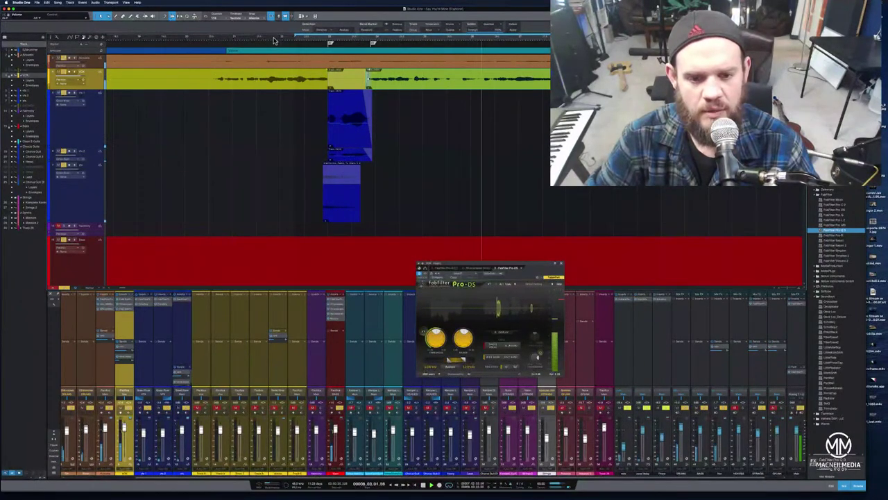
left_click(189, 38)
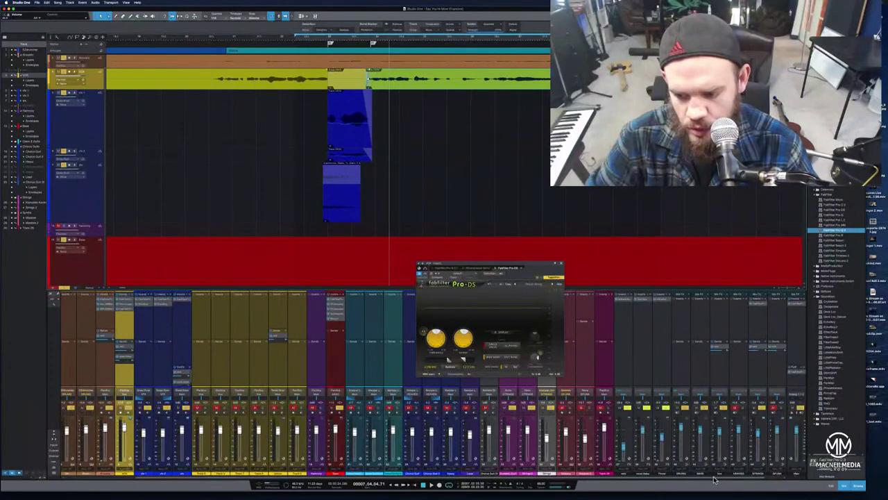
- Check the send level on the last effects channel in the mixer and play the vocal passage
scroll(741, 479, "right", 1)
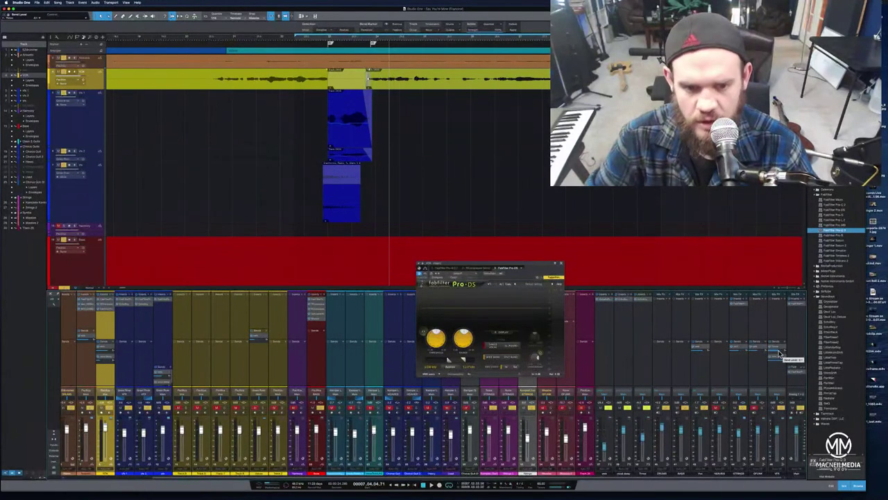
key("space")
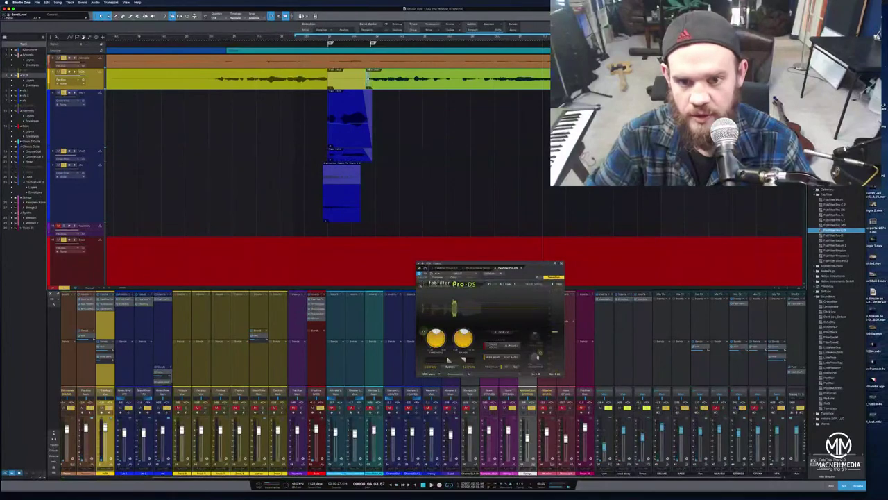
key("F11")
key("F11")
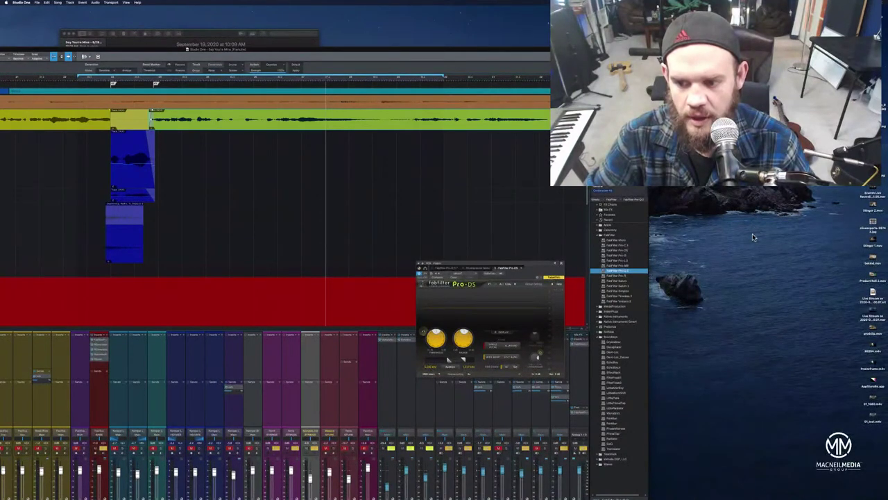
key("super+Tab")
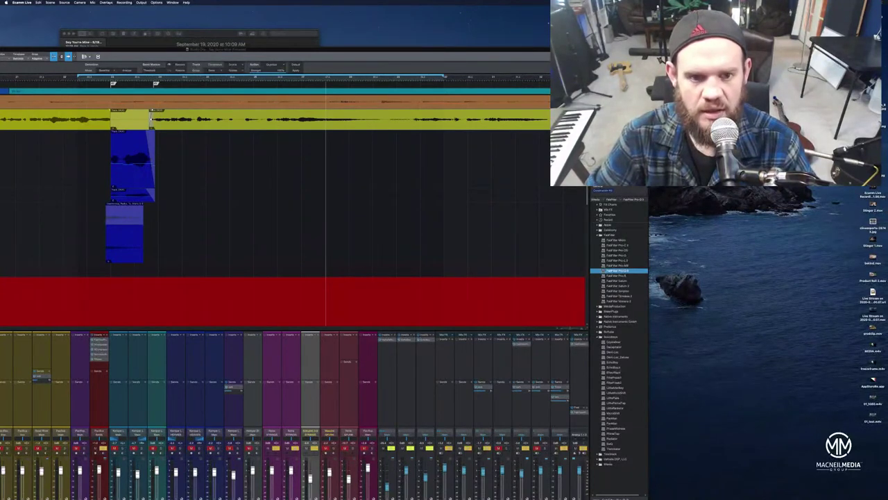
key("super+Tab")
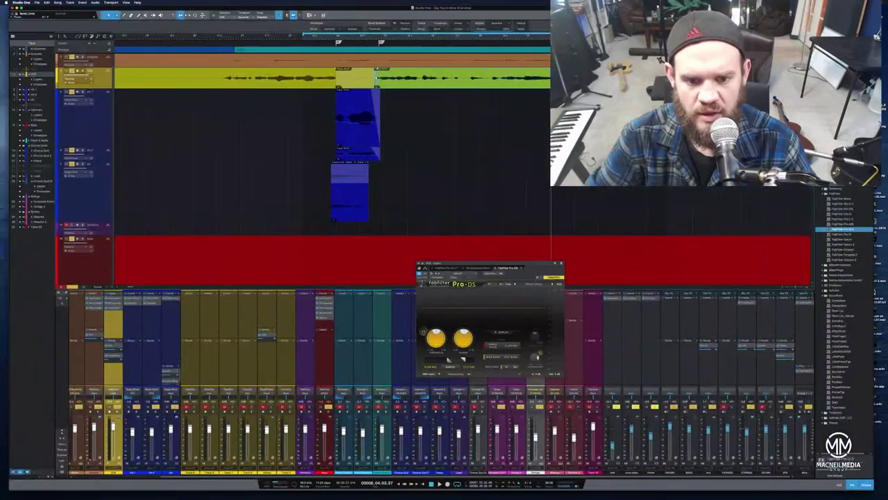
- Close the Pro-DS window and play the phrase in context from the preceding vocal line
left_click(266, 40)
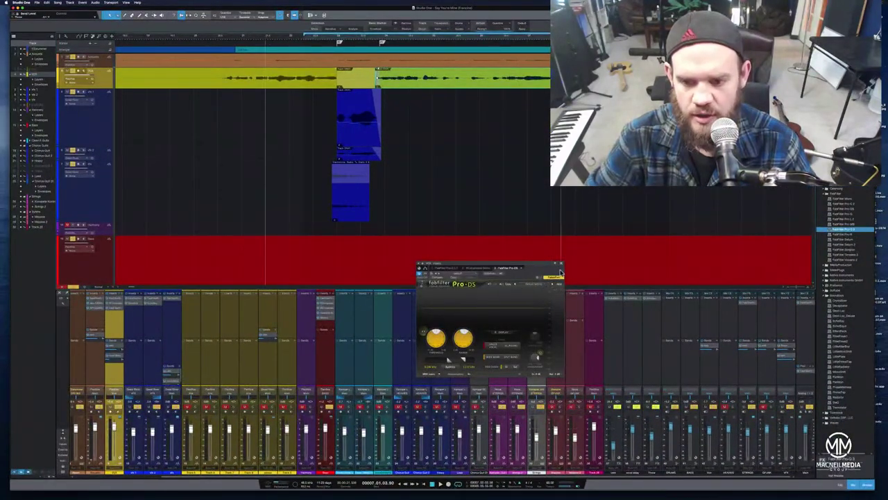
left_click(537, 237)
key("space")
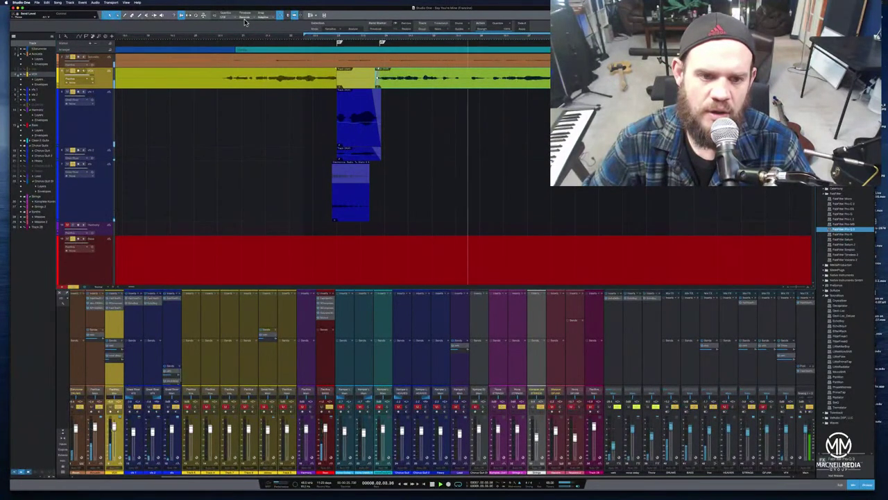
left_click(170, 37)
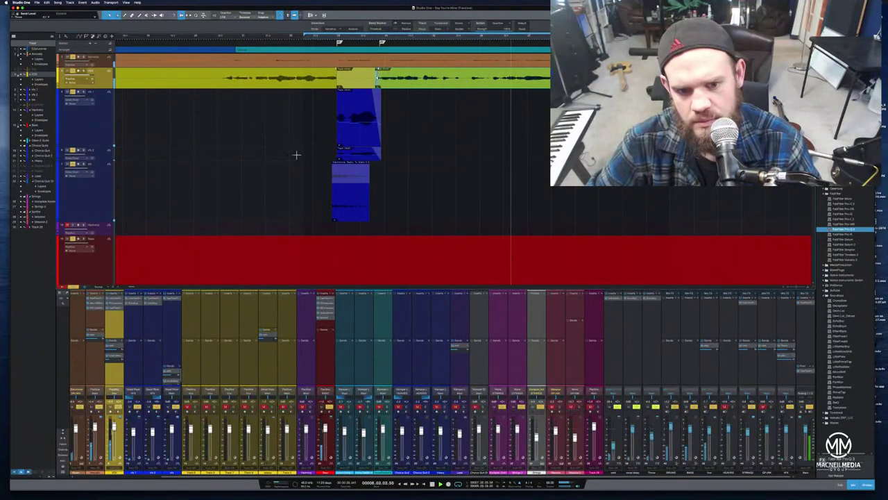
- Delete the static clip beneath the vocal-effect tracks
left_click(352, 216)
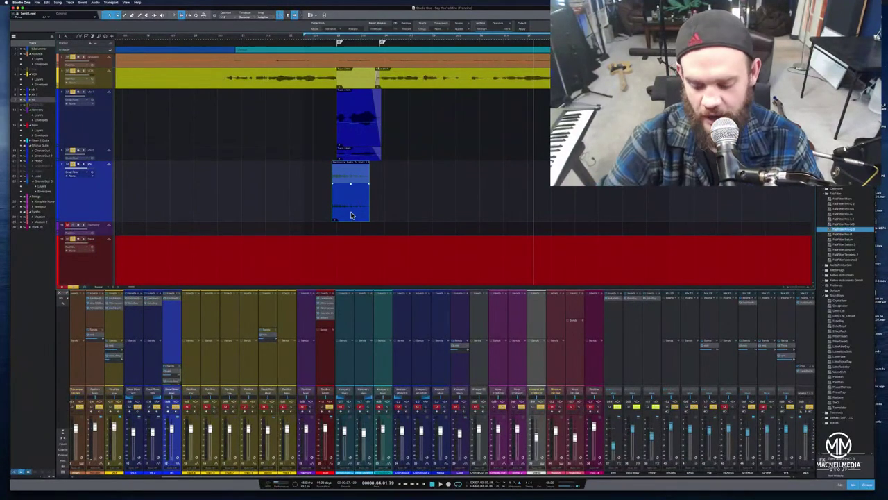
key("Delete")
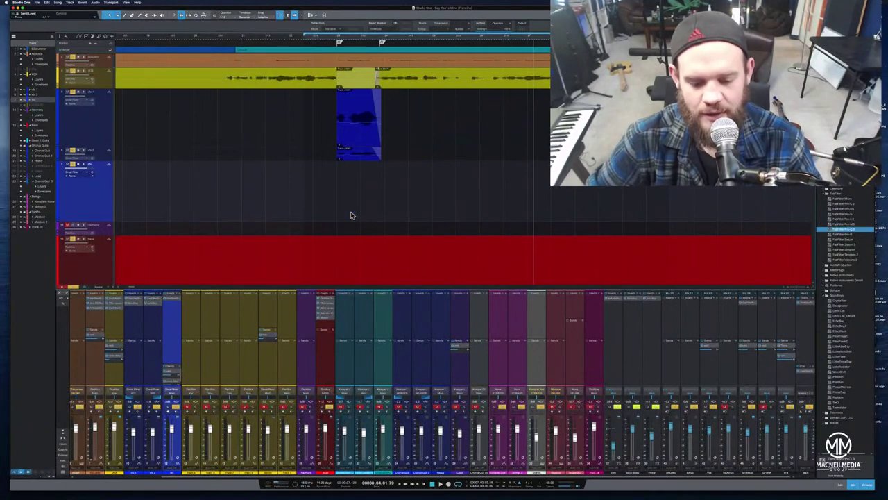
- Switch to Soundly and search its sound library for "dream"
mouse_move(357, 493)
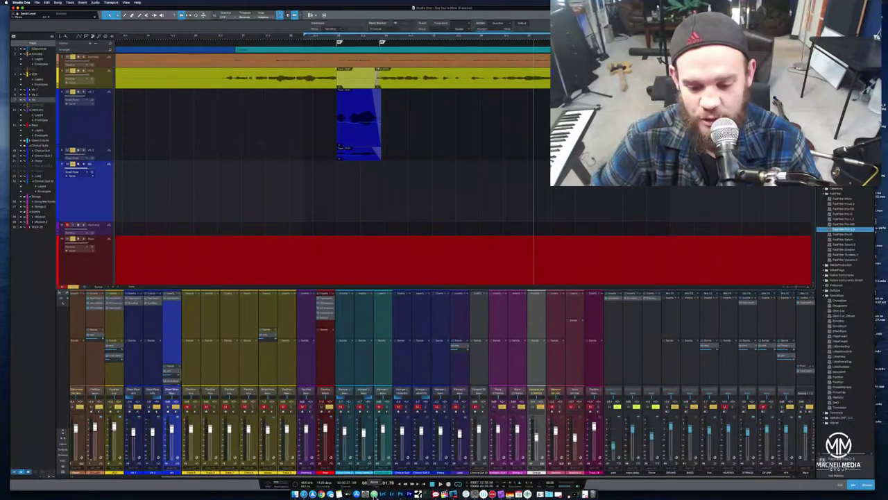
key("super+space")
type("so")
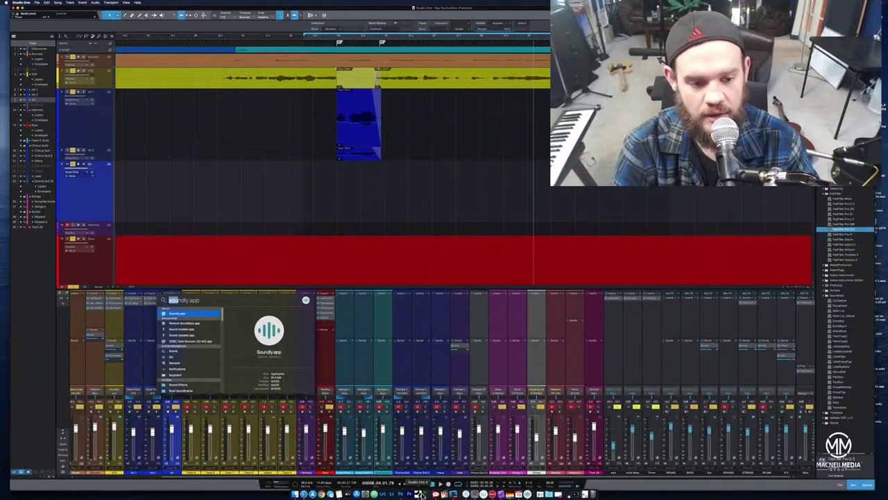
key("Return")
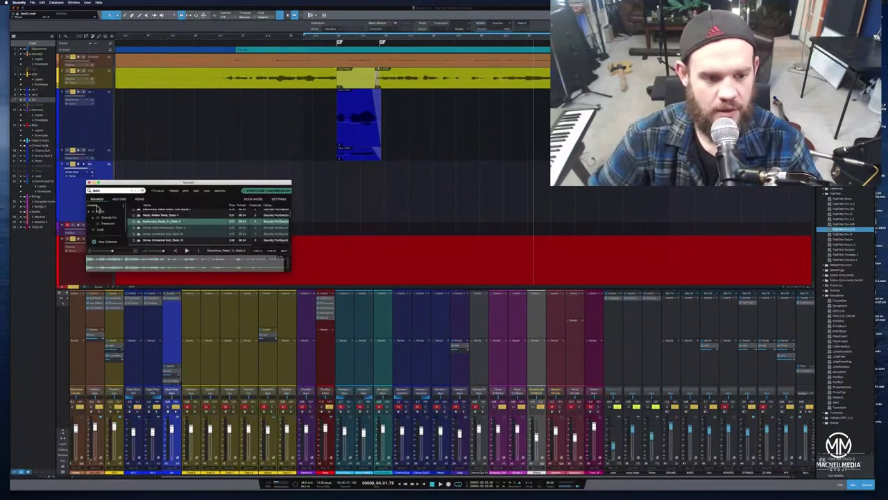
type("st")
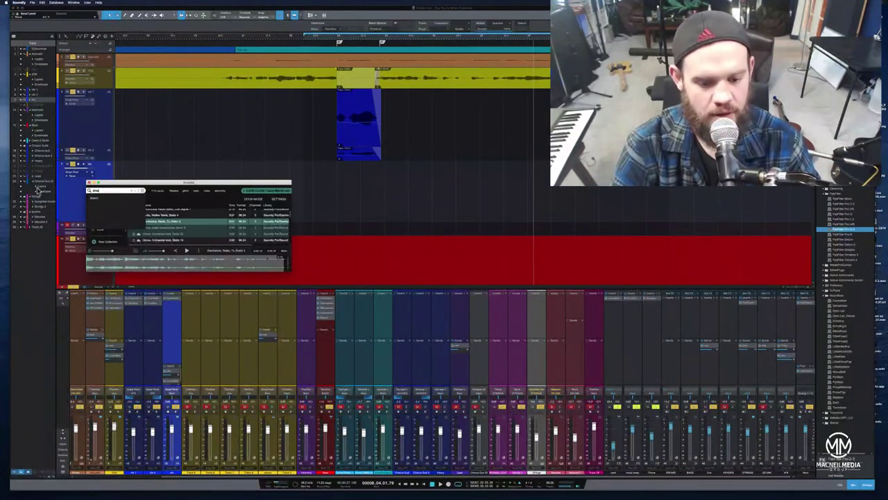
key("Return")
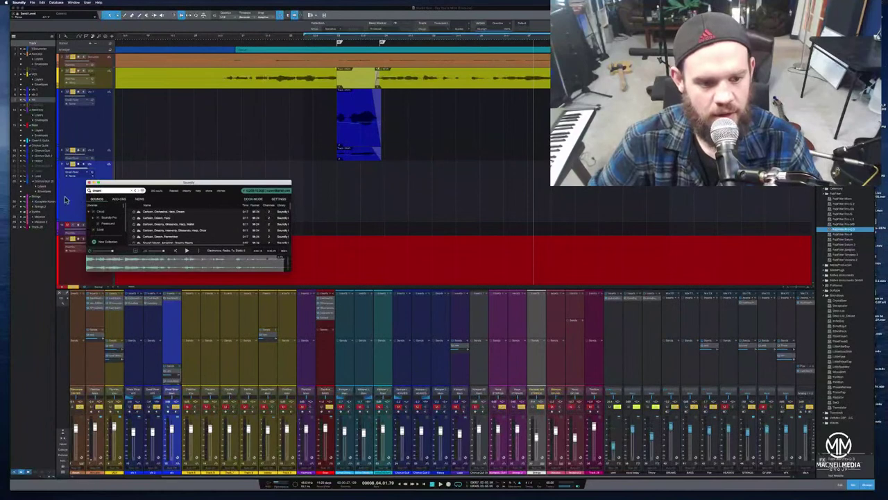
- Audition the cartoon harp and glissando dream sounds and the city park ambience among the results
left_click(139, 213)
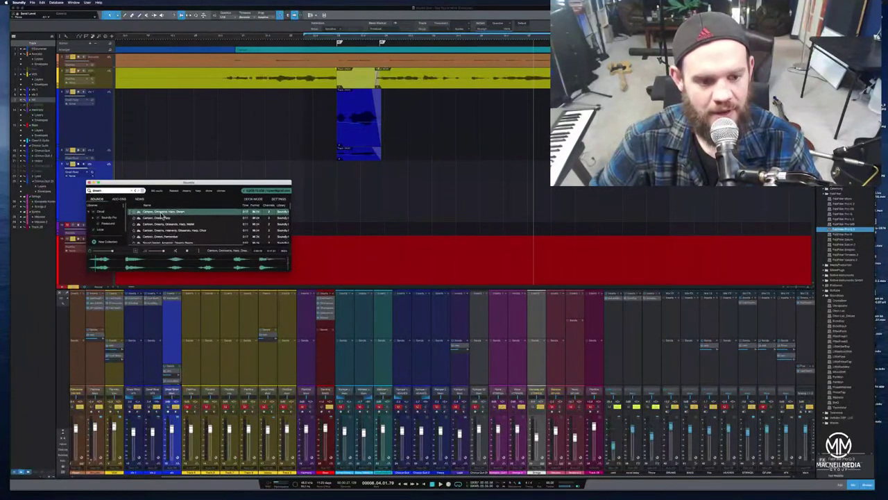
left_click(199, 225)
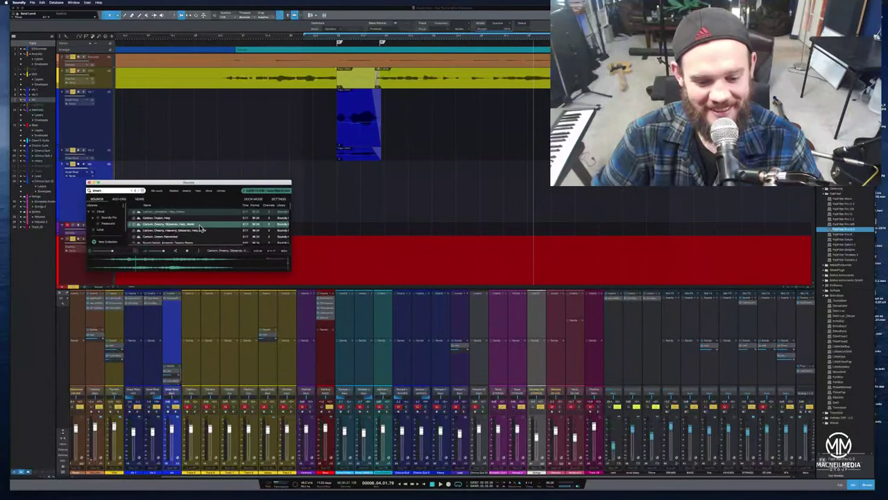
left_click(204, 240)
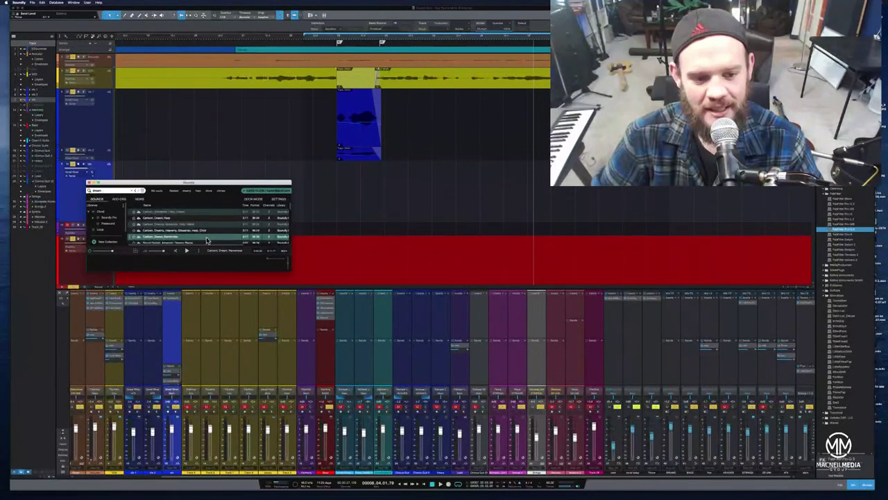
scroll(207, 238, "down", 3)
left_click(182, 224)
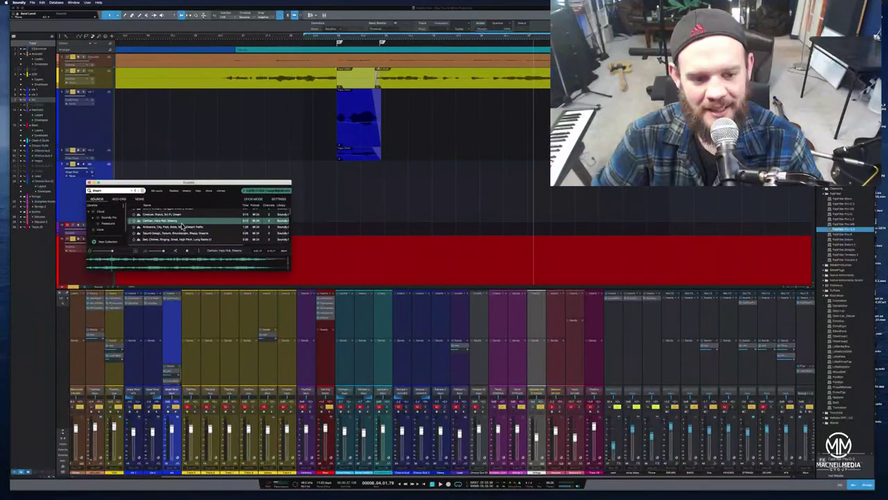
left_click(182, 227)
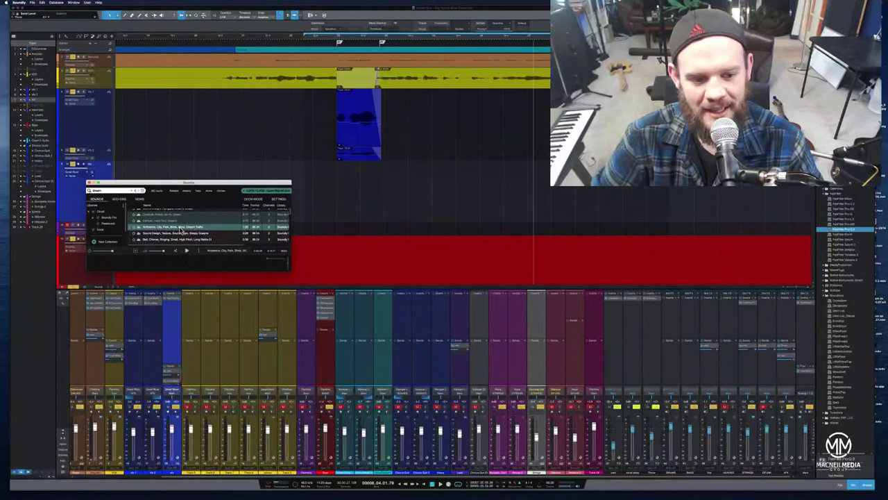
- Audition the dreamy music glissando and ringing bell chime sounds, and search the library for "you good"
scroll(182, 229, "down", 3)
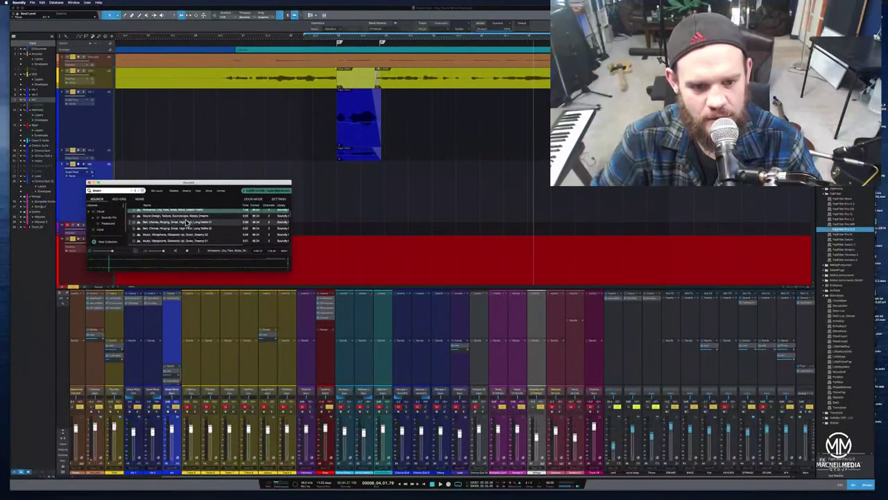
left_click(188, 234)
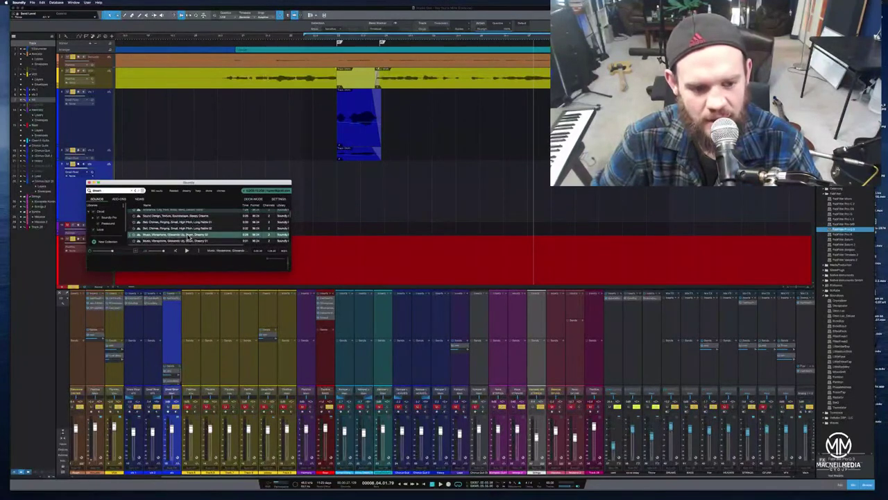
scroll(200, 230, "down", 1)
left_click(199, 230)
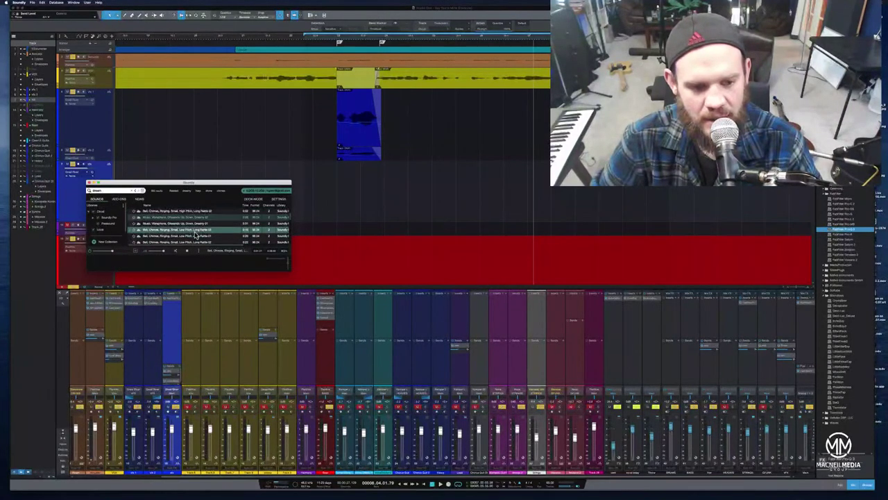
scroll(197, 236, "down", 5)
left_click(193, 230)
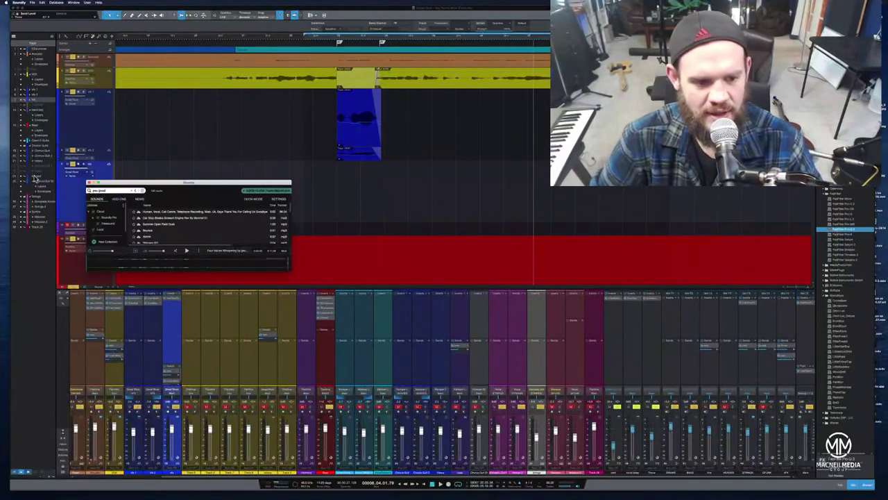
- Preview the car stop sound and a crowd sound among the "you good" results
left_click(148, 219)
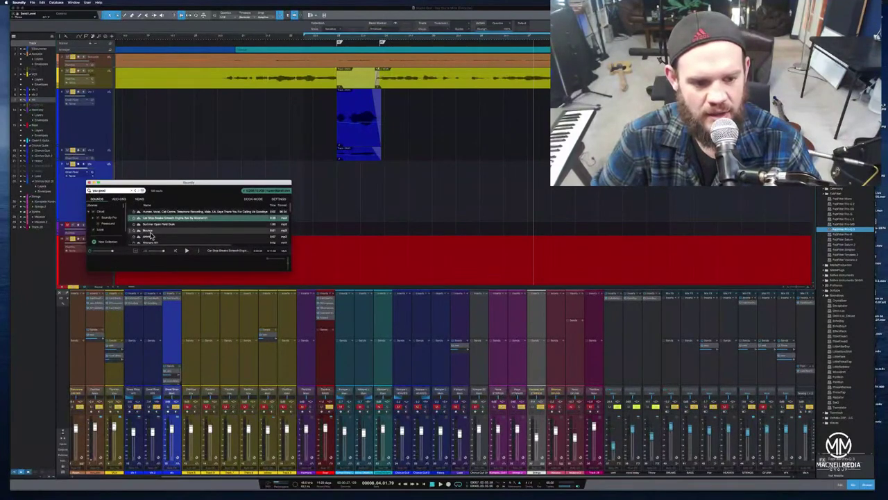
scroll(154, 229, "down", 4)
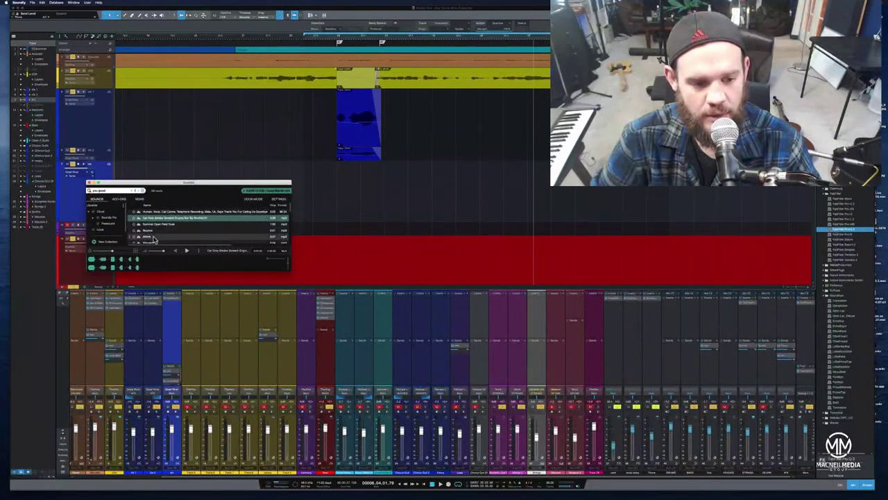
left_click(155, 234)
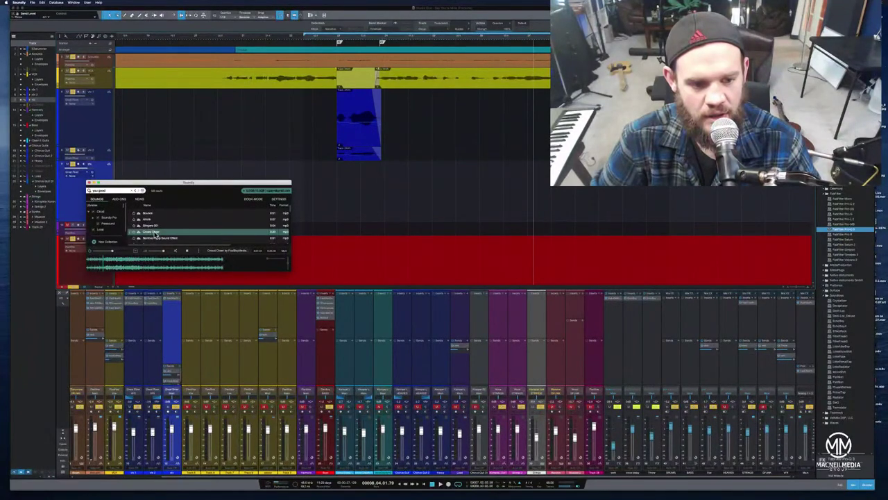
- Place the Crowd Cheer sound on the empty effects track below the vocal phrase and resize the clip so it spans the phrase
scroll(156, 235, "down", 3)
scroll(156, 234, "up", 2)
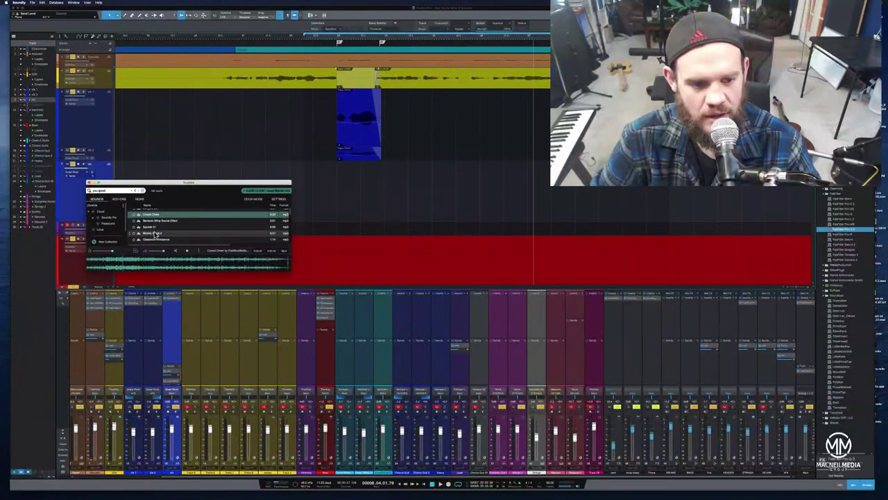
left_click_drag(105, 268, 346, 181)
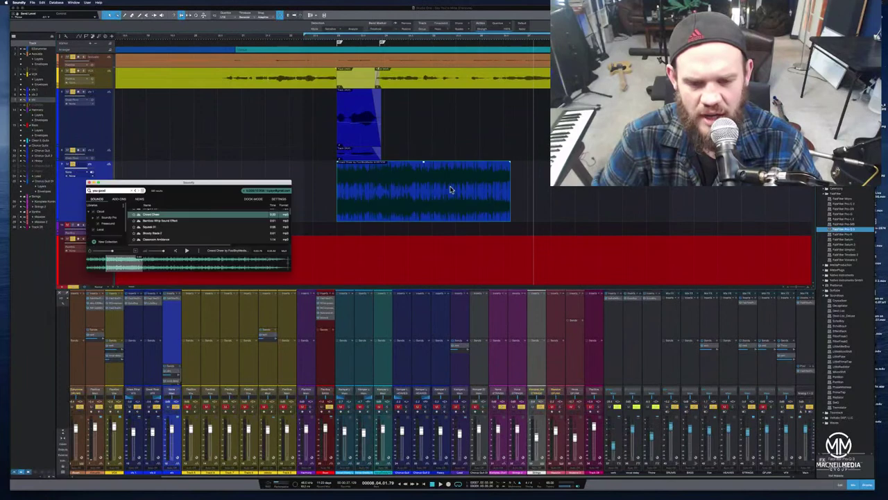
left_click(485, 197)
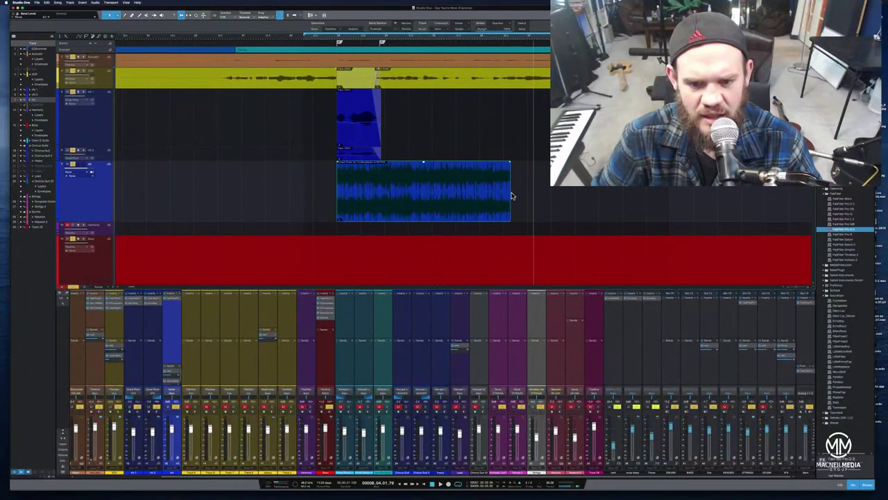
left_click_drag(512, 197, 384, 198)
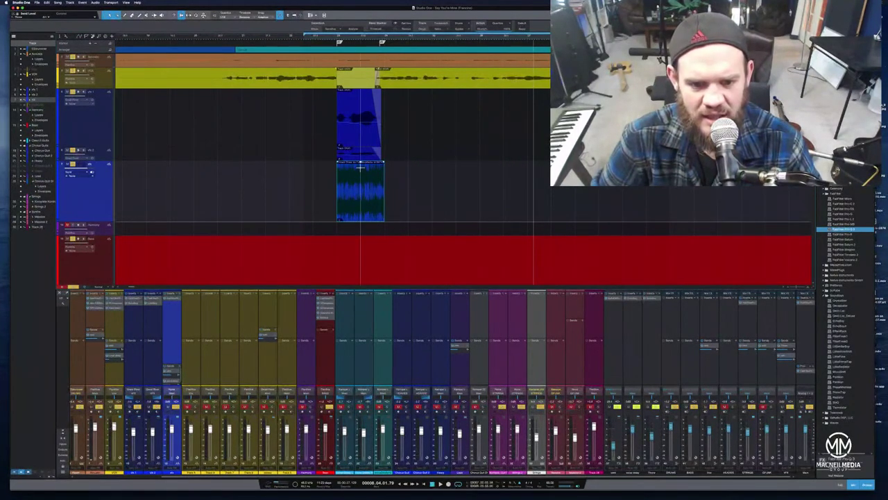
left_click_drag(361, 168, 451, 189)
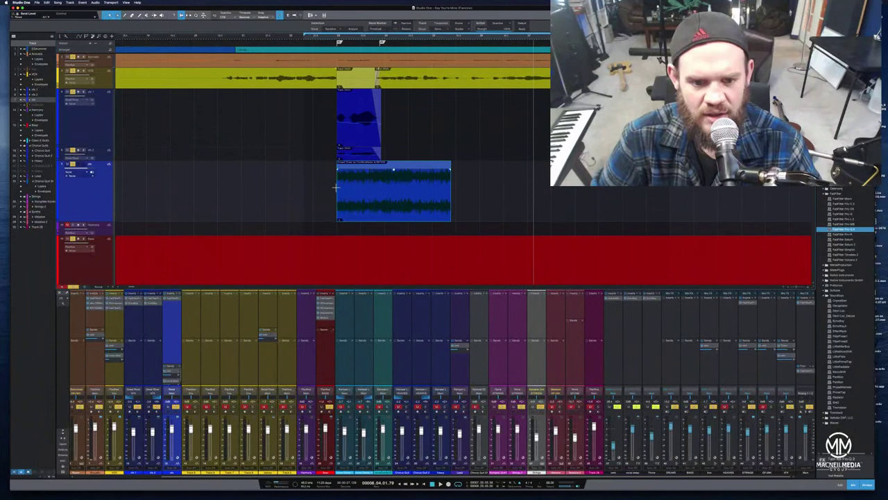
left_click_drag(338, 186, 331, 165)
left_click_drag(415, 201, 397, 204)
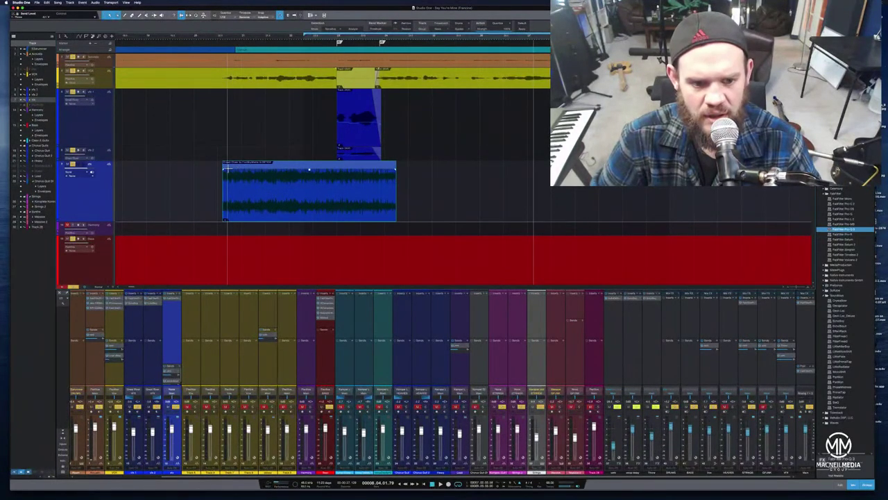
- Give the crowd clip long curved fades at both ends, lower its volume slightly, and centre it on the vocal phrase
left_click_drag(223, 168, 269, 169)
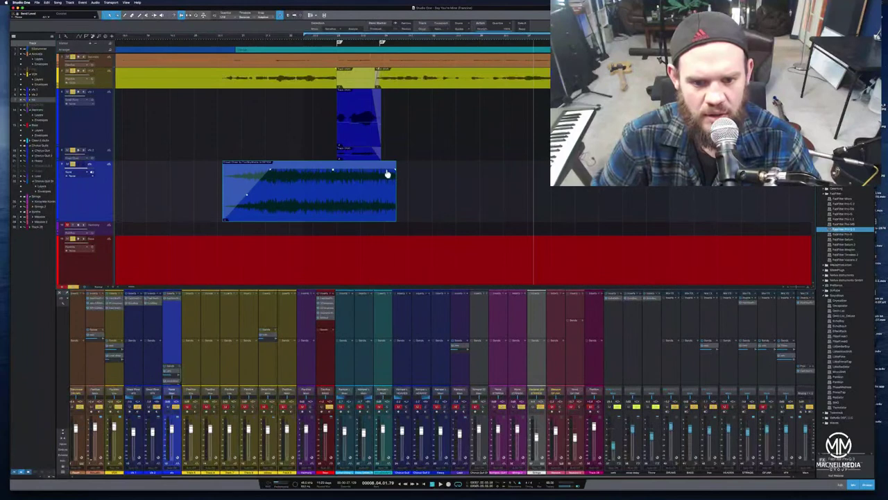
left_click_drag(394, 173, 300, 172)
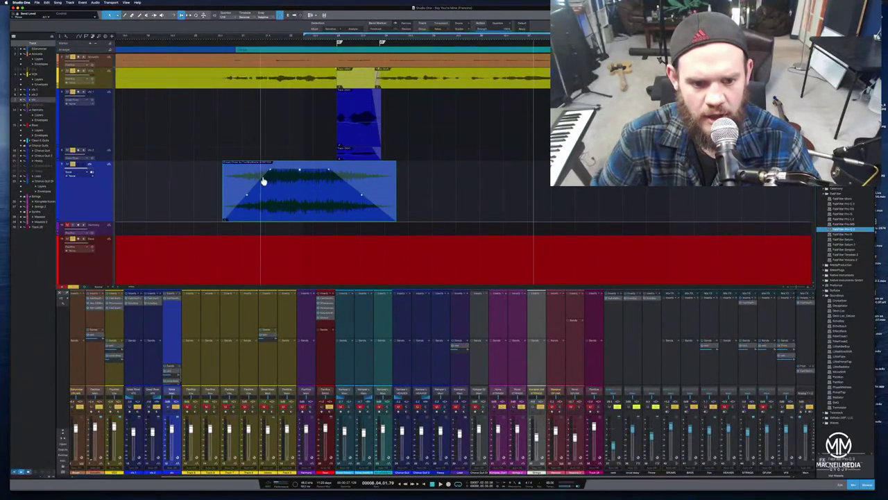
left_click_drag(247, 198, 238, 188)
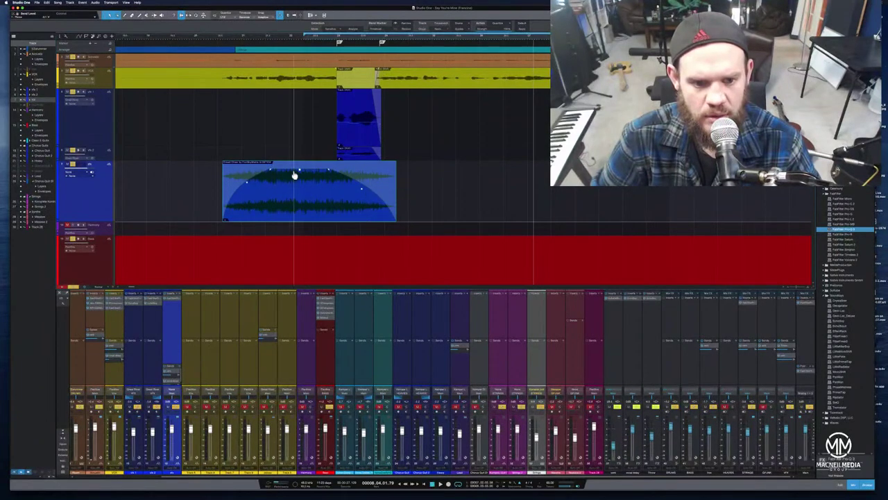
left_click_drag(303, 174, 323, 175)
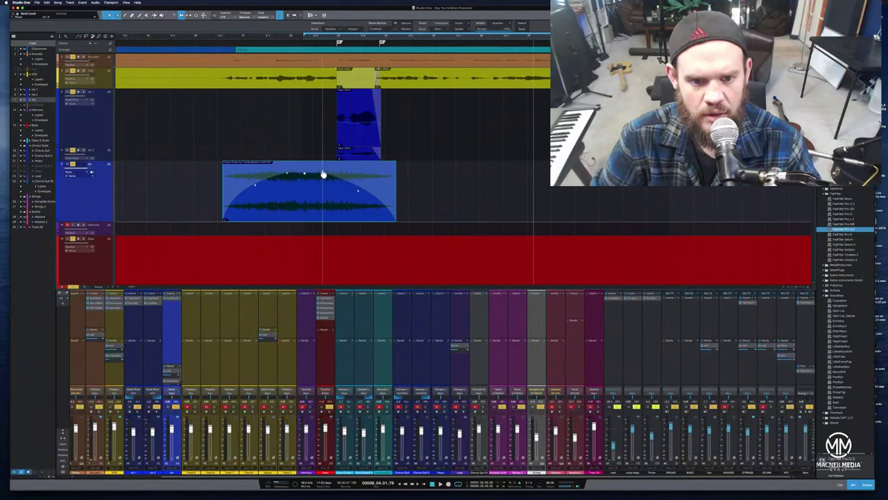
left_click_drag(304, 216, 358, 220)
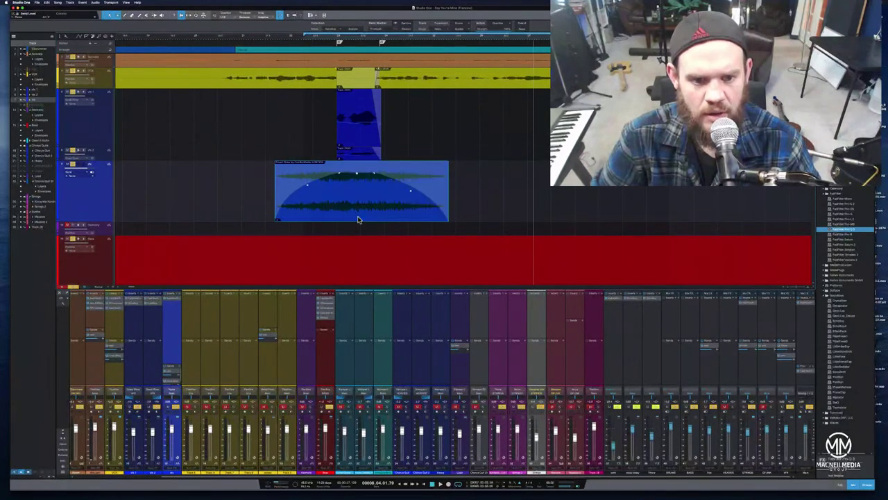
- Play the crowd clip against the vocal phrase and delete it from the effects track
left_click(216, 36)
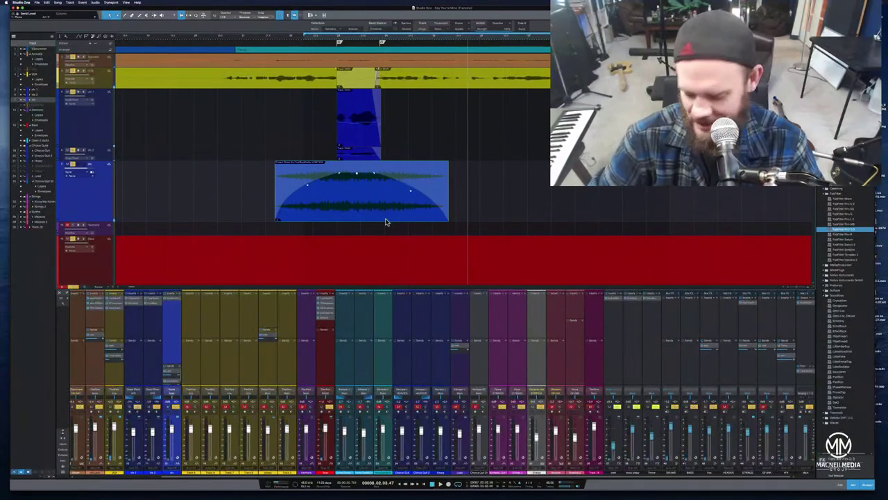
key("Delete")
mouse_move(584, 497)
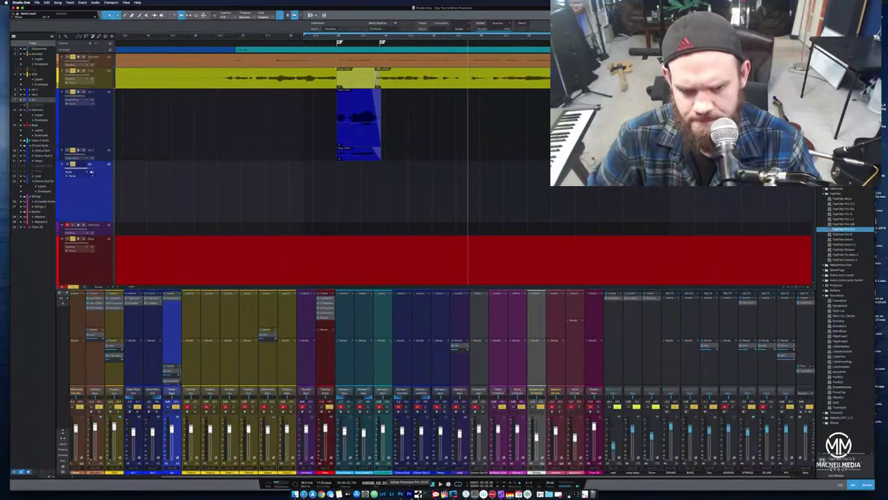
- Raise the clip gain of the short phrase on the yellow lead vocal track, checking the level by playback
left_click(281, 41)
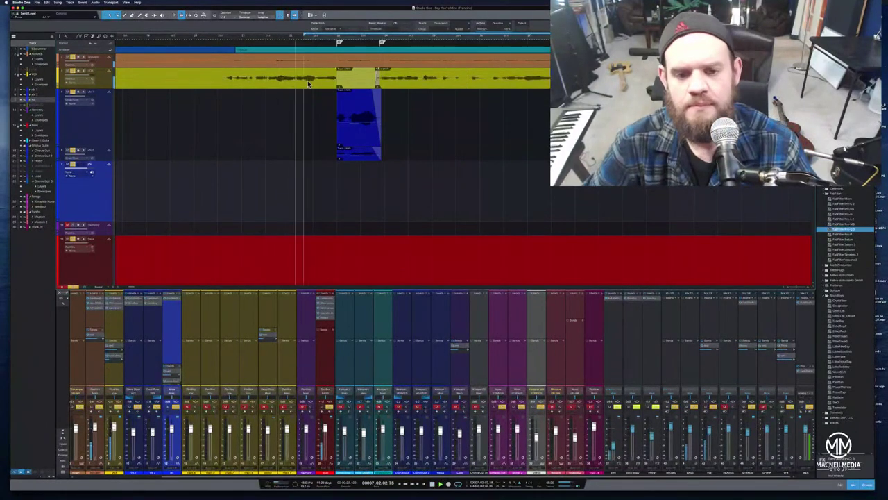
left_click(352, 87)
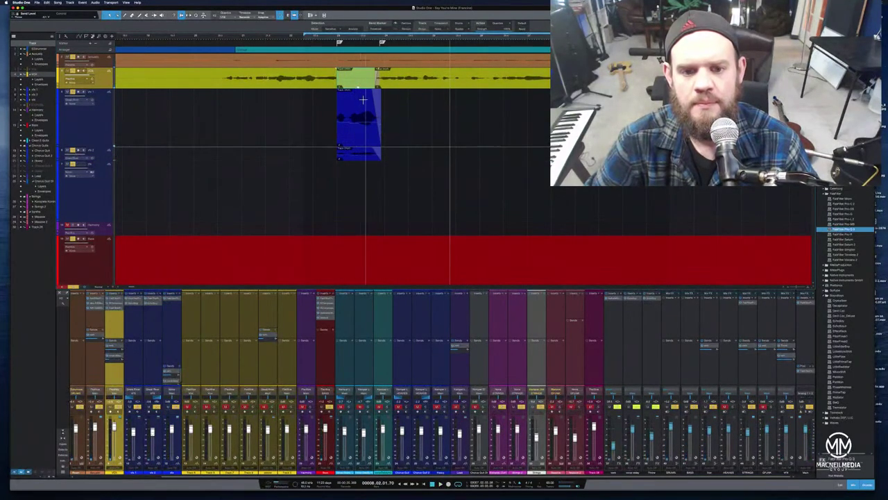
left_click_drag(359, 91, 356, 76)
left_click(300, 40)
key("space")
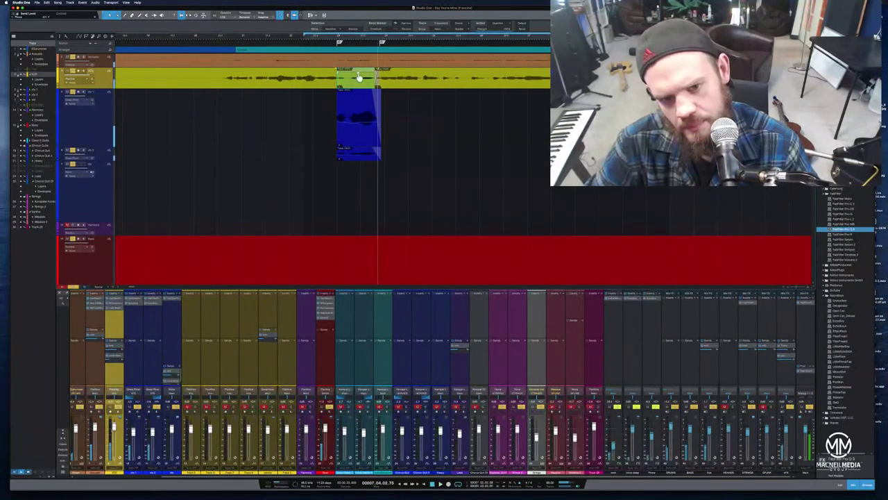
left_click_drag(360, 72, 359, 70)
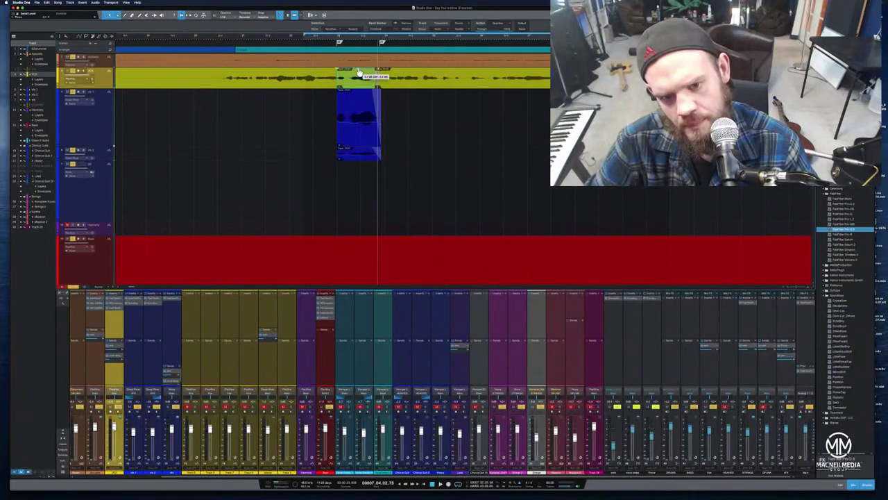
left_click_drag(359, 72, 359, 71)
left_click(302, 39)
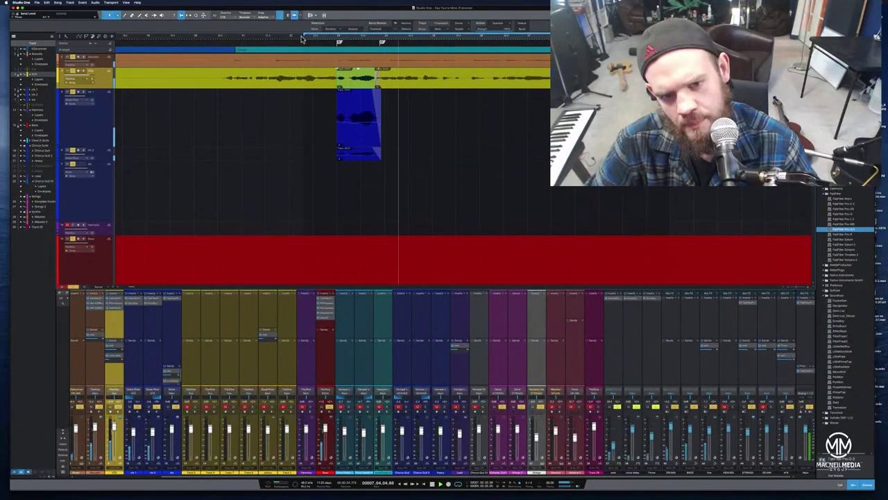
left_click(210, 38)
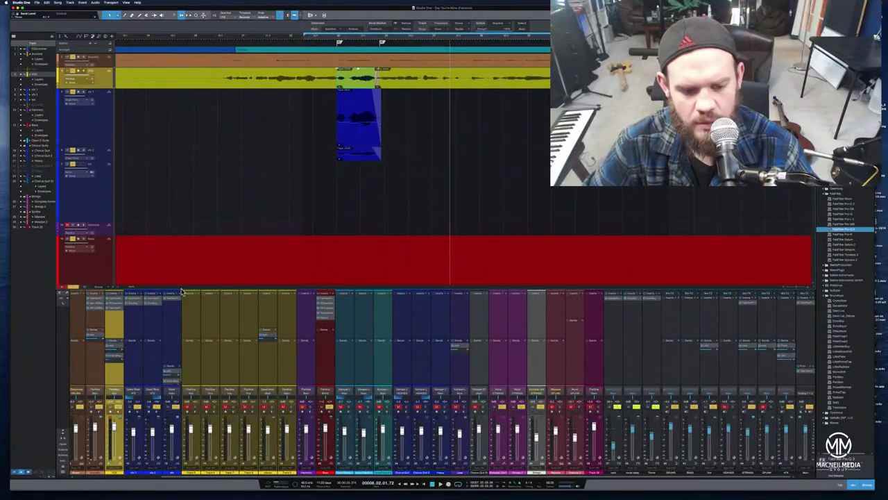
- Enlarge the mixer and its insert area, and inspect the FabFilter Pro-Q 3 curve on the third effects channel
left_click_drag(187, 230, 190, 216)
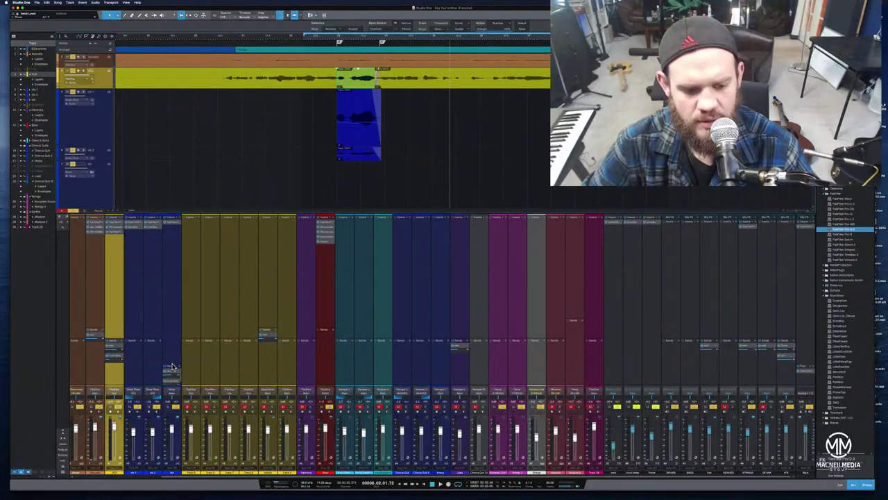
left_click_drag(172, 366, 169, 316)
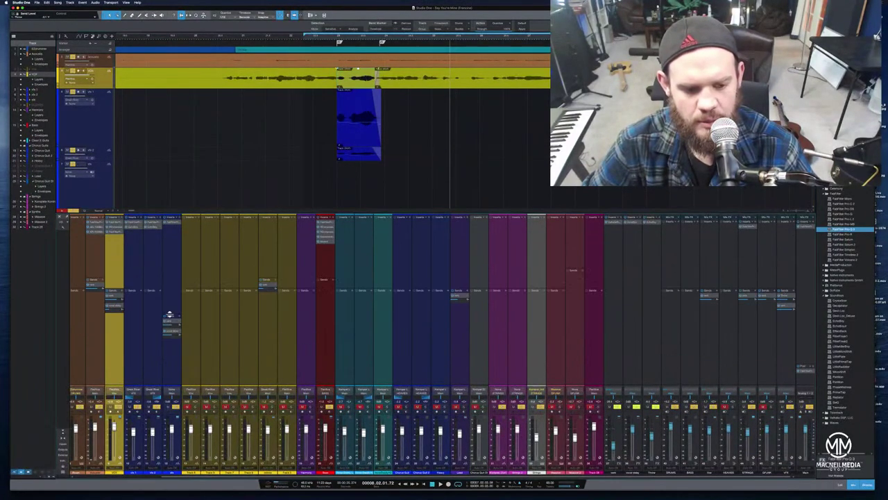
left_click(174, 225)
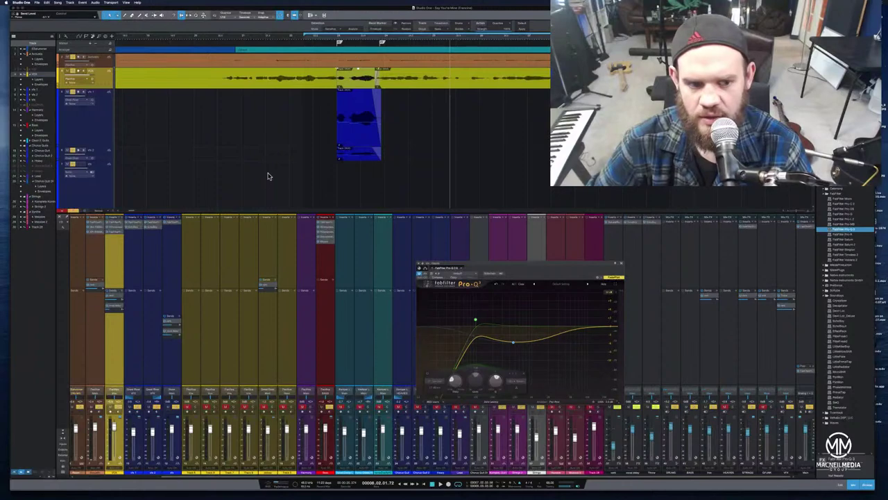
left_click(621, 264)
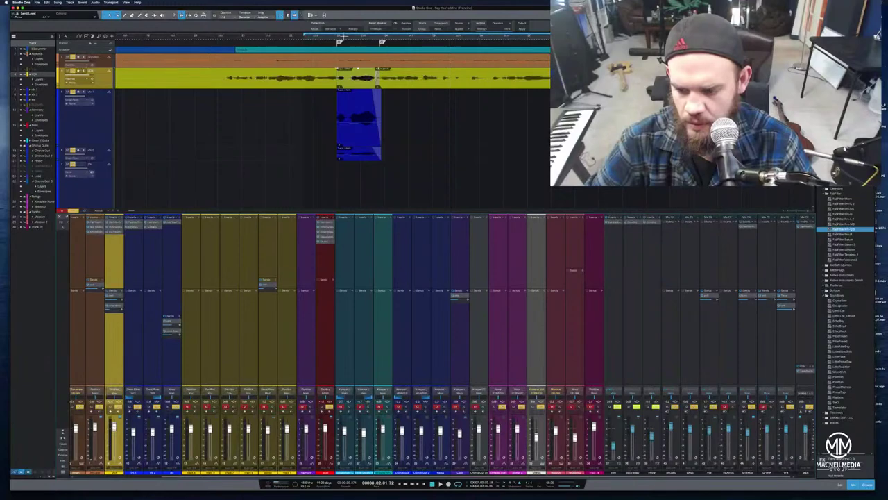
- Insert FabFilter Pro-Q 3 on the VFX bus and add a high-cut band around the middle of the spectrum
key("space")
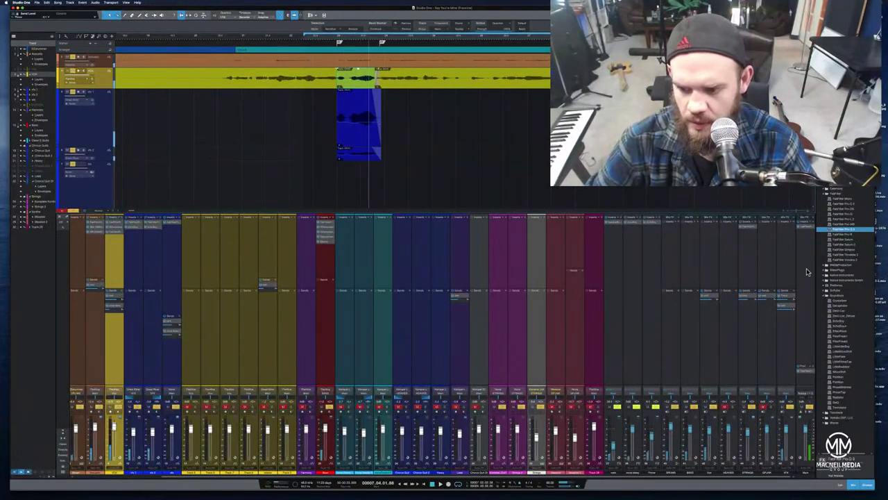
left_click(781, 254)
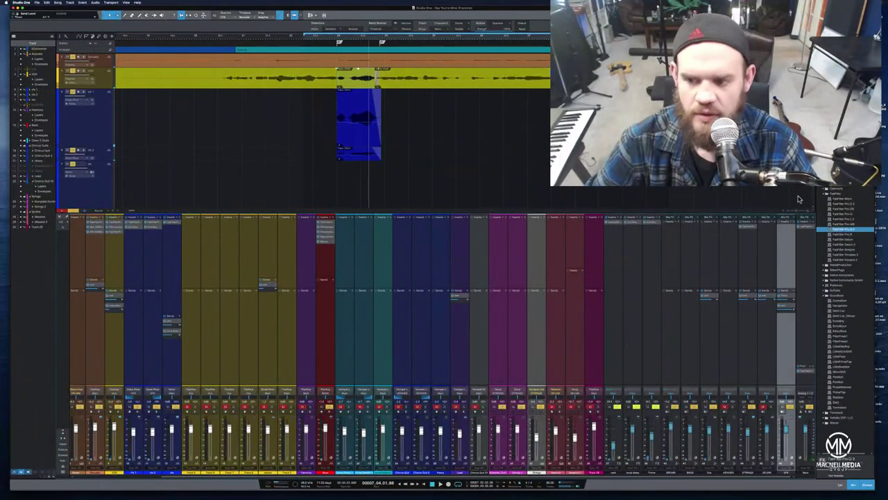
left_click_drag(855, 235, 790, 248)
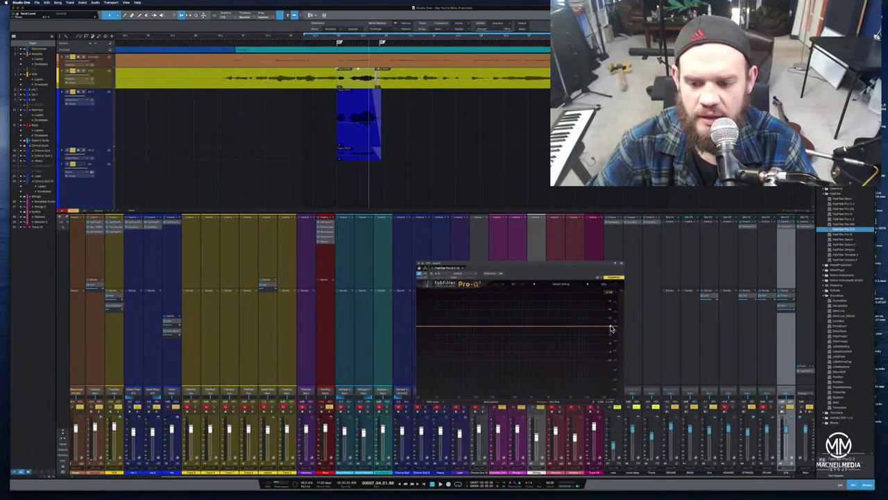
left_click_drag(611, 327, 519, 330)
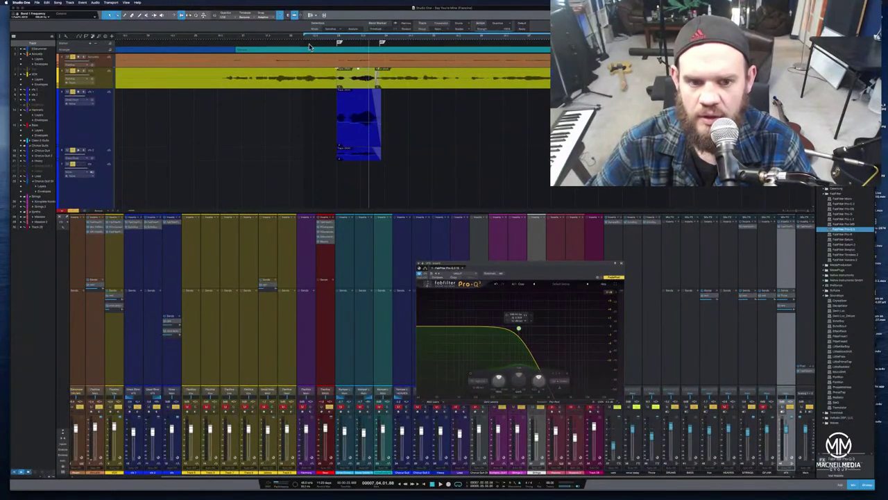
- Raise the VFX bus high-cut frequency while playing back the vocal phrase
left_click(308, 40)
key("space")
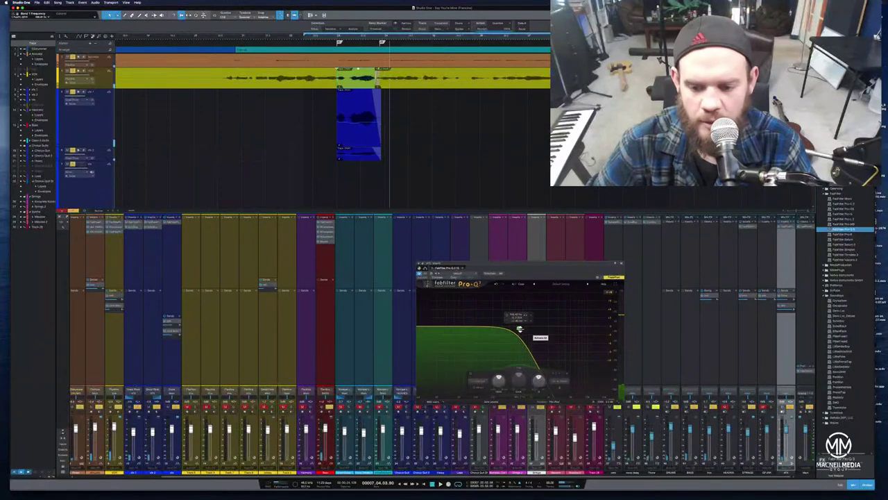
left_click_drag(519, 329, 553, 332)
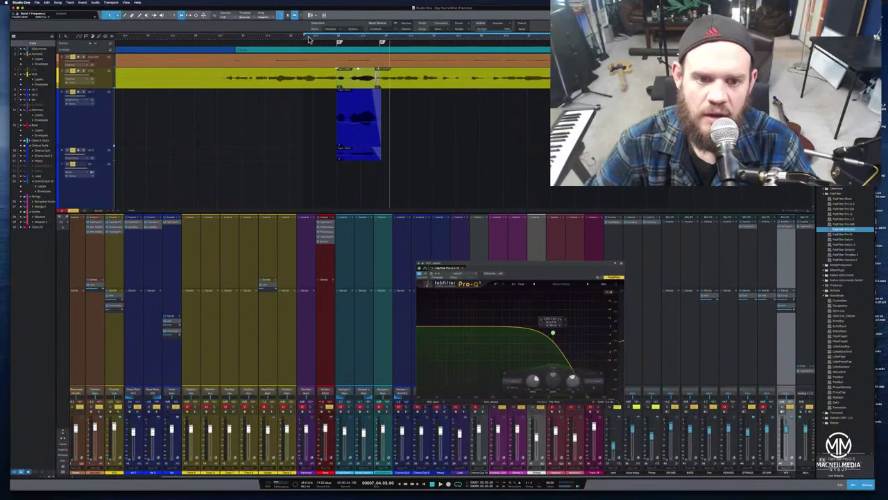
key("space")
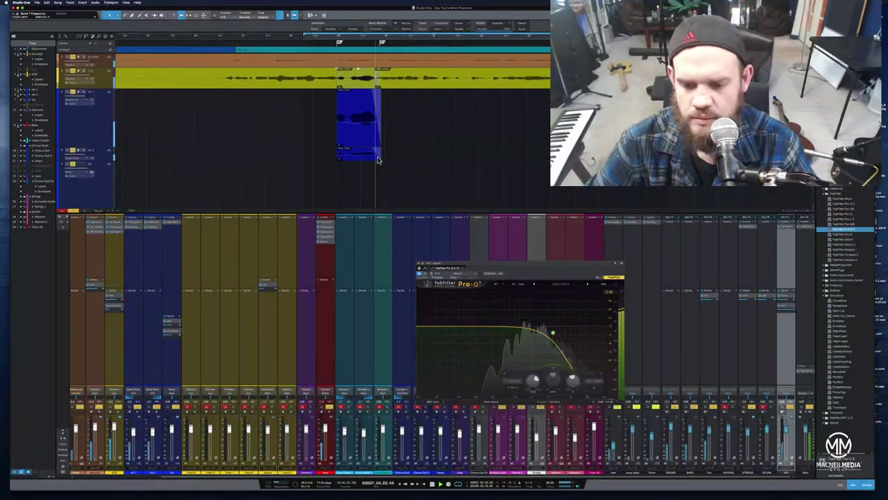
- Add a low-cut band to the VFX bus equalizer and lower its frequency while auditioning the phrase
left_click(524, 337)
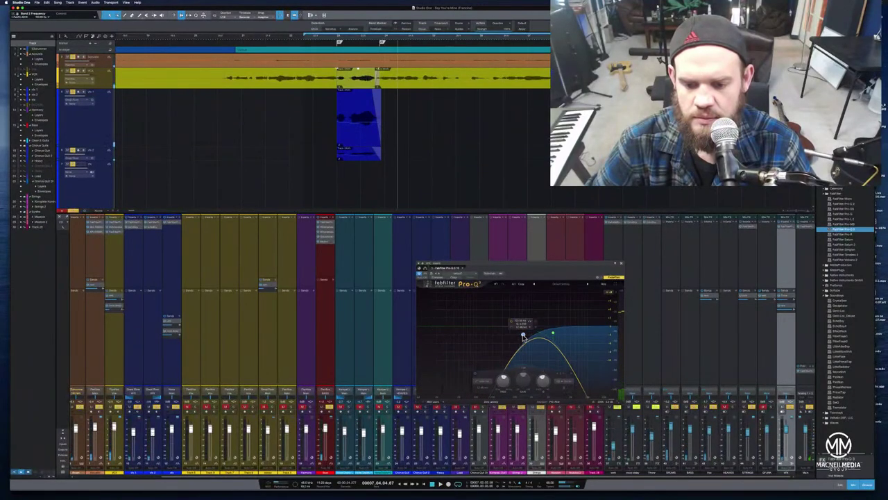
left_click_drag(524, 337, 529, 336)
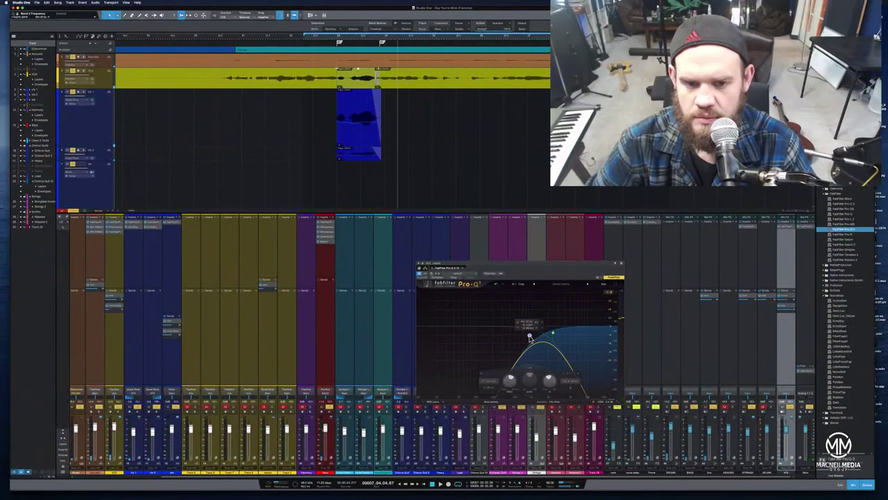
left_click(276, 36)
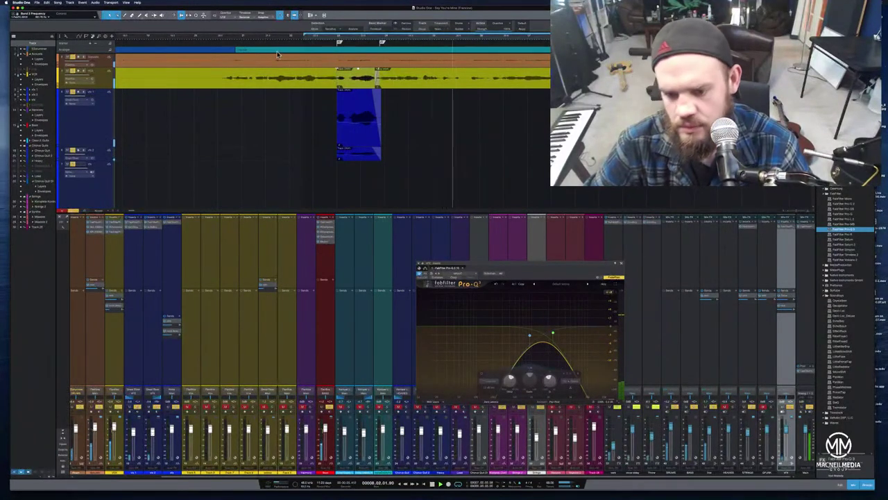
left_click_drag(529, 336, 496, 338)
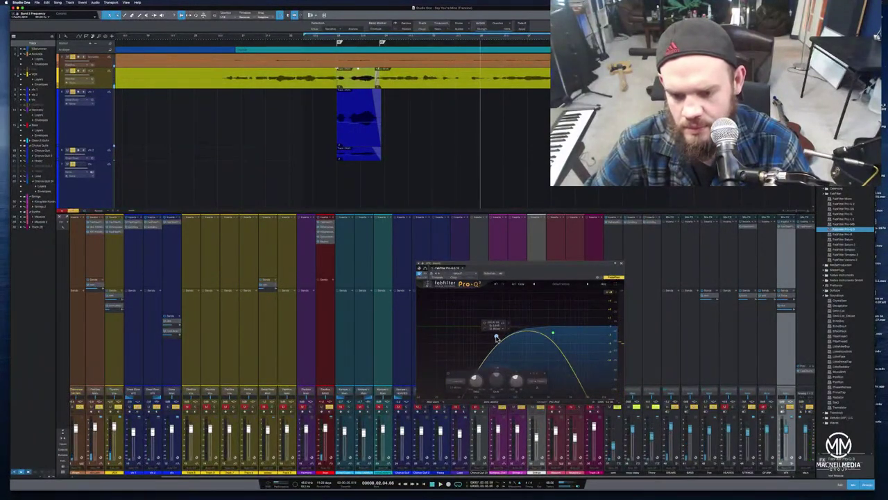
left_click(236, 34)
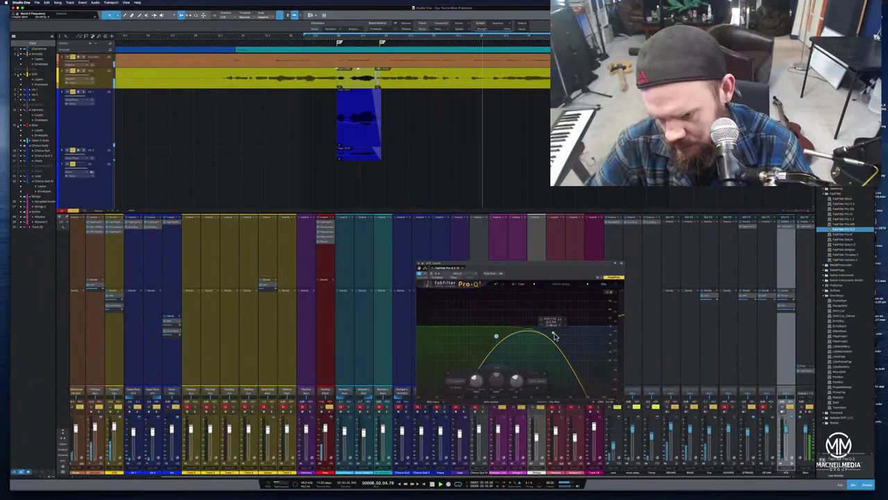
- Nudge the VFX bus high-cut band slightly higher in frequency and reset the playhead ahead of the vocal phrase
left_click_drag(558, 338, 564, 335)
left_click(245, 38)
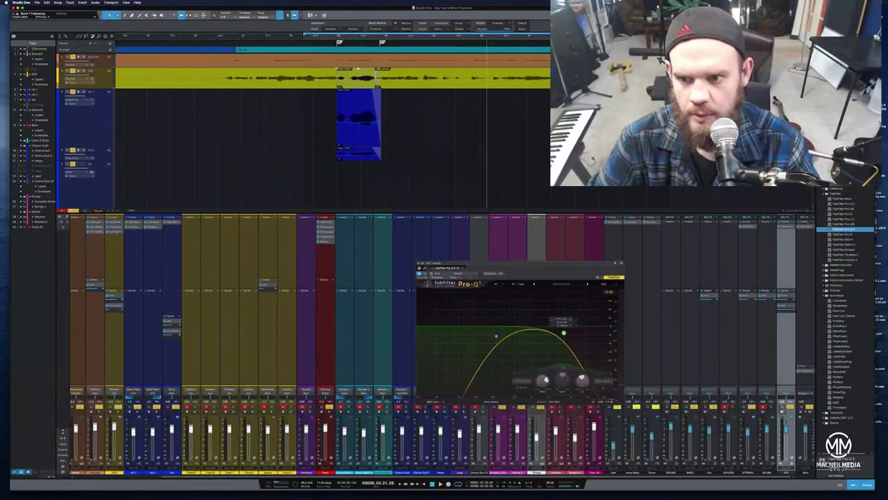
left_click_drag(743, 7, 309, 46)
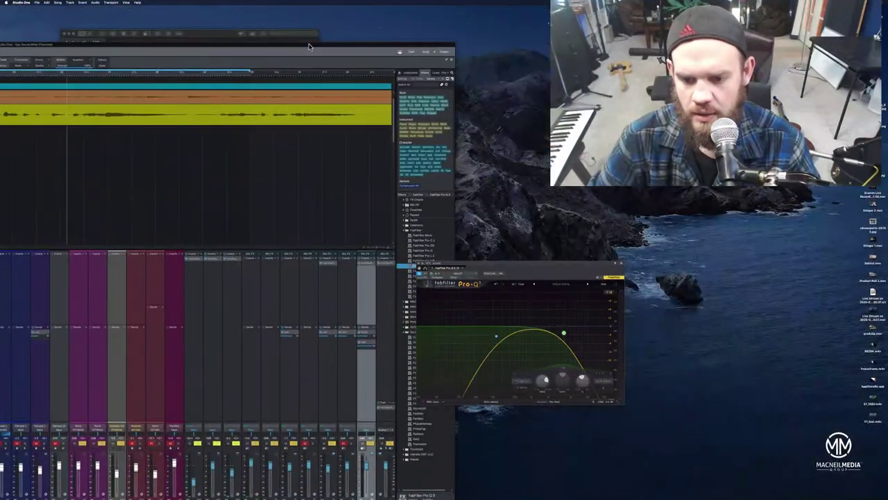
key("super+Tab")
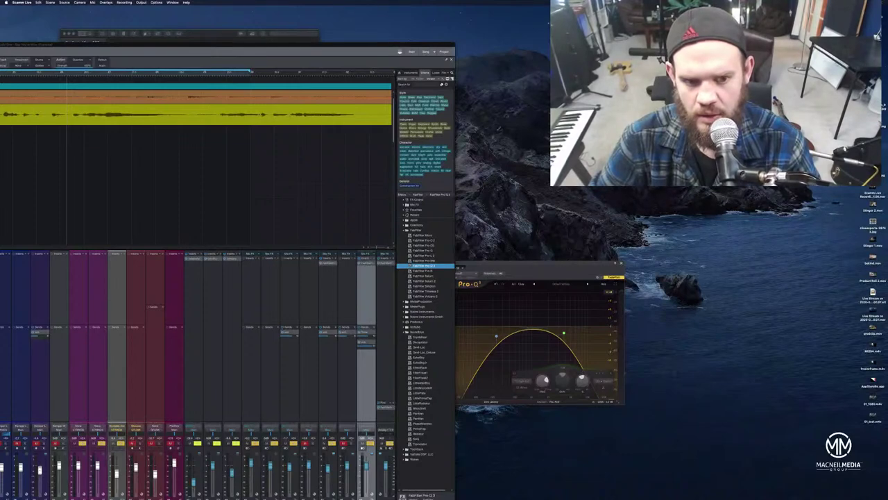
key("ctrl+alt+Return")
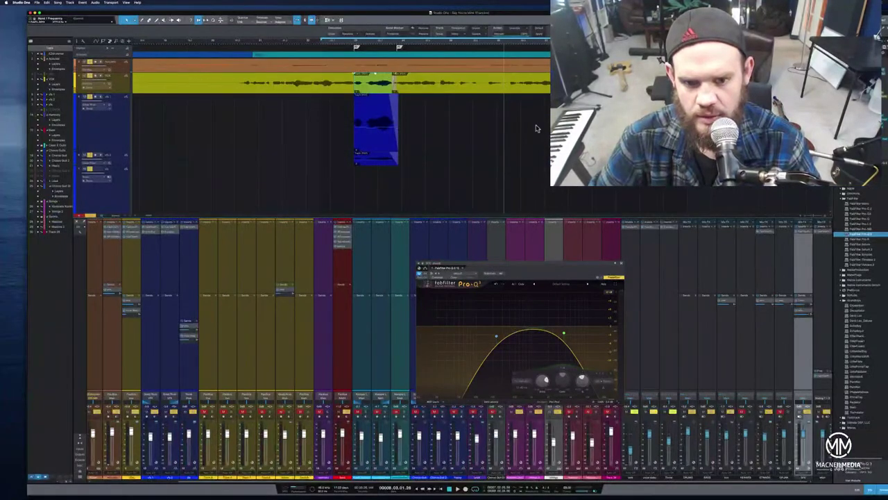
- Delete the phrase's clips from the effect tracks and place a fresh copy of the lead vocal phrase on the first effects track
left_click(381, 144)
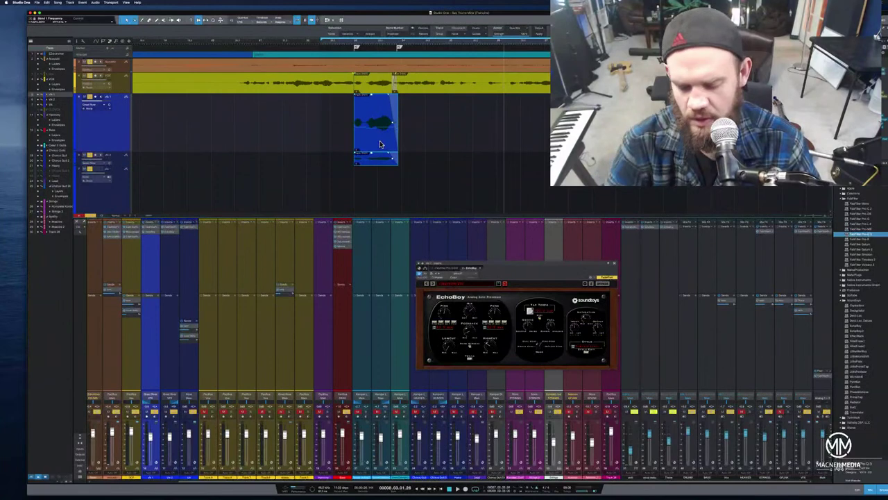
key("Delete")
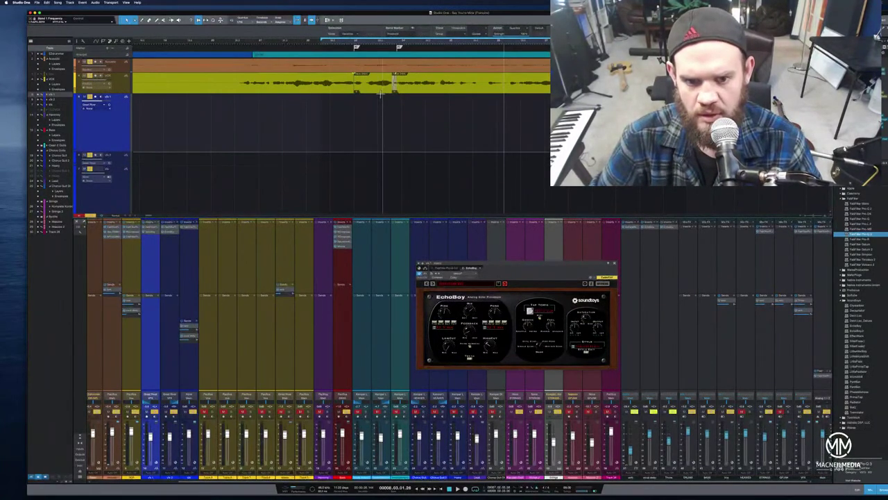
right_click(380, 93)
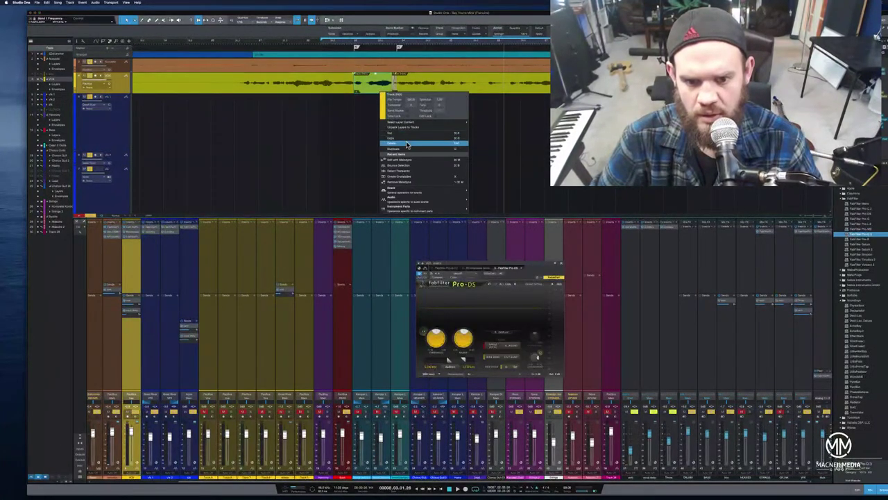
left_click(366, 105)
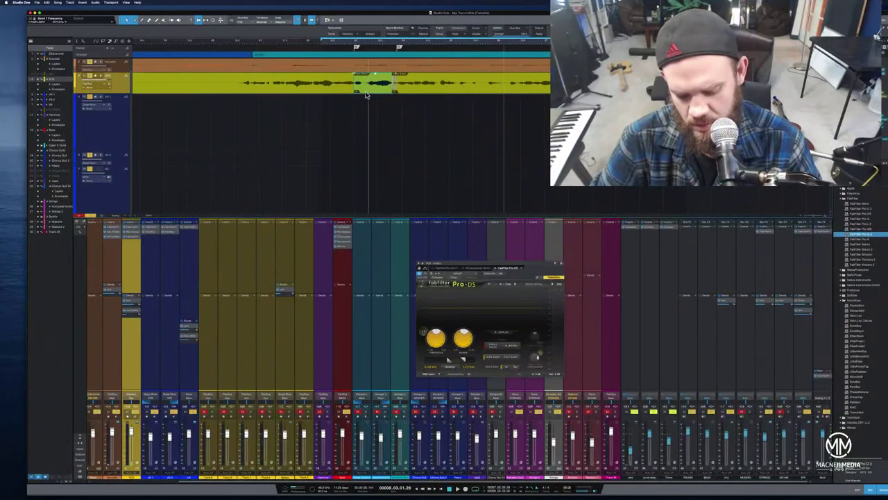
left_click(525, 88)
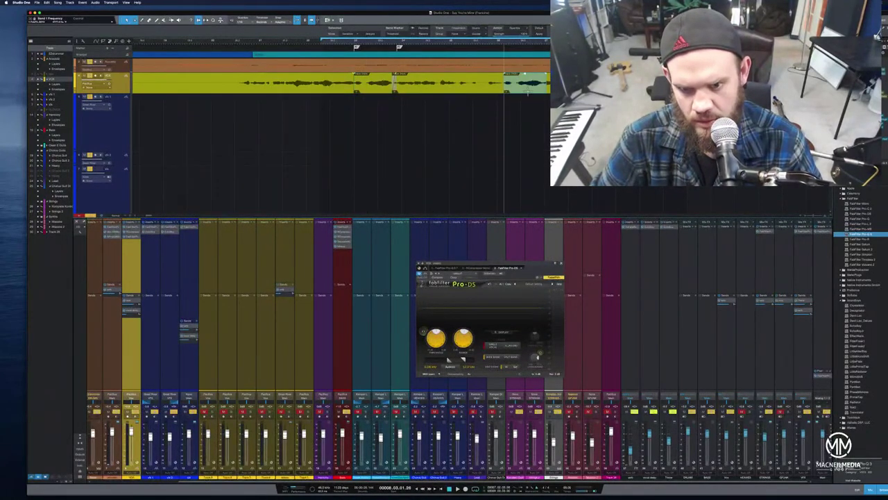
left_click_drag(527, 90, 377, 109)
- Audition the song from just before the copied phrase to hear the effect in context
left_click(341, 44)
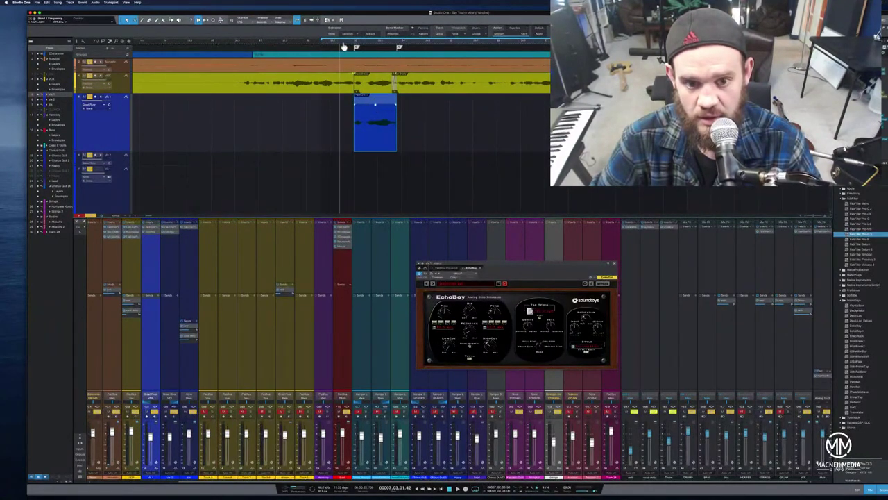
key("space")
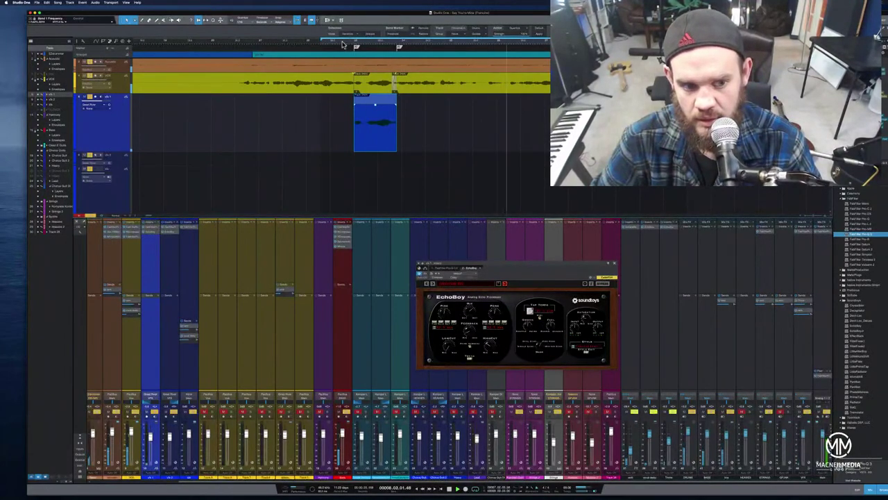
left_click(240, 43)
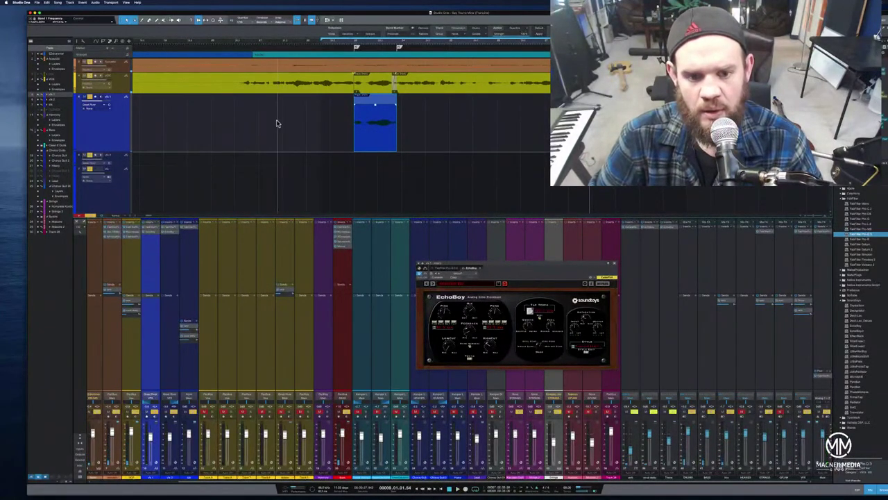
- Zoom the arrangement out, place the playhead at the start of the intro, and close the EchoBoy window
scroll(277, 120, "up", 1)
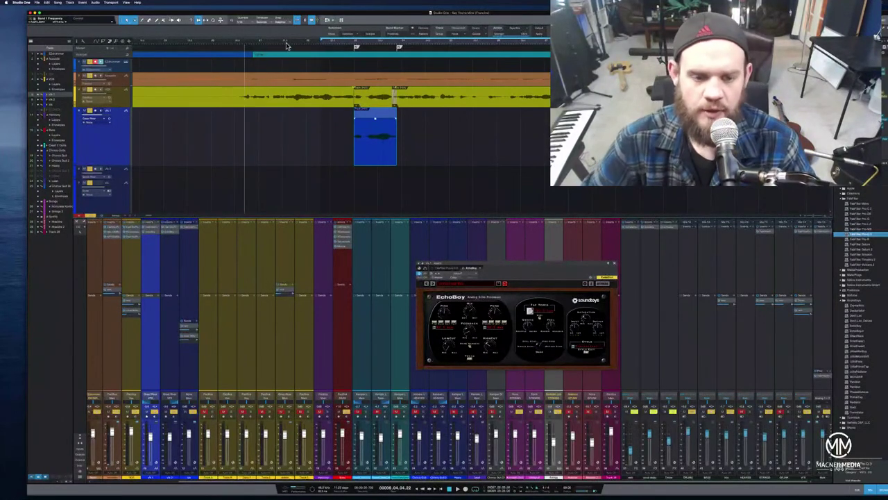
left_click_drag(289, 43, 457, 31)
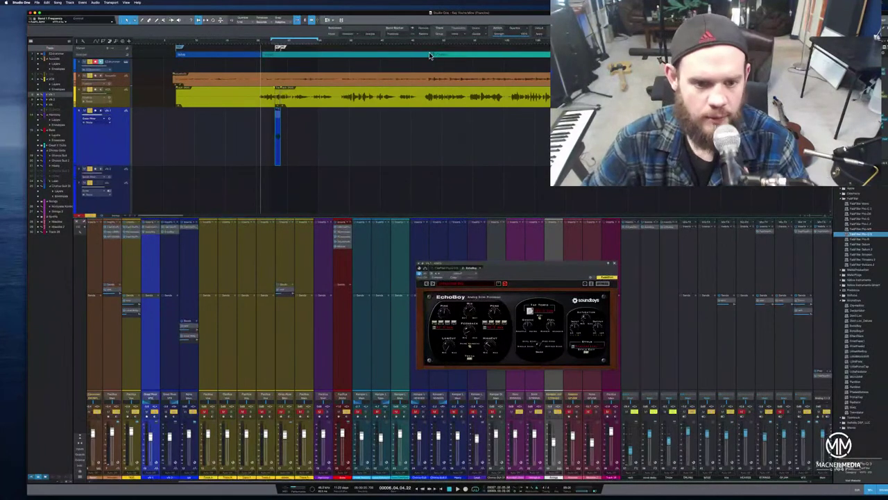
left_click(178, 46)
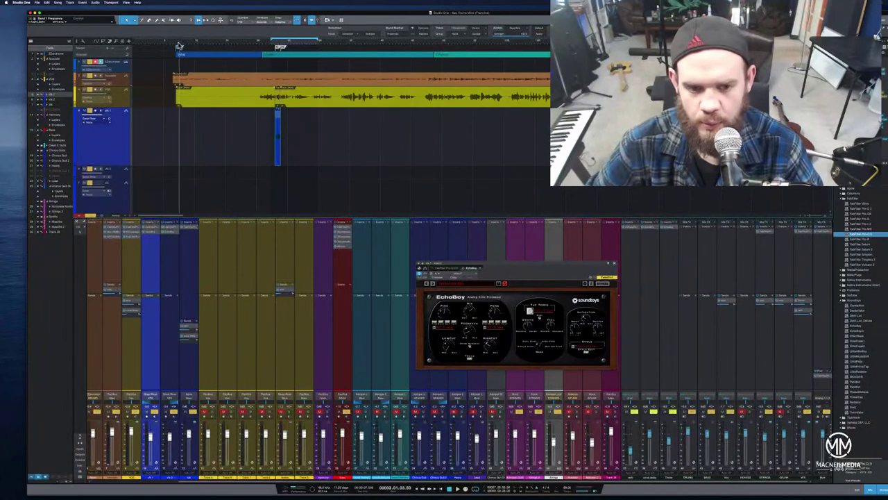
left_click(614, 263)
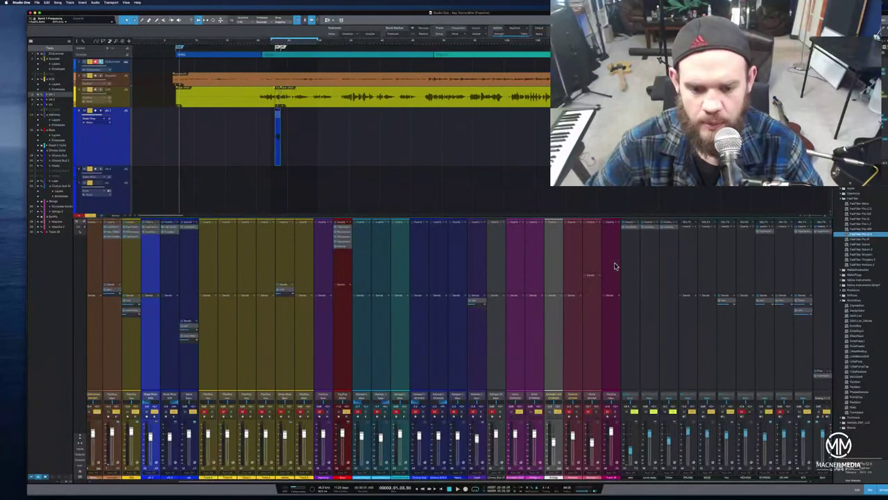
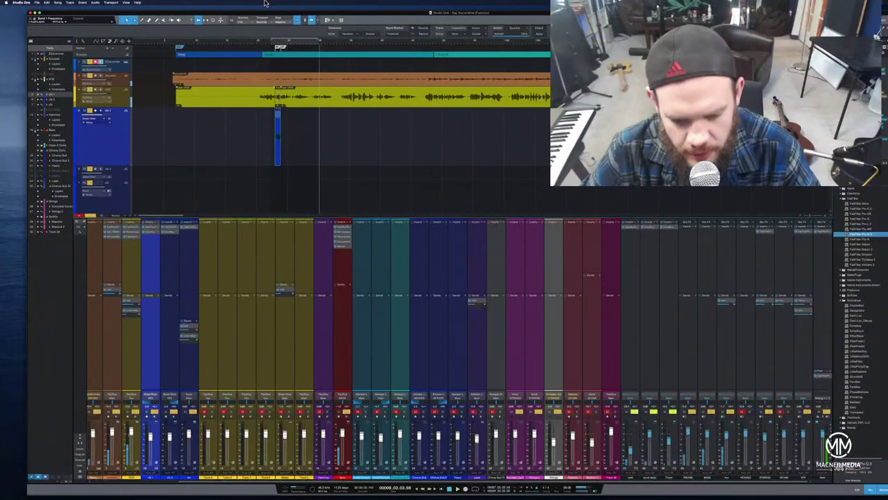
- Set the audio device block size to 2048 samples in the audio setup preferences
left_click(37, 3)
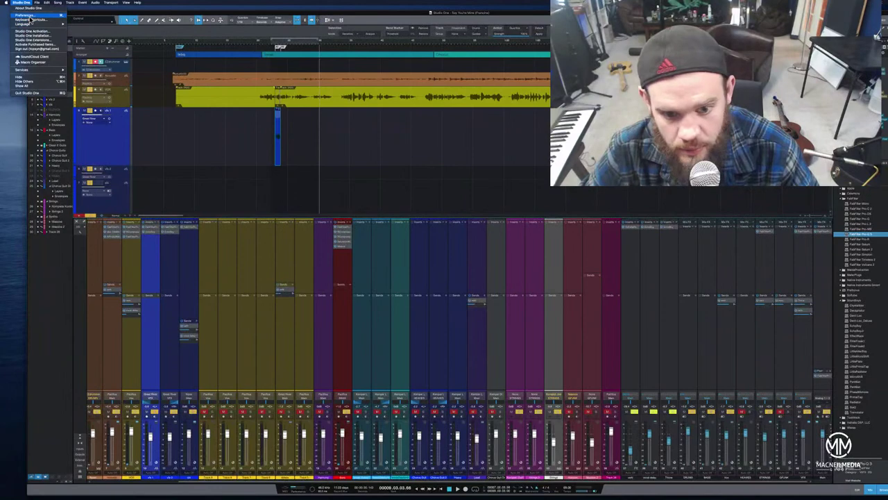
left_click(28, 14)
left_click(182, 135)
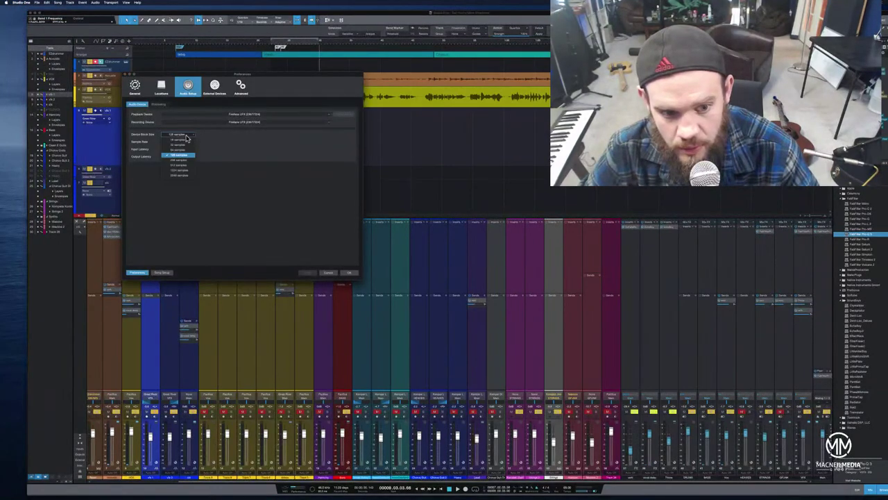
left_click(184, 177)
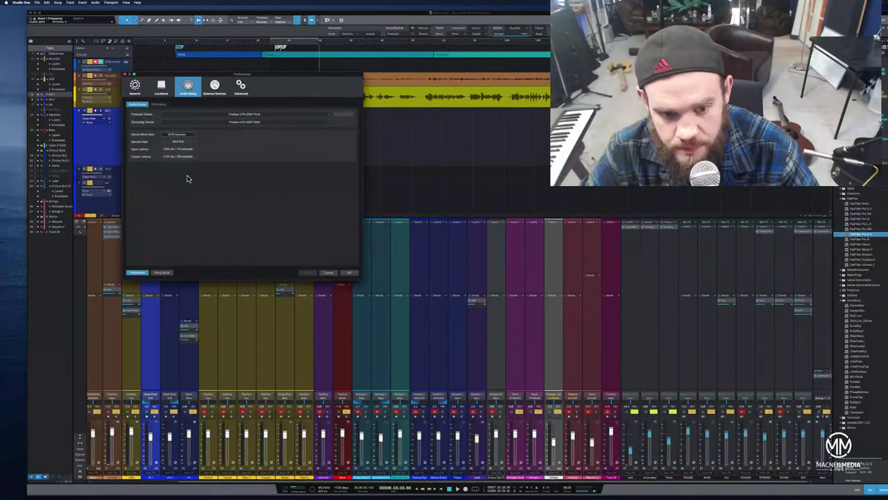
left_click(350, 274)
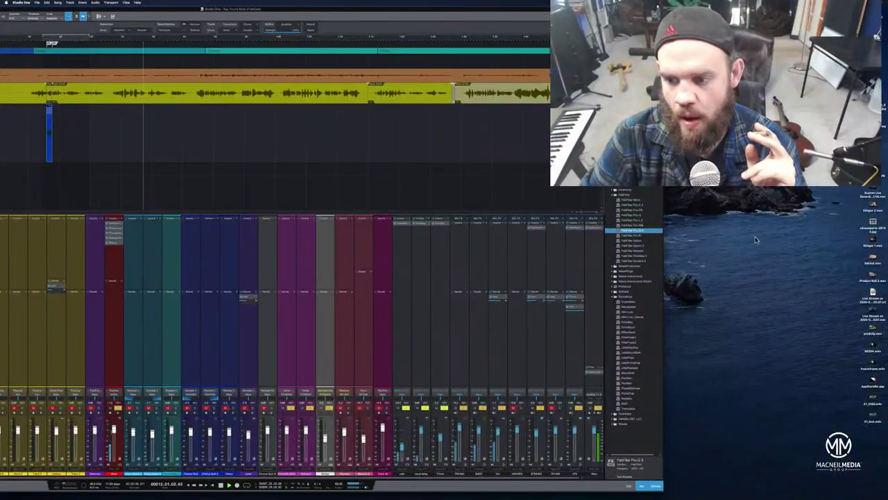
key("super+Tab")
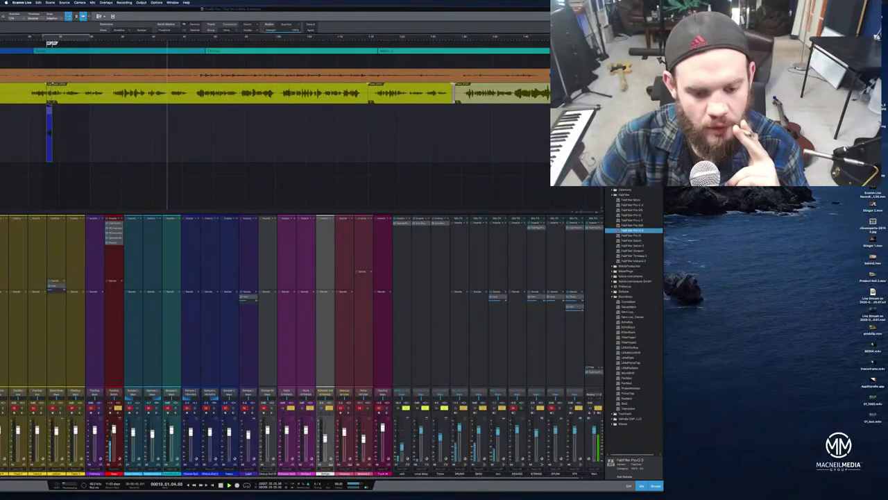
key("super+Tab")
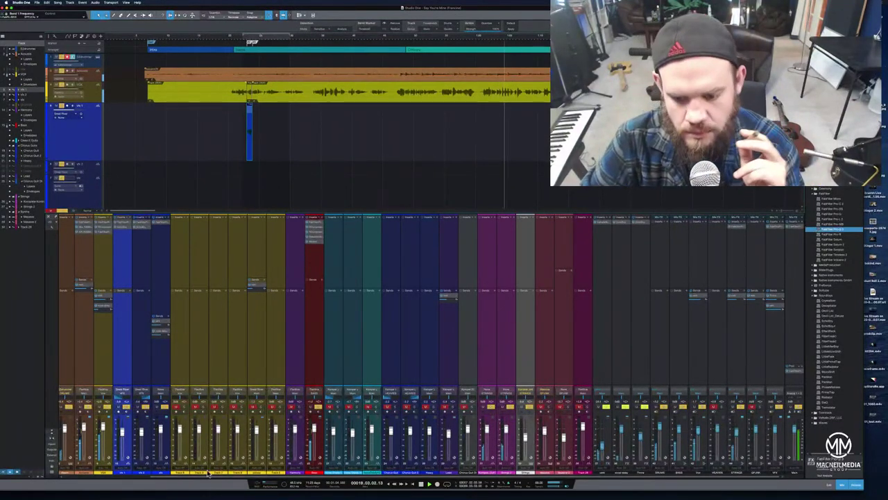
left_click_drag(267, 476, 225, 478)
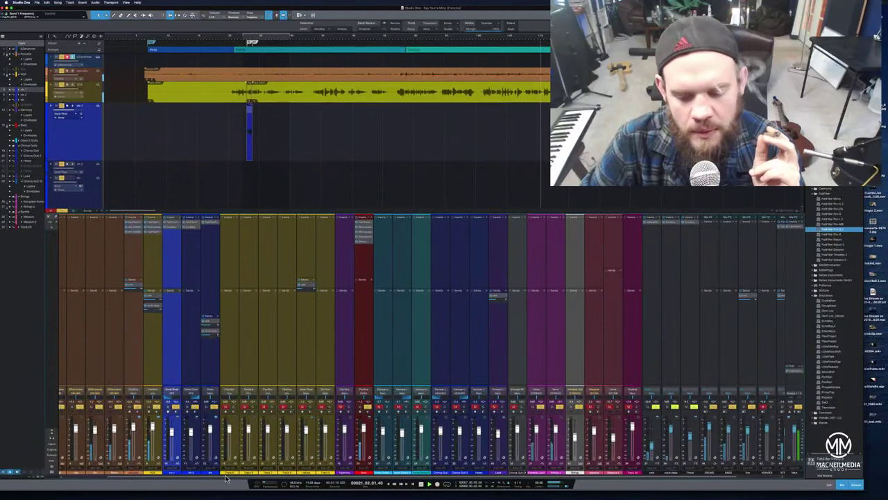
left_click_drag(226, 478, 229, 477)
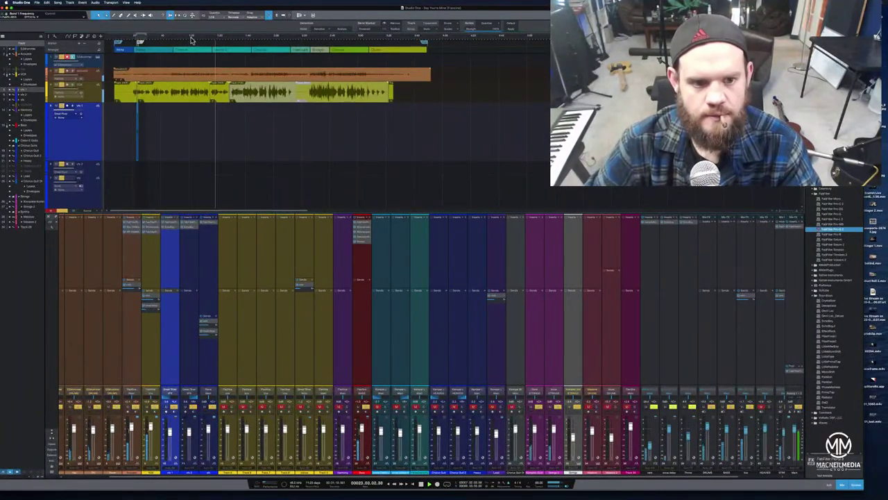
- Add a send level automation envelope for the vocal delay send to the lead vocal track
left_click_drag(192, 41, 233, 54)
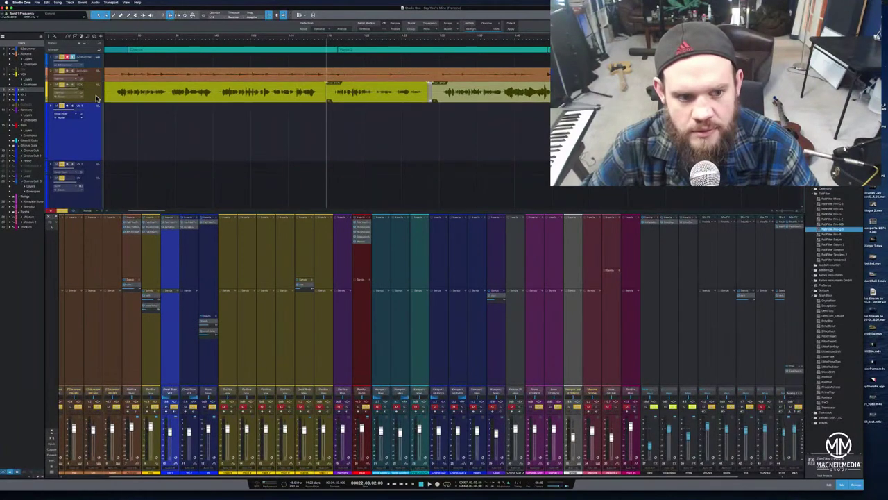
left_click(97, 98)
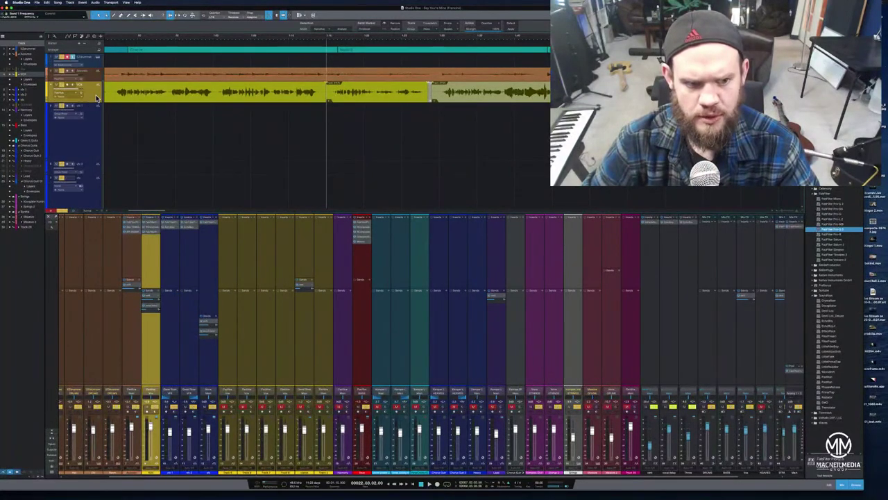
left_click(78, 91)
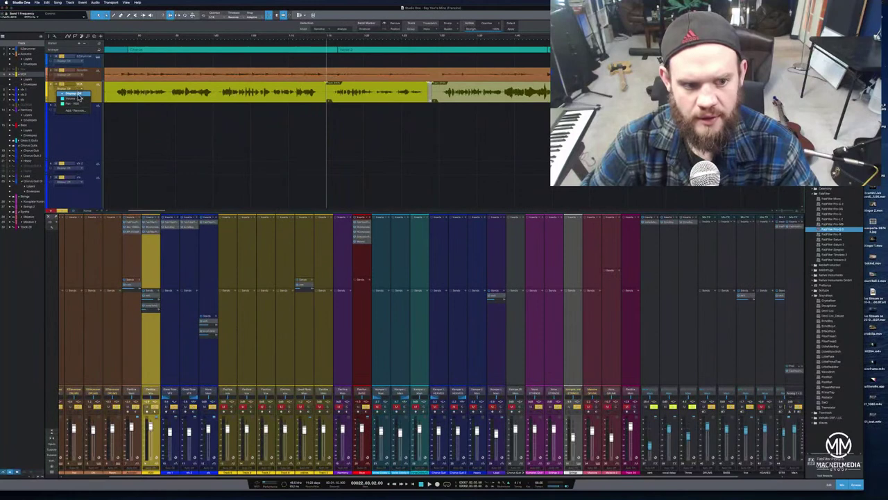
left_click(79, 112)
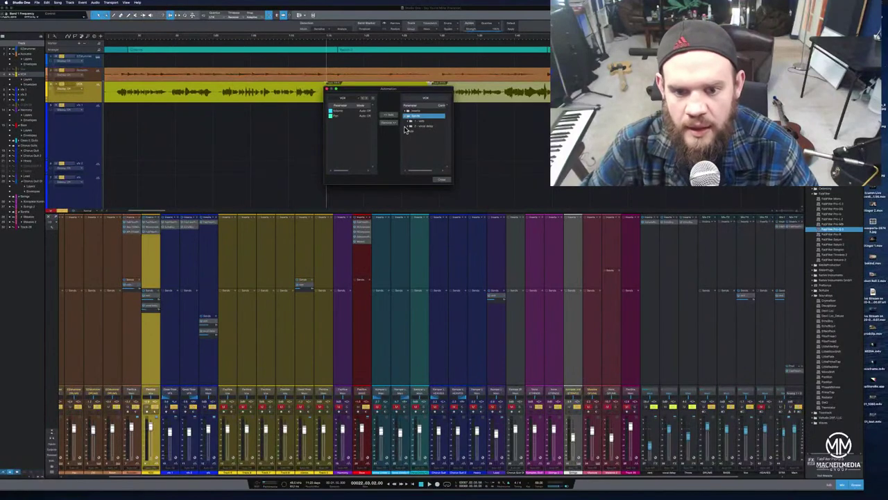
left_click(408, 128)
left_click(424, 132)
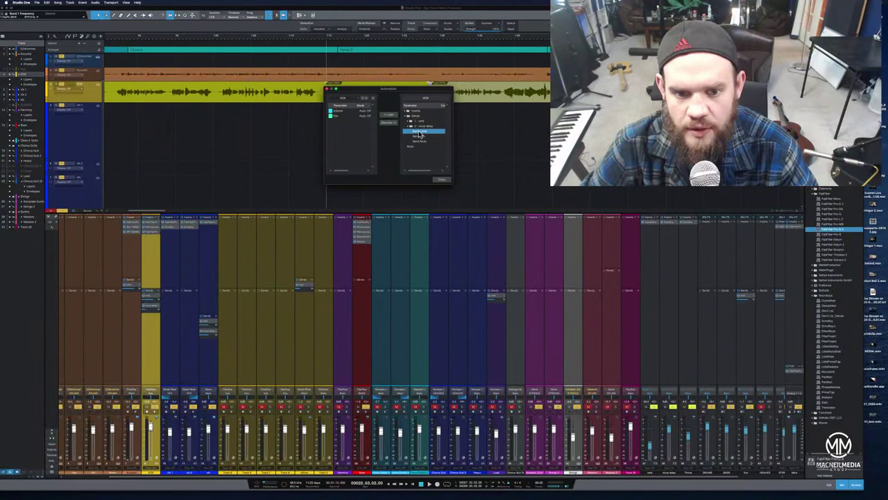
double_click(419, 133)
left_click(440, 180)
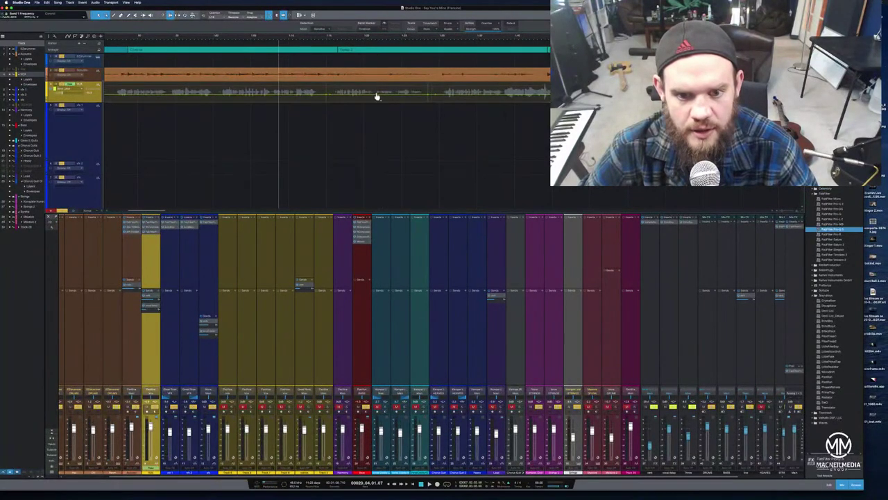
- Raise the vocal delay send level automation across the separate vocal clip following the first chorus and play that passage
left_click_drag(375, 99, 377, 79)
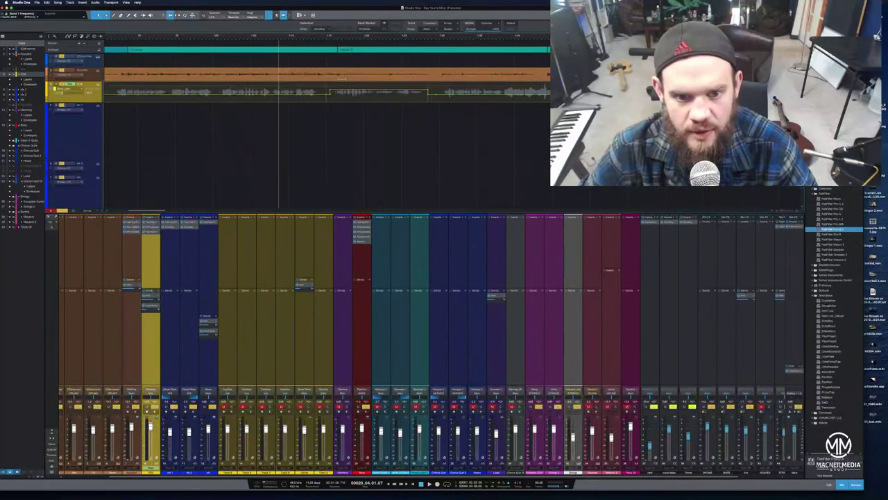
left_click(255, 36)
key("space")
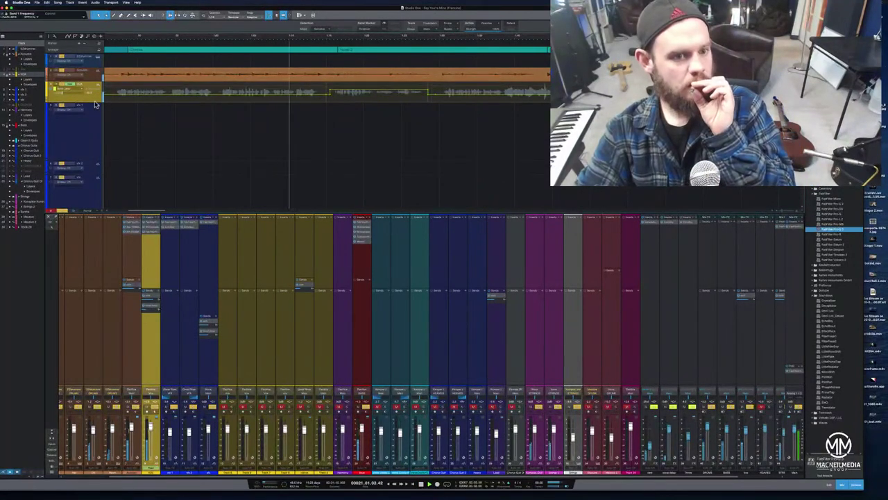
- Enlarge the lead vocal track and narrow the raised vocal delay send section to a short phrase early in the second verse
left_click_drag(96, 102, 96, 182)
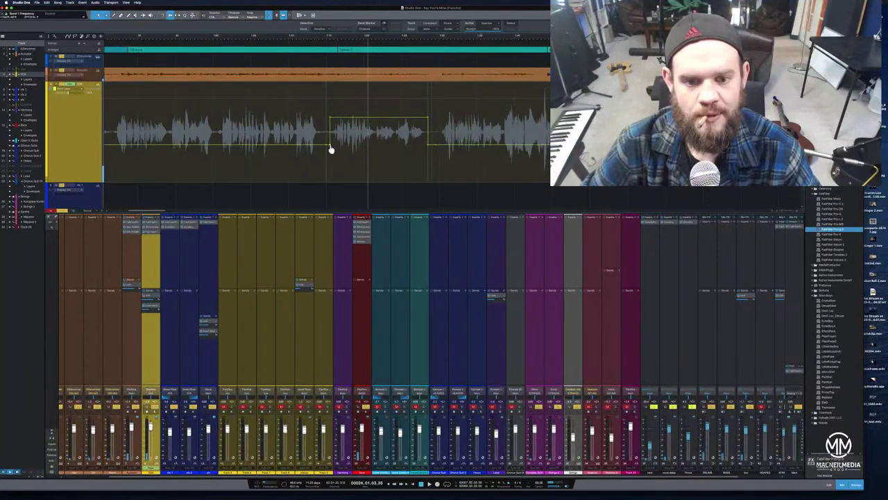
left_click_drag(331, 149, 360, 149)
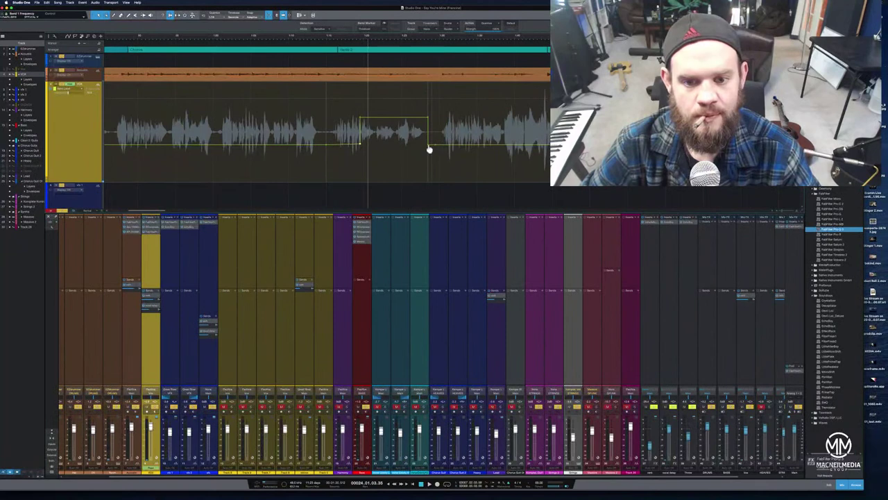
left_click_drag(429, 146, 376, 149)
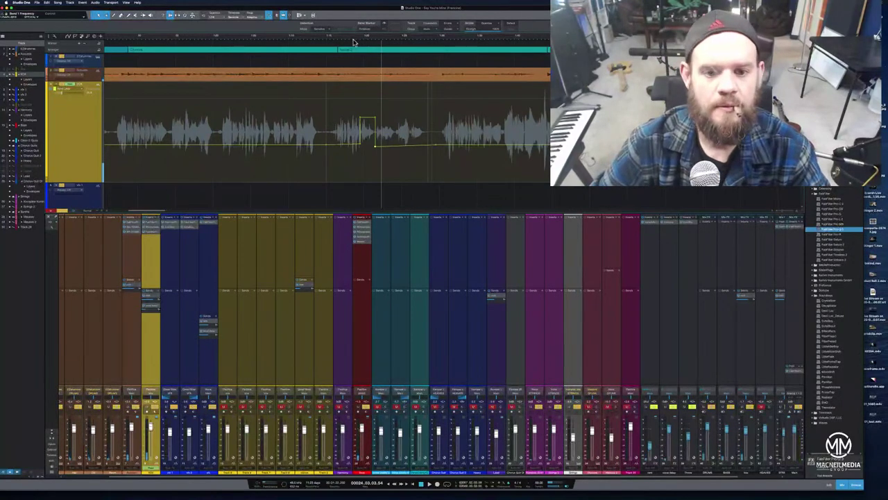
- Make the delay send's rise vertical at the phrase and adjust the raised level, playing the passage between changes
left_click_drag(353, 43, 387, 149)
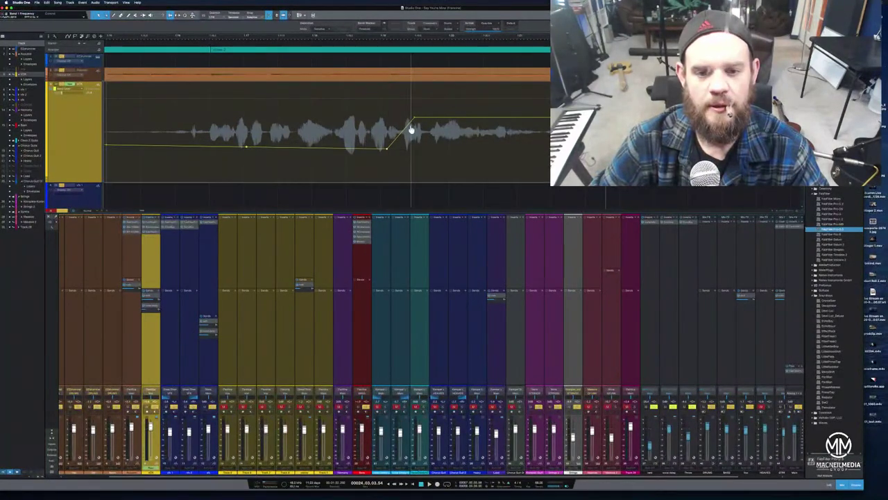
left_click_drag(411, 122, 387, 121)
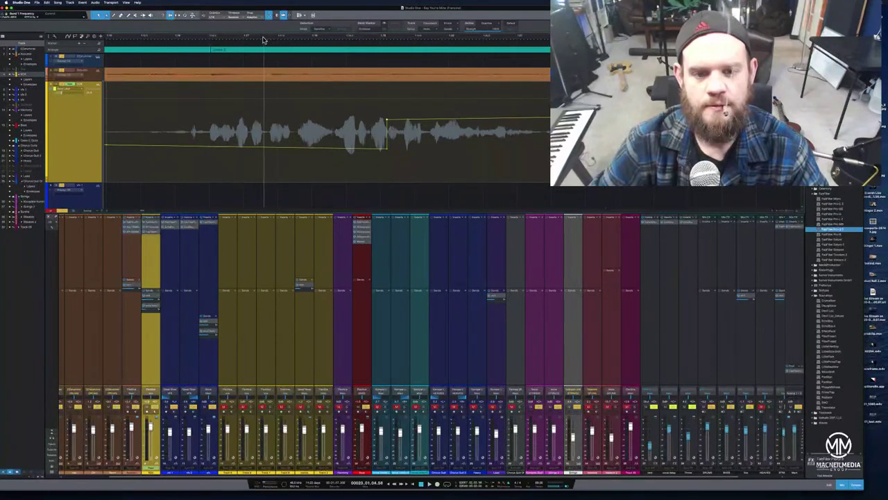
key("space")
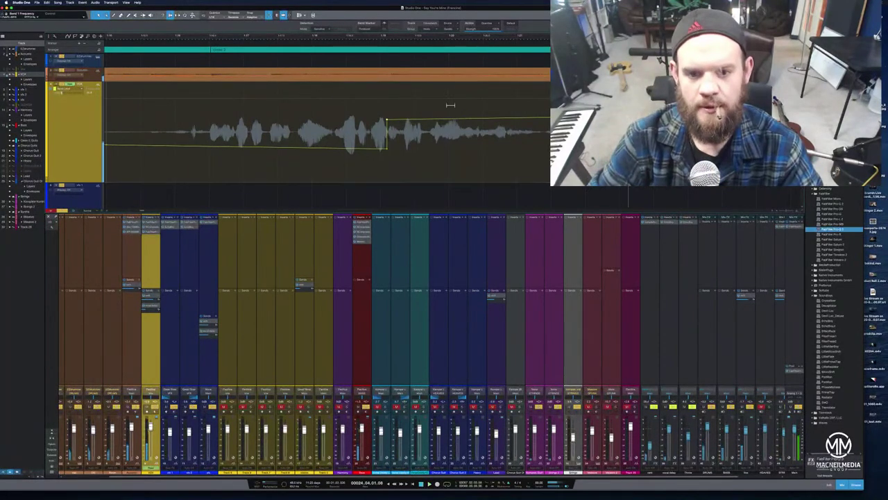
left_click_drag(452, 101, 458, 75)
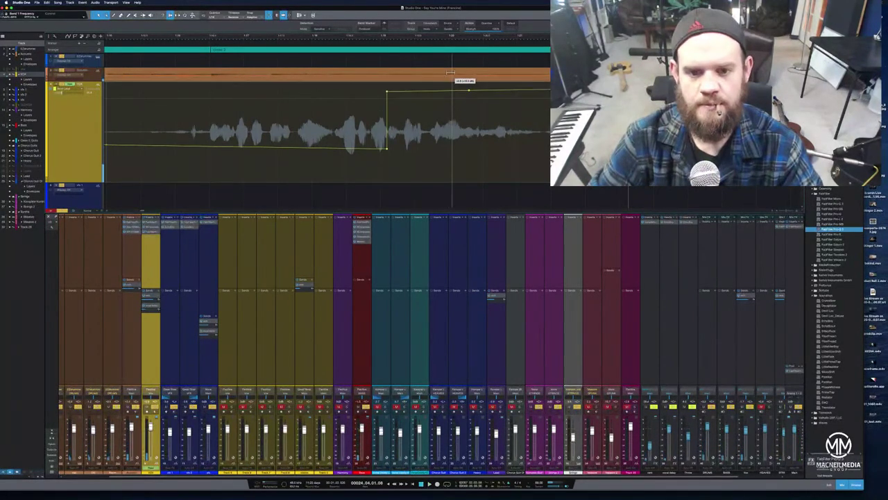
left_click(270, 39)
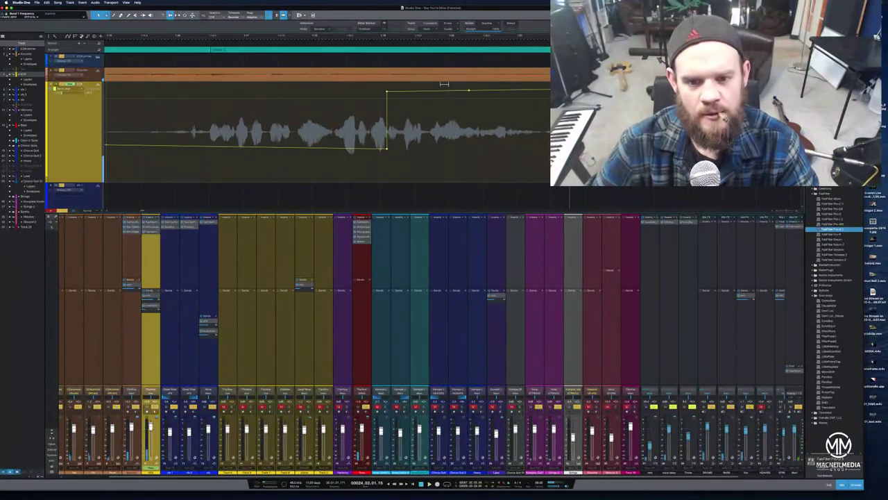
left_click_drag(445, 84, 452, 104)
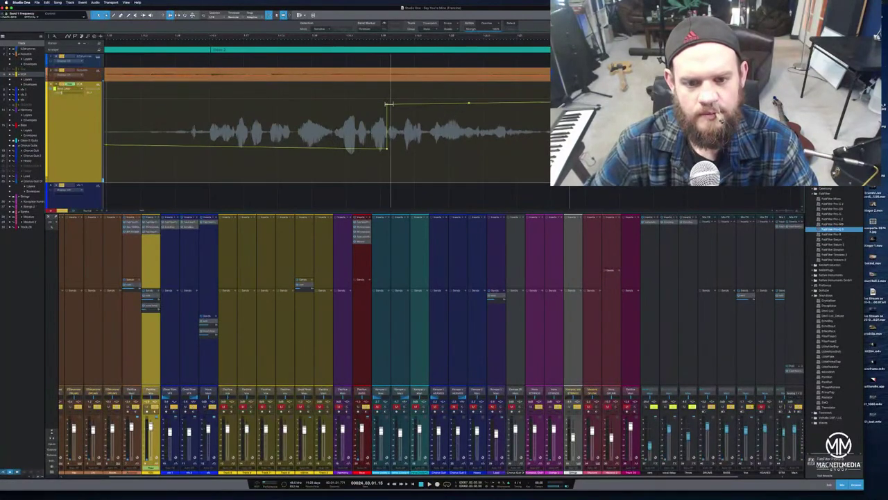
- Turn the vertical send rise into a short ramp from the base level and play the phrase
mouse_move(388, 104)
left_mouse_down()
mouse_move(407, 107)
mouse_move(387, 112)
left_mouse_up()
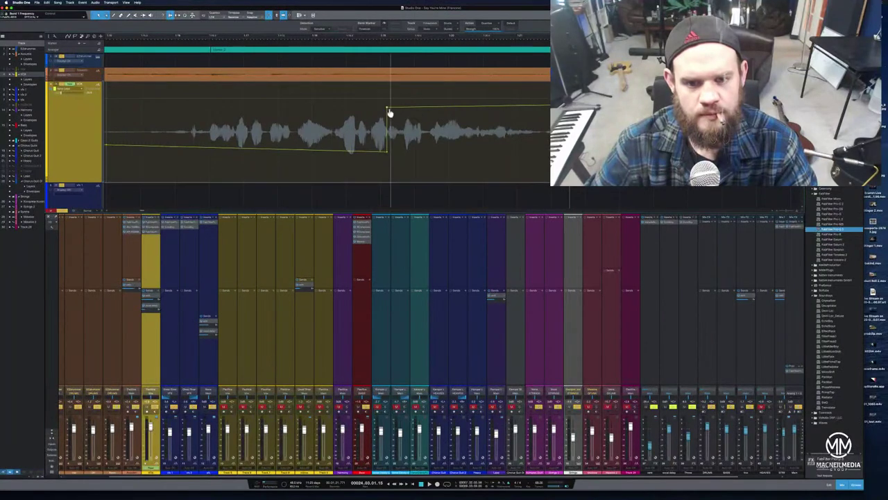
left_click_drag(390, 113, 415, 111)
left_click_drag(421, 111, 421, 108)
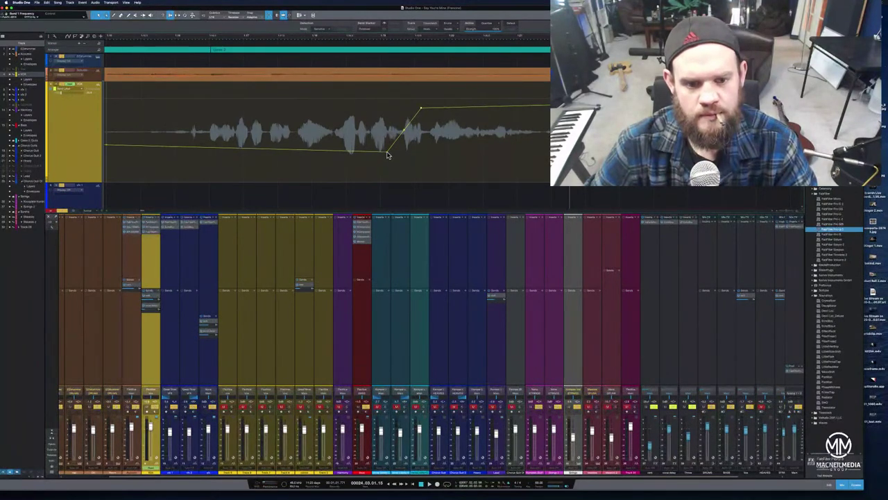
left_click_drag(387, 154, 388, 150)
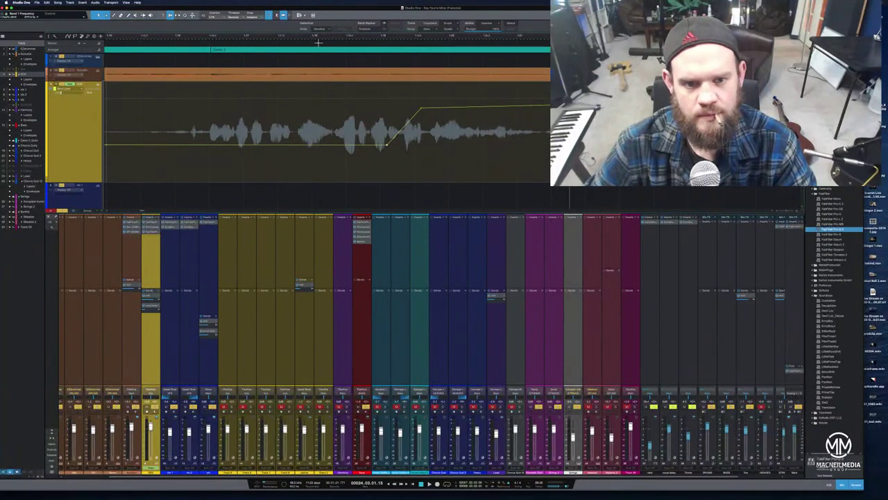
key("space")
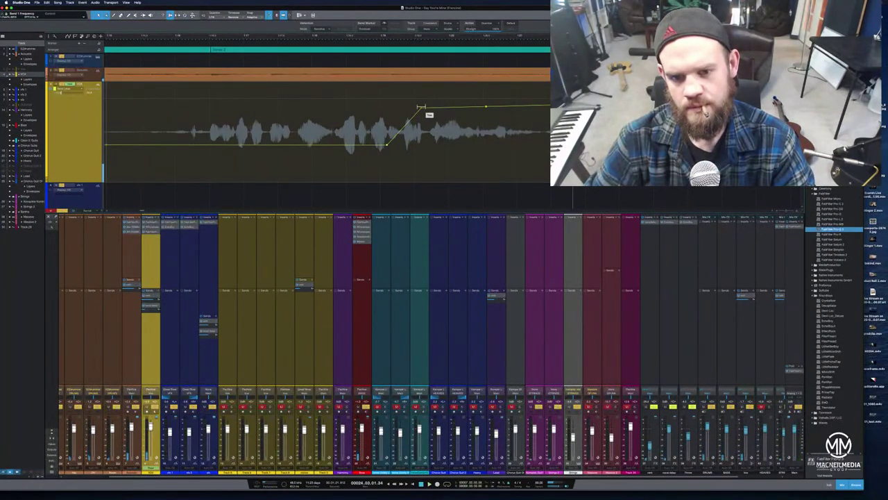
- Delay the peak of the send ramp to the phrase's last word, adding a low midpoint so the level climbs mostly at the end
left_click_drag(421, 110, 459, 111)
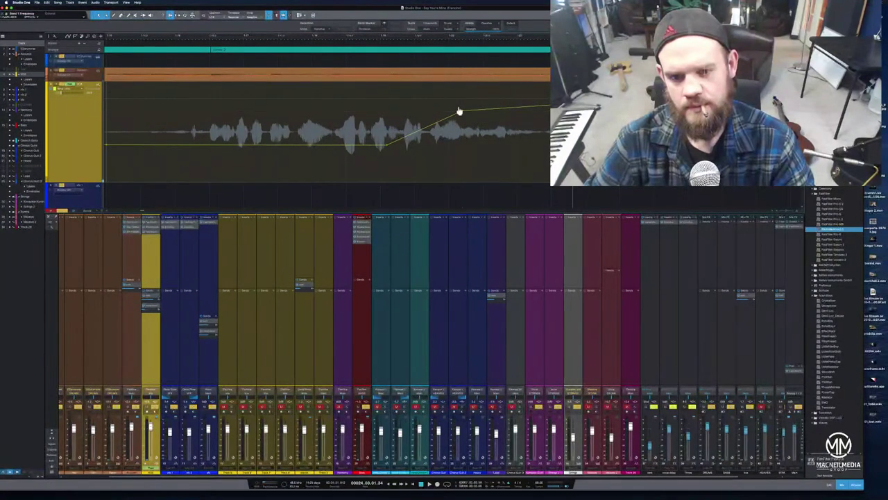
left_click(368, 39)
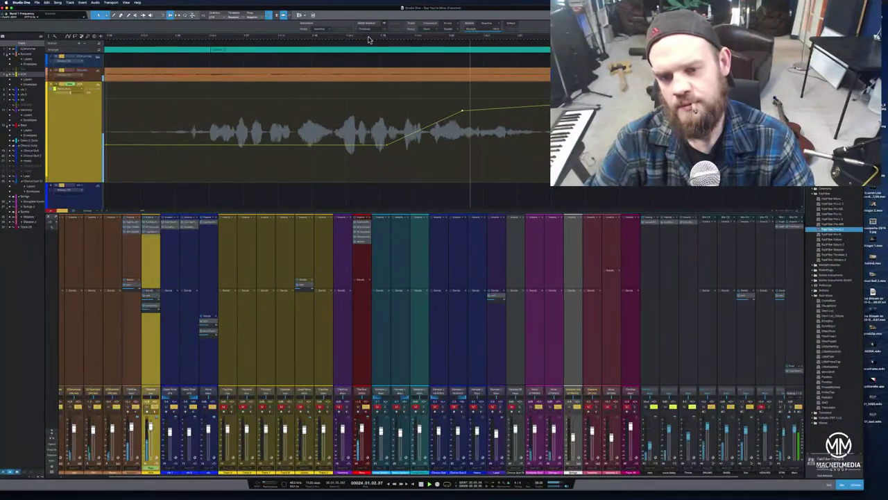
left_click(419, 133)
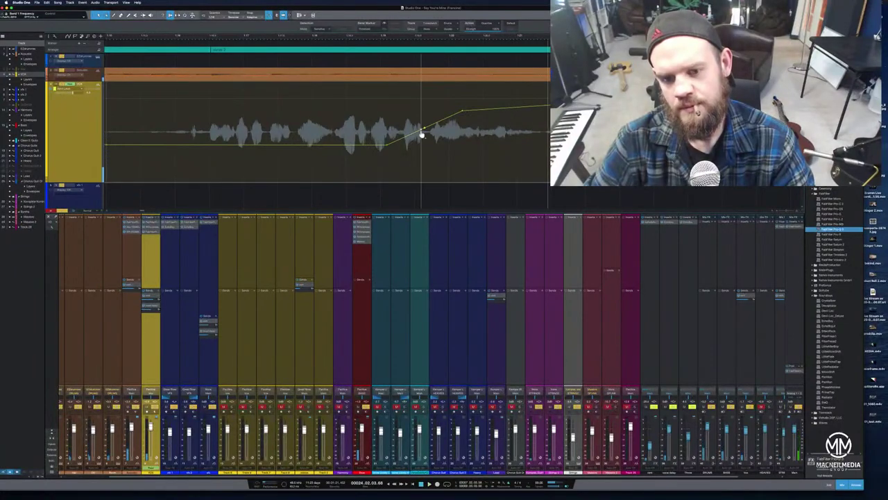
left_click_drag(422, 134, 432, 143)
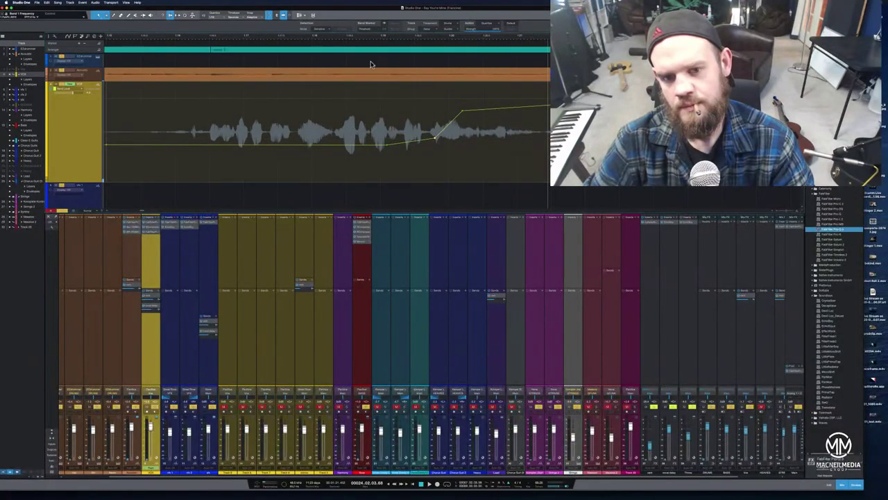
left_click(356, 42)
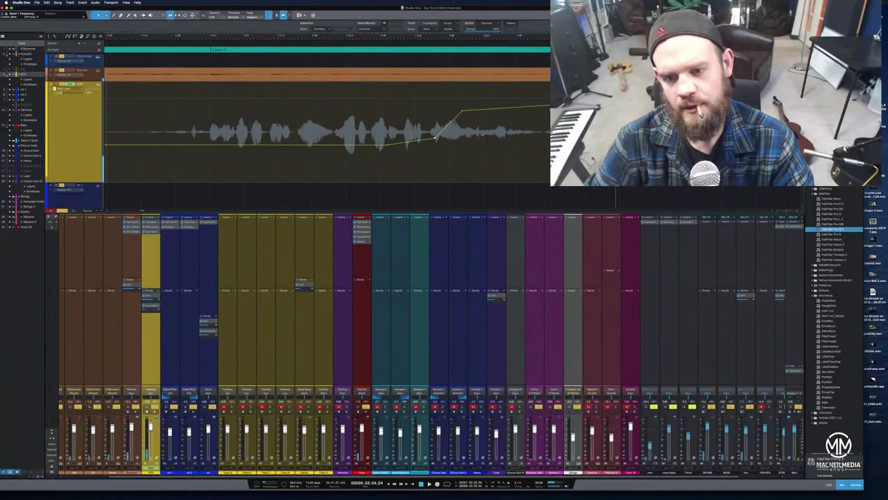
- Bring the vocal delay send back down to its base level after the peak and play the second-verse passage
left_click_drag(521, 108, 521, 142)
left_click(490, 121)
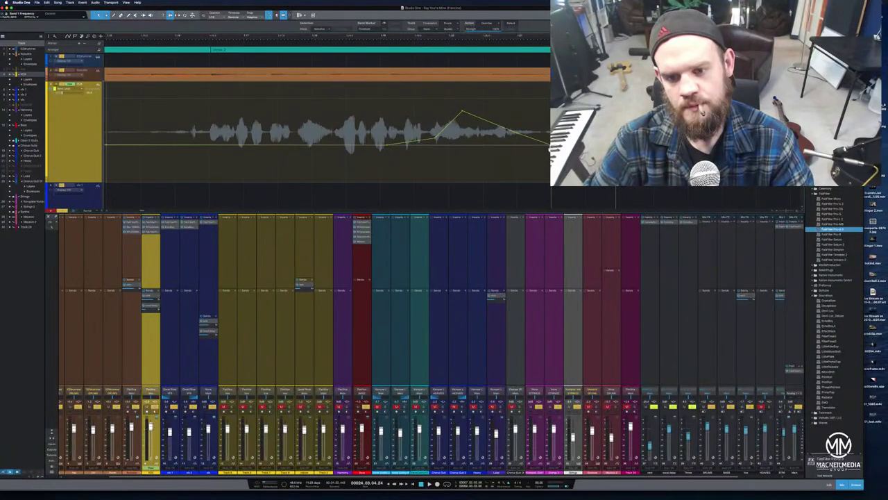
left_click(323, 39)
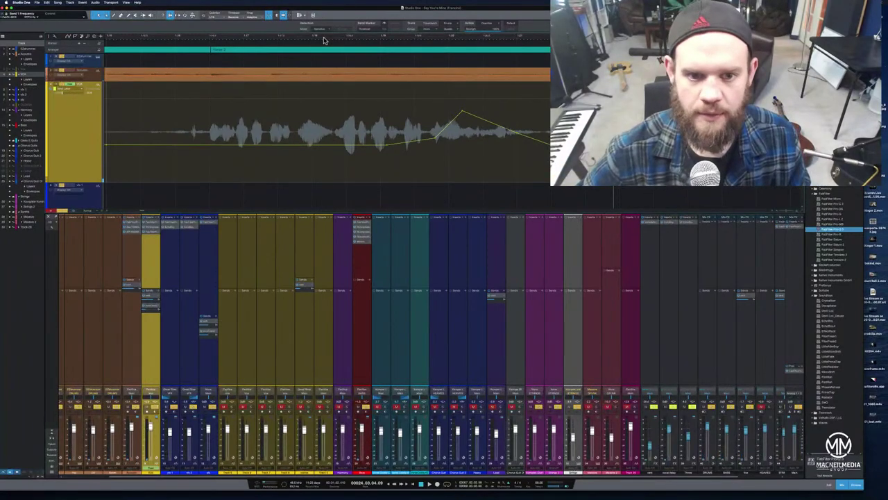
scroll(386, 34, "down", 3)
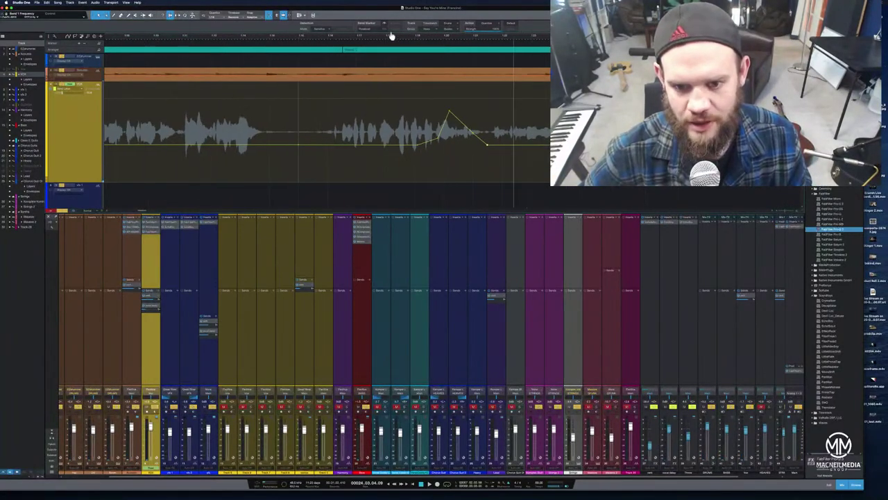
scroll(417, 32, "down", 2)
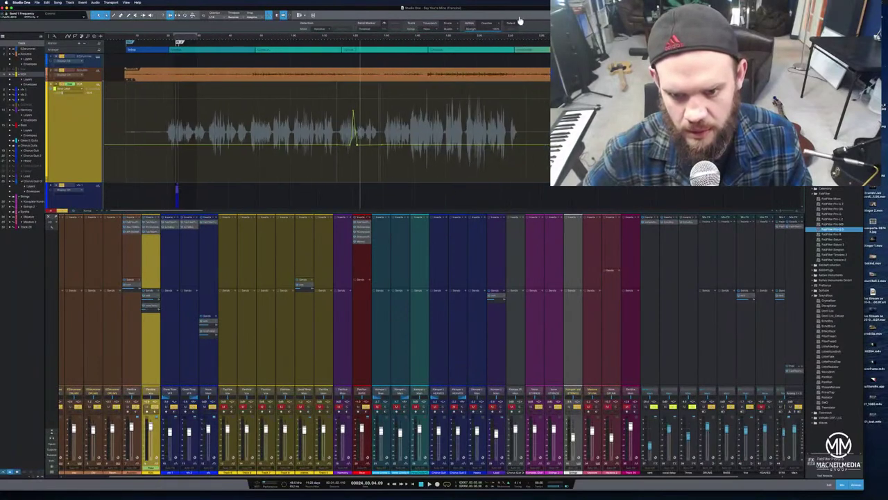
left_click(406, 32)
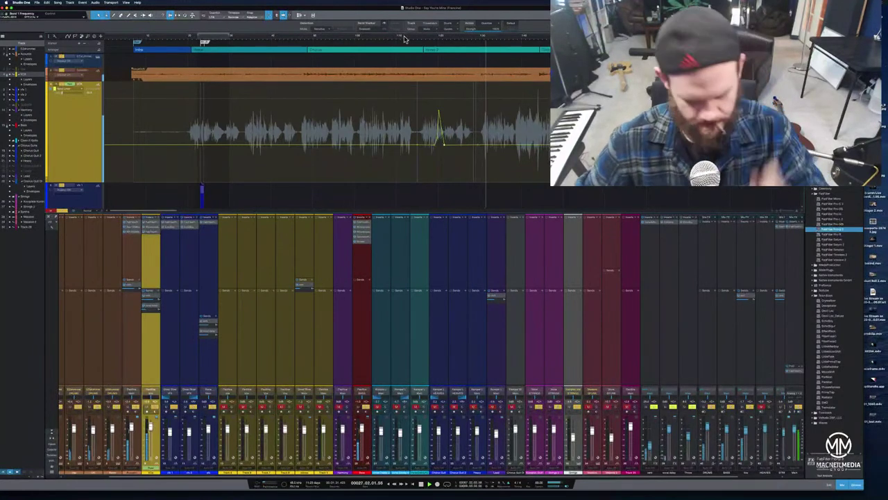
- Stop playback and switch to the Soundly sound effects app
mouse_move(425, 494)
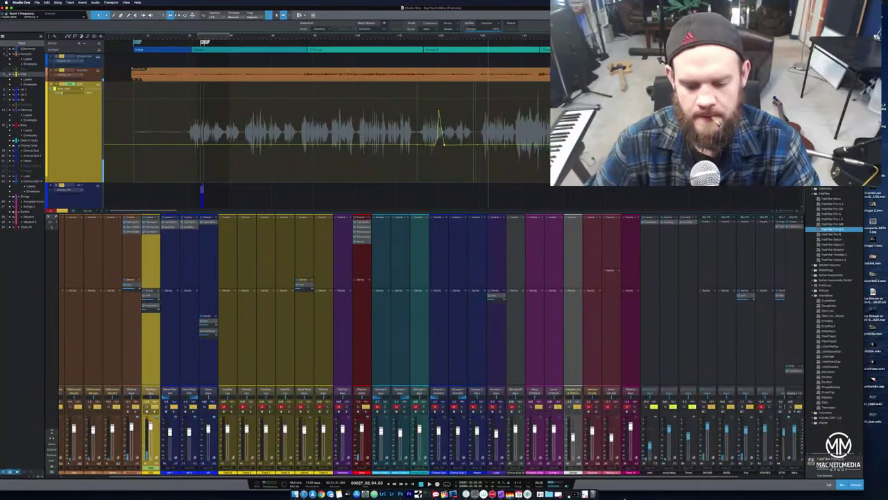
key("super+space")
type("s")
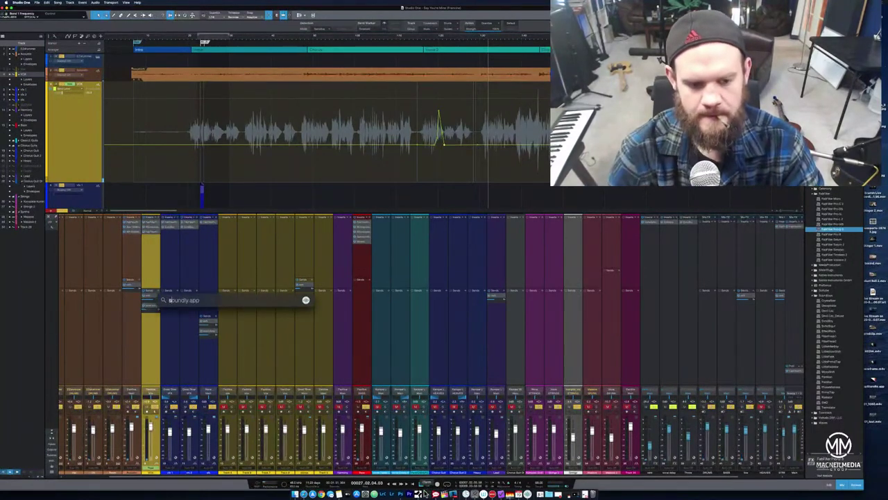
key("Return")
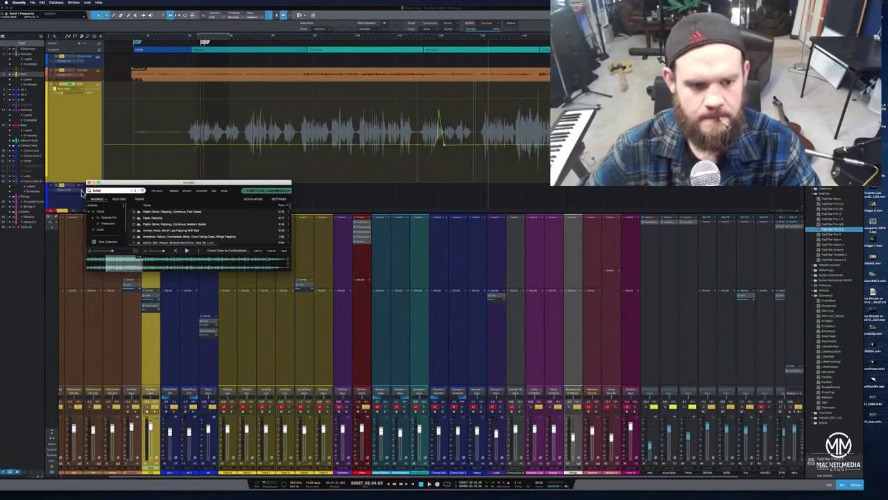
- Audition the listed flapping sounds, including paper, plastic glove, mouth and bird wing flaps
left_click(160, 218)
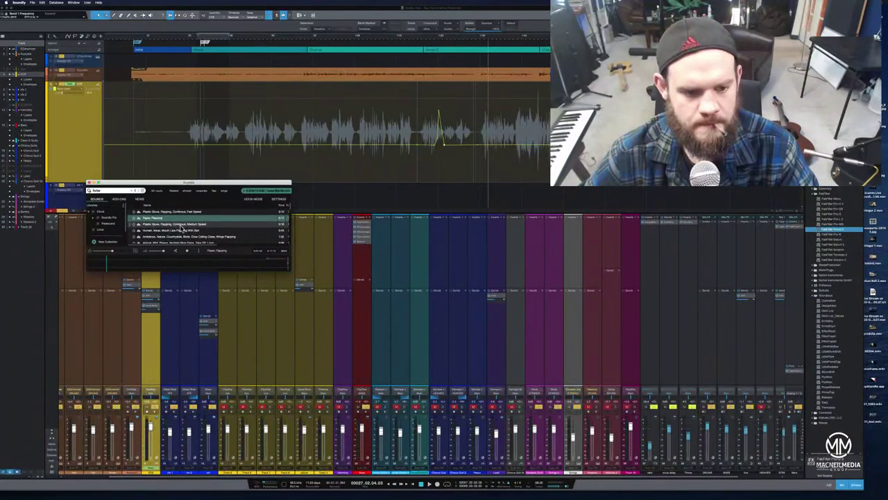
left_click(181, 227)
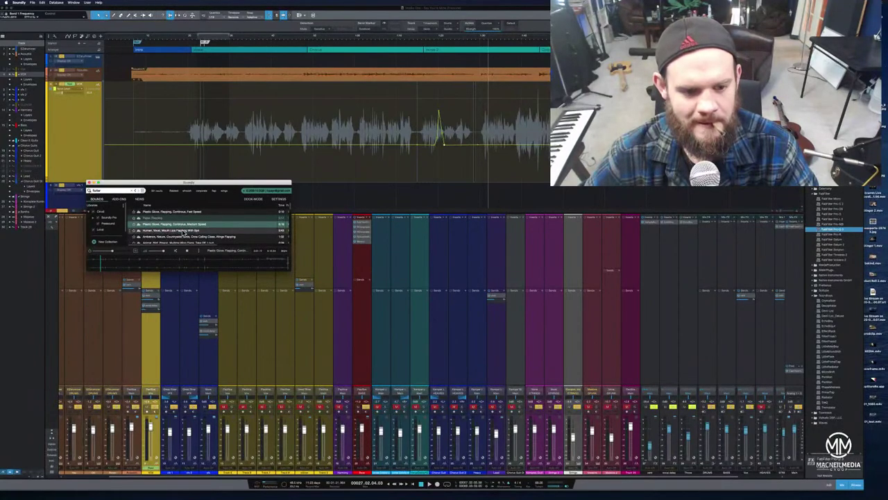
left_click(184, 231)
scroll(233, 229, "down", 2)
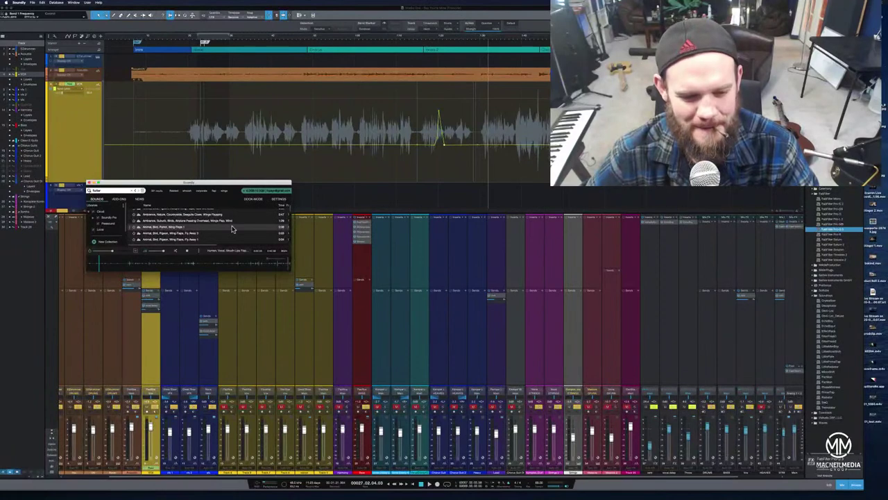
left_click(234, 229)
scroll(233, 231, "down", 3)
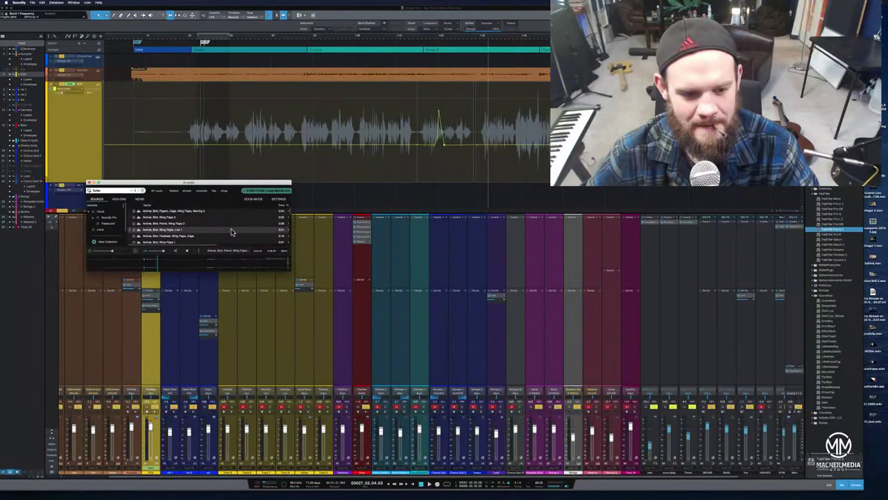
left_click(231, 230)
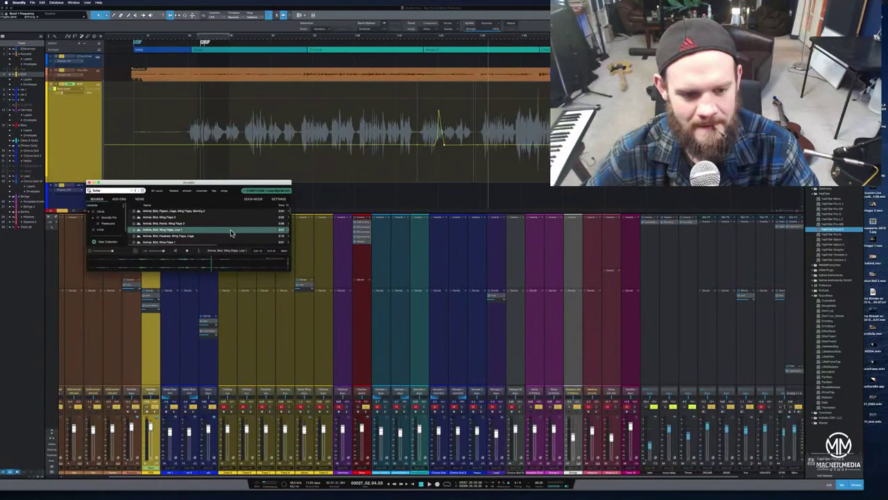
left_click(230, 238)
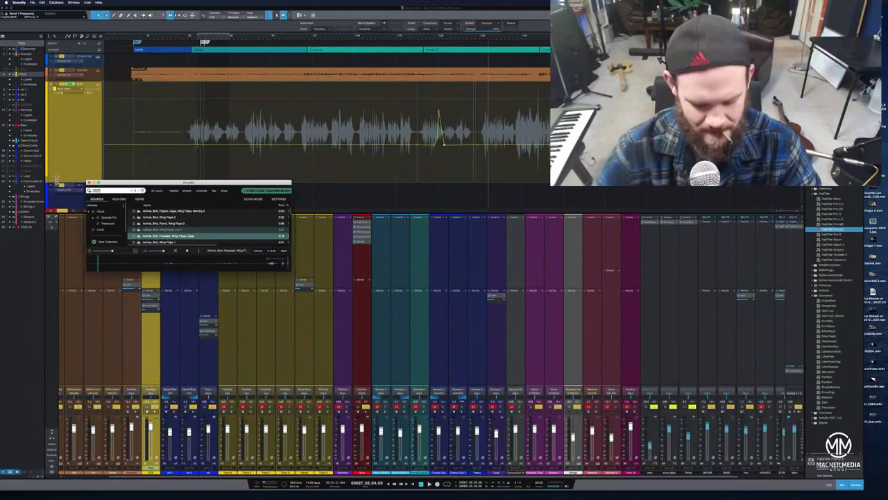
- Search the Soundly library for "butterflies" and audition the top results, from Butterfly Wings to Butterfly Flying Loop
left_click(102, 188)
left_click(97, 207)
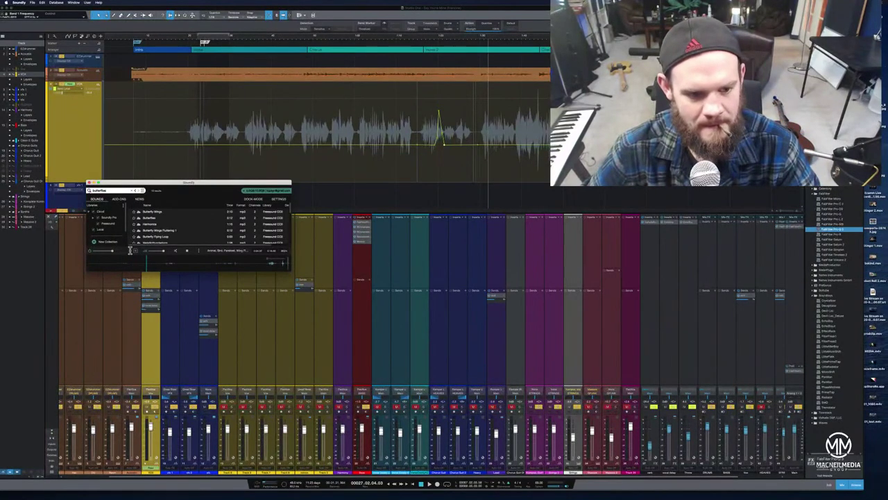
left_click(161, 213)
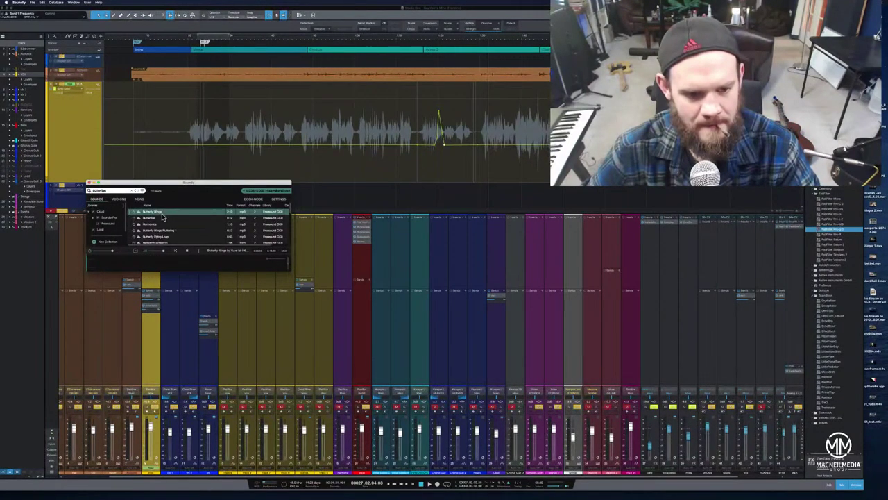
left_click(162, 217)
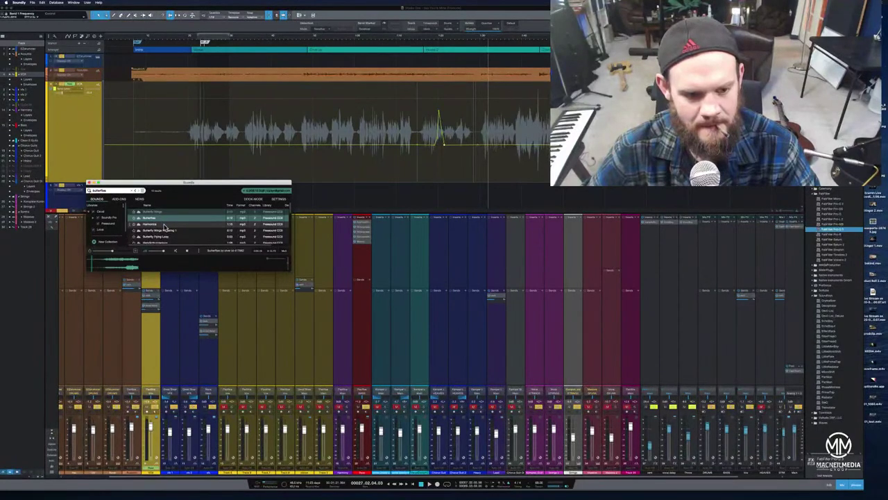
left_click(165, 224)
left_click(174, 231)
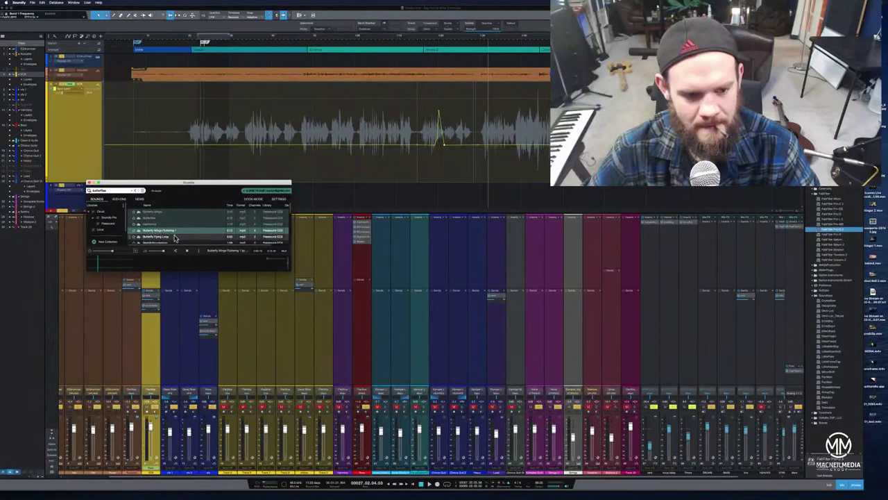
left_click(174, 238)
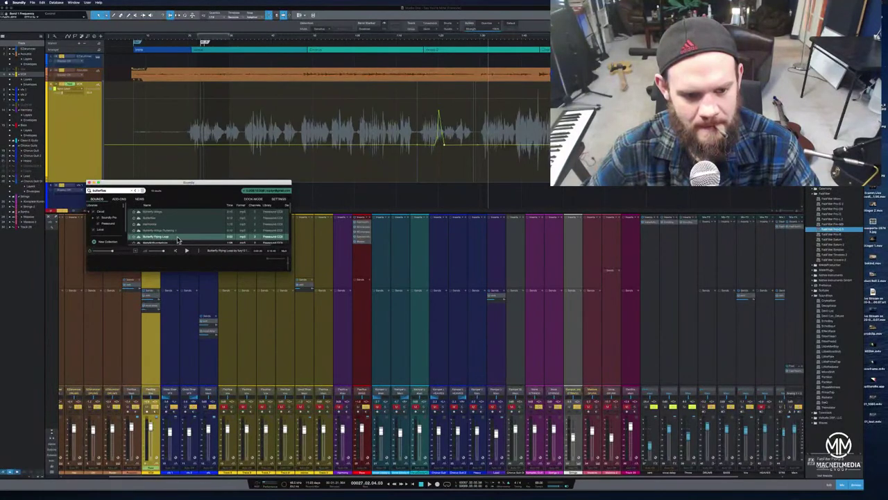
- Audition Butterfly Wings Fluttering 2 and look through the remaining butterfly results
scroll(179, 234, "down", 3)
left_click(179, 234)
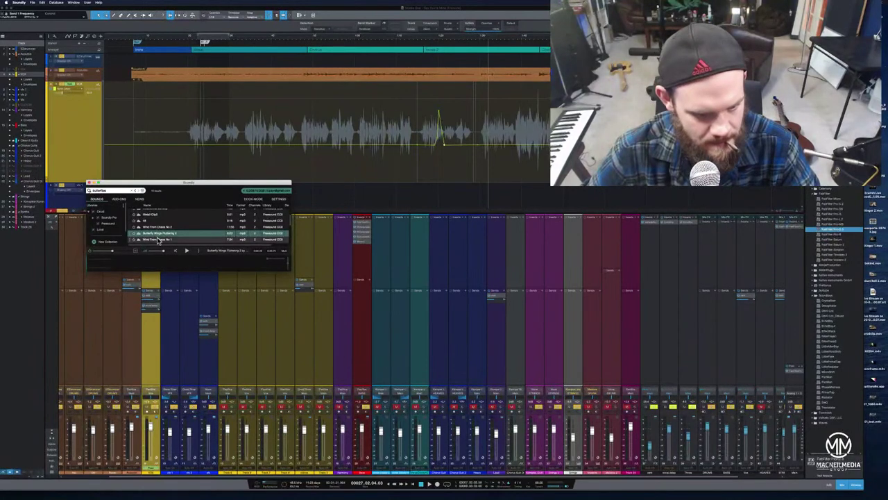
scroll(158, 240, "down", 3)
scroll(158, 240, "down", 2)
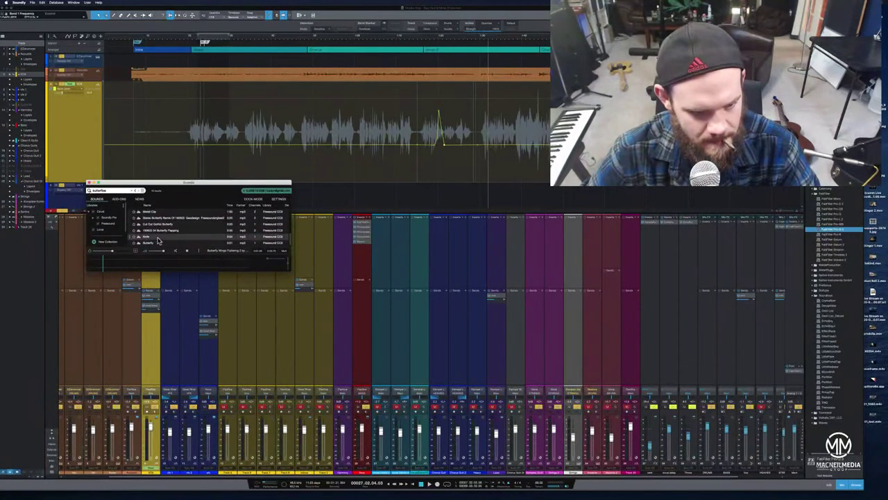
scroll(158, 240, "up", 2)
- Select most of the Butterfly Wings Fluttering 2 waveform, place it on the first blue effects track in the song, and close Soundly
left_click_drag(158, 240, 182, 243)
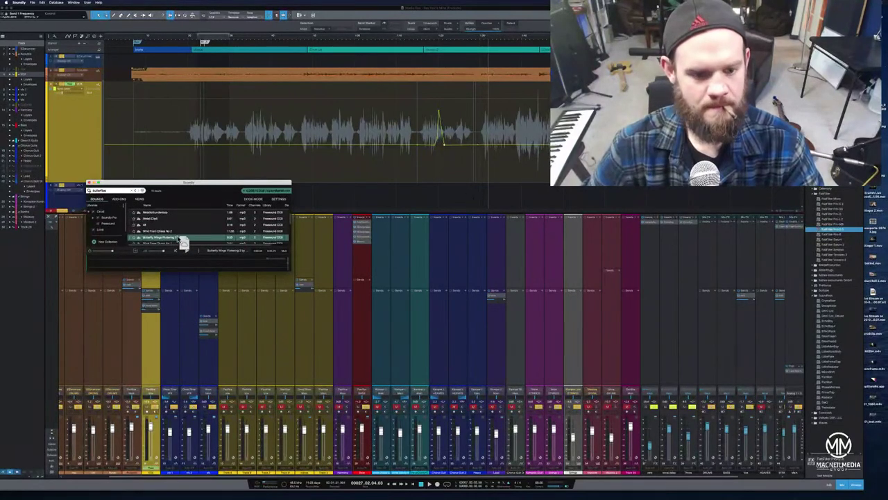
left_click_drag(275, 271, 71, 281)
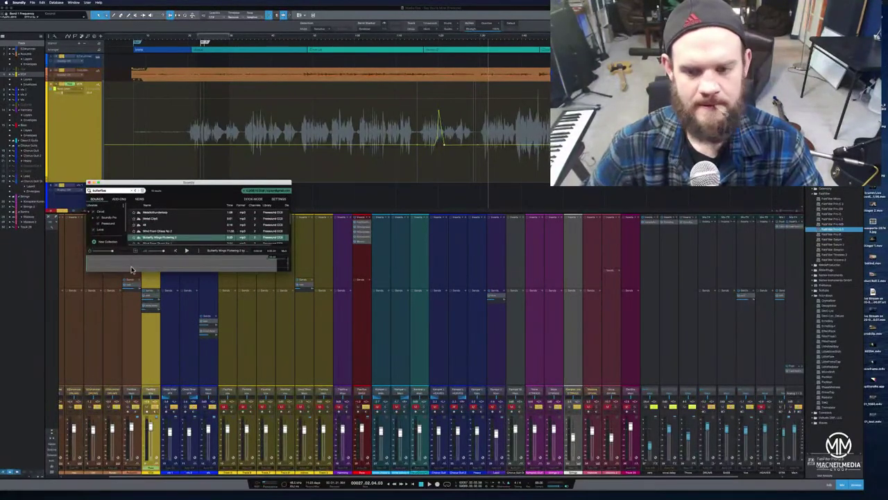
left_click_drag(131, 269, 470, 191)
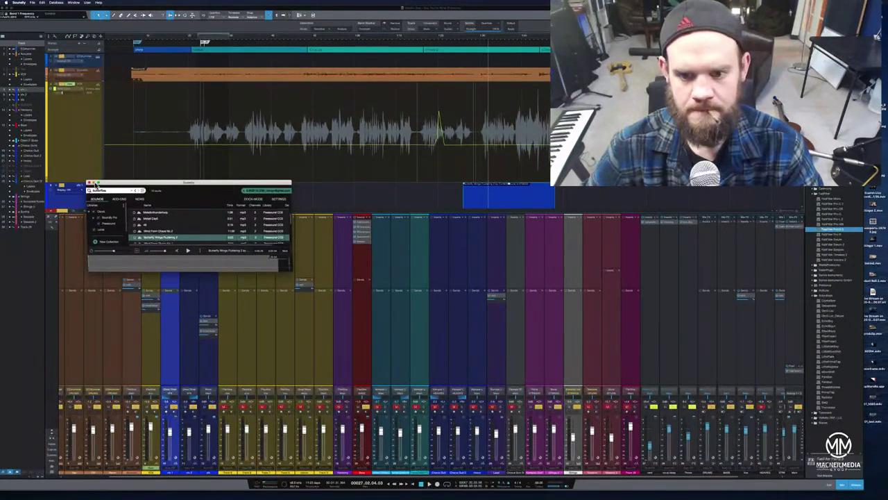
left_click(90, 184)
- Move the butterfly clip earlier and down to the third blue effects track
scroll(426, 197, "down", 3)
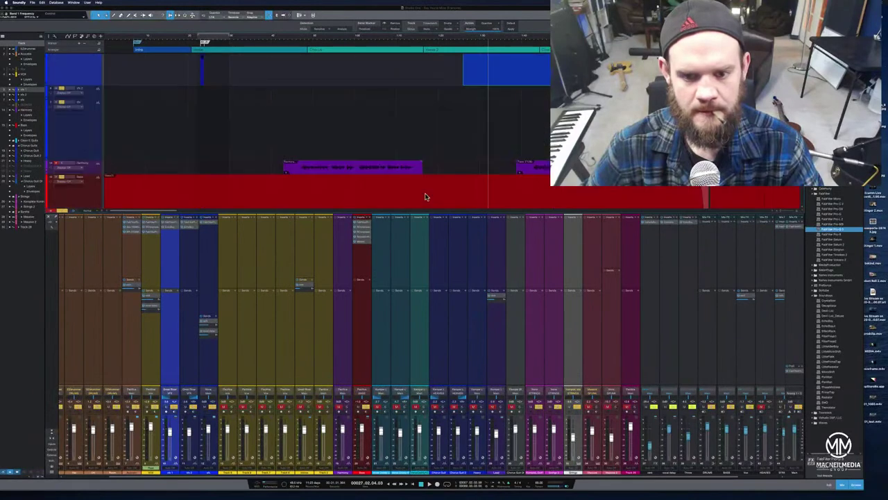
scroll(426, 197, "up", 2)
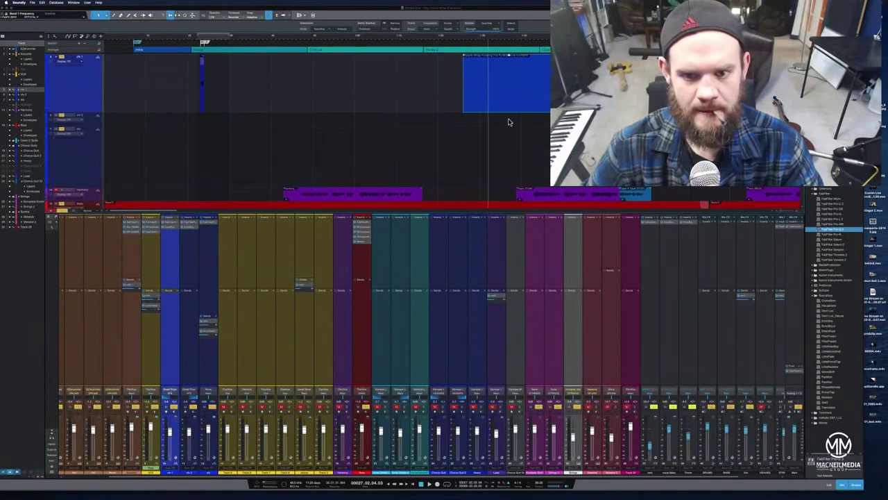
left_click_drag(505, 105, 416, 159)
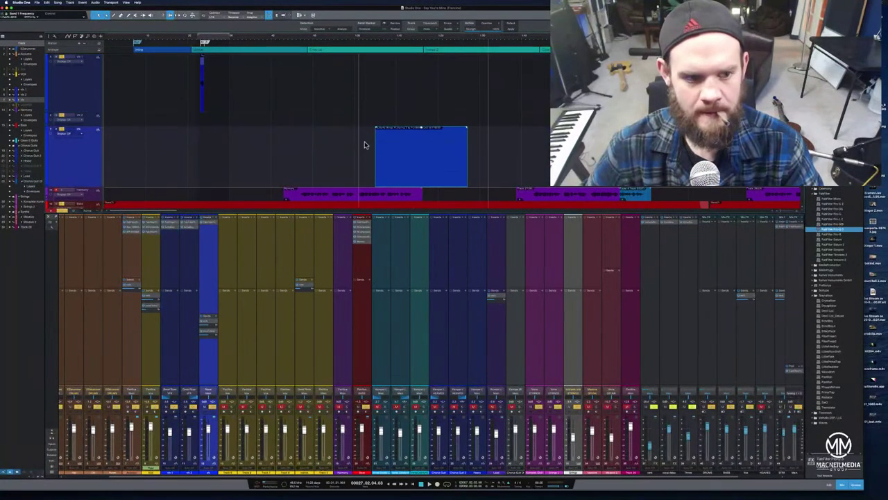
- Reduce the height of the blue effects tracks so they sit compactly below the lead vocal
left_click_drag(91, 188, 97, 142)
scroll(99, 115, "down", 4)
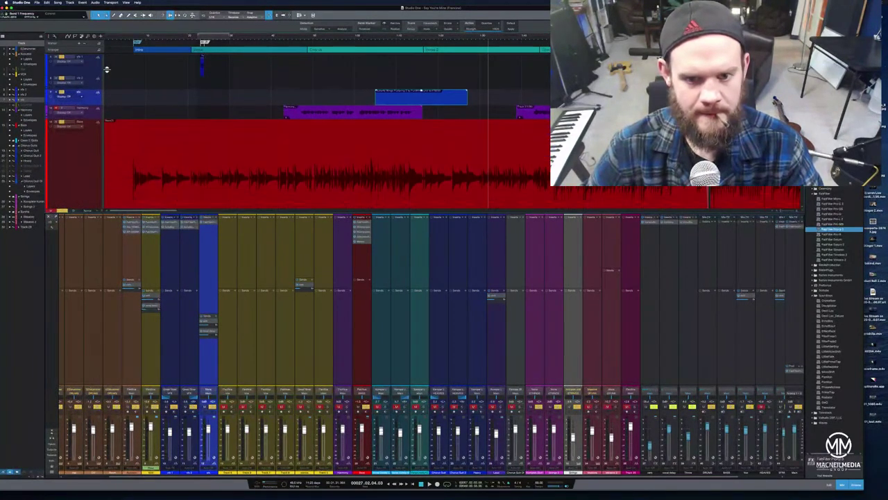
scroll(169, 132, "up", 6)
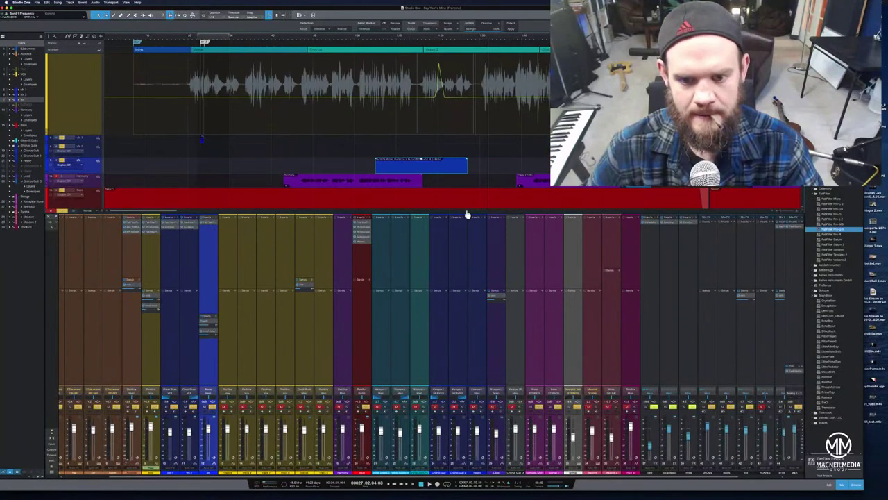
- Shift the butterfly clip toward the start of the second verse and trim both of its ends while the song plays
left_click_drag(434, 165, 450, 165)
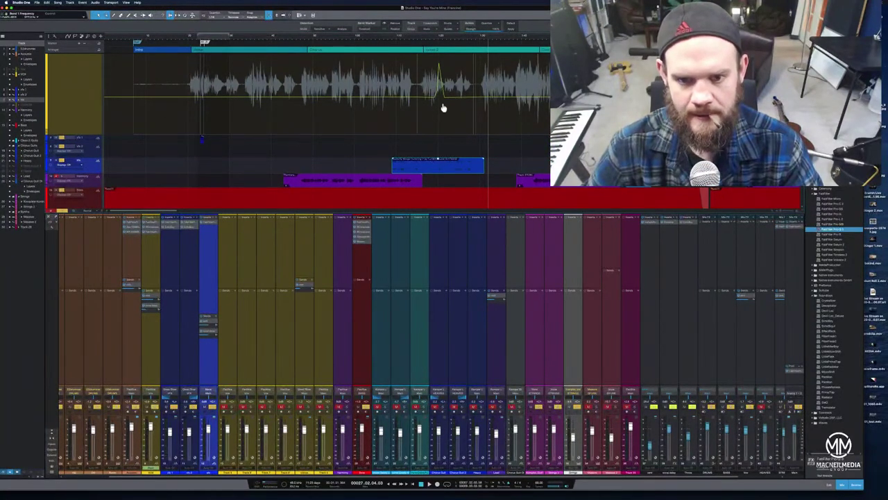
left_click(376, 39)
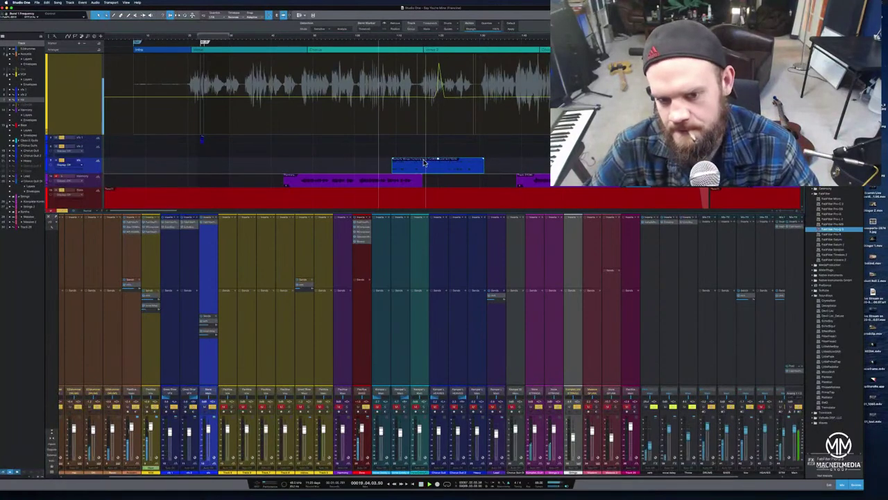
left_click_drag(421, 167, 434, 167)
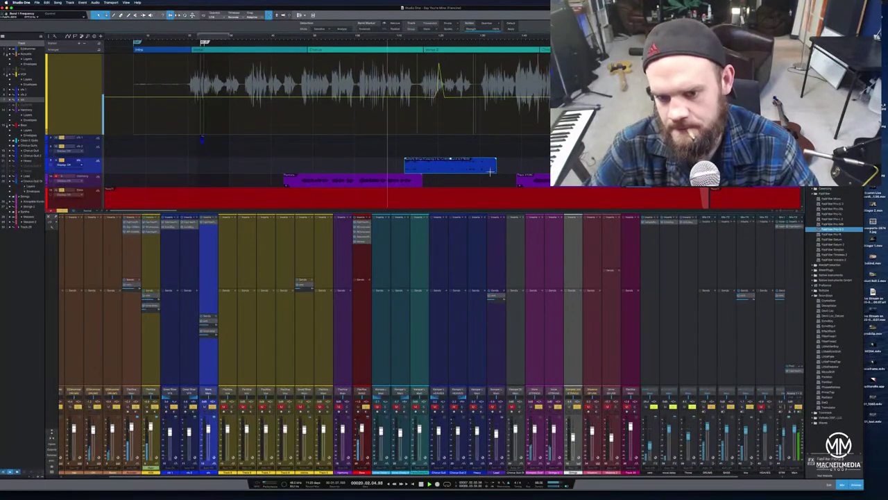
left_click_drag(497, 168, 471, 168)
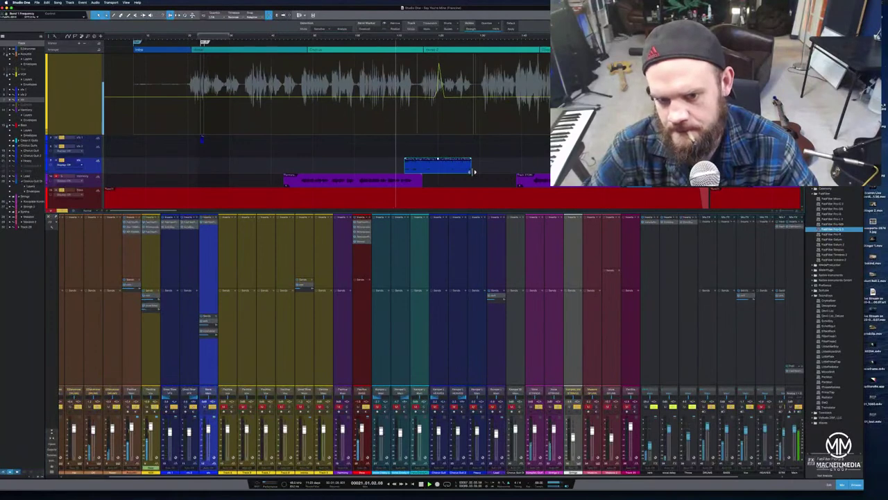
left_click_drag(405, 168, 409, 169)
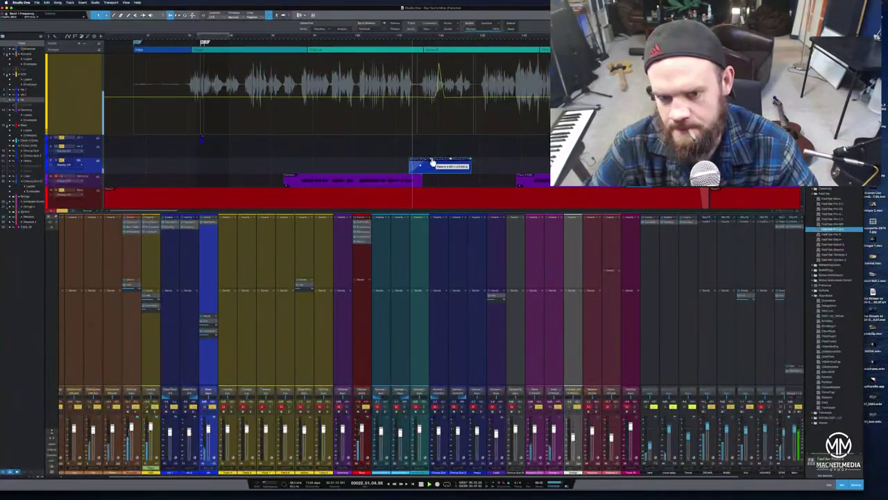
left_click_drag(409, 165, 416, 165)
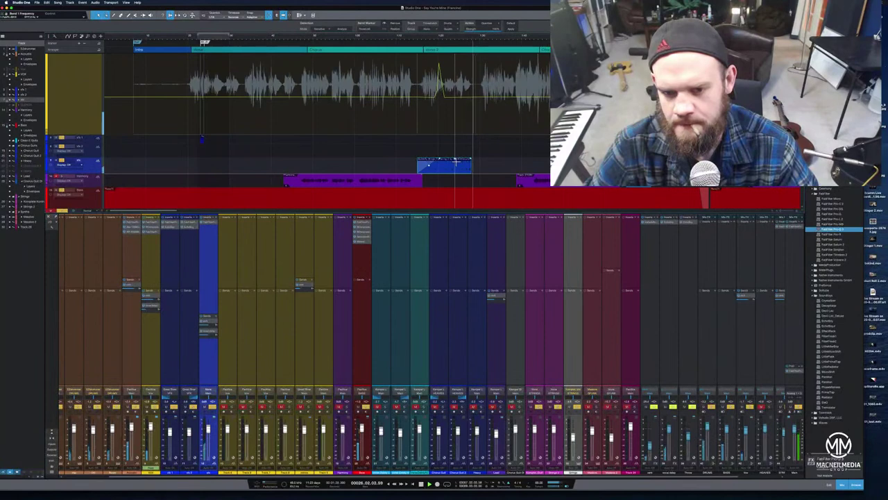
- Delete the butterfly clip and replay the song from just before the second verse
key("Delete")
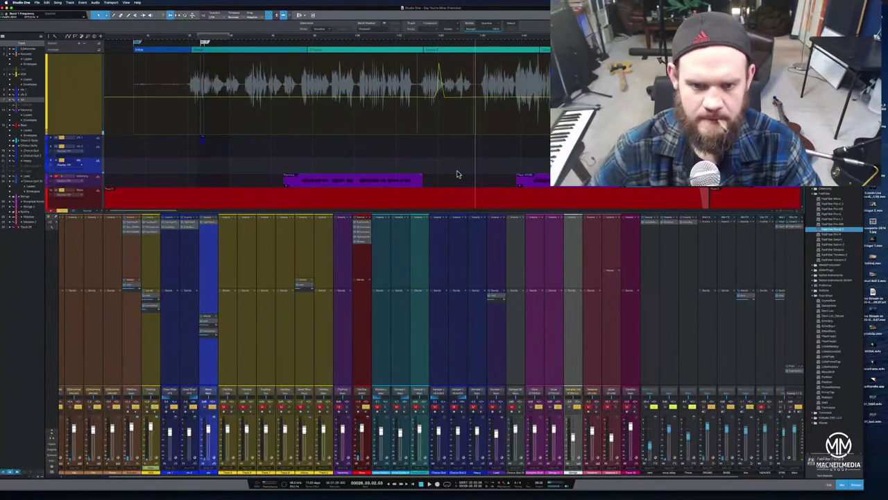
left_click(415, 39)
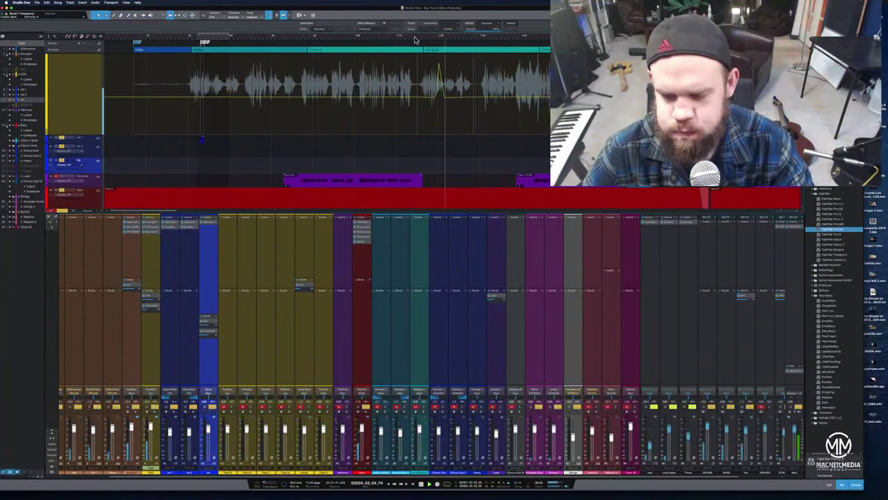
- Locate the lead vocal phrase leading into the second chorus and play it back up close
scroll(466, 32, "down", 5)
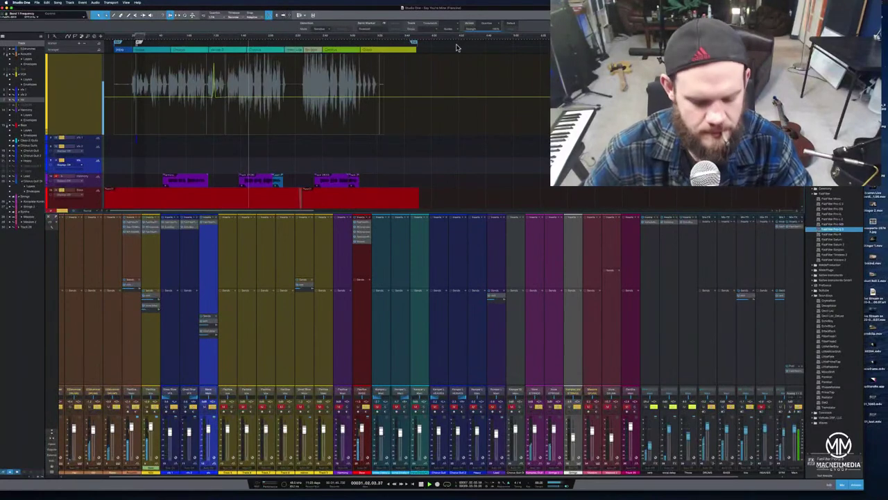
scroll(260, 42, "up", 5)
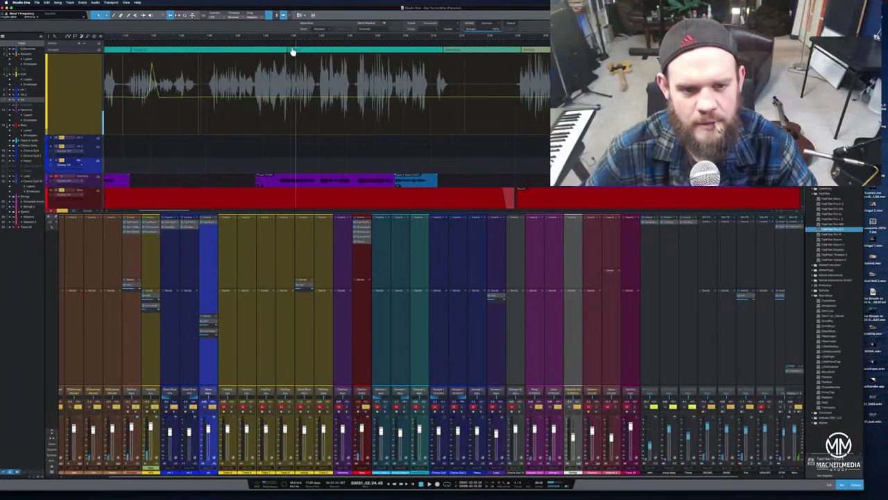
left_click(269, 39)
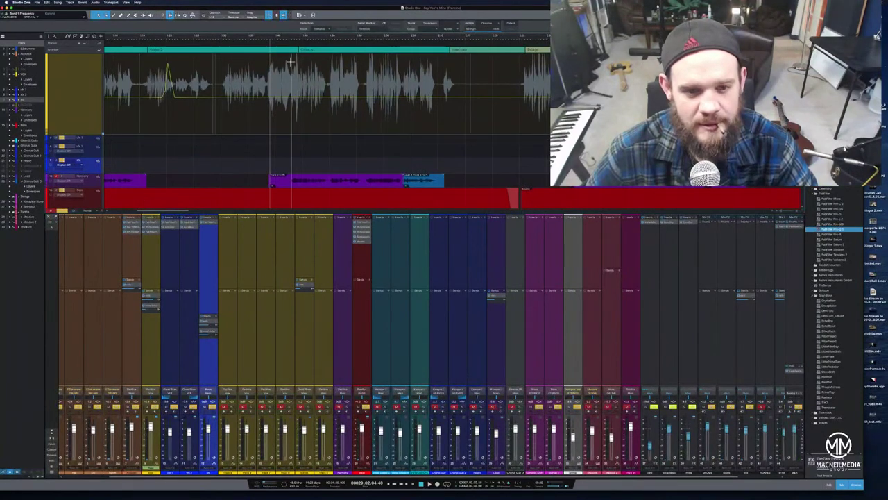
scroll(292, 41, "up", 3)
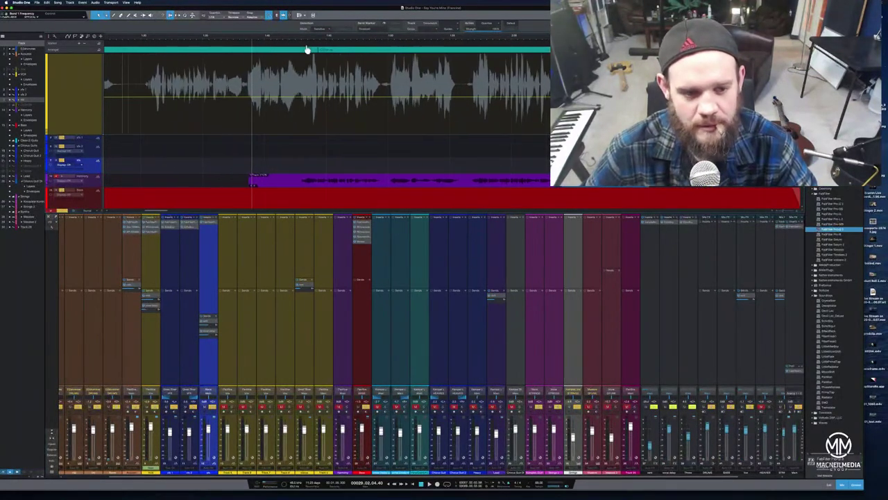
scroll(94, 186, "down", 5)
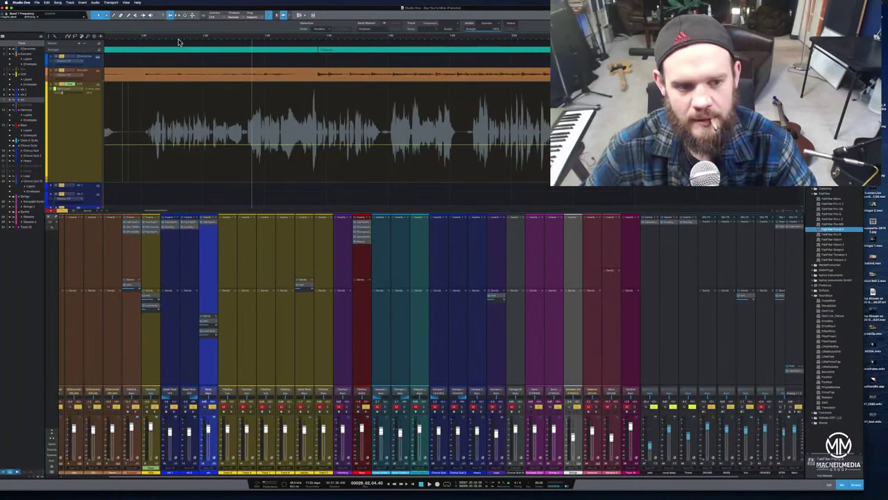
scroll(231, 33, "up", 3)
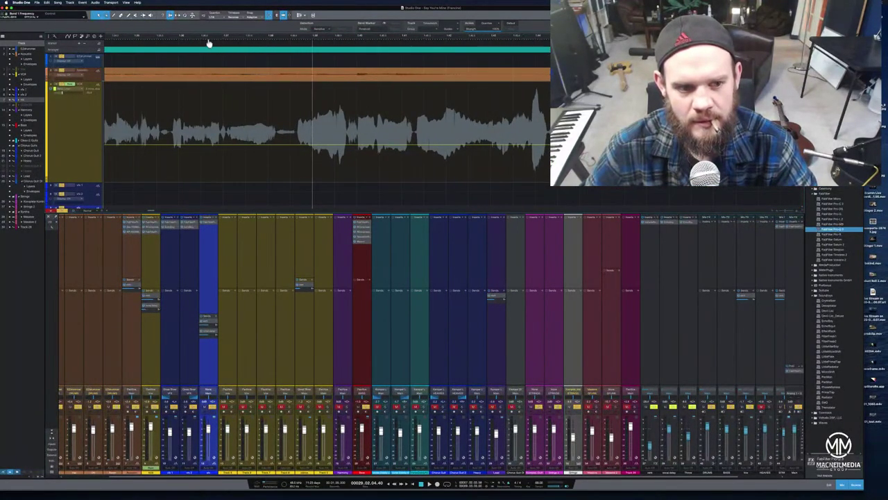
left_click(206, 38)
key("space")
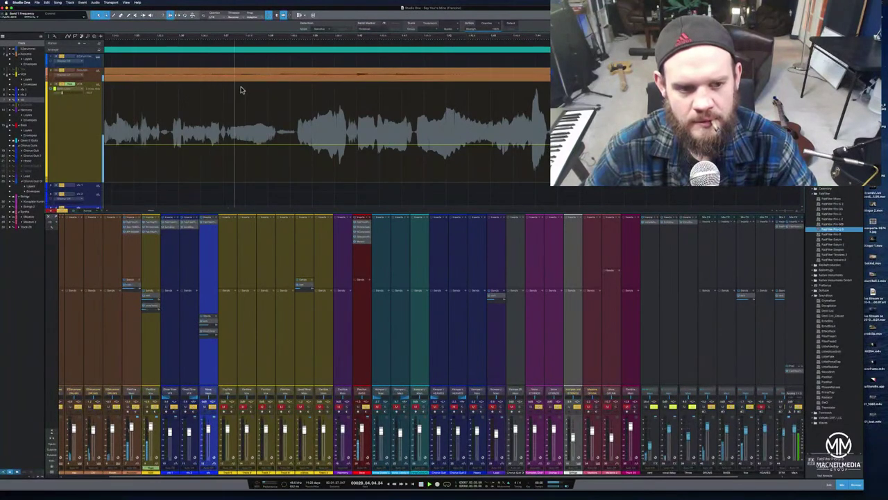
- Display the lead vocal track's Volume automation
left_click(78, 91)
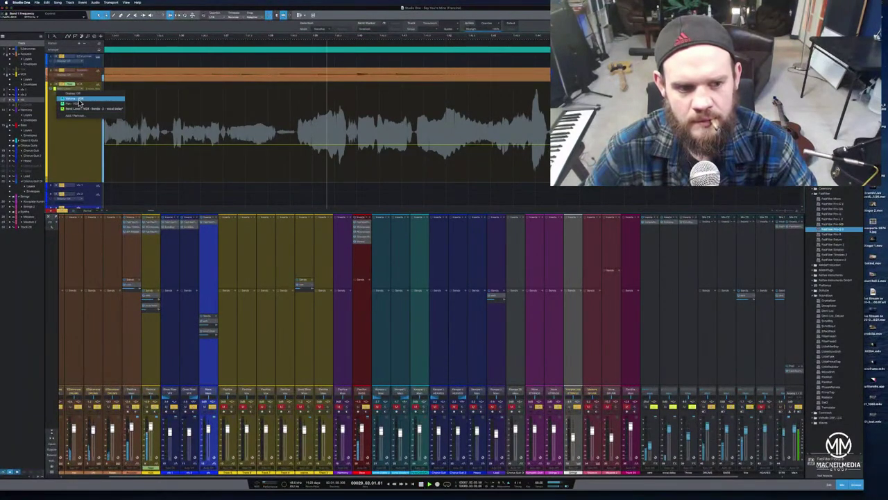
left_click(69, 98)
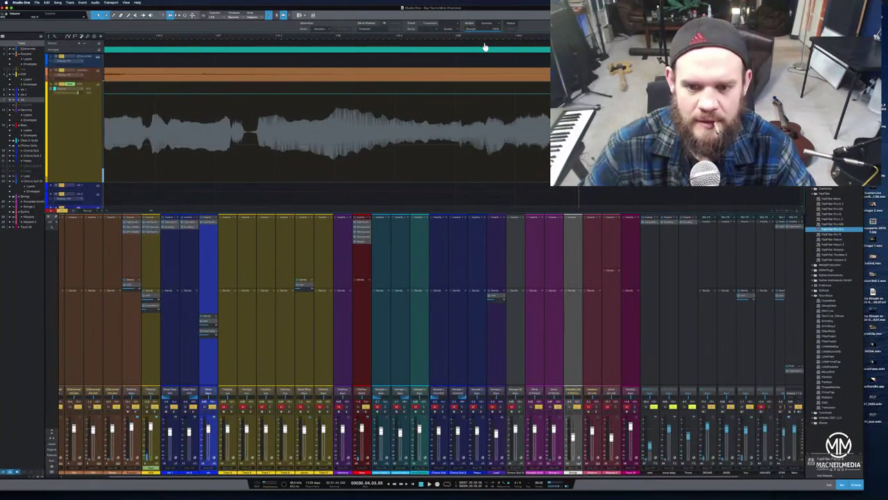
left_click(482, 94)
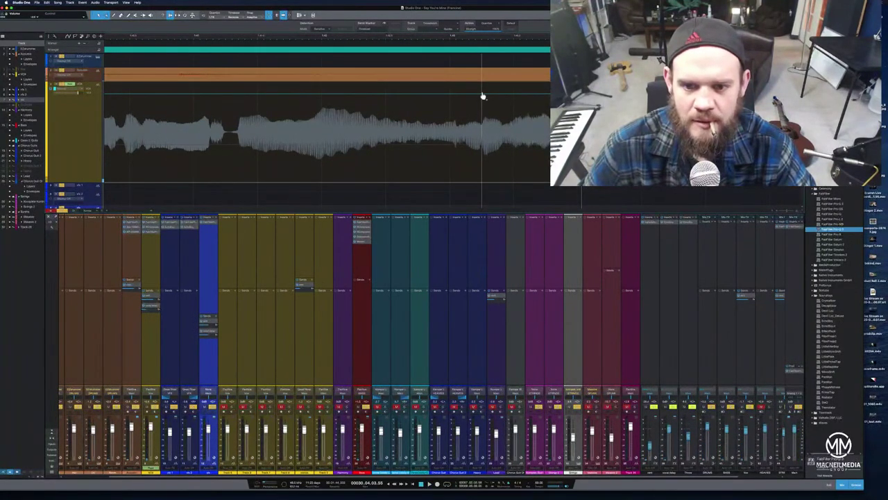
left_click(483, 91)
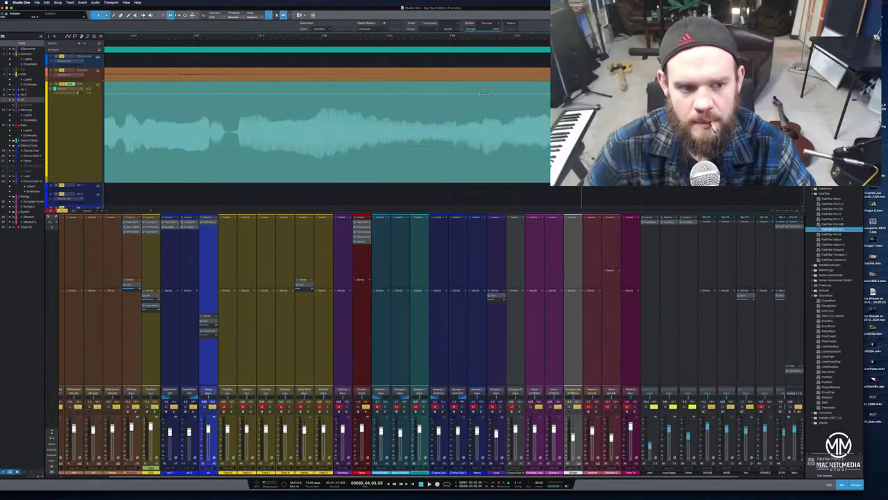
left_click(484, 93)
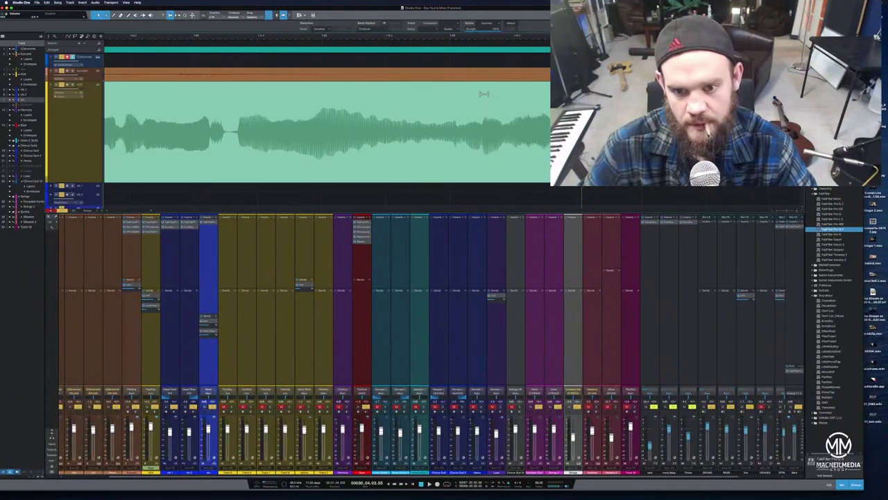
left_click(489, 97)
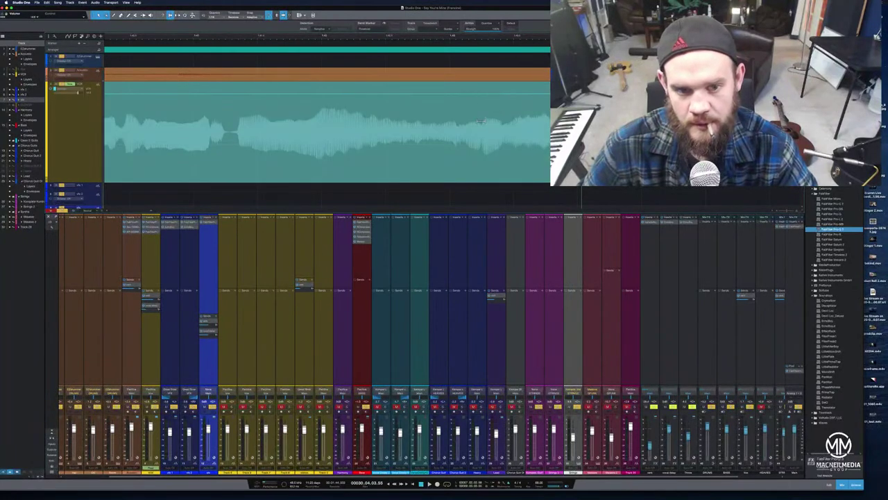
left_click(99, 16)
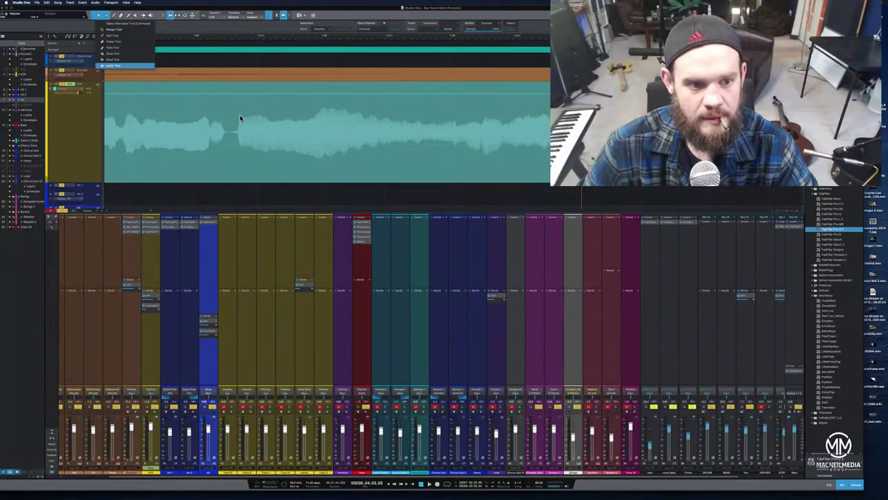
left_click(180, 129)
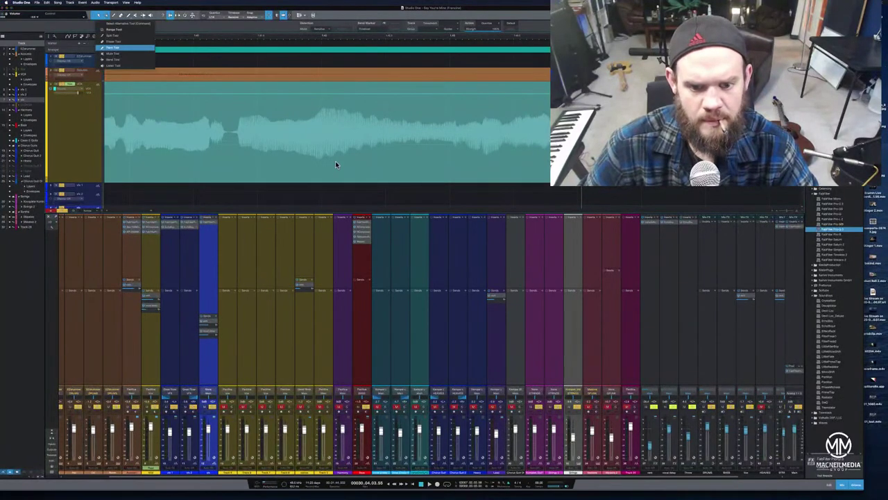
left_click(123, 70)
- Add volume automation points near the end of the lead vocal phrase before the second chorus, stepping the level up
left_click(534, 97)
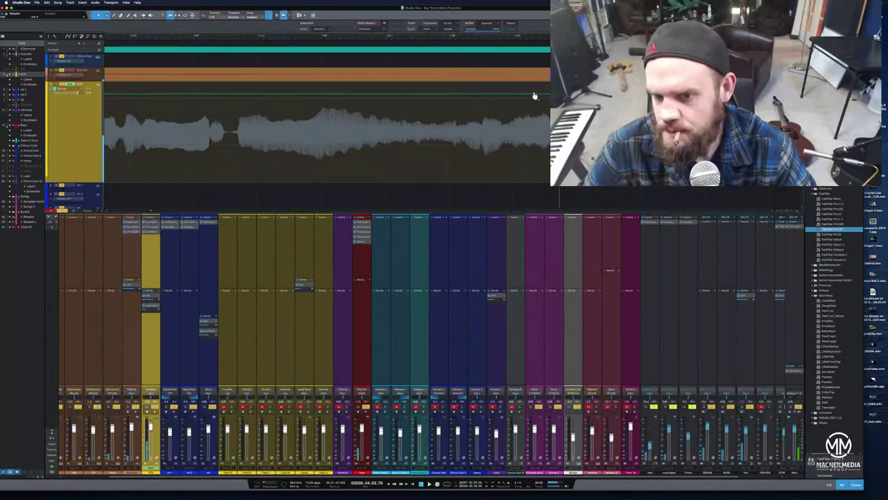
left_click(484, 96)
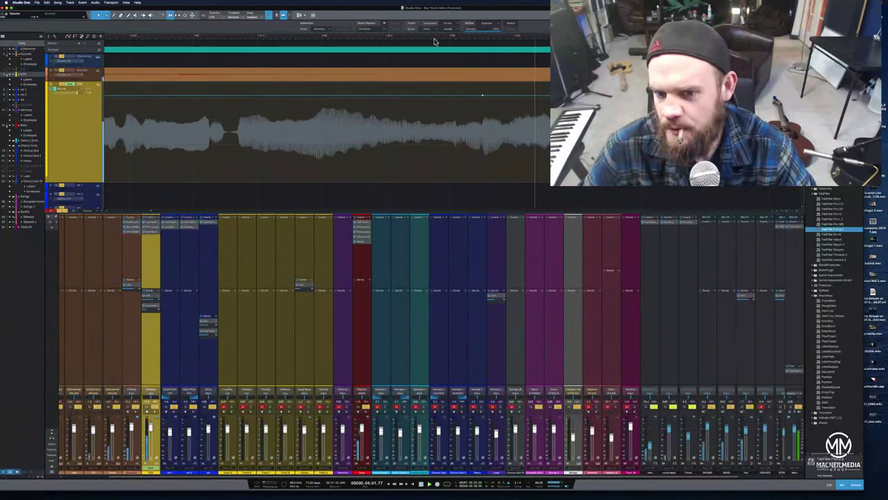
left_click_drag(484, 97, 502, 99)
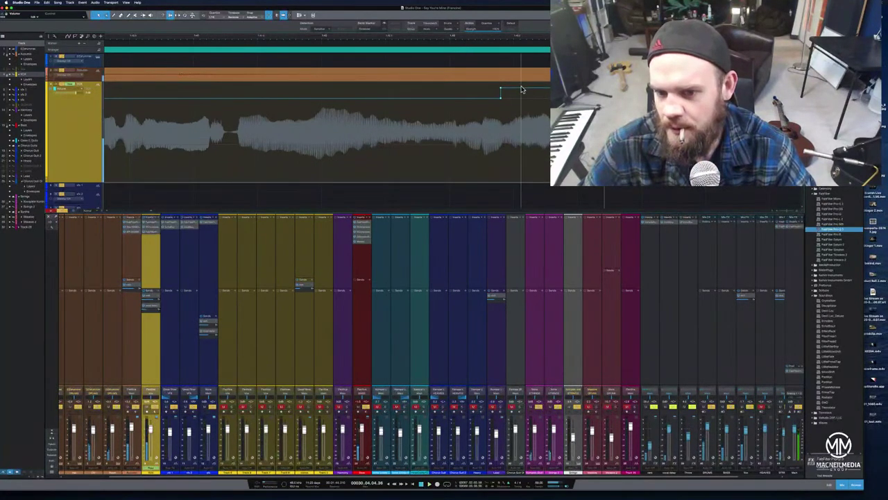
- Replay the phrase and reshape the vertical volume step into a short upward ramp
key("space")
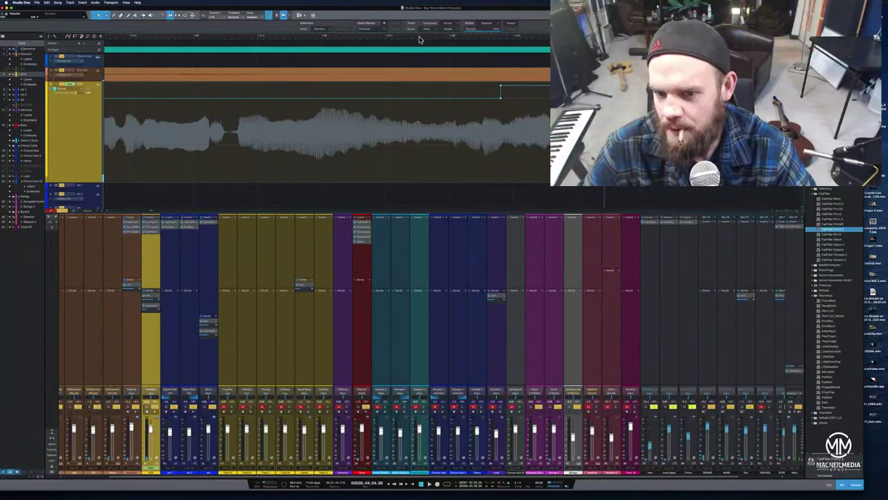
key("space")
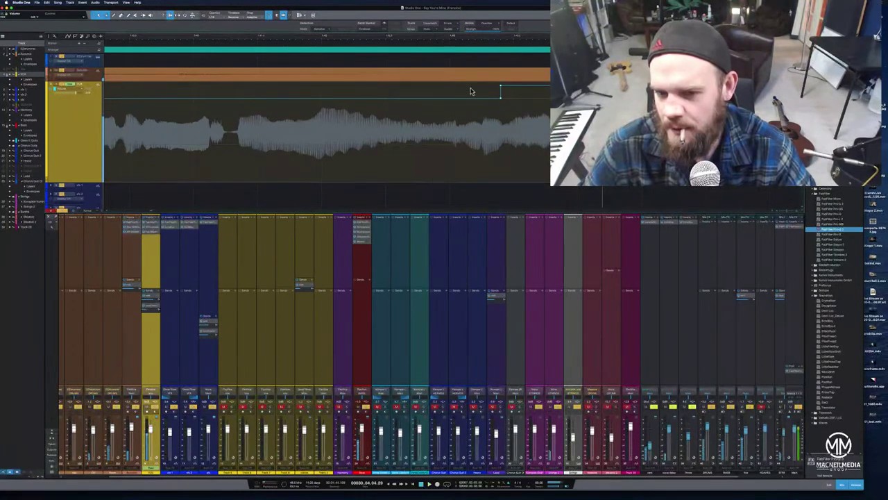
left_click(503, 90)
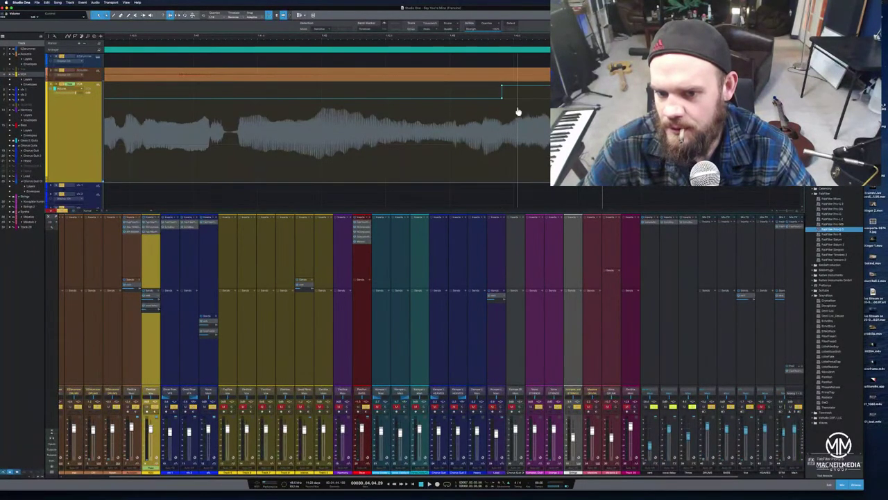
left_click_drag(506, 89, 510, 86)
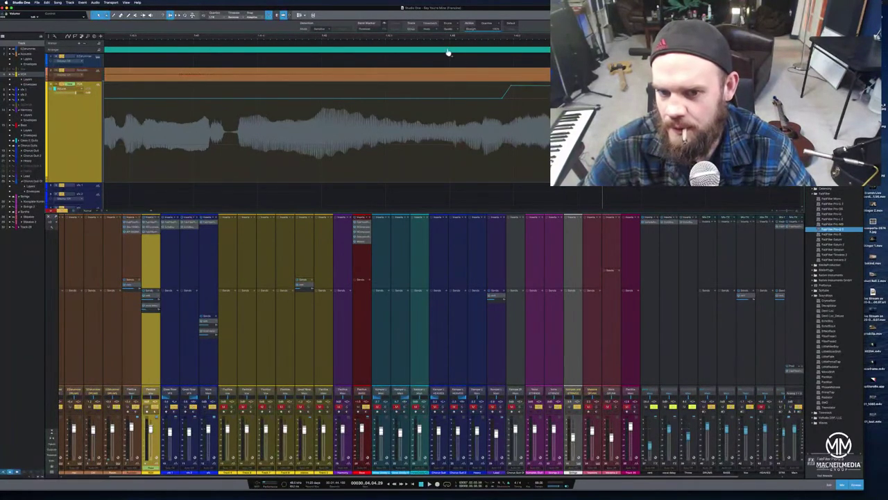
- Slightly lower the boosted section of the lead vocal's volume automation and replay the lead-in to the second chorus
key("space")
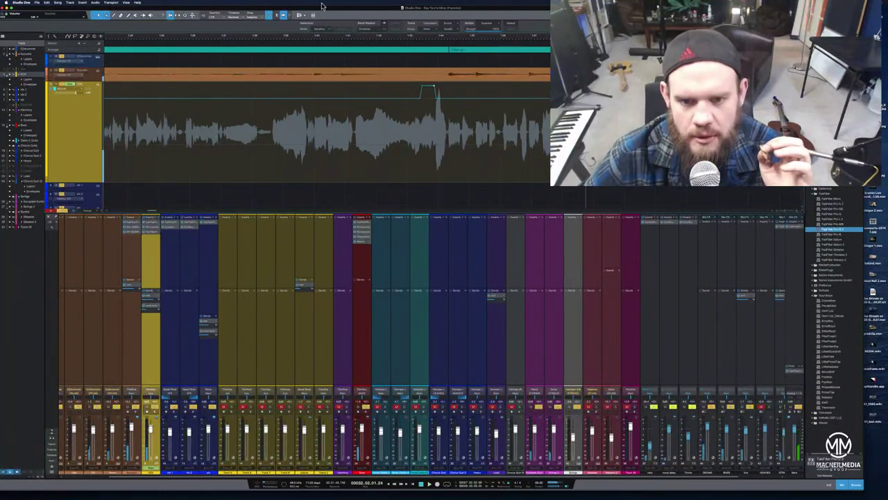
mouse_move(423, 87)
left_mouse_down()
mouse_move(434, 88)
mouse_move(426, 84)
left_mouse_up()
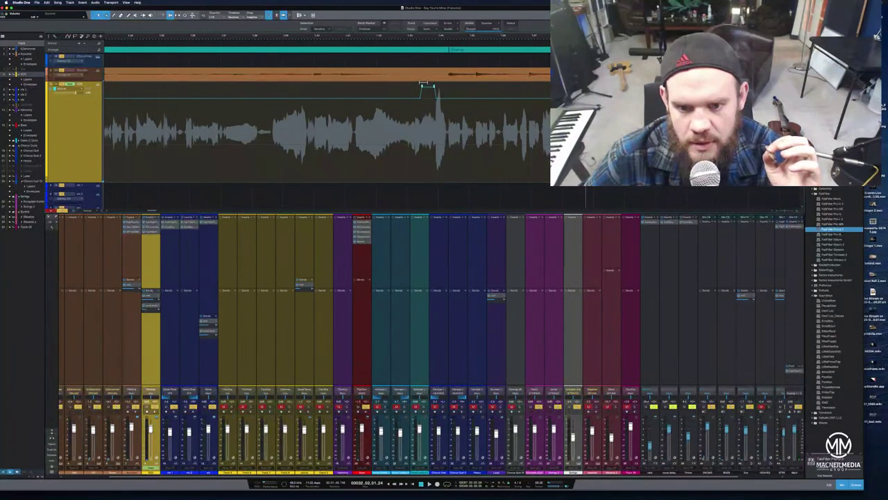
left_click(399, 37)
key("space")
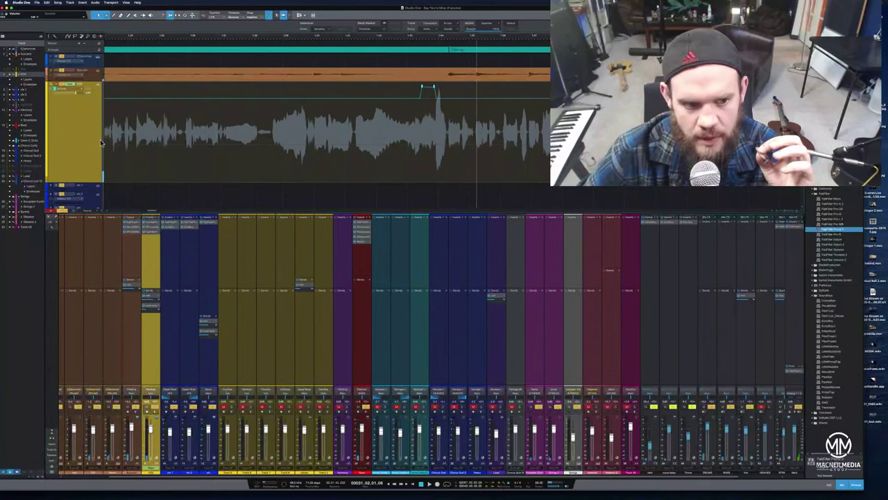
- Select all lead vocal clips across the whole song and merge them into a single clip
key("shift+f")
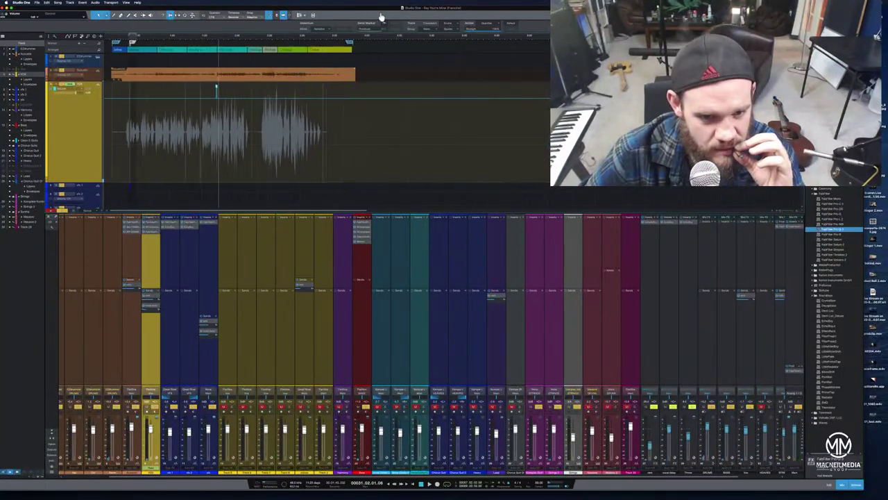
left_click_drag(390, 167, 104, 155)
left_click(164, 156)
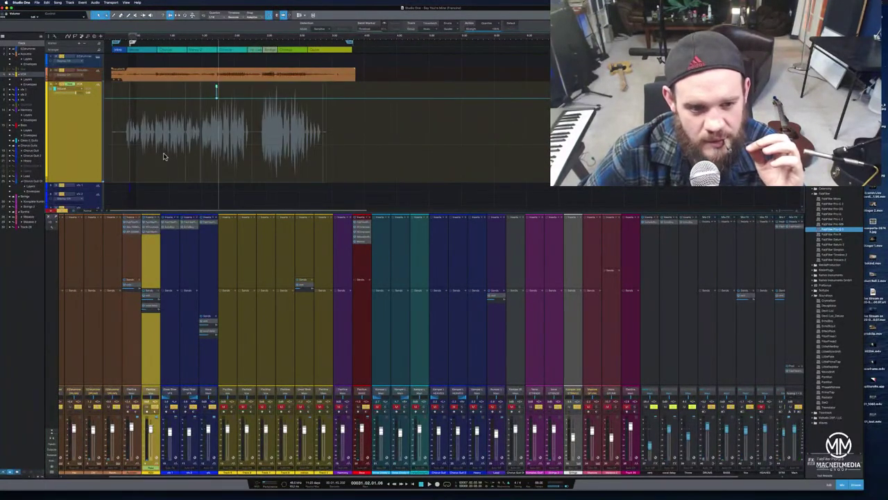
left_click(81, 154)
left_click_drag(417, 182, 59, 164)
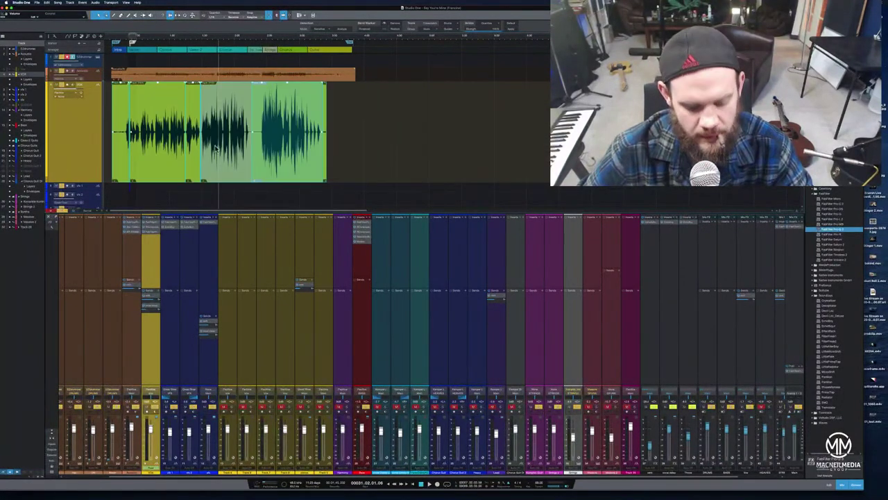
key("g")
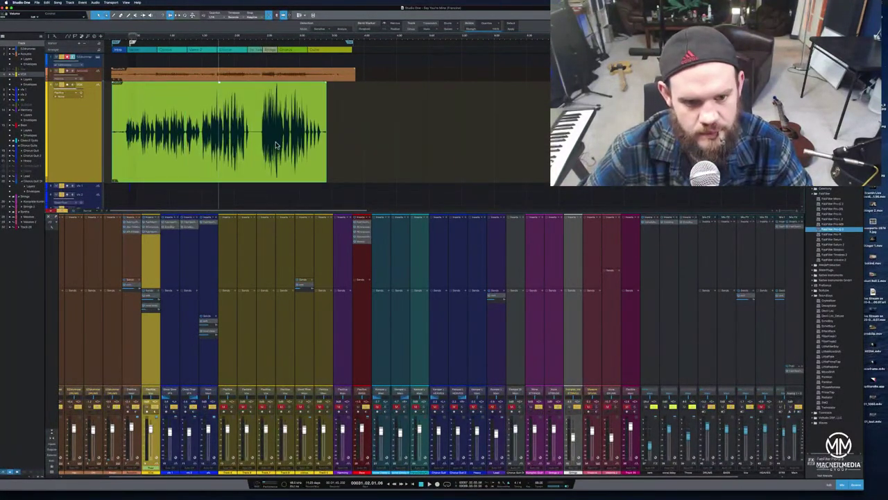
- Open the merged lead vocal in Melodyne, enlarge the editor to show the whole performance and play from near the beginning
right_click(232, 144)
left_click(269, 219)
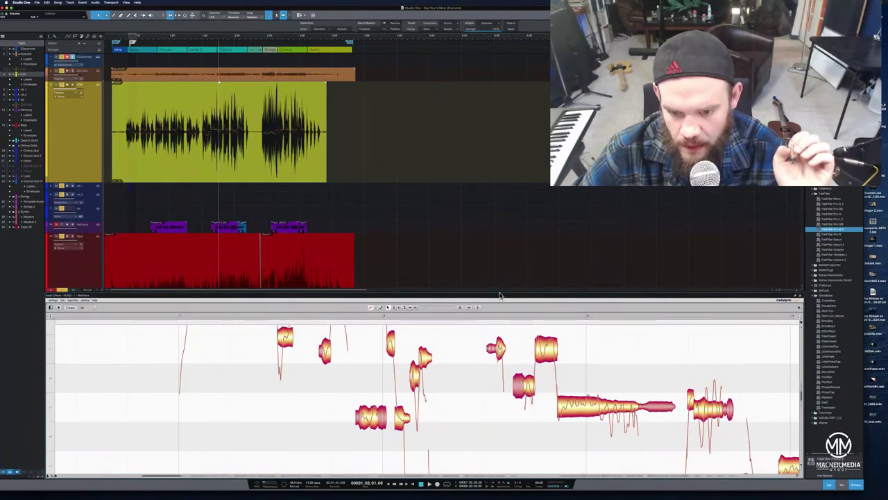
left_click_drag(500, 295, 504, 200)
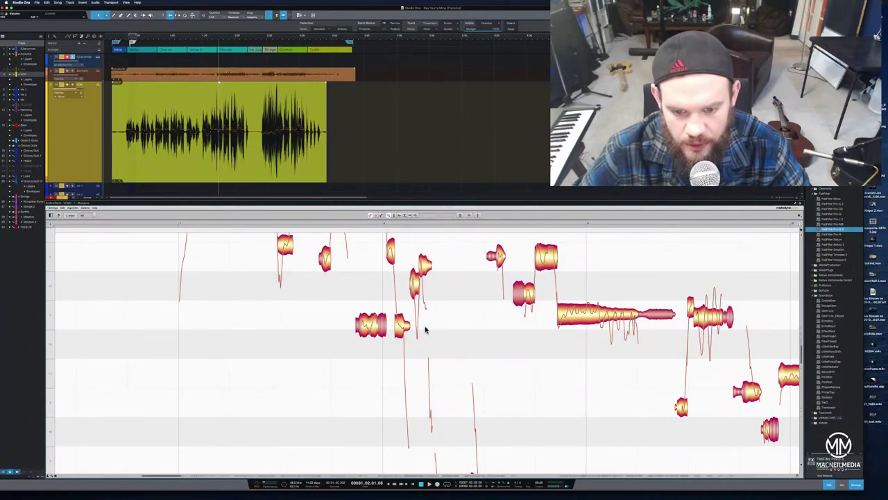
left_click_drag(424, 326, 295, 234)
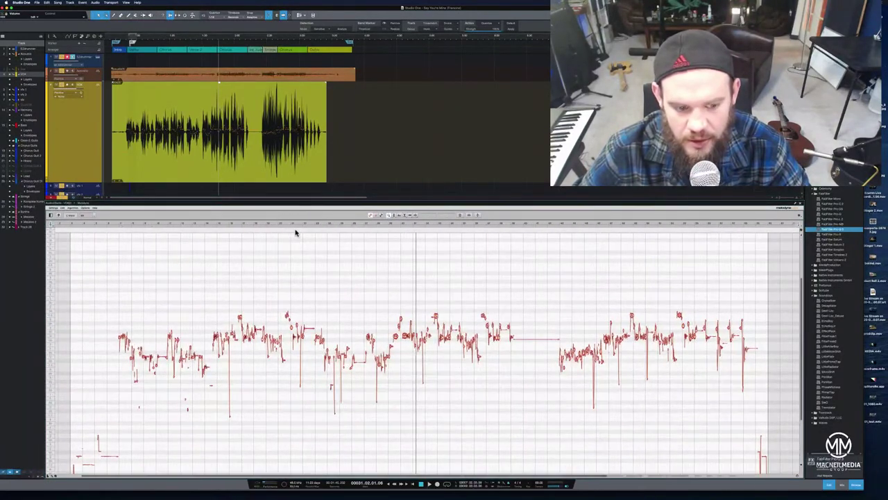
left_click(106, 225)
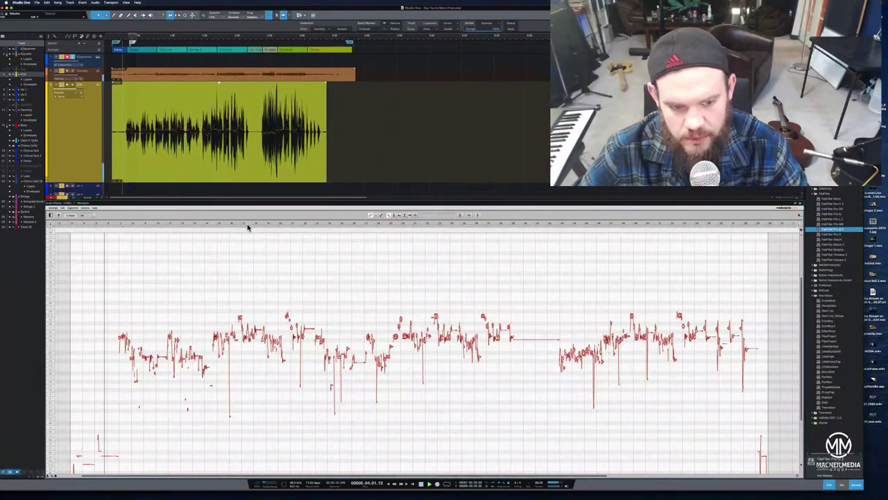
left_click(471, 216)
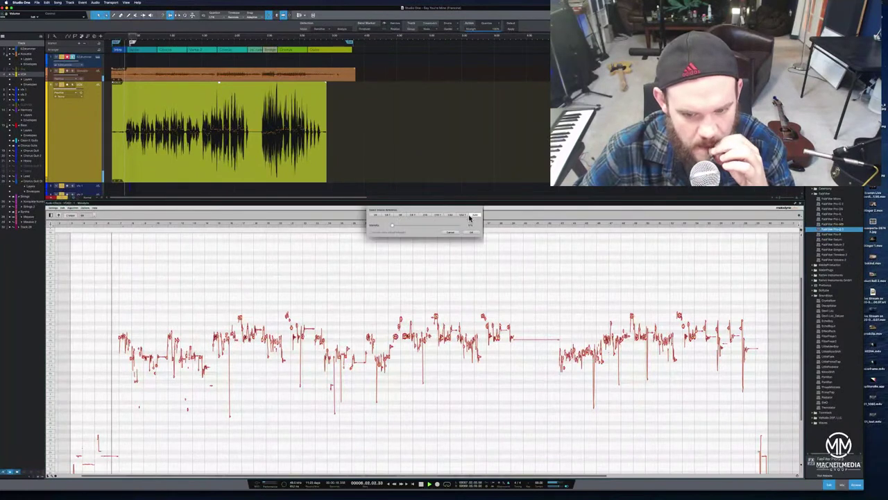
left_click(469, 233)
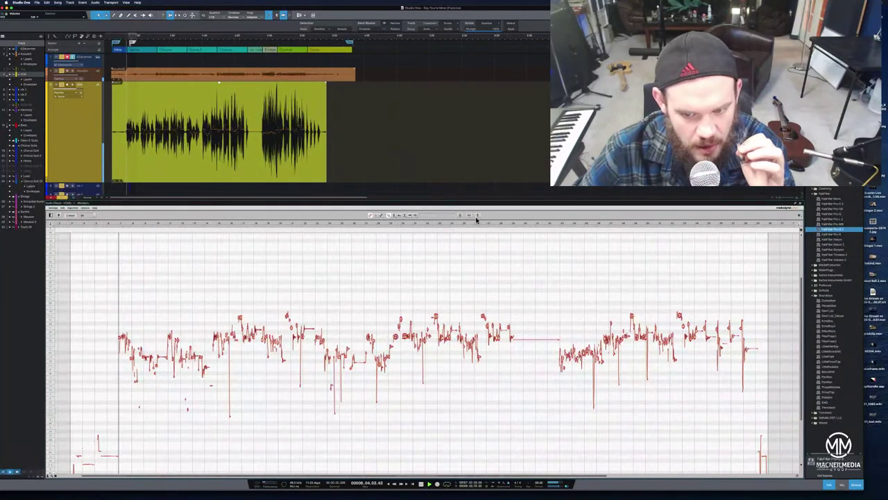
left_click(475, 218)
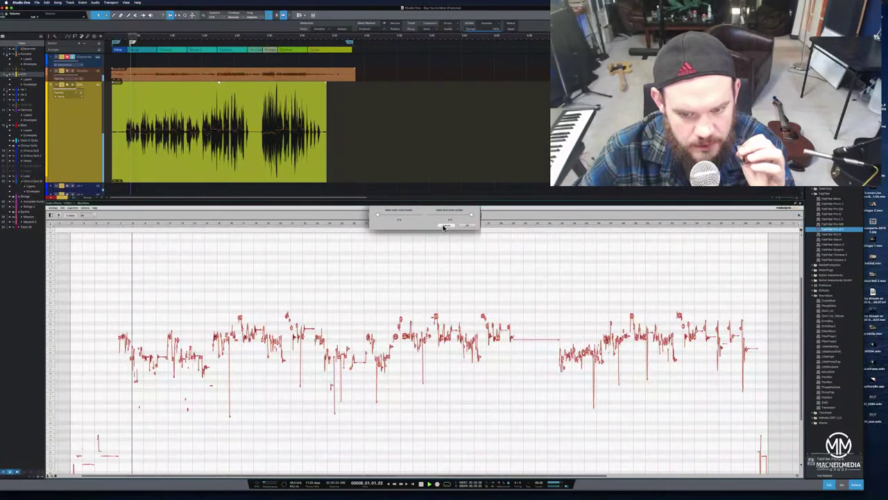
left_click(444, 226)
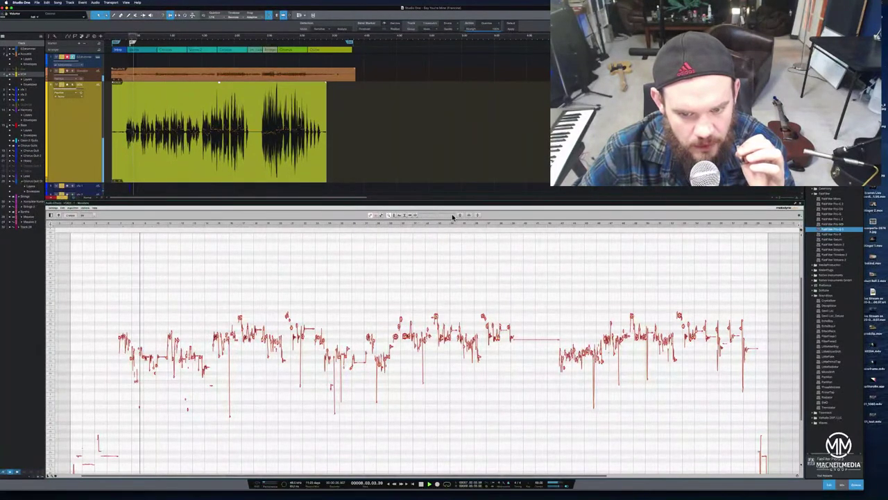
- Apply partial pitch center and drift correction to the whole vocal, make its quiet notes louder, and return to the mixer
left_click(460, 217)
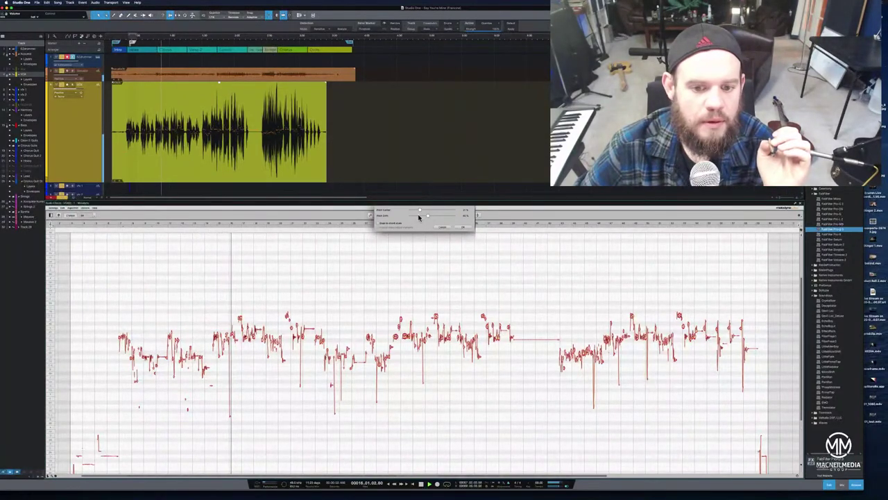
left_click(459, 227)
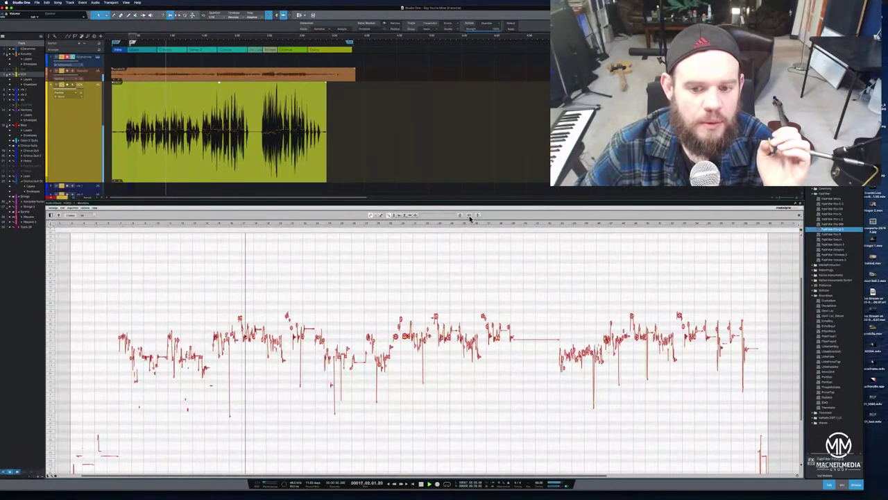
left_click(470, 218)
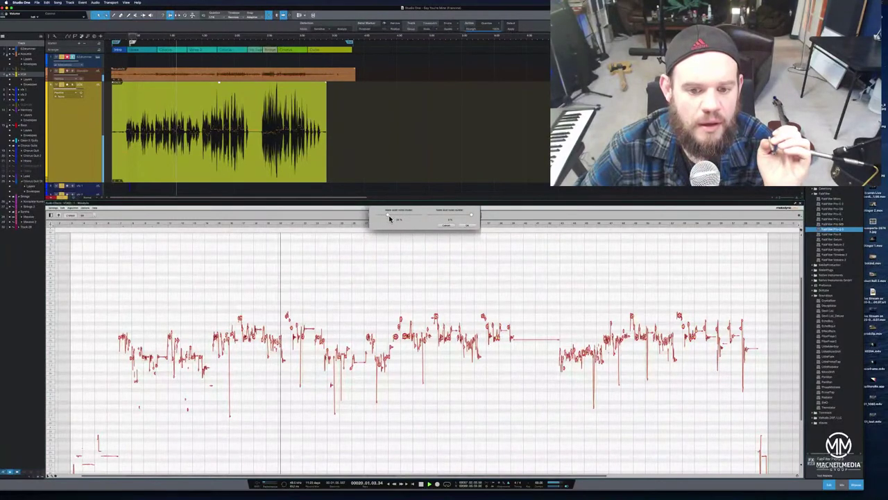
left_click(469, 226)
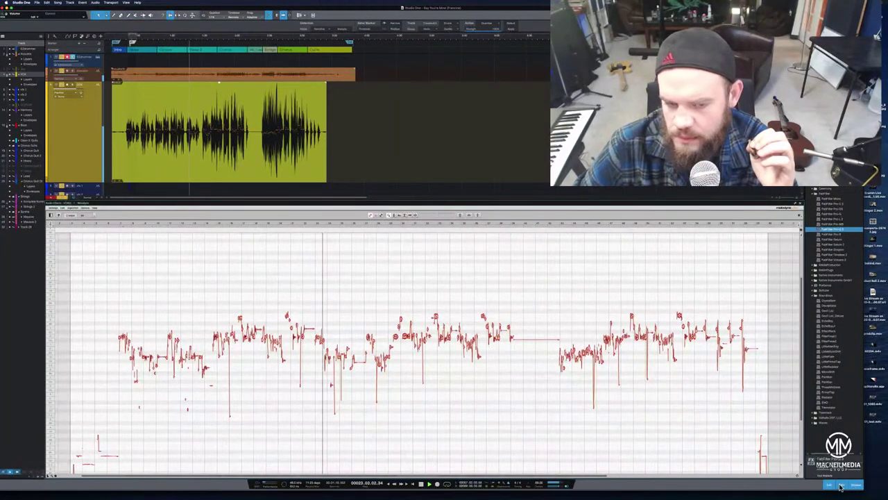
left_click(839, 486)
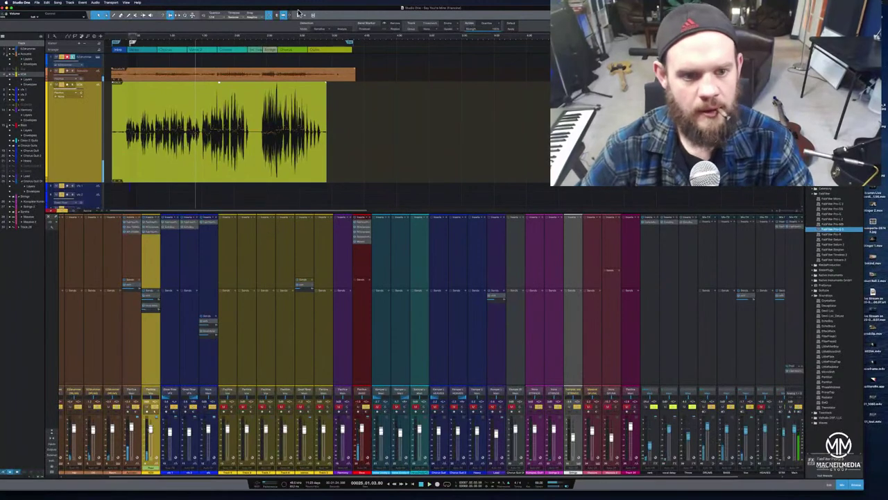
- Show the lead vocal's automation and examine the volume boost just before the second chorus
left_click_drag(184, 33, 182, 50)
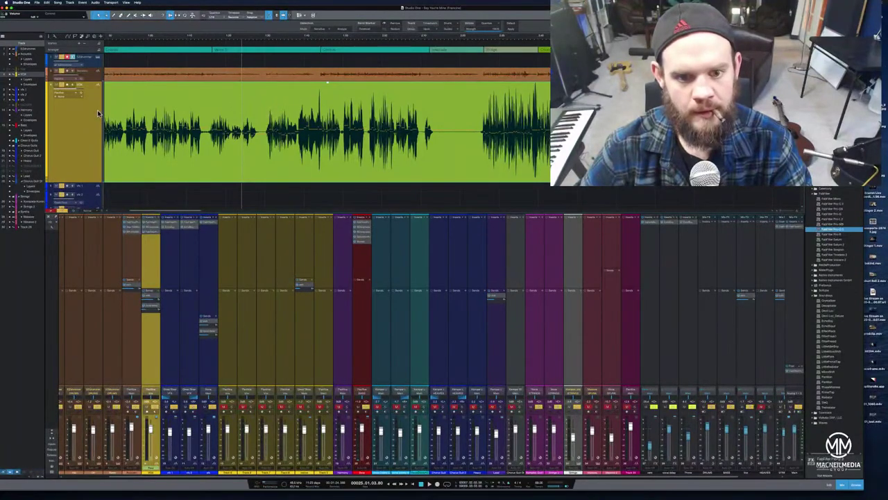
scroll(98, 113, "down", 5)
scroll(98, 113, "down", 6)
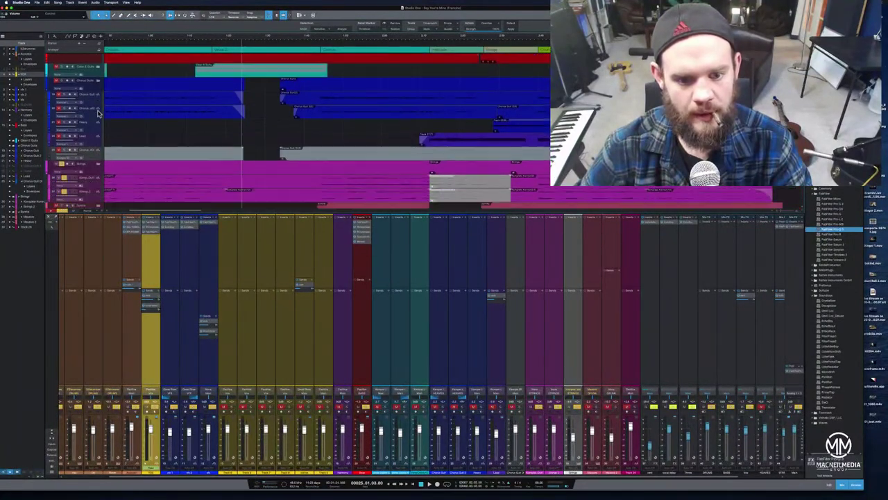
scroll(98, 113, "up", 10)
scroll(98, 113, "up", 3)
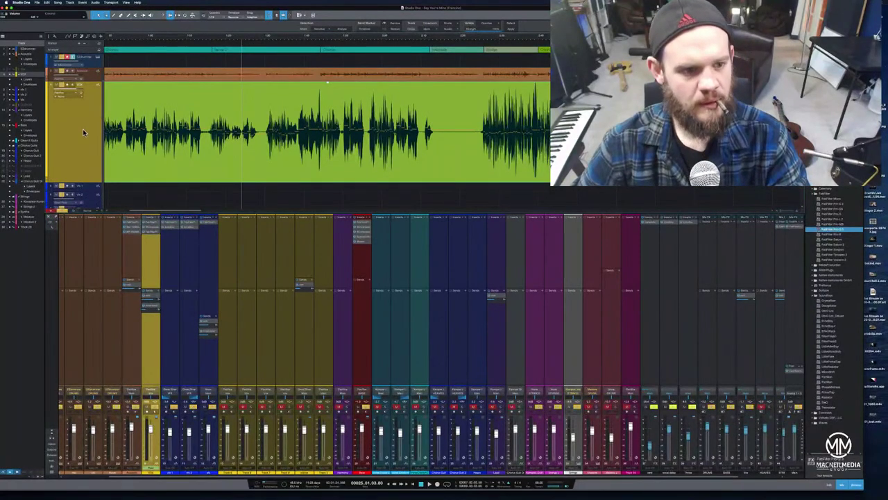
left_click(74, 112)
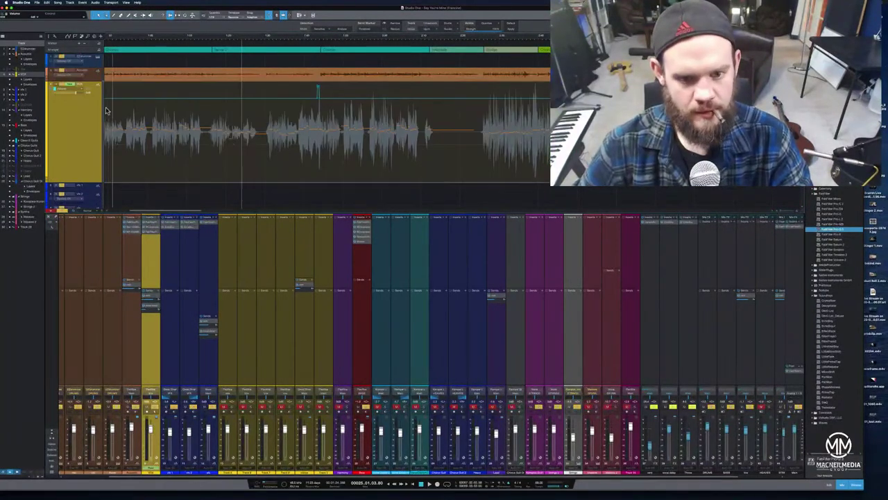
left_click_drag(319, 42, 335, 73)
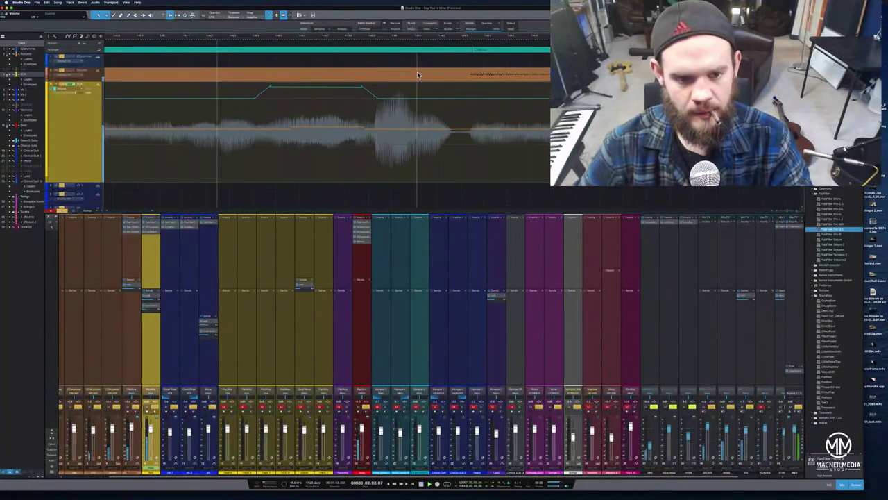
left_click_drag(395, 42, 104, 105)
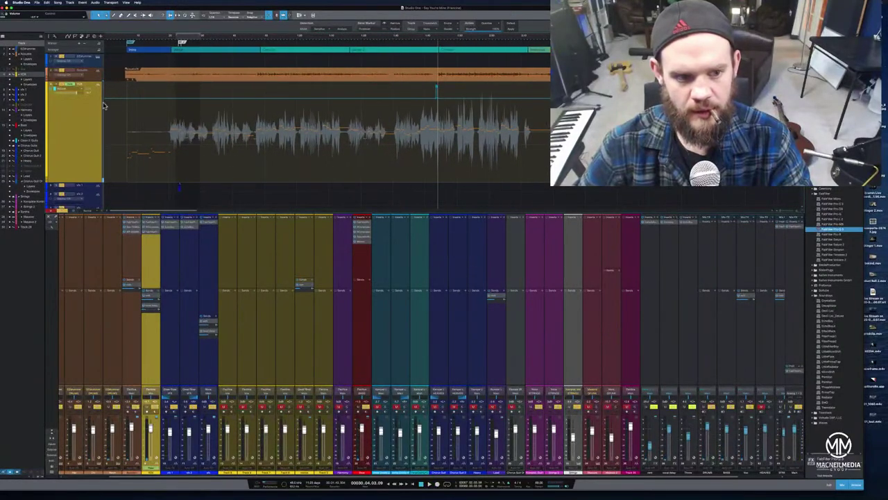
- Switch the lead vocal's automation to its delay send level and extend the throw early in the second verse with a held peak and later fall-off
left_click(82, 93)
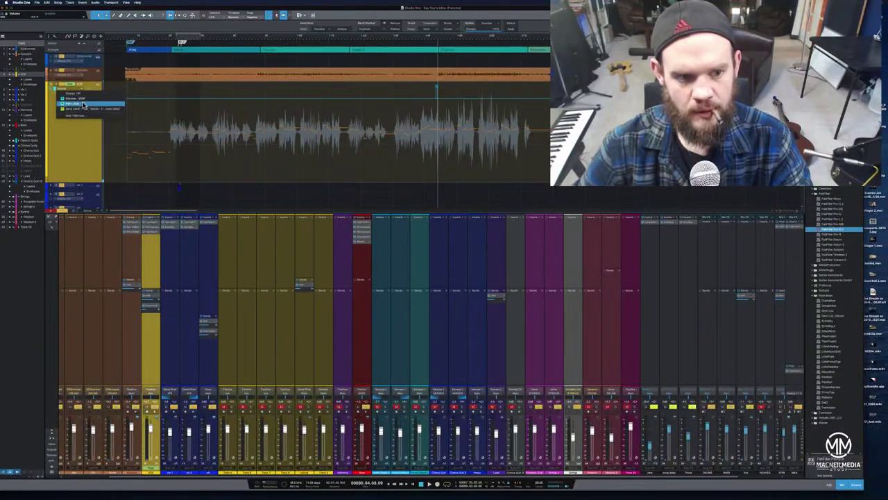
left_click(83, 109)
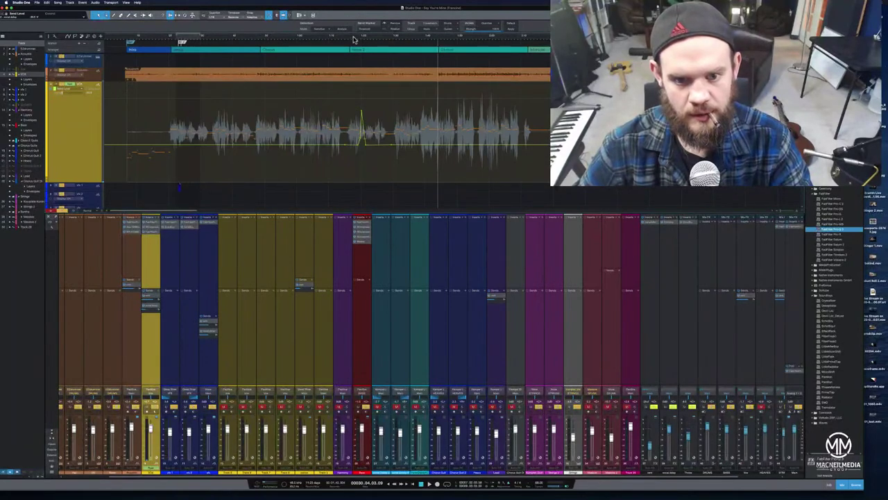
left_click_drag(353, 39, 308, 42)
key("space")
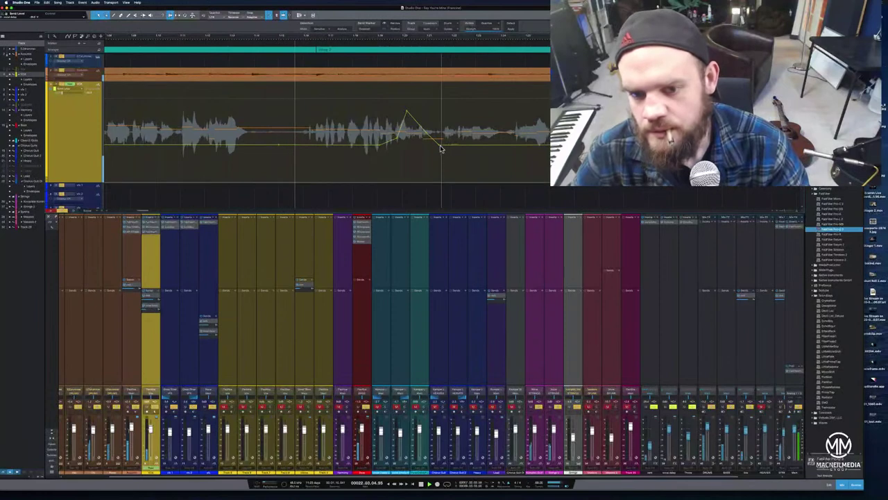
left_click_drag(440, 145, 464, 145)
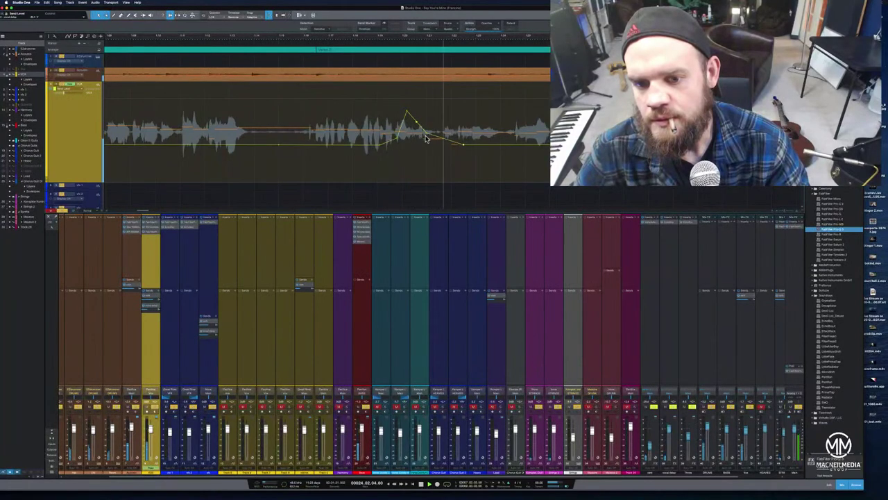
mouse_move(427, 137)
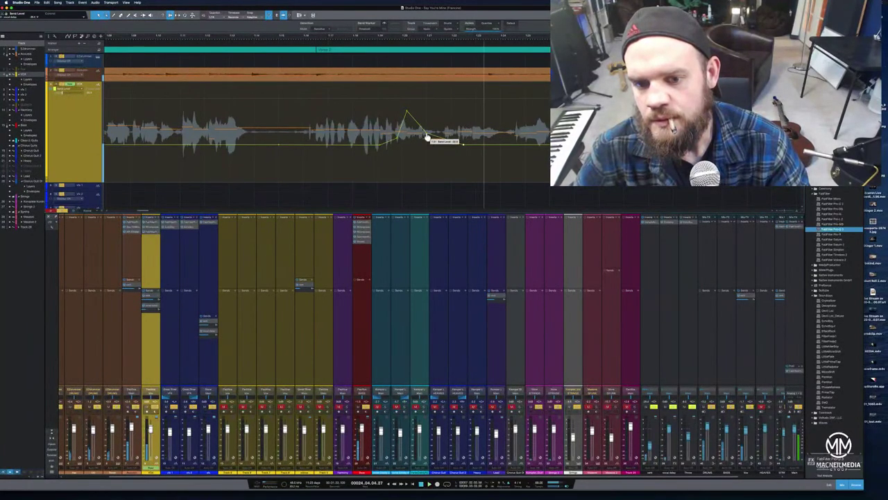
left_click_drag(427, 137, 431, 115)
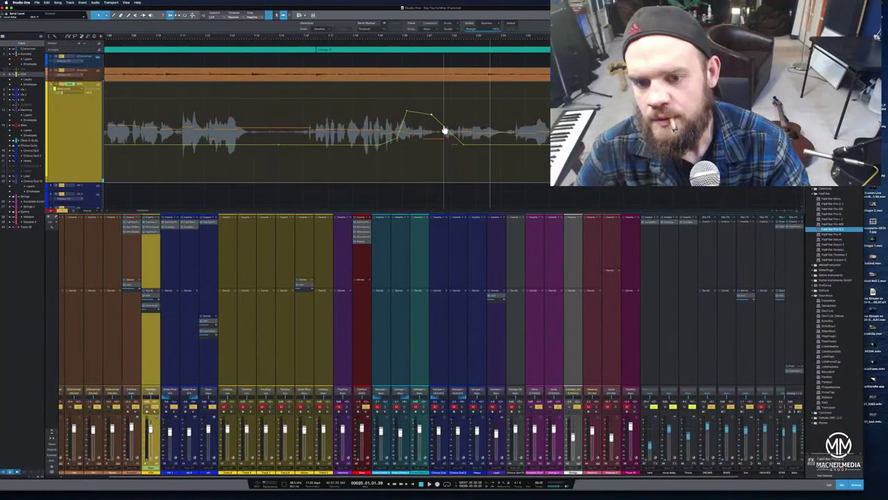
left_click(372, 60)
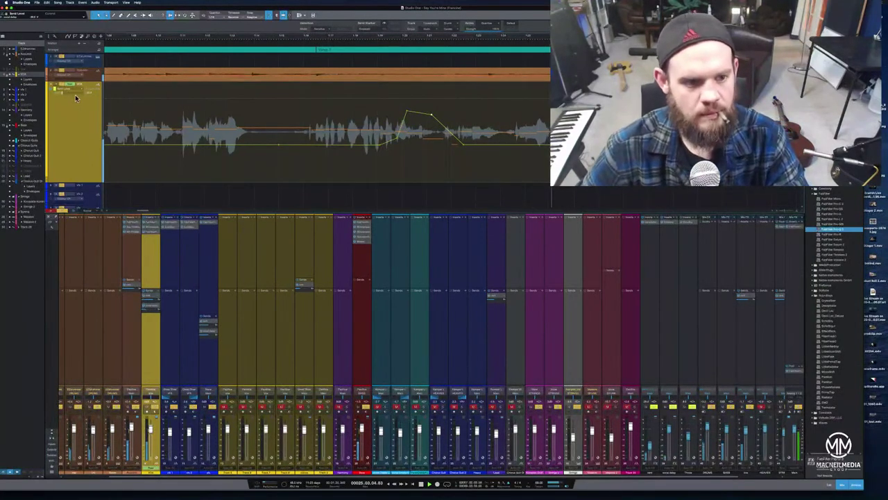
- Hide the automation, reduce the height of all tracks and enlarge the arrangement area above the mixer
left_click(78, 120)
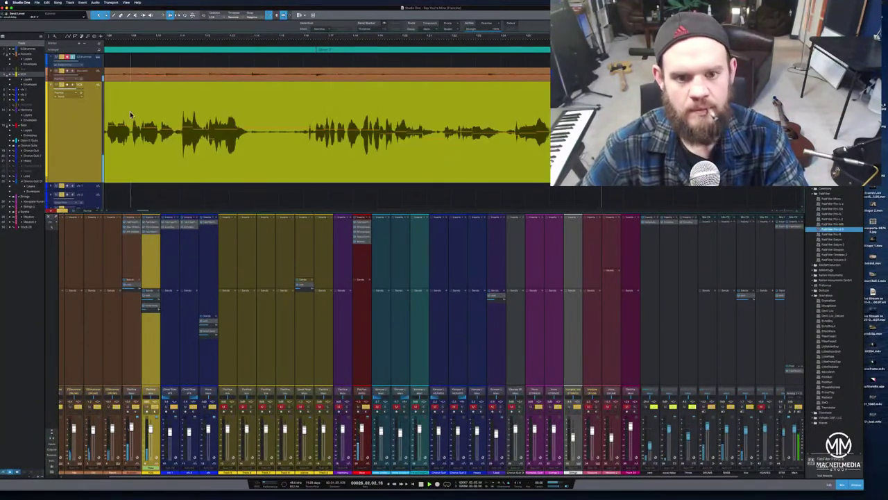
key("z")
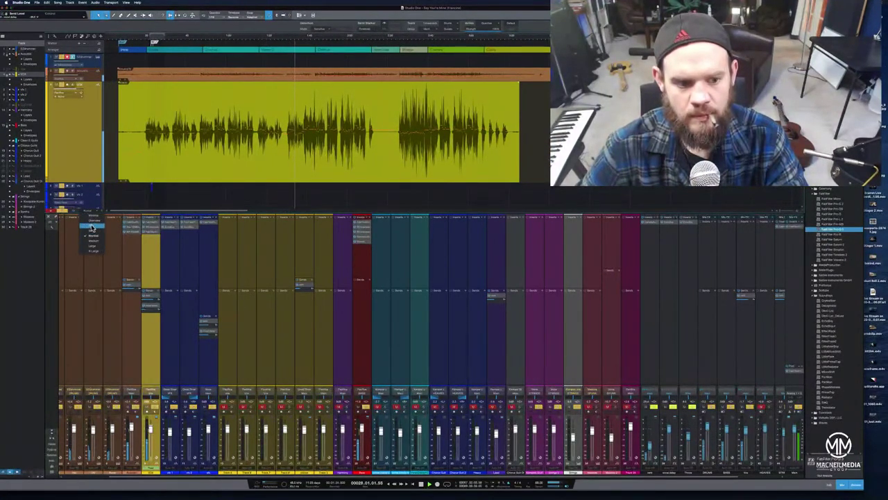
key("z")
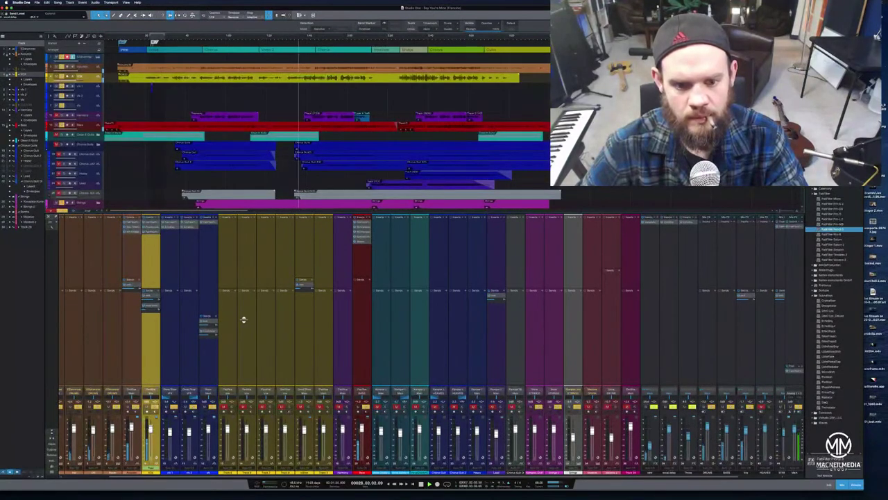
left_click_drag(243, 319, 243, 321)
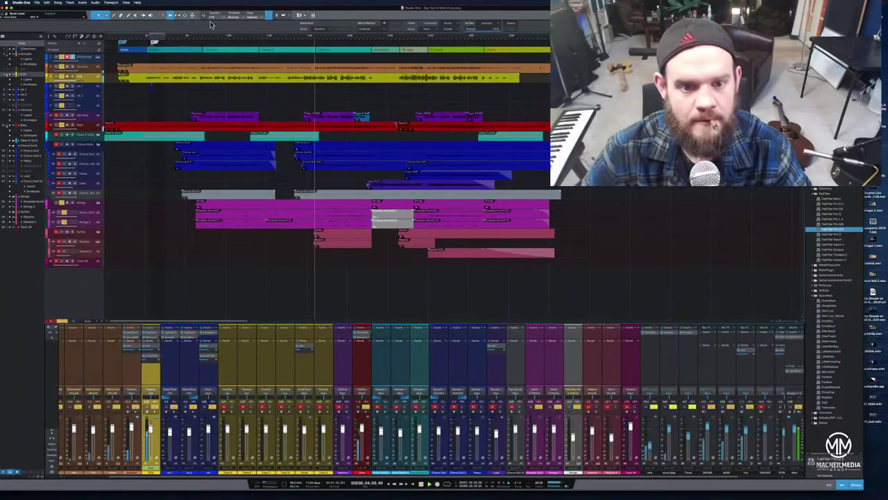
- Enlarge the lead vocal track and display its volume automation around the start of the second chorus
left_click_drag(295, 38, 298, 52)
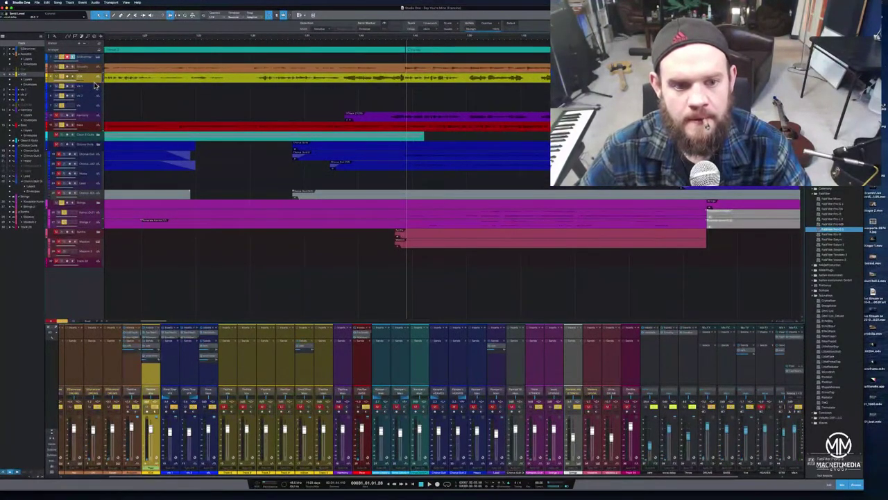
left_click_drag(95, 84, 104, 193)
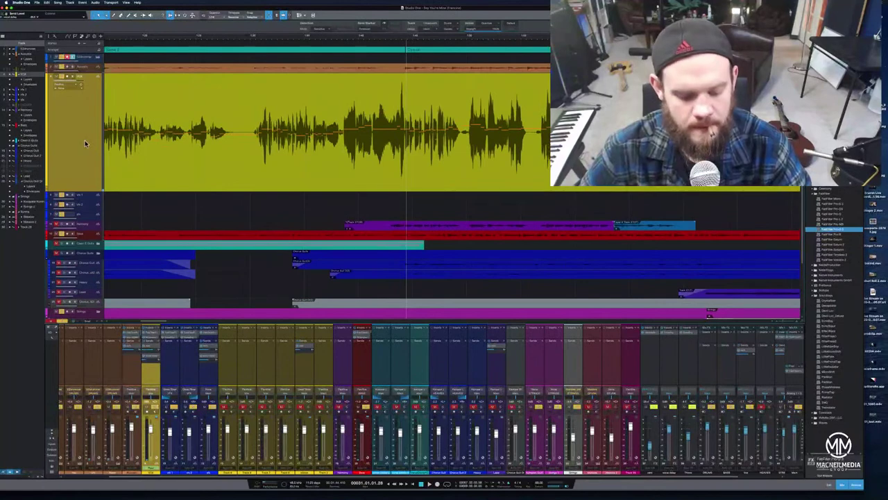
key("a")
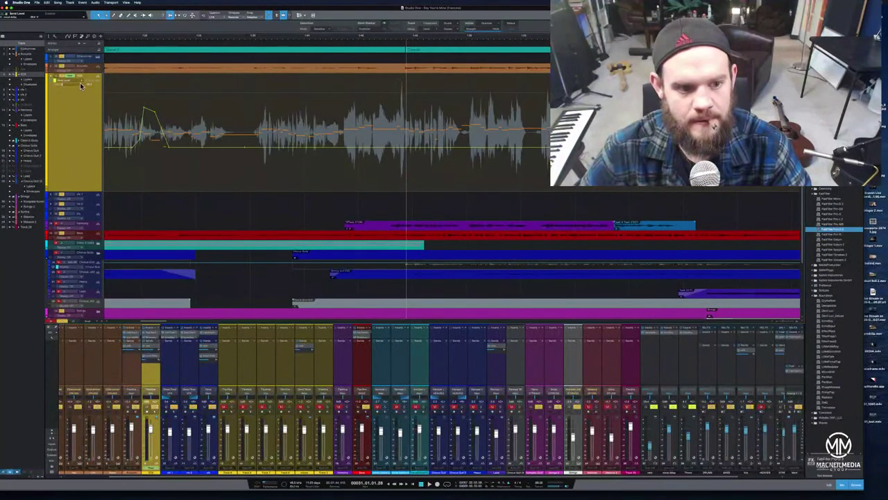
left_click(80, 84)
left_click(82, 92)
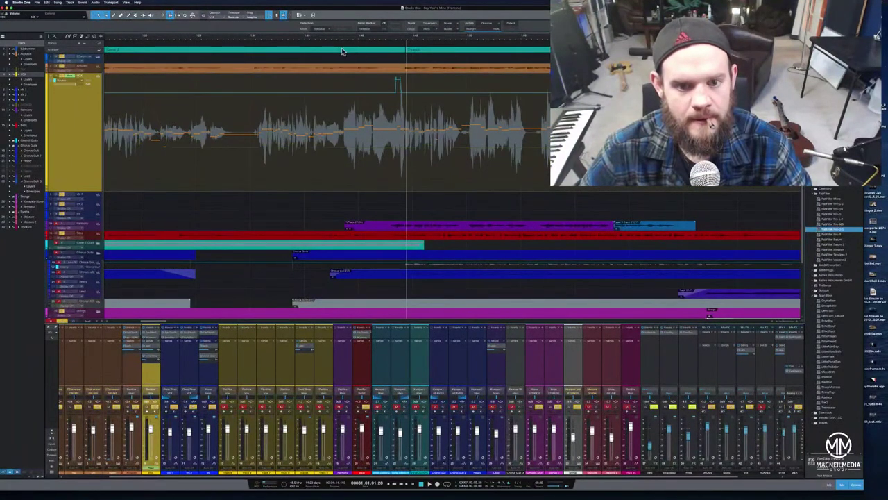
- Play the second verse's vocal from several points leading up to the second chorus
left_click_drag(331, 44, 406, 46)
left_click(167, 39)
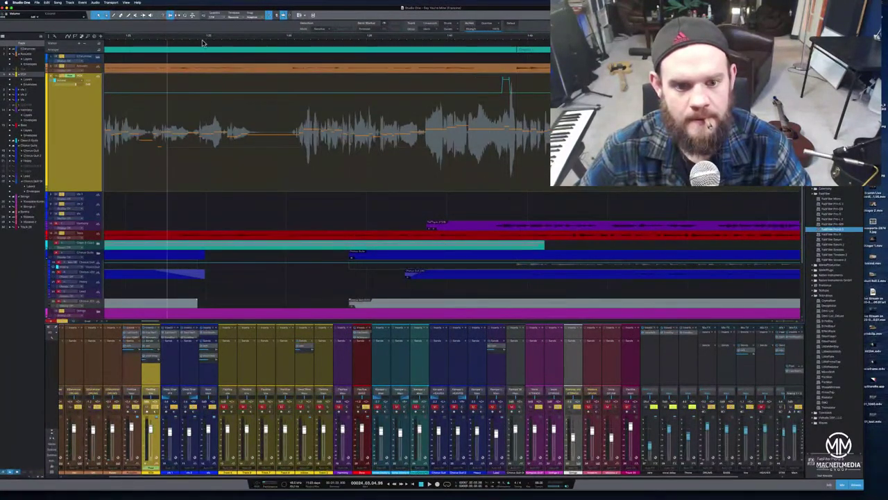
left_click(368, 41)
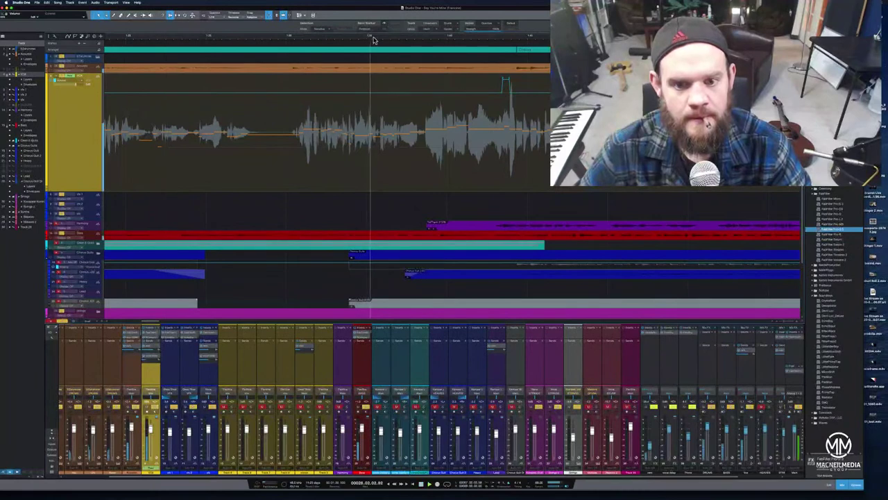
left_click_drag(409, 39, 282, 47)
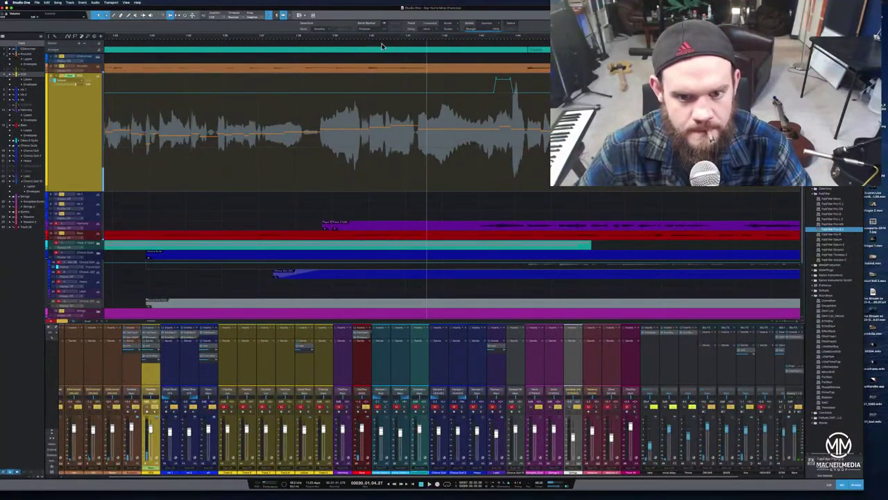
- Raise a short section of the lead vocal's volume automation ahead of the existing pre-chorus boost, fine-tune its level and replay the passage
scroll(382, 40, "up", 3)
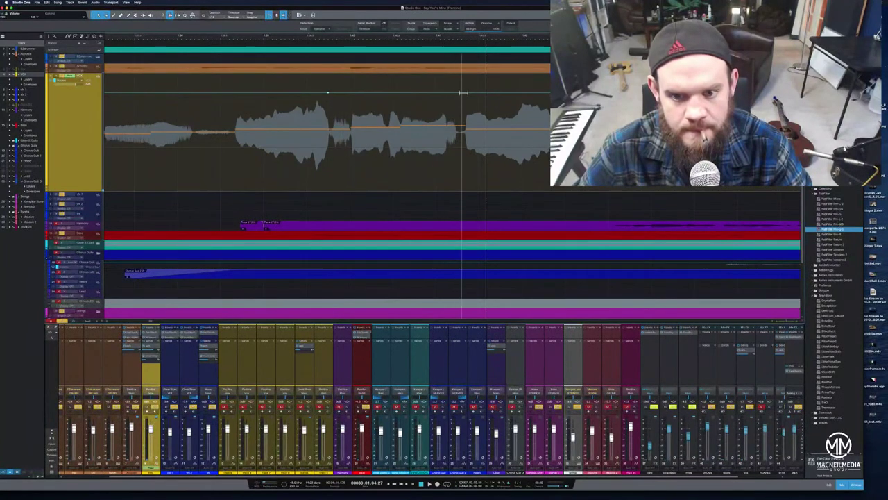
left_click_drag(403, 92, 403, 79)
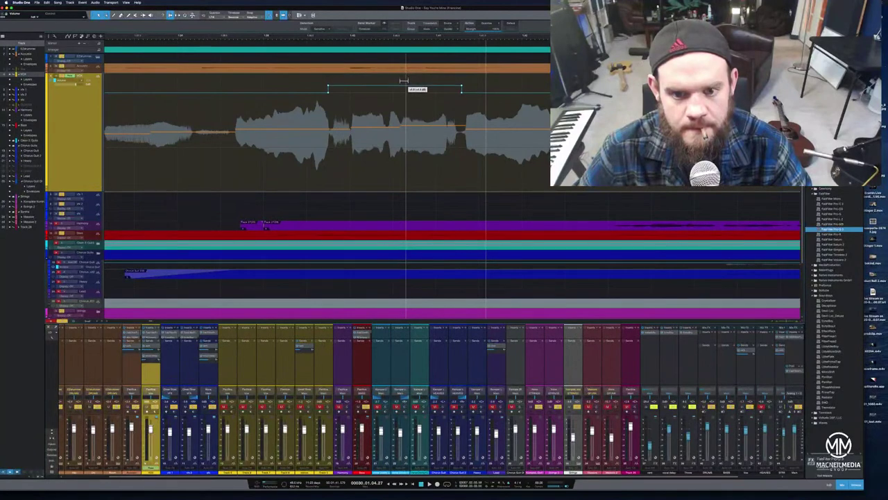
left_click(221, 40)
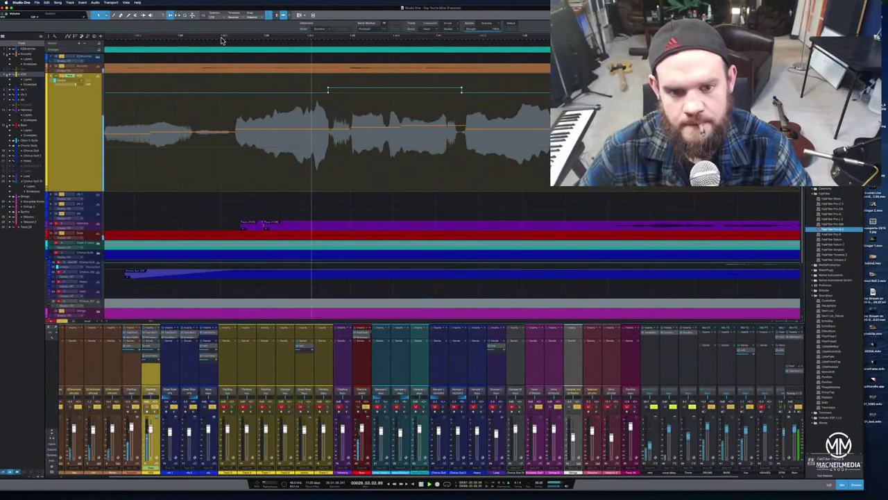
left_click(412, 84)
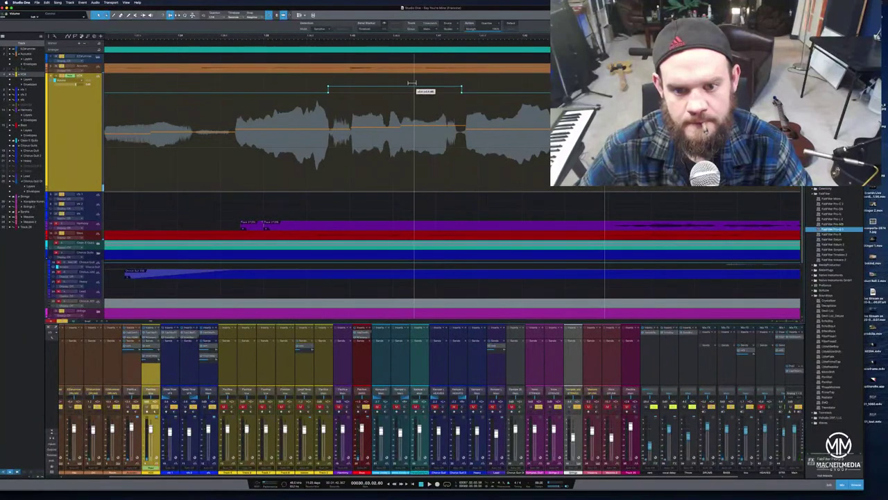
left_click_drag(412, 83, 412, 82)
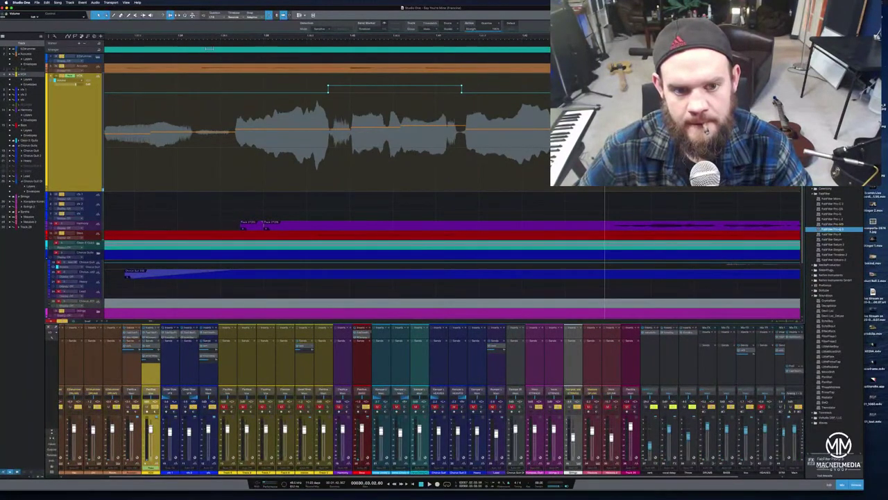
left_click(204, 39)
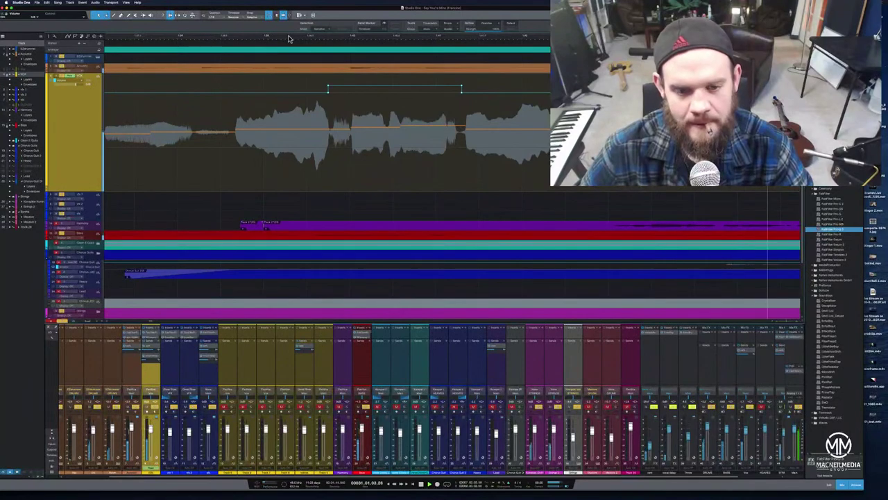
- Listen on through the second chorus with the whole song in view, stop, and play again from the start of the intro
key("w")
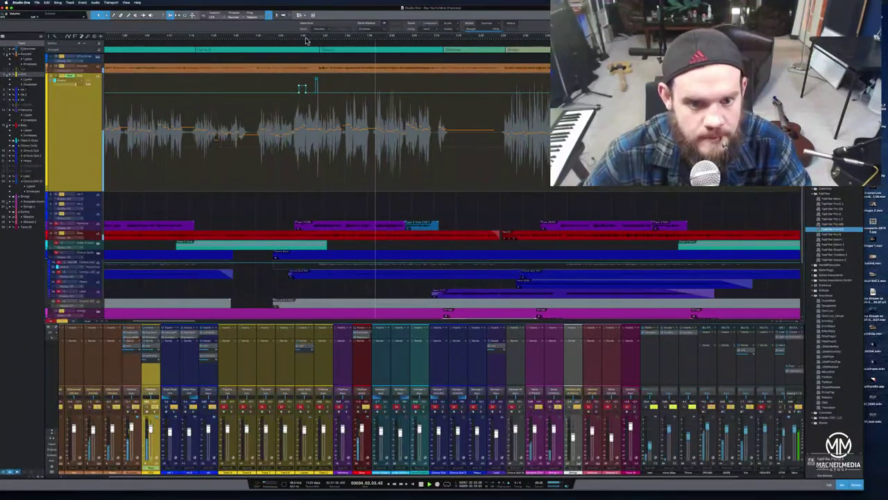
scroll(375, 39, "down", 5)
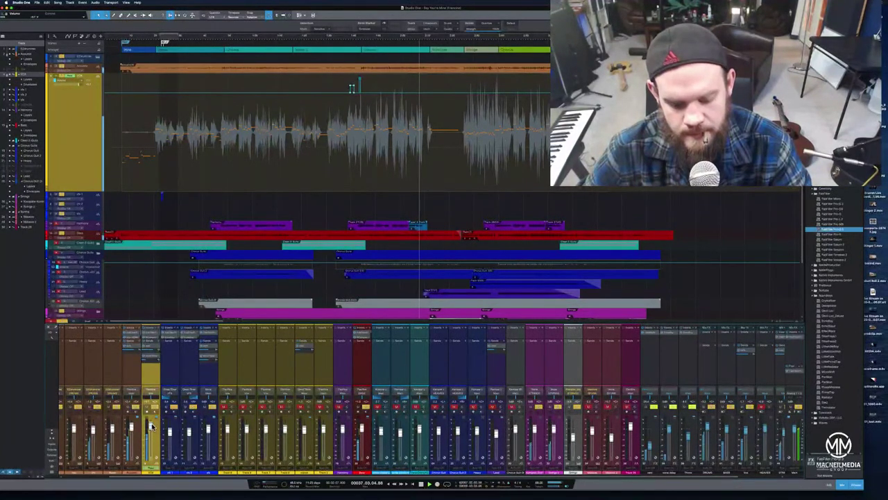
left_click(428, 484)
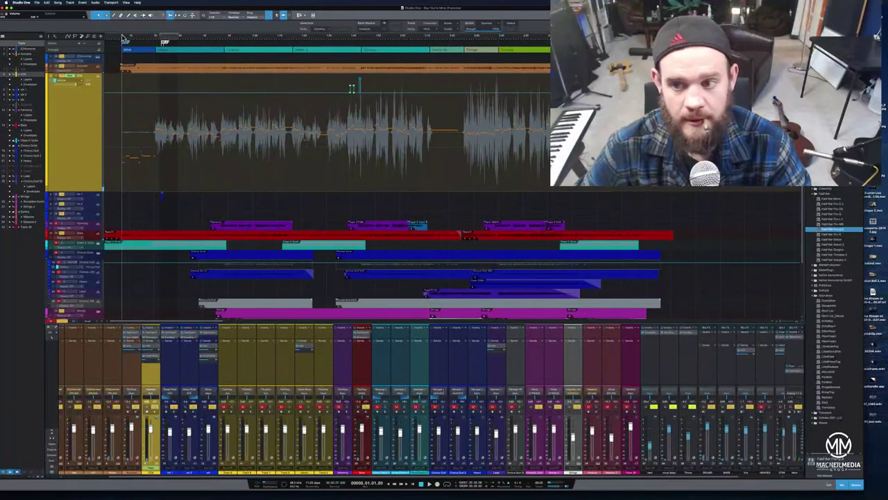
left_click(123, 38)
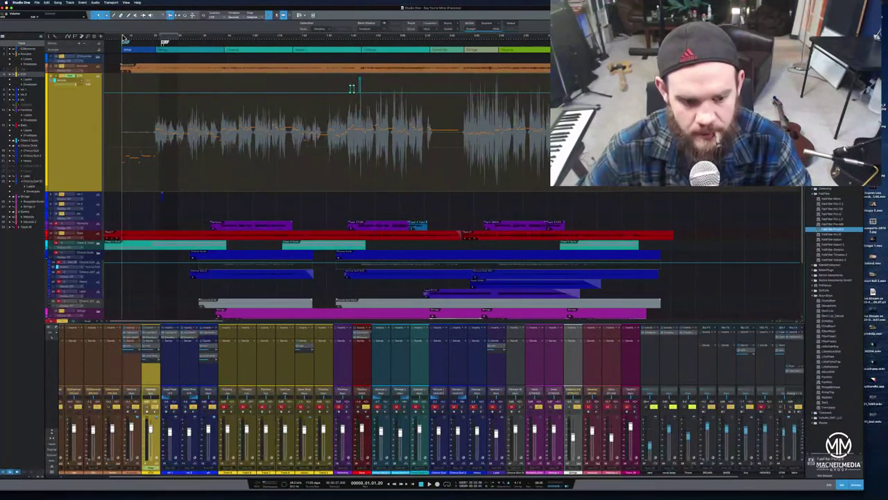
key("space")
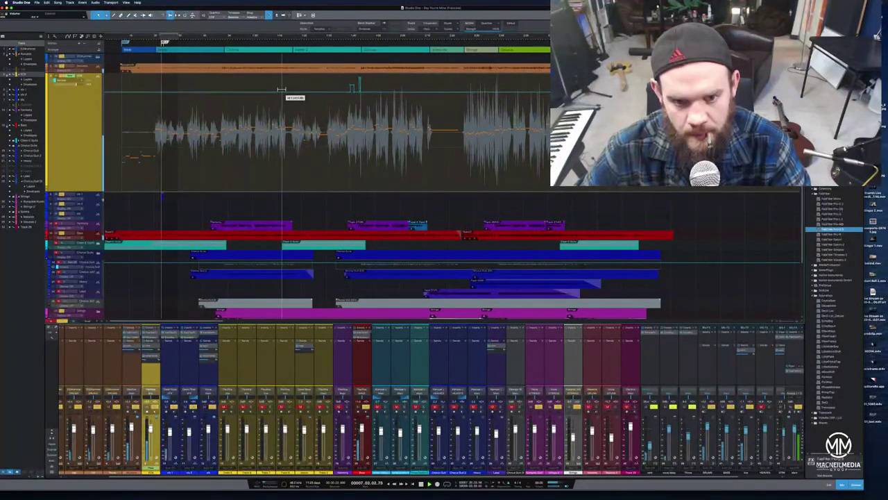
- Fine-tune the overall level of the lead vocal's volume automation while the first verse and chorus play
left_click_drag(281, 89, 281, 86)
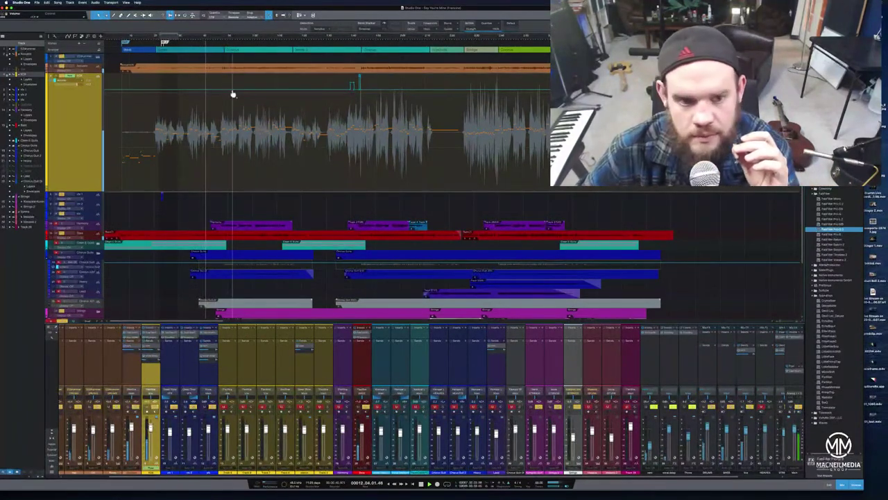
left_click_drag(233, 90, 236, 88)
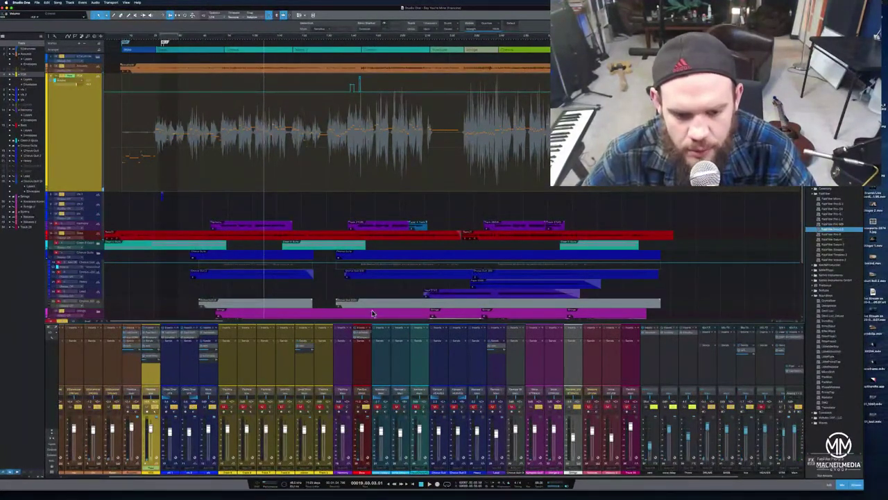
- Enlarge the mixer and its insert area, and solo the lead vocal for playback
left_click_drag(377, 325, 384, 265)
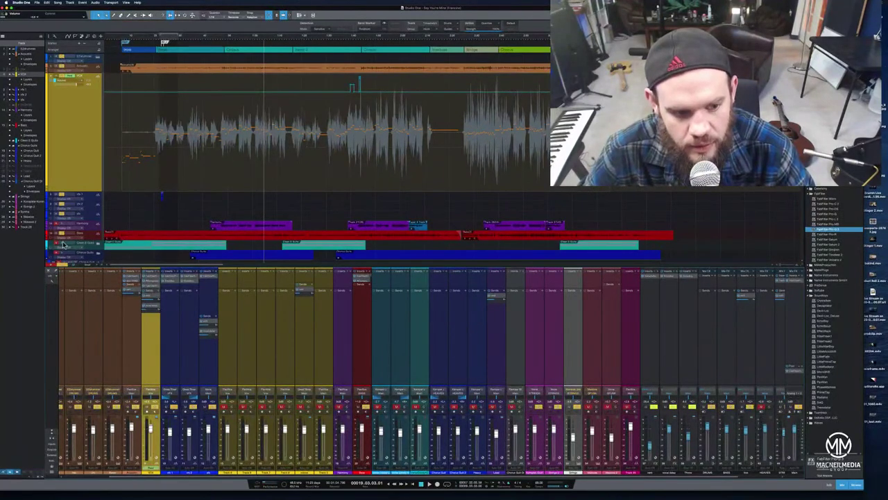
left_click(156, 410)
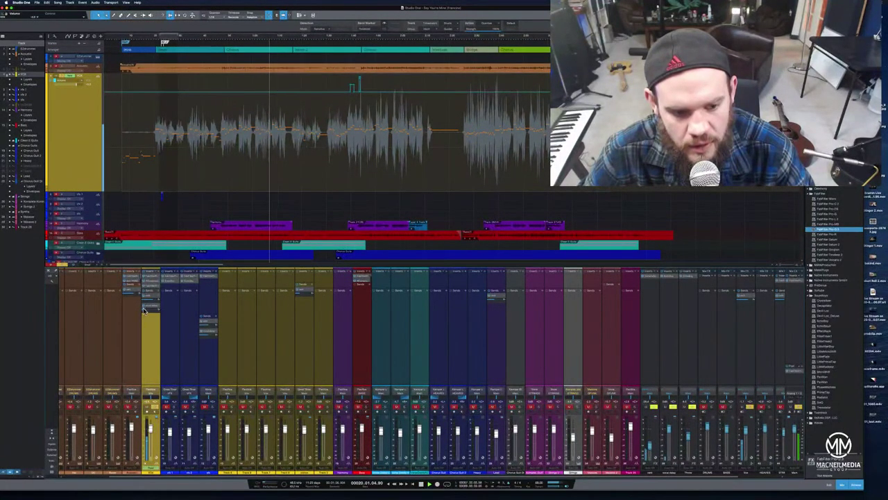
left_click(150, 291)
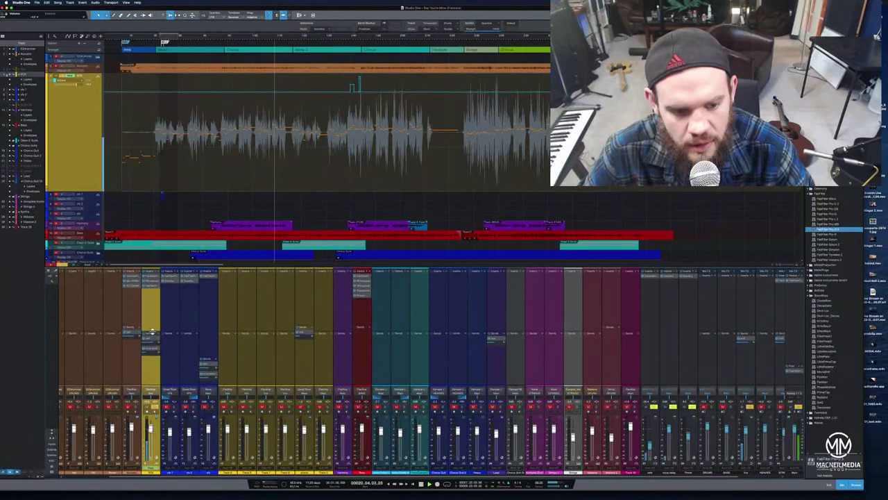
- Check the lead vocal's Pro-DS de-esser and Pro-Q 3 equalizer settings during playback
left_click(153, 282)
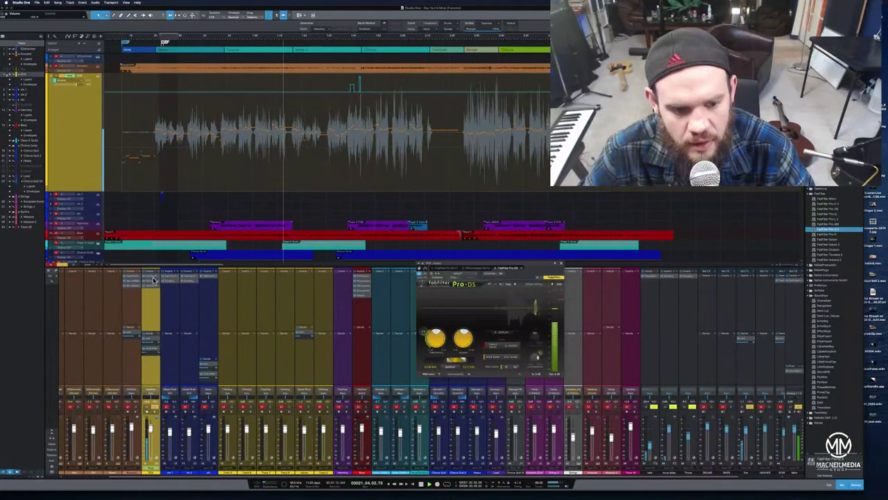
left_click(444, 264)
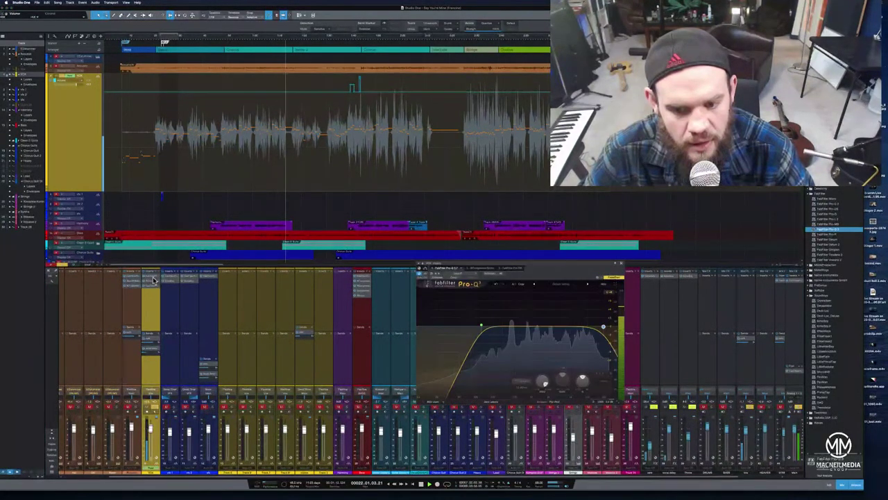
left_click(622, 266)
- Add the Waves API-550A Mono equalizer to the end of the lead vocal's inserts and adjust its bands
left_click_drag(841, 234, 153, 291)
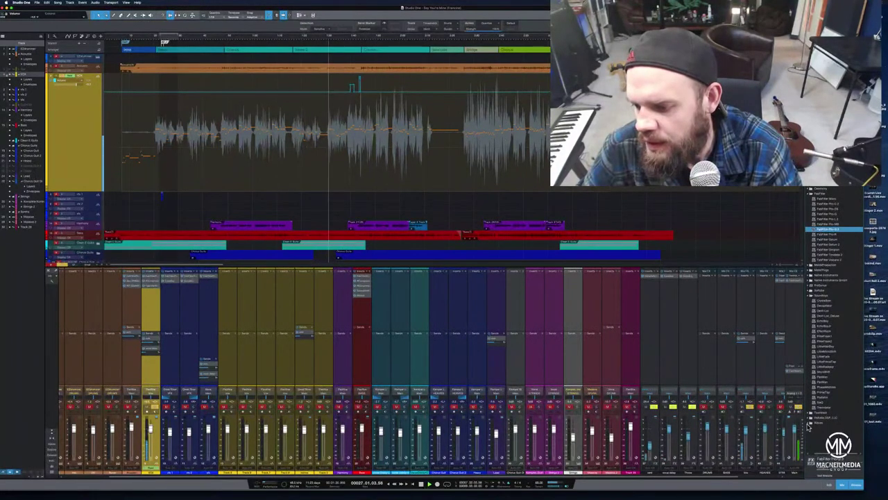
left_click(810, 422)
scroll(819, 401, "down", 4)
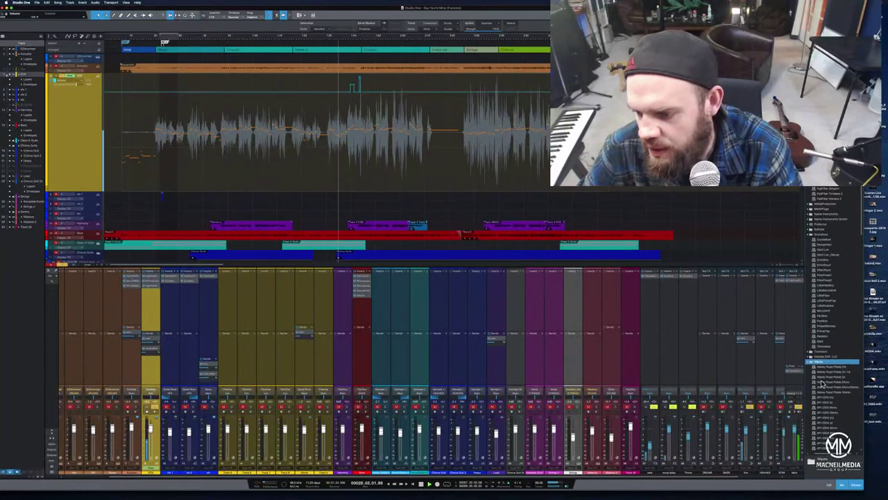
scroll(823, 384, "down", 2)
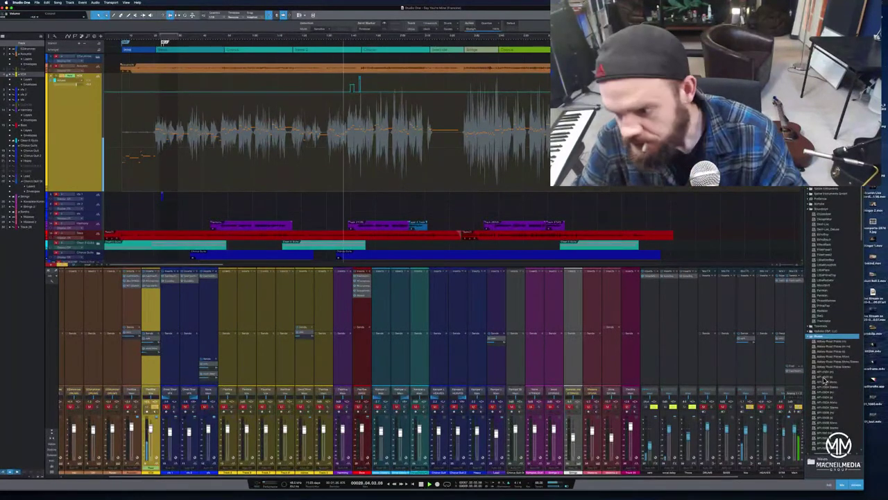
scroll(826, 378, "down", 1)
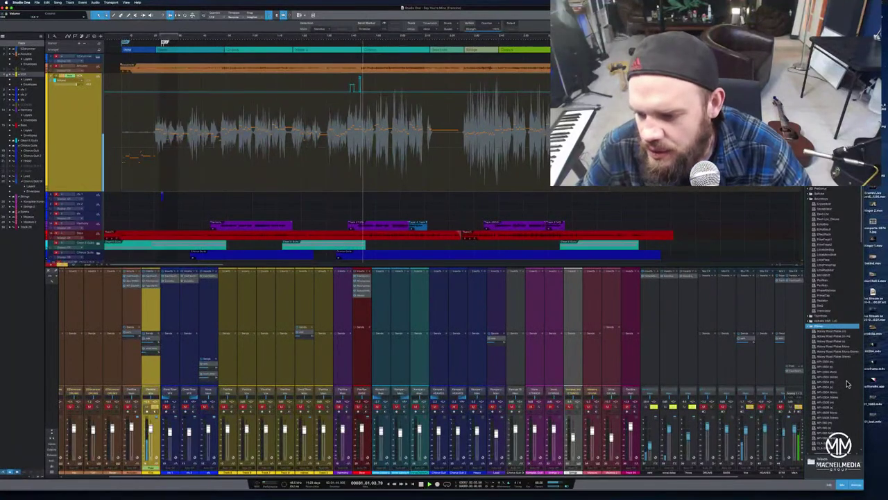
scroll(847, 384, "down", 1)
scroll(847, 383, "down", 1)
left_click(840, 377)
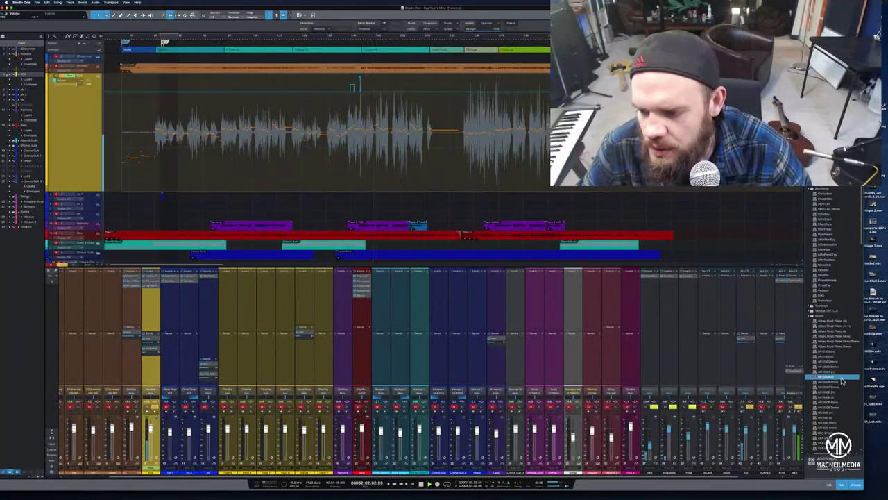
left_click(844, 373)
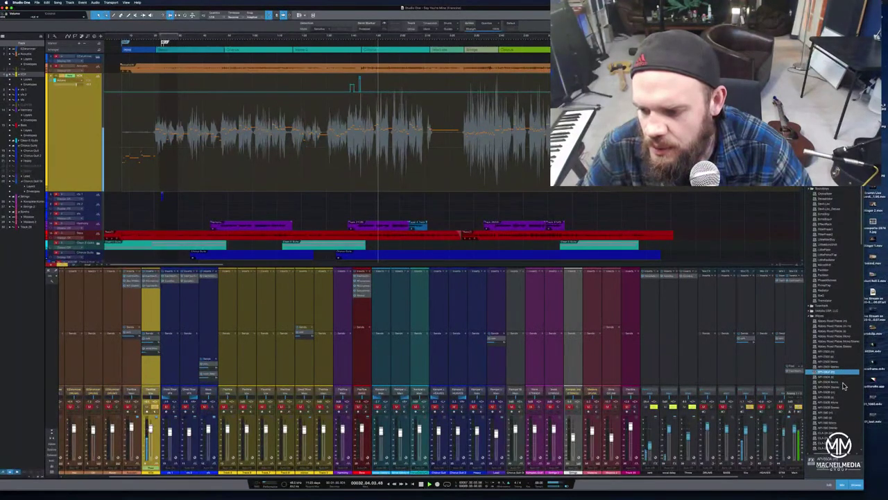
left_click_drag(840, 381, 146, 306)
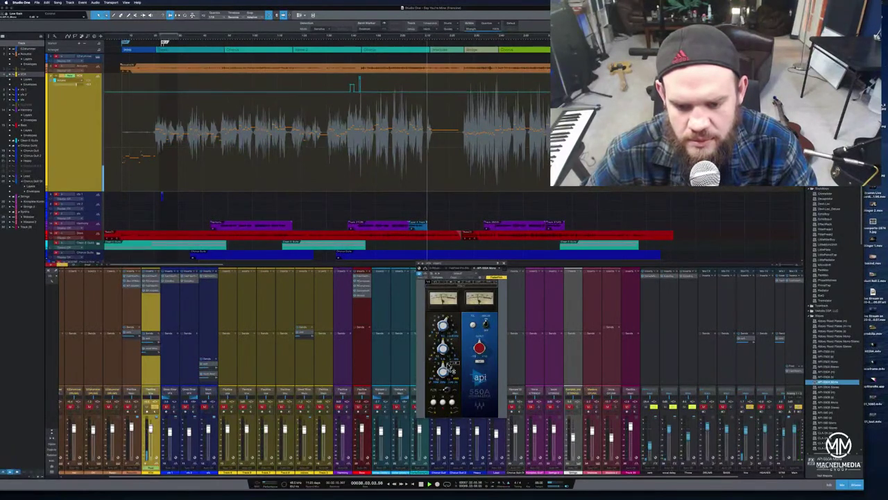
left_click(504, 268)
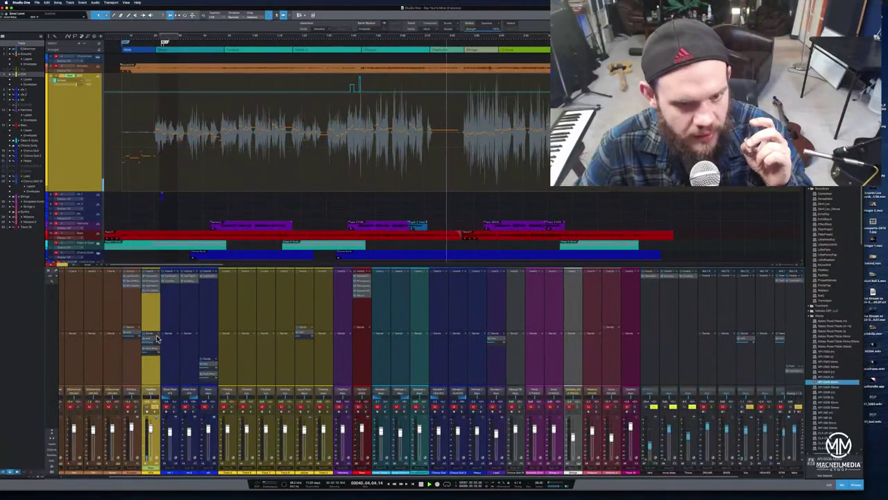
- Replay from the first chorus and adjust the lead vocal's send level to the vocal delay
left_click(234, 39)
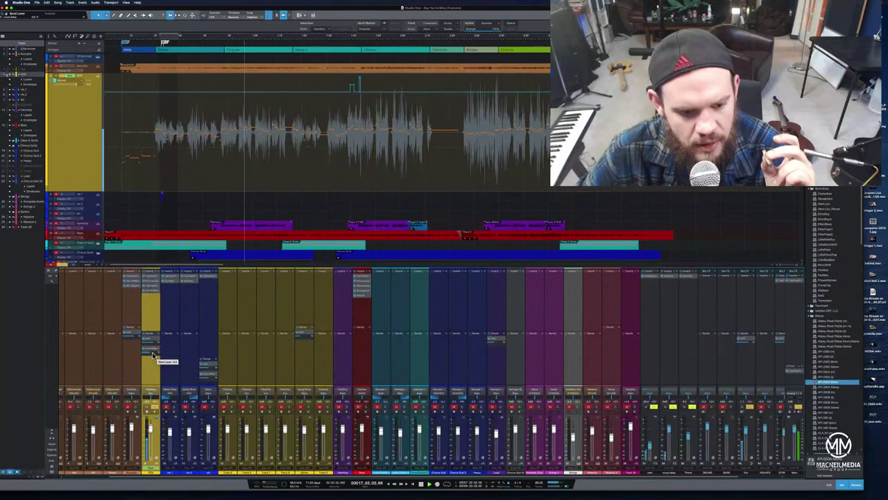
left_click_drag(153, 356, 151, 356)
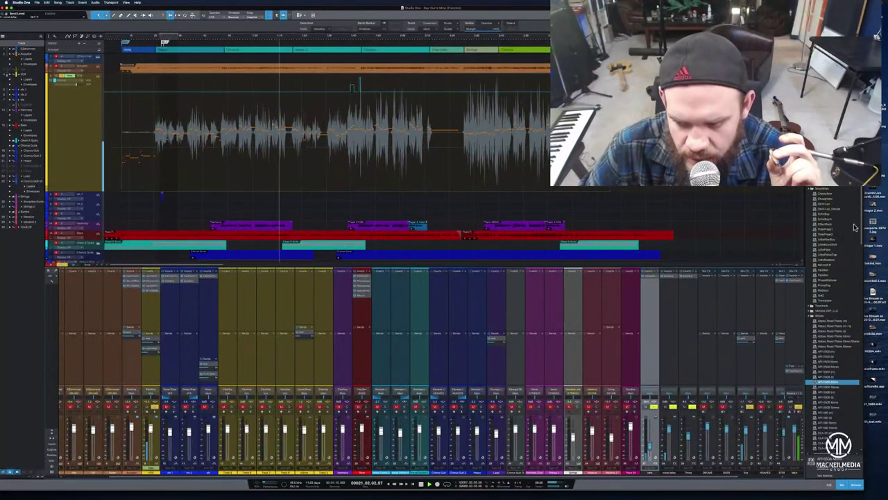
- Insert FabFilter Pro-Q 3 on the reverb effects channel and roll off its low end with a low-cut band
scroll(861, 222, "up", 5)
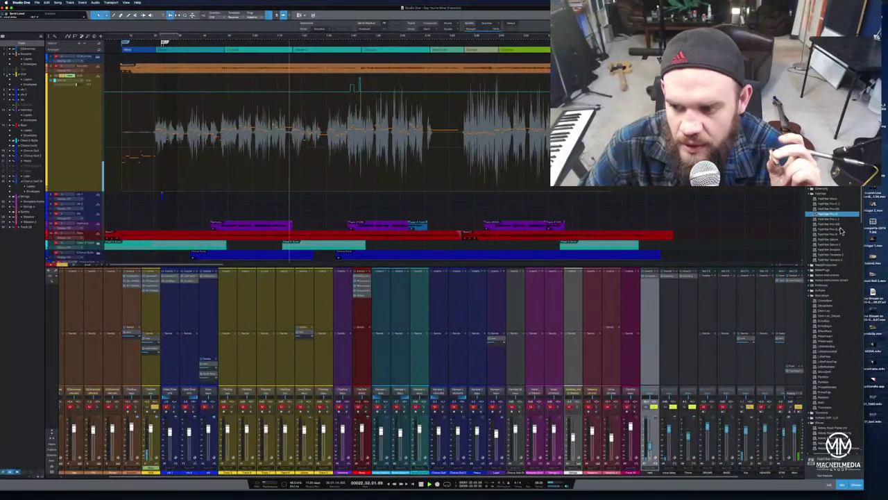
left_click_drag(844, 230, 644, 299)
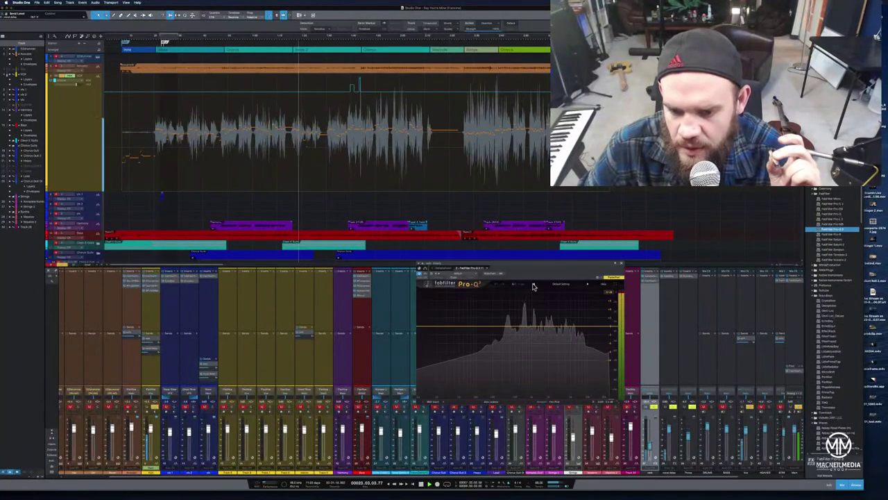
left_click_drag(426, 329, 478, 326)
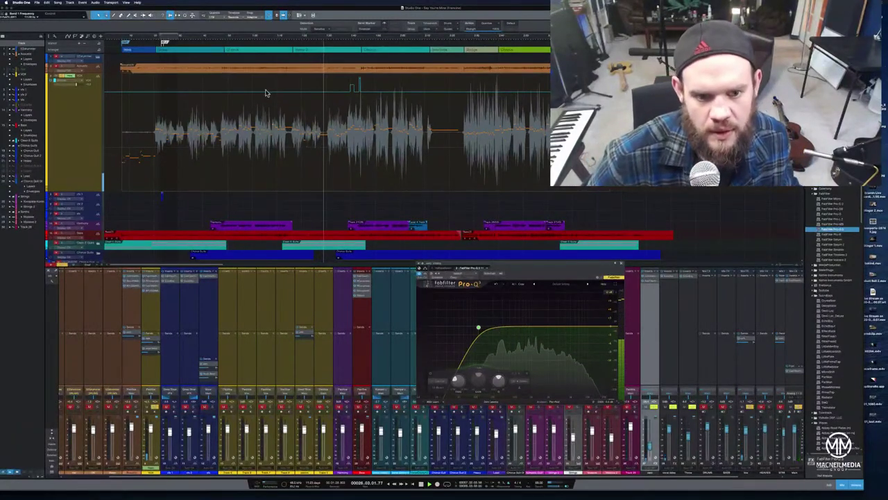
left_click(622, 265)
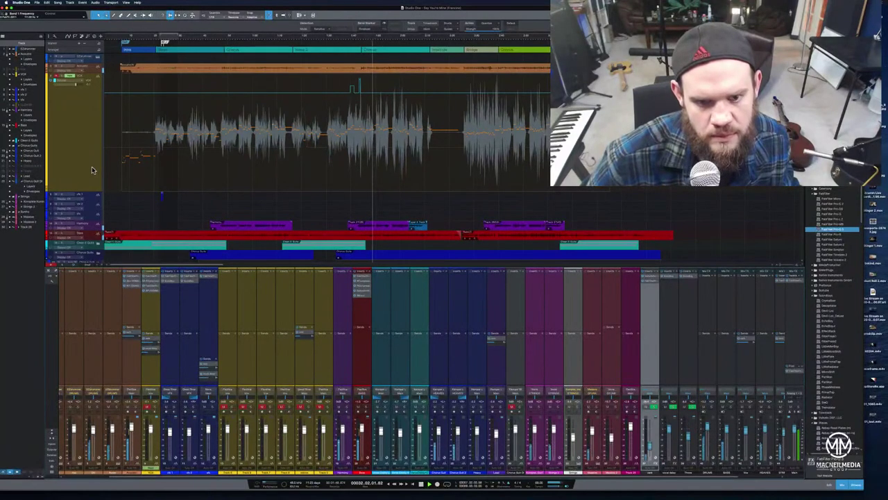
- Audition the bass, drums and acoustic guitar alongside the lead vocal, replaying from the second chorus
scroll(94, 170, "down", 5)
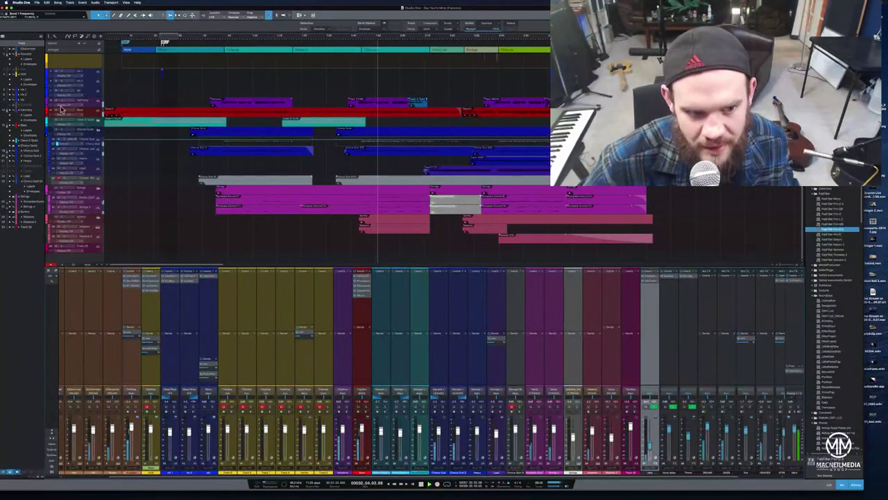
scroll(79, 104, "up", 6)
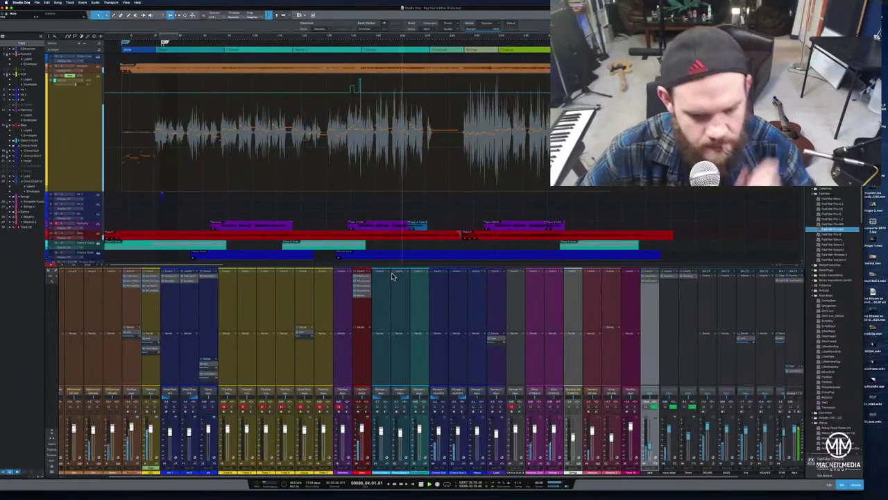
left_click(362, 364)
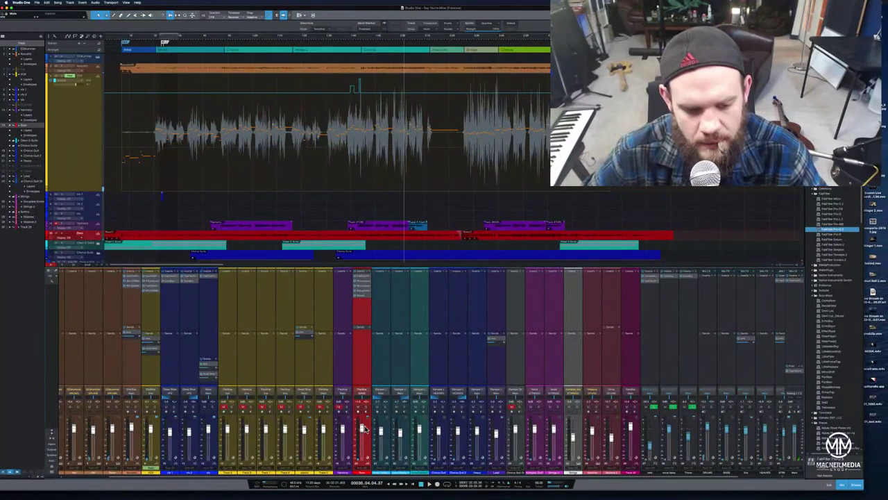
scroll(285, 472, "left", 3)
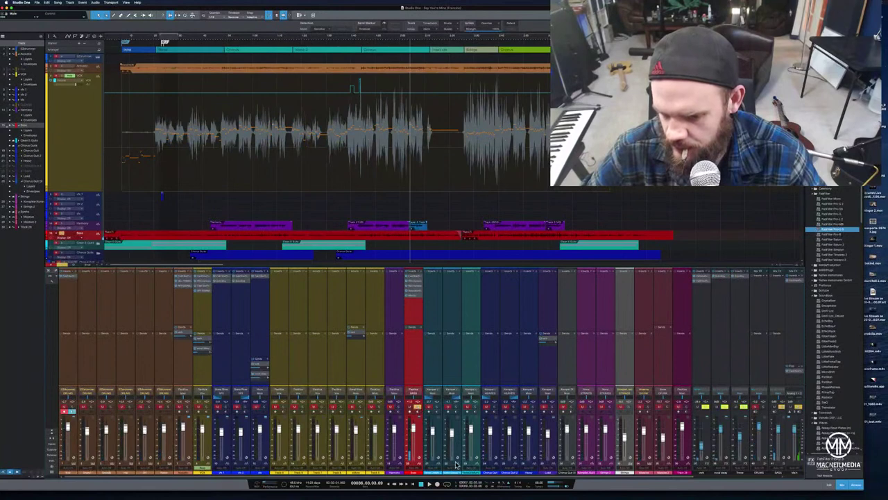
scroll(619, 479, "right", 5)
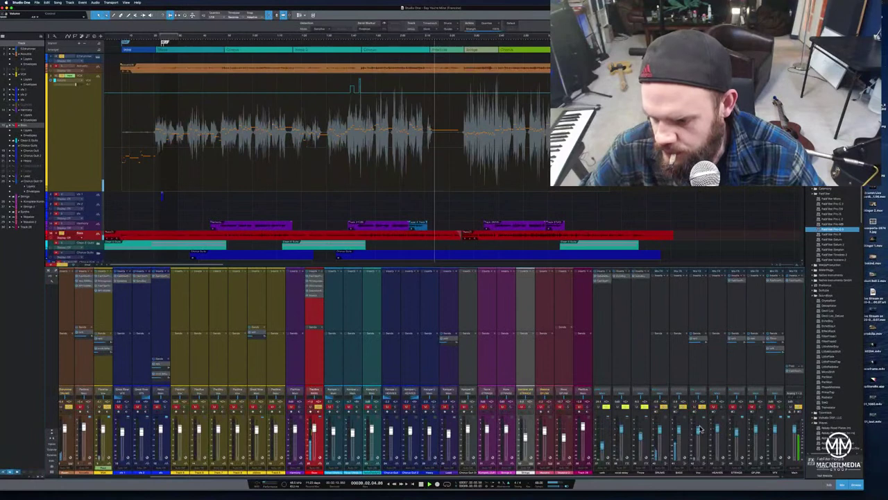
left_click(377, 44)
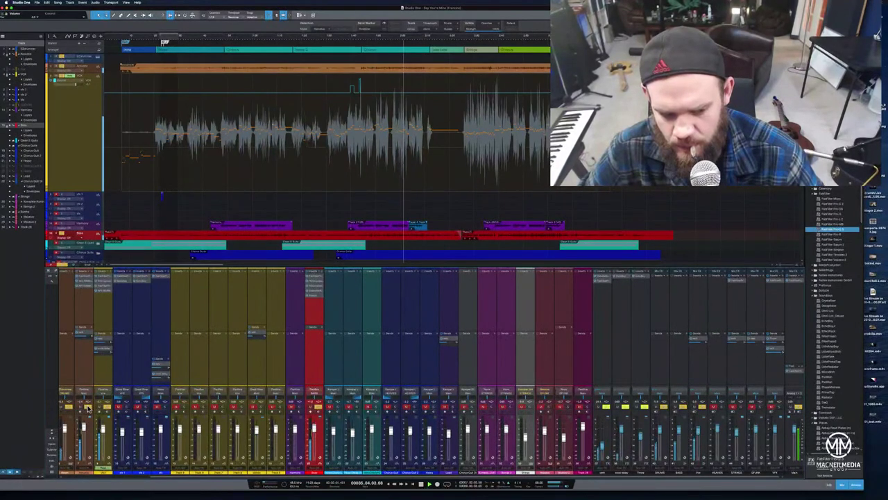
- Insert a Mixtool from the recently used effects on the acoustic guitar channel
left_click(81, 311)
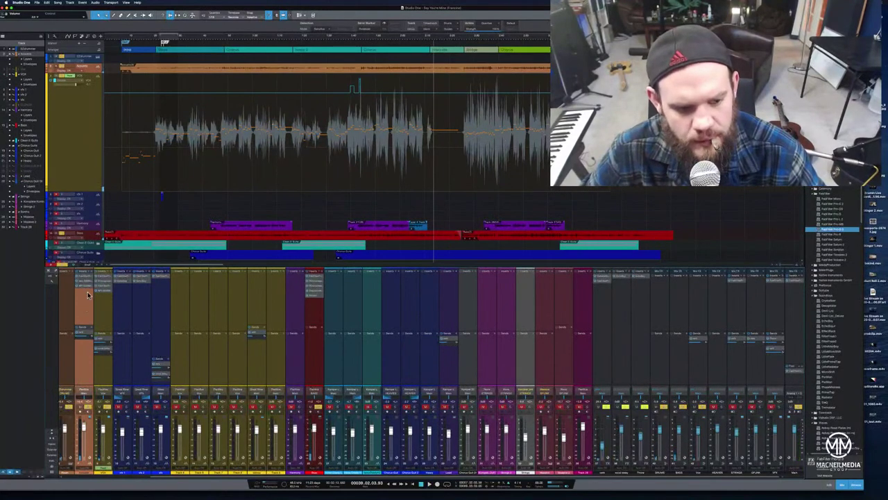
left_click(92, 272)
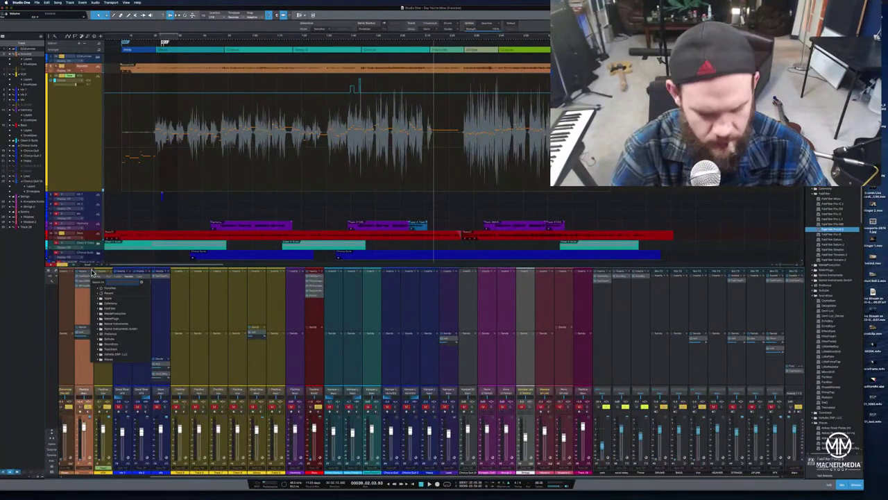
left_click(118, 293)
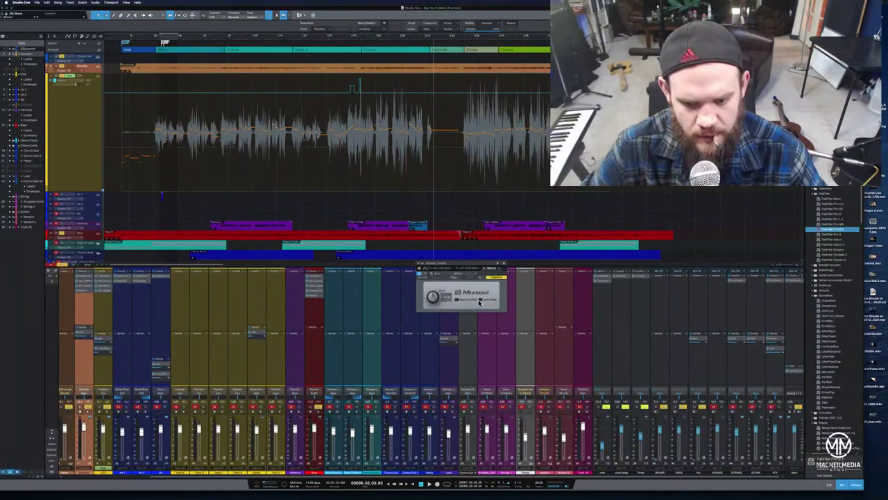
left_click(504, 266)
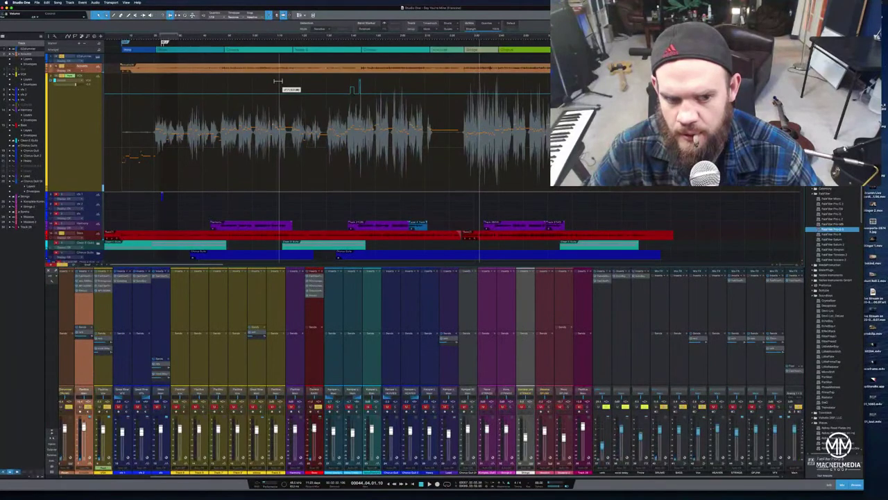
- Lower the lead vocal's overall volume automation and adjust the acoustic guitar's Pro-Q 3 equalizer, replaying from the first verse
left_click_drag(278, 82, 280, 89)
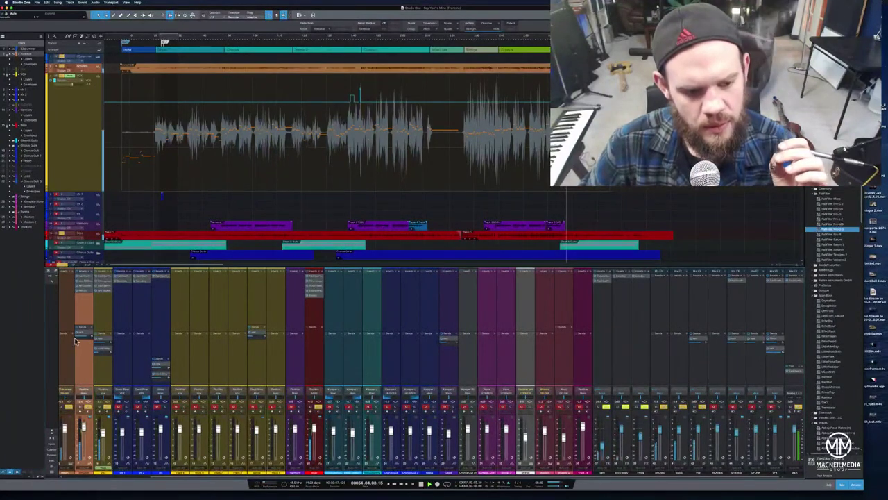
left_click(86, 279)
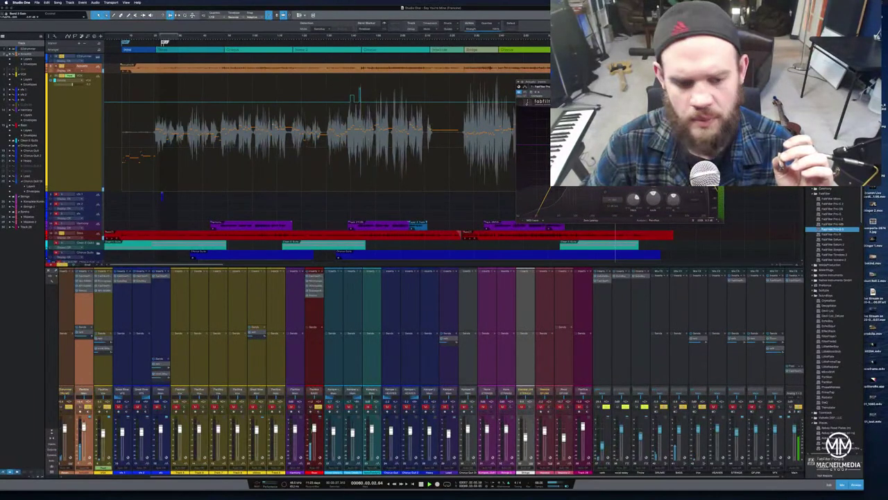
left_click(195, 39)
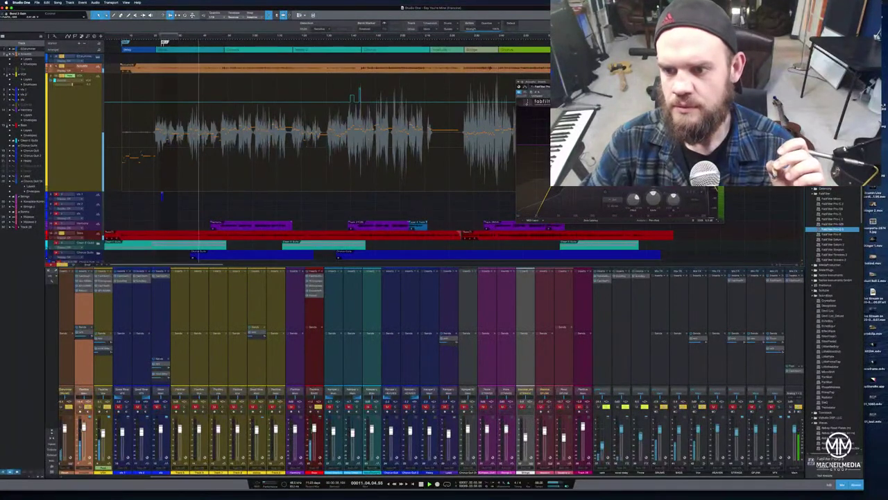
left_click(693, 217)
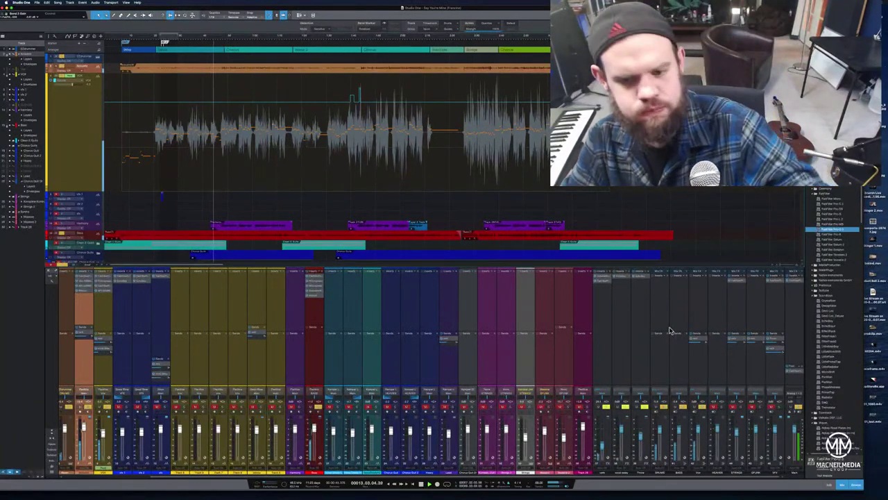
- Check the frequency spectrum in the main output's Pro-Q 3 during playback, and close the plug-in
left_click(796, 285)
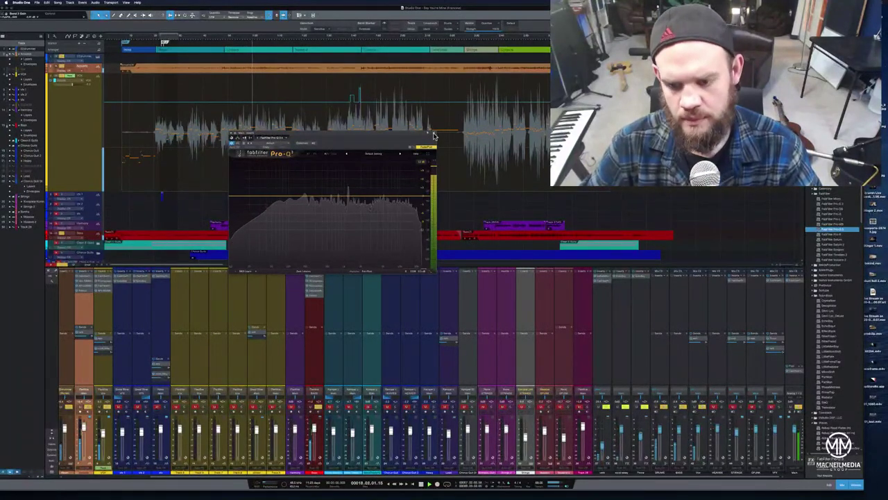
left_click(433, 136)
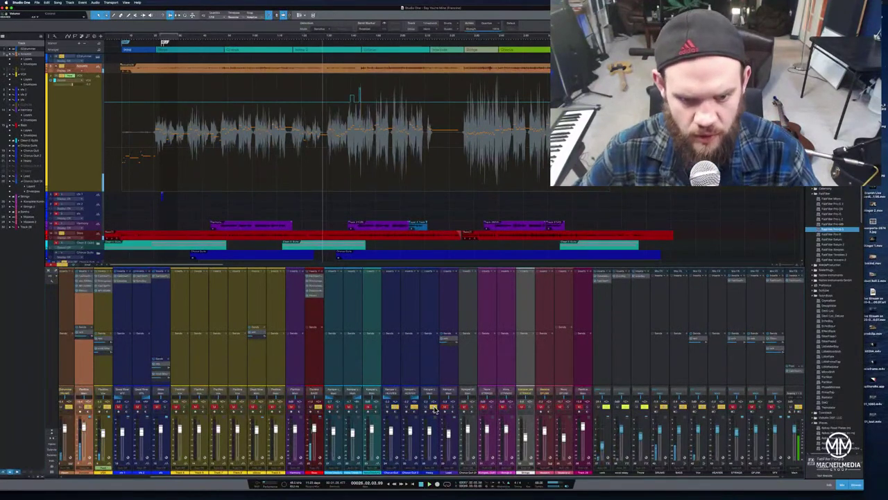
- Raise the lead vocal's volume automation over the opening phrases of the second verse and replay from just before them
left_click_drag(315, 40, 351, 54)
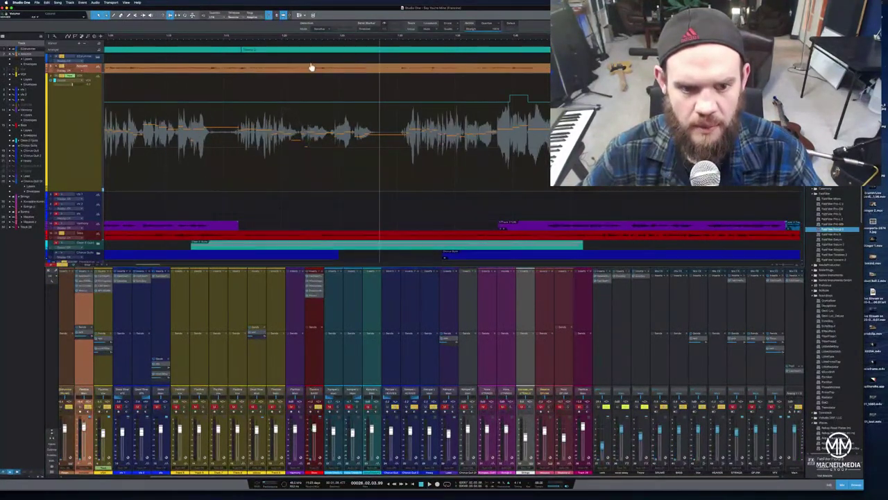
left_click(219, 102)
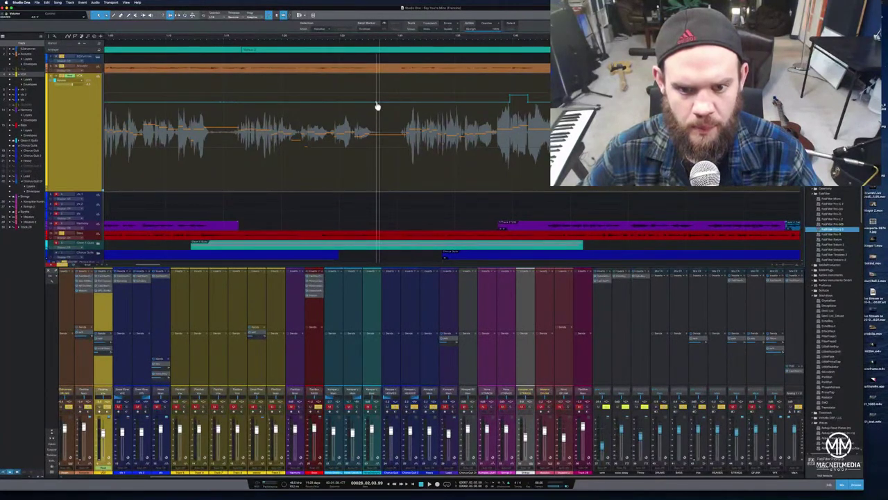
mouse_move(322, 101)
left_mouse_down()
mouse_move(323, 87)
mouse_move(323, 95)
left_mouse_up()
left_click(169, 32)
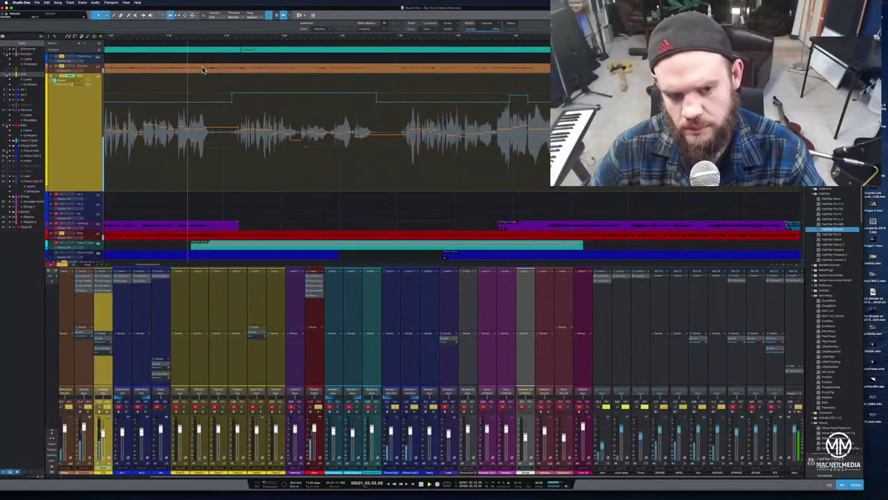
- Shape the lead vocal's volume automation into a rising ramp just before the second chorus and replay that passage
key("w")
key("w")
key("w")
key("e")
key("e")
key("e")
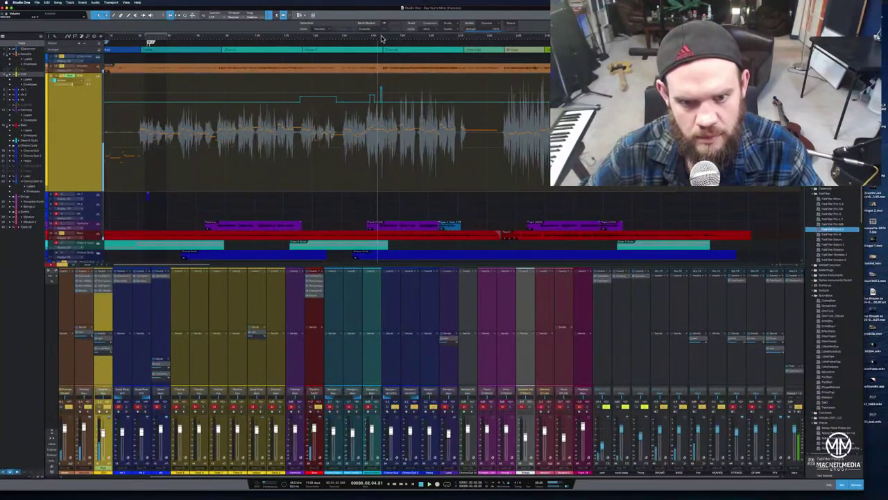
left_click_drag(381, 39, 326, 97)
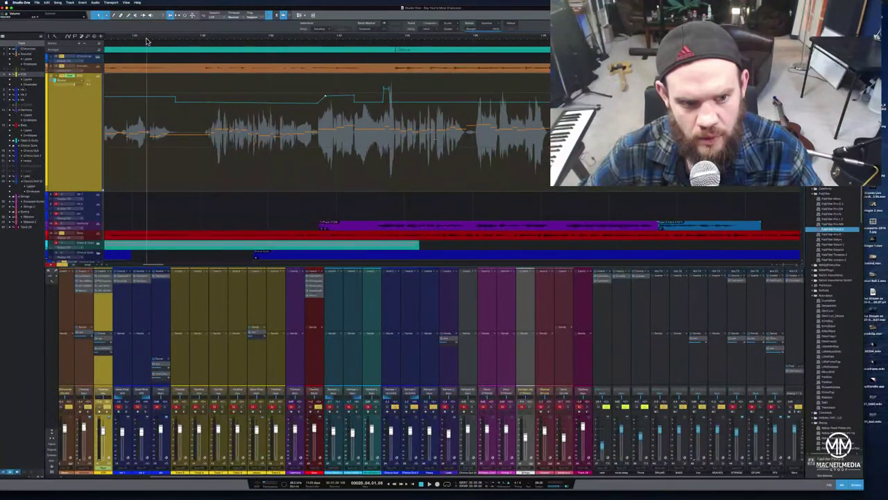
key("space")
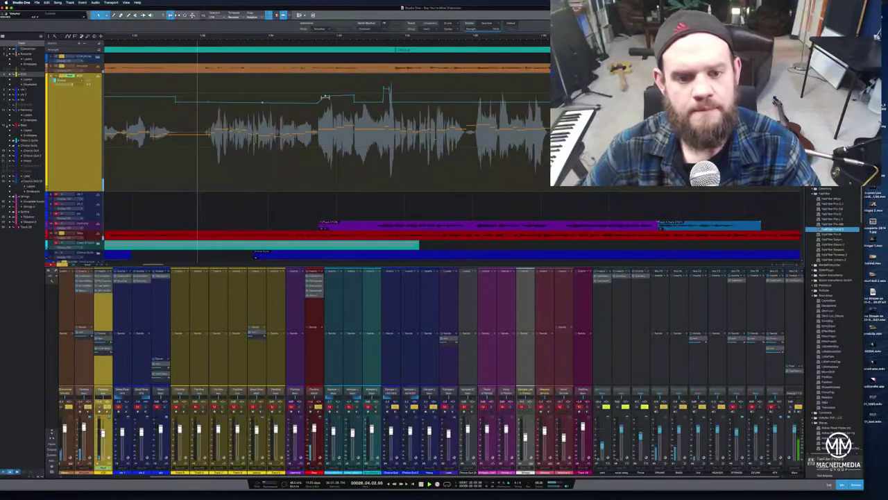
- Slightly raise the lead vocal's volume automation over the second-verse phrase that leads into the ramp, replaying the passage
mouse_move(326, 99)
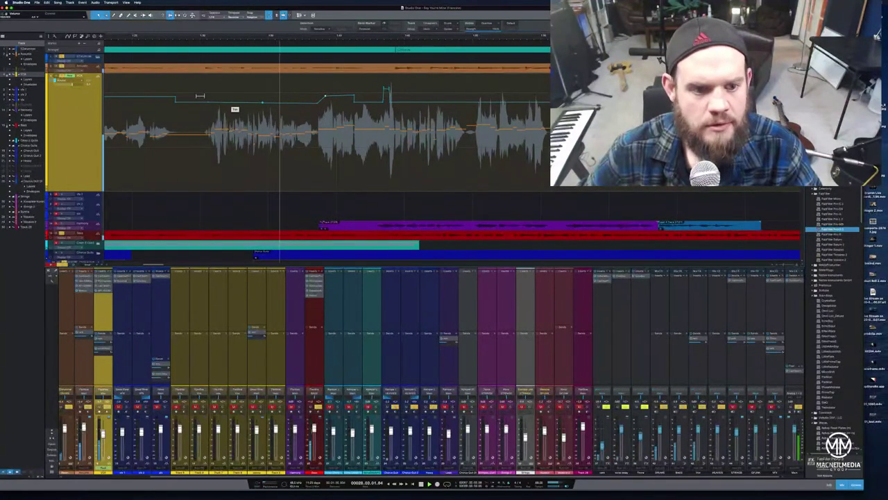
left_click_drag(197, 98, 283, 99)
left_click(160, 41)
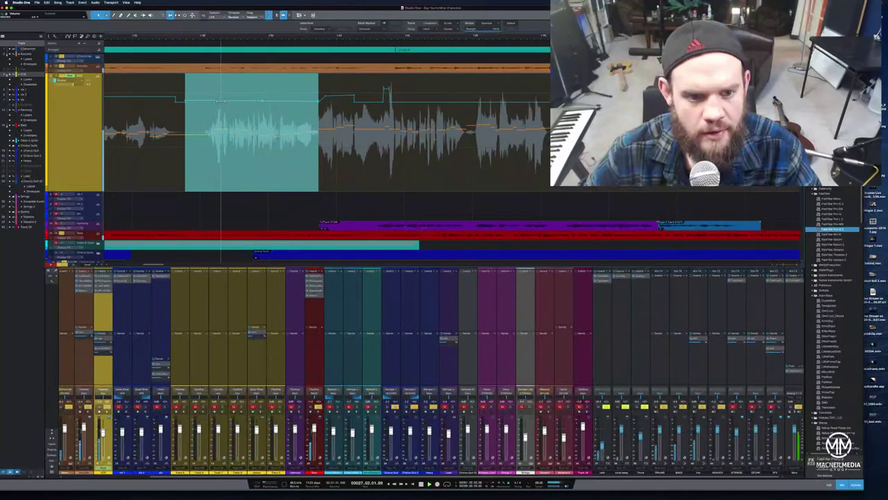
left_click_drag(221, 99, 221, 99)
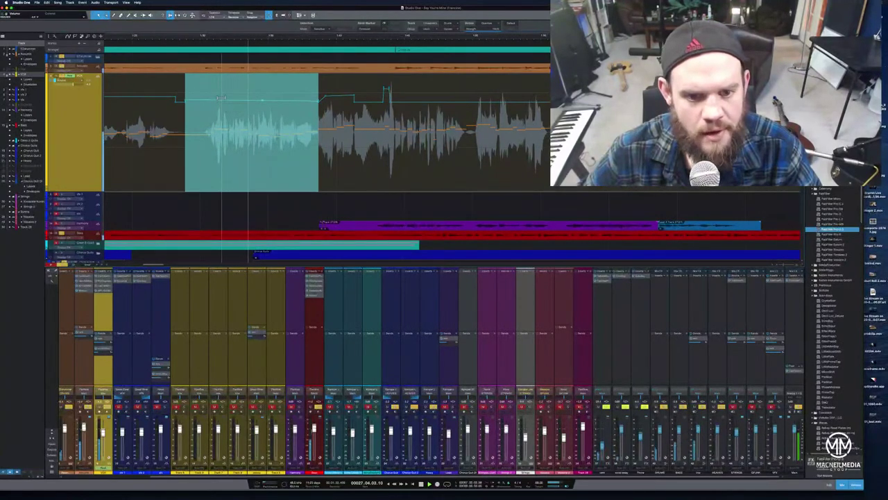
- Make the lead vocal's automation ramp before the second chorus more gradual and resume playback
scroll(318, 43, "down", 6)
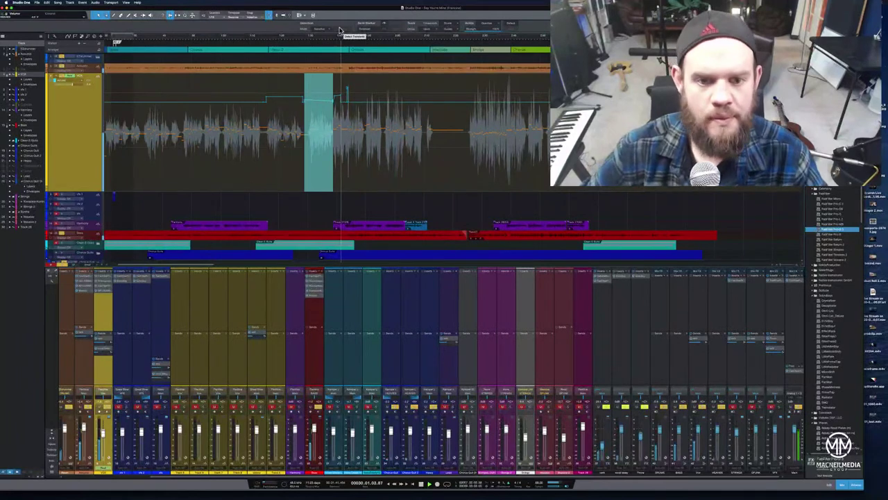
scroll(346, 42, "up", 6)
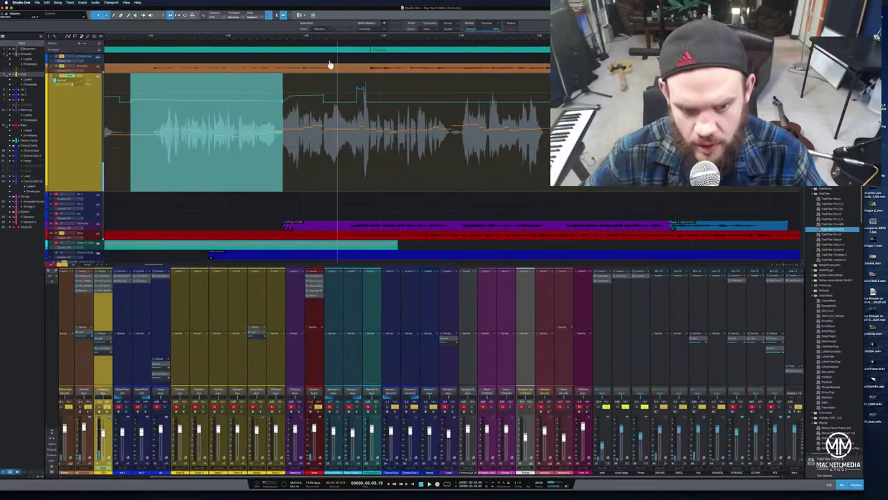
left_click(291, 101)
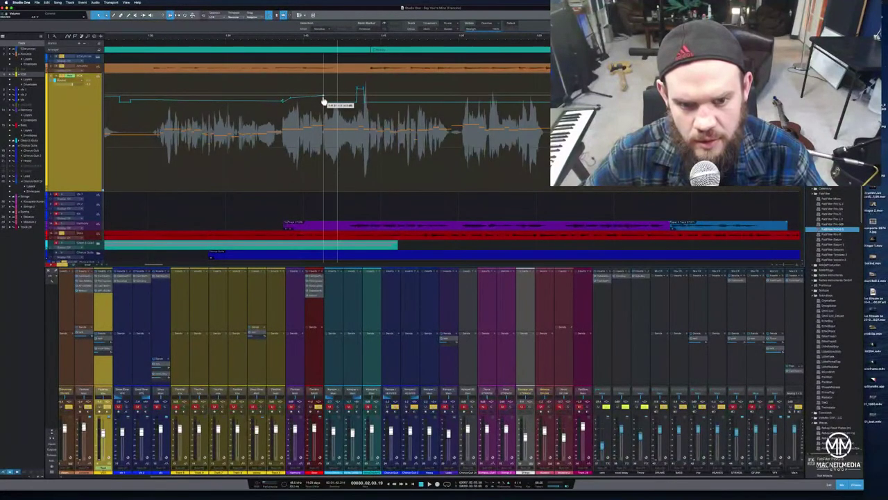
key("space")
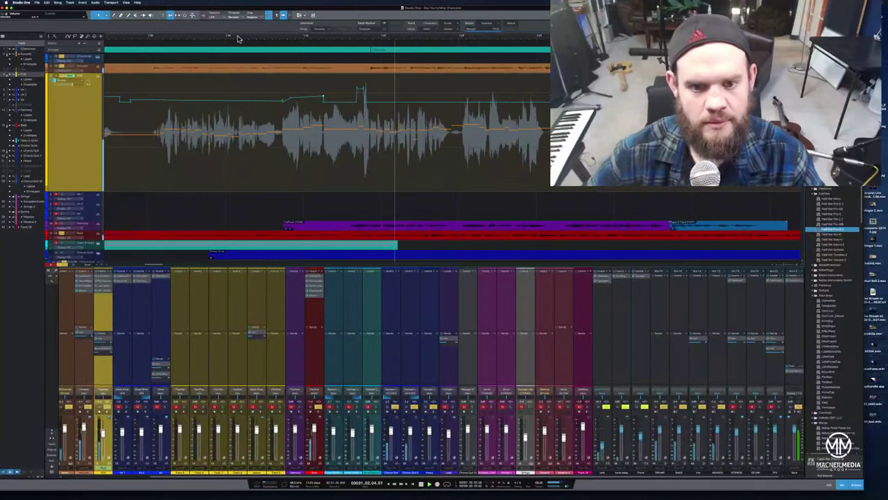
- Audition the lead vocal through the second chorus and slightly raise its volume automation from the chorus onward
key("w")
key("w")
key("w")
key("w")
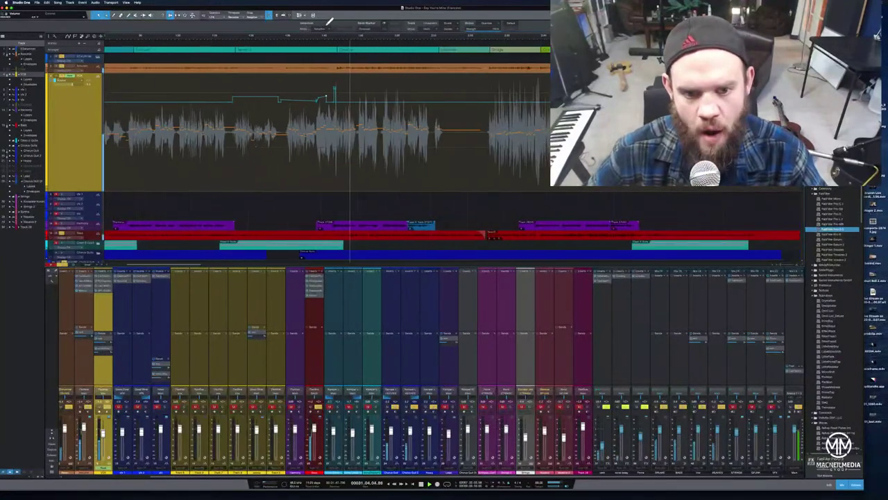
key("e")
key("e")
key("e")
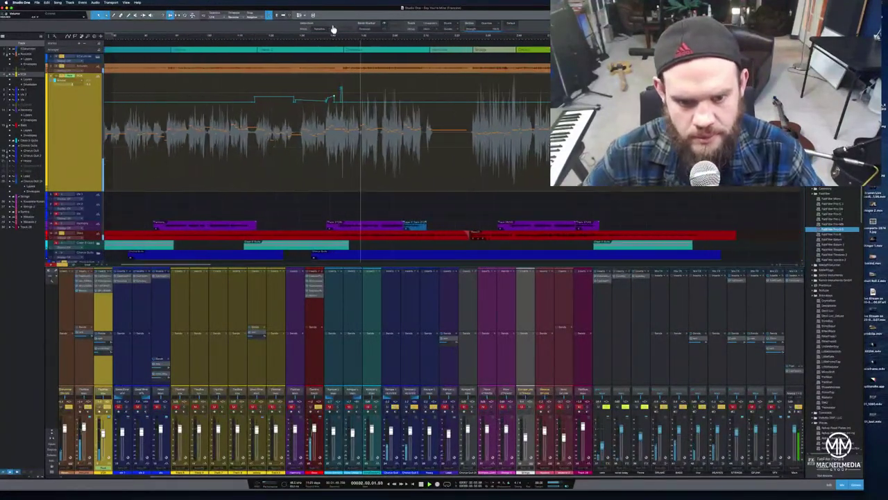
key("e")
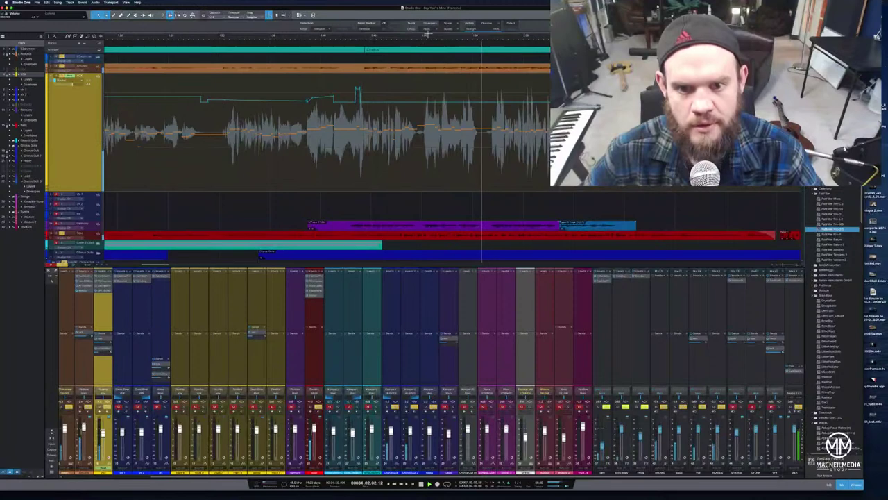
key("w")
key("w")
key("e")
key("e")
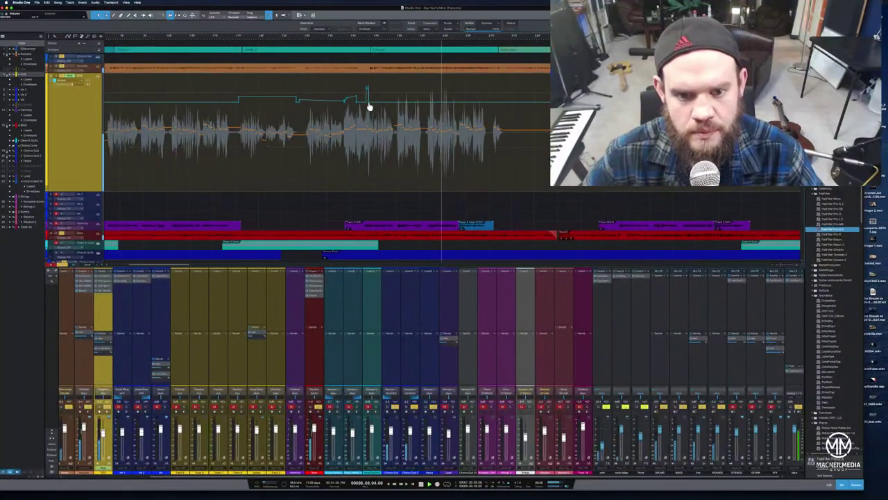
mouse_move(369, 107)
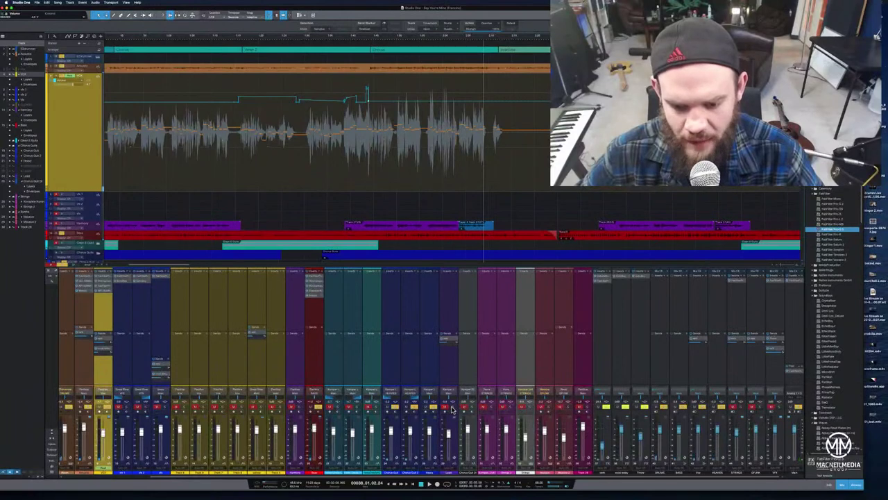
key("space")
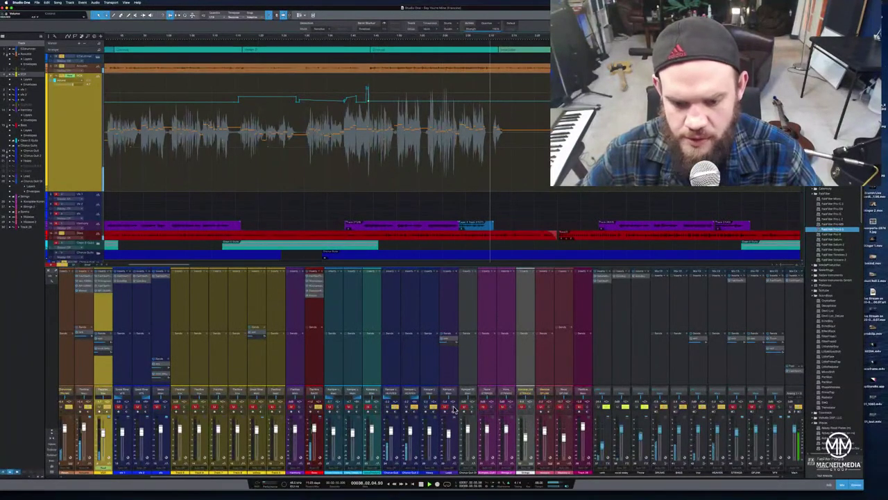
- Solo the lead guitar channel alongside the other soloed tracks and restart playback from the song's beginning
scroll(144, 42, "down", 5)
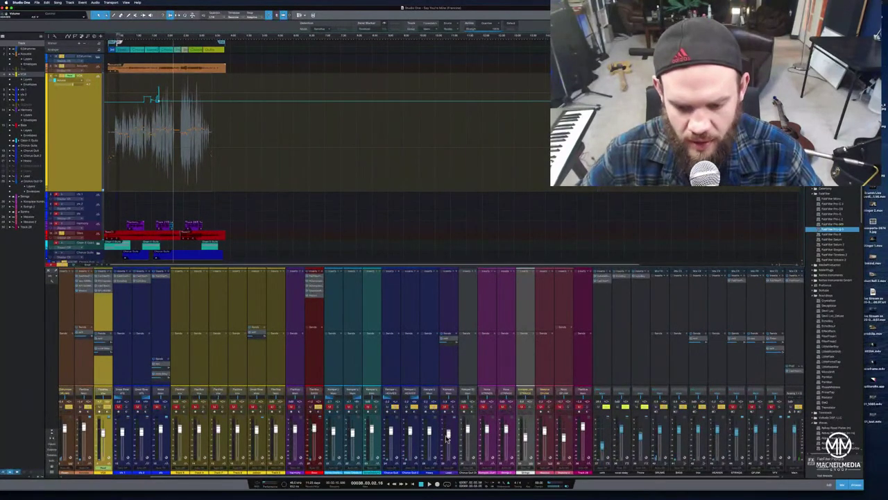
left_click(453, 407)
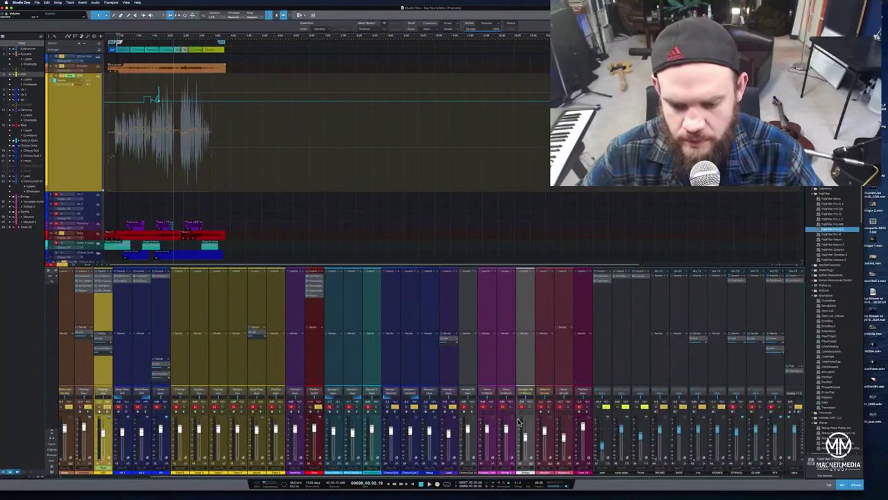
scroll(285, 43, "up", 3)
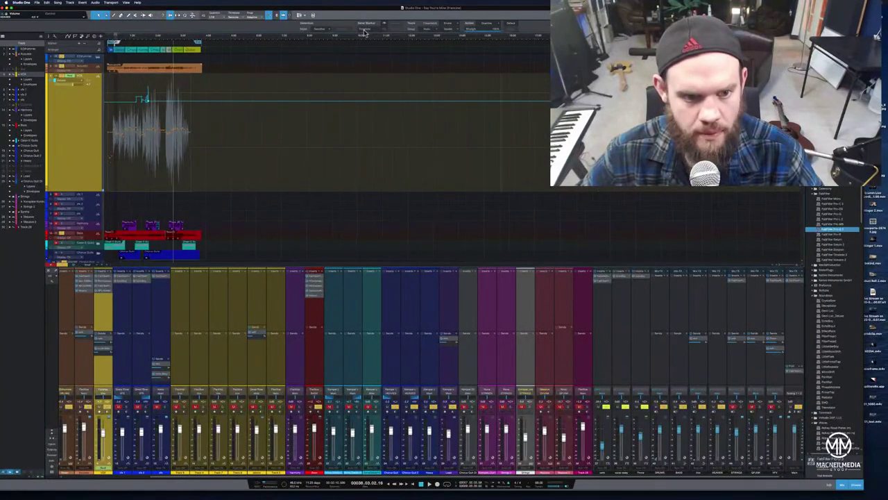
scroll(370, 41, "down", 2)
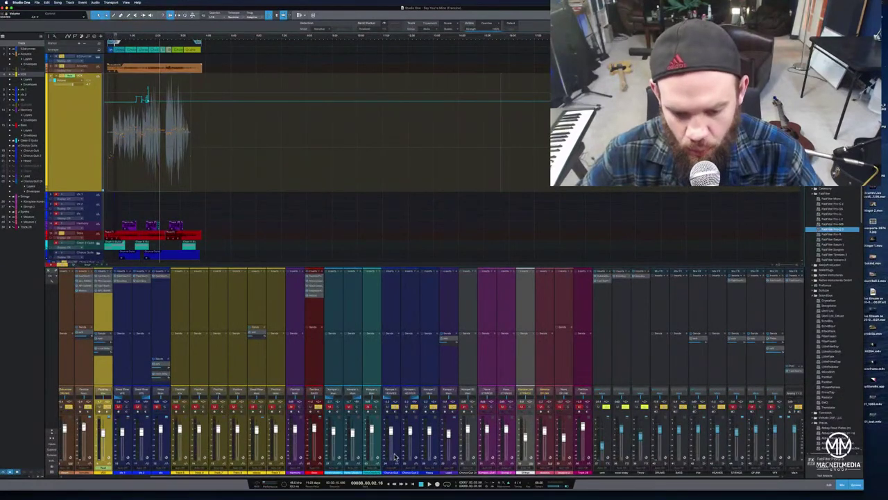
left_click(413, 484)
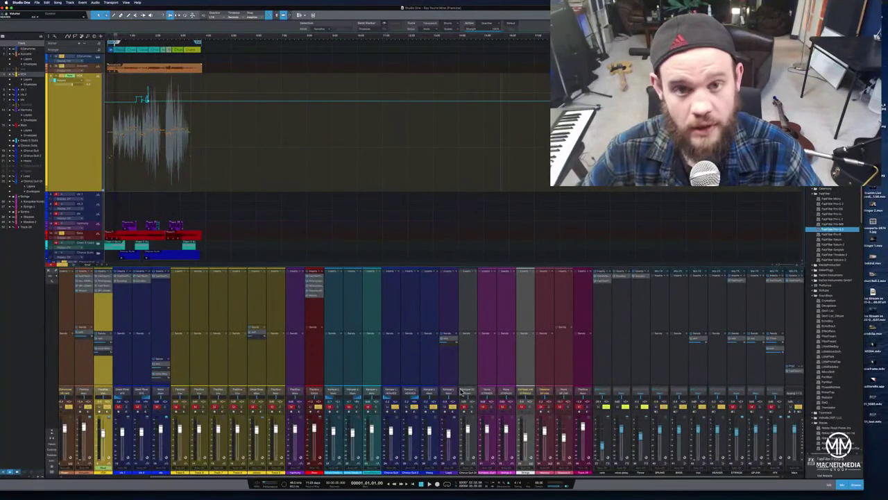
left_click(429, 484)
- Audition the soloed mix from the intro through the first verse and return the song window to full-screen size
left_click_drag(349, 14, 347, 41)
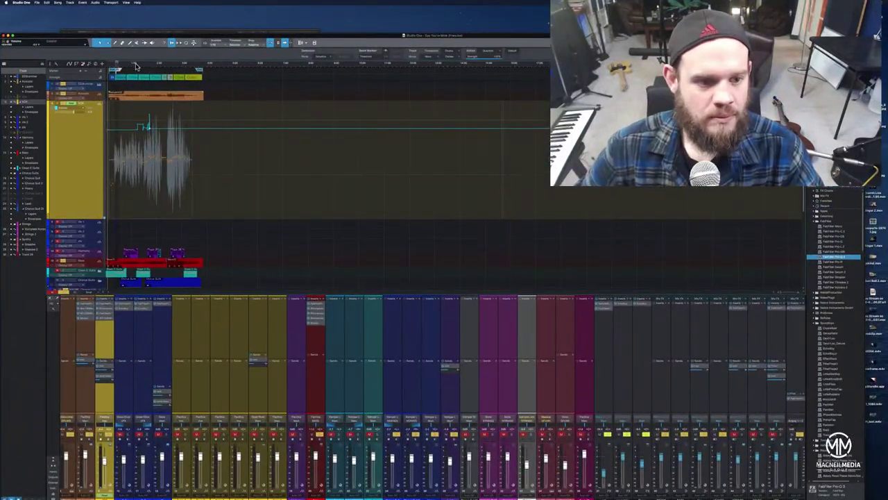
left_click_drag(137, 66, 282, 82)
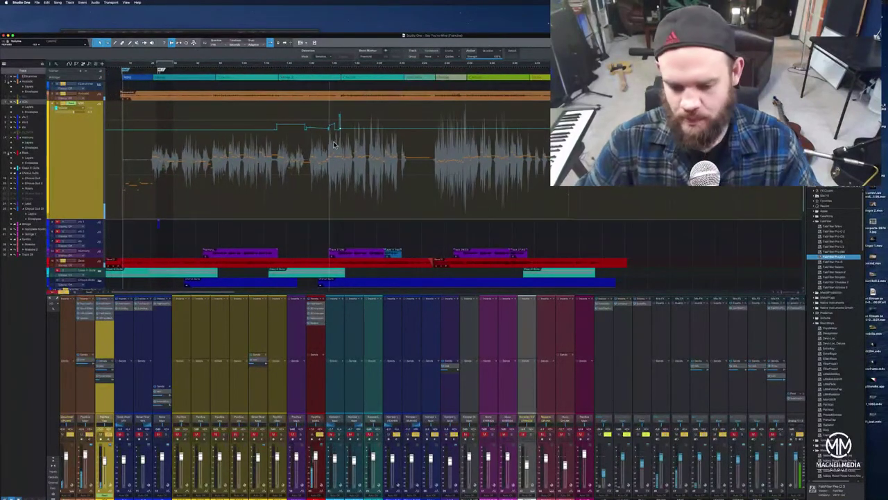
key("space")
mouse_move(447, 494)
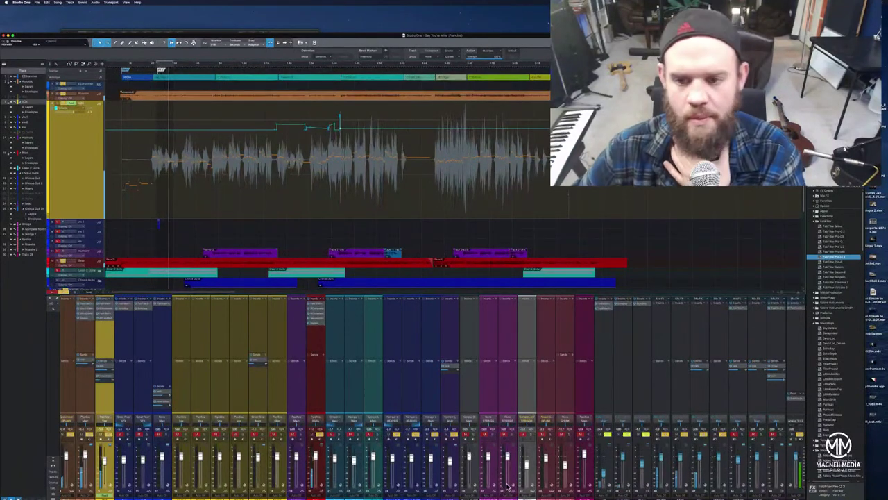
mouse_move(548, 494)
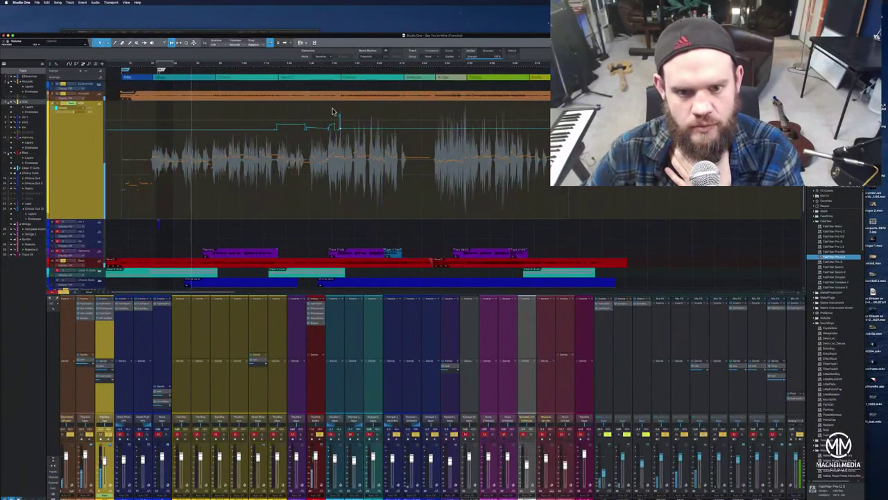
key("ctrl+alt+Return")
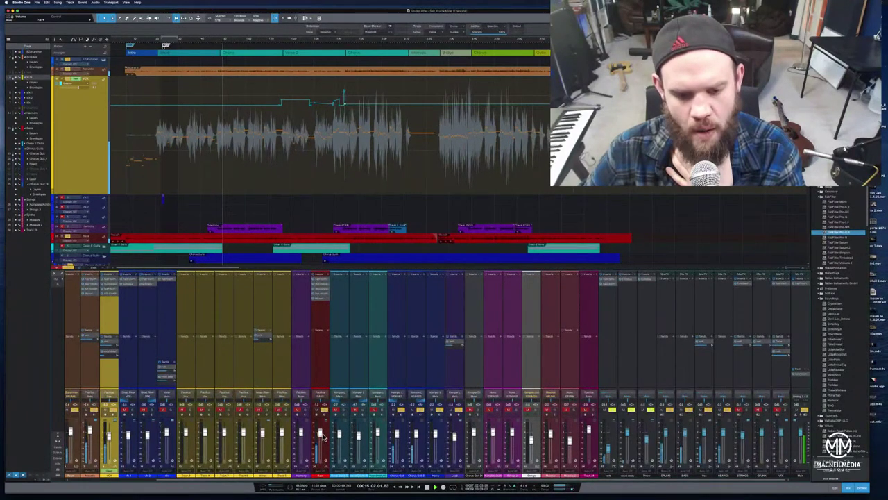
- Remove the last insert effect from the bass channel
right_click(323, 304)
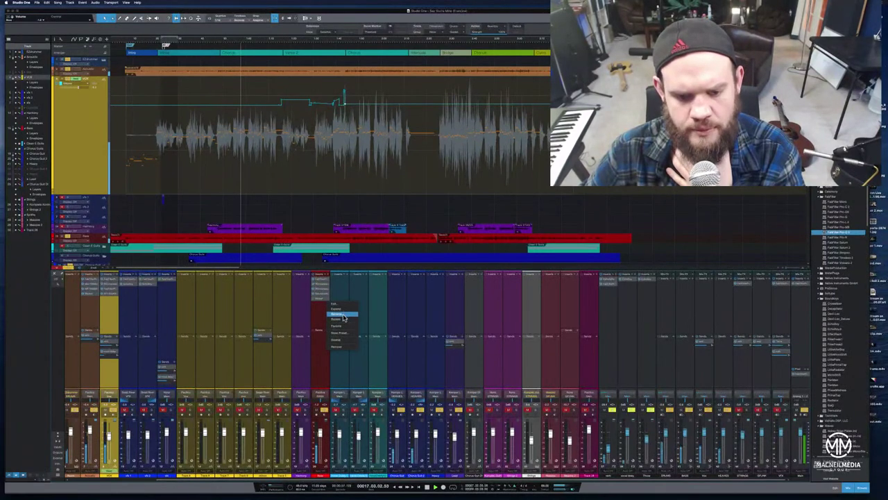
left_click(339, 346)
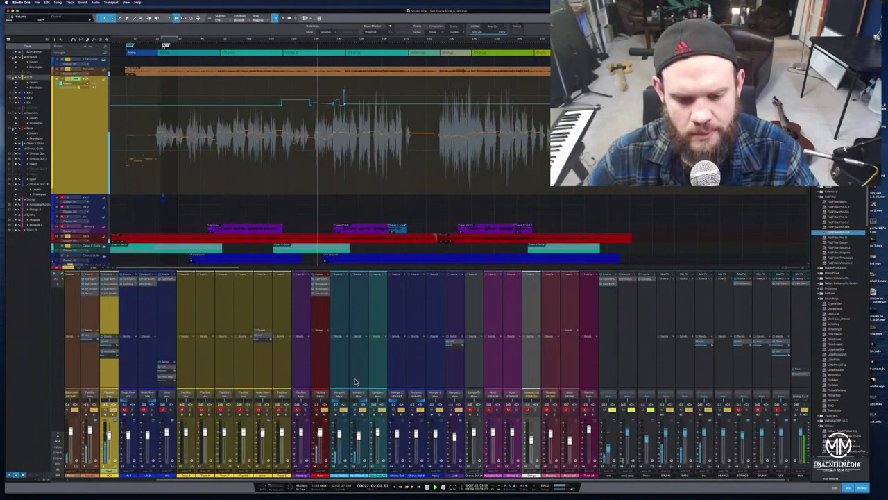
- Select the three teal clean electric guitar channels and add a bus for them
left_click(338, 322)
left_click(356, 321, "shift")
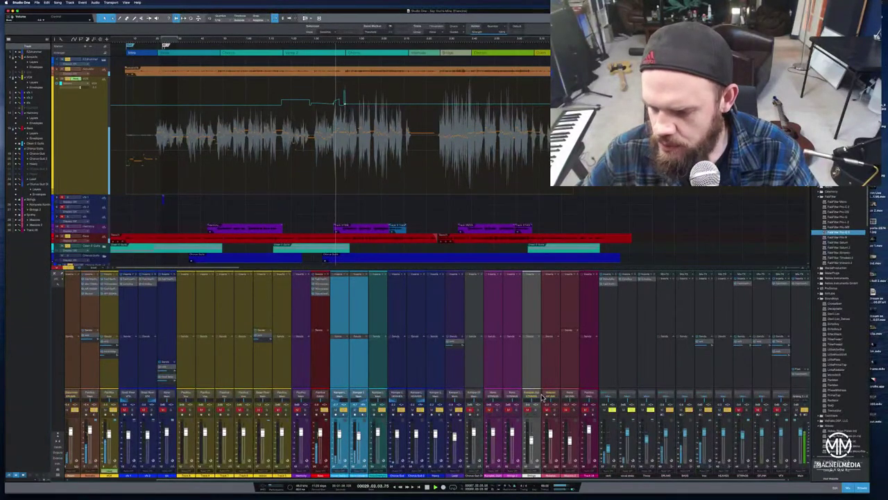
left_click(354, 321)
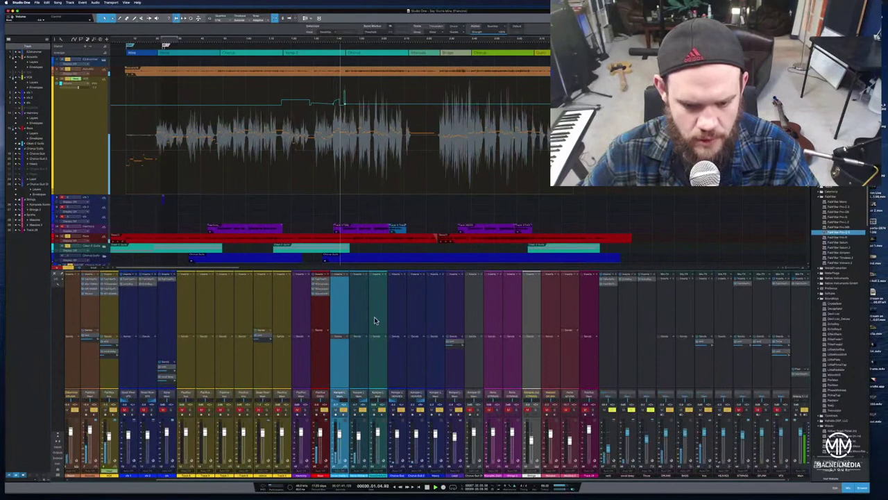
left_click(371, 321, "shift")
right_click(375, 318)
left_click(393, 360)
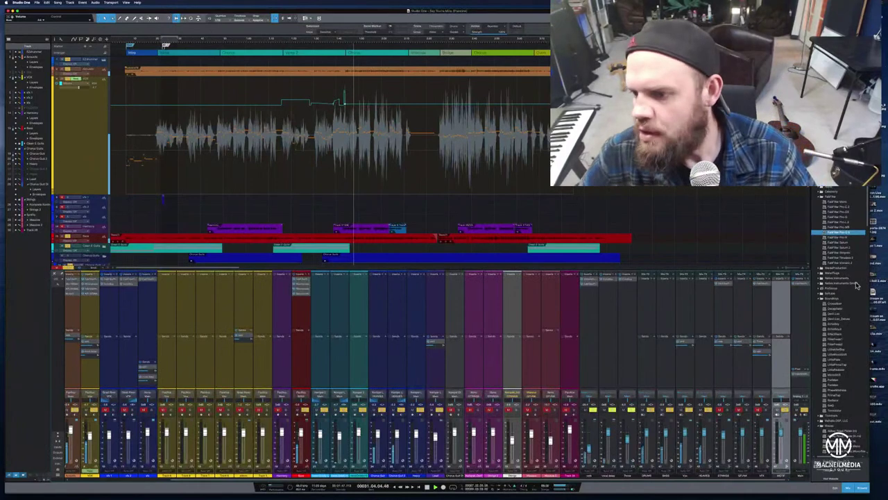
- Insert FabFilter Pro-Q 3 on the new clean guitar bus and roll off its lows with a low-cut band
left_click_drag(847, 232, 777, 299)
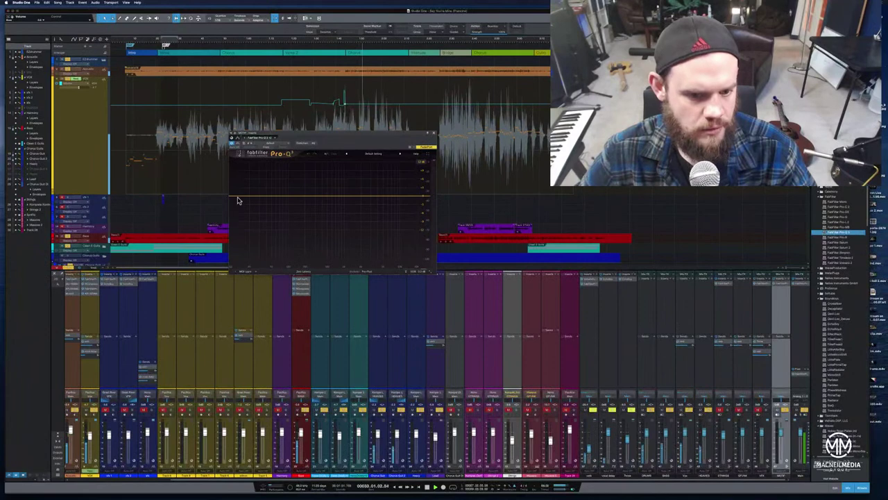
left_click_drag(238, 200, 283, 197)
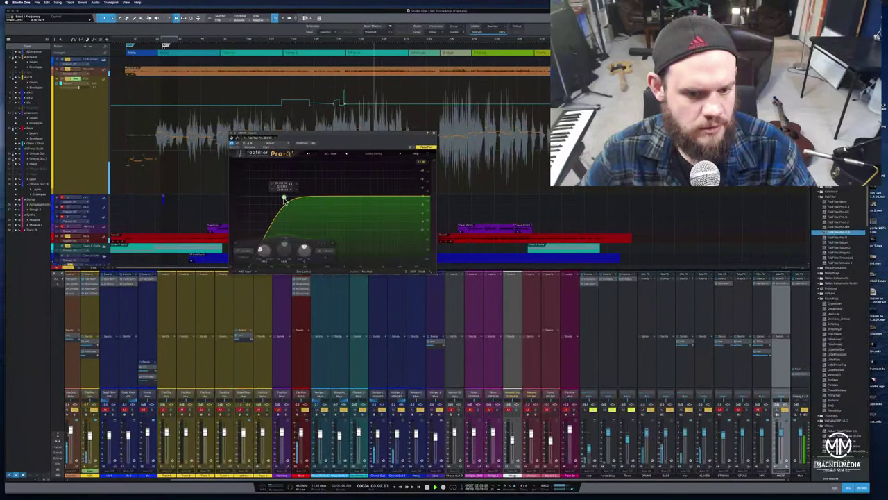
left_click(434, 134)
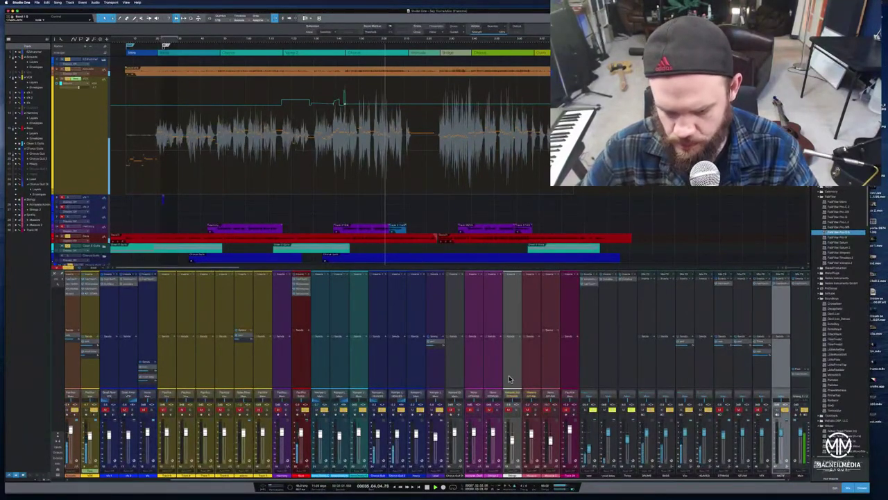
- Add a bus for the acoustic guitar channel and place it ahead of the other instrument buses, after the effect channels
right_click(77, 302)
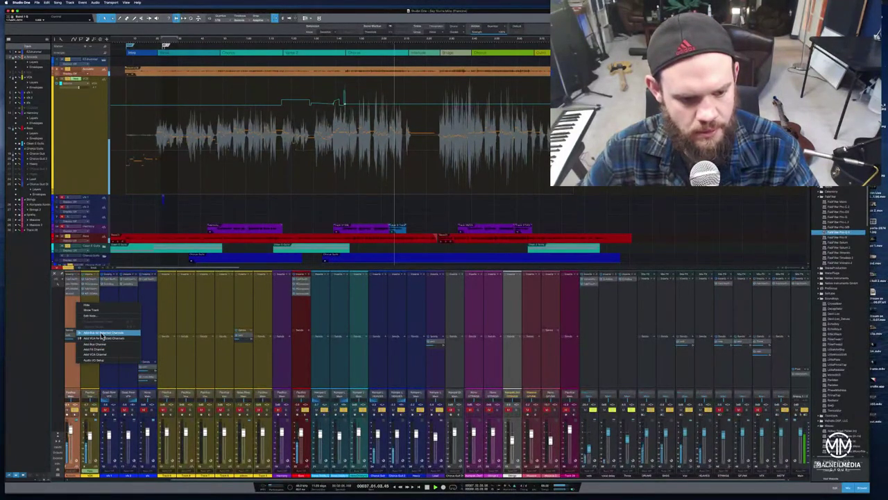
left_click(102, 334)
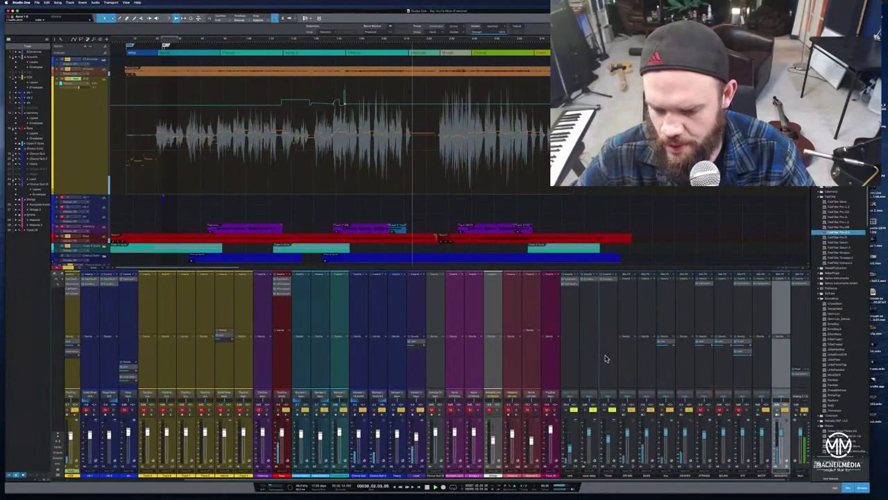
left_click_drag(606, 358, 612, 358)
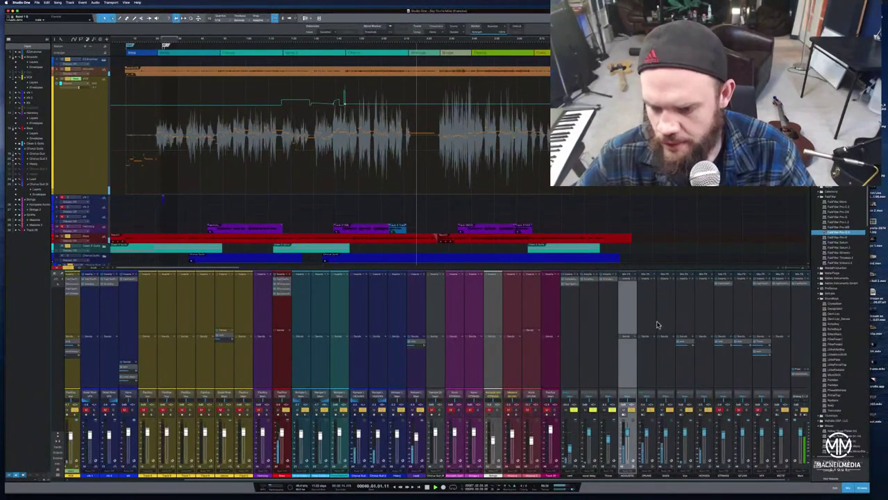
- Reorder the buses so drums precede acoustic, with the vocal bus after bass and the clean guitar bus before the heavy guitars
mouse_move(658, 324)
left_mouse_down()
mouse_move(643, 318)
mouse_move(668, 321)
left_mouse_up()
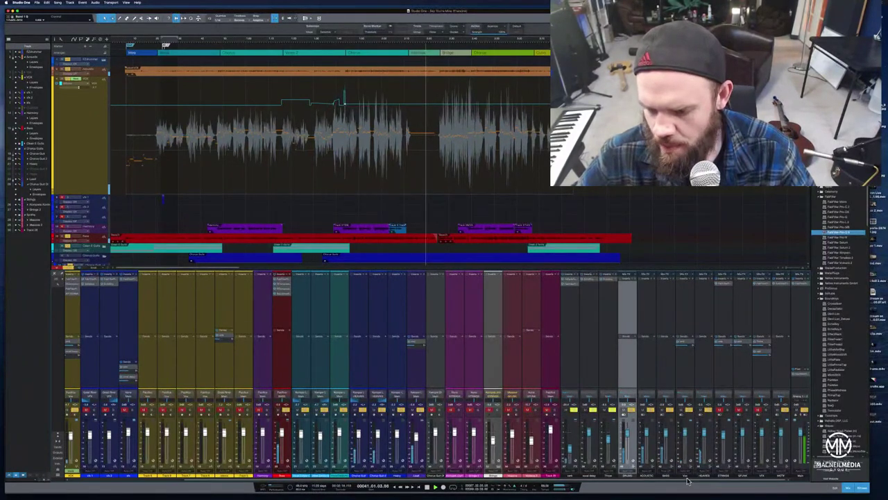
left_click_drag(687, 480, 686, 478)
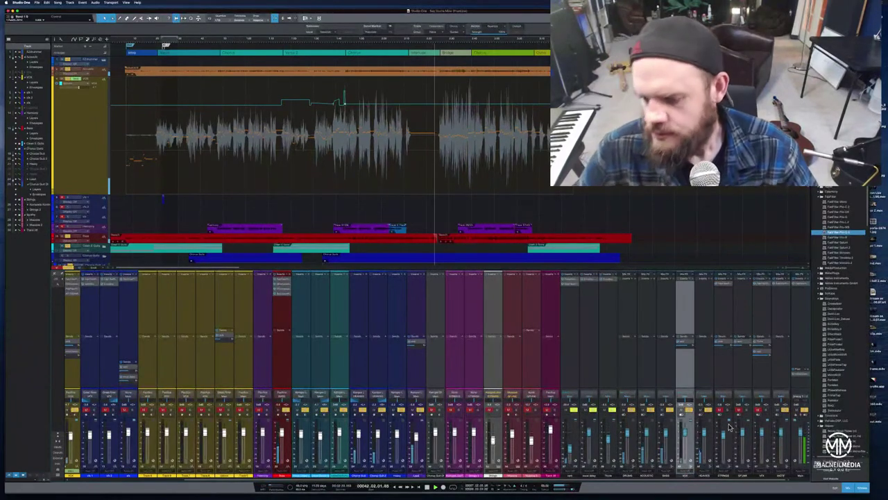
left_click(796, 325)
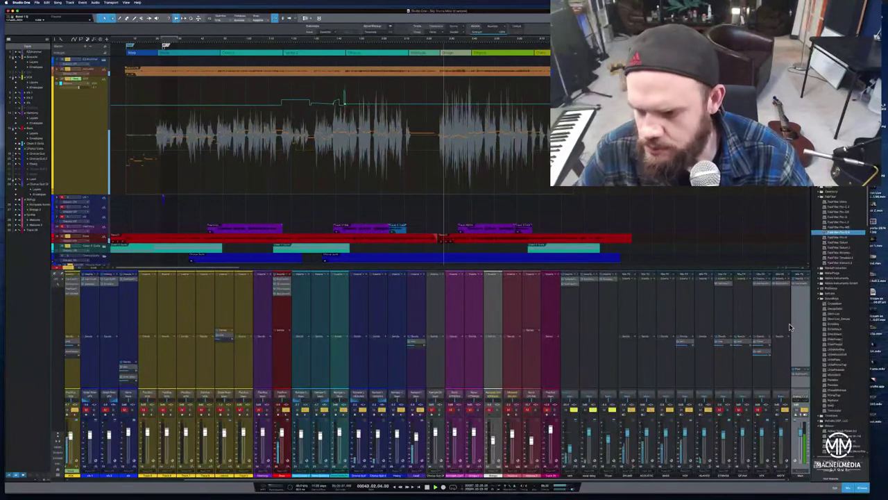
left_click(781, 321)
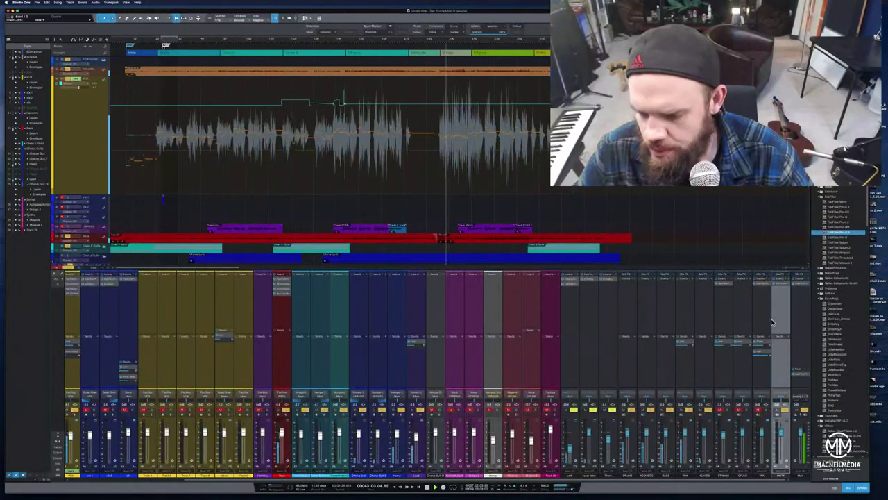
right_click(698, 353)
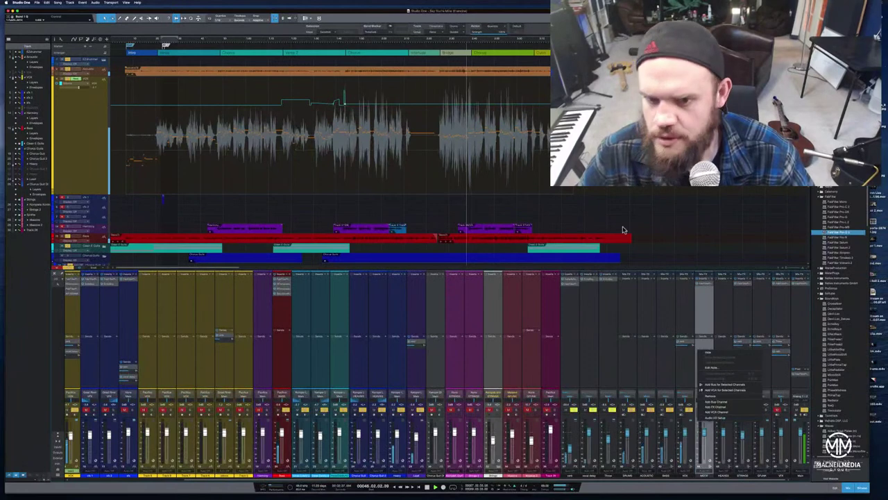
key("Escape")
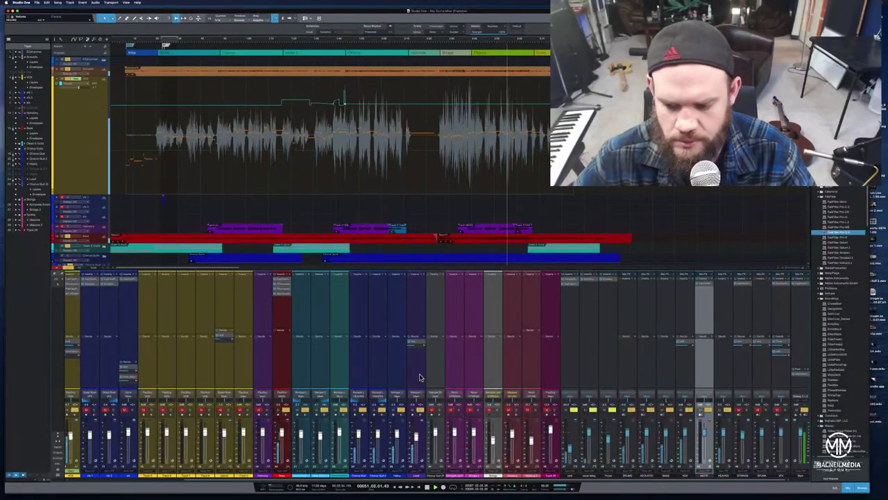
- Select the Heavy guitar channel and move the song window aside to reveal the song's notes behind it
left_click(399, 366)
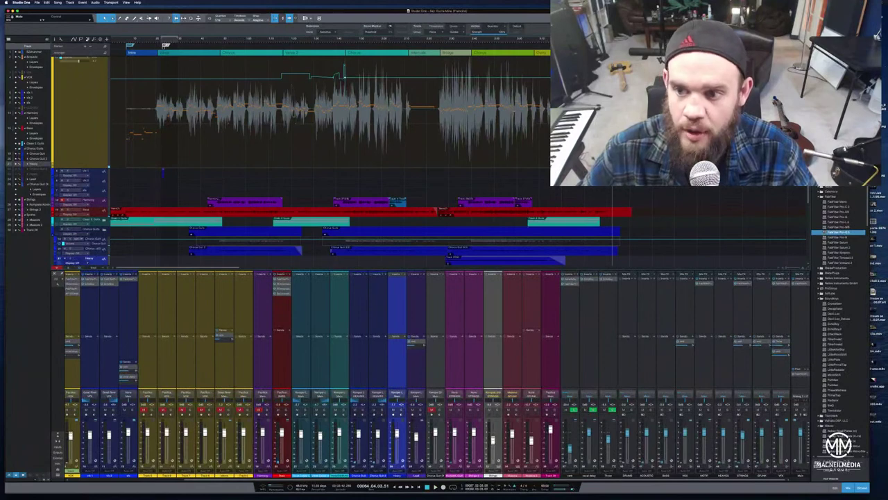
left_click_drag(553, 12, 584, 69)
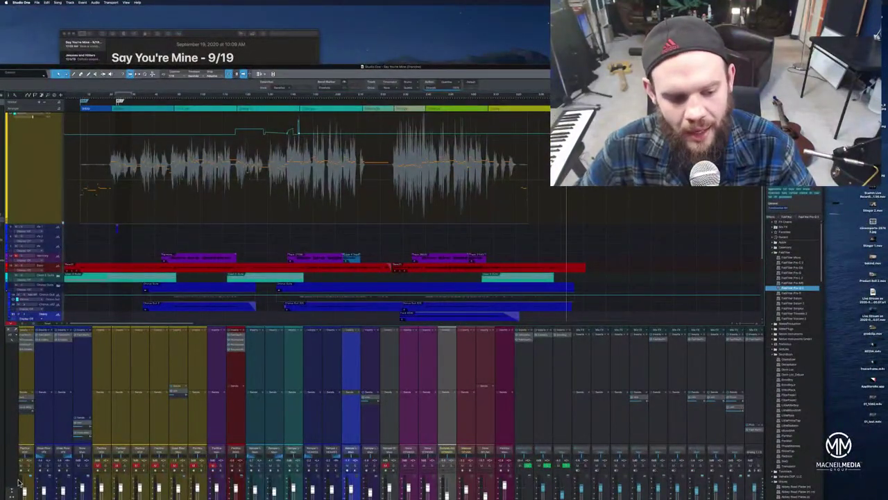